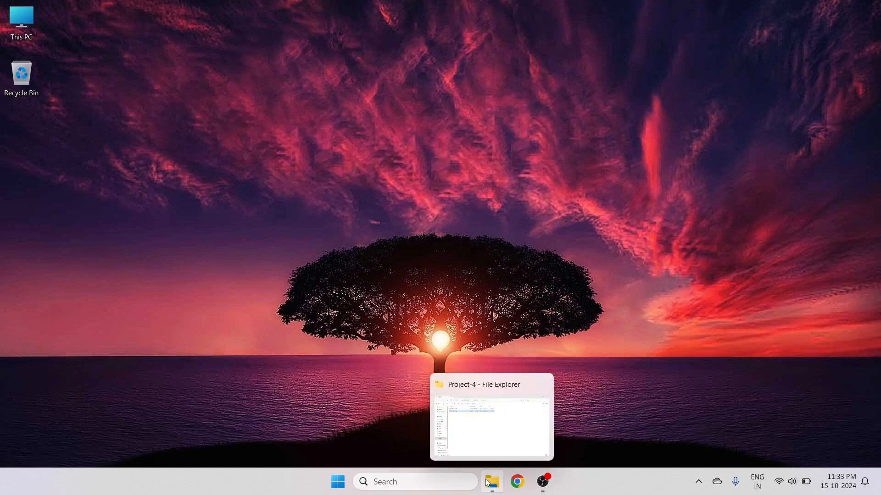
- Open the houses_Madrid workbook from the Project-4 folder
{"action": "left_click", "coordinate": [503, 488]}
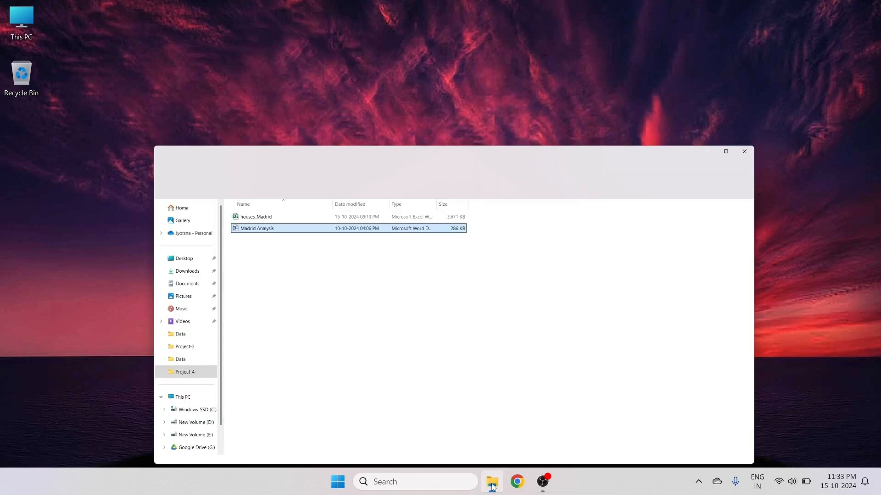
{"action": "left_click", "coordinate": [344, 217]}
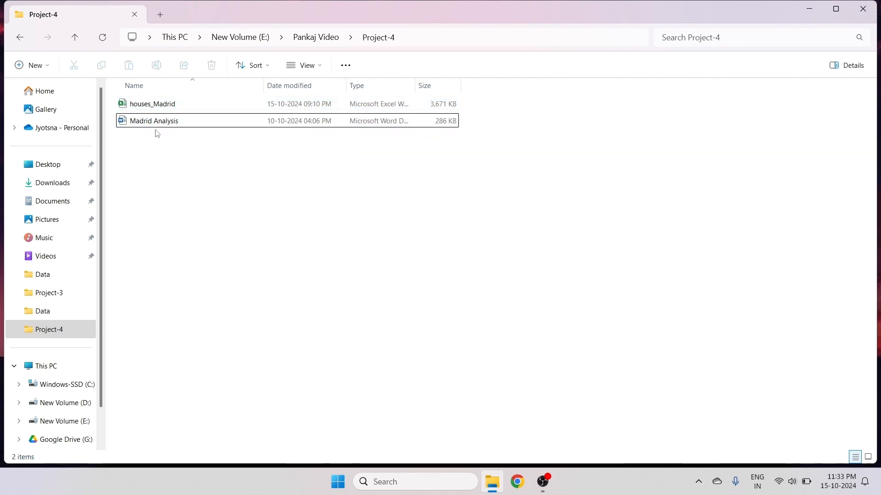
{"action": "left_click", "coordinate": [145, 113]}
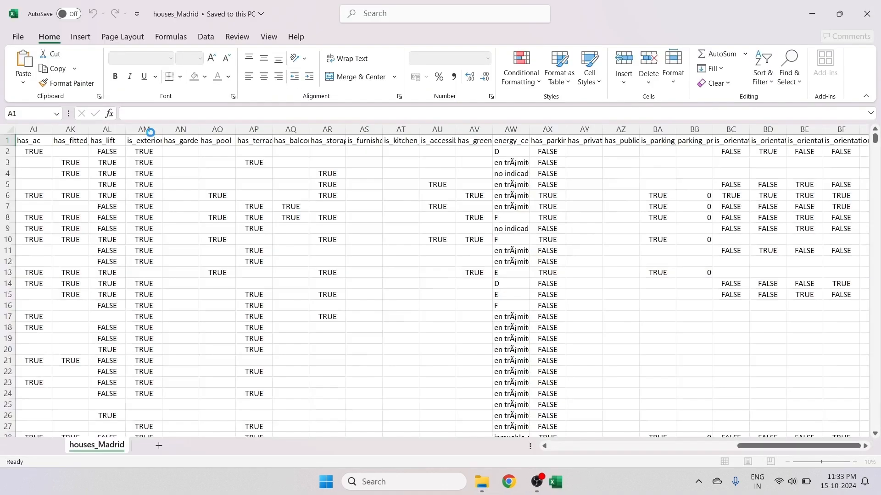
- Open the Madrid Analysis document and read through the Power BI project questions
{"action": "left_click", "coordinate": [810, 14]}
{"action": "left_click", "coordinate": [226, 122]}
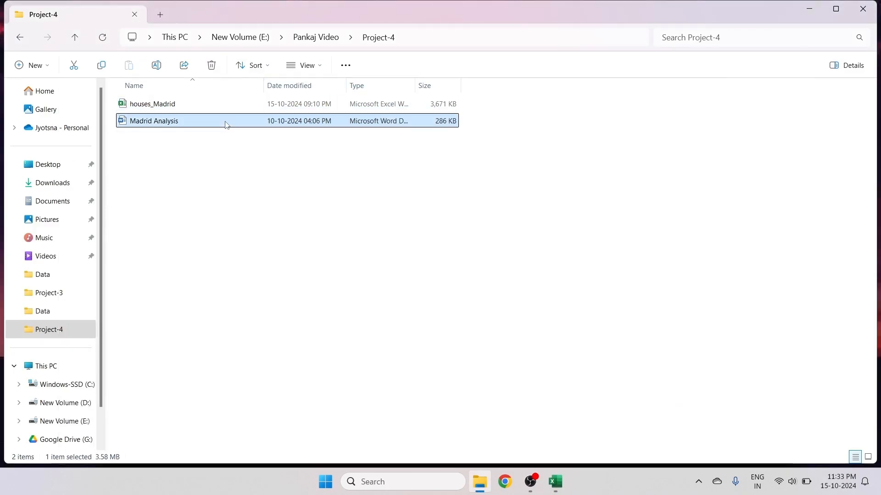
{"action": "key", "text": "F2"}
{"action": "left_click", "coordinate": [154, 137]}
{"action": "double_click", "coordinate": [157, 122]}
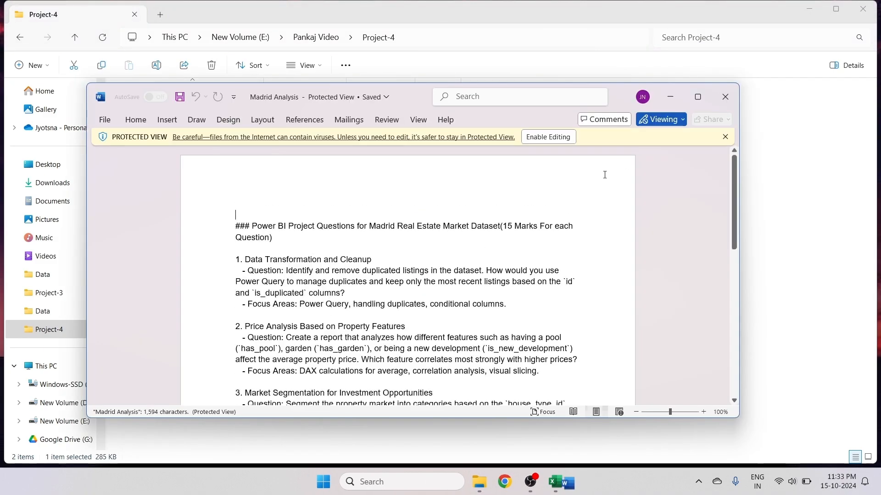
{"action": "left_click", "coordinate": [697, 97]}
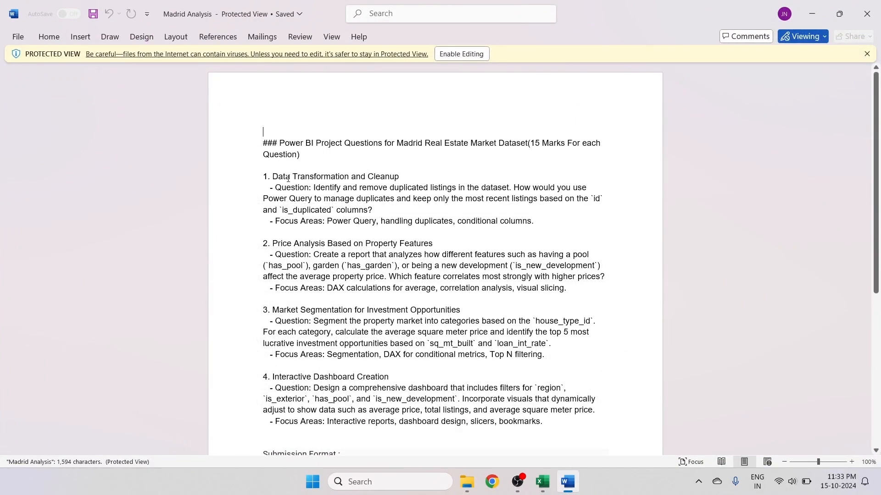
{"action": "scroll", "coordinate": [288, 179], "scroll_direction": "down", "scroll_amount": 5}
{"action": "scroll", "coordinate": [324, 360], "scroll_direction": "up", "scroll_amount": 2}
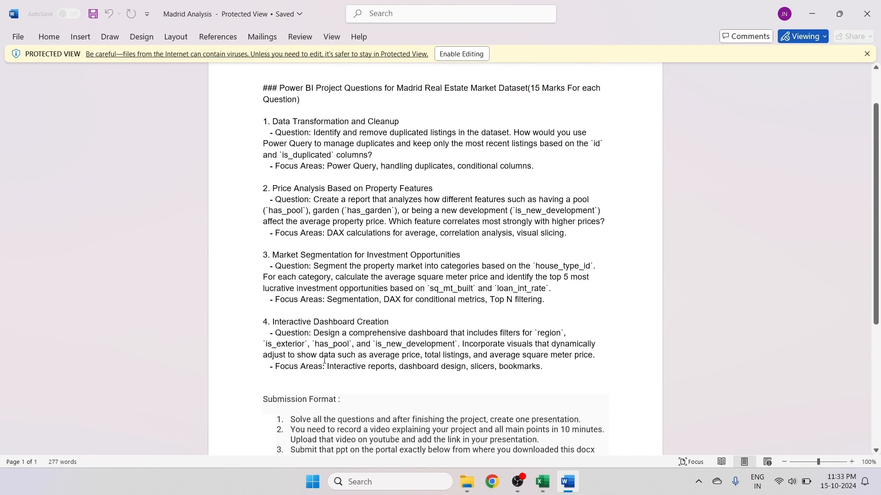
{"action": "left_click", "coordinate": [811, 14]}
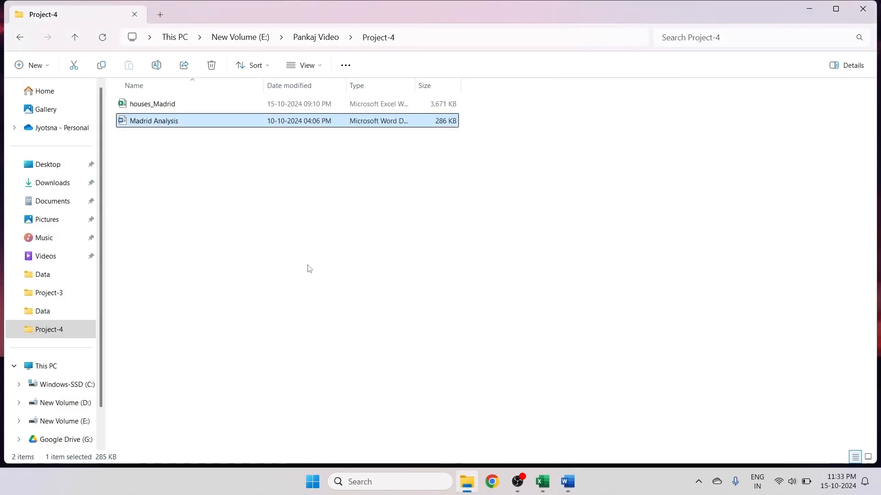
- Review the columns of the houses_Madrid spreadsheet, scrolling across the sheet
{"action": "left_click", "coordinate": [542, 481]}
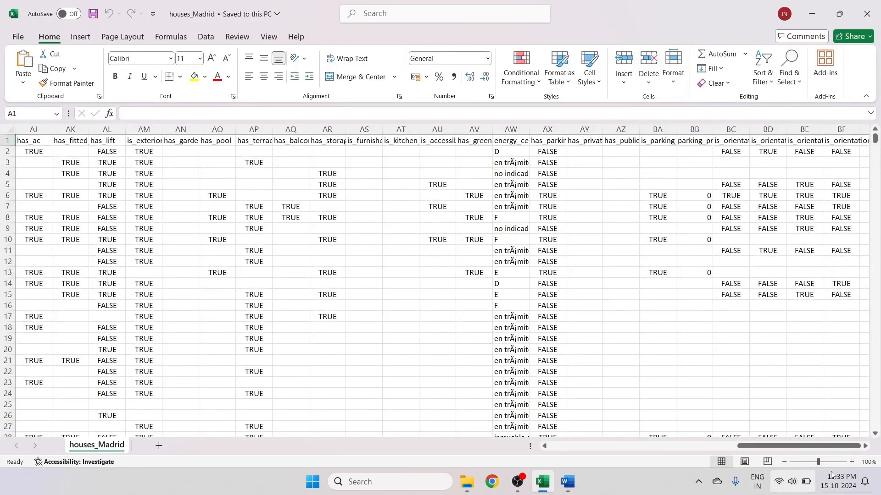
{"action": "left_click_drag", "start_coordinate": [783, 448], "coordinate": [466, 397]}
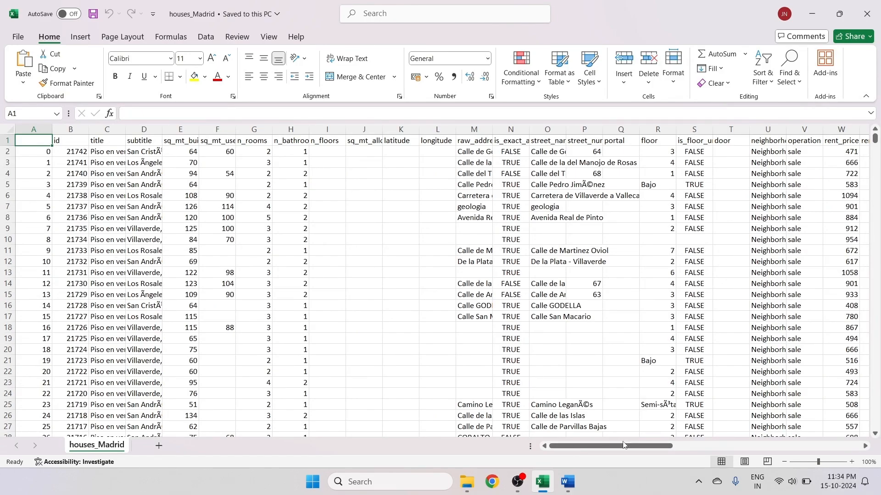
{"action": "left_click_drag", "start_coordinate": [624, 445], "coordinate": [839, 453]}
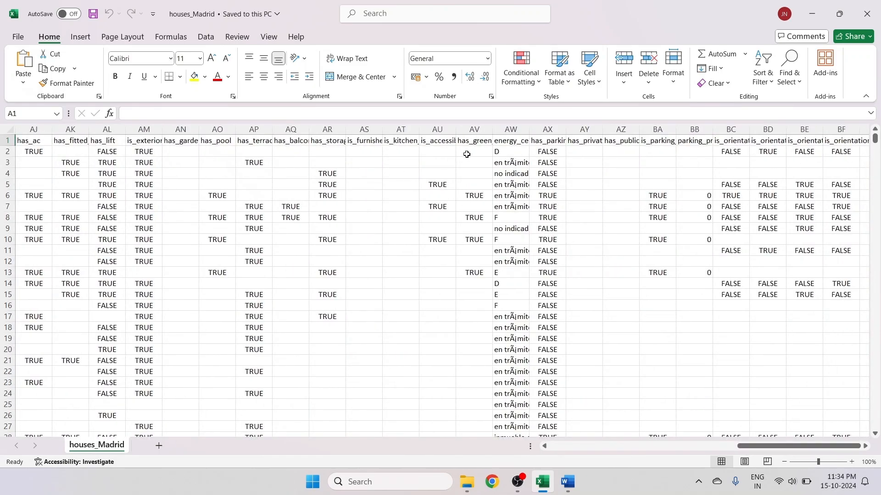
{"action": "left_click", "coordinate": [812, 14]}
{"action": "left_click", "coordinate": [811, 10]}
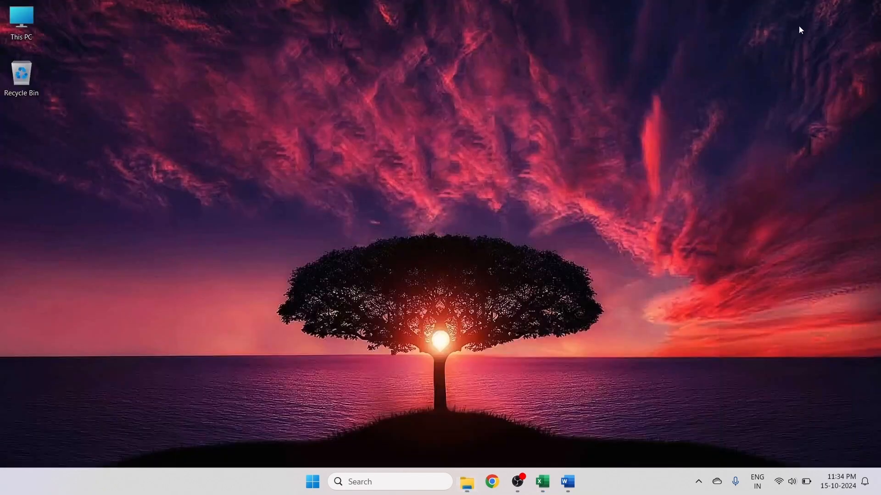
- Launch Power BI Desktop from the Pankaj Software folder and start a blank report
{"action": "left_click", "coordinate": [312, 481]}
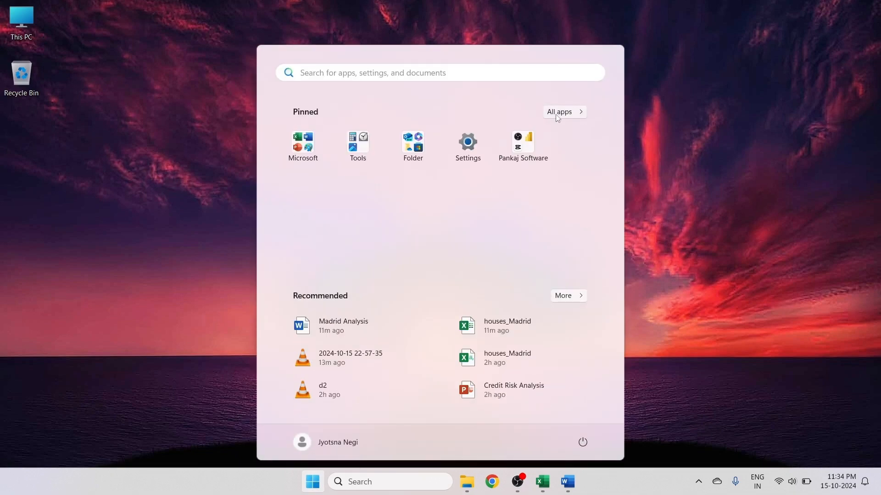
{"action": "left_click", "coordinate": [519, 145]}
{"action": "left_click", "coordinate": [427, 213]}
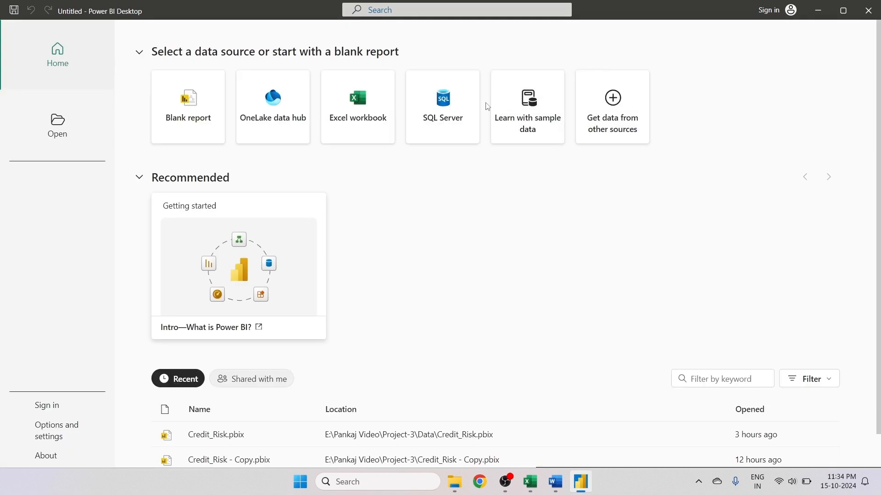
{"action": "left_click", "coordinate": [204, 135]}
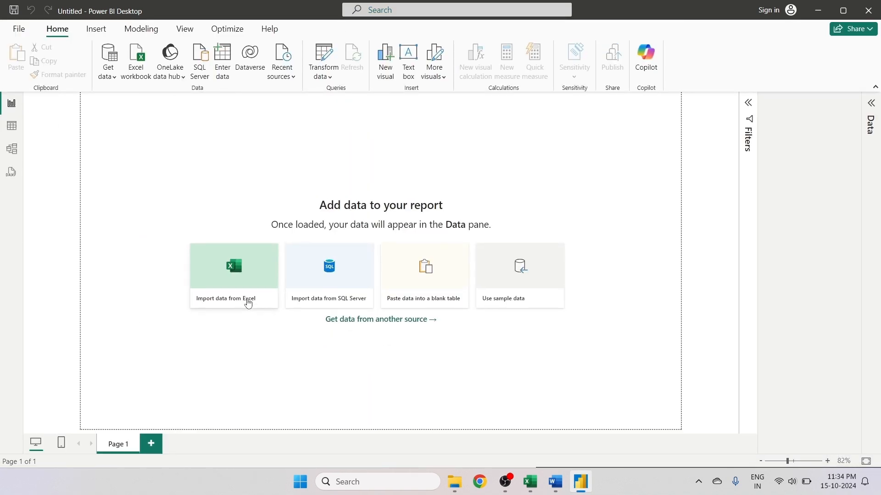
- Import the houses_Madrid Excel workbook and load its houses_Madrid sheet
{"action": "left_click", "coordinate": [248, 303]}
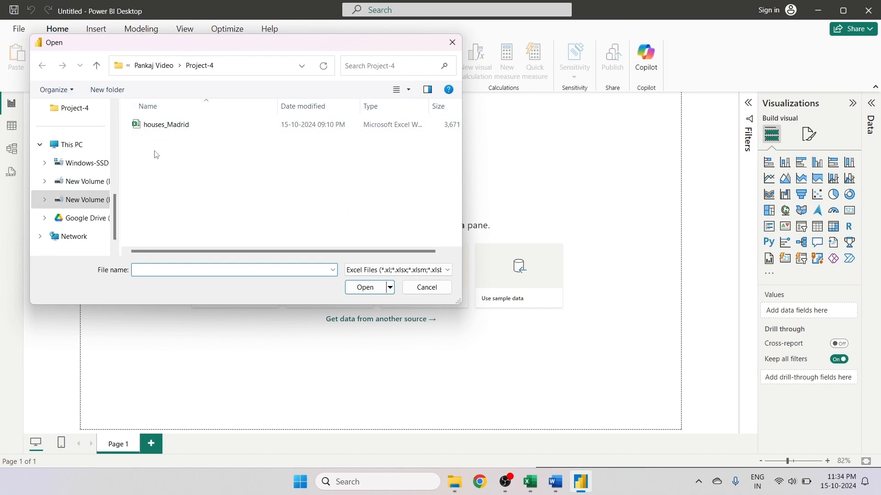
{"action": "left_click", "coordinate": [161, 125]}
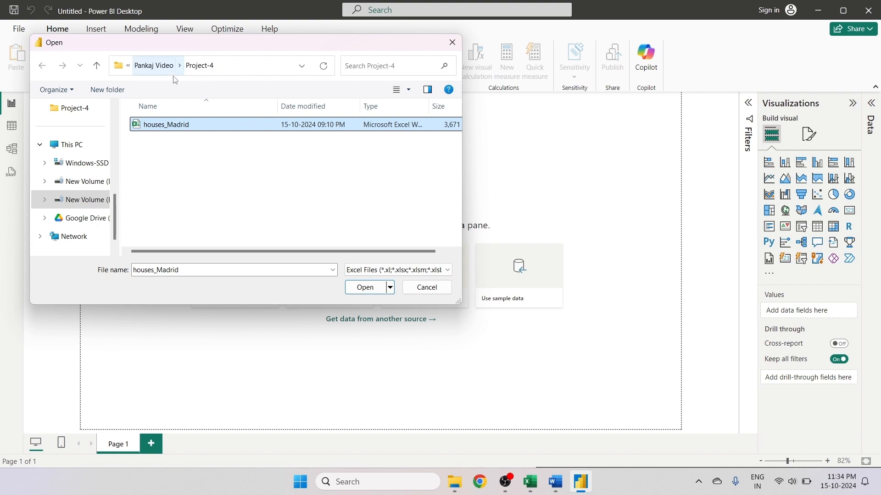
{"action": "left_click", "coordinate": [366, 288]}
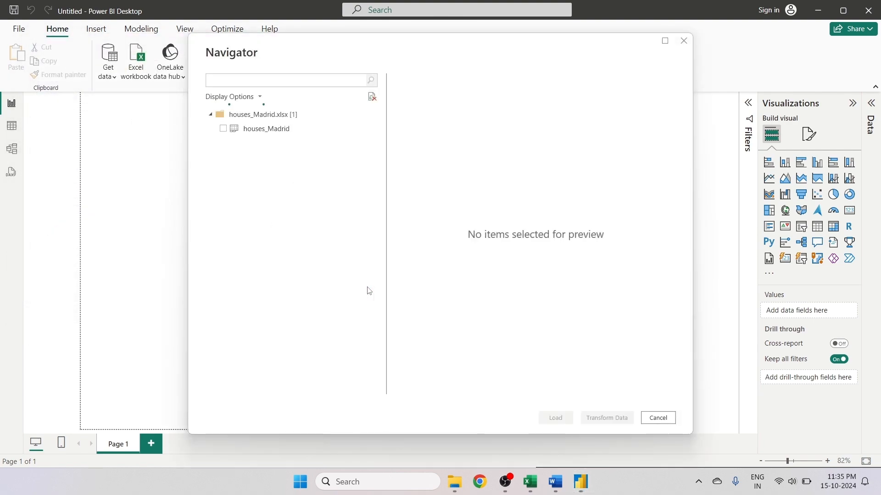
{"action": "left_click", "coordinate": [223, 129]}
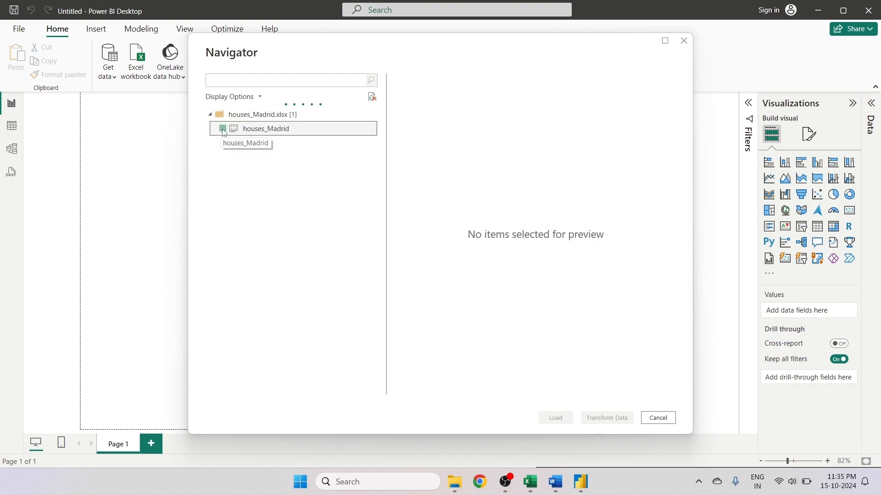
{"action": "left_click_drag", "start_coordinate": [425, 389], "coordinate": [624, 389]}
{"action": "left_click", "coordinate": [556, 418]}
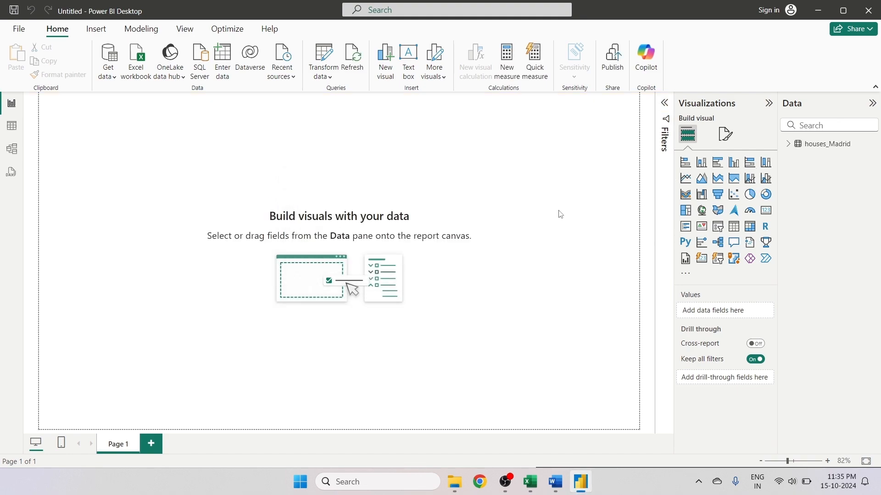
- Expand the houses_Madrid table's fields and open the data in Power Query Editor
{"action": "left_click", "coordinate": [788, 146]}
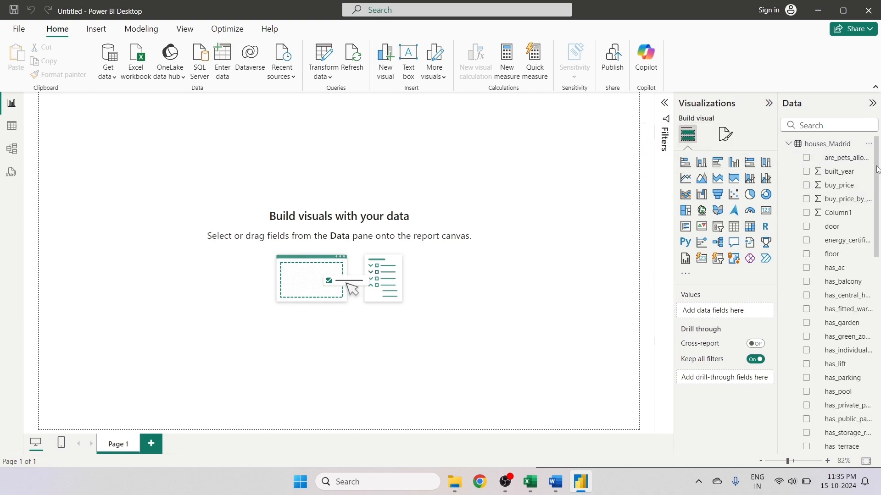
{"action": "mouse_move", "coordinate": [877, 169]}
{"action": "left_mouse_down"}
{"action": "mouse_move", "coordinate": [877, 340]}
{"action": "mouse_move", "coordinate": [878, 161]}
{"action": "left_mouse_up"}
{"action": "left_click", "coordinate": [327, 78]}
{"action": "left_click", "coordinate": [339, 99]}
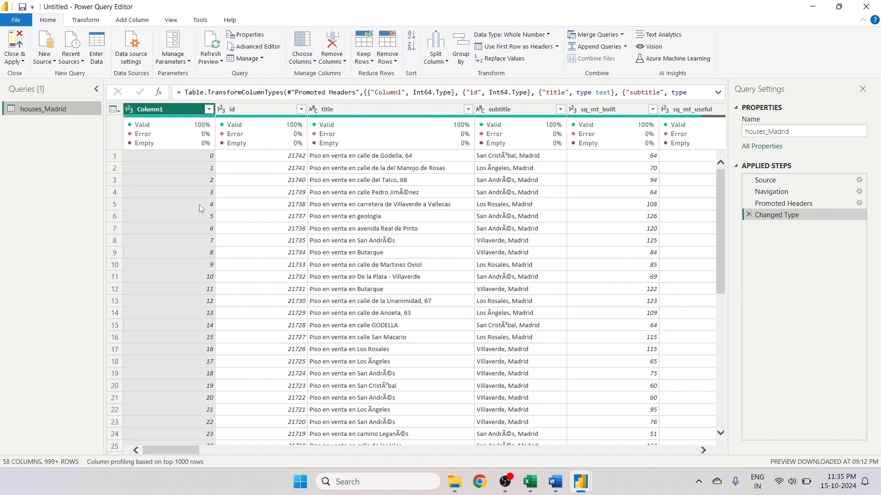
- Remove the Column1 index column from the houses_Madrid query
{"action": "scroll", "coordinate": [206, 235], "scroll_direction": "down", "scroll_amount": 1}
{"action": "scroll", "coordinate": [206, 235], "scroll_direction": "up", "scroll_amount": 1}
{"action": "scroll", "coordinate": [206, 235], "scroll_direction": "down", "scroll_amount": 2}
{"action": "scroll", "coordinate": [207, 234], "scroll_direction": "up", "scroll_amount": 2}
{"action": "scroll", "coordinate": [207, 237], "scroll_direction": "down", "scroll_amount": 2}
{"action": "scroll", "coordinate": [207, 237], "scroll_direction": "up", "scroll_amount": 2}
{"action": "right_click", "coordinate": [188, 110]}
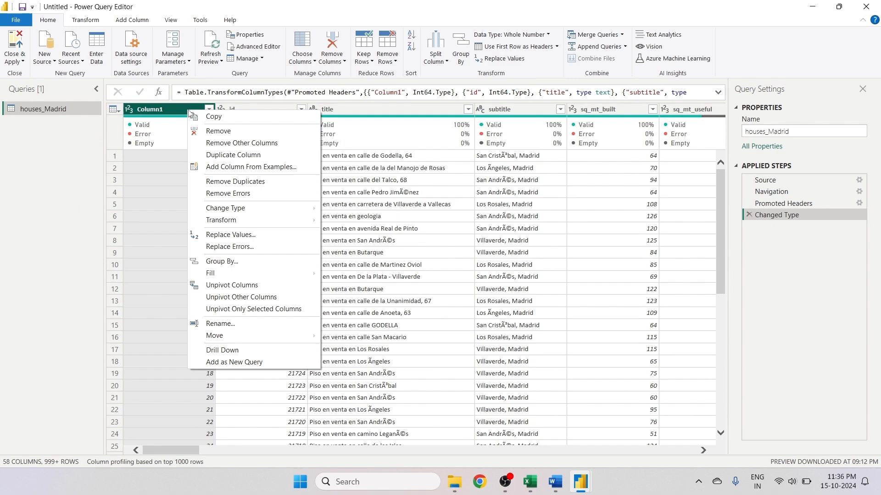
{"action": "left_click", "coordinate": [219, 135]}
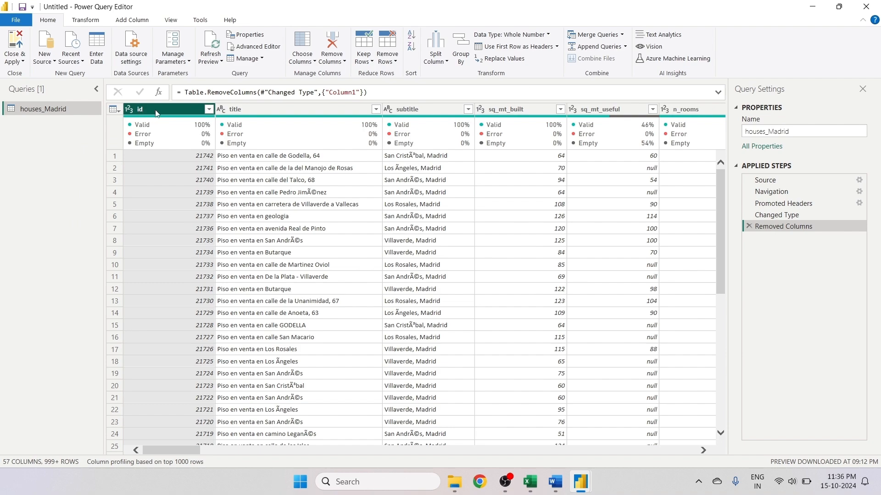
- Replace null with 0 in the sq_mt_useful and n_floors columns
{"action": "mouse_move", "coordinate": [146, 137]}
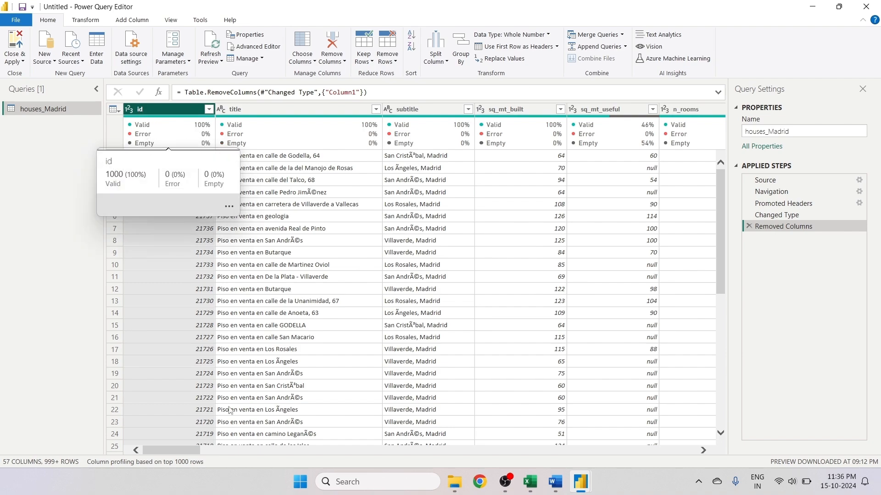
{"action": "left_click_drag", "start_coordinate": [178, 448], "coordinate": [185, 470]}
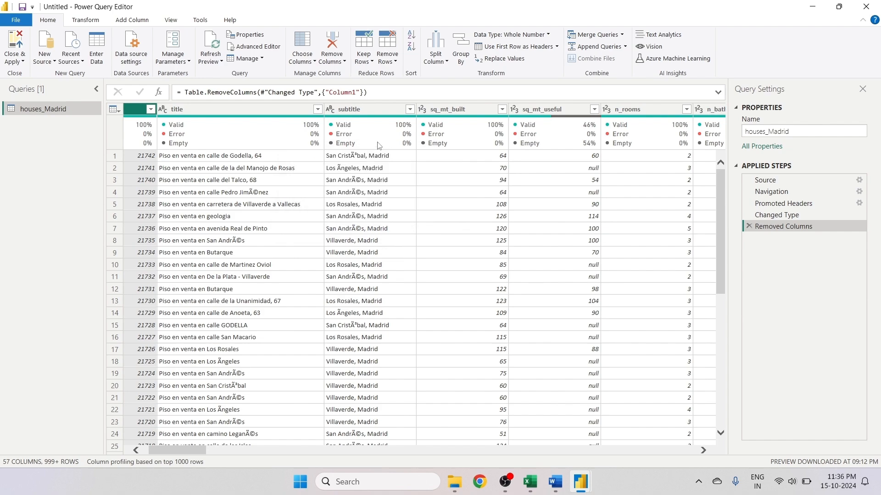
{"action": "left_click_drag", "start_coordinate": [202, 453], "coordinate": [225, 452]}
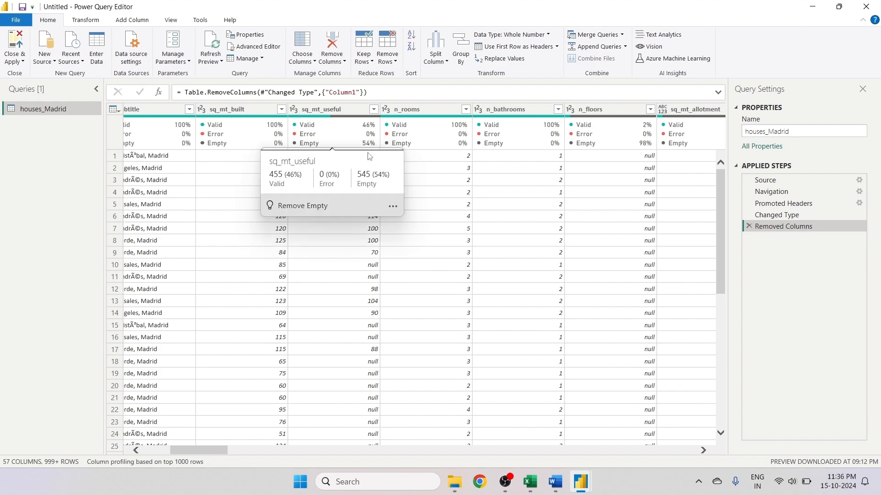
{"action": "mouse_move", "coordinate": [372, 147]}
{"action": "mouse_move", "coordinate": [426, 135]}
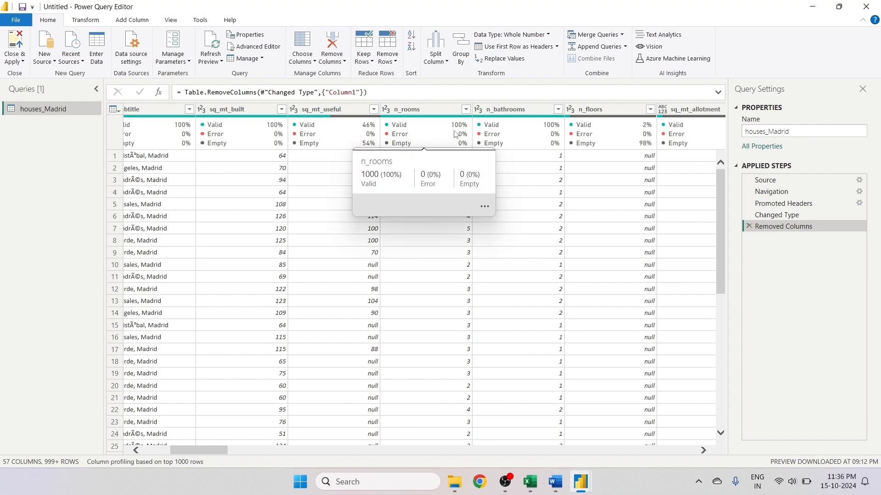
{"action": "mouse_move", "coordinate": [641, 161]}
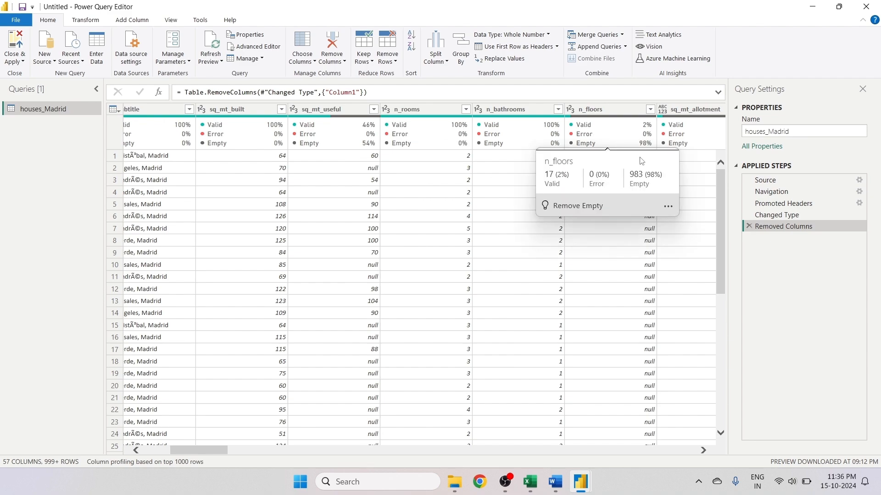
{"action": "left_click", "coordinate": [654, 113]}
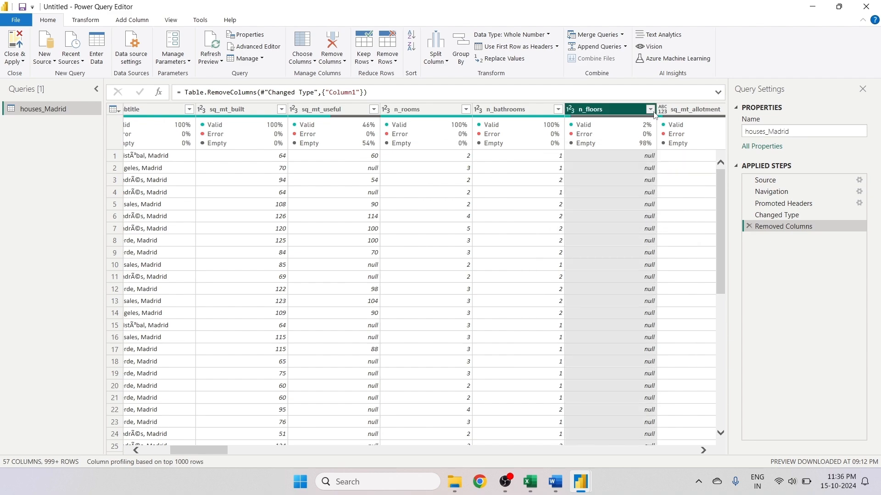
{"action": "left_click", "coordinate": [654, 113]}
{"action": "left_click", "coordinate": [653, 113]}
{"action": "left_click", "coordinate": [331, 108]}
{"action": "right_click", "coordinate": [331, 108]}
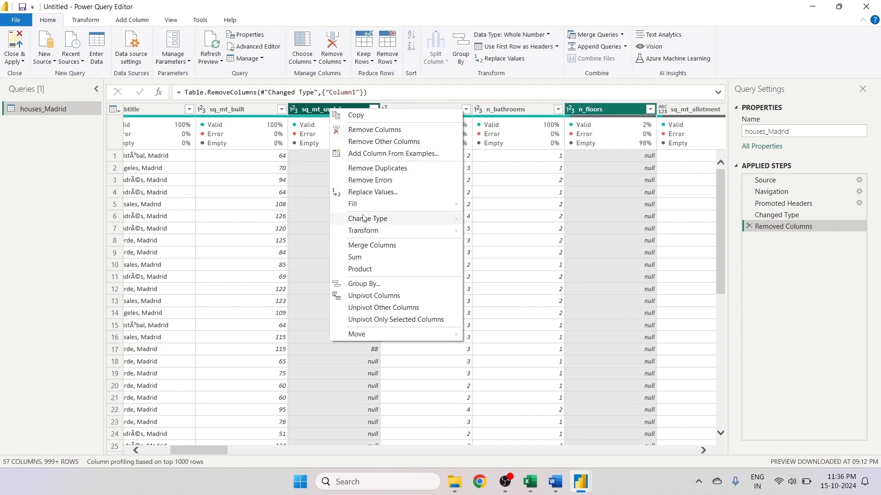
{"action": "left_click", "coordinate": [360, 192]}
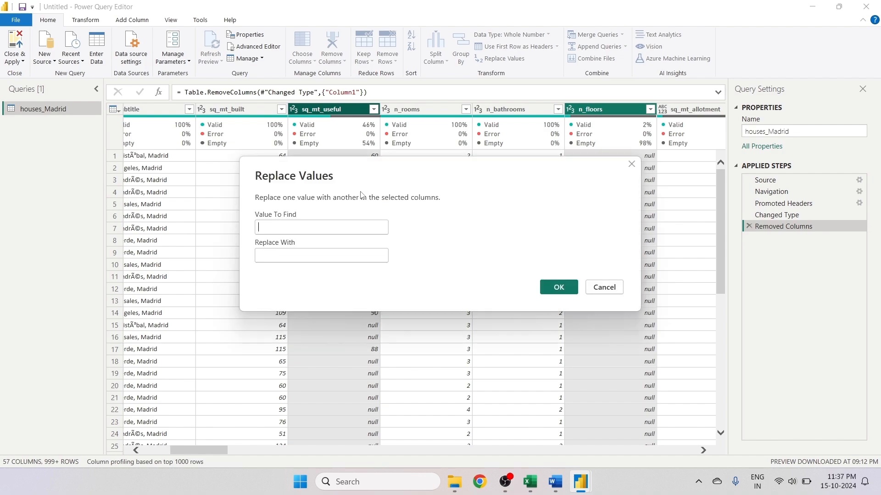
{"action": "type", "text": "null"}
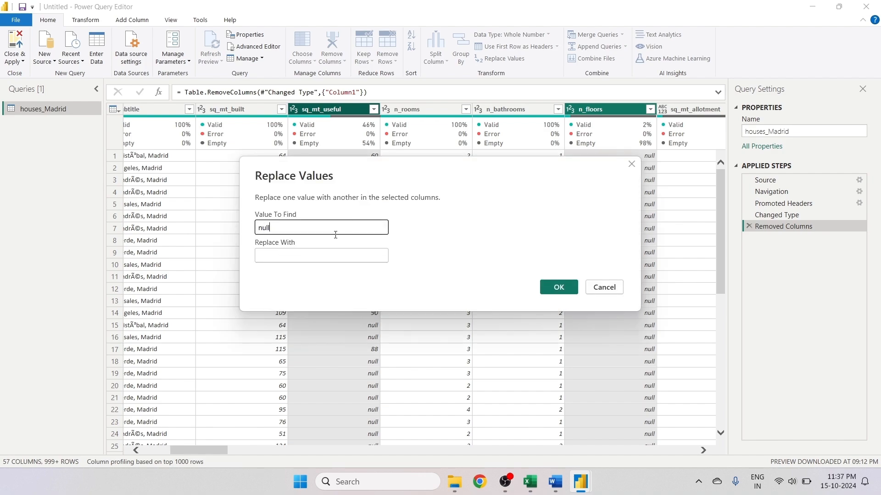
{"action": "left_click", "coordinate": [371, 256]}
{"action": "type", "text": "0"}
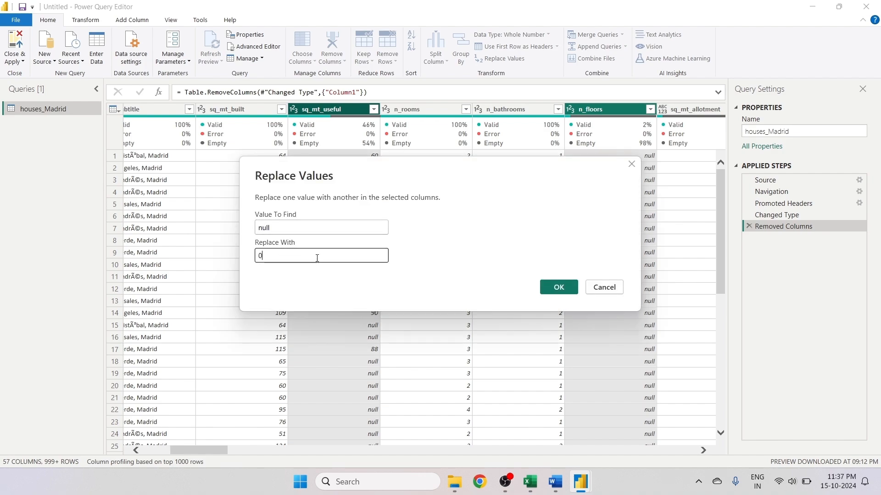
{"action": "left_click", "coordinate": [559, 288]}
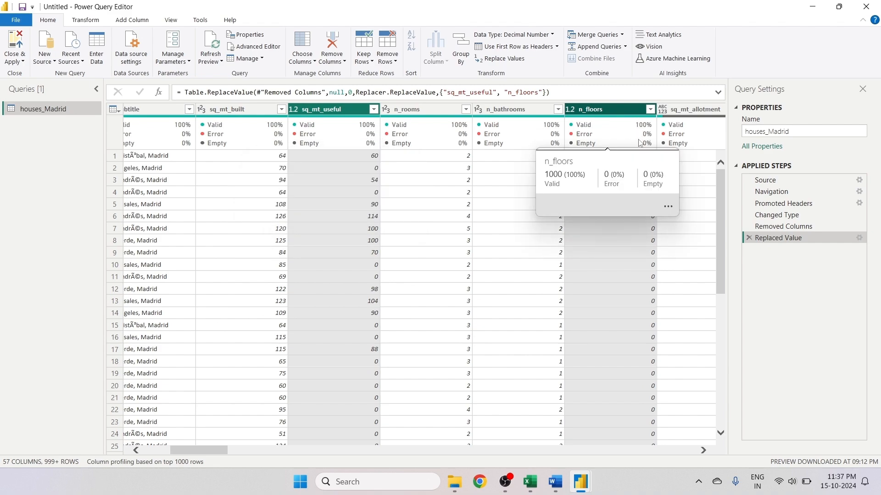
- Replace null with FALSE in the is_orientation_north, is_orientation_west, is_orientation_south and is_orientation_east columns
{"action": "mouse_move", "coordinate": [600, 145]}
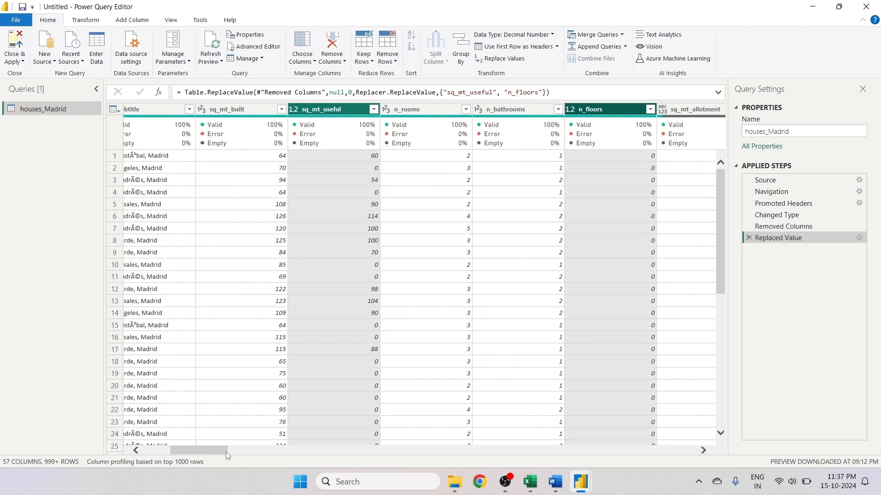
{"action": "left_click_drag", "start_coordinate": [225, 452], "coordinate": [719, 480]}
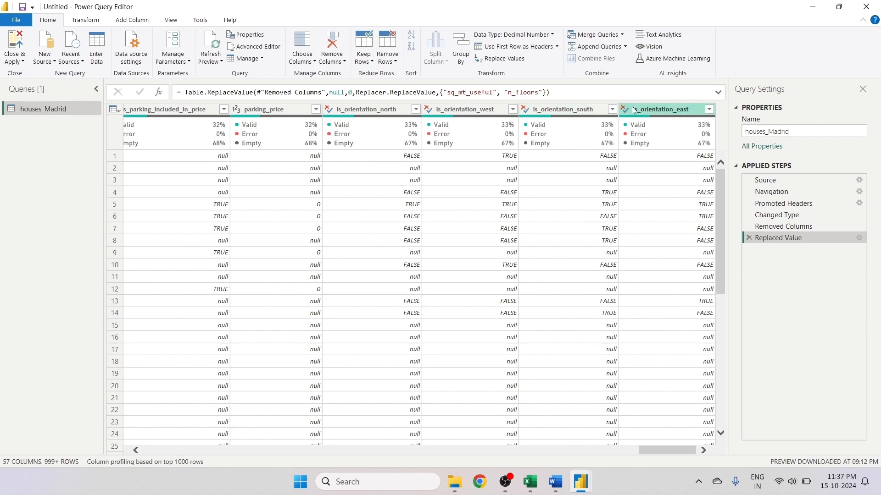
{"action": "mouse_move", "coordinate": [539, 120]}
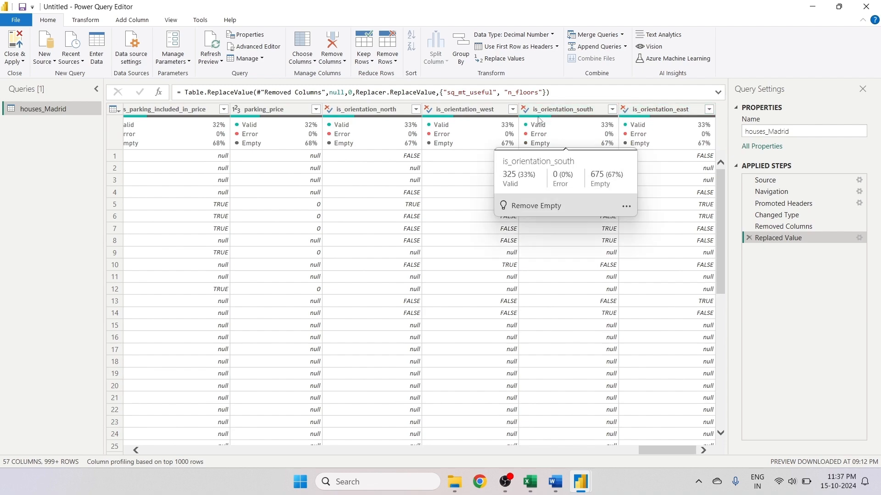
{"action": "left_click", "coordinate": [661, 109]}
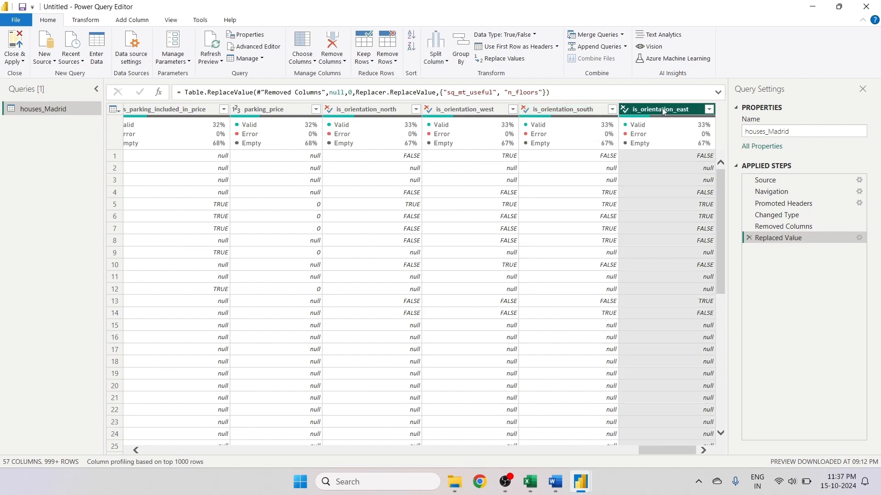
{"action": "left_click", "coordinate": [551, 113], "text": "ctrl"}
{"action": "left_click", "coordinate": [472, 114], "text": "ctrl"}
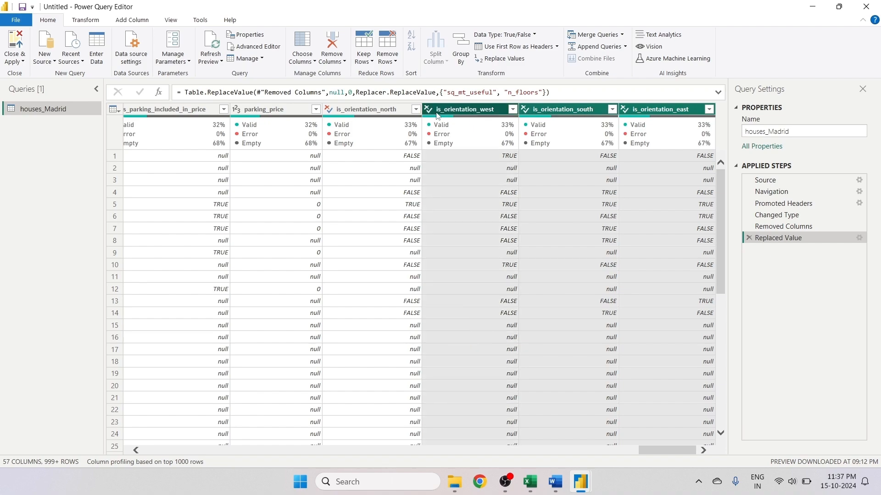
{"action": "left_click", "coordinate": [330, 112], "text": "ctrl"}
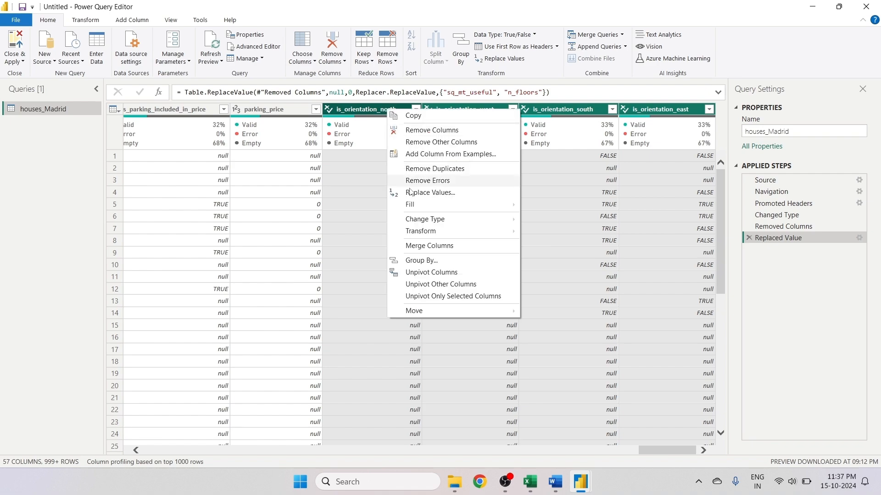
{"action": "left_click", "coordinate": [430, 193]}
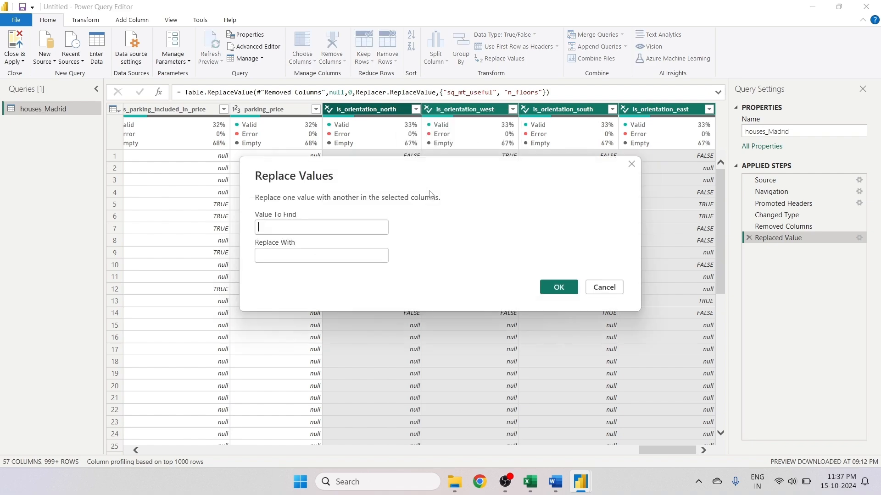
{"action": "type", "text": "null"}
{"action": "left_click", "coordinate": [307, 258]}
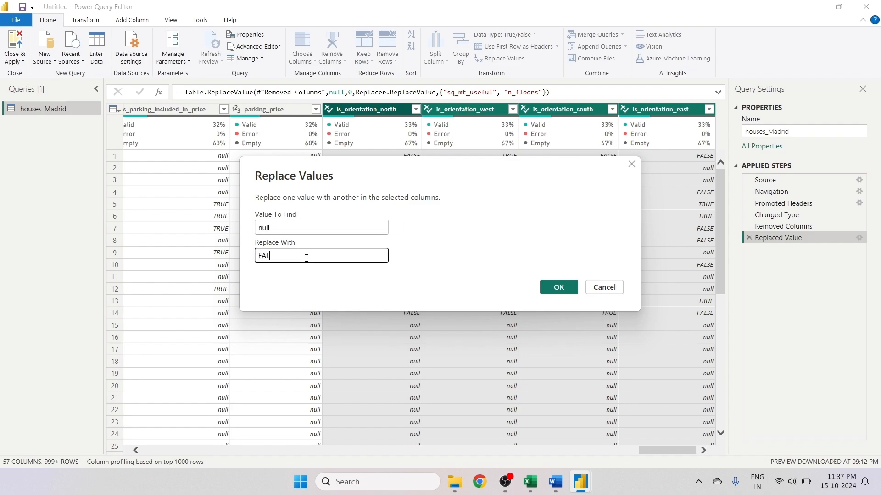
{"action": "left_click", "coordinate": [559, 287]}
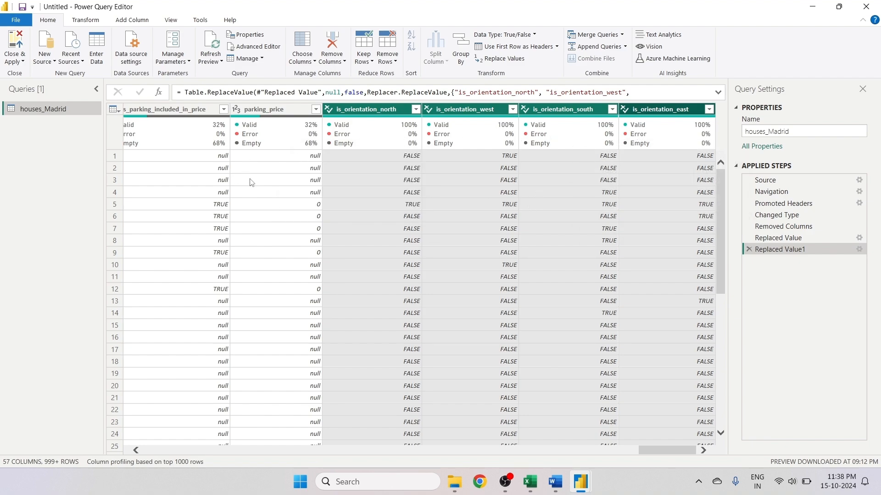
- Remove the columns latitude, longitude, portal, door, rent_price_by_area, are_pets_allowed, is_furnished, is_kitchen_equipped, has_public_parking and has_private_parking
{"action": "left_click_drag", "start_coordinate": [640, 452], "coordinate": [609, 452]}
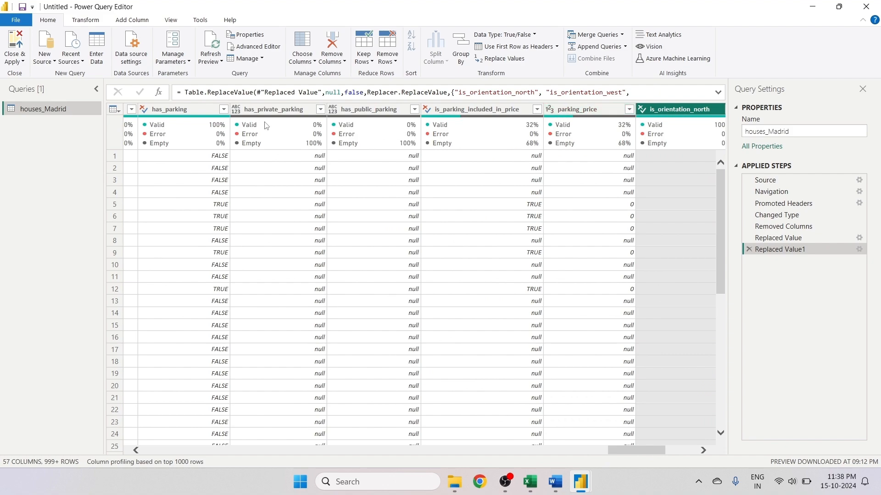
{"action": "mouse_move", "coordinate": [312, 126]}
{"action": "left_click", "coordinate": [276, 113]}
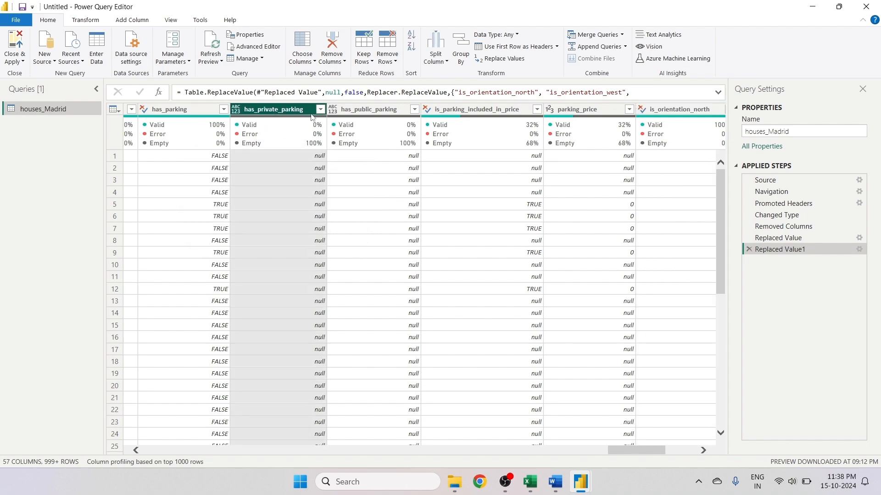
{"action": "left_click", "coordinate": [369, 114], "text": "ctrl"}
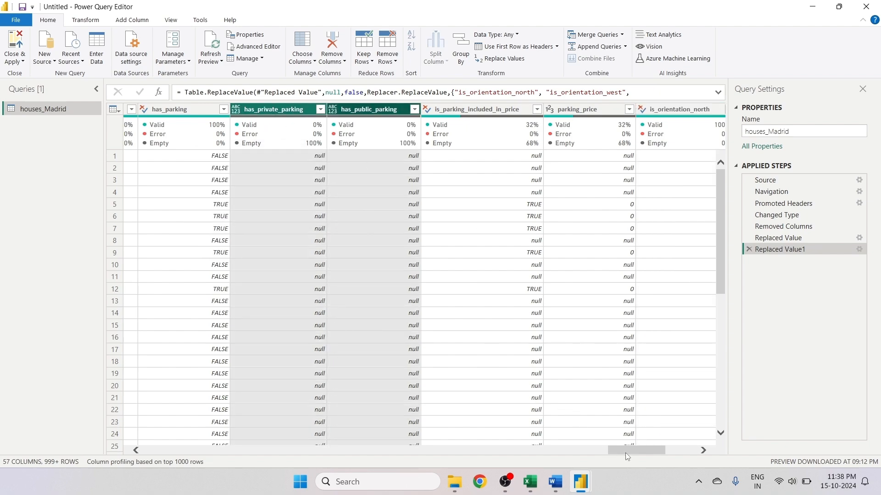
{"action": "left_click_drag", "start_coordinate": [626, 452], "coordinate": [565, 461]}
{"action": "left_click", "coordinate": [436, 115]}
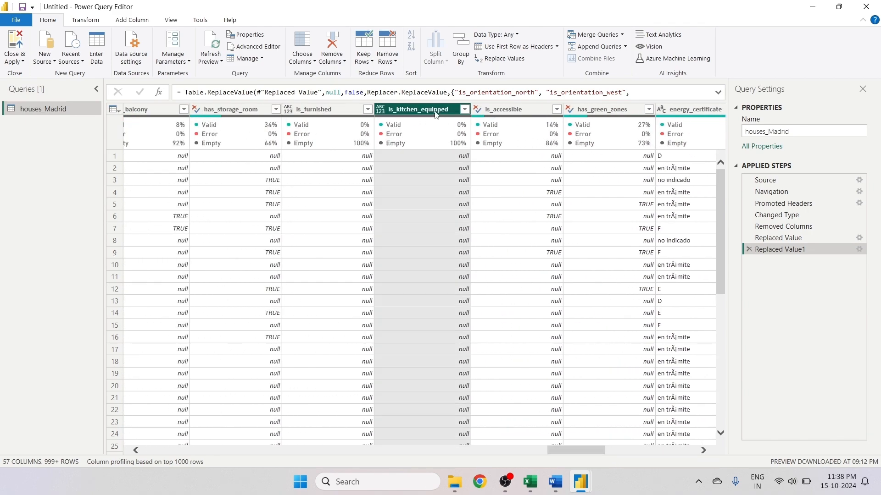
{"action": "left_click", "coordinate": [320, 112], "text": "ctrl"}
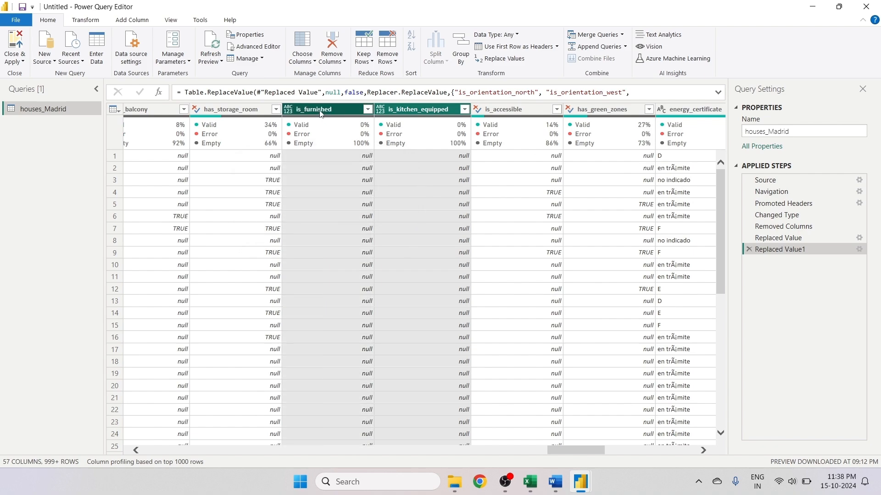
{"action": "left_click_drag", "start_coordinate": [563, 458], "coordinate": [473, 457]}
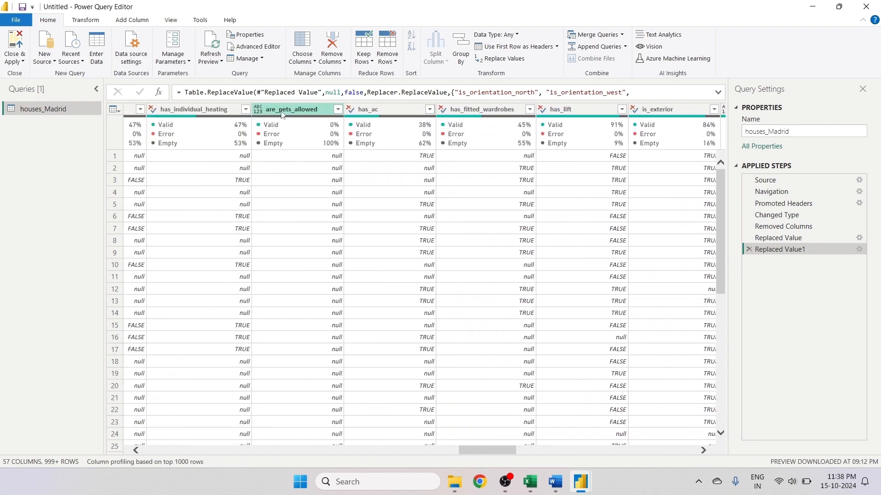
{"action": "left_click", "coordinate": [318, 108]}
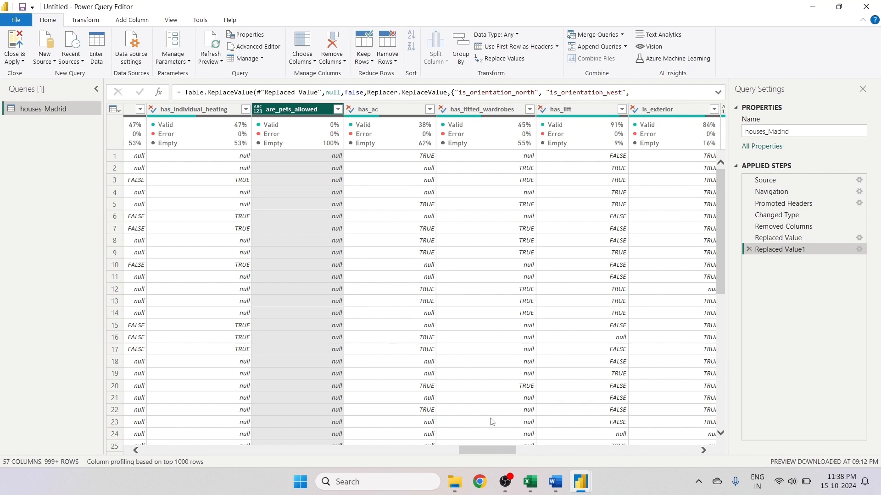
{"action": "left_click_drag", "start_coordinate": [478, 453], "coordinate": [375, 453]}
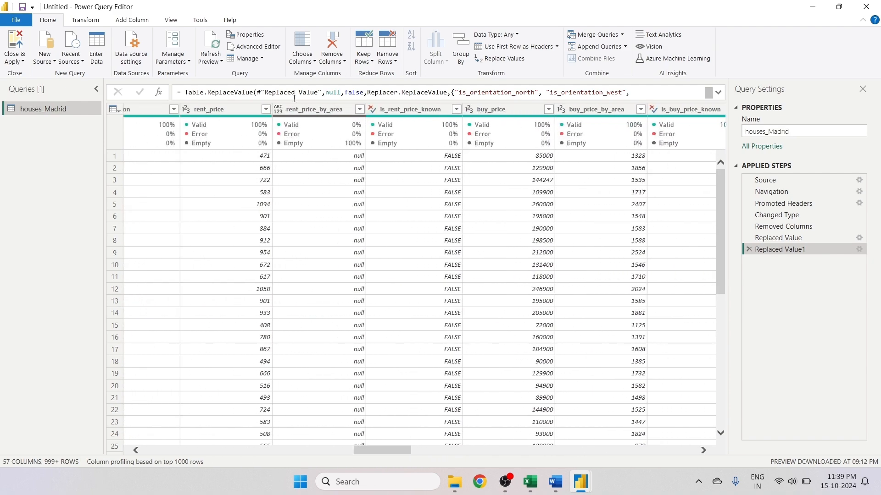
{"action": "left_click", "coordinate": [304, 114]}
{"action": "left_click", "coordinate": [303, 115]}
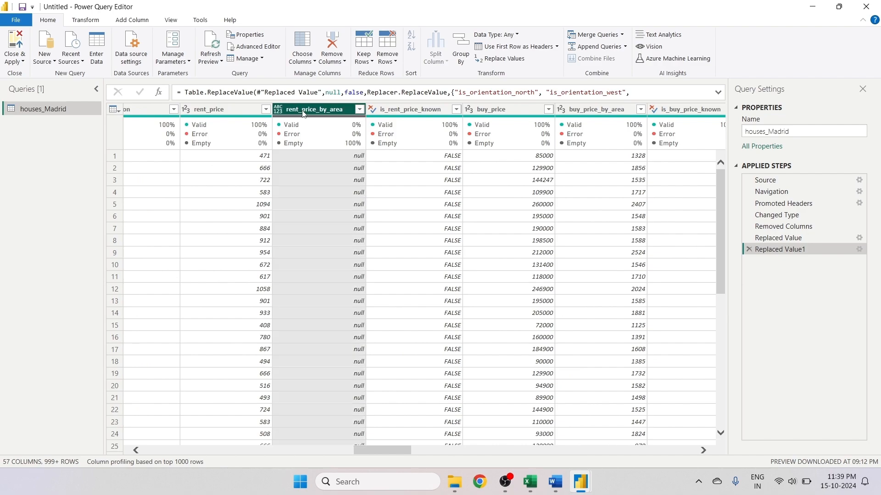
{"action": "left_click_drag", "start_coordinate": [366, 447], "coordinate": [318, 437]}
{"action": "left_click", "coordinate": [262, 118]}
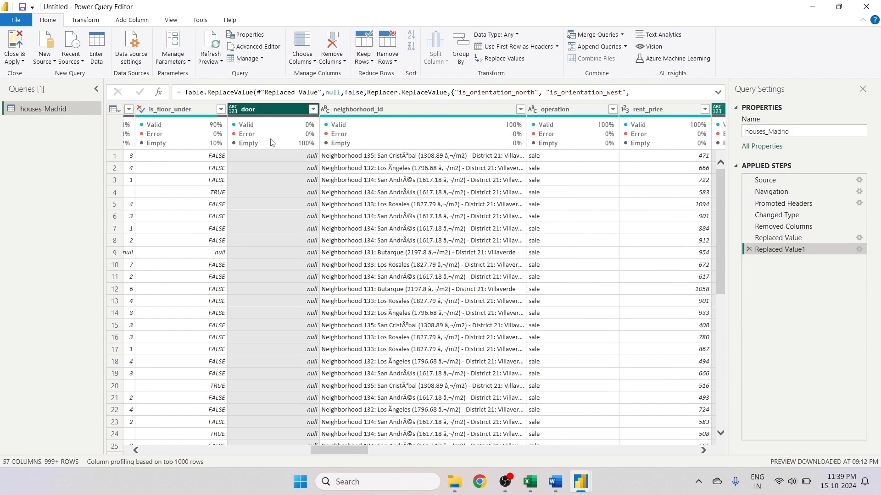
{"action": "left_click_drag", "start_coordinate": [329, 454], "coordinate": [302, 451]}
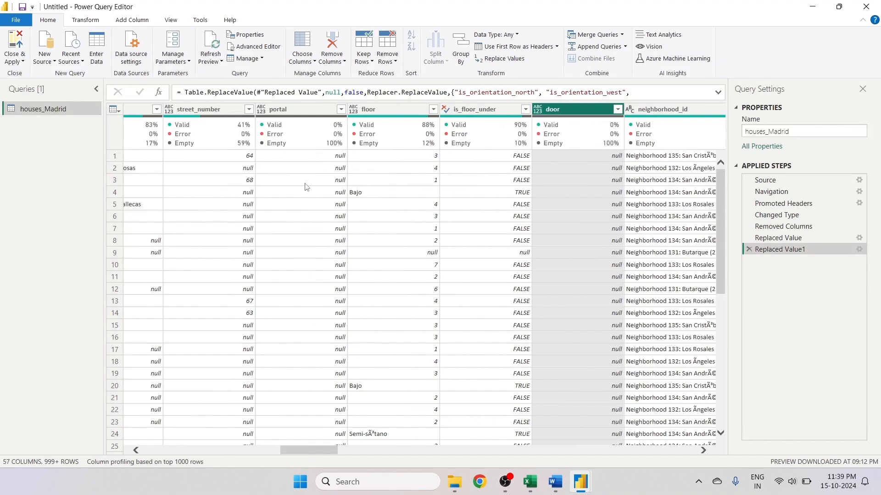
{"action": "left_click", "coordinate": [293, 108], "text": "ctrl"}
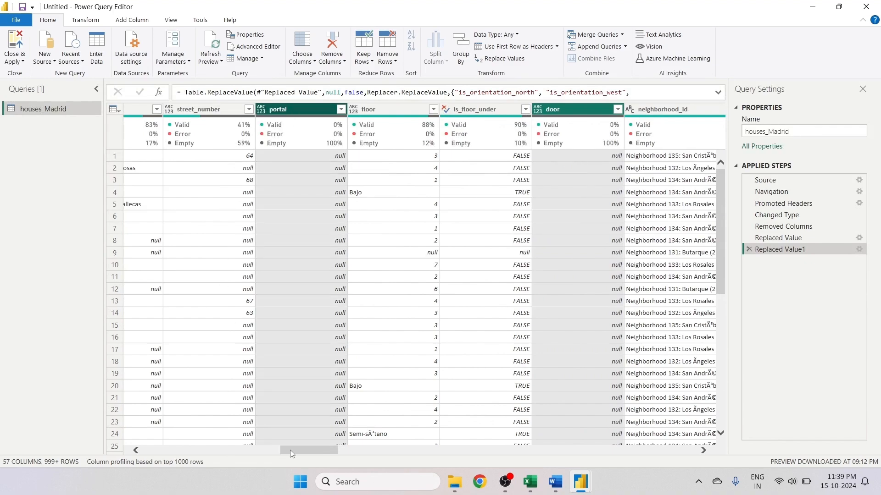
{"action": "left_click_drag", "start_coordinate": [290, 450], "coordinate": [245, 452]}
{"action": "left_click", "coordinate": [248, 120]}
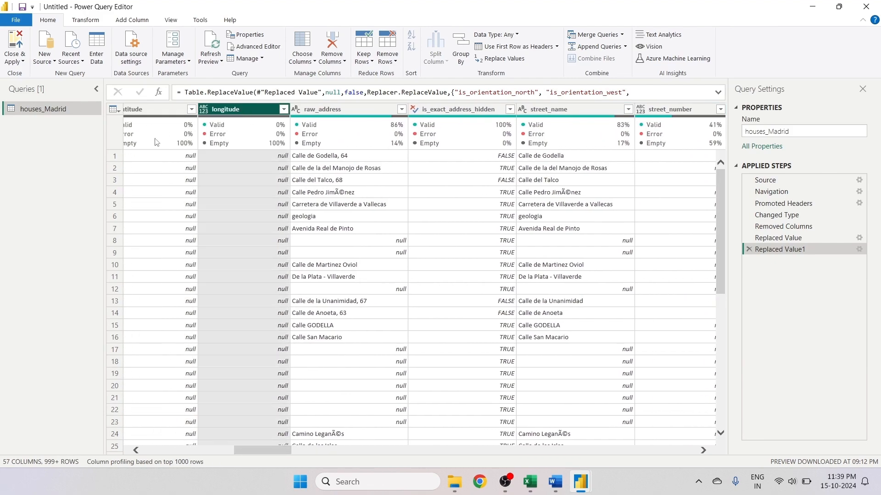
{"action": "left_click", "coordinate": [159, 119], "text": "ctrl"}
{"action": "left_click_drag", "start_coordinate": [274, 448], "coordinate": [307, 444]}
{"action": "right_click", "coordinate": [419, 112]}
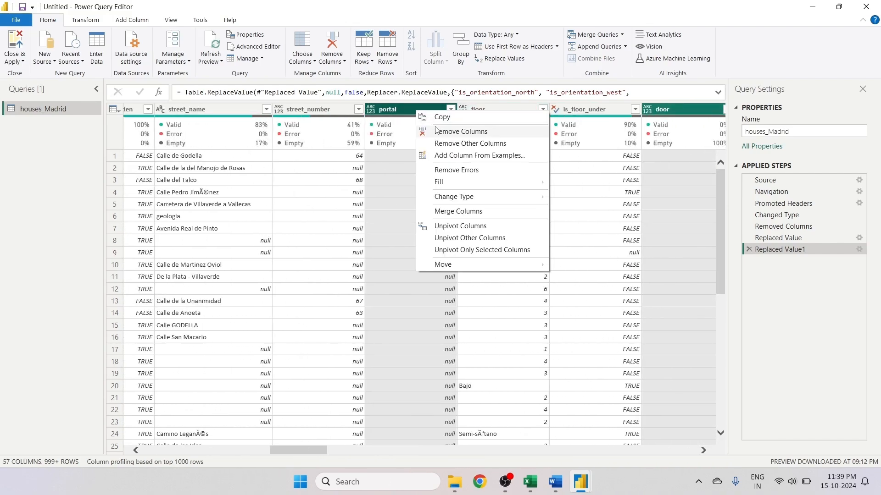
{"action": "left_click", "coordinate": [460, 132]}
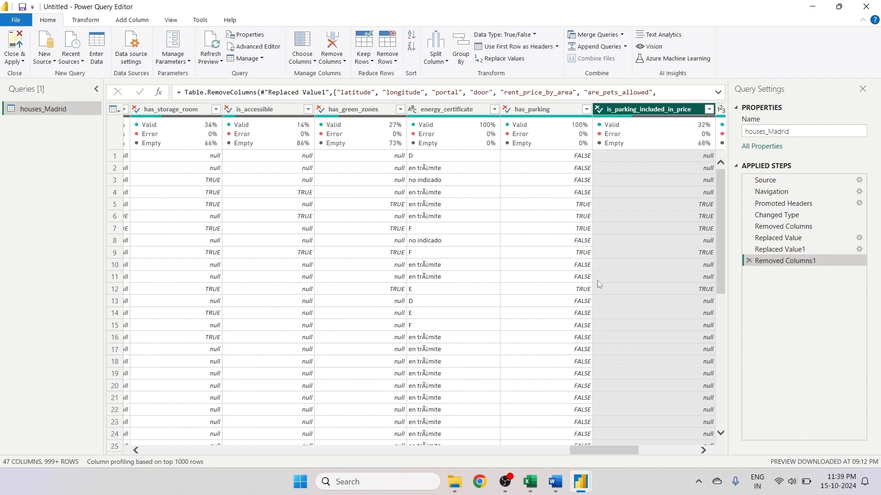
- Replace null with FALSE in the has_parking and is_parking_included_in_price columns
{"action": "left_click_drag", "start_coordinate": [613, 453], "coordinate": [700, 467]}
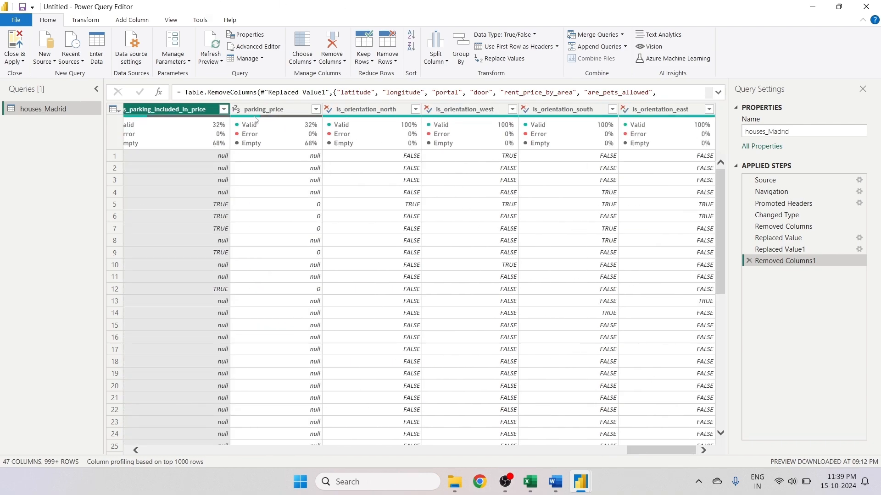
{"action": "left_click_drag", "start_coordinate": [643, 452], "coordinate": [618, 454]}
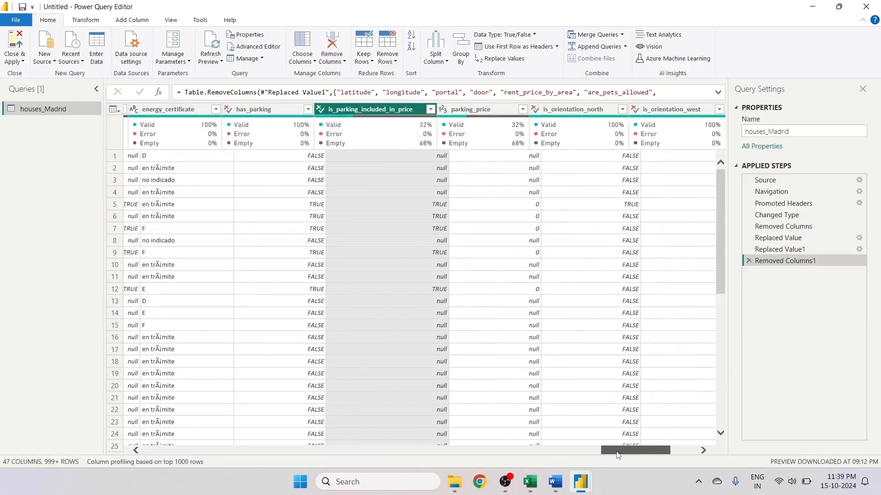
{"action": "left_click", "coordinate": [266, 110]}
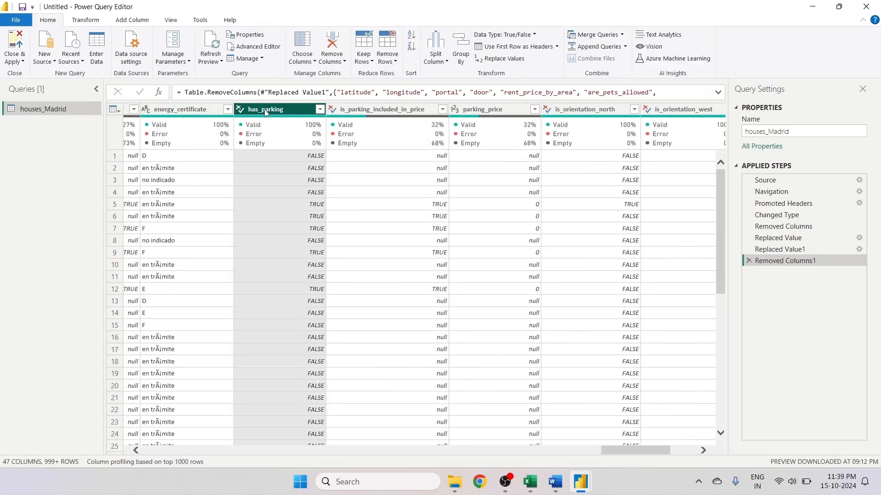
{"action": "key", "text": "shift+Right"}
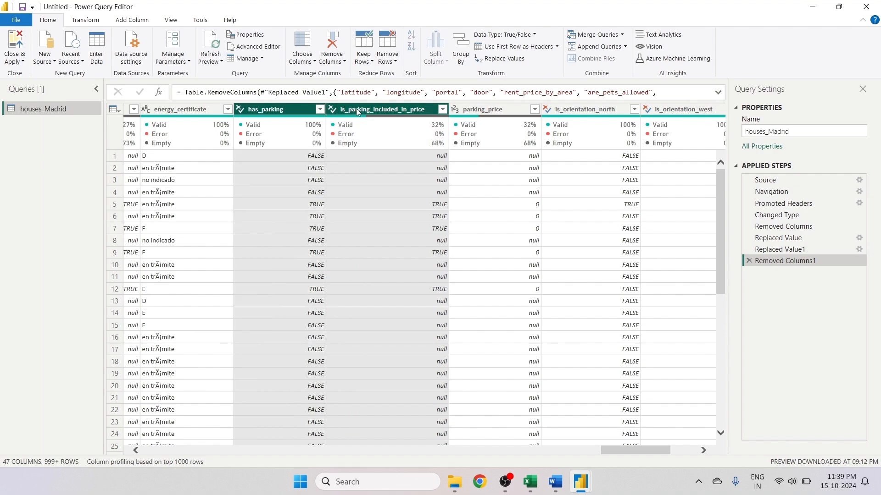
{"action": "right_click", "coordinate": [355, 109]}
{"action": "left_click", "coordinate": [394, 193]}
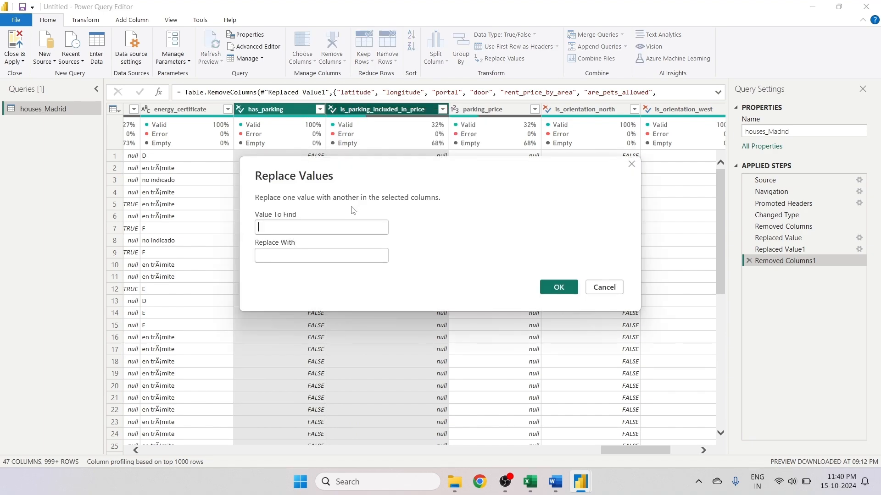
{"action": "left_click", "coordinate": [313, 221]}
{"action": "type", "text": "null"}
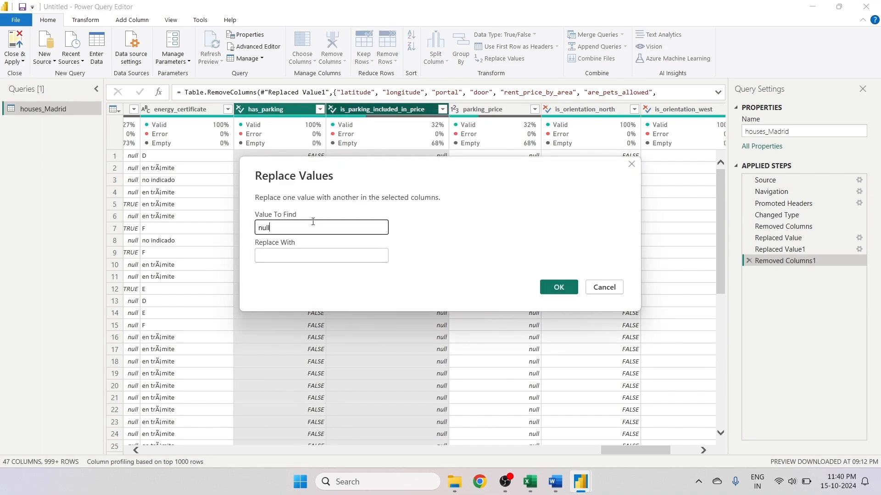
{"action": "type", "text": "FALSE"}
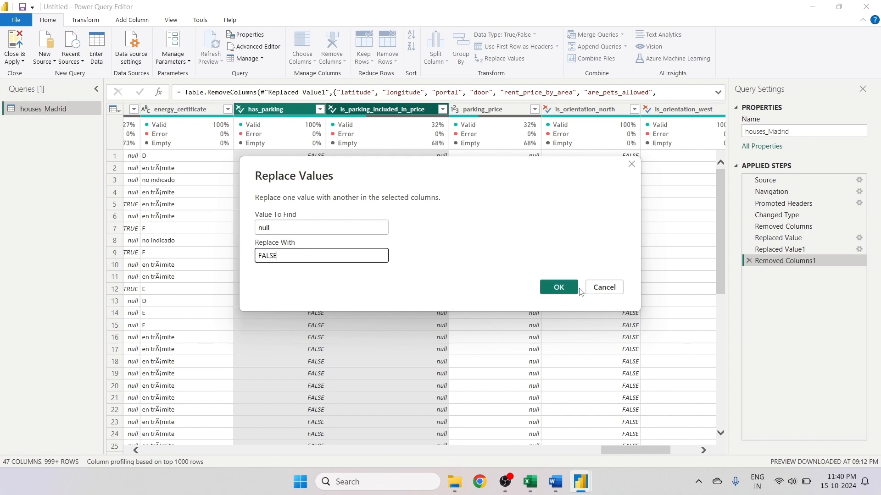
{"action": "left_click", "coordinate": [577, 289]}
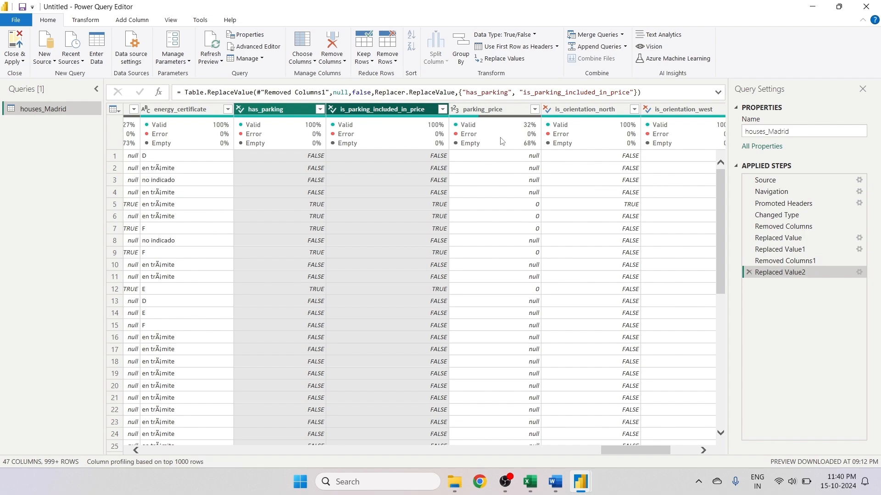
- Replace null with 0 in the parking_price column
{"action": "left_click", "coordinate": [493, 111]}
{"action": "right_click", "coordinate": [493, 112]}
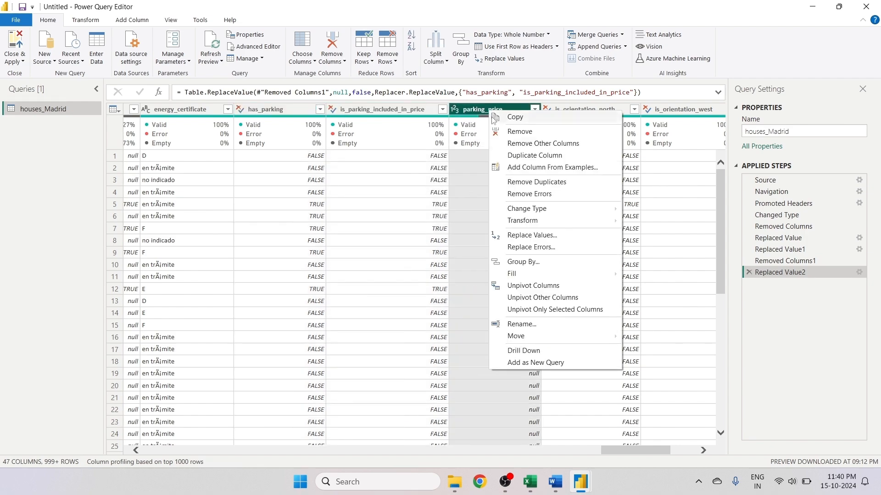
{"action": "left_click", "coordinate": [532, 236]}
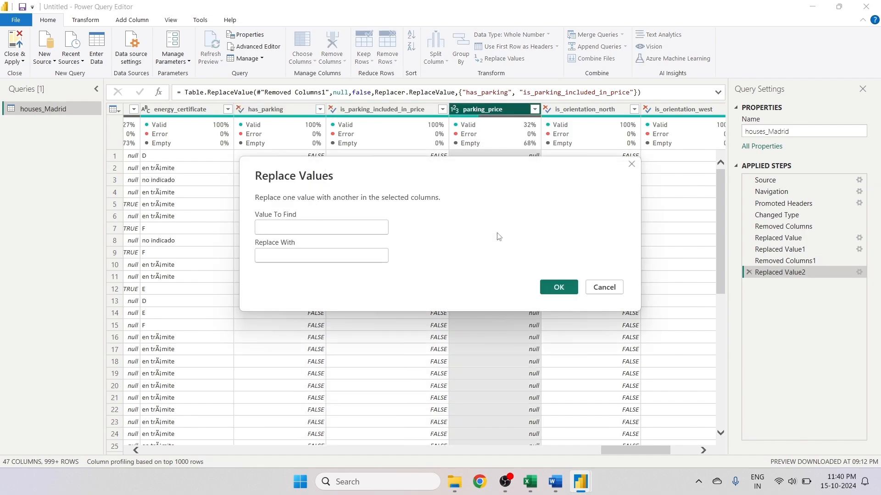
{"action": "type", "text": "null"}
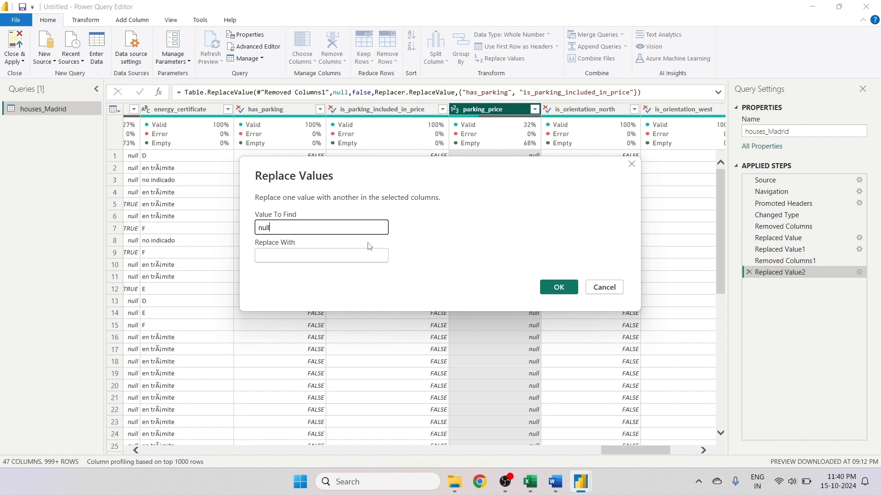
{"action": "left_click", "coordinate": [356, 251]}
{"action": "type", "text": "0"}
{"action": "left_click", "coordinate": [542, 289]}
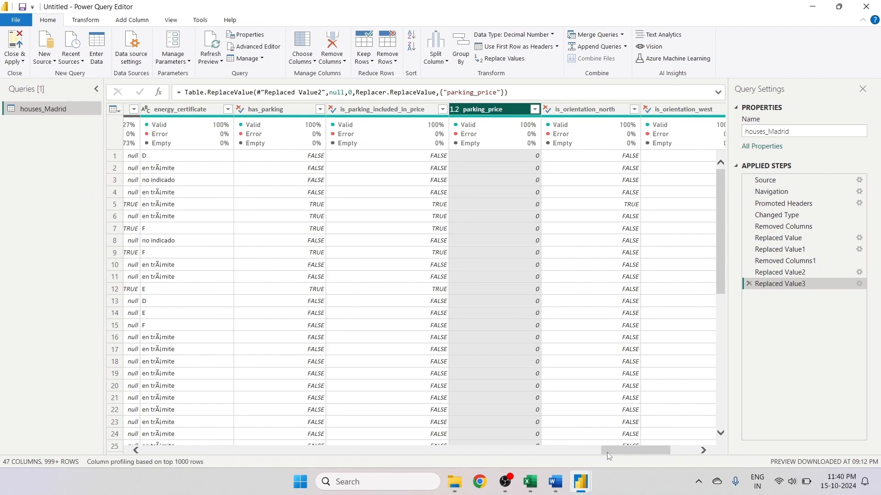
- Replace null with FALSE in the boolean columns from is_floor_under through has_green_zones, leaving out is_renewal_needed
{"action": "left_click_drag", "start_coordinate": [607, 452], "coordinate": [568, 460]}
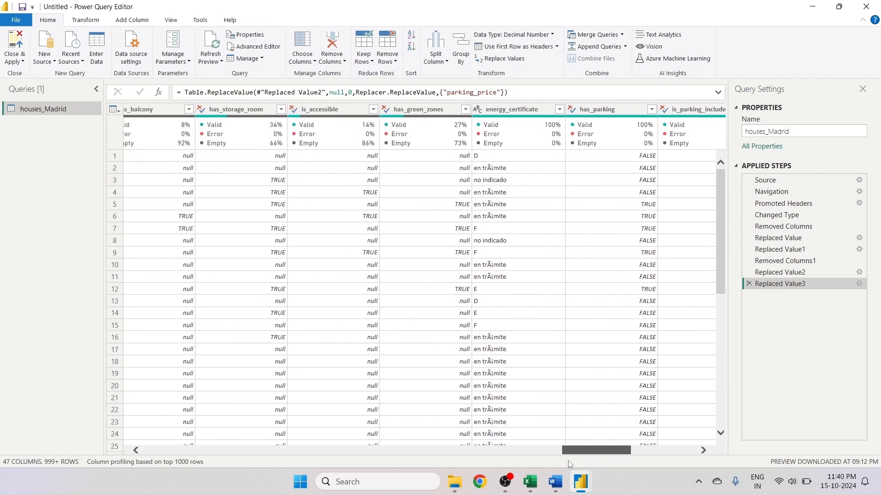
{"action": "left_click", "coordinate": [406, 111]}
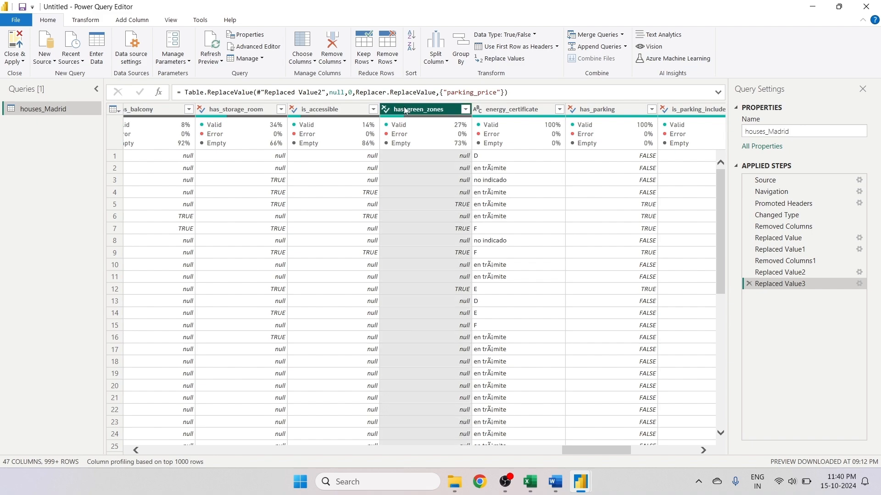
{"action": "left_click", "coordinate": [312, 110], "text": "ctrl"}
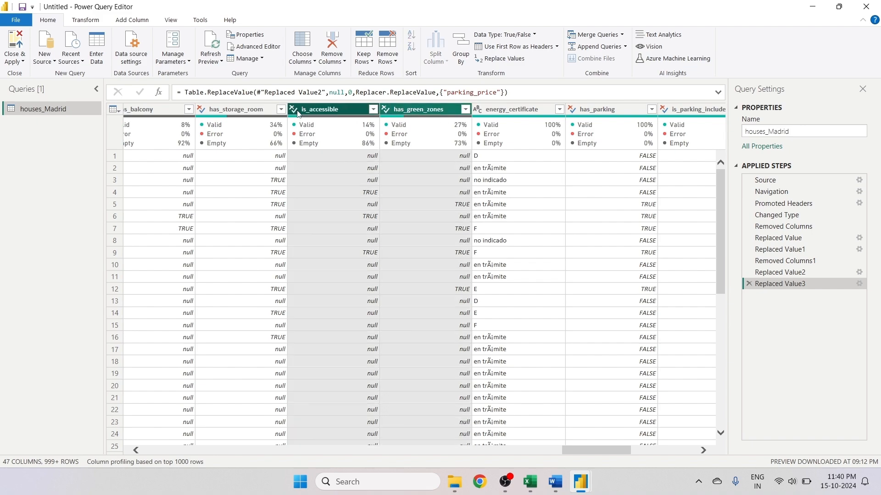
{"action": "left_click", "coordinate": [244, 112], "text": "ctrl"}
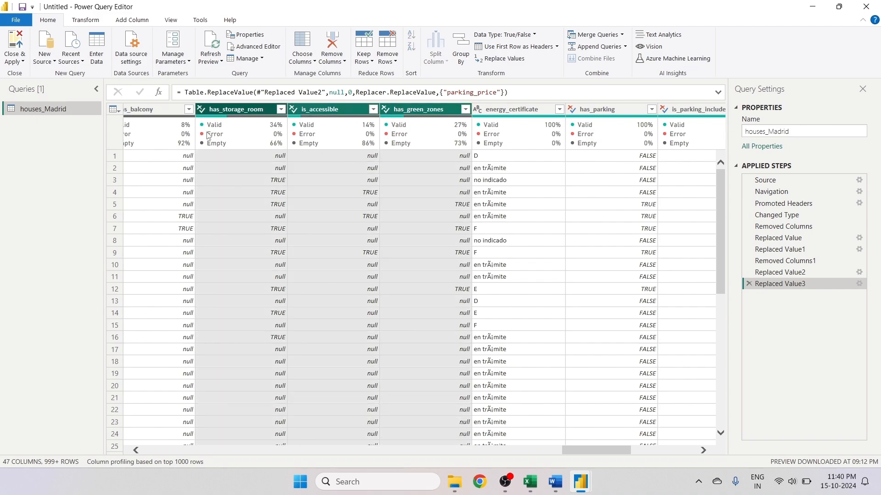
{"action": "left_click_drag", "start_coordinate": [577, 453], "coordinate": [540, 457]}
{"action": "left_click", "coordinate": [313, 107], "text": "ctrl"}
{"action": "left_click", "coordinate": [353, 112], "text": "ctrl"}
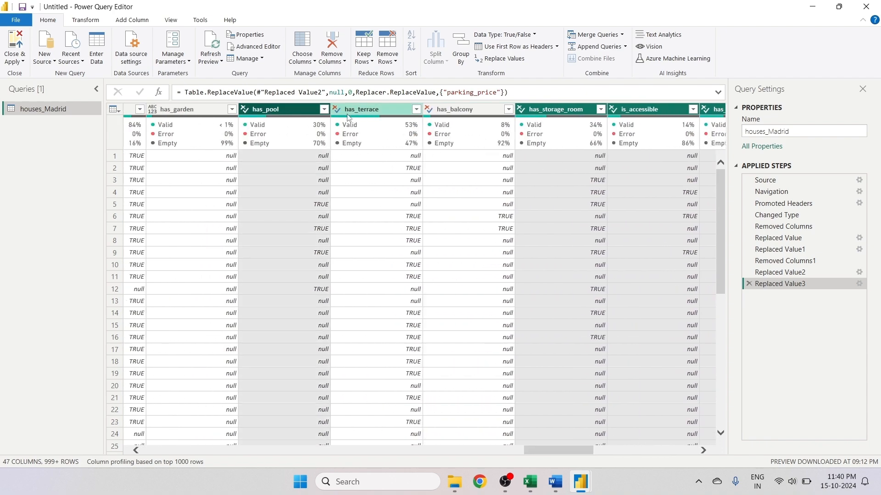
{"action": "left_click", "coordinate": [439, 113], "text": "ctrl"}
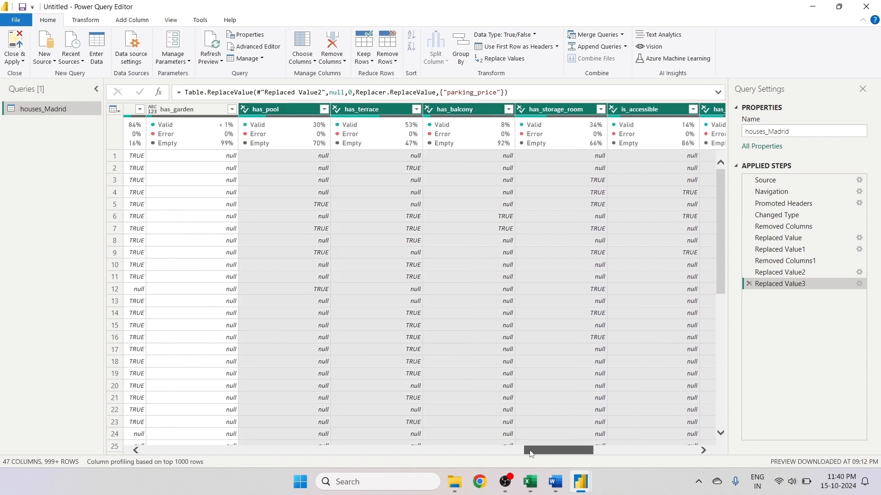
{"action": "left_click_drag", "start_coordinate": [531, 452], "coordinate": [508, 455]}
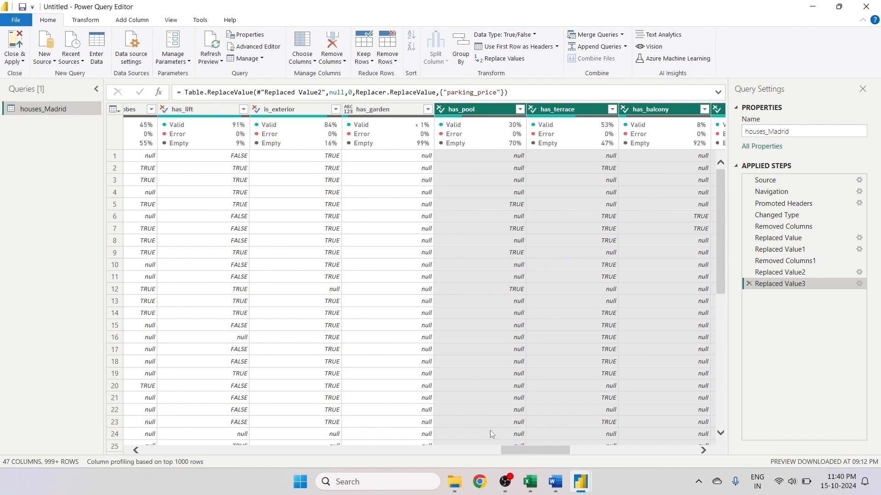
{"action": "left_click", "coordinate": [290, 109], "text": "ctrl"}
{"action": "left_click", "coordinate": [203, 108], "text": "ctrl"}
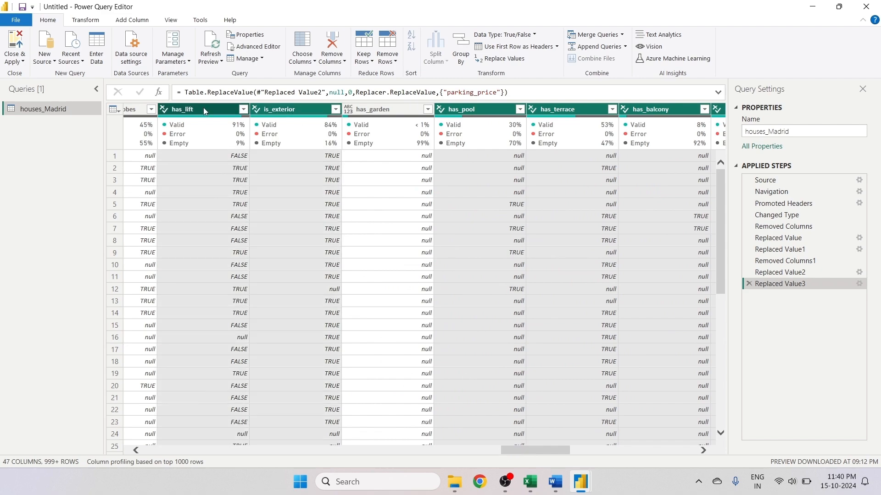
{"action": "left_click", "coordinate": [494, 452]}
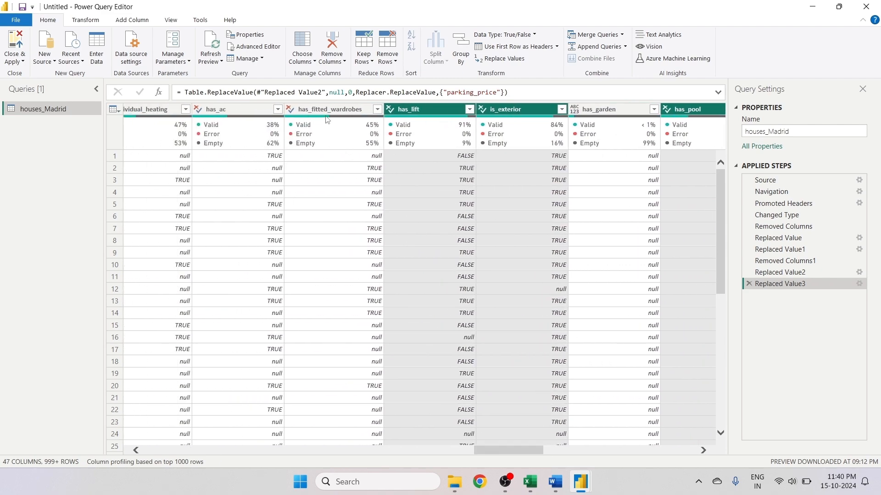
{"action": "left_click", "coordinate": [289, 110], "text": "ctrl"}
{"action": "left_click", "coordinate": [235, 108], "text": "ctrl"}
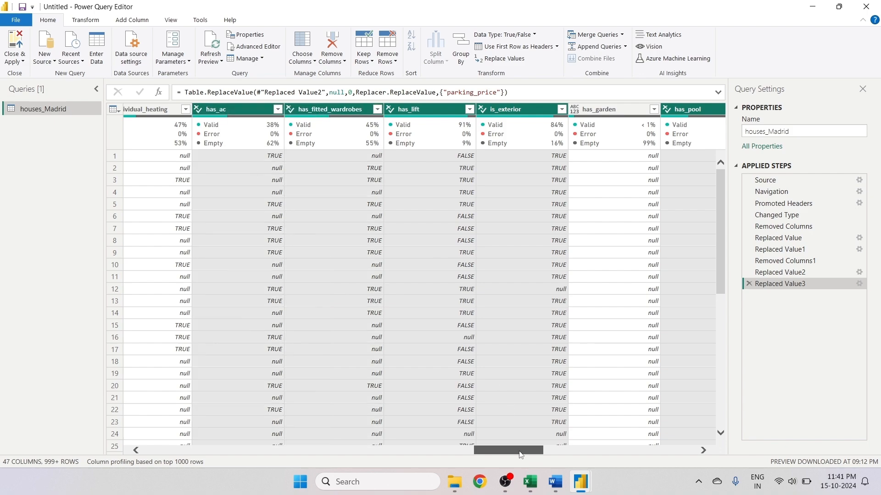
{"action": "left_click_drag", "start_coordinate": [523, 450], "coordinate": [500, 450]}
{"action": "left_click", "coordinate": [343, 110], "text": "ctrl"}
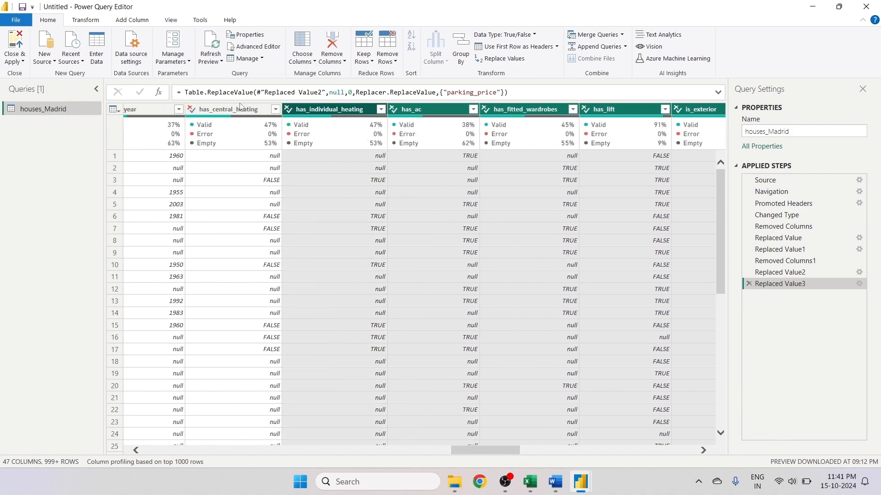
{"action": "left_click", "coordinate": [241, 109], "text": "ctrl"}
{"action": "left_click_drag", "start_coordinate": [504, 452], "coordinate": [461, 451]}
{"action": "left_click", "coordinate": [343, 110], "text": "ctrl"}
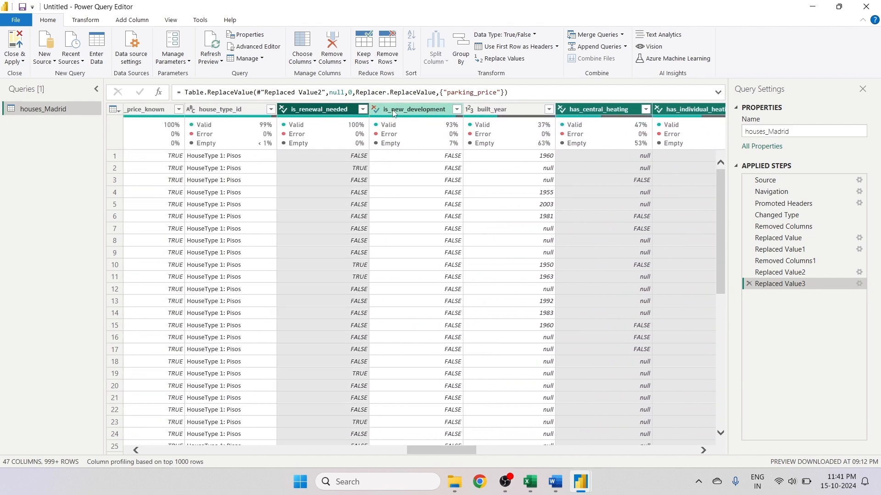
{"action": "left_click", "coordinate": [323, 126], "text": "ctrl"}
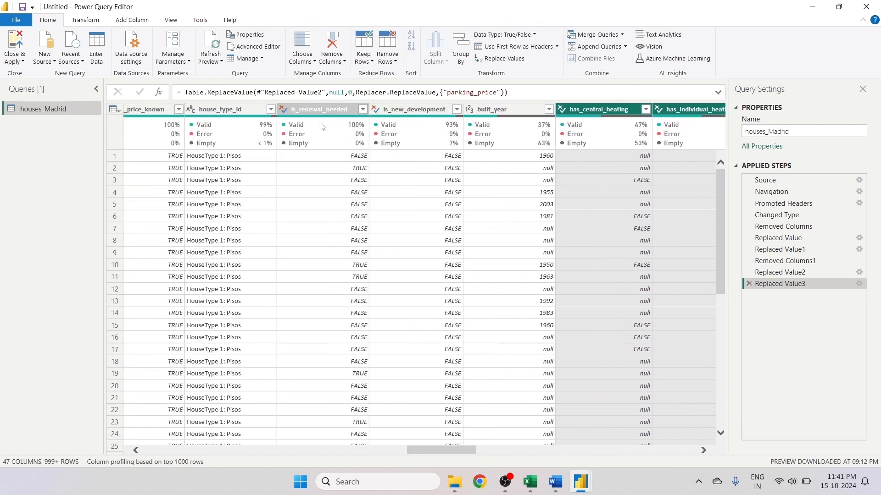
{"action": "left_click", "coordinate": [419, 109], "text": "ctrl"}
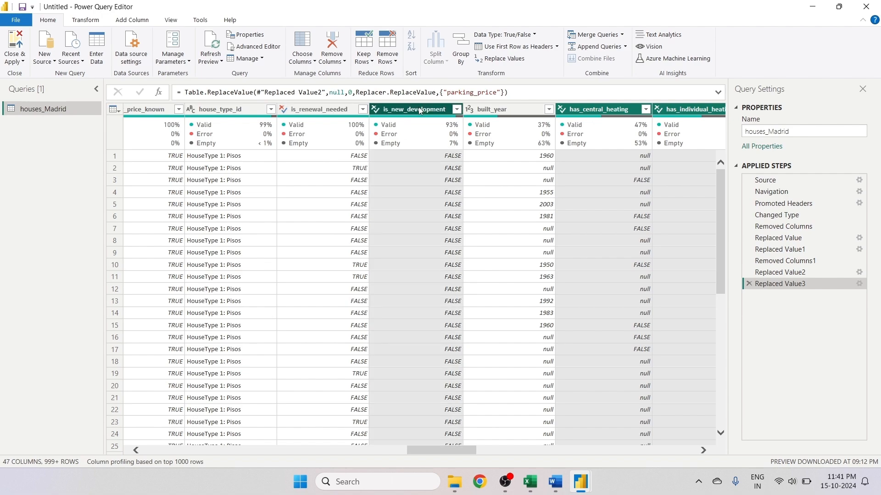
{"action": "left_click_drag", "start_coordinate": [466, 451], "coordinate": [443, 450]}
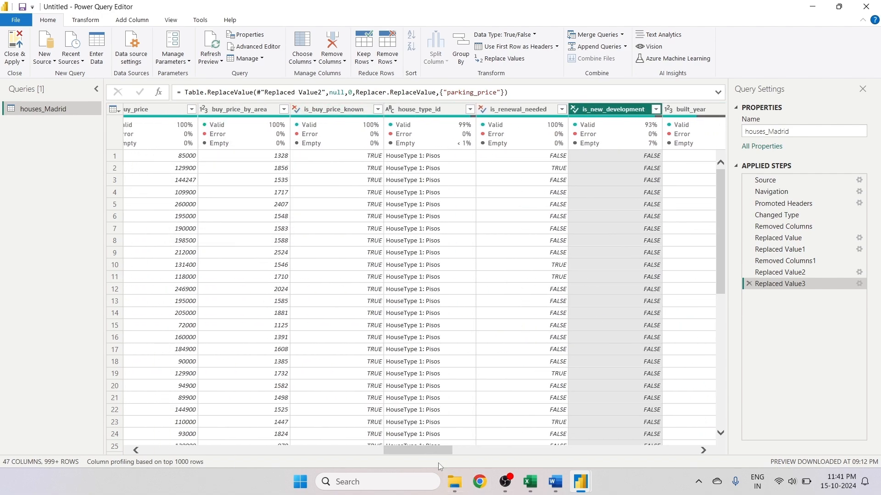
{"action": "scroll", "coordinate": [403, 446], "scroll_direction": "left", "scroll_amount": 4}
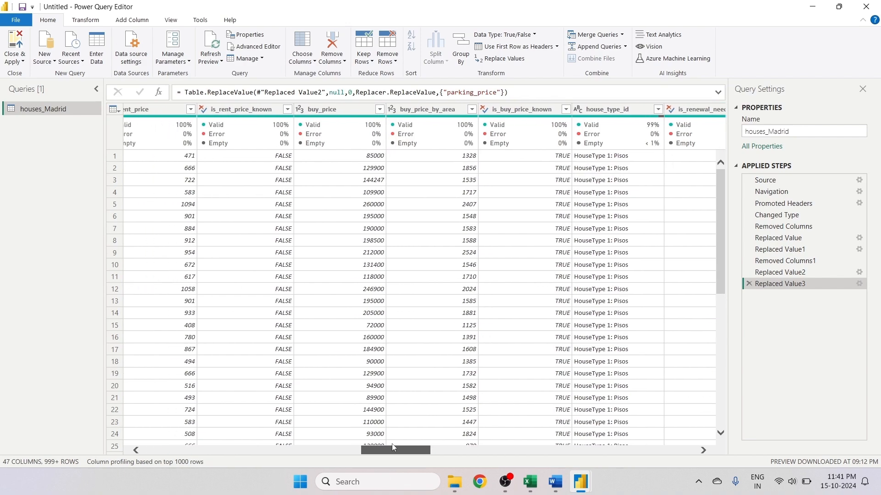
{"action": "scroll", "coordinate": [393, 447], "scroll_direction": "left", "scroll_amount": 2}
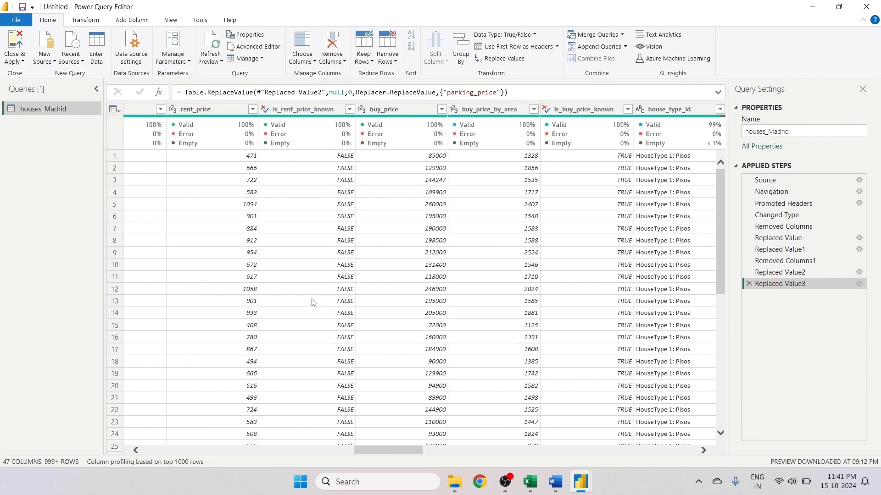
{"action": "left_click_drag", "start_coordinate": [391, 450], "coordinate": [340, 447]}
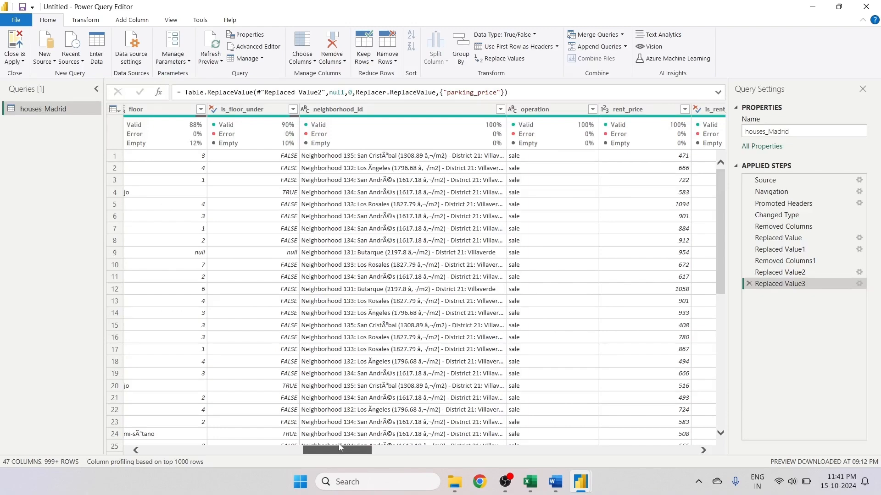
{"action": "left_click", "coordinate": [246, 109]}
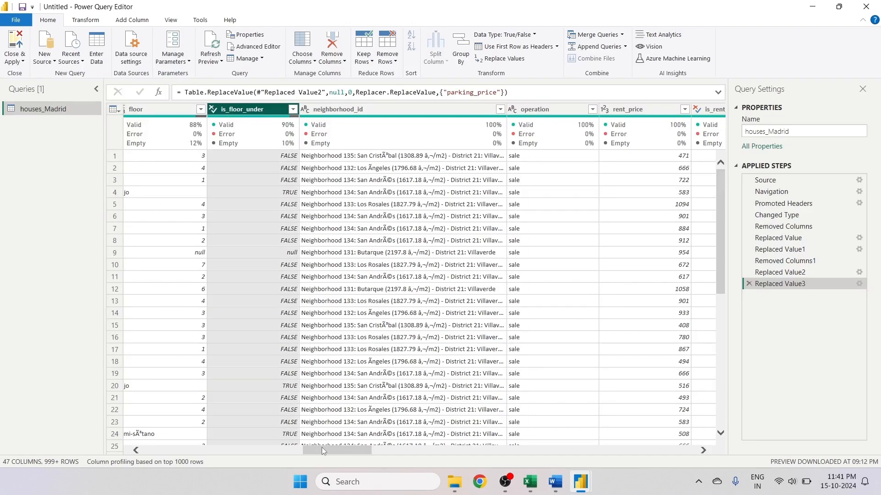
{"action": "mouse_move", "coordinate": [323, 450]}
{"action": "left_mouse_down"}
{"action": "mouse_move", "coordinate": [201, 447]}
{"action": "mouse_move", "coordinate": [333, 463]}
{"action": "left_mouse_up"}
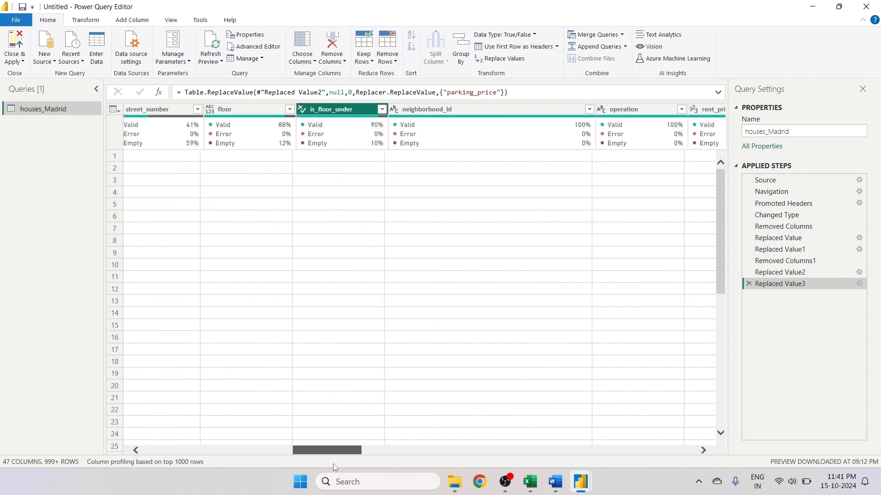
{"action": "right_click", "coordinate": [314, 111]}
{"action": "left_click", "coordinate": [345, 194]}
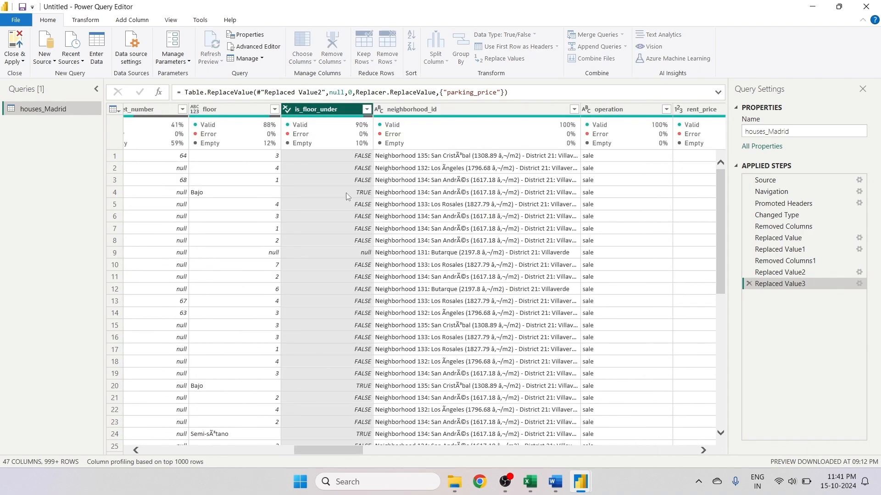
{"action": "type", "text": "null"}
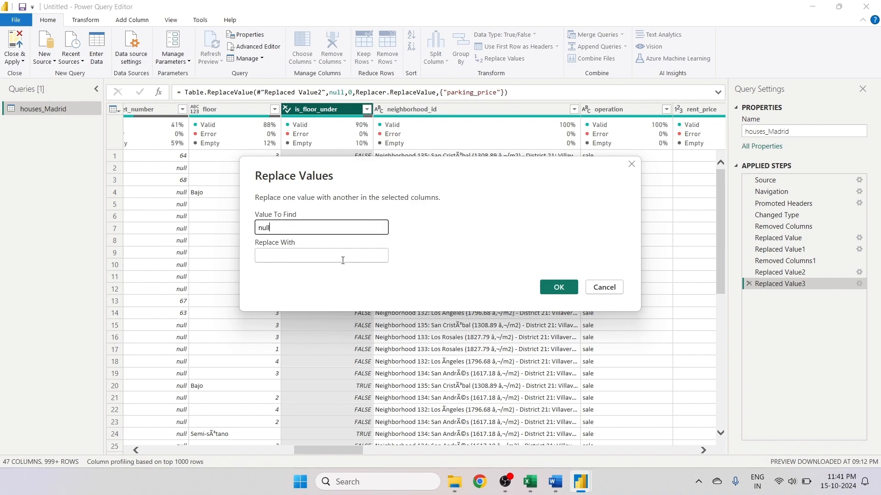
{"action": "left_click", "coordinate": [343, 255]}
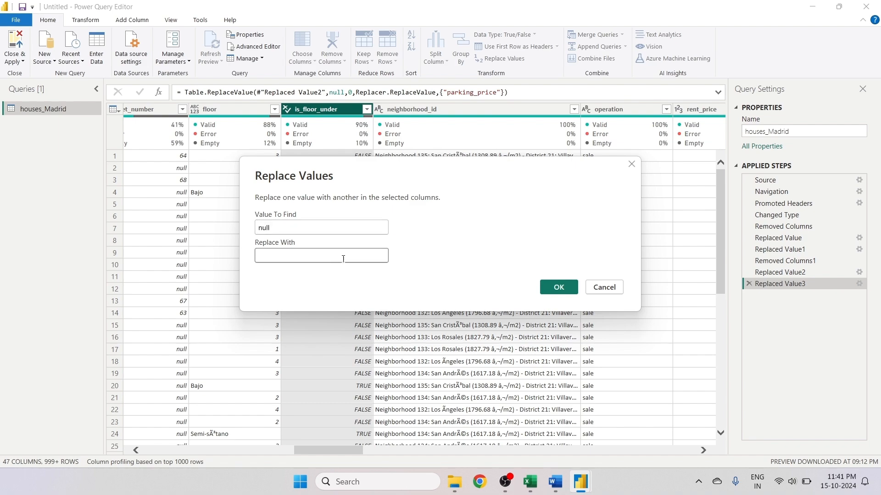
{"action": "type", "text": "F"}
{"action": "type", "text": "ALSE"}
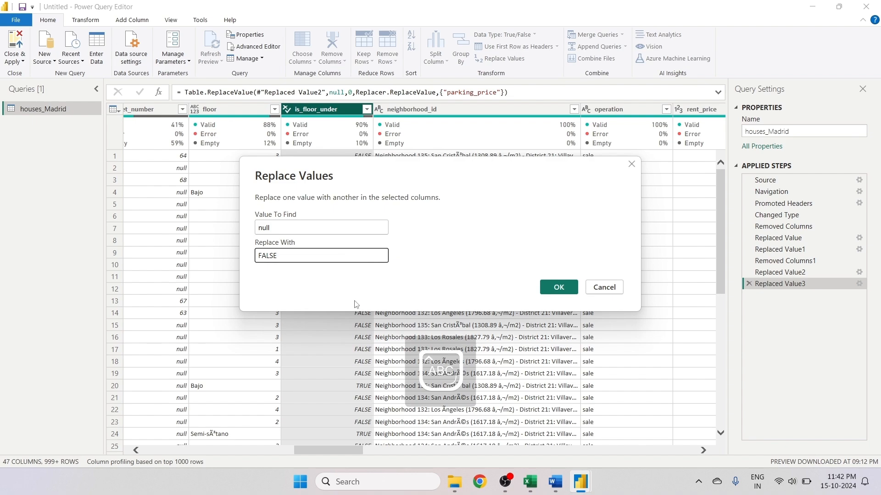
{"action": "left_click", "coordinate": [559, 287]}
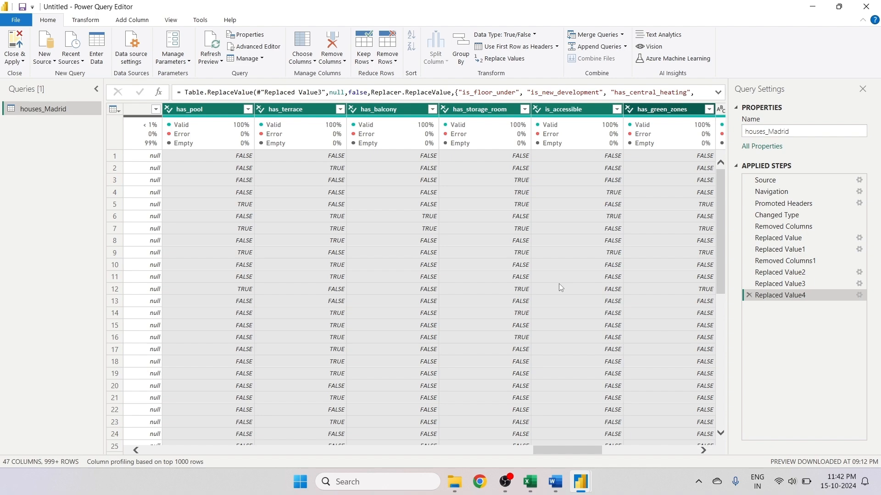
- Replace null with 0 in the built_year column
{"action": "left_click_drag", "start_coordinate": [567, 448], "coordinate": [662, 447]}
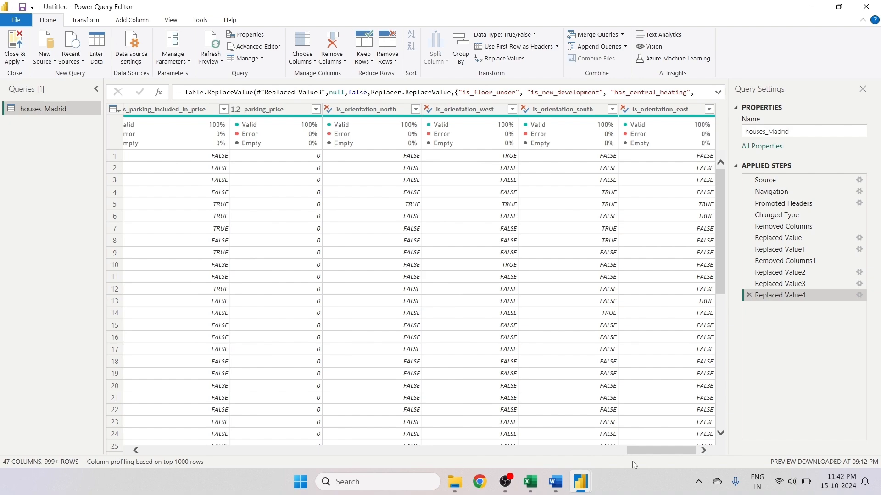
{"action": "left_click_drag", "start_coordinate": [645, 463], "coordinate": [461, 464]}
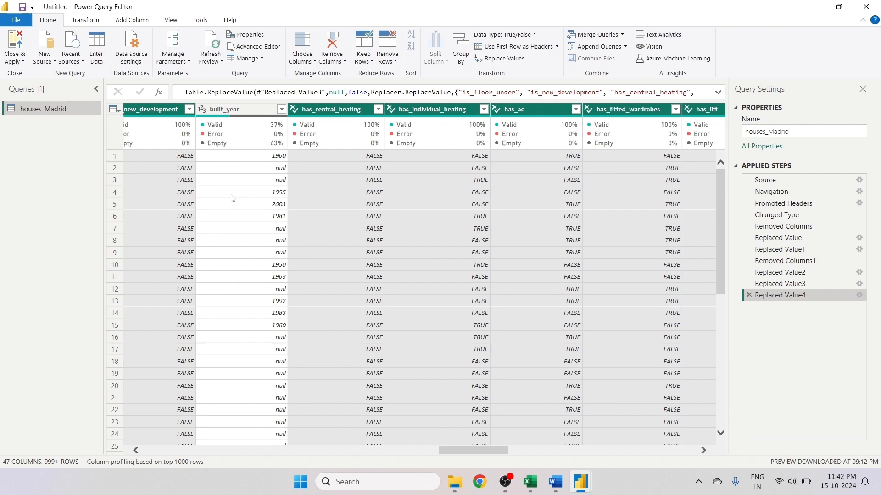
{"action": "left_click", "coordinate": [227, 108]}
{"action": "right_click", "coordinate": [226, 108]}
{"action": "left_click", "coordinate": [243, 234]}
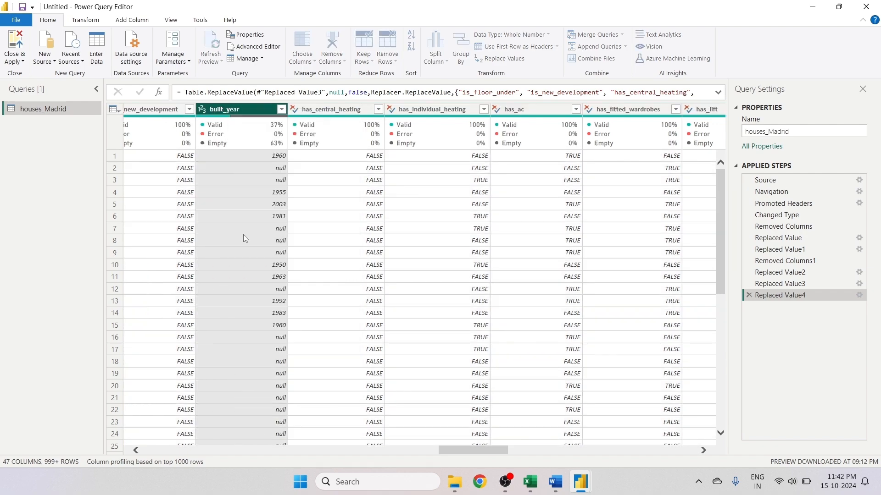
{"action": "type", "text": "NULL"}
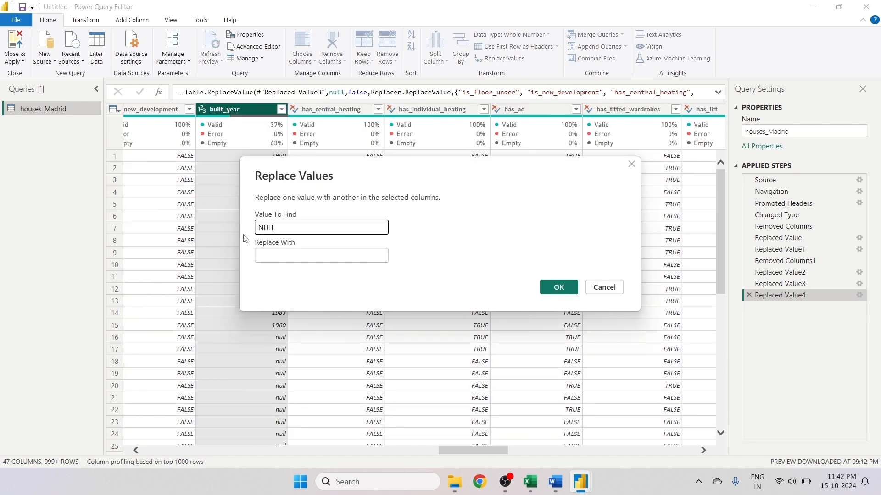
{"action": "left_click", "coordinate": [280, 256]}
{"action": "key", "text": "shift+Tab"}
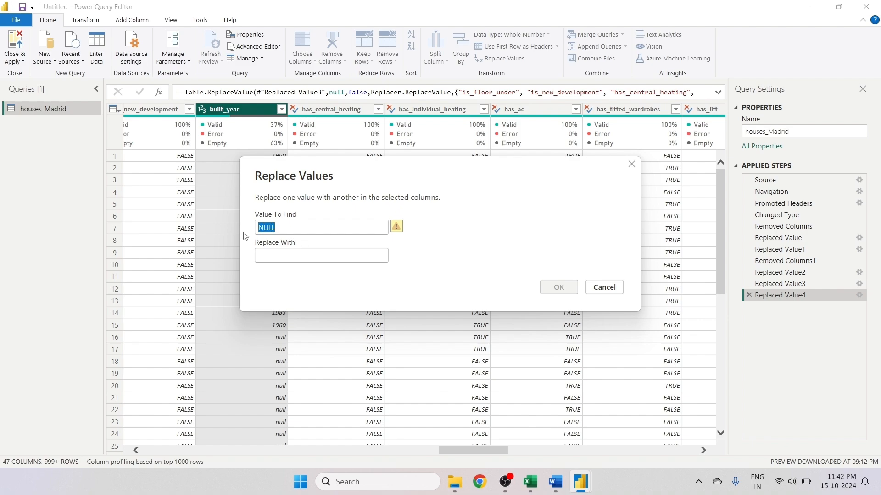
{"action": "key", "text": "Caps_Lock"}
{"action": "key", "text": "BackSpace"}
{"action": "type", "text": "nukk"}
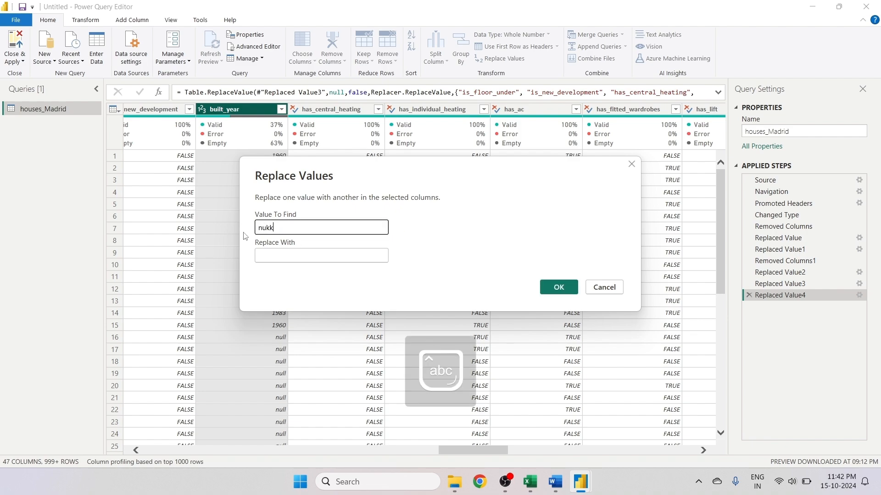
{"action": "type", "text": "ll"}
{"action": "left_click", "coordinate": [282, 255]}
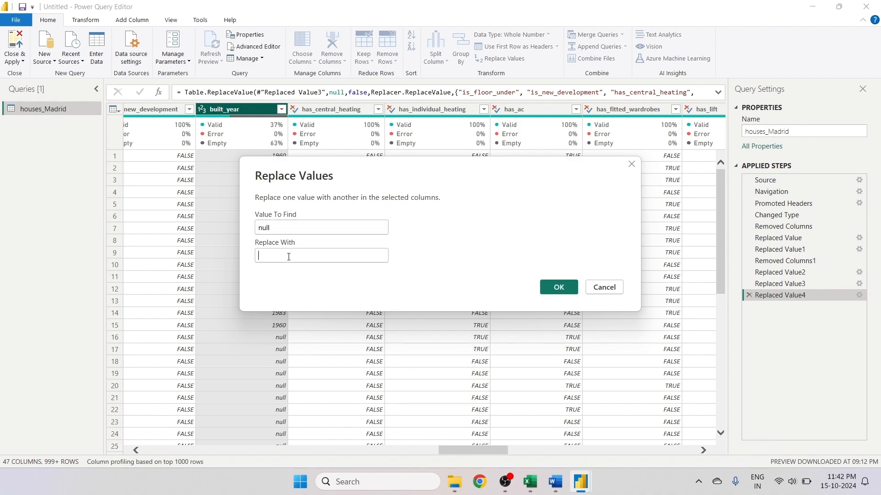
{"action": "type", "text": "0"}
{"action": "key", "text": "Return"}
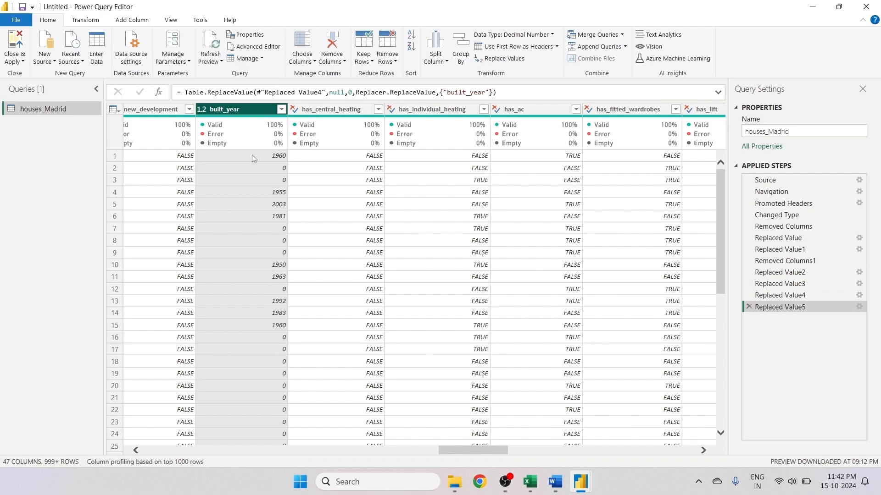
{"action": "scroll", "coordinate": [444, 460], "scroll_direction": "left", "scroll_amount": 5}
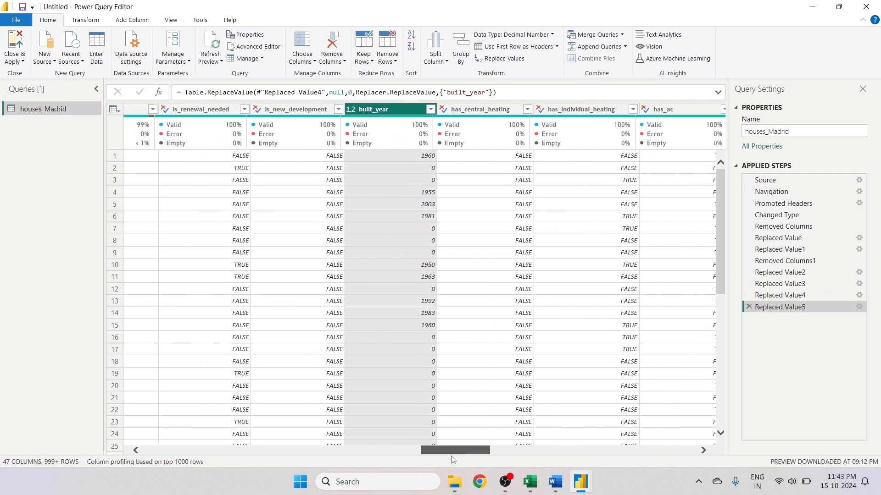
{"action": "left_click_drag", "start_coordinate": [437, 461], "coordinate": [49, 448]}
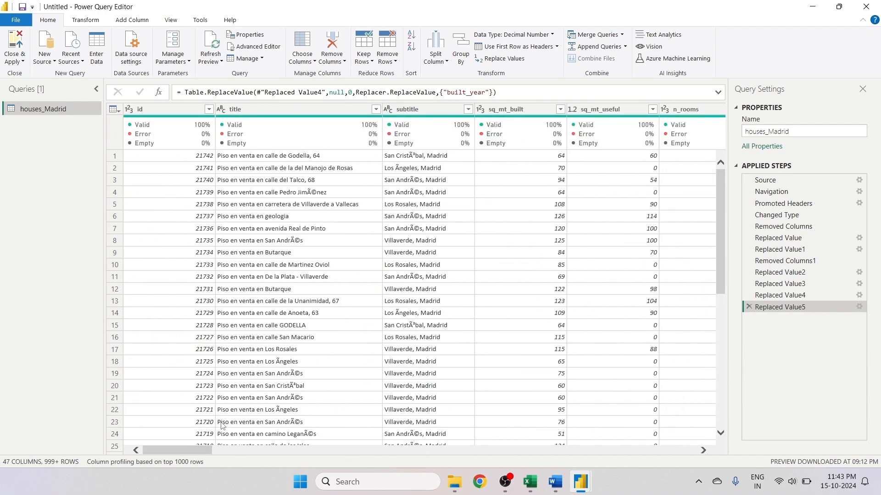
- Scroll across all columns to review the values after the null replacements
{"action": "key", "text": "Right"}
{"action": "key", "text": "Right"}
{"action": "key", "text": "Right"}
{"action": "key", "text": "Right"}
{"action": "key", "text": "Right"}
{"action": "key", "text": "Right"}
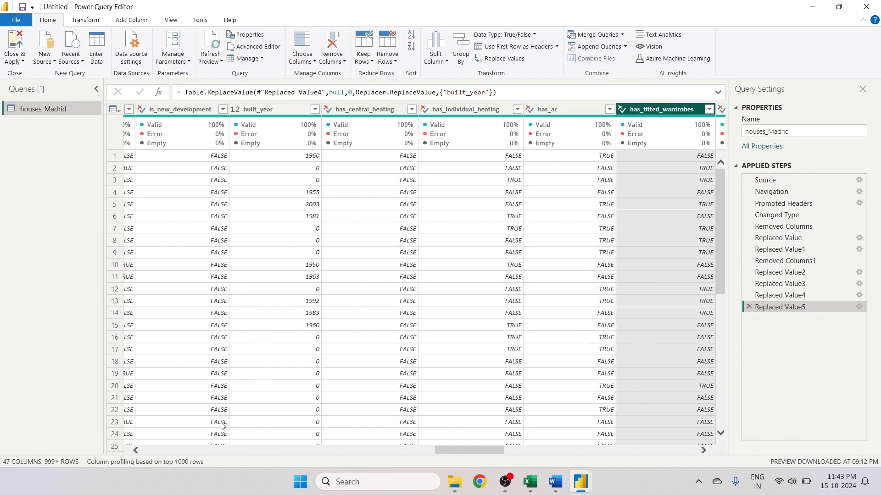
{"action": "key", "text": "Right"}
{"action": "key", "text": "Right"}
{"action": "key", "text": "Right"}
{"action": "key", "text": "Right"}
{"action": "key", "text": "Right"}
{"action": "key", "text": "Right"}
{"action": "key", "text": "Right"}
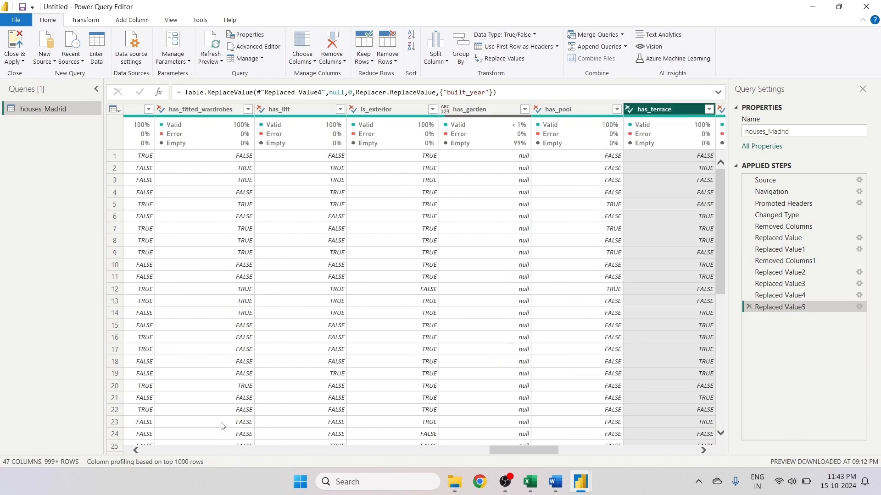
{"action": "key", "text": "Right"}
{"action": "key", "text": "Right"}
{"action": "key", "text": "Right"}
{"action": "key", "text": "Right"}
{"action": "key", "text": "Right"}
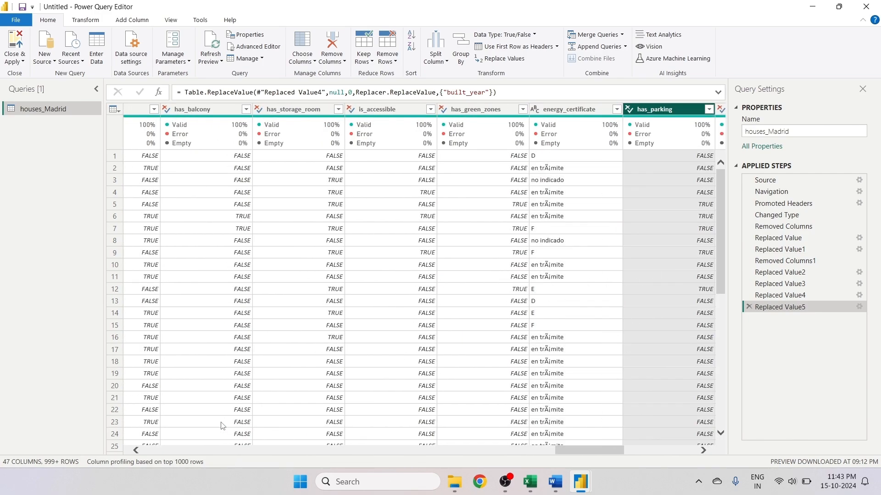
{"action": "key", "text": "Right"}
{"action": "key", "text": "Right"}
{"action": "key", "text": "Right"}
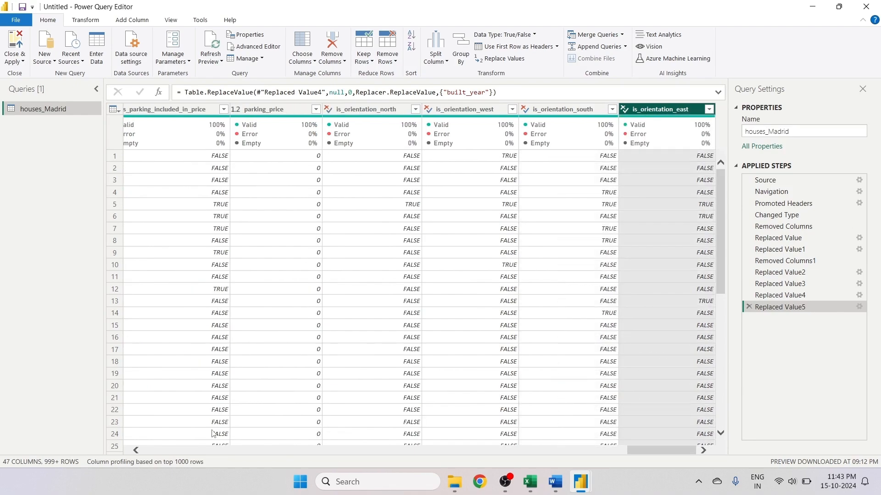
{"action": "left_click_drag", "start_coordinate": [642, 452], "coordinate": [200, 474]}
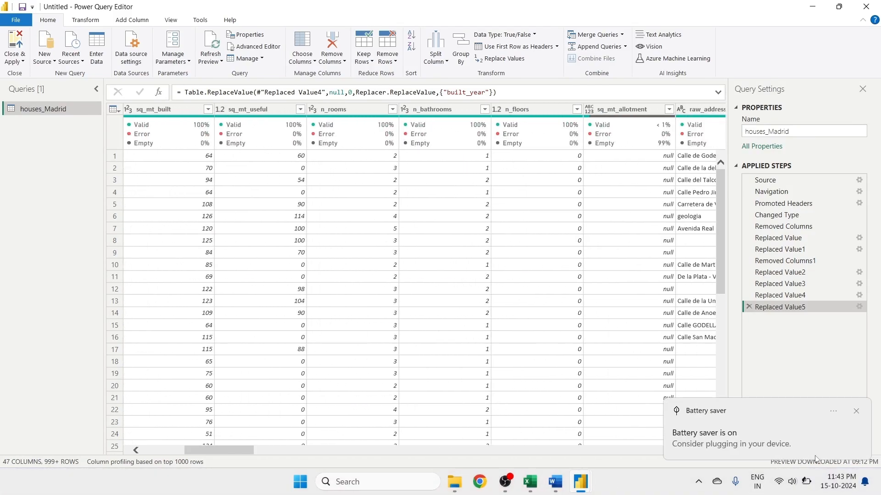
{"action": "left_click", "coordinate": [784, 481]}
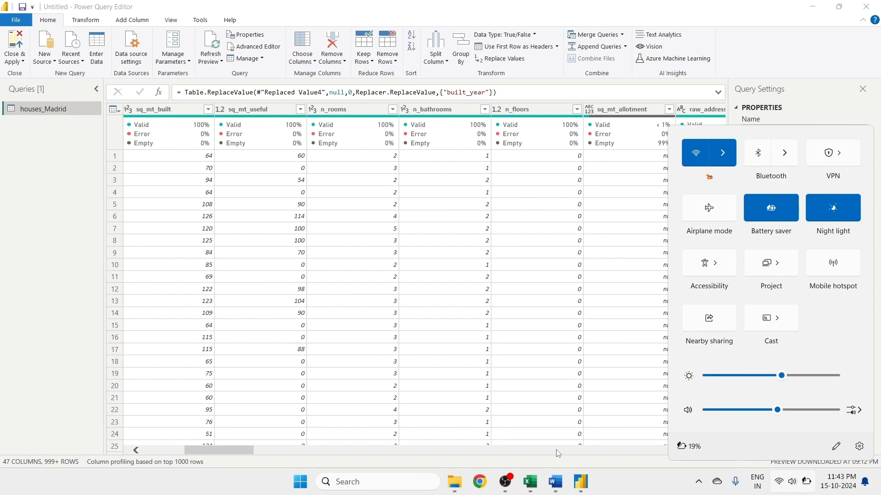
{"action": "left_click", "coordinate": [233, 448]}
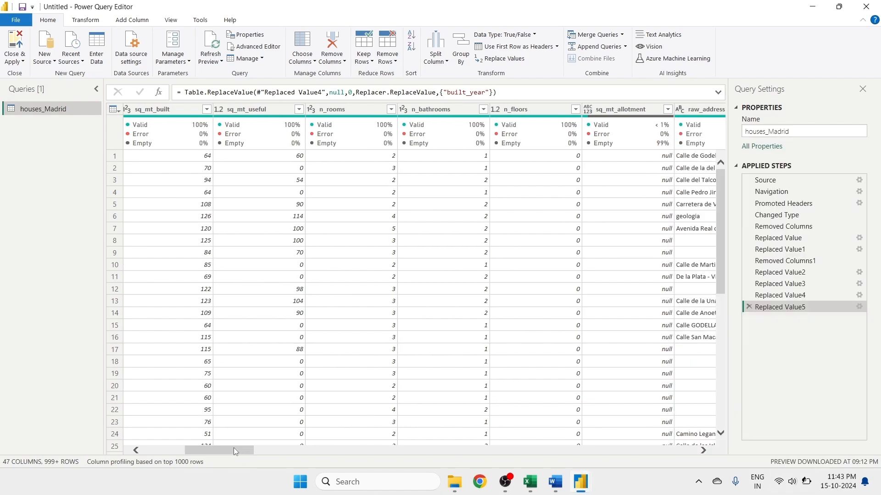
- Replace null with ZERO in the raw_address column
{"action": "left_click_drag", "start_coordinate": [233, 447], "coordinate": [261, 453]}
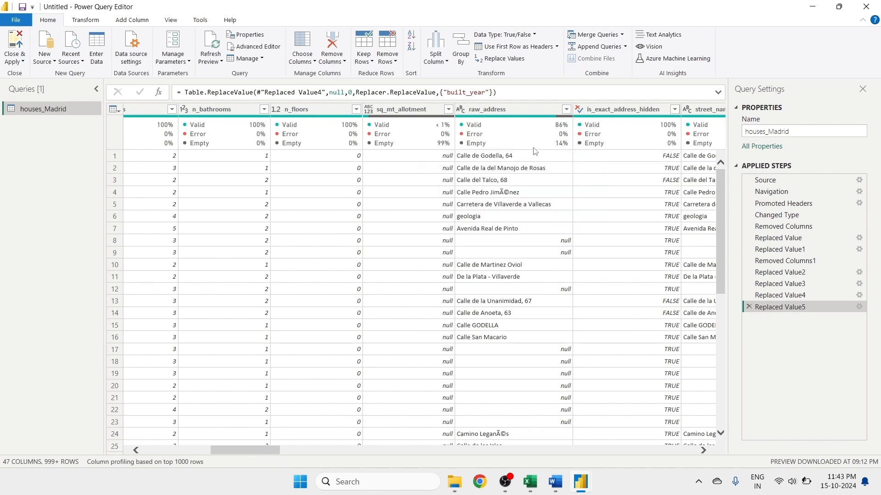
{"action": "right_click", "coordinate": [479, 109]}
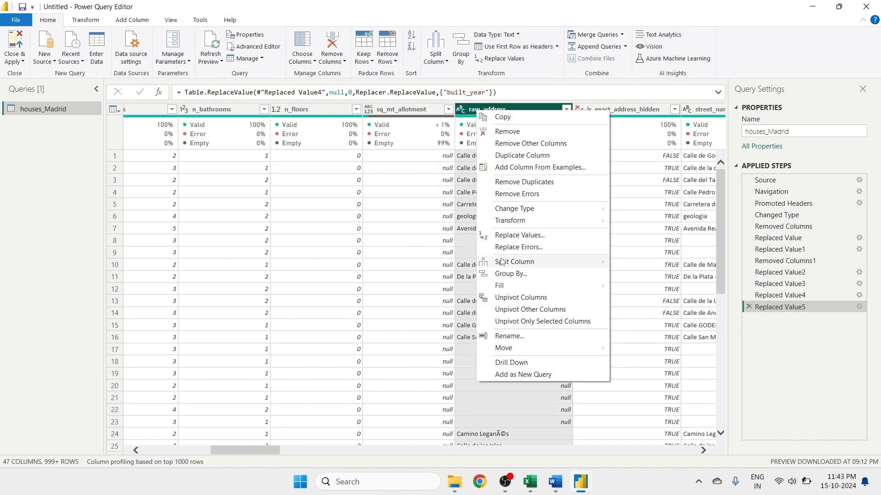
{"action": "left_click", "coordinate": [502, 236]}
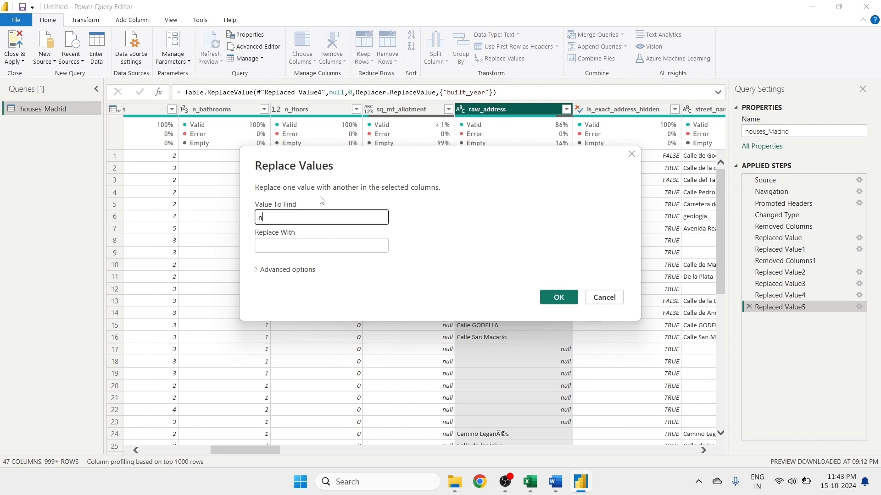
{"action": "left_click", "coordinate": [292, 246]}
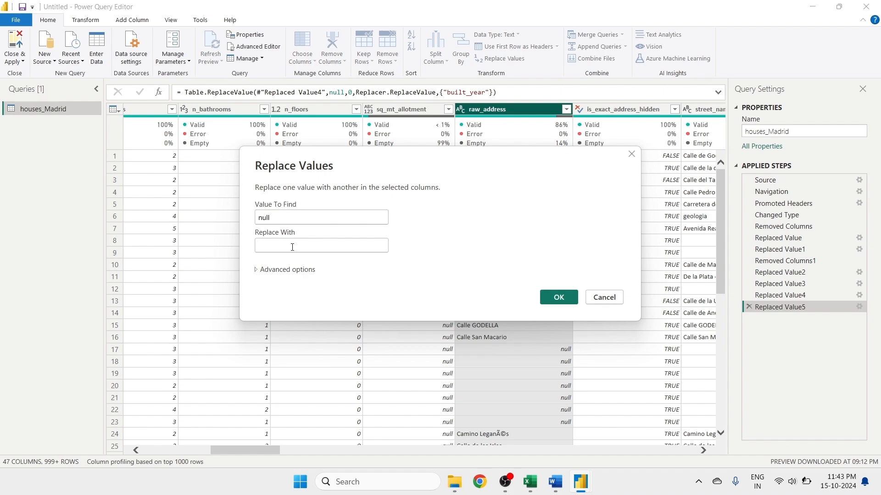
{"action": "type", "text": "0"}
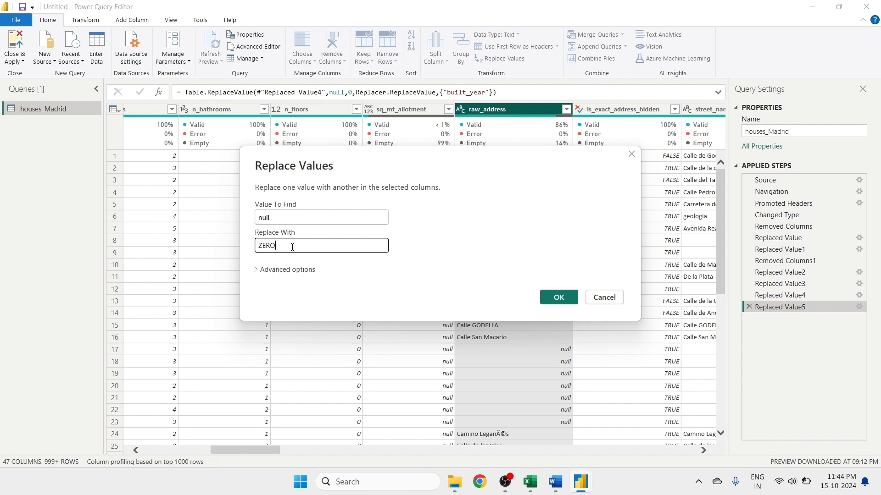
{"action": "left_click", "coordinate": [559, 297]}
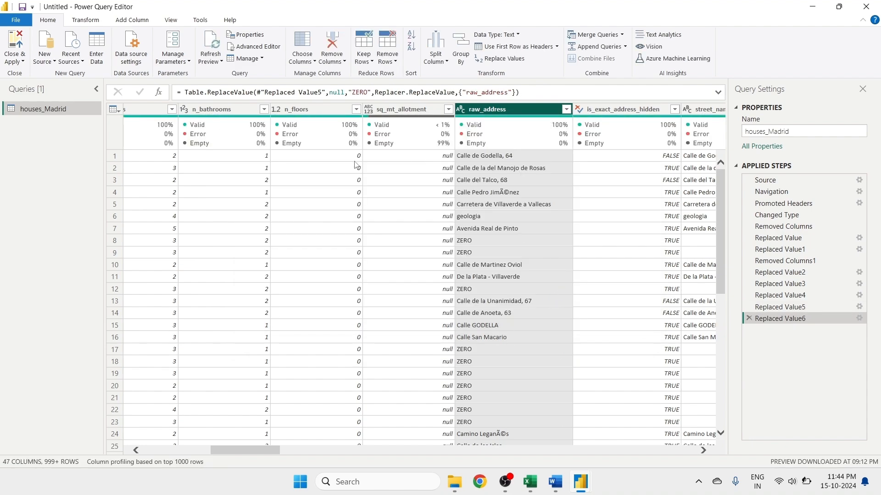
{"action": "left_click_drag", "start_coordinate": [278, 452], "coordinate": [324, 450]}
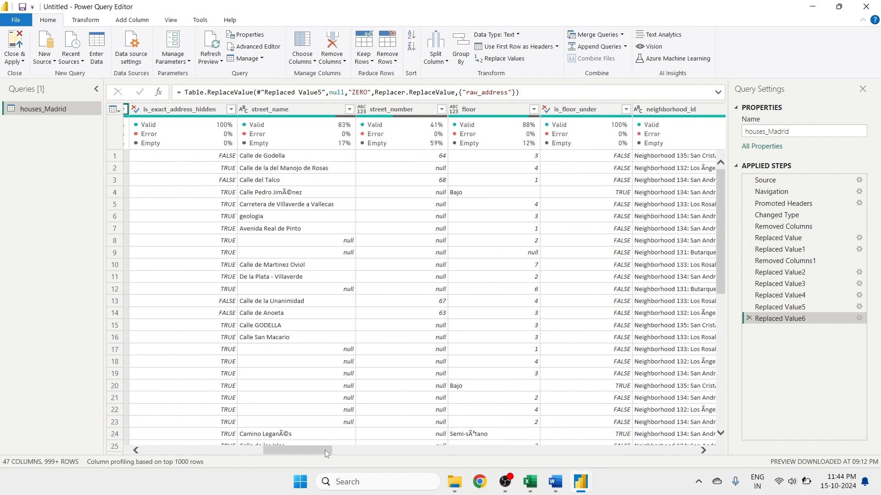
{"action": "right_click", "coordinate": [398, 115]}
{"action": "left_click", "coordinate": [357, 183]}
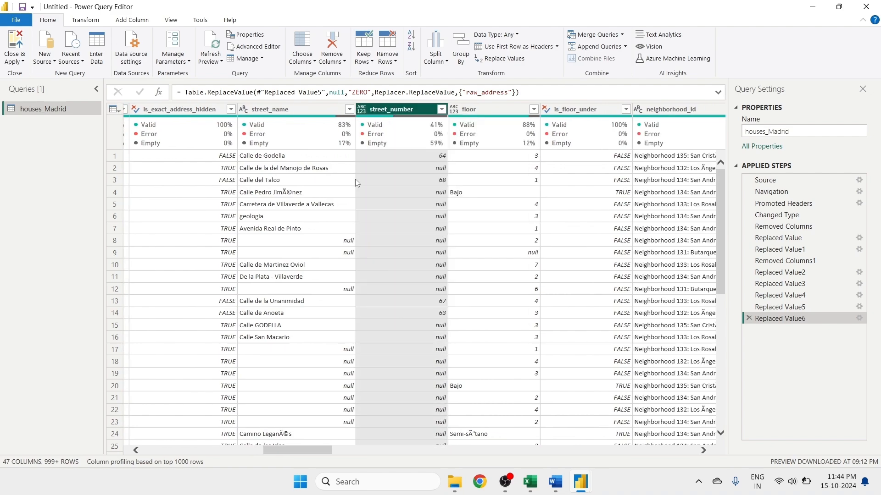
{"action": "left_click", "coordinate": [441, 109]}
{"action": "left_click", "coordinate": [443, 110]}
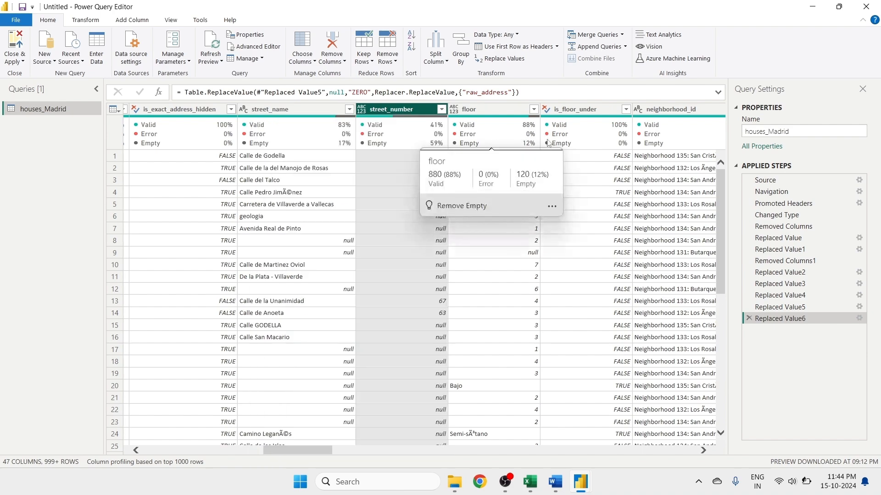
{"action": "mouse_move", "coordinate": [607, 140]}
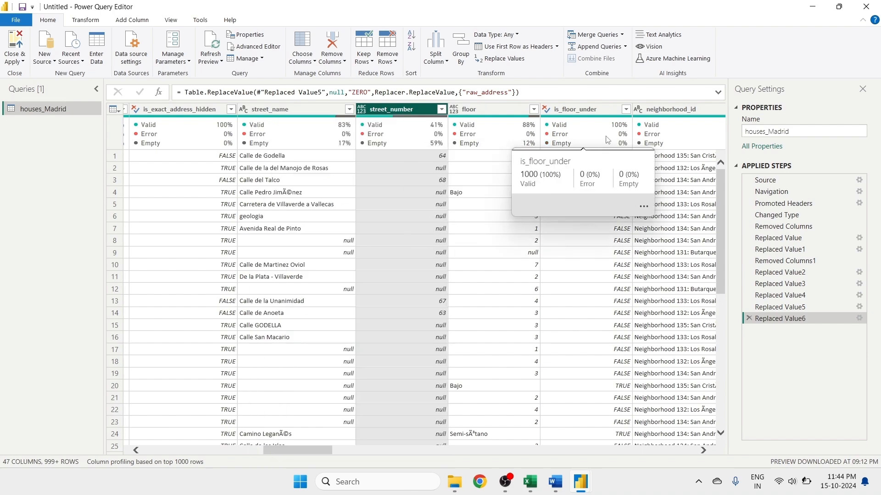
{"action": "right_click", "coordinate": [419, 113]}
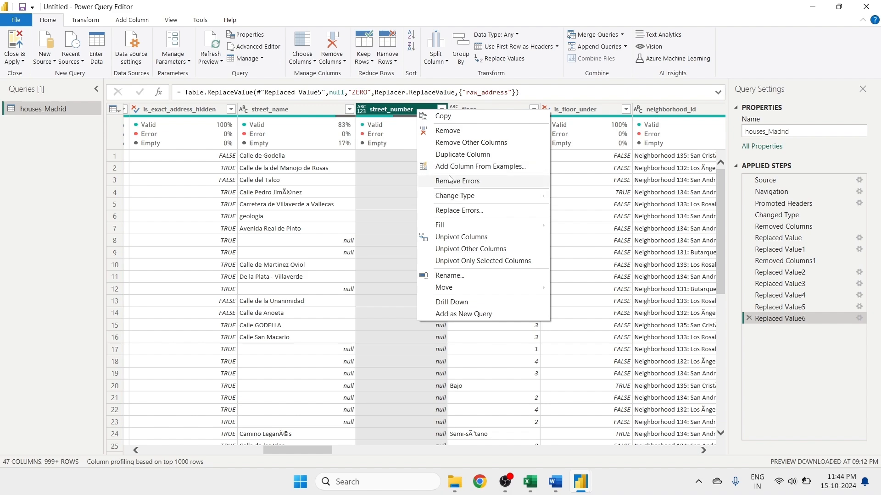
{"action": "mouse_move", "coordinate": [466, 200]}
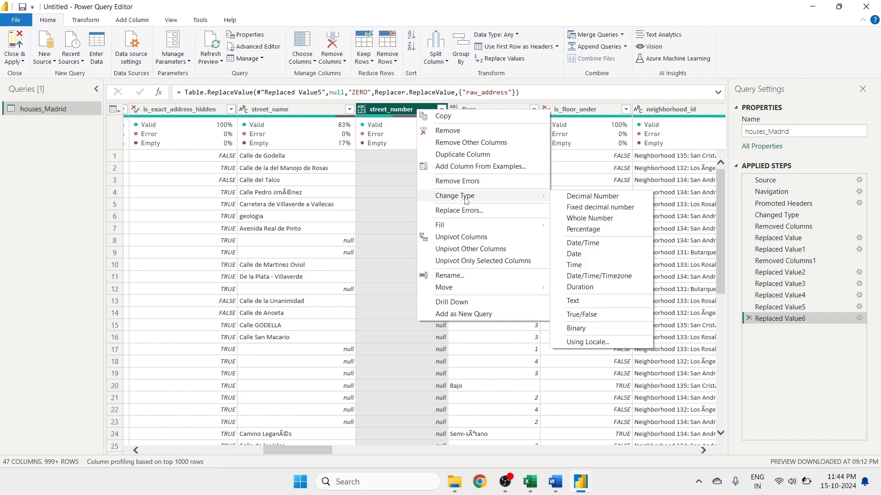
{"action": "left_click", "coordinate": [404, 227]}
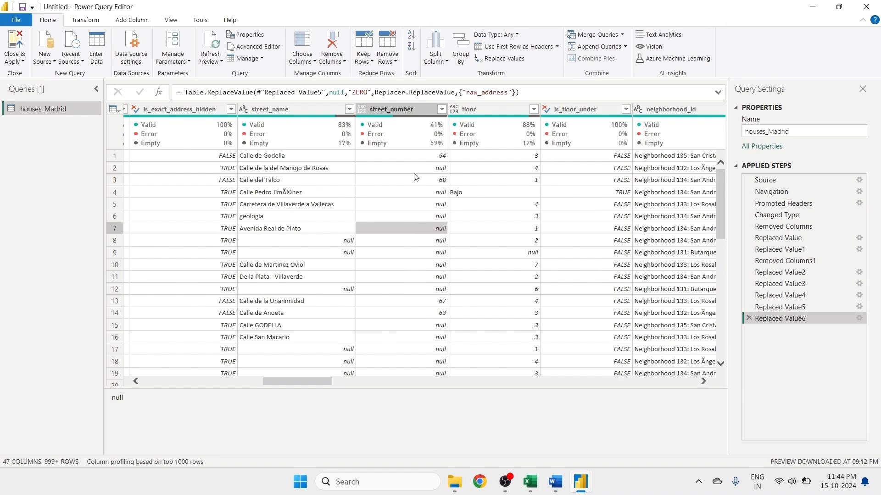
- Change the street_number column's type to Whole Number
{"action": "left_click", "coordinate": [391, 111]}
{"action": "right_click", "coordinate": [391, 111]}
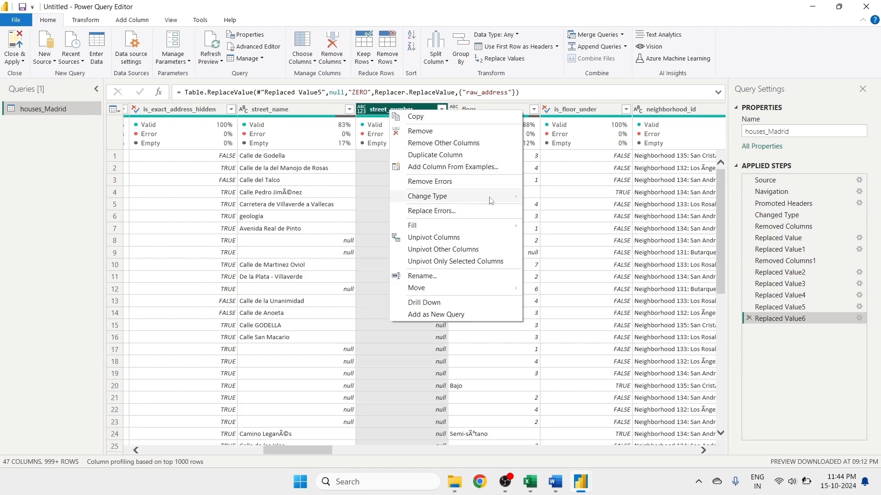
{"action": "mouse_move", "coordinate": [471, 203]}
{"action": "left_click", "coordinate": [561, 219]}
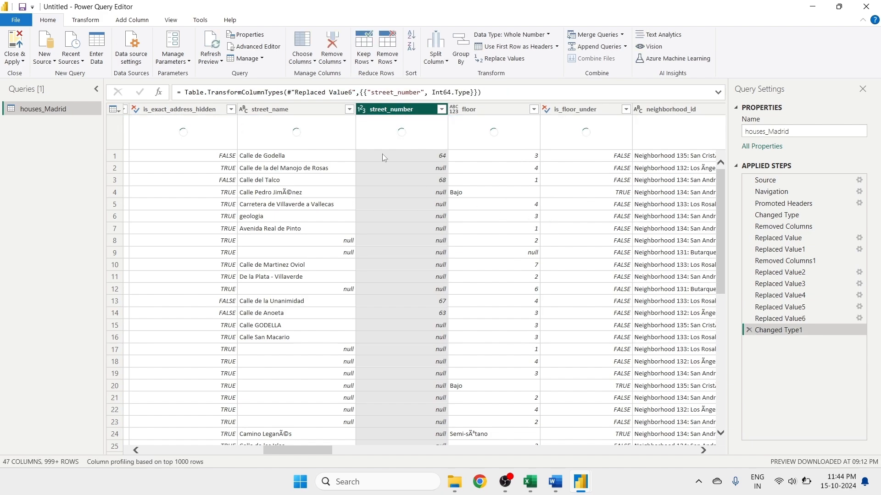
- Replace null with 0 in the street_number column
{"action": "mouse_move", "coordinate": [422, 145]}
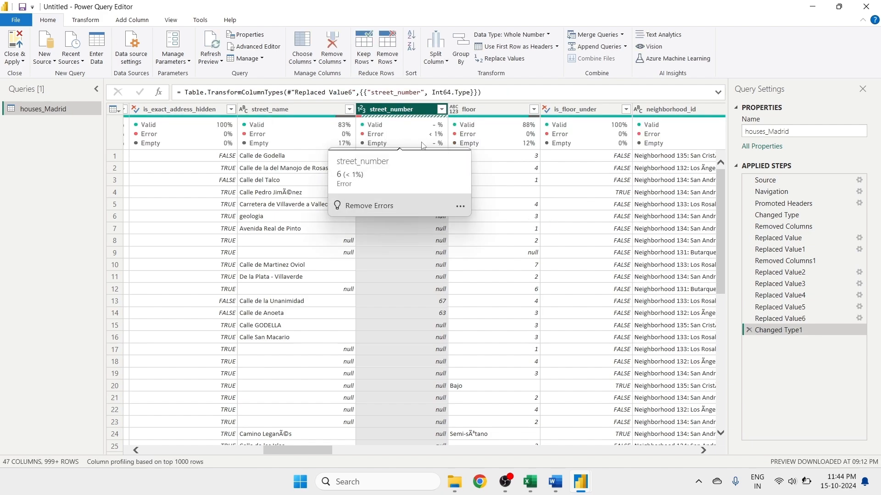
{"action": "right_click", "coordinate": [412, 109]}
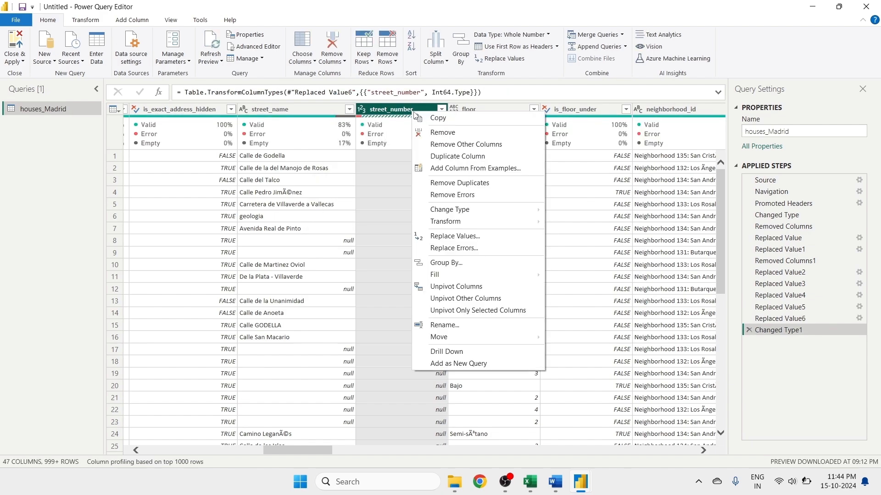
{"action": "left_click", "coordinate": [430, 237]}
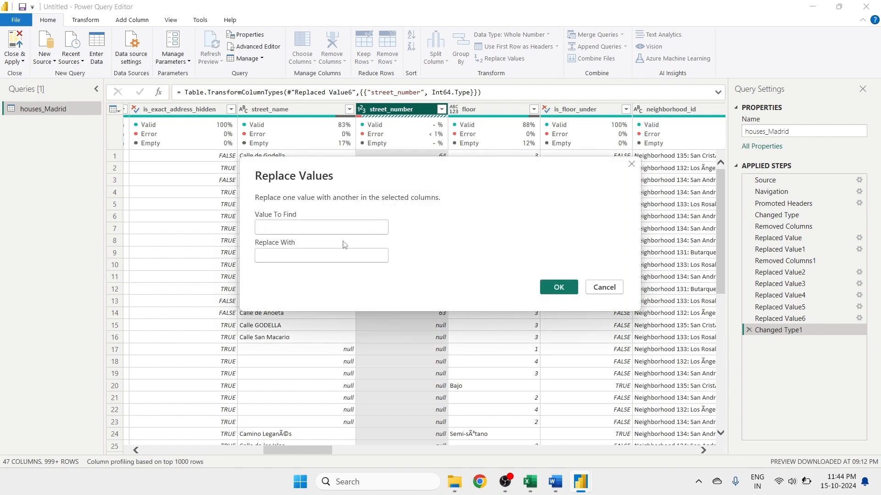
{"action": "type", "text": "null"}
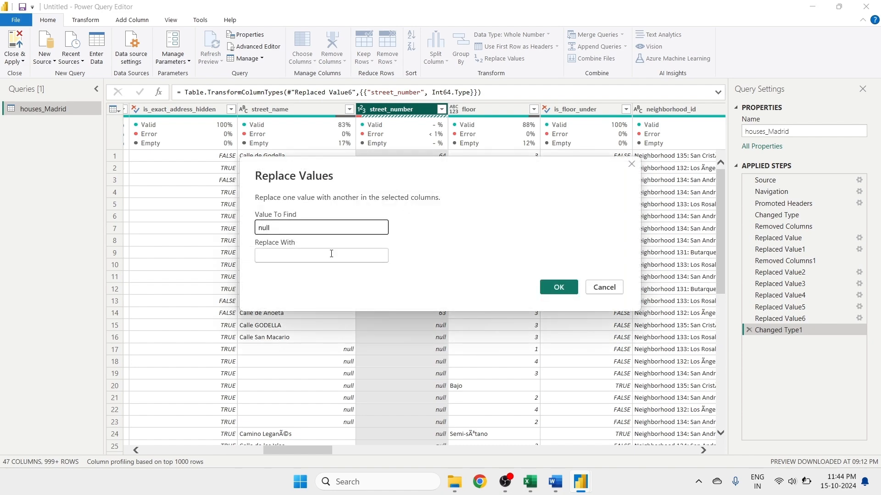
{"action": "left_click", "coordinate": [331, 253]}
{"action": "type", "text": "0"}
{"action": "left_click", "coordinate": [565, 287]}
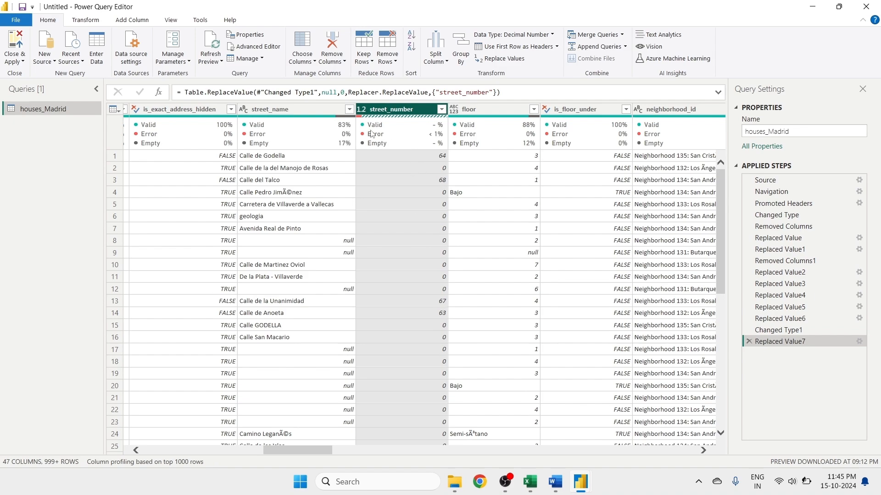
- Try to filter the 41974, 45413 and 45505 values out of the street_number column
{"action": "right_click", "coordinate": [399, 109]}
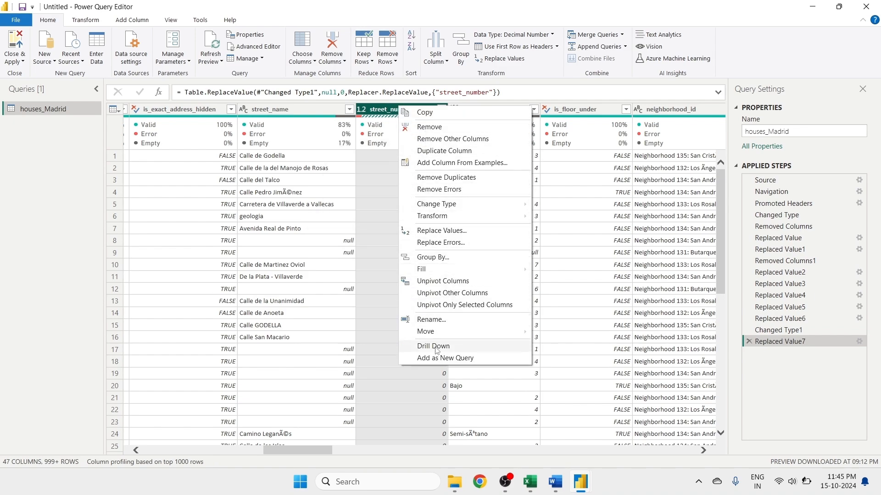
{"action": "left_click", "coordinate": [384, 198]}
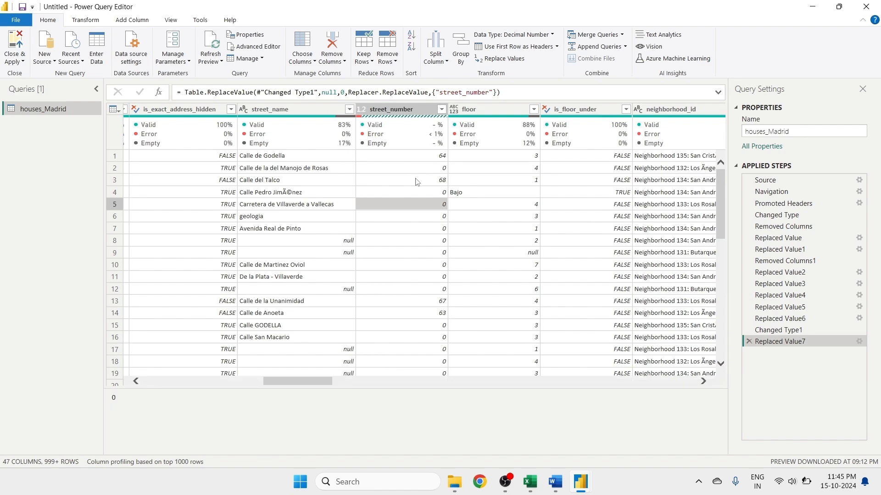
{"action": "left_click", "coordinate": [442, 110]}
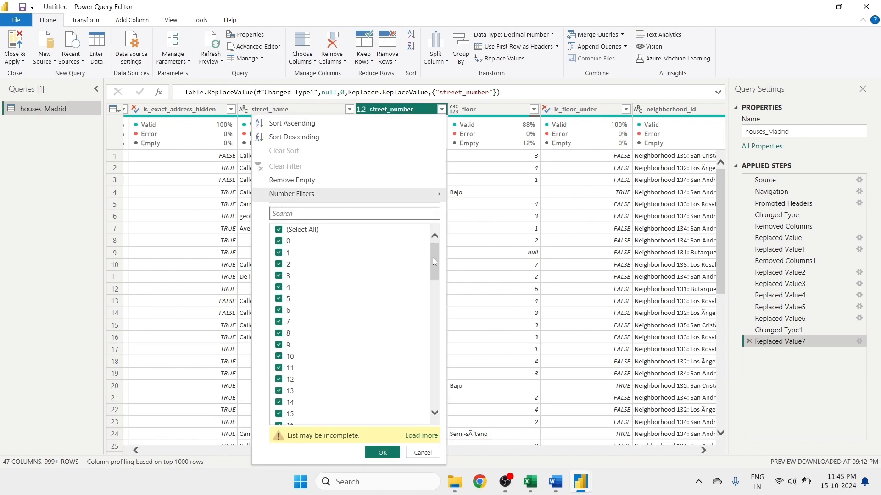
{"action": "left_click_drag", "start_coordinate": [433, 261], "coordinate": [436, 400]}
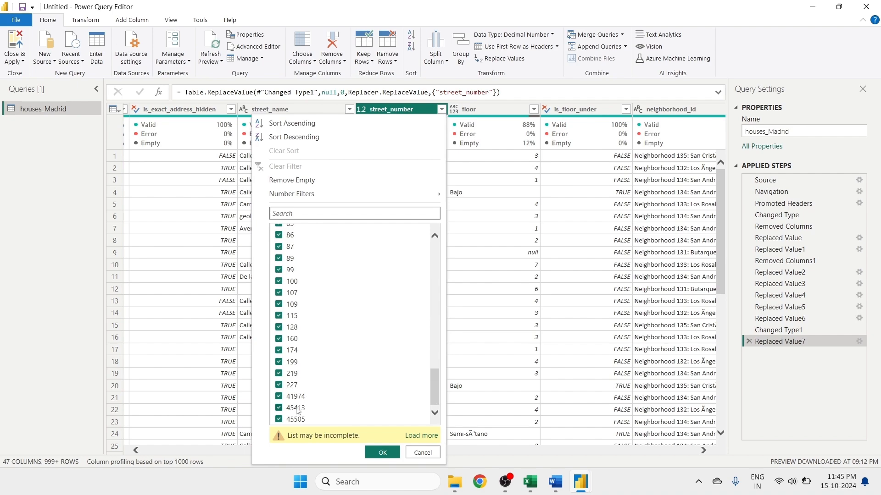
{"action": "left_click", "coordinate": [281, 409]}
{"action": "left_click", "coordinate": [280, 397]}
{"action": "left_click", "coordinate": [280, 397]}
{"action": "left_click", "coordinate": [281, 408]}
{"action": "left_click", "coordinate": [280, 420]}
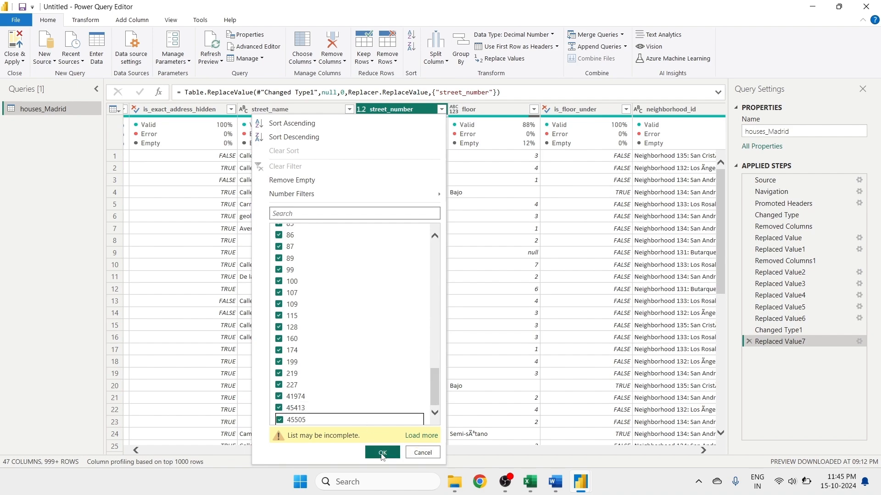
{"action": "left_click", "coordinate": [382, 453]}
{"action": "mouse_move", "coordinate": [402, 138]}
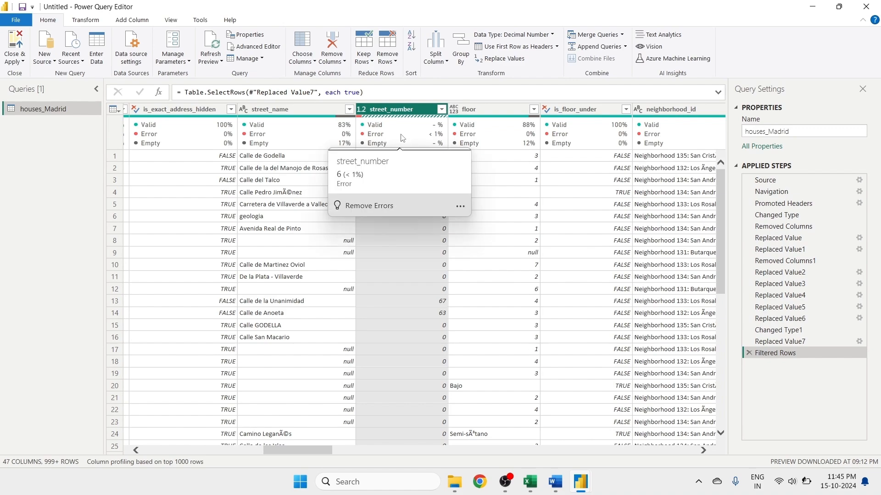
- Open the street_number filter list, review its values, and confirm it without changes
{"action": "left_click", "coordinate": [441, 109]}
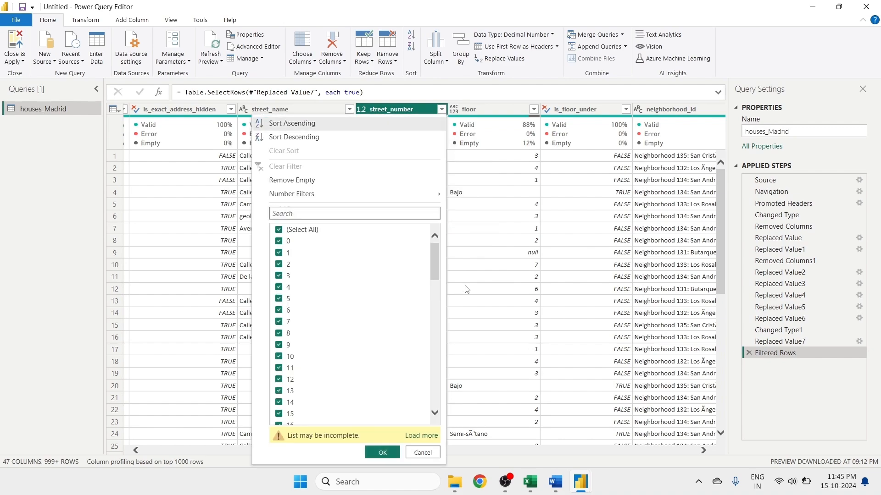
{"action": "mouse_move", "coordinate": [435, 268]}
{"action": "left_mouse_down"}
{"action": "mouse_move", "coordinate": [435, 390]}
{"action": "mouse_move", "coordinate": [436, 267]}
{"action": "left_mouse_up"}
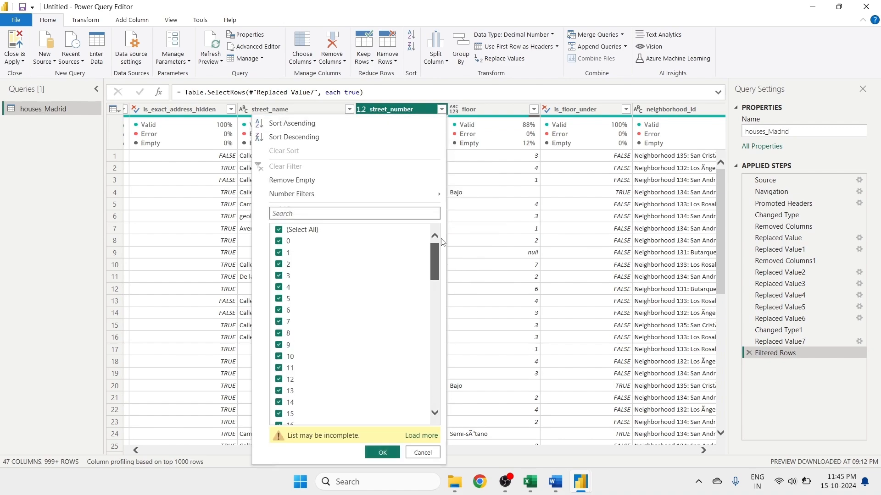
{"action": "left_click", "coordinate": [380, 449]}
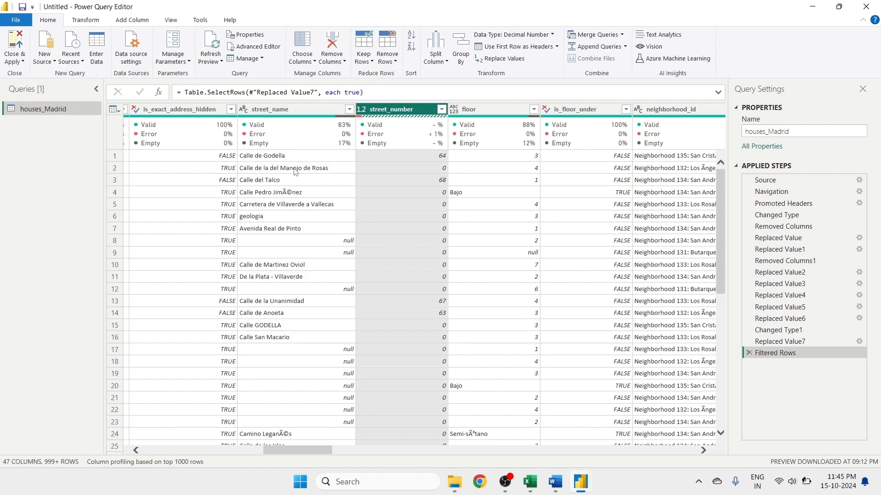
- Replace null with ZERO in the street_name column
{"action": "right_click", "coordinate": [282, 111]}
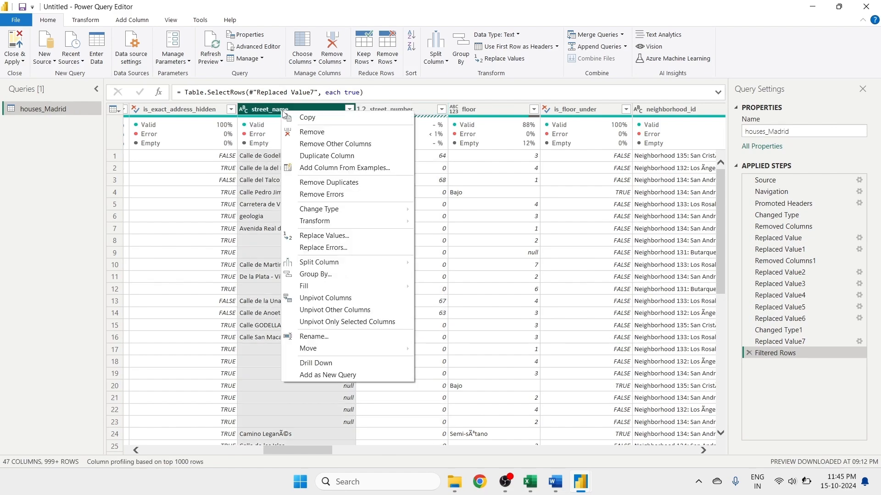
{"action": "left_click", "coordinate": [315, 235]}
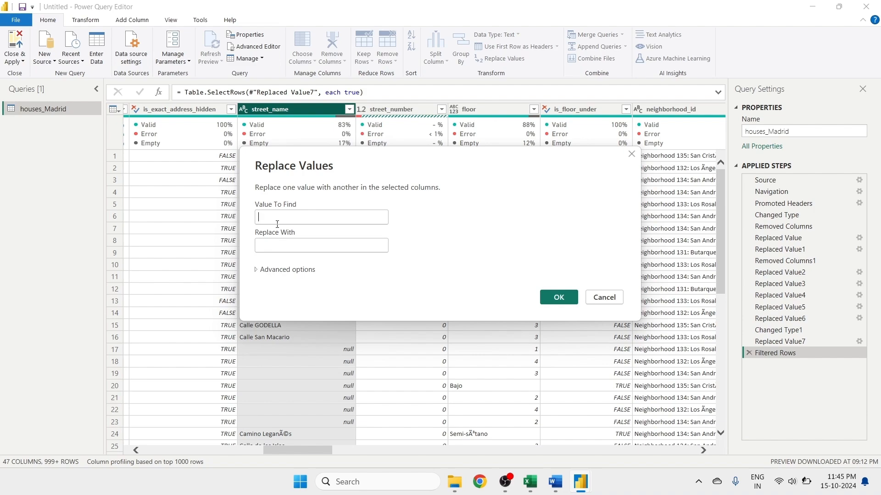
{"action": "type", "text": "null"}
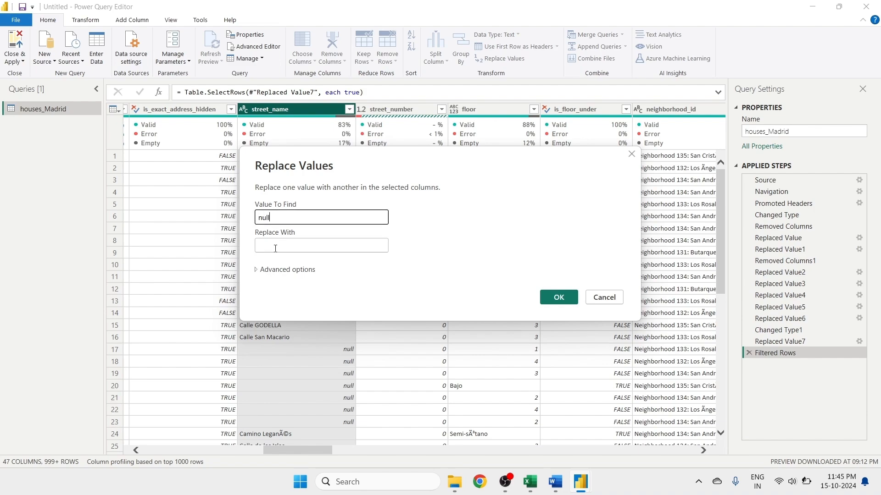
{"action": "left_click", "coordinate": [275, 248]}
{"action": "type", "text": "ZERO"}
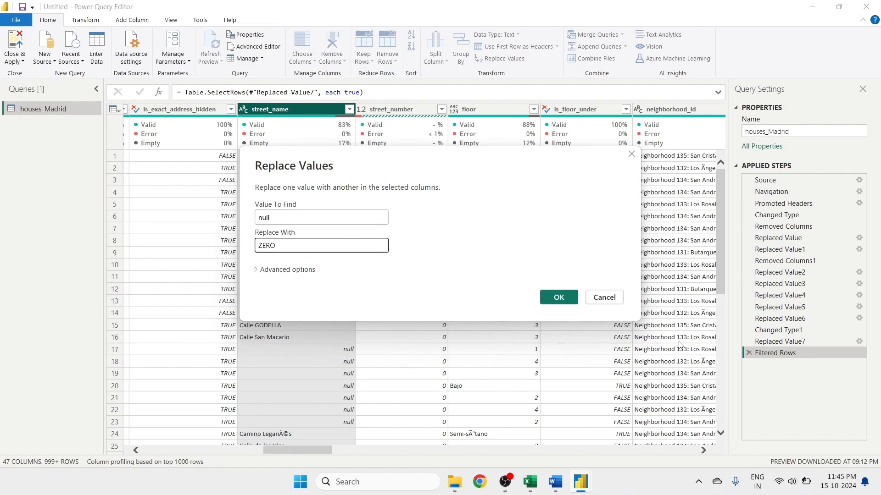
{"action": "left_click", "coordinate": [559, 297]}
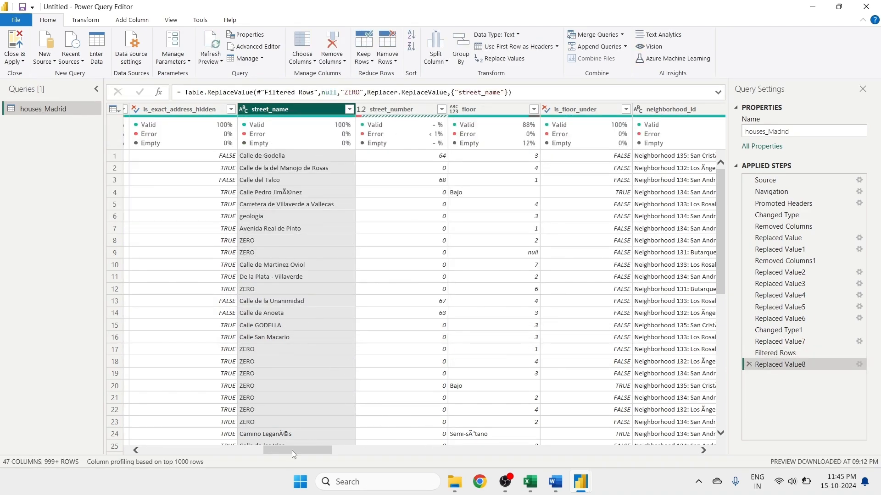
- Open the sq_mt_allotment filter list and confirm it without excluding any values
{"action": "left_click_drag", "start_coordinate": [292, 450], "coordinate": [258, 452]}
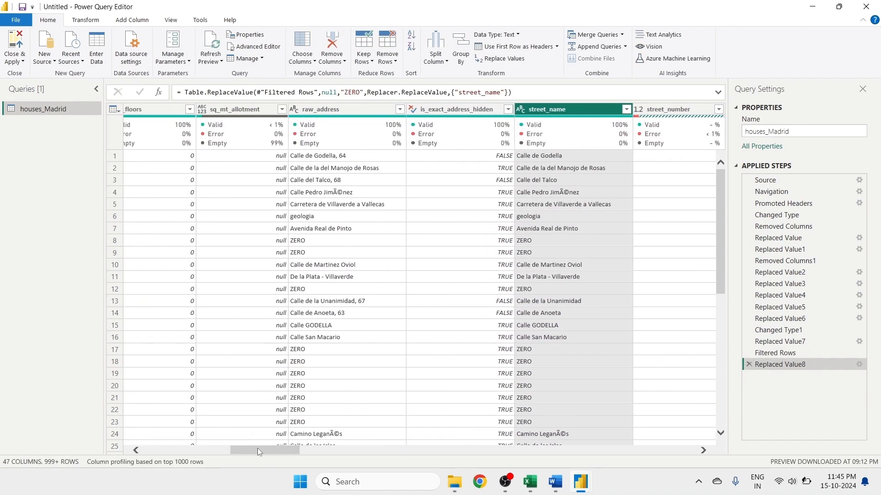
{"action": "right_click", "coordinate": [212, 112]}
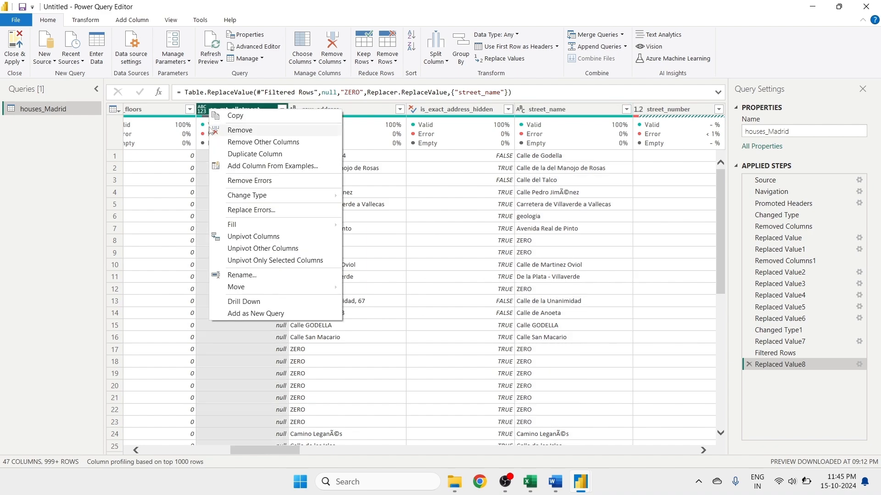
{"action": "left_click", "coordinate": [219, 325]}
{"action": "left_click", "coordinate": [282, 109]}
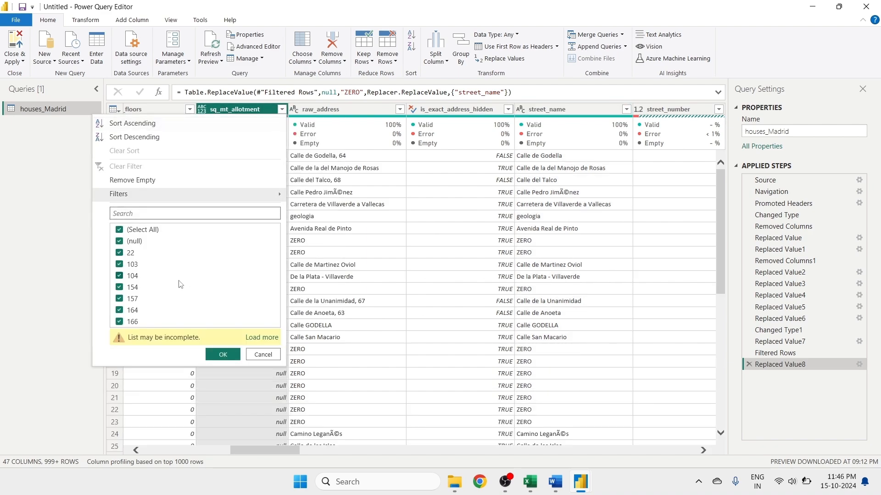
{"action": "left_click", "coordinate": [232, 356]}
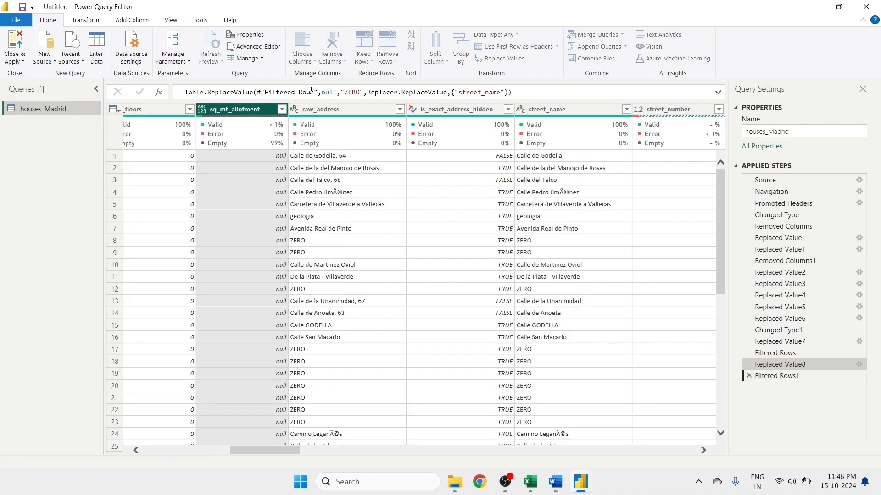
- Change the sq_mt_allotment column's type to Whole Number
{"action": "left_click", "coordinate": [282, 109]}
{"action": "right_click", "coordinate": [252, 114]}
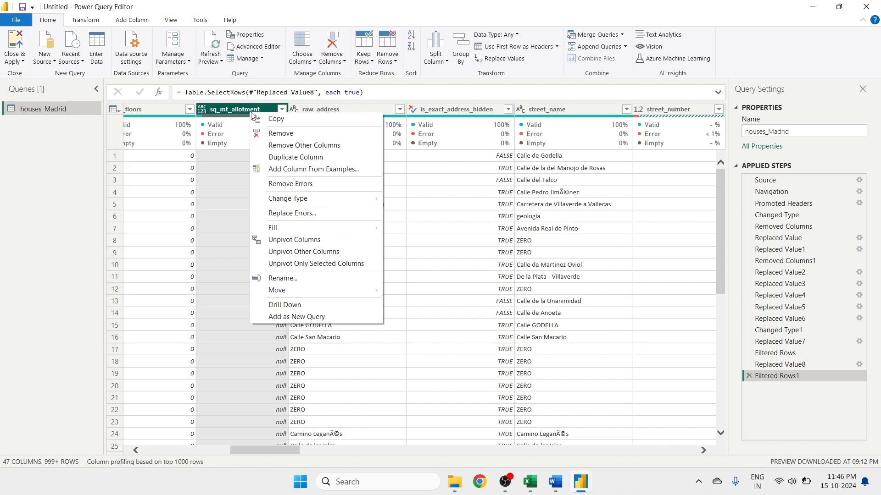
{"action": "mouse_move", "coordinate": [294, 199]}
{"action": "left_click", "coordinate": [408, 222]}
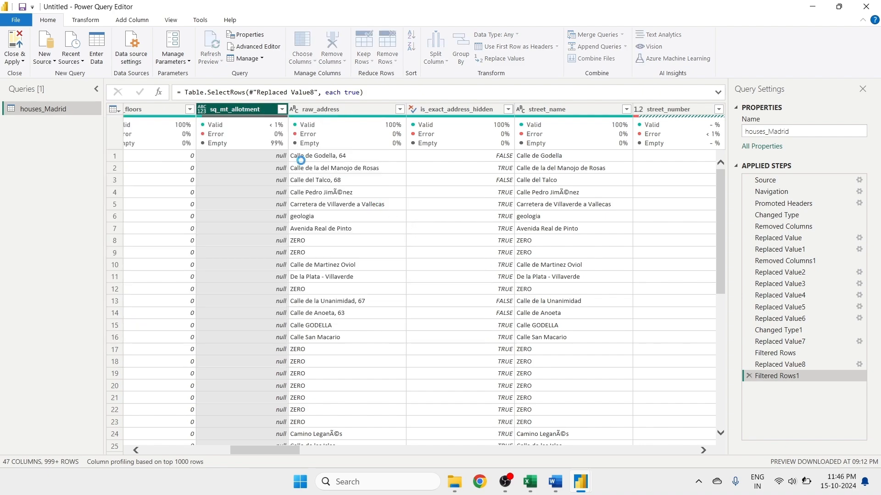
- Replace null with 0 in the sq_mt_allotment column
{"action": "right_click", "coordinate": [238, 112]}
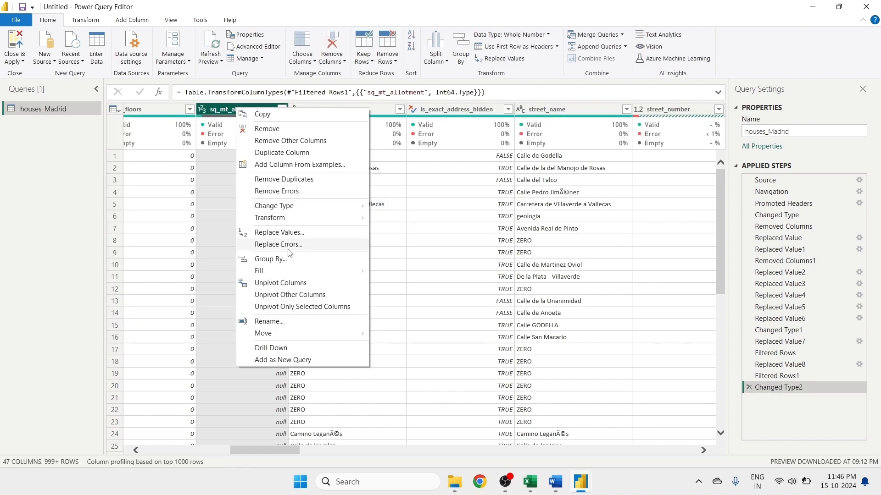
{"action": "left_click", "coordinate": [285, 233]}
{"action": "type", "text": "nu"}
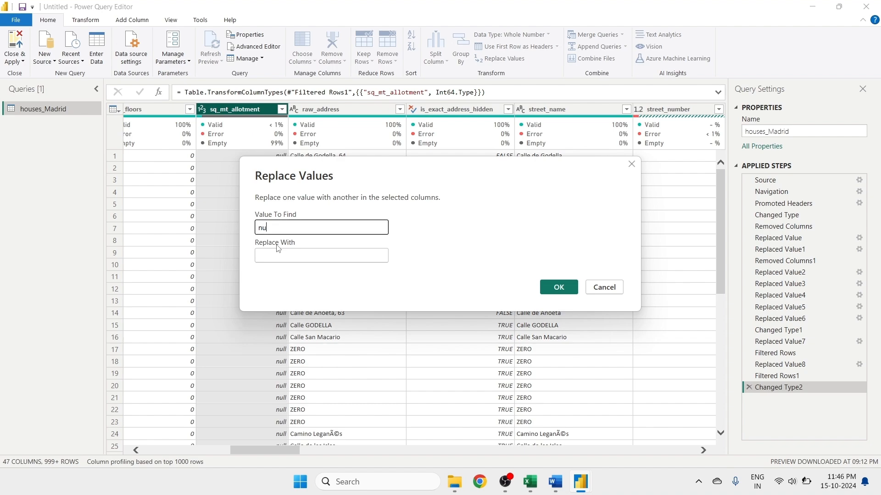
{"action": "type", "text": "ll"}
{"action": "left_click", "coordinate": [266, 258]}
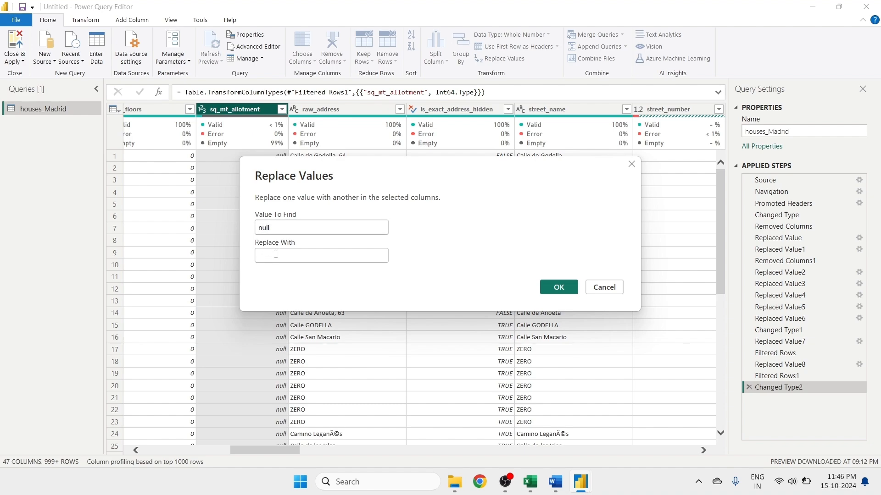
{"action": "type", "text": "0"}
{"action": "left_click", "coordinate": [573, 287]}
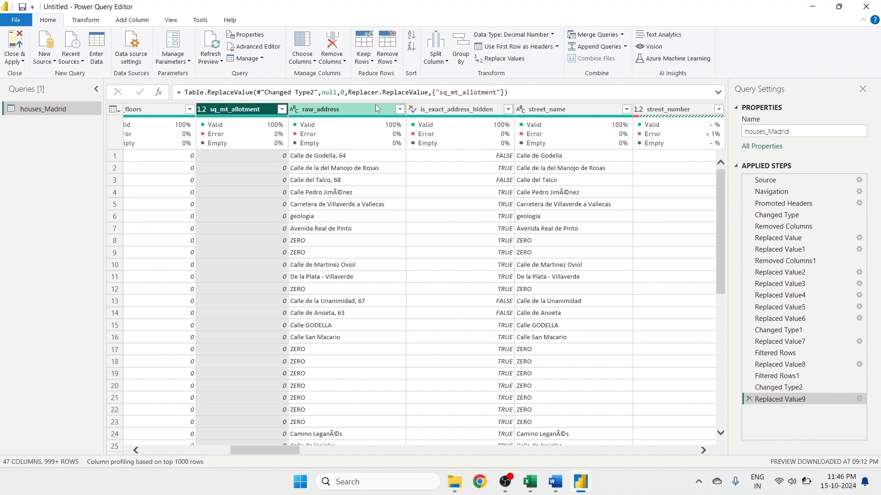
- Open the floor column's filter list and confirm it without excluding any values
{"action": "left_click_drag", "start_coordinate": [280, 446], "coordinate": [332, 466]}
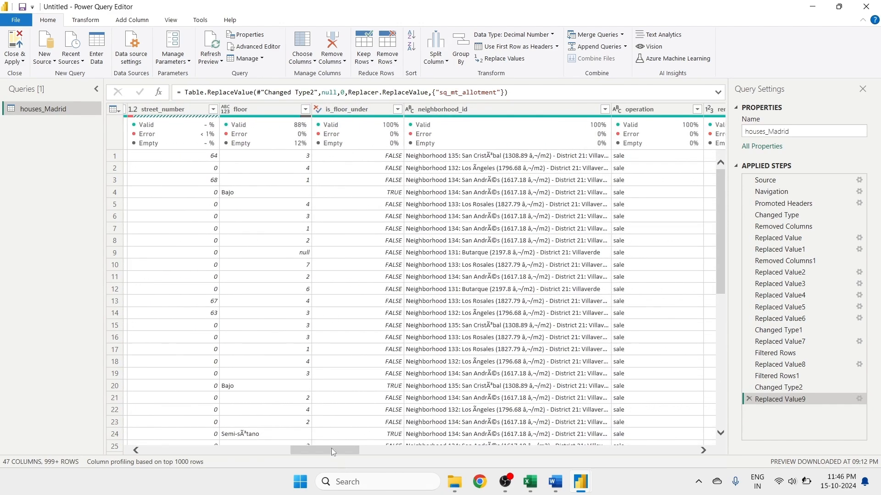
{"action": "left_click", "coordinate": [255, 115]}
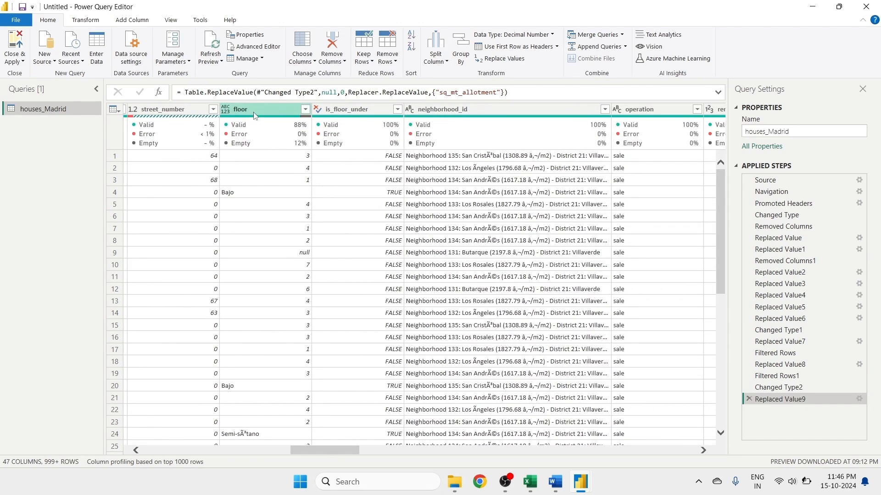
{"action": "left_click", "coordinate": [305, 109]}
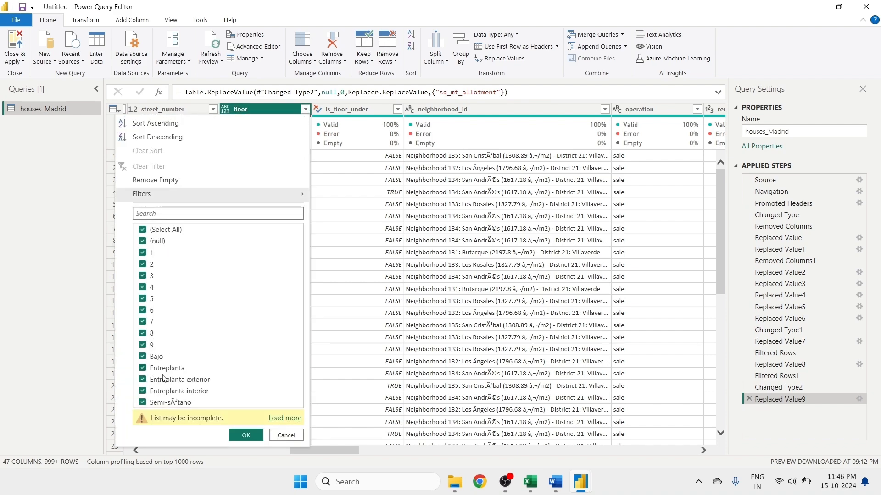
{"action": "left_click", "coordinate": [246, 436]}
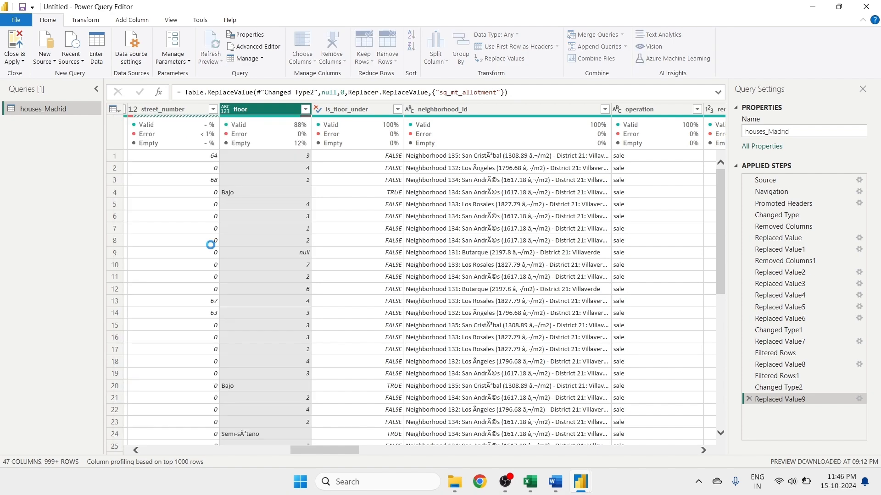
- Change the floor column's type to Whole Number
{"action": "right_click", "coordinate": [260, 111]}
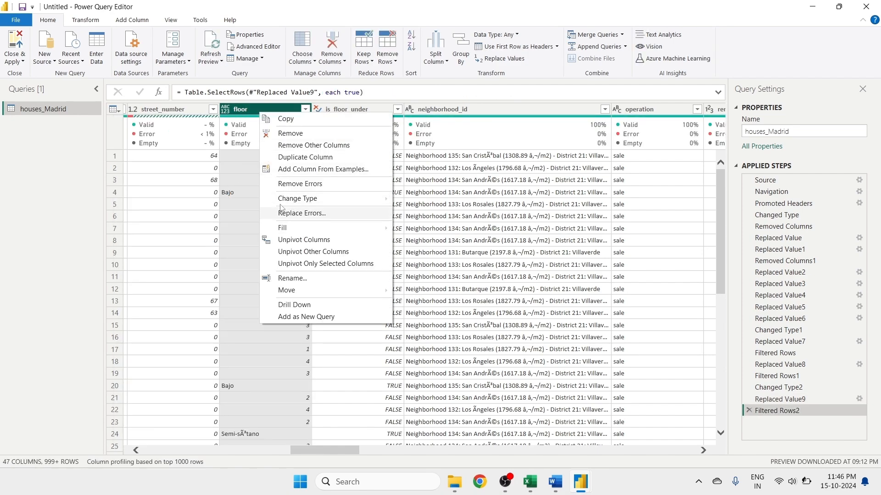
{"action": "left_click", "coordinate": [248, 192]}
{"action": "left_click", "coordinate": [224, 110]}
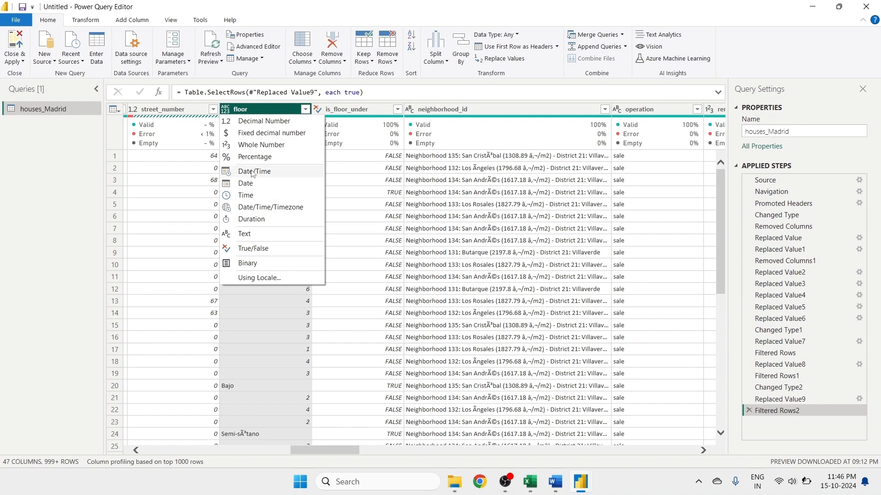
{"action": "left_click", "coordinate": [261, 144]}
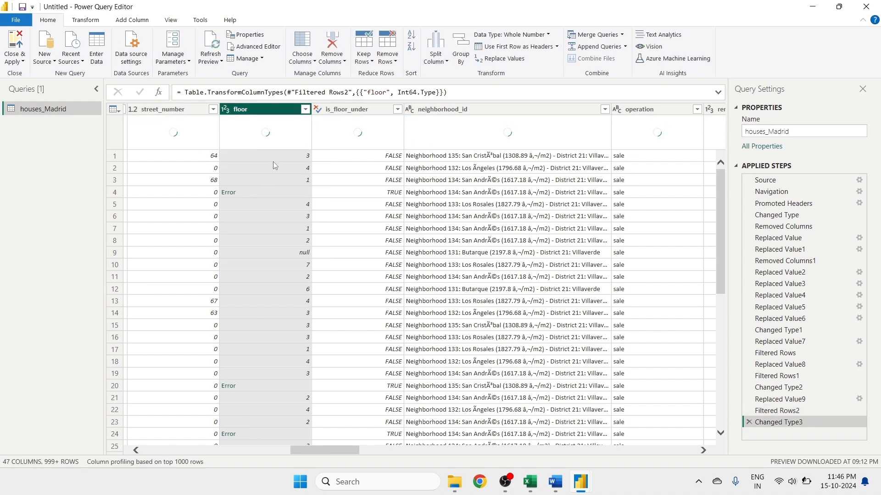
- Replace null with 0 in the floor column
{"action": "right_click", "coordinate": [266, 113]}
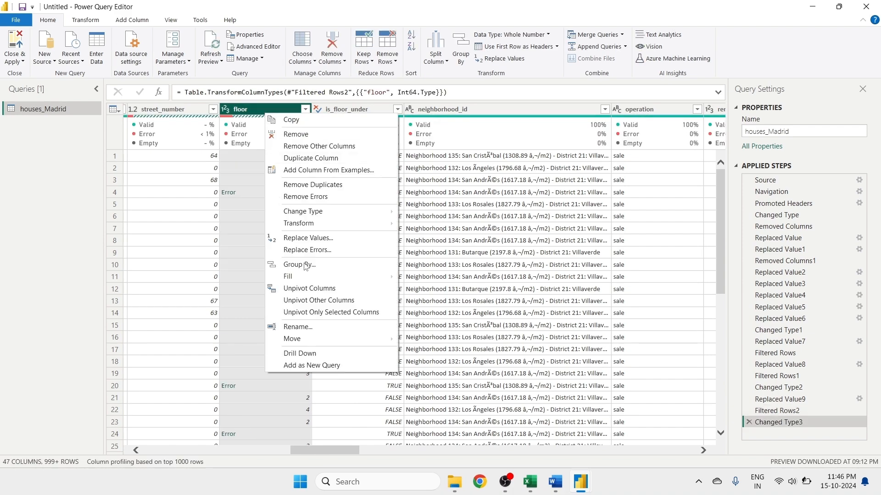
{"action": "left_click", "coordinate": [295, 239]}
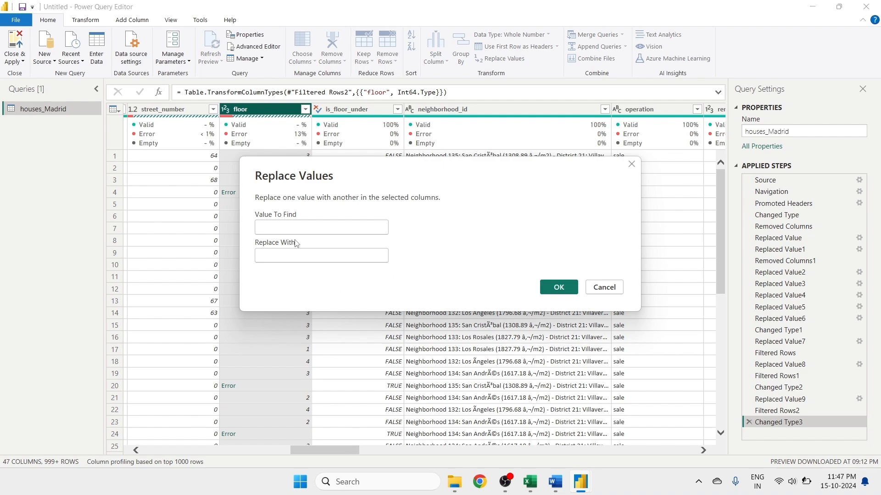
{"action": "type", "text": "null"}
{"action": "left_click", "coordinate": [290, 256]}
{"action": "type", "text": "0"}
{"action": "left_click", "coordinate": [569, 297]}
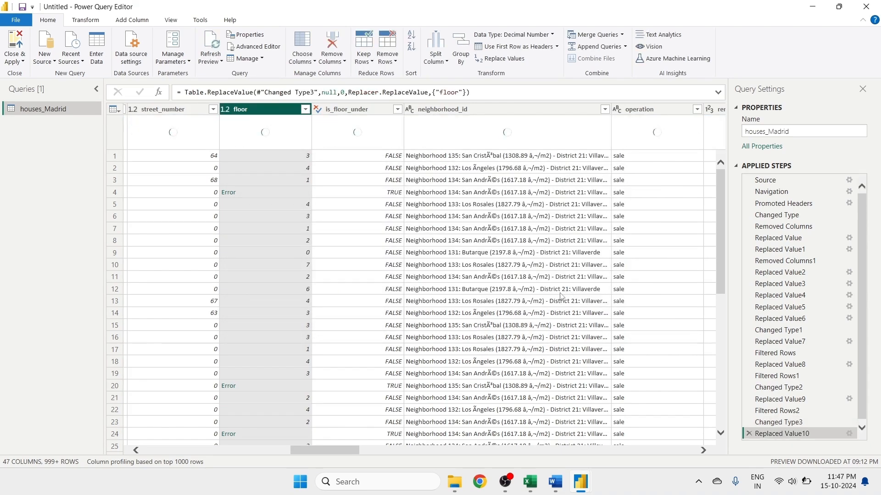
- Check the floor filter values, then change the floor column's type to Text
{"action": "left_click", "coordinate": [305, 109]}
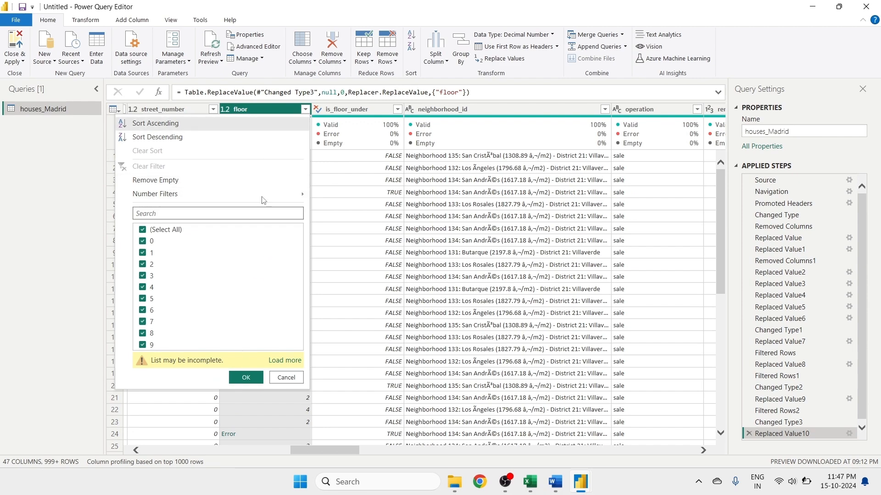
{"action": "left_click", "coordinate": [286, 377]}
{"action": "left_click", "coordinate": [223, 109]}
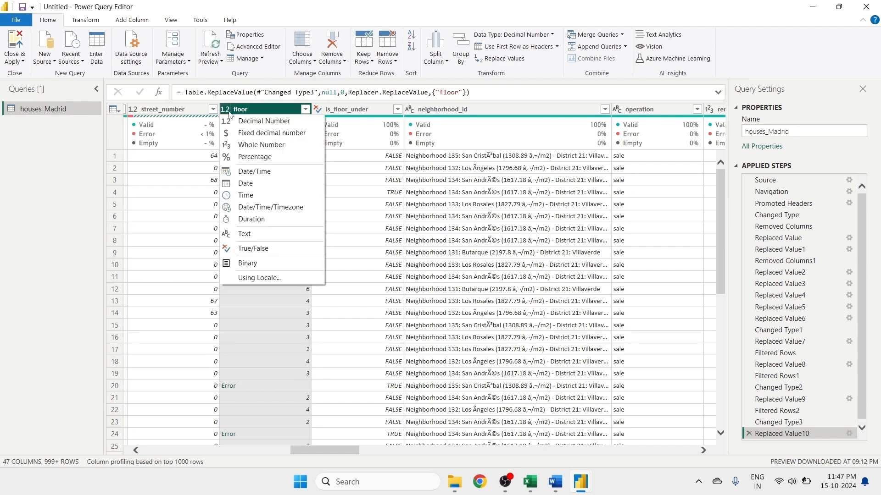
{"action": "left_click", "coordinate": [252, 234]}
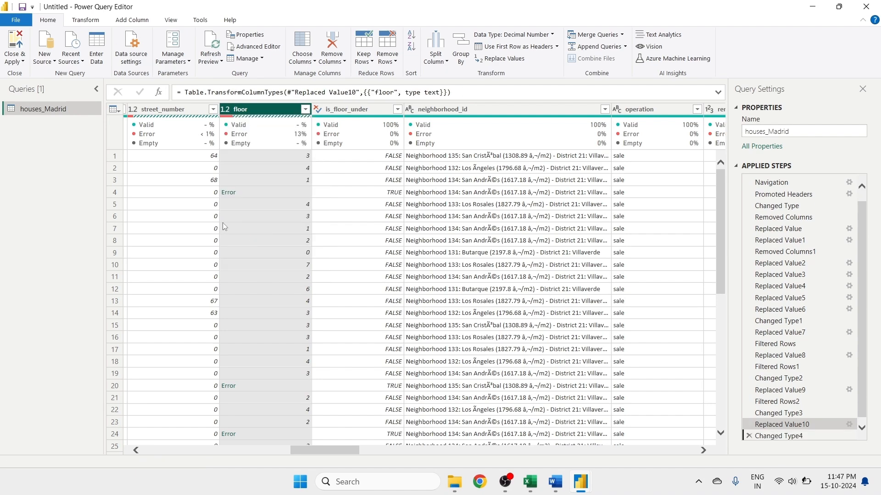
- Check the floor filter list, then change the floor column's type to Text using a locale
{"action": "left_click", "coordinate": [305, 110]}
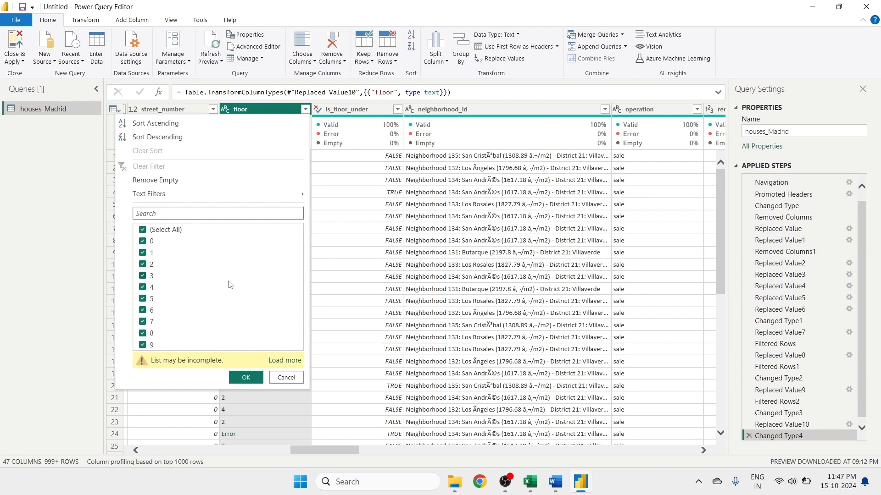
{"action": "left_click", "coordinate": [286, 377]}
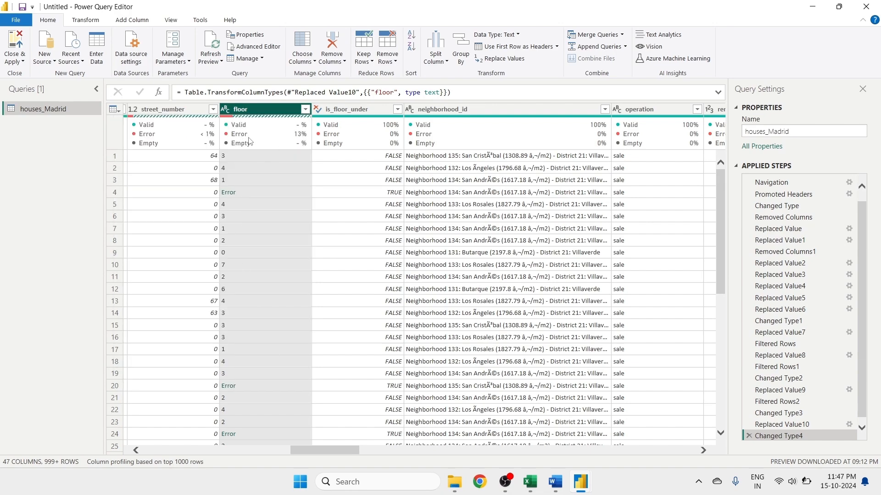
{"action": "left_click", "coordinate": [225, 109]}
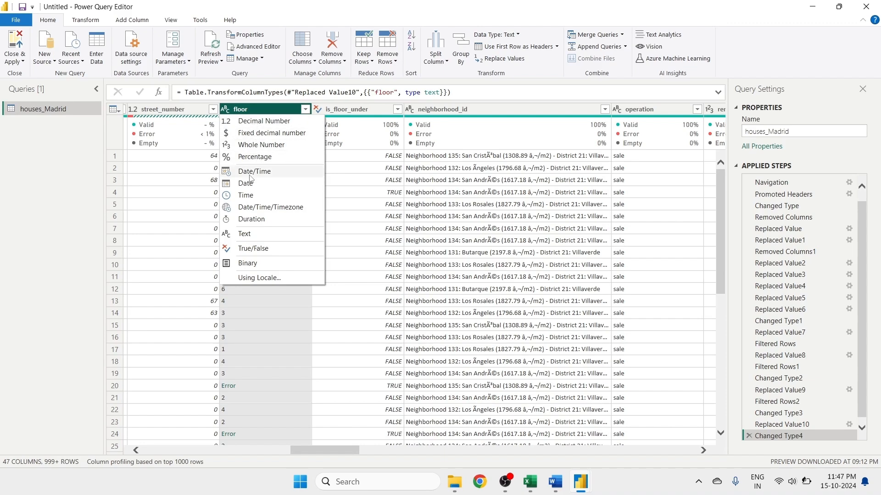
{"action": "left_click", "coordinate": [248, 278]}
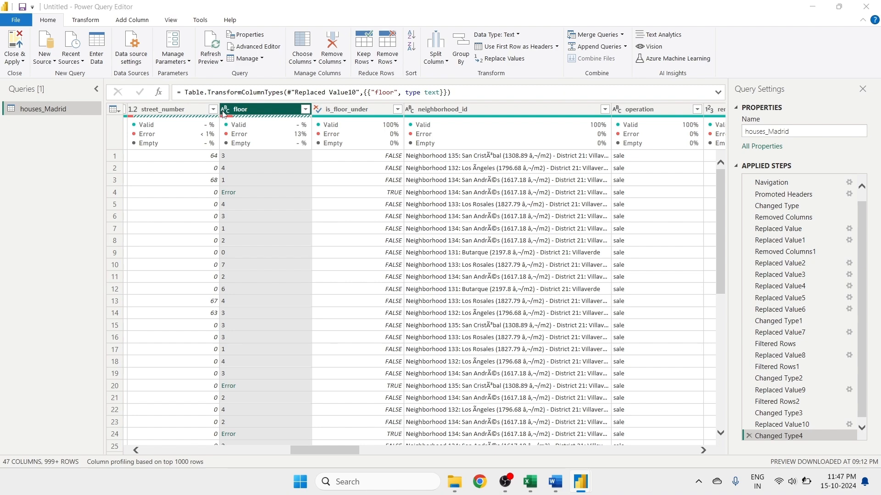
{"action": "left_click", "coordinate": [346, 233]}
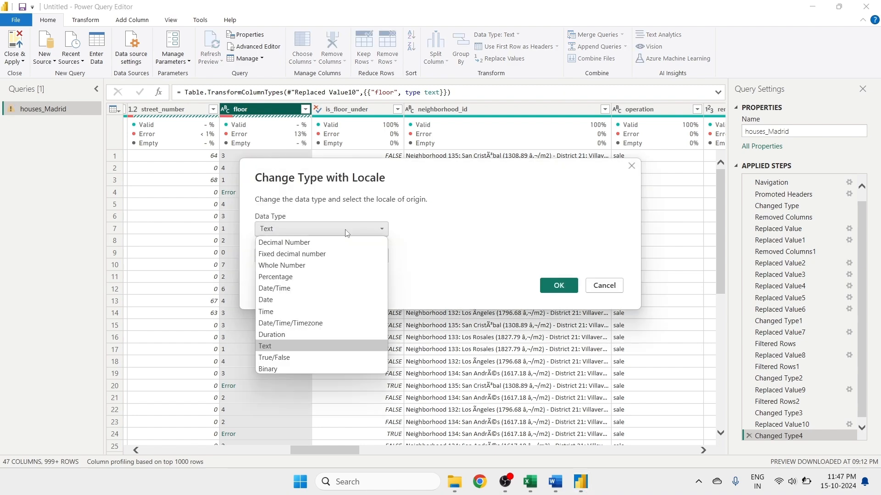
{"action": "left_click", "coordinate": [552, 290]}
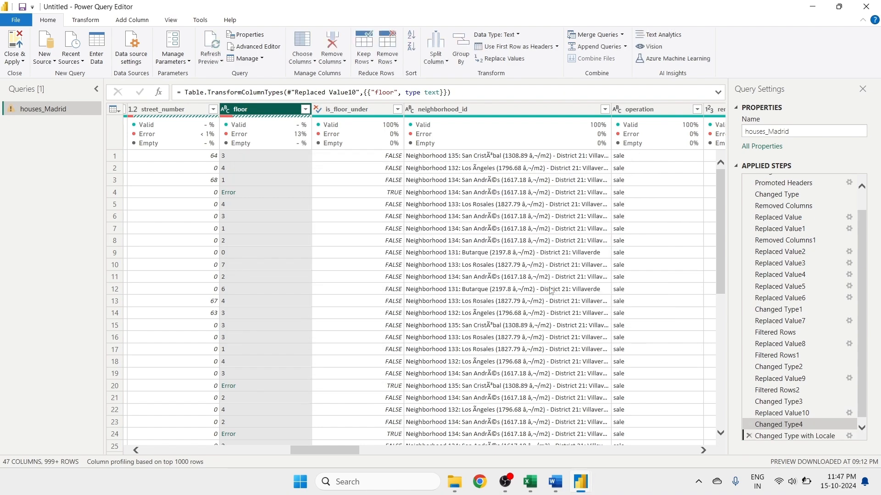
- Remove rows with errors in the floor column
{"action": "left_click", "coordinate": [226, 109]}
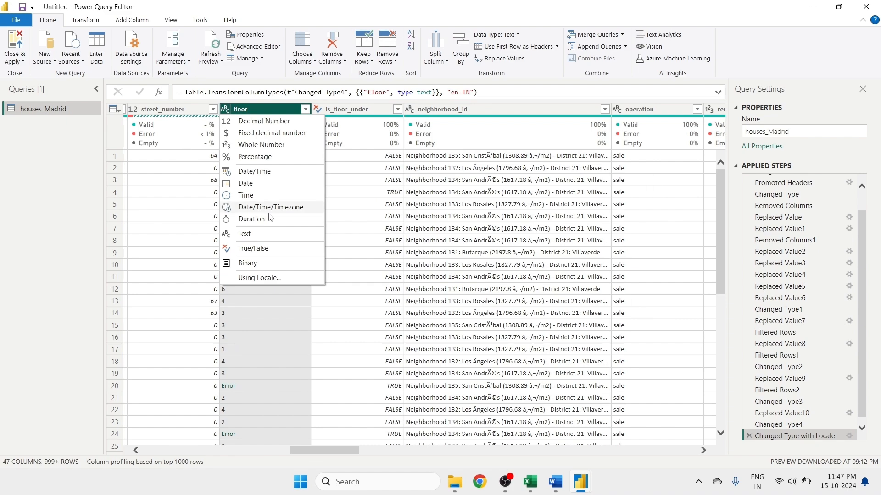
{"action": "left_click", "coordinate": [259, 325]}
{"action": "right_click", "coordinate": [268, 112]}
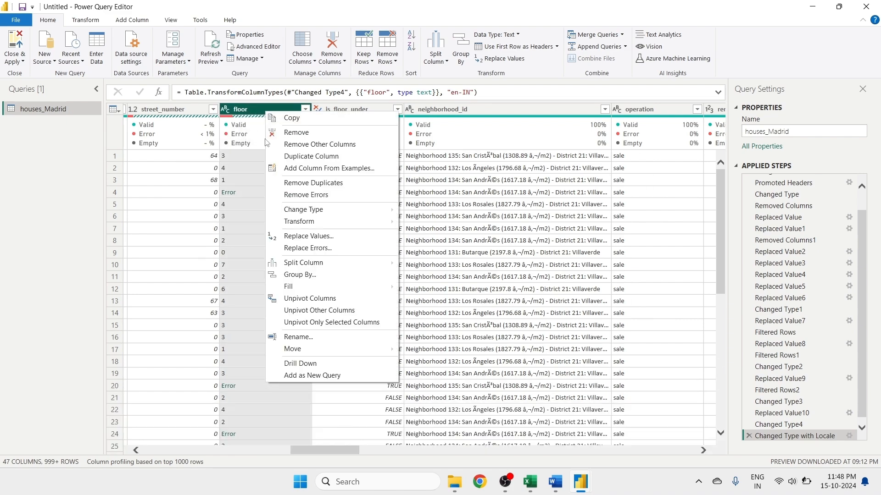
{"action": "left_click", "coordinate": [297, 196]}
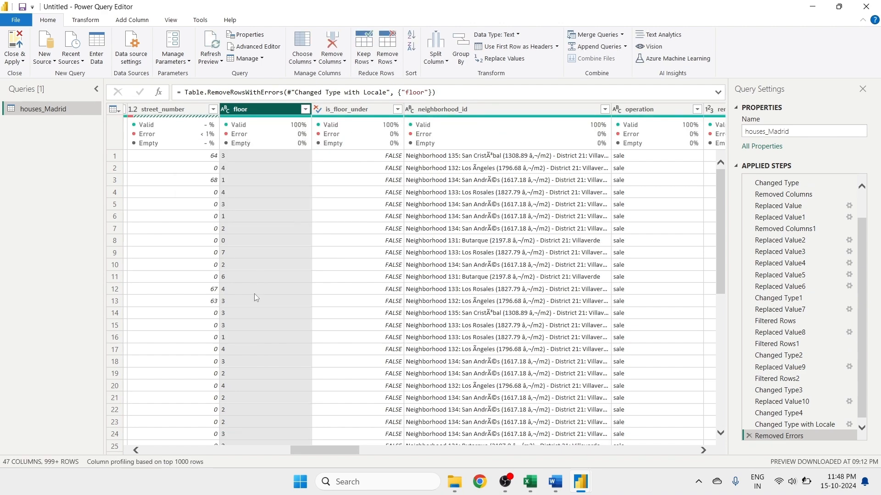
- Remove rows with errors in the street_number column
{"action": "left_click_drag", "start_coordinate": [316, 453], "coordinate": [300, 456]}
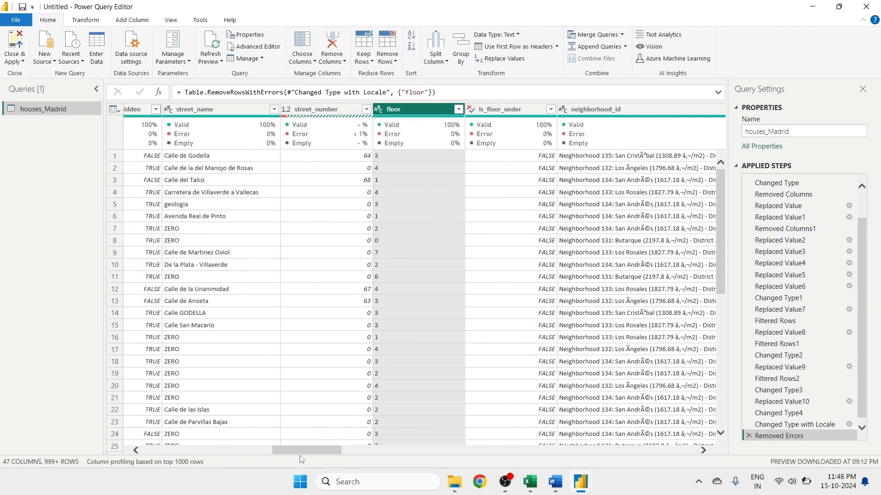
{"action": "right_click", "coordinate": [312, 105]}
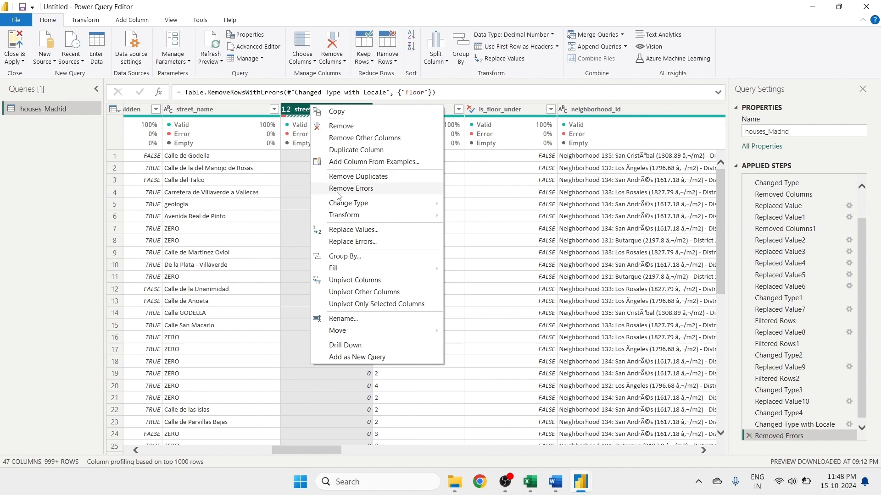
{"action": "left_click", "coordinate": [342, 190]}
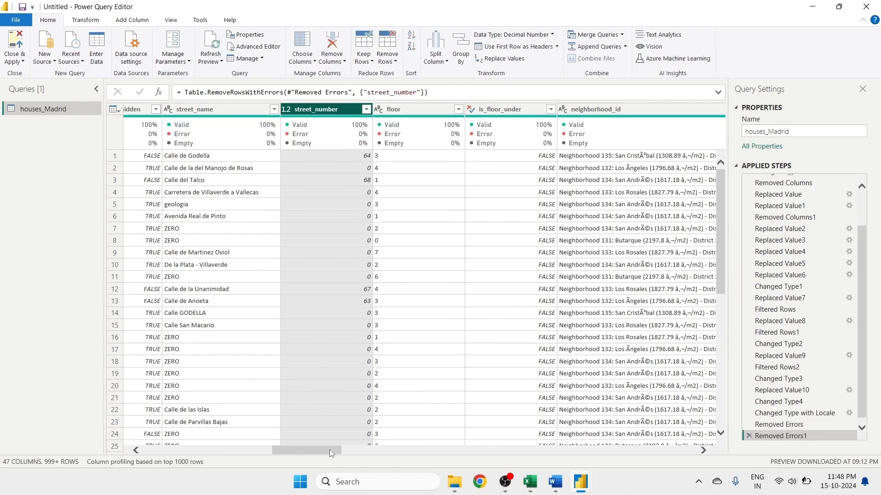
- Check the has_garden filter values and change the has_garden column's type to True/False
{"action": "left_click_drag", "start_coordinate": [329, 449], "coordinate": [541, 292]}
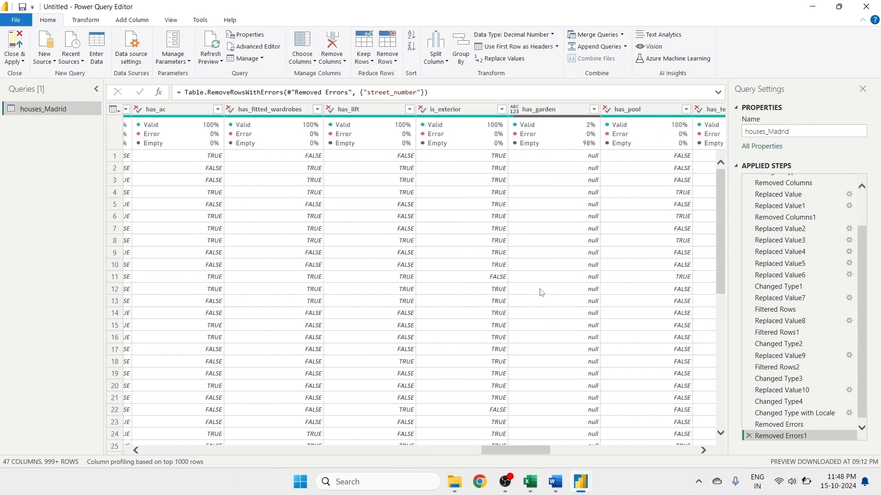
{"action": "left_click", "coordinate": [593, 109]}
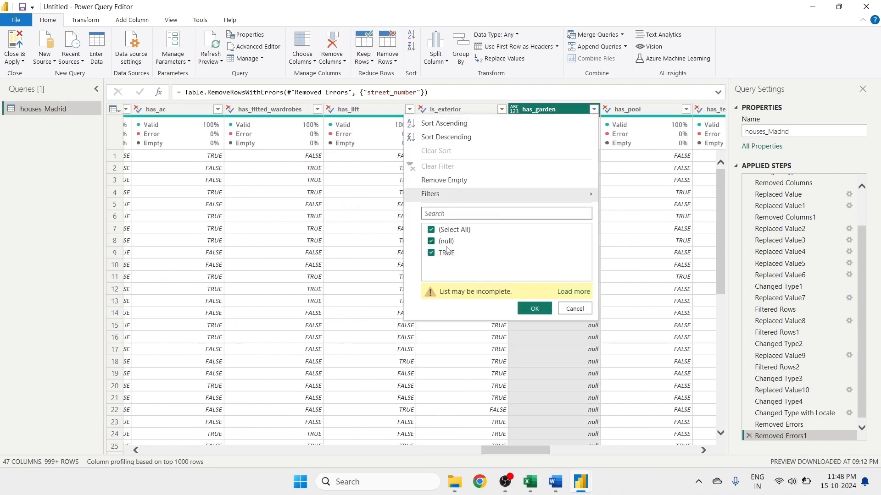
{"action": "left_click", "coordinate": [575, 309]}
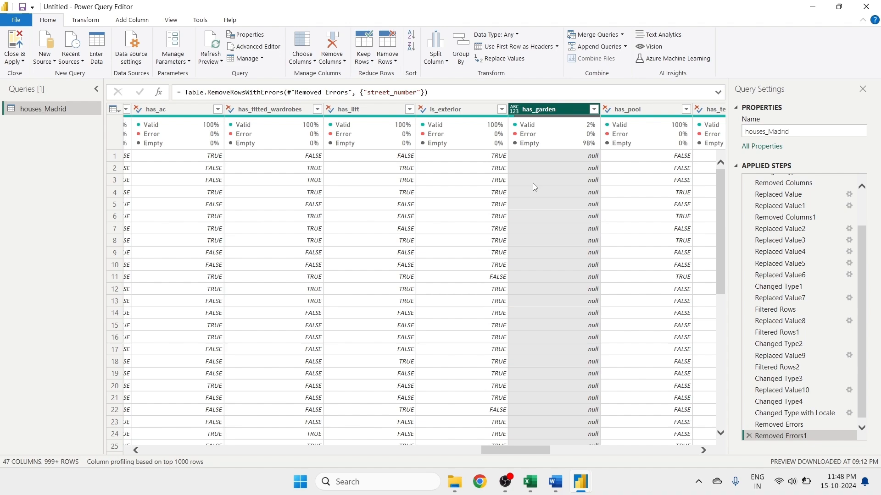
{"action": "left_click", "coordinate": [515, 110]}
{"action": "left_click", "coordinate": [538, 248]}
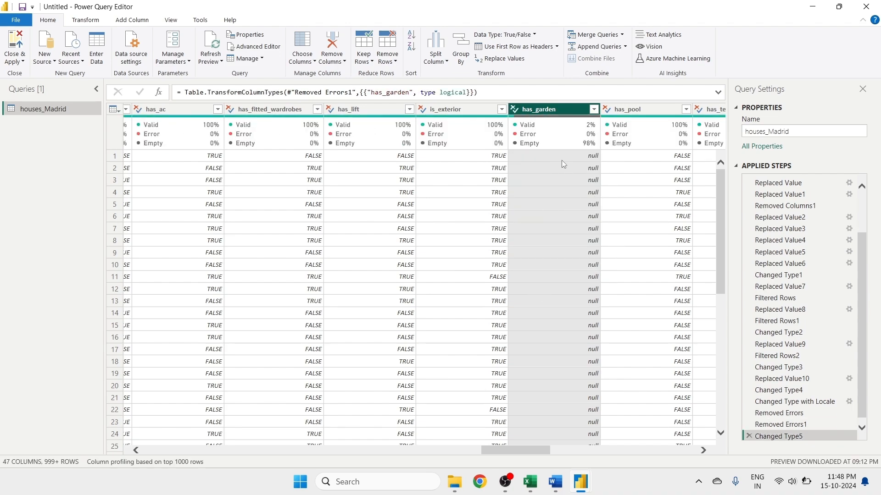
- Replace null with FALSE in the has_garden column
{"action": "right_click", "coordinate": [559, 112]}
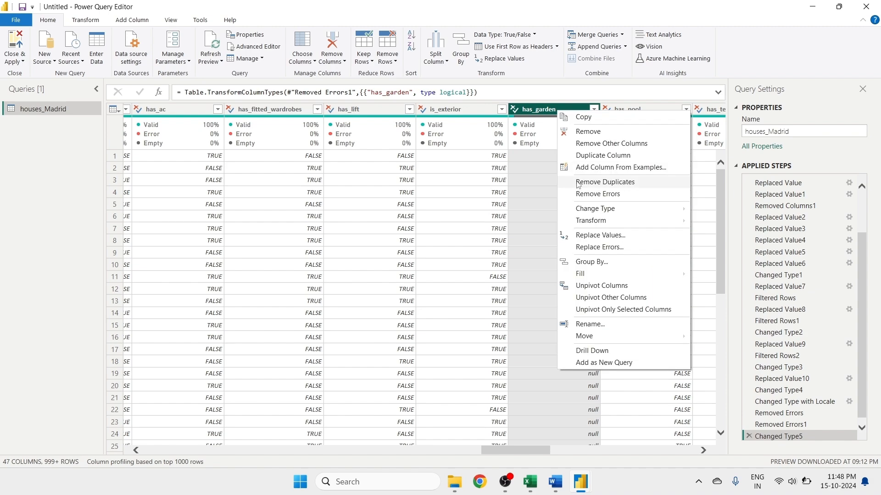
{"action": "left_click", "coordinate": [601, 235]}
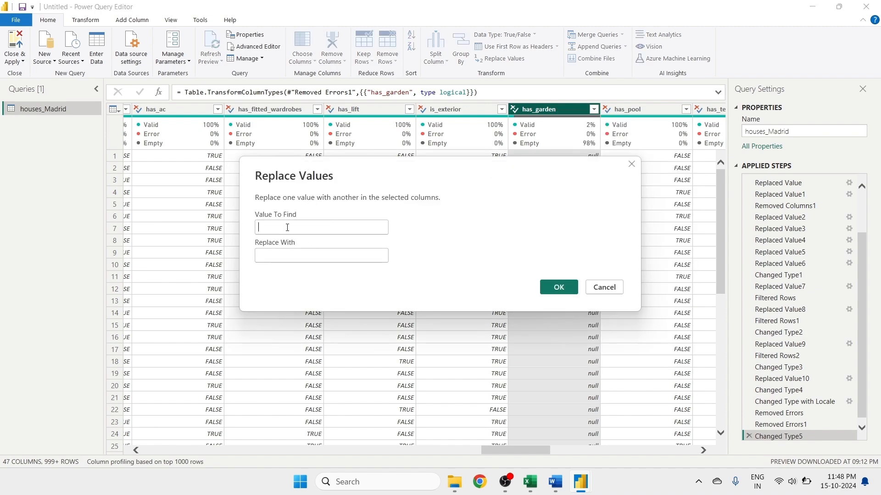
{"action": "type", "text": "null"}
{"action": "left_click", "coordinate": [285, 253]}
{"action": "type", "text": "FALSE"}
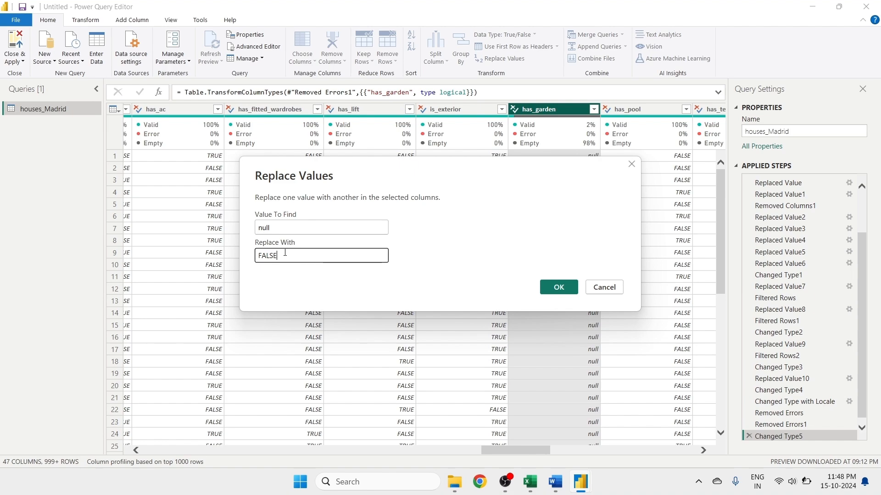
{"action": "left_click", "coordinate": [559, 288]}
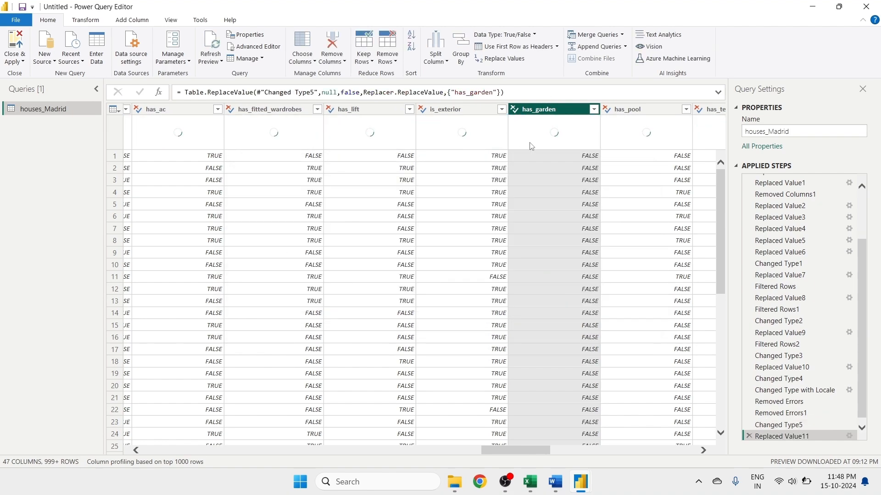
- Remove duplicate rows across the whole table
{"action": "left_click_drag", "start_coordinate": [522, 457], "coordinate": [6, 305]}
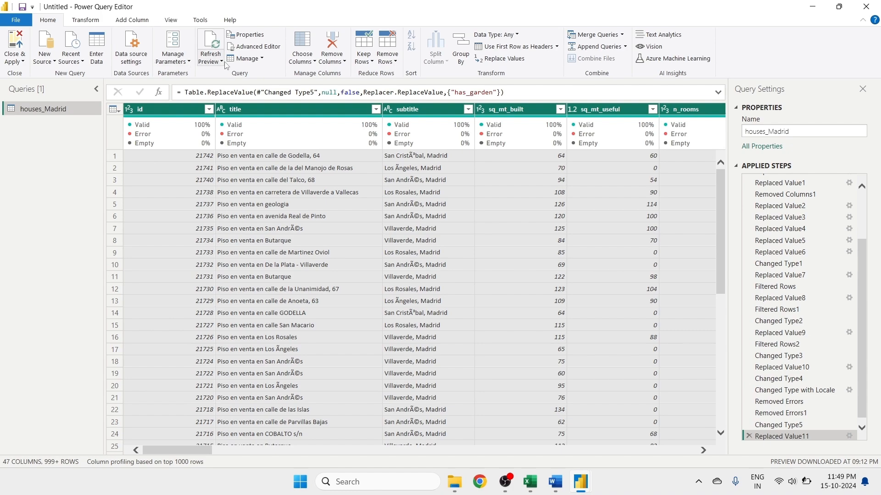
{"action": "left_click", "coordinate": [387, 58]}
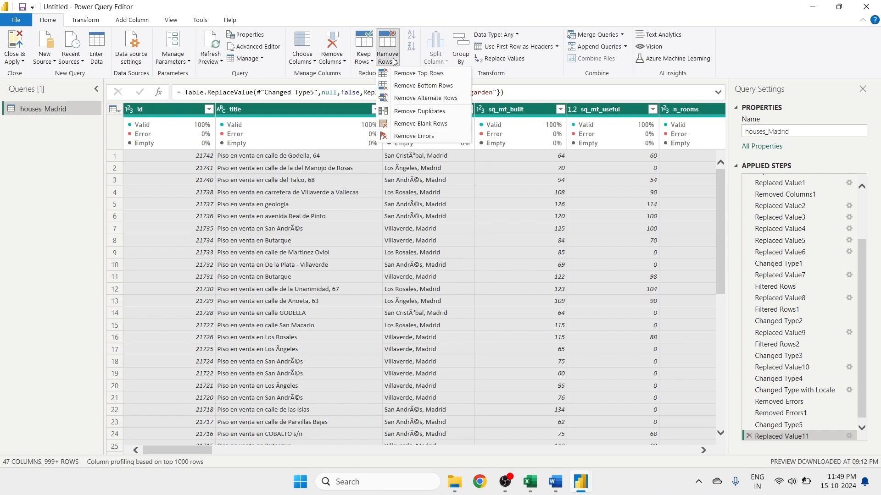
{"action": "left_click", "coordinate": [410, 112]}
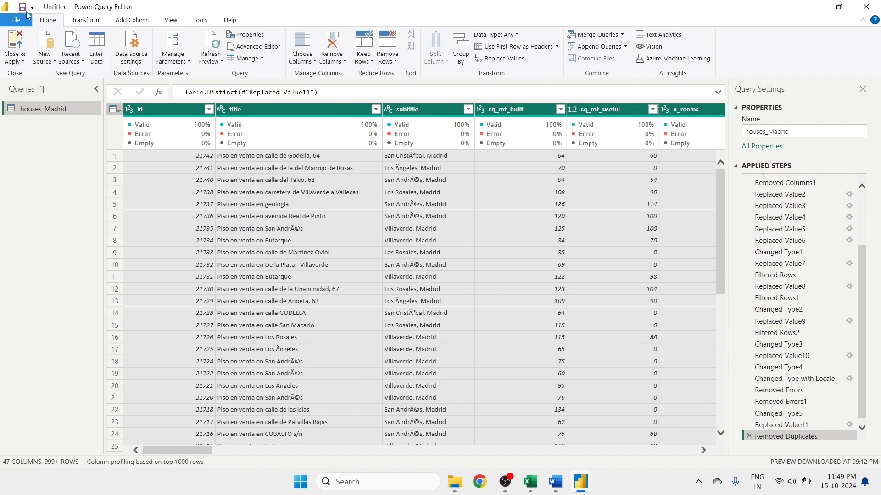
- Turn off the column quality display in the data preview
{"action": "left_click", "coordinate": [170, 19]}
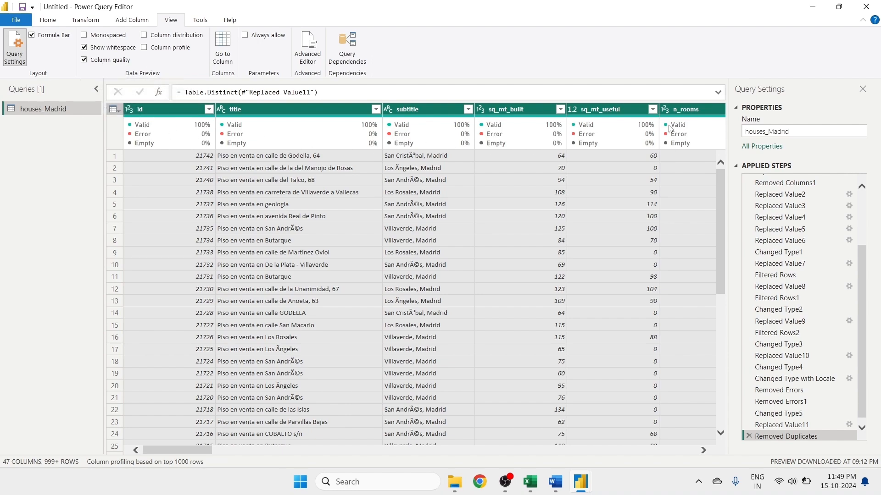
{"action": "left_click", "coordinate": [84, 60]}
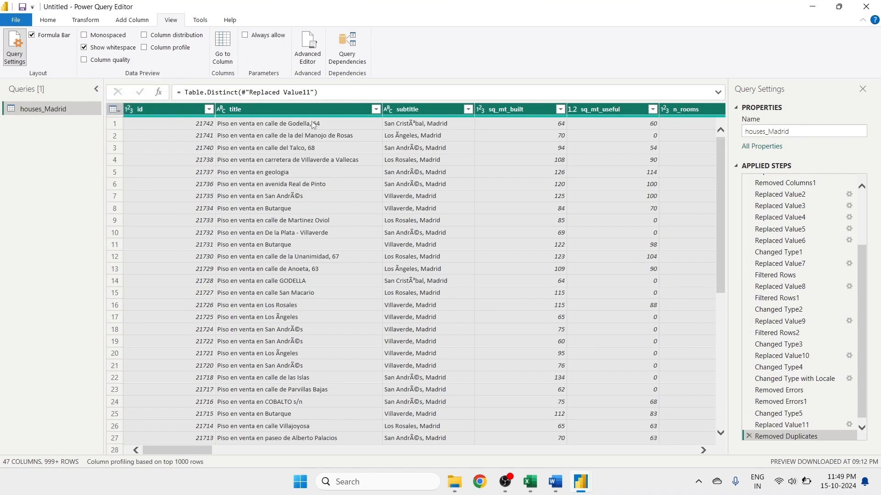
{"action": "left_click_drag", "start_coordinate": [198, 455], "coordinate": [494, 492]}
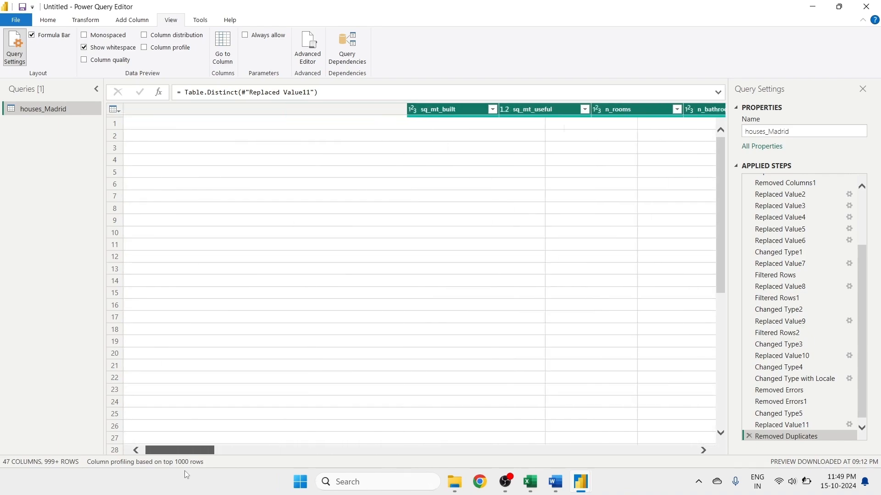
{"action": "left_click", "coordinate": [46, 112]}
- Close the Power Query editor and apply the query changes
{"action": "left_click", "coordinate": [48, 19]}
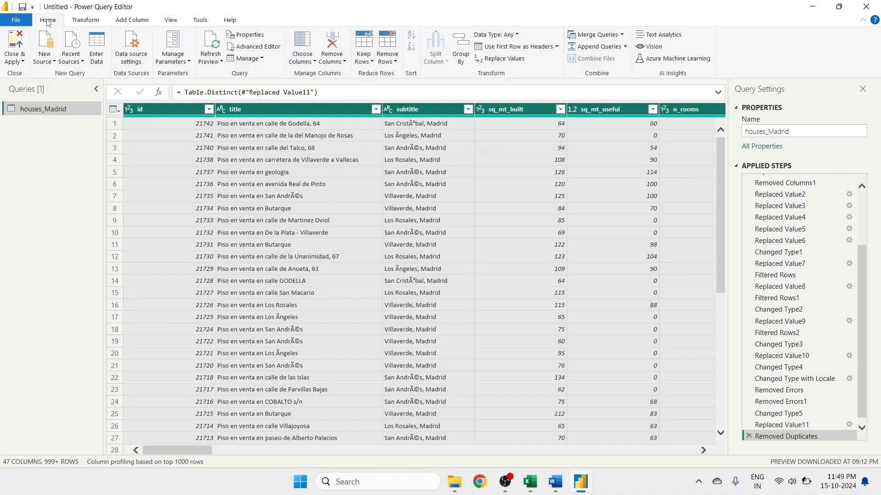
{"action": "left_click", "coordinate": [15, 58]}
{"action": "left_click", "coordinate": [39, 79]}
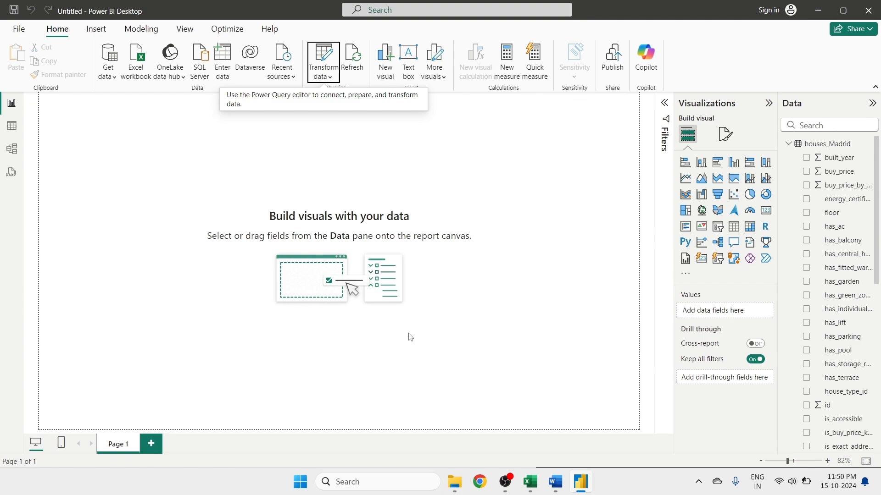
- Switch to Word and read the Madrid Analysis project questions document
{"action": "left_click", "coordinate": [552, 482]}
{"action": "scroll", "coordinate": [300, 209], "scroll_direction": "up", "scroll_amount": 3}
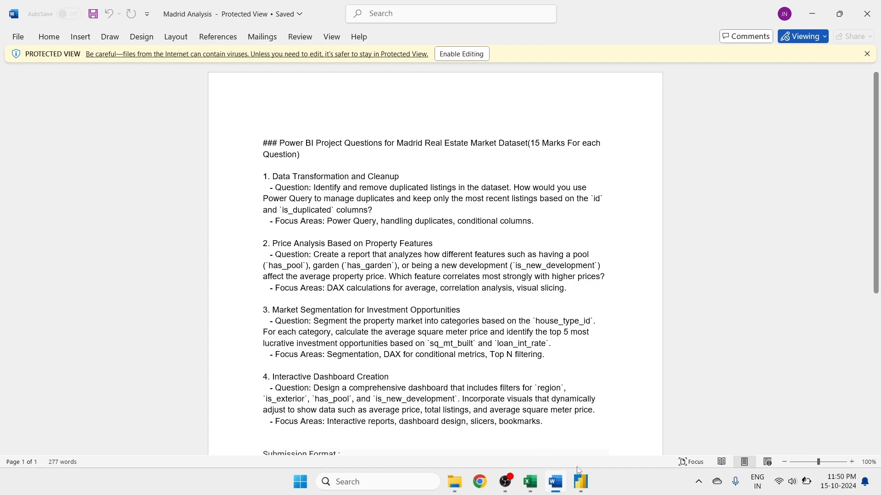
- Return to Power BI Desktop and reopen the Power Query editor with Transform data
{"action": "left_click", "coordinate": [582, 483]}
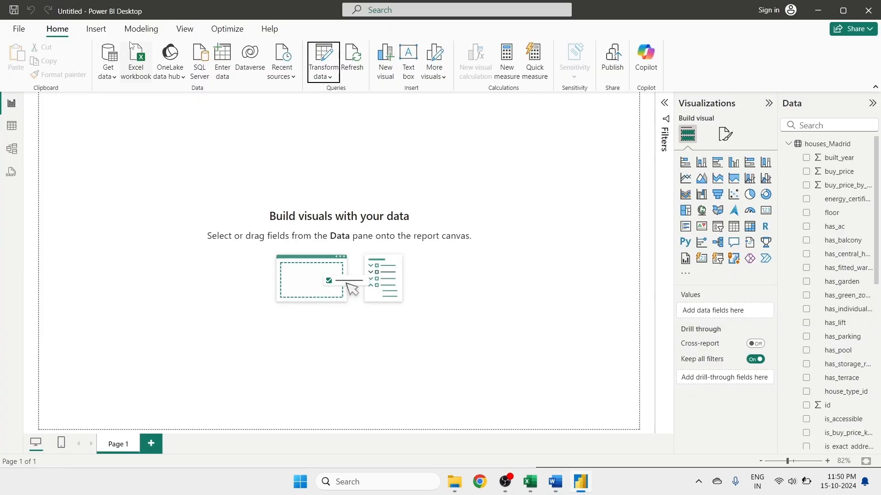
{"action": "left_click", "coordinate": [325, 77]}
{"action": "left_click", "coordinate": [329, 94]}
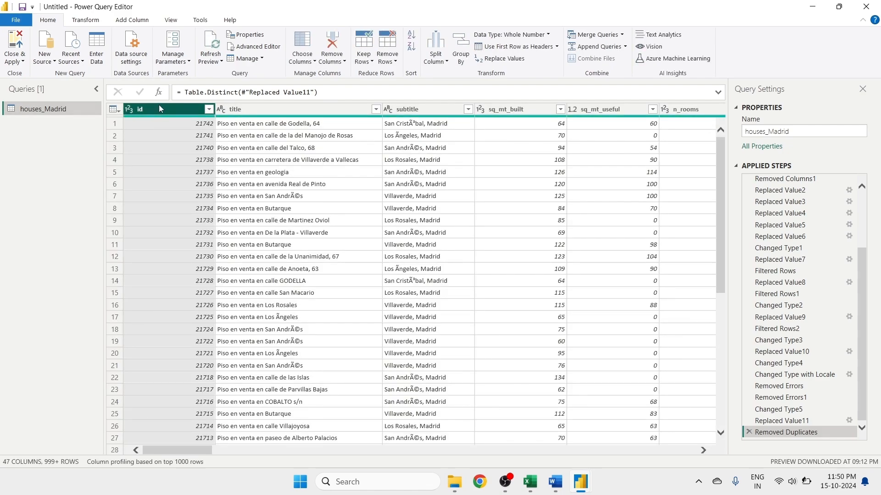
- Remove duplicate rows based on the id column, then close and apply the changes
{"action": "left_click", "coordinate": [386, 55]}
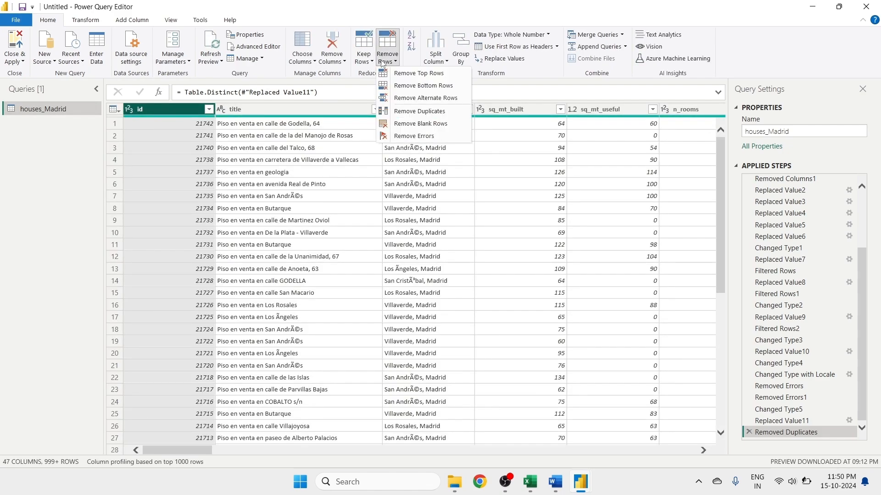
{"action": "left_click", "coordinate": [399, 104]}
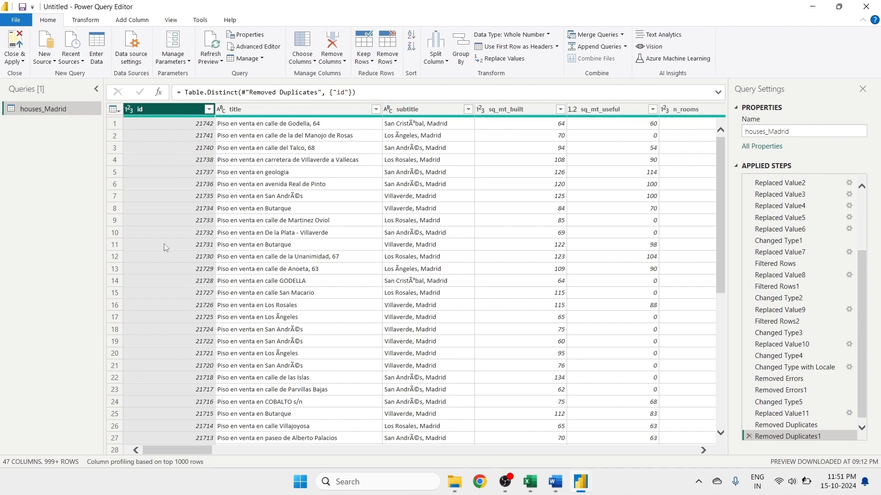
{"action": "left_click", "coordinate": [21, 62]}
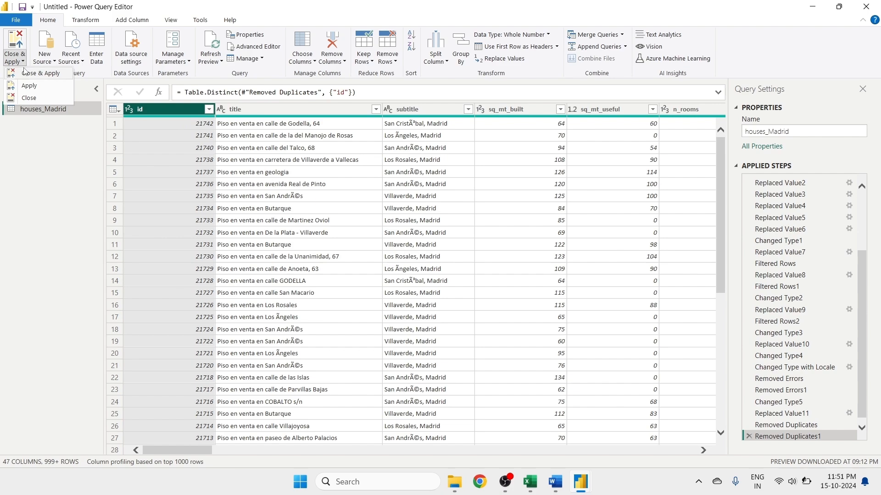
{"action": "left_click", "coordinate": [26, 74]}
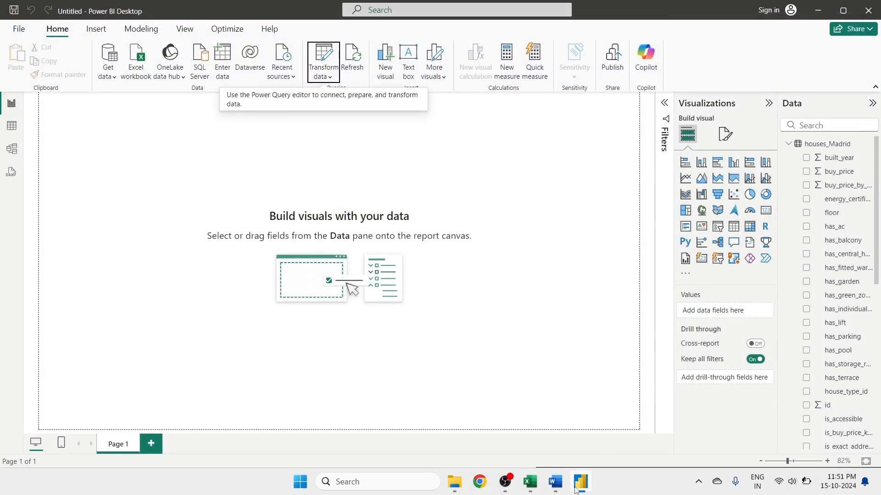
- Switch to Word, enable editing, and highlight the first question on data transformation and cleanup in yellow
{"action": "left_click", "coordinate": [555, 481]}
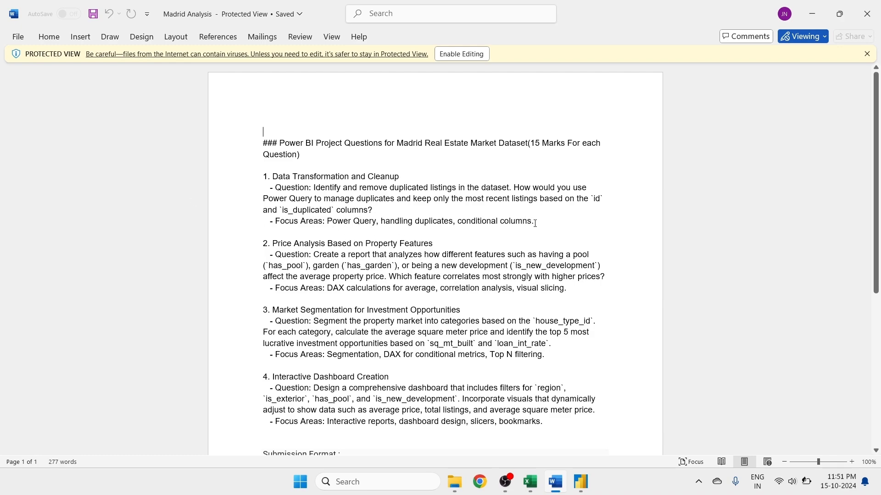
{"action": "left_click_drag", "start_coordinate": [535, 223], "coordinate": [257, 184]}
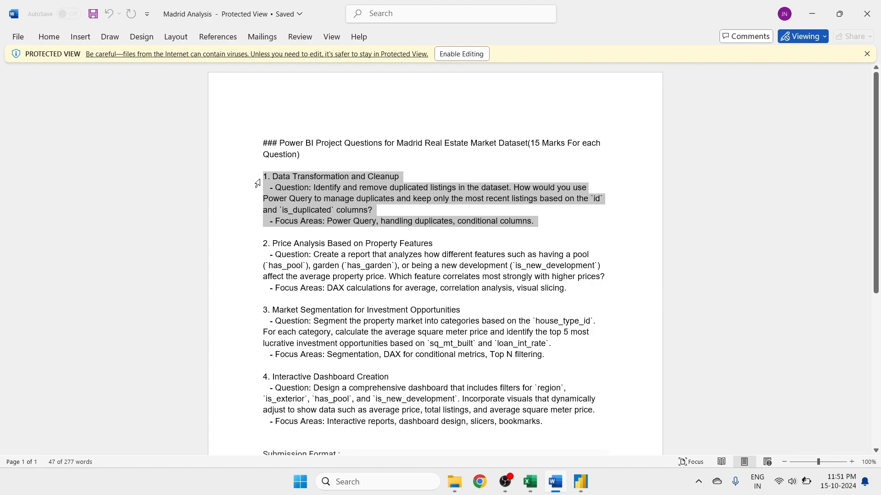
{"action": "left_click", "coordinate": [455, 58]}
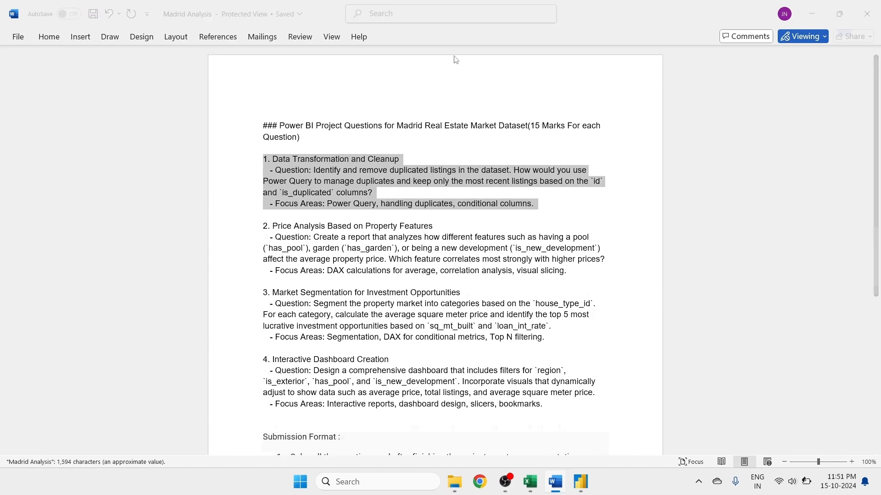
{"action": "left_click_drag", "start_coordinate": [539, 260], "coordinate": [263, 216]}
{"action": "left_click", "coordinate": [237, 77]}
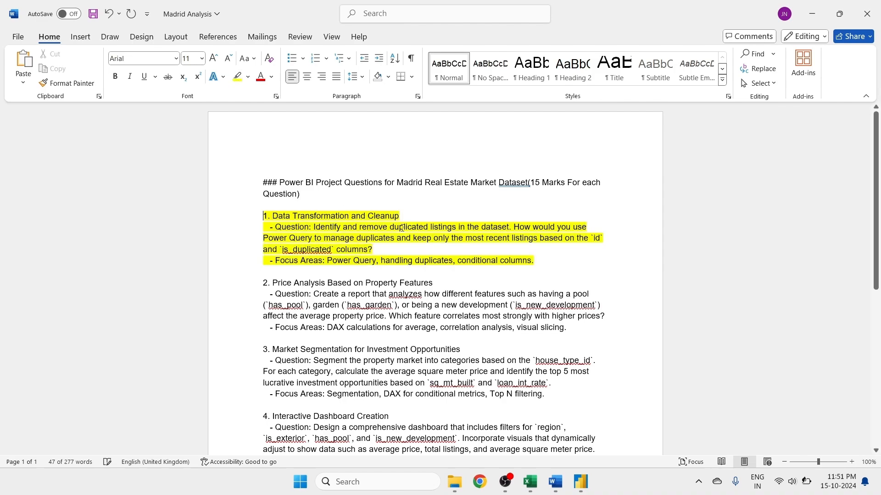
{"action": "left_click", "coordinate": [541, 254]}
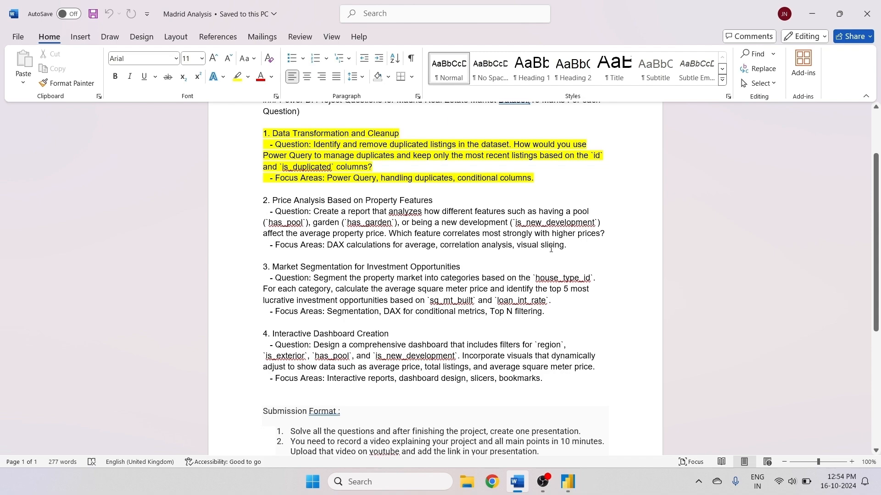
- Return to Power BI Desktop and create a new measure named "Average Buing Price for Pool Availabel"
{"action": "left_click", "coordinate": [569, 482]}
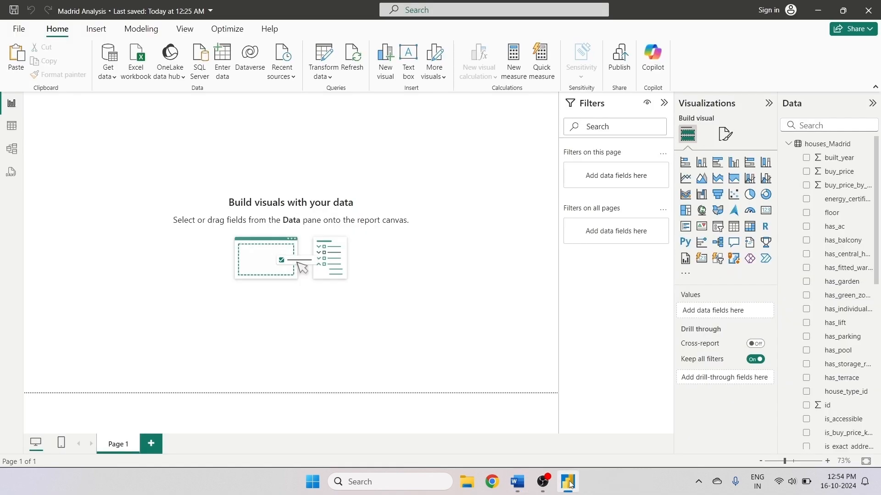
{"action": "left_click", "coordinate": [517, 482]}
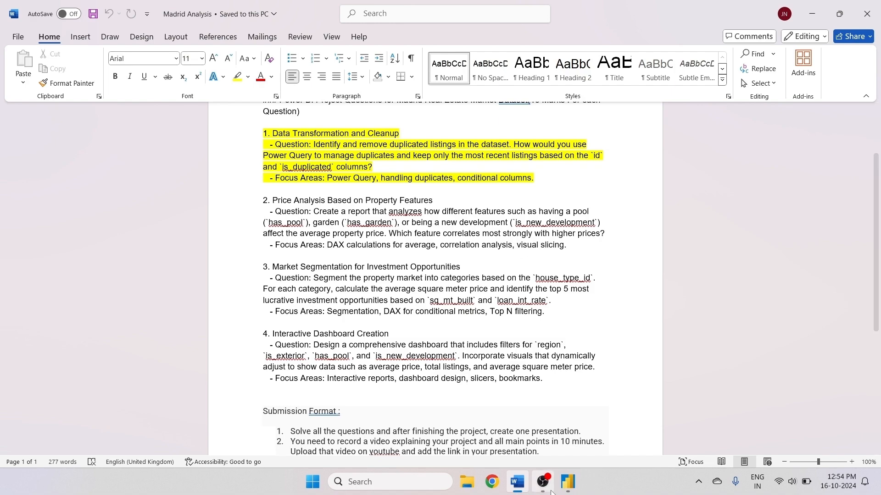
{"action": "left_click", "coordinate": [568, 481]}
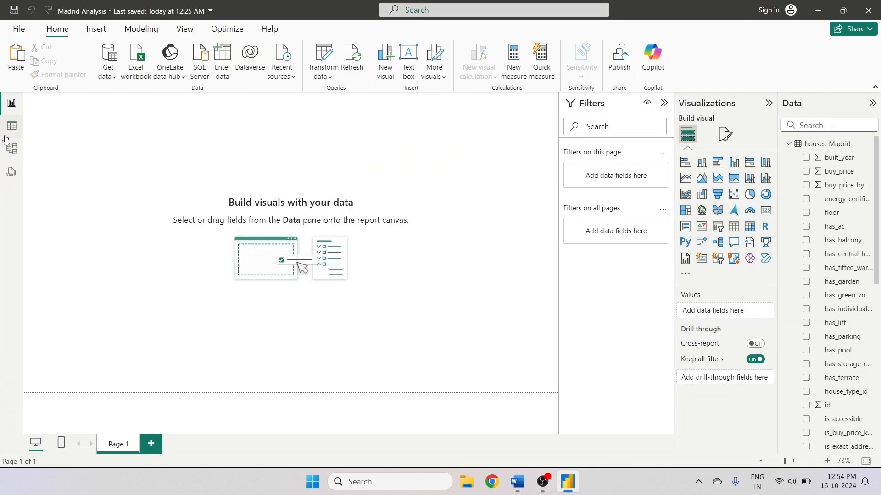
{"action": "left_click", "coordinate": [515, 57]}
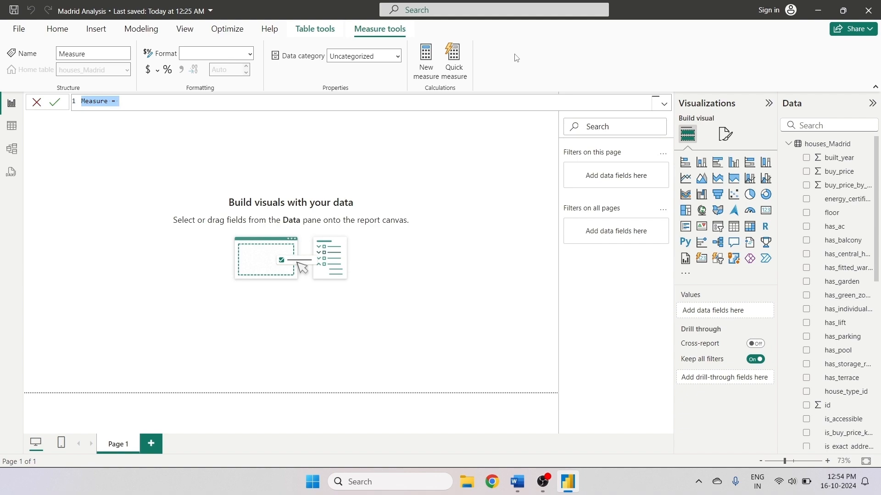
{"action": "type", "text": "av"}
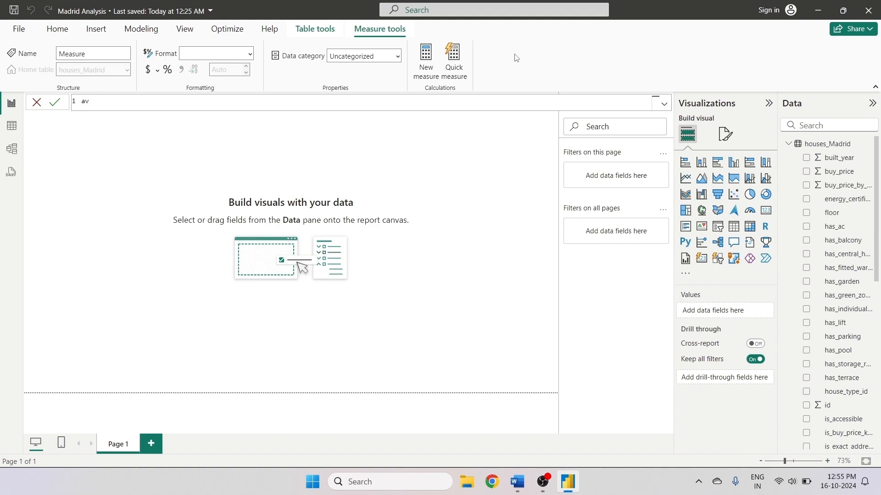
{"action": "key", "text": "BackSpace"}
{"action": "key", "text": "BackSpace"}
{"action": "type", "text": "Av"}
{"action": "type", "text": "erage "}
{"action": "type", "text": "By"}
{"action": "key", "text": "BackSpace"}
{"action": "type", "text": "uu"}
{"action": "key", "text": "BackSpace"}
{"action": "type", "text": "ing Price for Pool Availabel"}
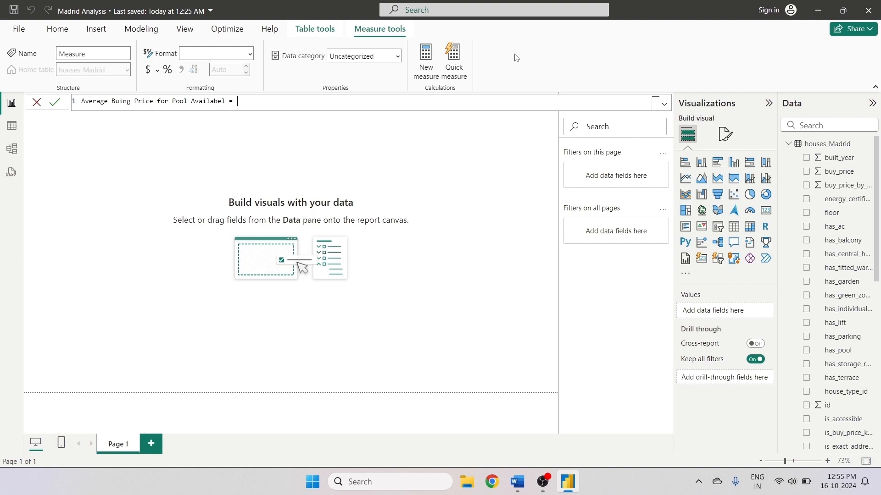
{"action": "type", "text": " = cal"}
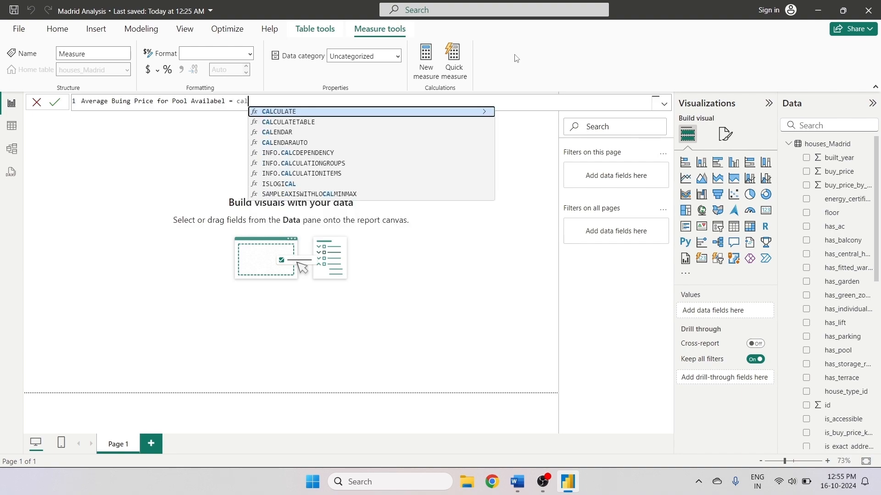
- Define the measure as CALCULATE(AVERAGE('houses_Madrid'[buy_price]),'houses_Madrid'[has_pool]="Ture") and commit it
{"action": "left_click", "coordinate": [385, 112]}
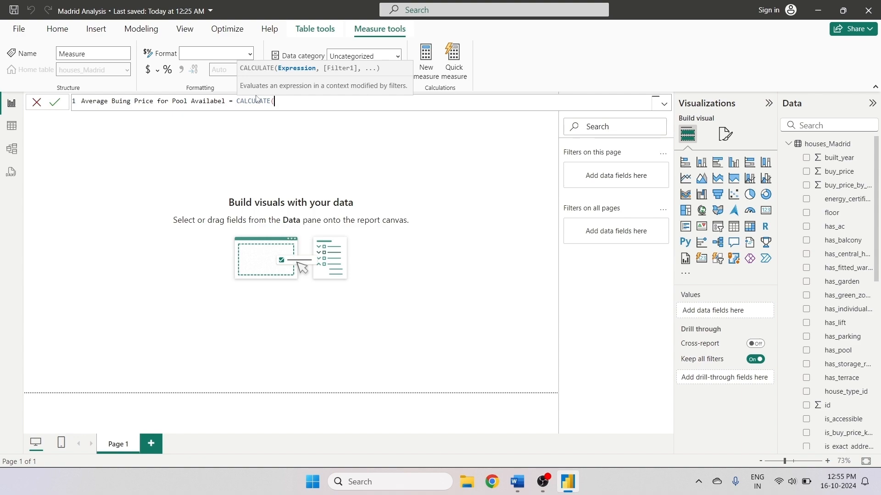
{"action": "type", "text": "ave"}
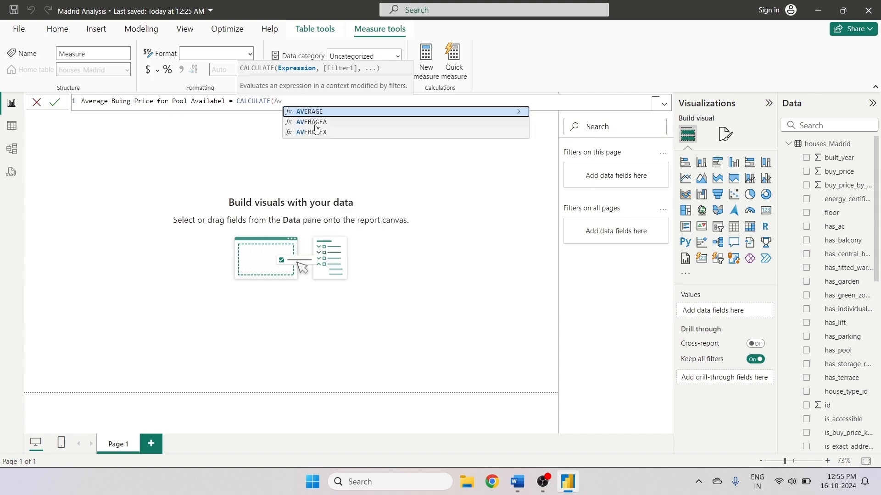
{"action": "left_click", "coordinate": [321, 113]}
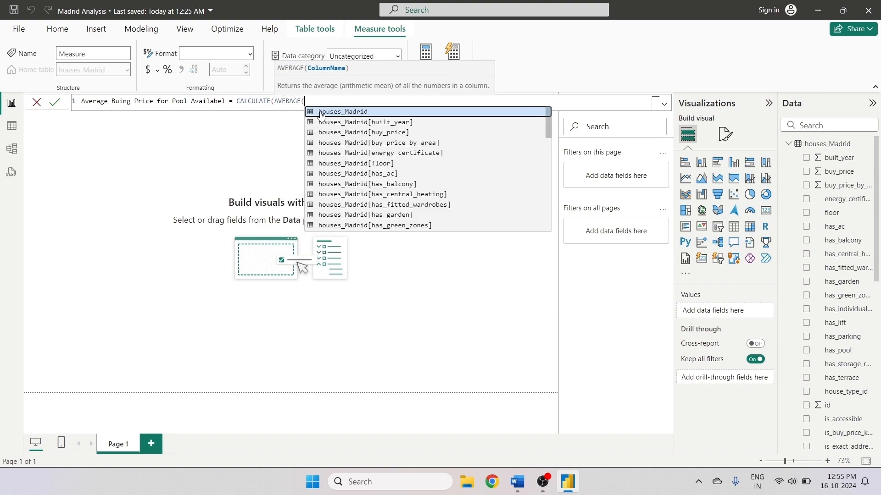
{"action": "type", "text": "'bu"}
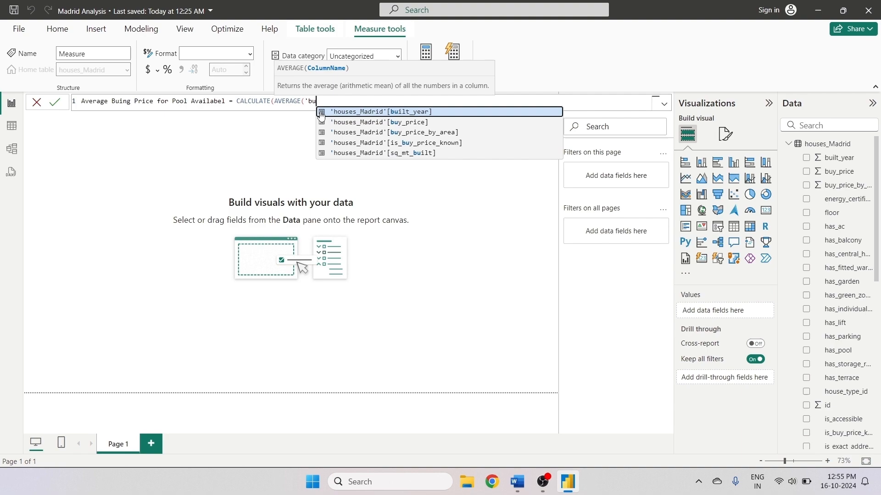
{"action": "left_click", "coordinate": [448, 123]}
{"action": "type", "text": ")"}
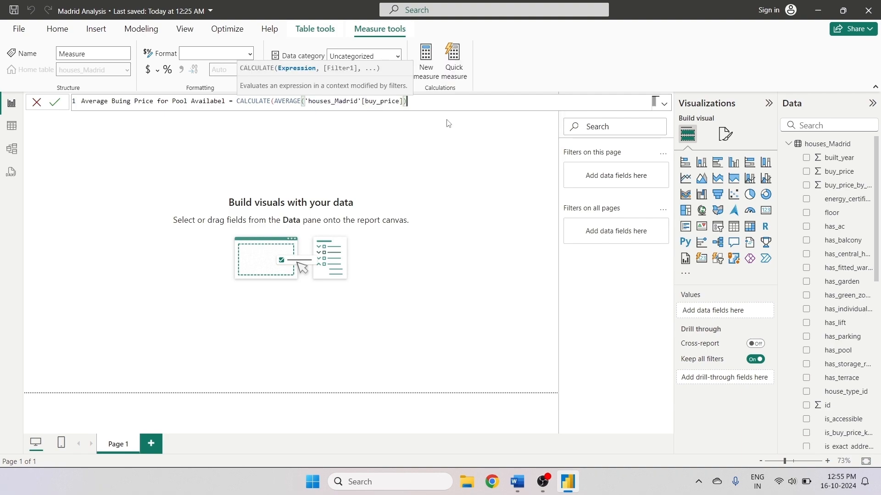
{"action": "type", "text": ","}
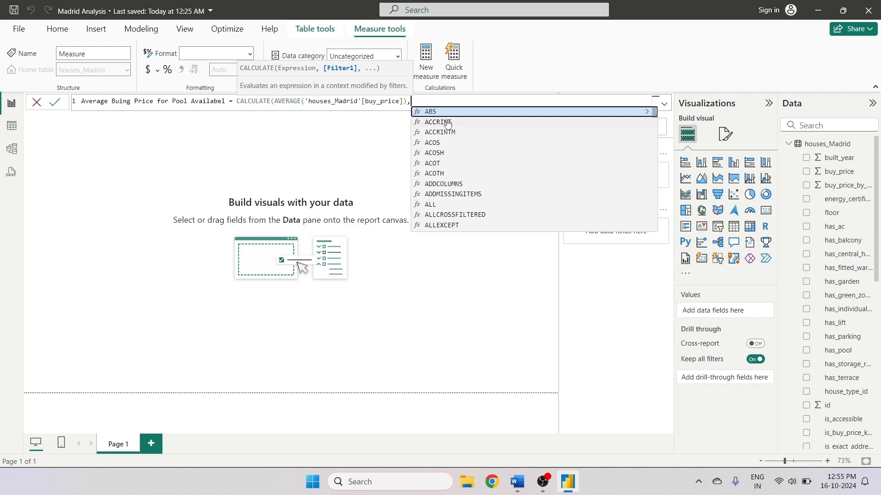
{"action": "type", "text": "'"}
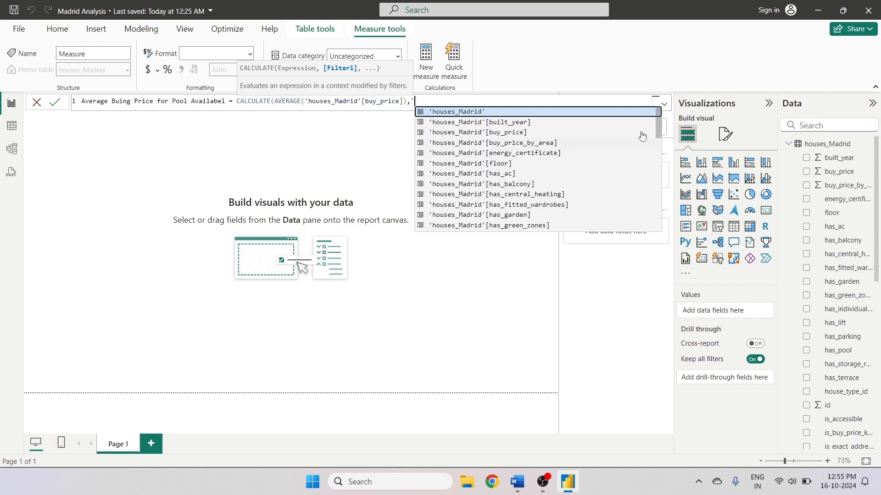
{"action": "left_click_drag", "start_coordinate": [658, 132], "coordinate": [656, 197]}
{"action": "type", "text": "po"}
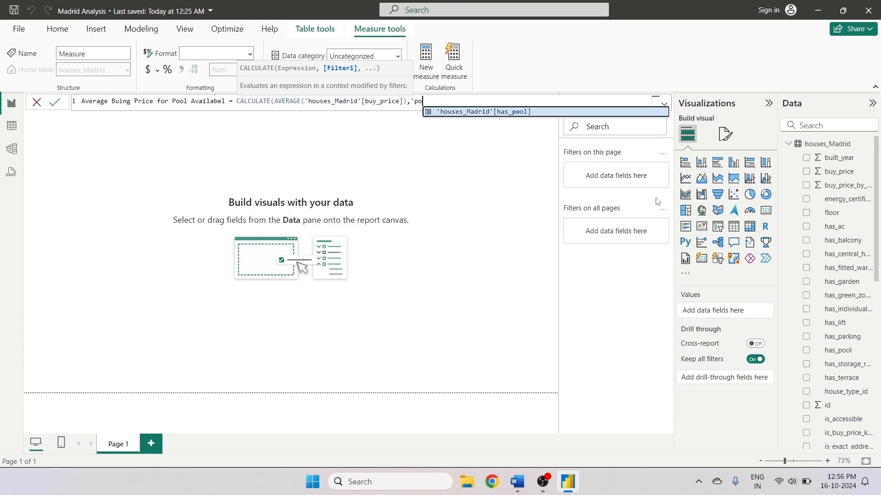
{"action": "left_click", "coordinate": [514, 114]}
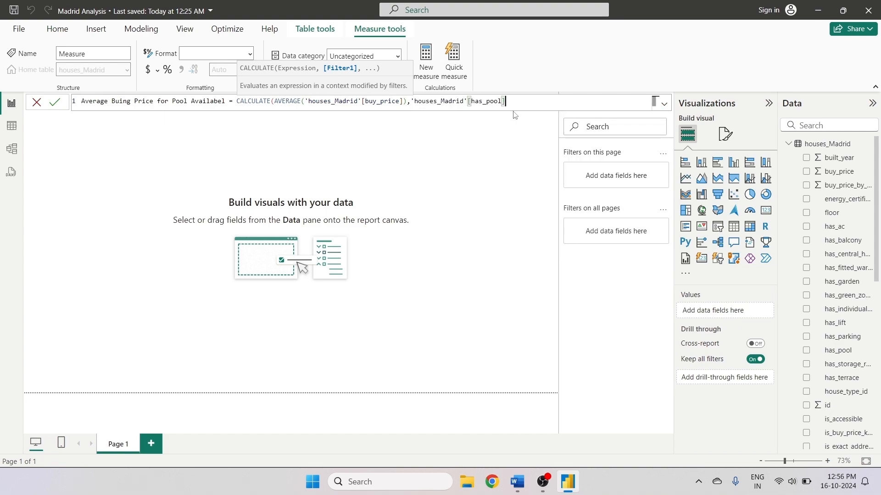
{"action": "type", "text": "="}
{"action": "type", "text": "\""}
{"action": "type", "text": "Ye"}
{"action": "key", "text": "BackSpace"}
{"action": "key", "text": "BackSpace"}
{"action": "type", "text": "Ture\")"}
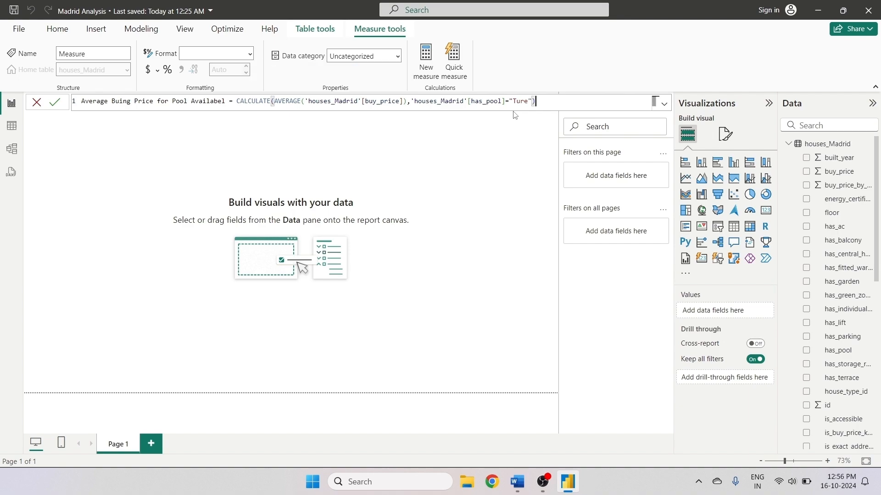
{"action": "key", "text": "Return"}
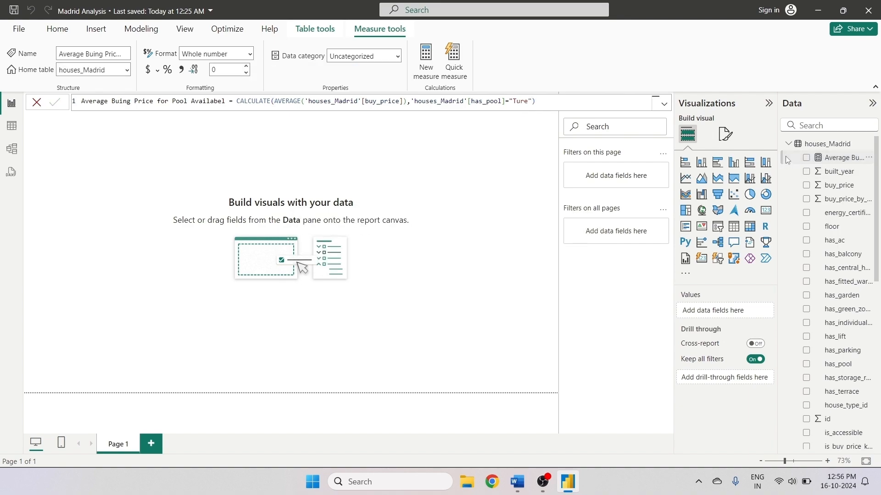
- Add a card visual showing the new measure and open its error details, then close them
{"action": "left_click", "coordinate": [765, 212]}
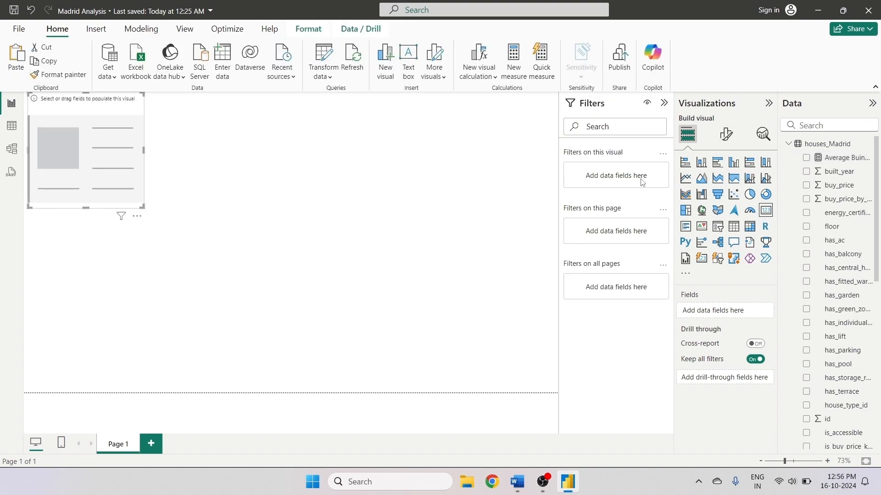
{"action": "left_click", "coordinate": [806, 158]}
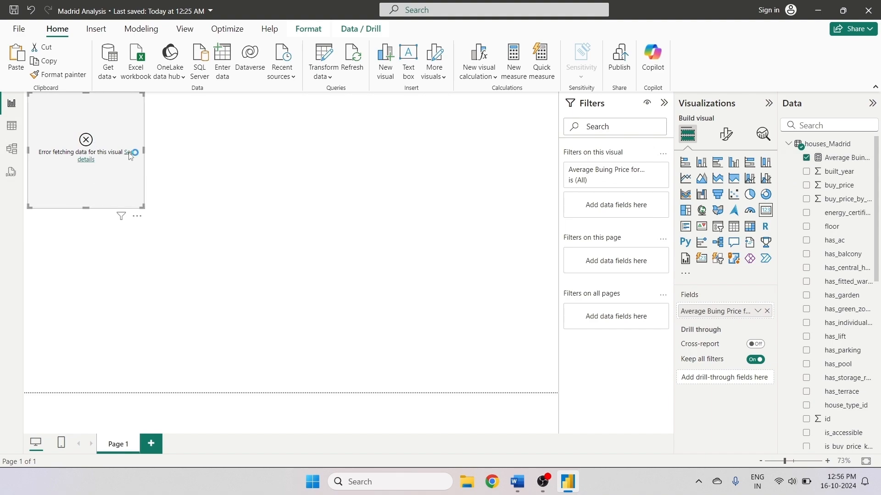
{"action": "left_click", "coordinate": [129, 153]}
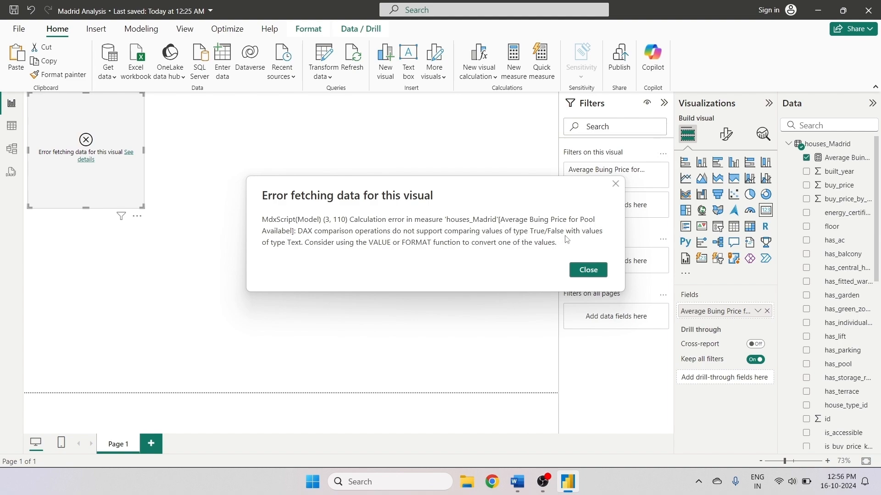
{"action": "left_click", "coordinate": [588, 269]}
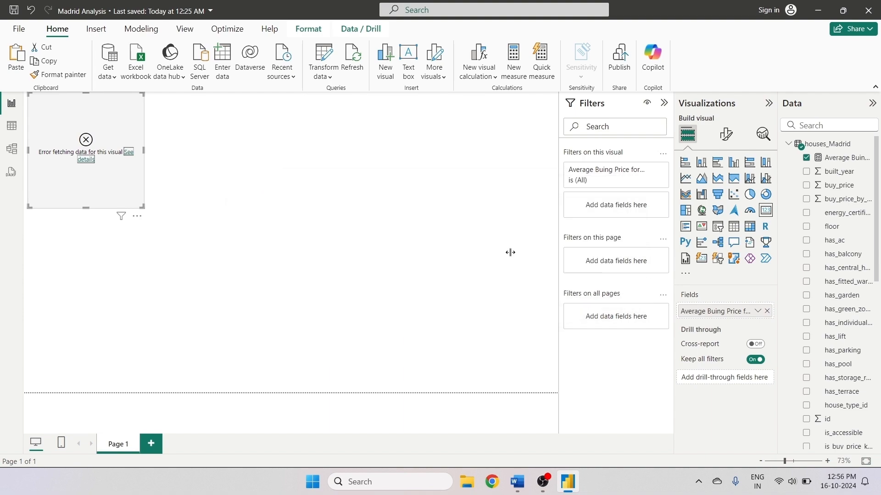
- Edit the measure's filter to 'houses_Madrid'[has_pool]=TRUE() and commit the corrected formula
{"action": "left_click", "coordinate": [802, 157]}
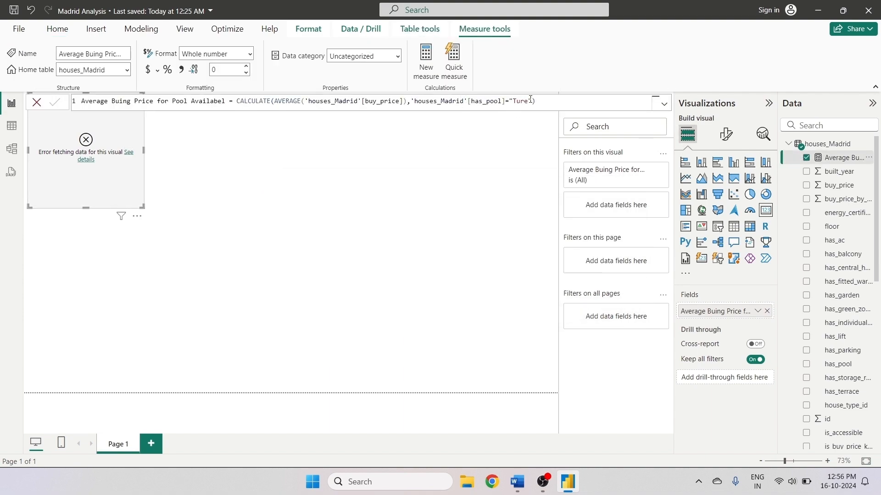
{"action": "left_click", "coordinate": [516, 105]}
{"action": "key", "text": "BackSpace"}
{"action": "left_click", "coordinate": [514, 104]}
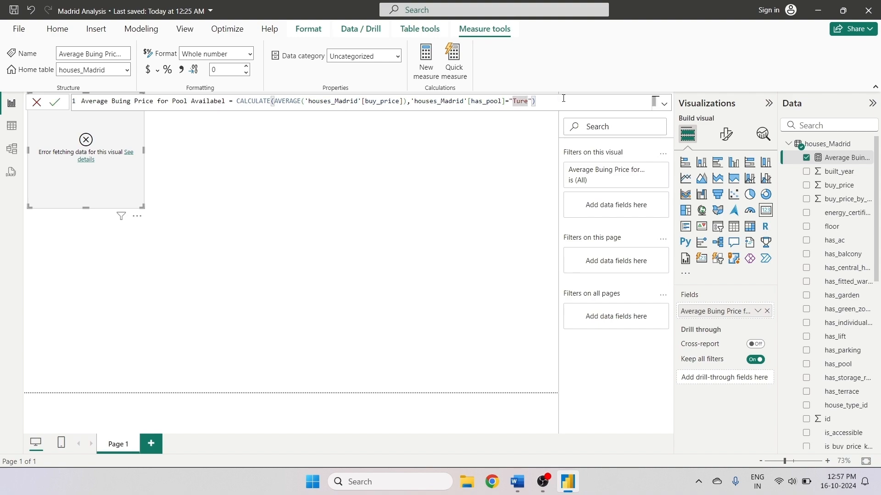
{"action": "key", "text": "BackSpace"}
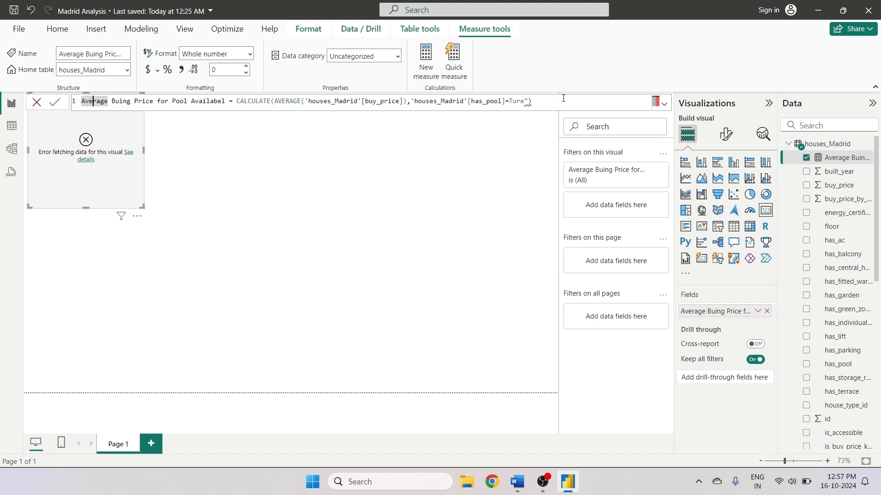
{"action": "left_click", "coordinate": [529, 104]}
{"action": "key", "text": "BackSpace"}
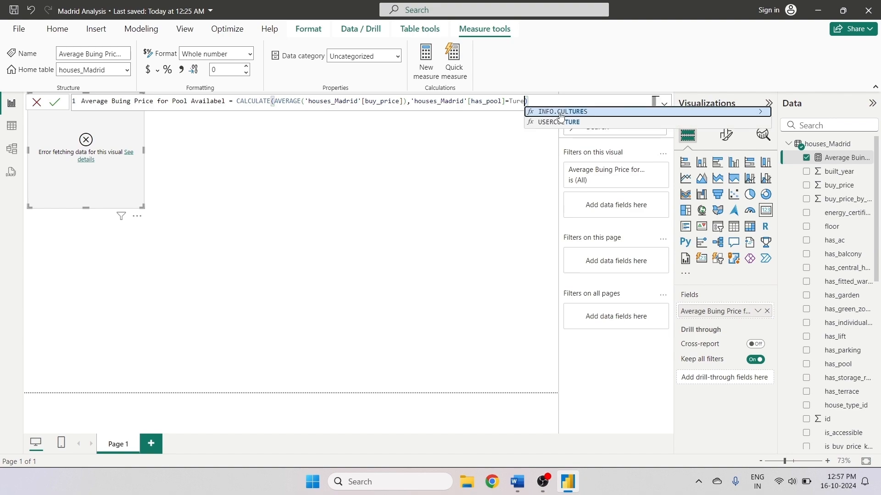
{"action": "type", "text": "("}
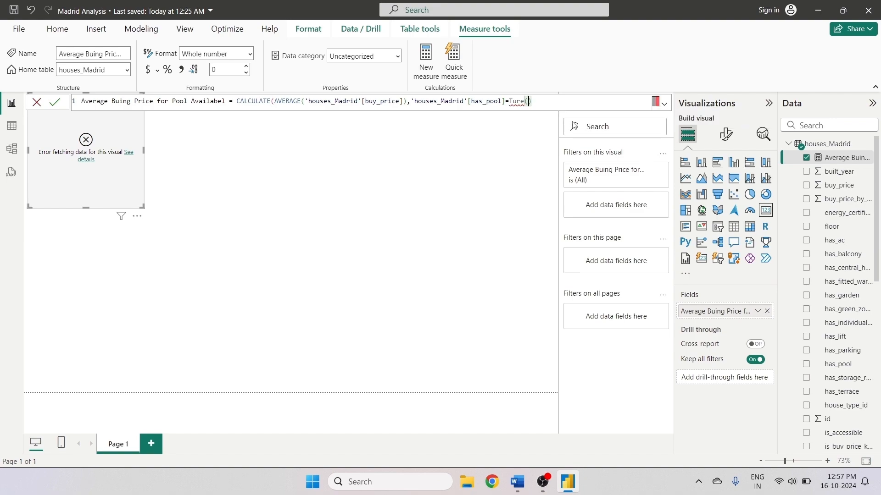
{"action": "double_click", "coordinate": [519, 102]}
{"action": "type", "text": "Tr"}
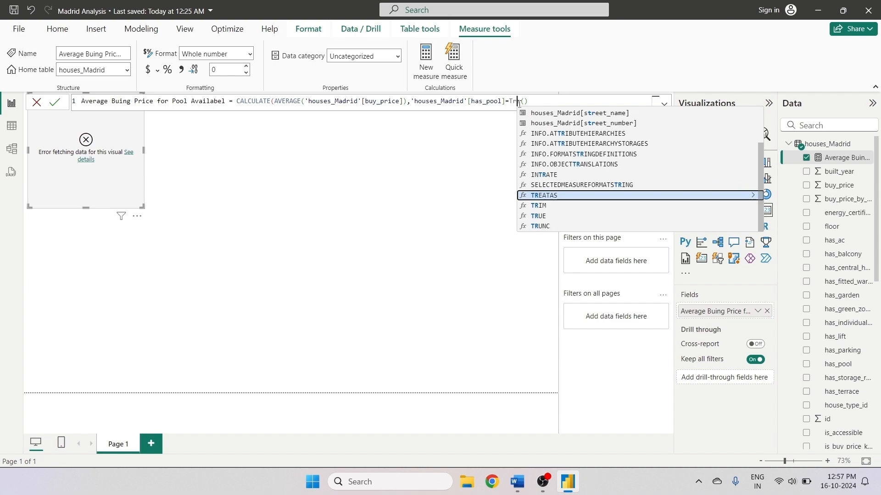
{"action": "type", "text": "ue"}
{"action": "left_click", "coordinate": [537, 111]}
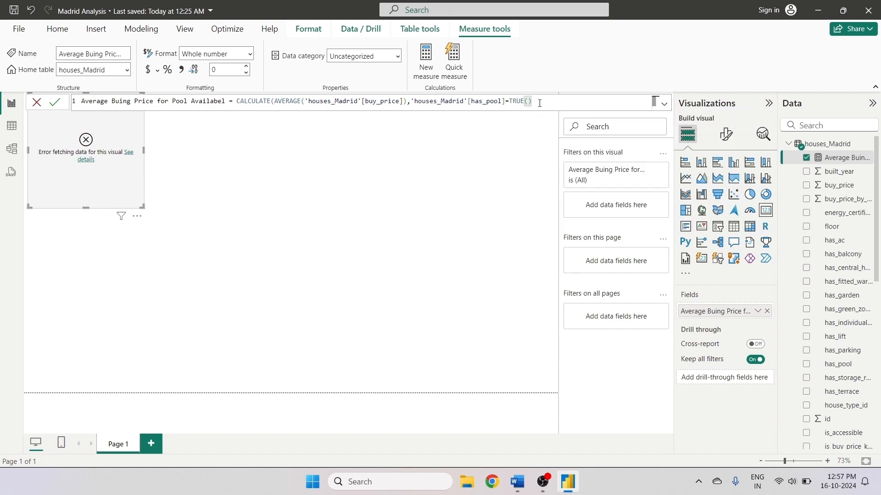
{"action": "type", "text": ")"}
{"action": "key", "text": "Return"}
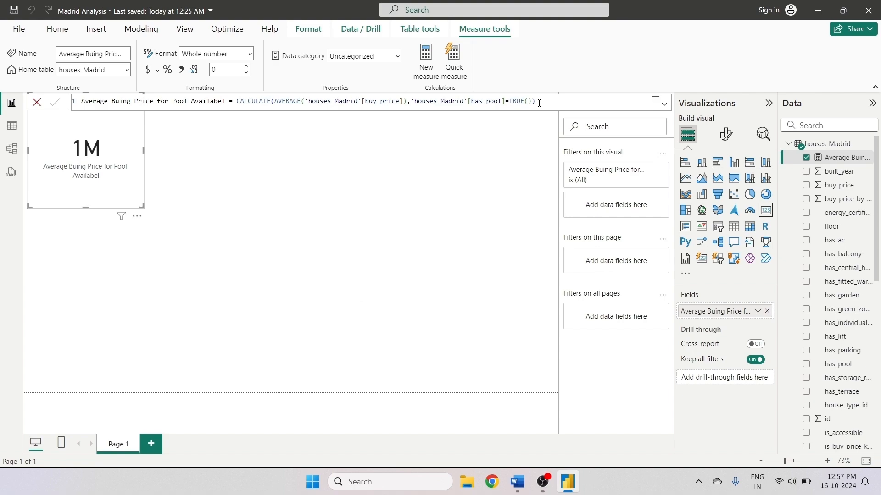
- Move the pool-price card visual toward the middle of the report canvas
{"action": "left_click_drag", "start_coordinate": [51, 142], "coordinate": [60, 190]}
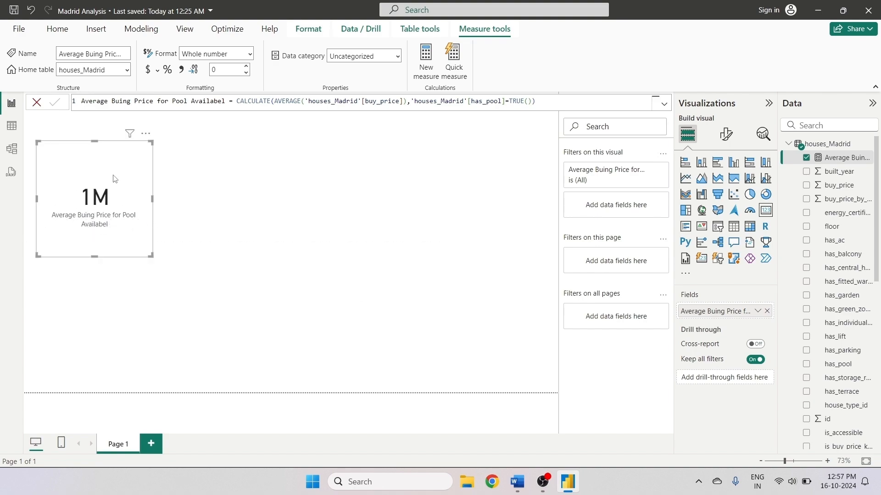
{"action": "left_click_drag", "start_coordinate": [115, 179], "coordinate": [464, 156]}
{"action": "left_click", "coordinate": [216, 172]}
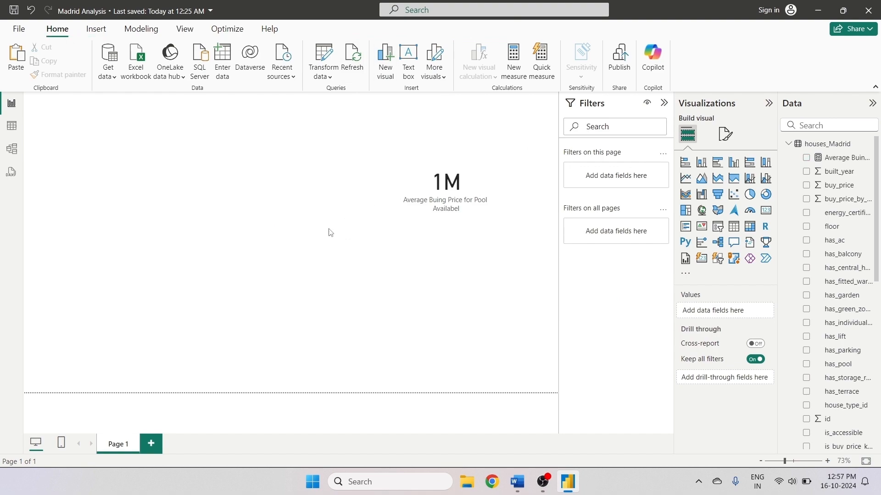
- Copy the pool measure's full formula and paste it into a new measure
{"action": "left_click", "coordinate": [814, 165]}
{"action": "left_click", "coordinate": [547, 105]}
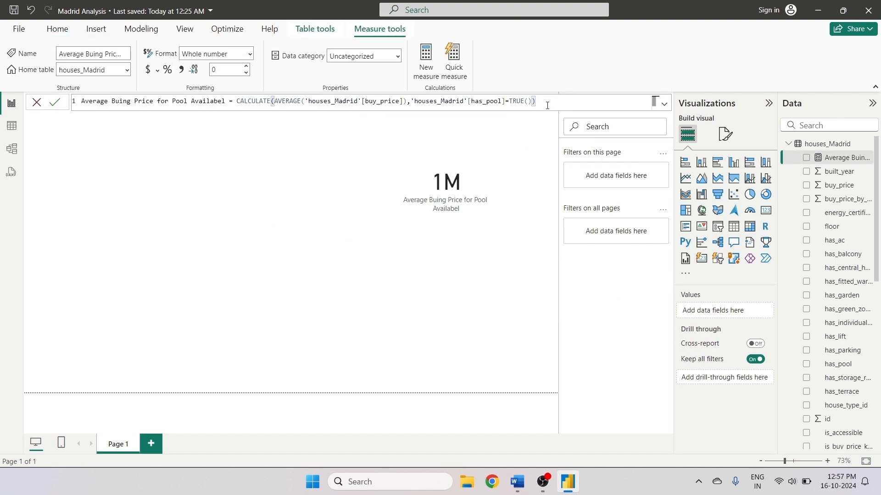
{"action": "key", "text": "ctrl+a"}
{"action": "key", "text": "ctrl+c"}
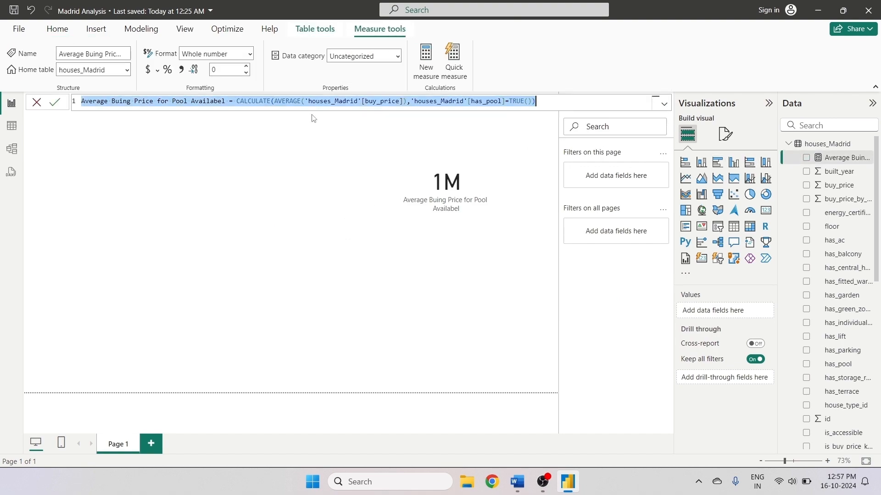
{"action": "left_click", "coordinate": [426, 63]}
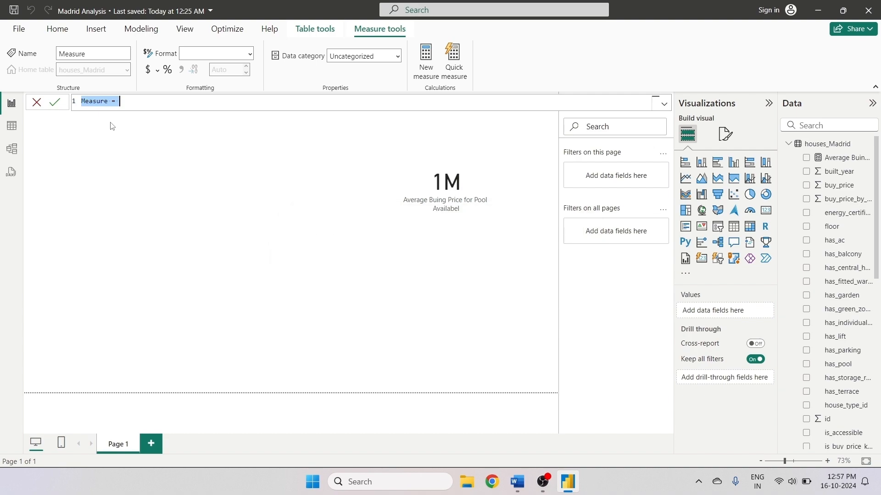
{"action": "key", "text": "ctrl+v"}
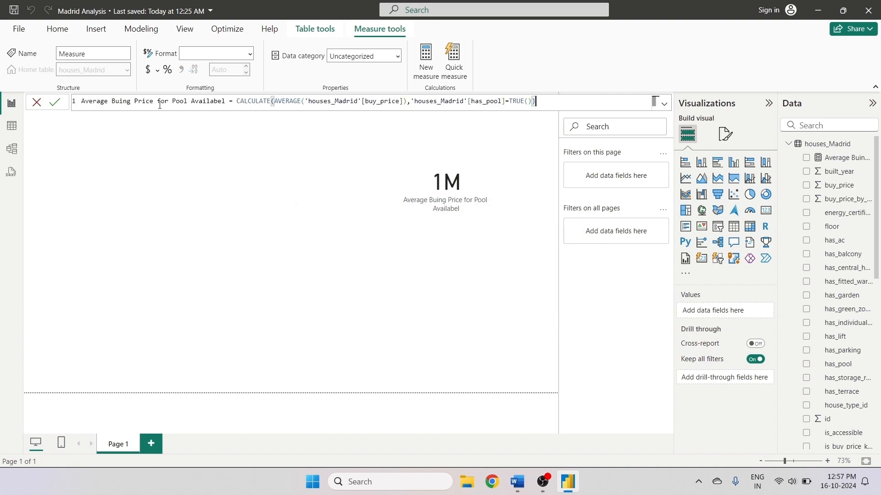
- Rename the new measure to "Average Buing Price for Pool Not Availabel"
{"action": "left_click", "coordinate": [189, 106]}
{"action": "type", "text": "Nor"}
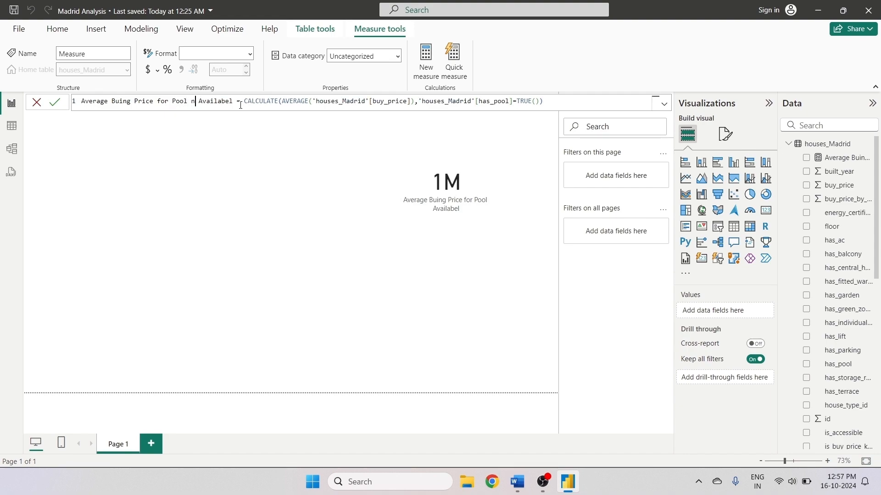
{"action": "key", "text": "BackSpace"}
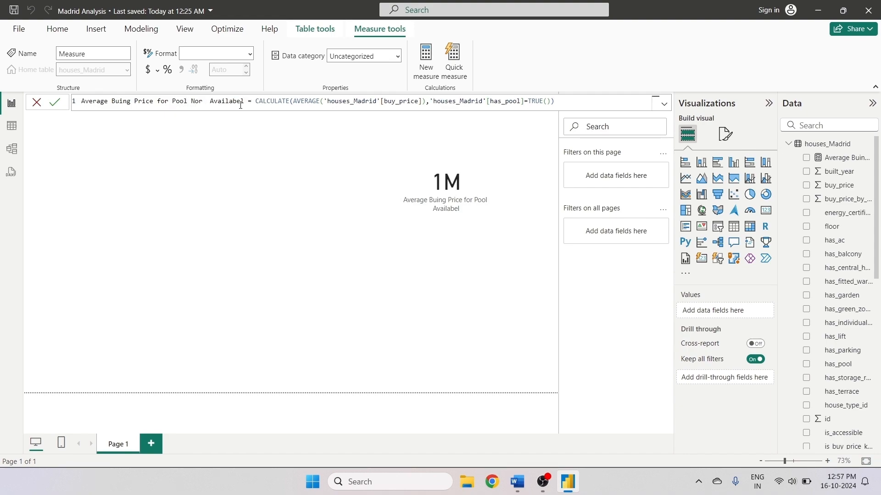
{"action": "type", "text": "t"}
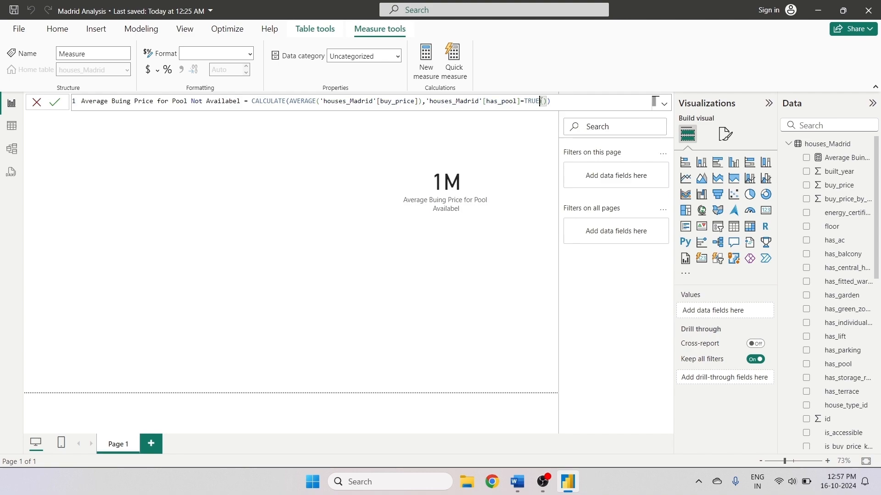
- Change the measure's filter to 'houses_Madrid'[has_pool]=FALSE() and commit the formula
{"action": "double_click", "coordinate": [533, 101]}
{"action": "key", "text": "BackSpace"}
{"action": "type", "text": "False"}
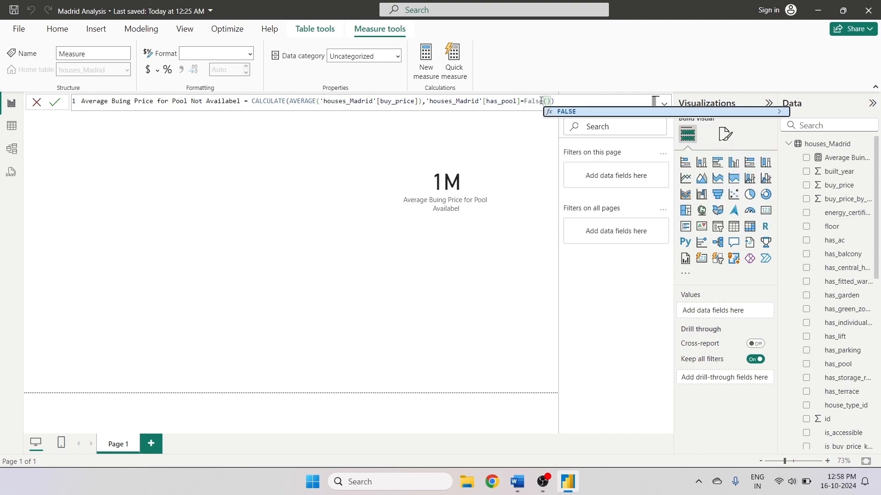
{"action": "key", "text": "Tab"}
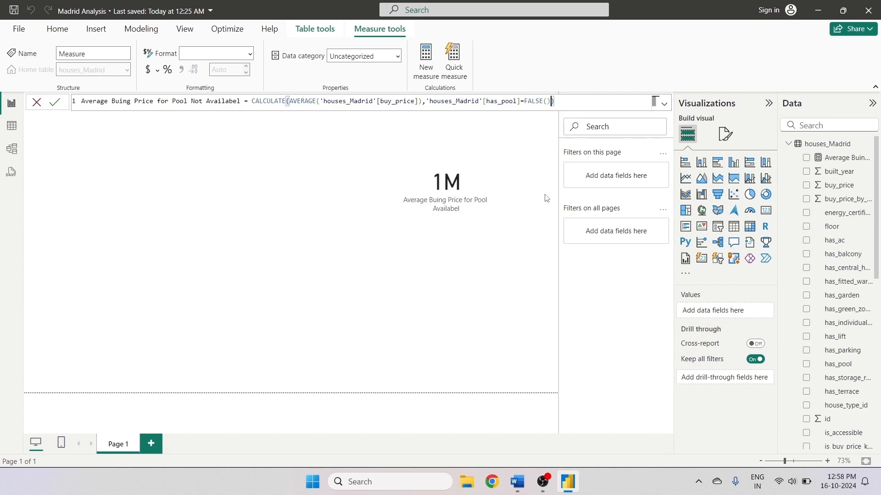
{"action": "left_click", "coordinate": [54, 102]}
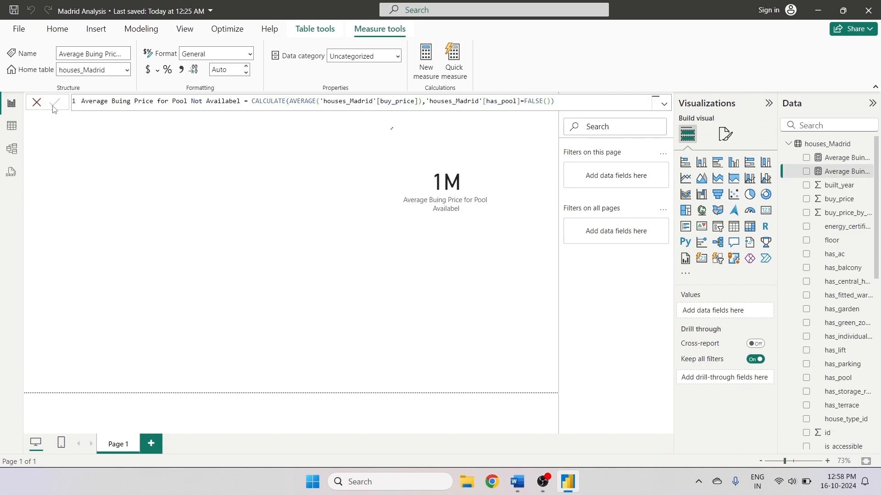
- Duplicate the pool card and swap its field to the "Pool Not Availabel" measure
{"action": "left_click", "coordinate": [448, 207]}
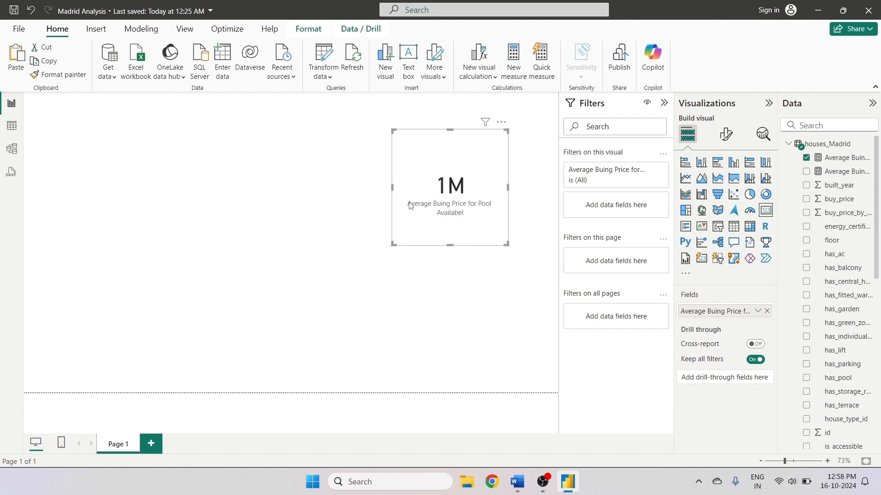
{"action": "left_click_drag", "start_coordinate": [410, 206], "coordinate": [220, 201]}
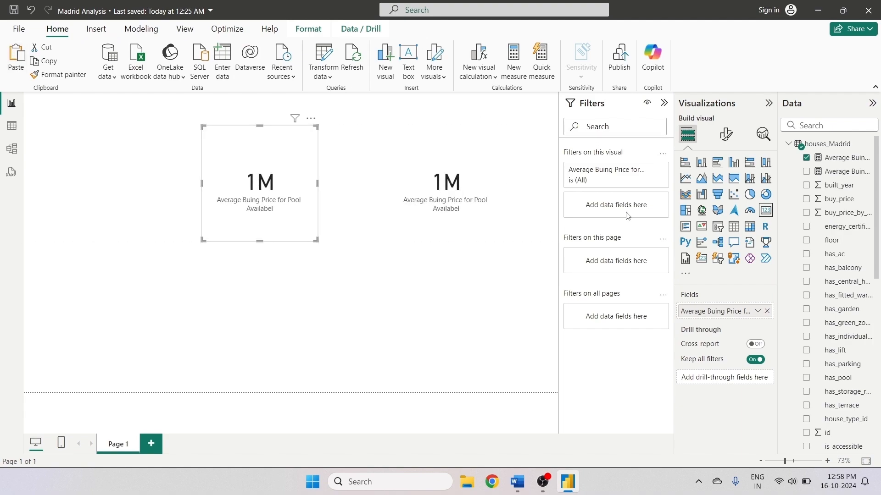
{"action": "left_click", "coordinate": [806, 158]}
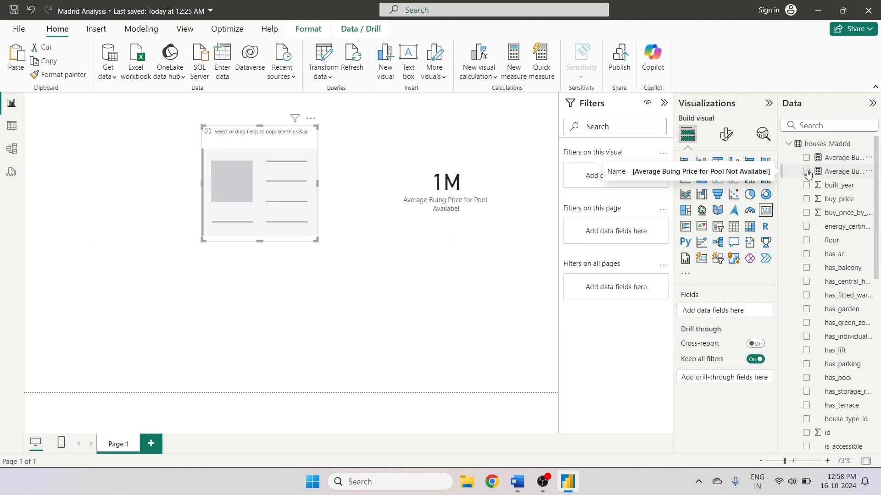
{"action": "left_click", "coordinate": [807, 173]}
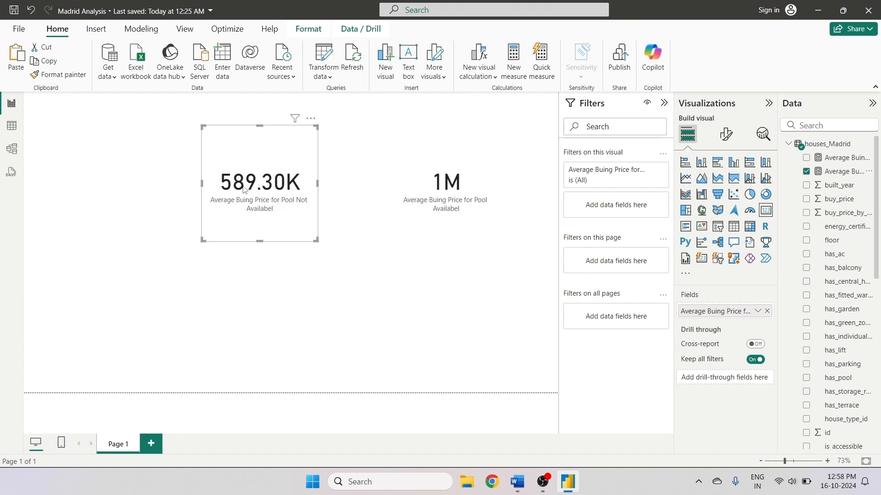
- Move the Pool Not Availabel card slightly to the right
{"action": "left_click_drag", "start_coordinate": [284, 164], "coordinate": [330, 155]}
{"action": "left_click", "coordinate": [419, 153]}
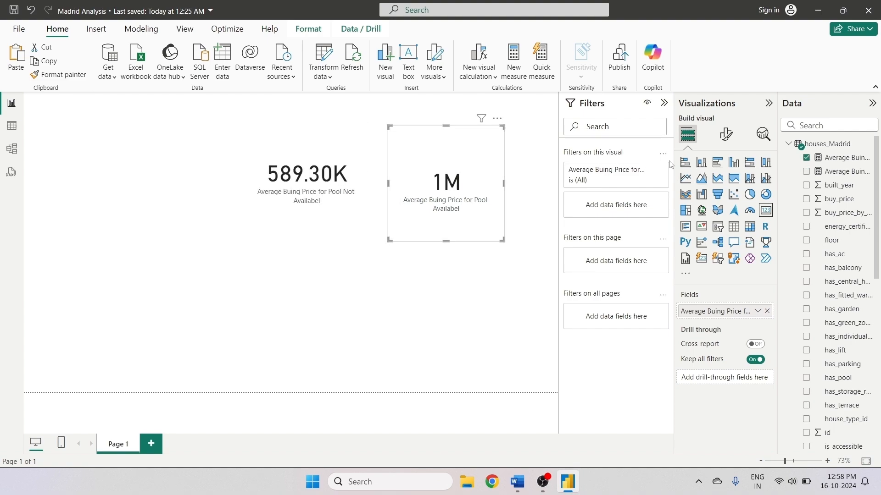
{"action": "left_click", "coordinate": [510, 63]}
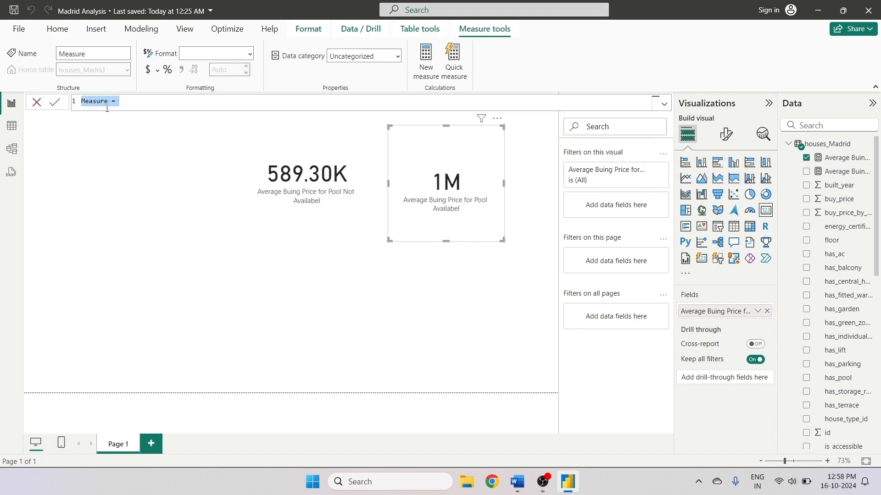
{"action": "left_click", "coordinate": [826, 144]}
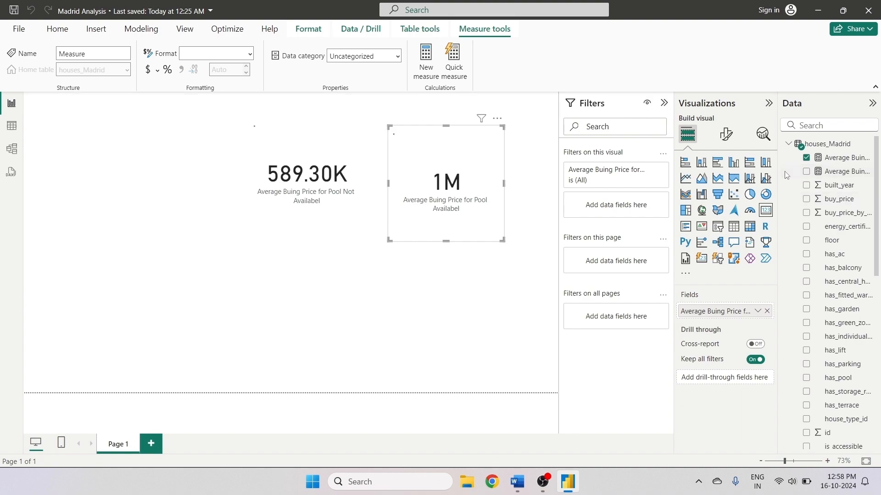
- Paste the Pool Not Availabel measure's formula into a new measure
{"action": "left_click", "coordinate": [797, 173]}
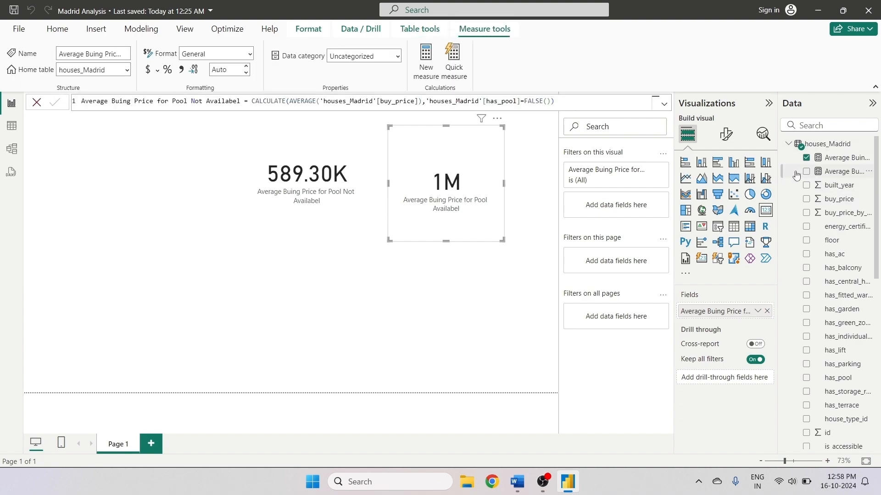
{"action": "left_click", "coordinate": [561, 103]}
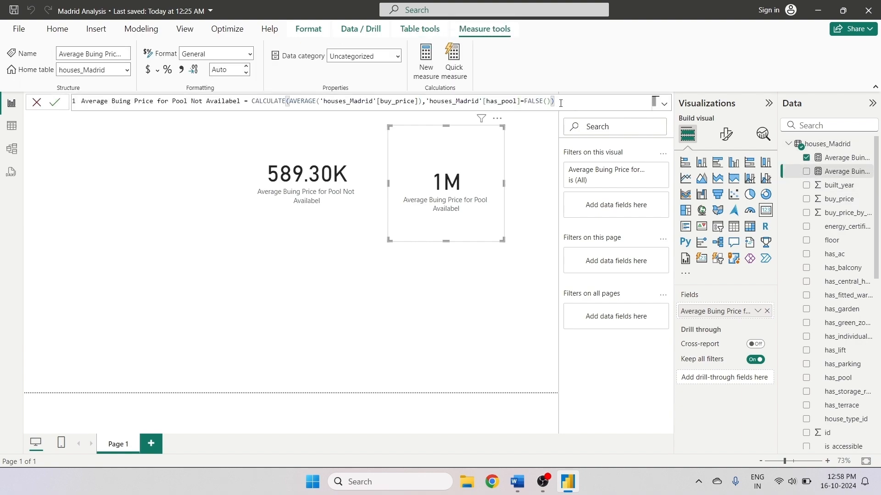
{"action": "key", "text": "ctrl+a"}
{"action": "key", "text": "ctrl+c"}
{"action": "left_click", "coordinate": [426, 58]}
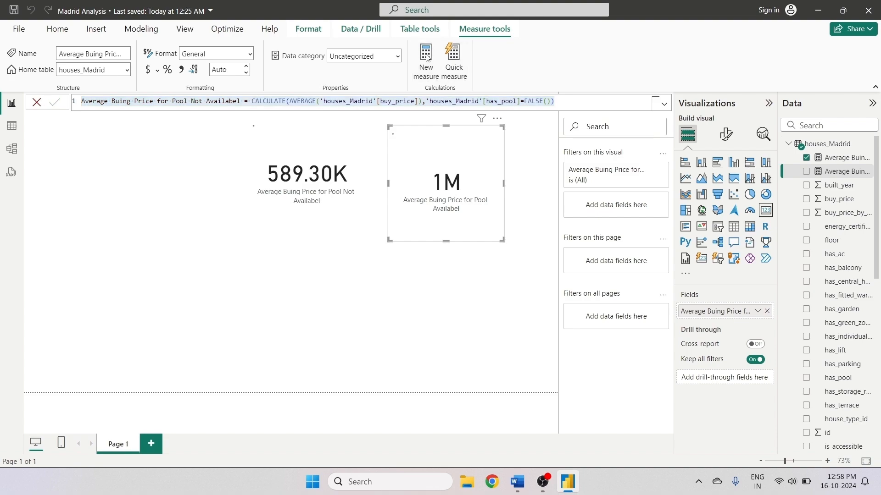
{"action": "key", "text": "ctrl+v"}
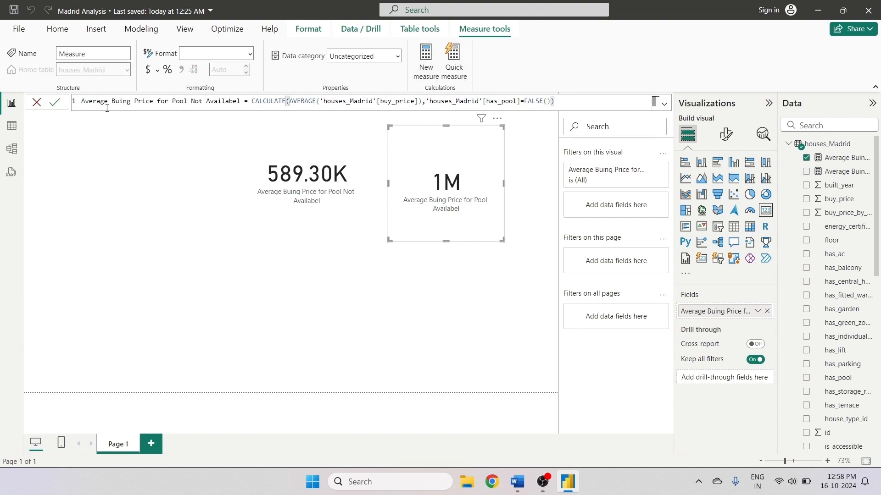
- Rename the new measure to "Average Buing Price for Garden Not Availabel"
{"action": "left_click", "coordinate": [188, 101]}
{"action": "key", "text": "BackSpace"}
{"action": "key", "text": "BackSpace"}
{"action": "key", "text": "BackSpace"}
{"action": "key", "text": "BackSpace"}
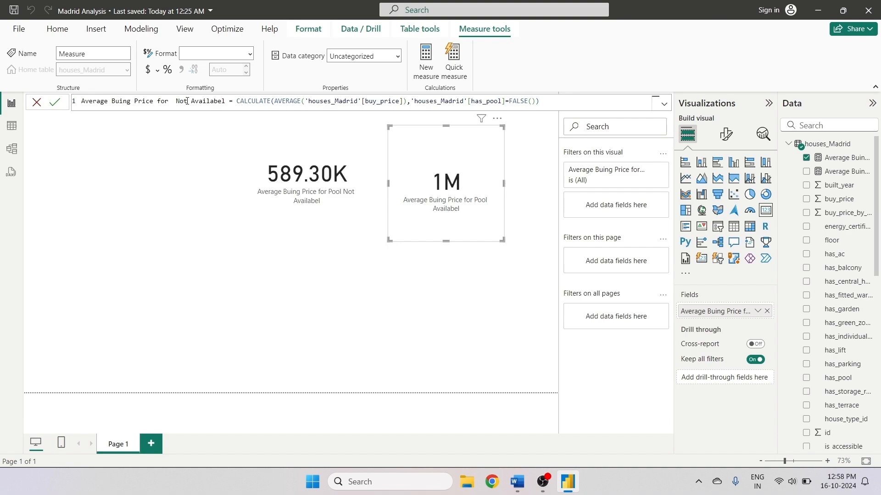
{"action": "type", "text": "Gerden"}
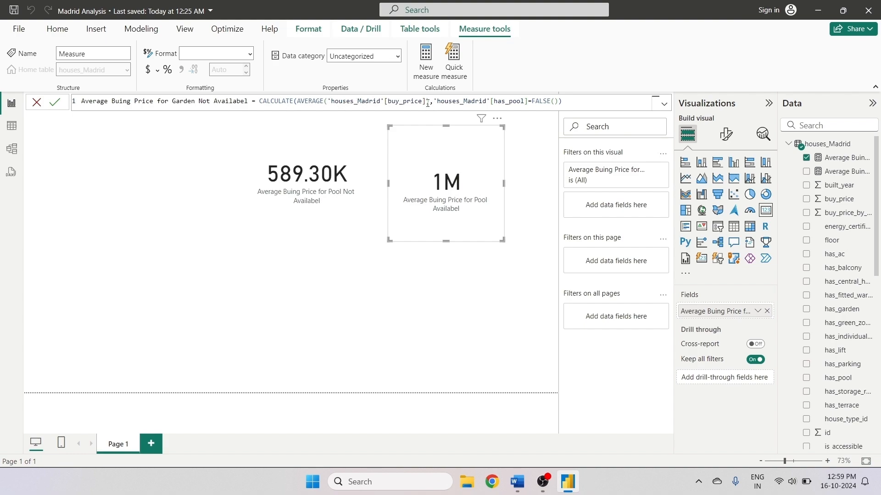
- Switch the filter column to 'houses_Madrid'[has_garden] and commit the measure
{"action": "left_click", "coordinate": [528, 102]}
{"action": "key", "text": "BackSpace"}
{"action": "key", "text": "BackSpace"}
{"action": "key", "text": "BackSpace"}
{"action": "key", "text": "BackSpace"}
{"action": "key", "text": "BackSpace"}
{"action": "key", "text": "BackSpace"}
{"action": "key", "text": "BackSpace"}
{"action": "key", "text": "BackSpace"}
{"action": "key", "text": "BackSpace"}
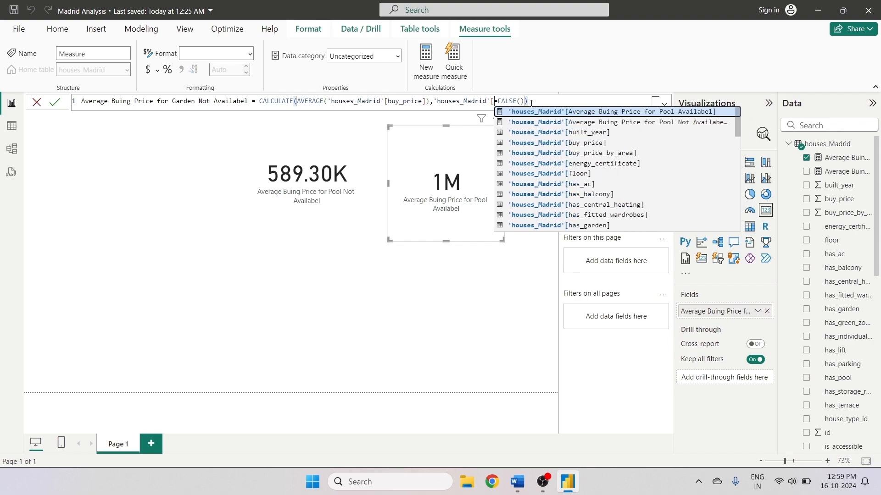
{"action": "type", "text": "has"}
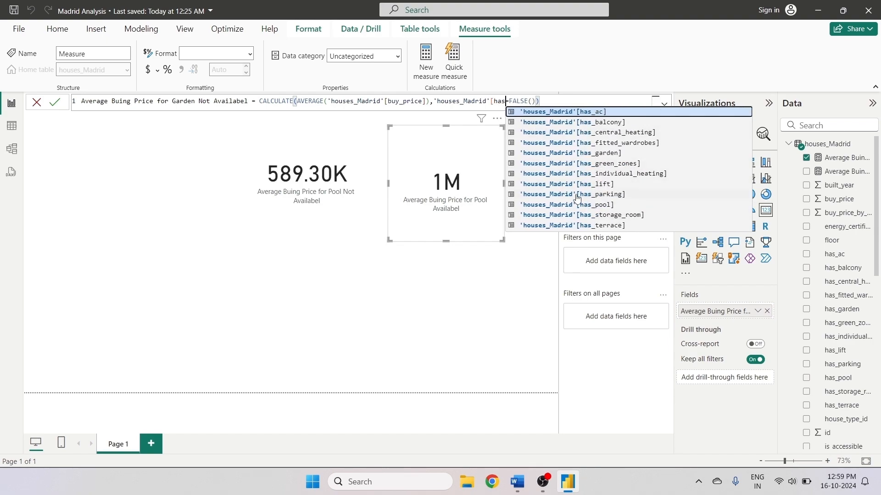
{"action": "type", "text": "_"}
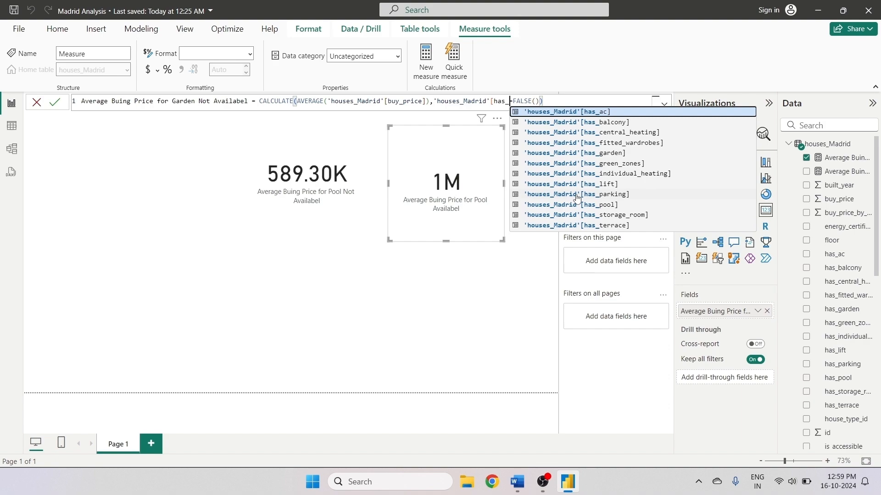
{"action": "type", "text": "ga"}
{"action": "left_click", "coordinate": [615, 113]}
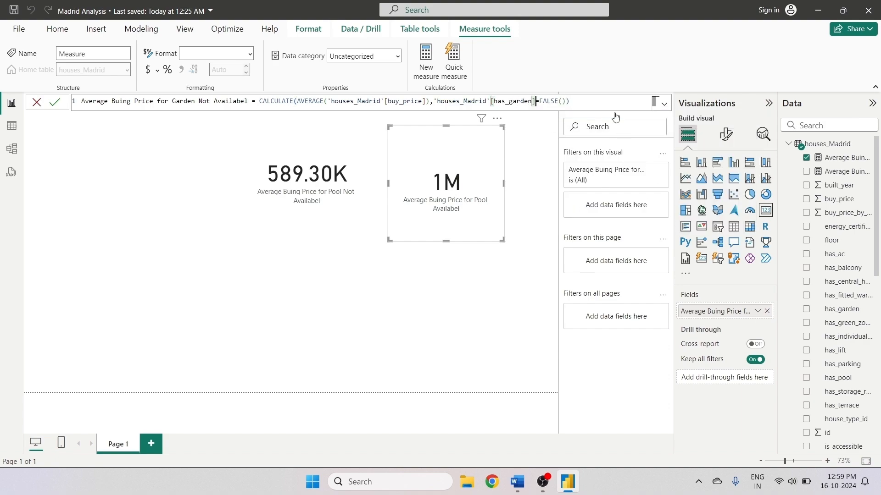
{"action": "left_click", "coordinate": [587, 105]}
{"action": "key", "text": "ctrl+a"}
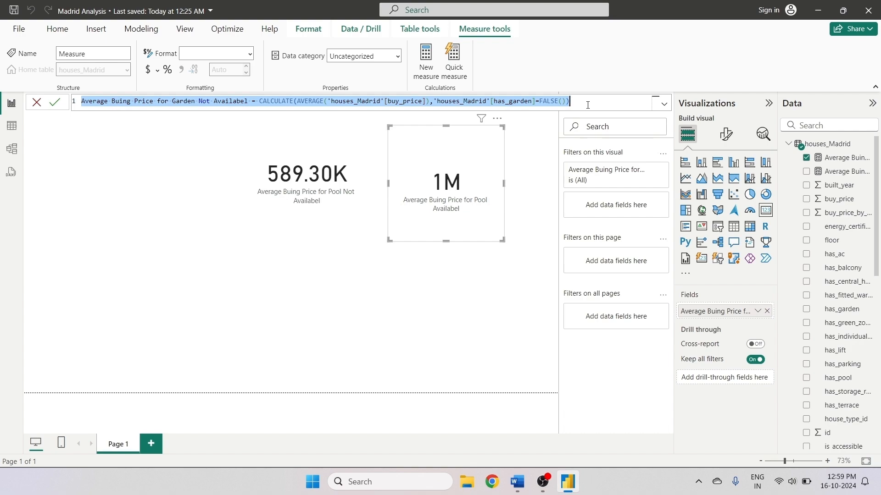
{"action": "key", "text": "Return"}
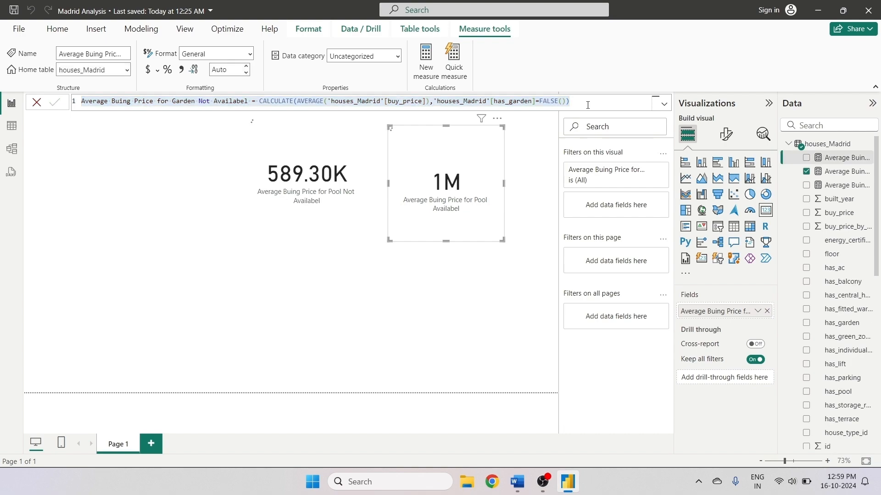
- Duplicate the Pool Not Availabel card and swap its field to the Garden Not Availabel measure
{"action": "left_click", "coordinate": [304, 185]}
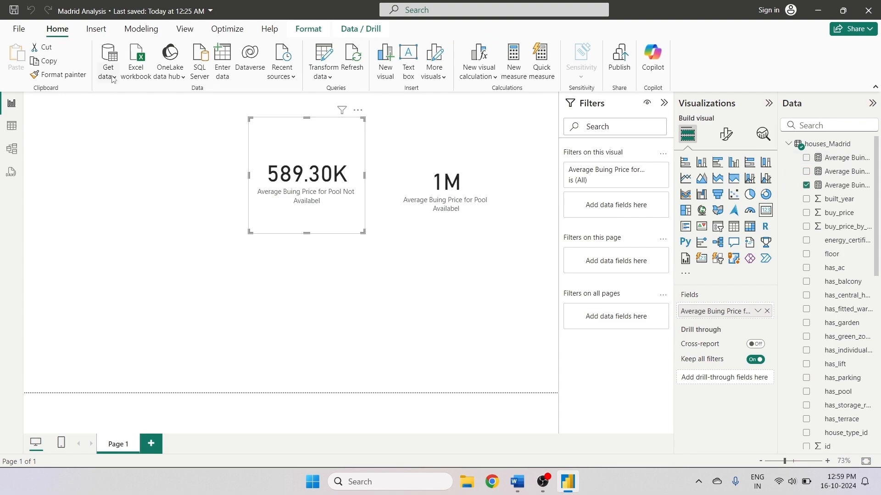
{"action": "left_click_drag", "start_coordinate": [255, 190], "coordinate": [81, 244]}
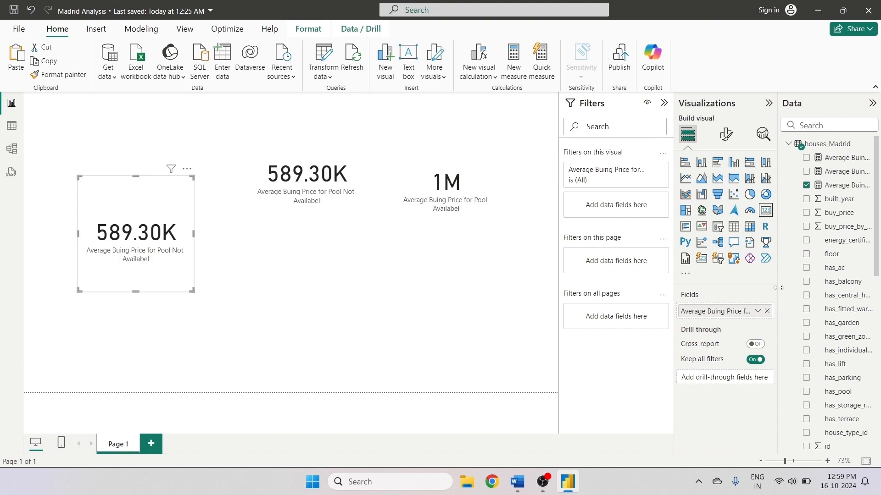
{"action": "left_click_drag", "start_coordinate": [778, 287], "coordinate": [734, 287]}
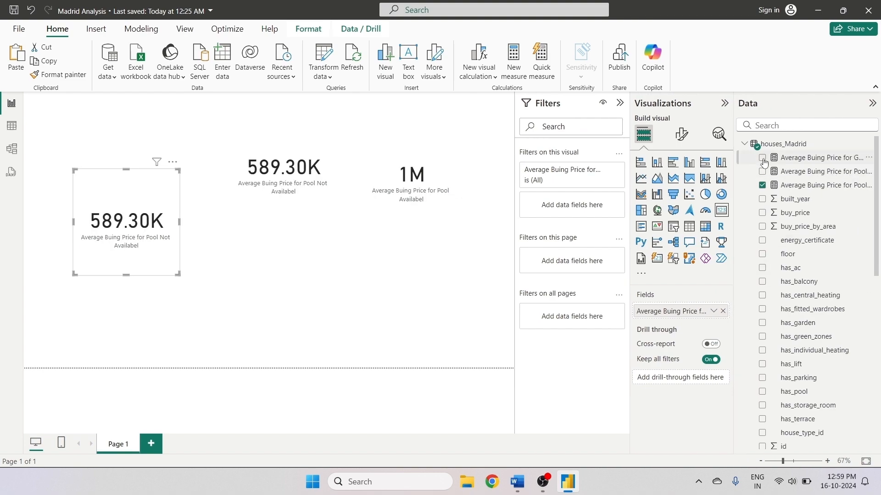
{"action": "left_click", "coordinate": [723, 311]}
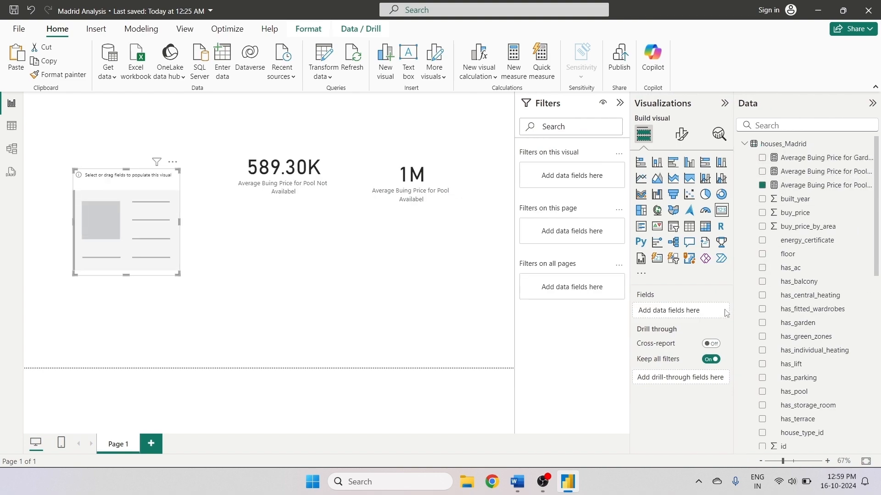
{"action": "left_click", "coordinate": [762, 158]}
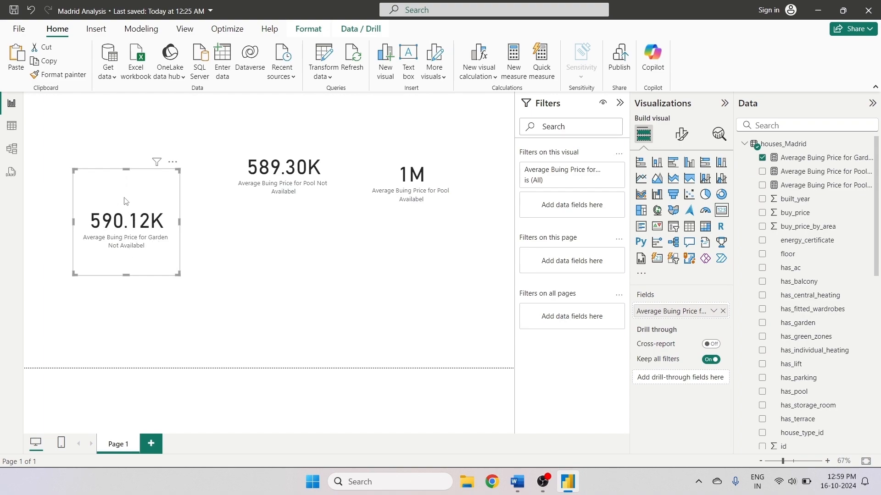
- Rearrange the cards, putting the pool card top-left and the garden card below the others
{"action": "left_click_drag", "start_coordinate": [126, 201], "coordinate": [297, 244]}
{"action": "left_click_drag", "start_coordinate": [405, 151], "coordinate": [116, 143]}
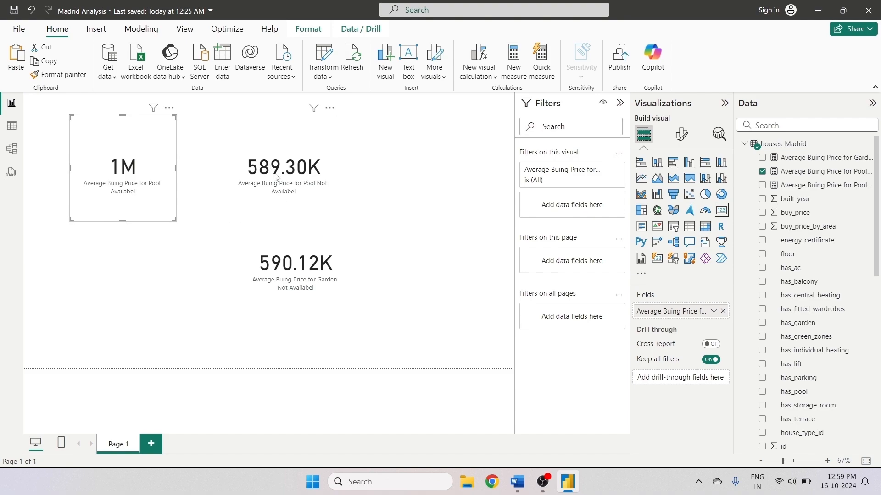
{"action": "left_click_drag", "start_coordinate": [301, 248], "coordinate": [277, 258]}
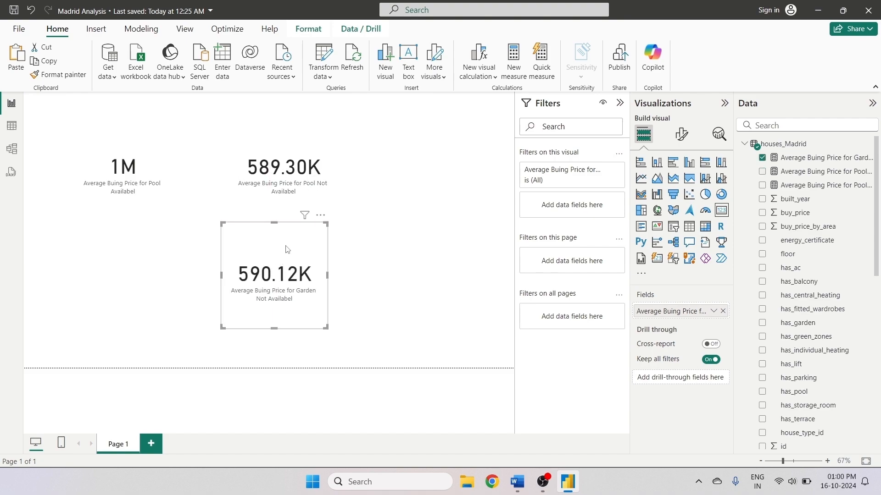
{"action": "left_click", "coordinate": [401, 228]}
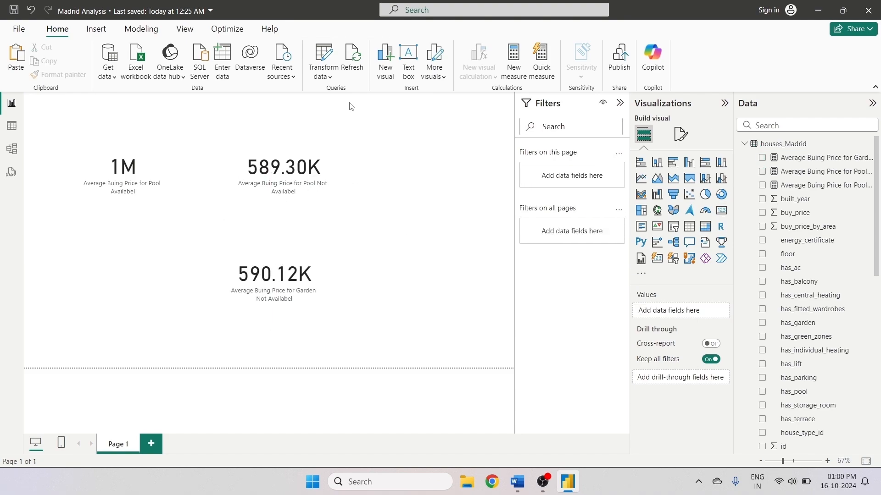
{"action": "left_click", "coordinate": [507, 57]}
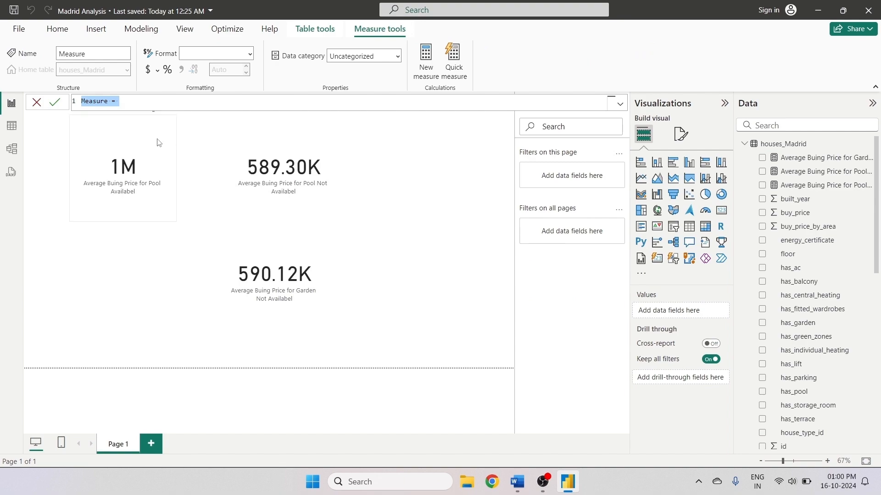
{"action": "left_click", "coordinate": [132, 97]}
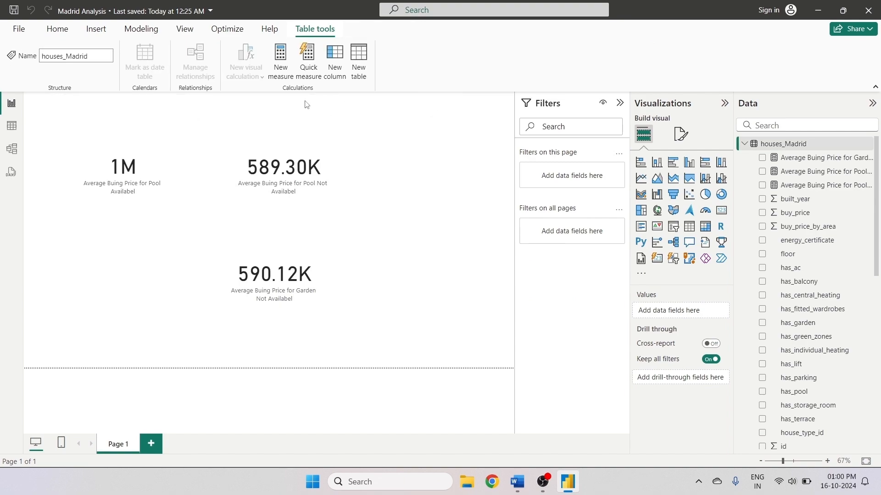
{"action": "left_click", "coordinate": [282, 68]}
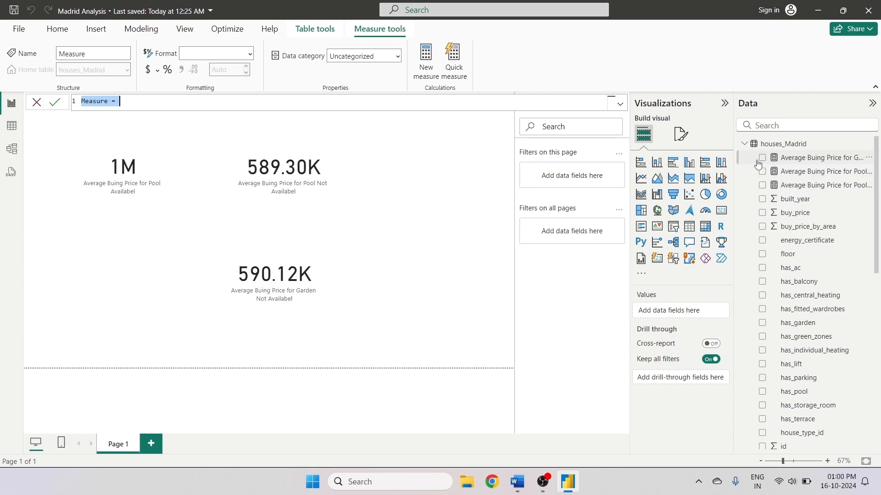
{"action": "key", "text": "Escape"}
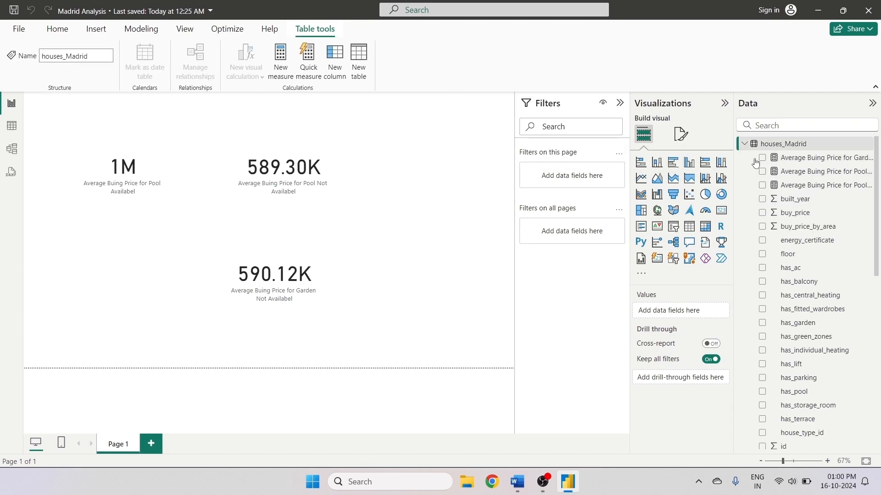
- Copy the Garden Not Availabel measure's formula and paste it into a new measure
{"action": "left_click", "coordinate": [742, 157]}
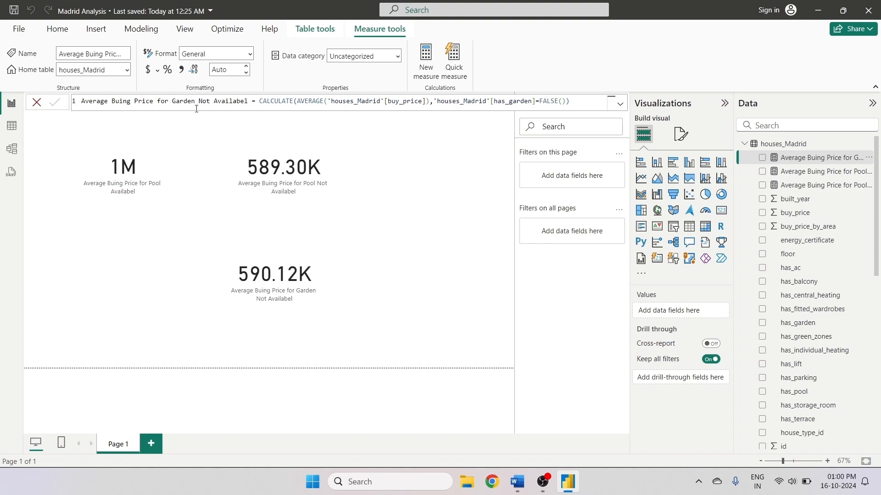
{"action": "left_click", "coordinate": [585, 105]}
{"action": "key", "text": "ctrl+a"}
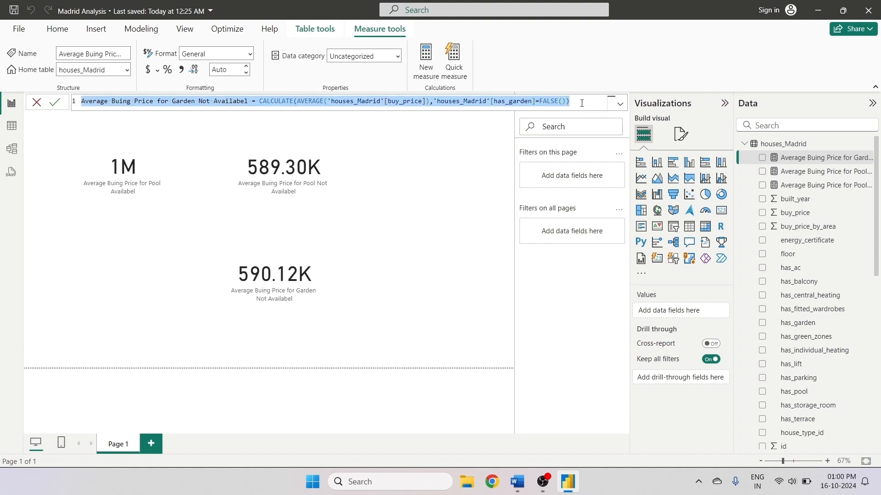
{"action": "key", "text": "ctrl+c"}
{"action": "left_click", "coordinate": [426, 60]}
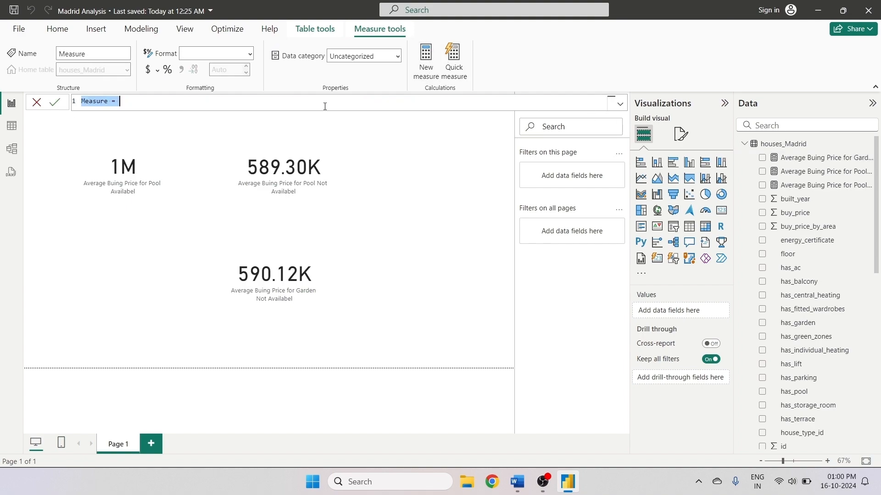
{"action": "key", "text": "ctrl+v"}
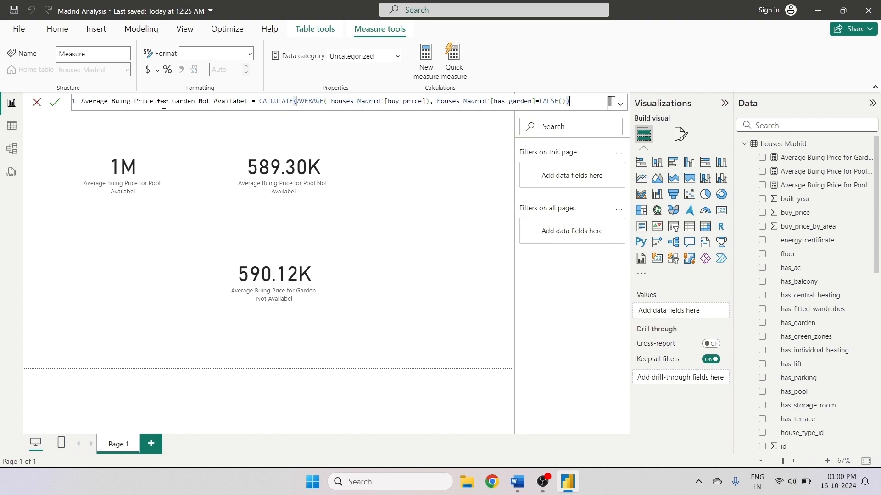
- Rename the new measure to "Average Buing Price for Garden Availabel"
{"action": "double_click", "coordinate": [209, 101]}
{"action": "key", "text": "BackSpace"}
{"action": "key", "text": "BackSpace"}
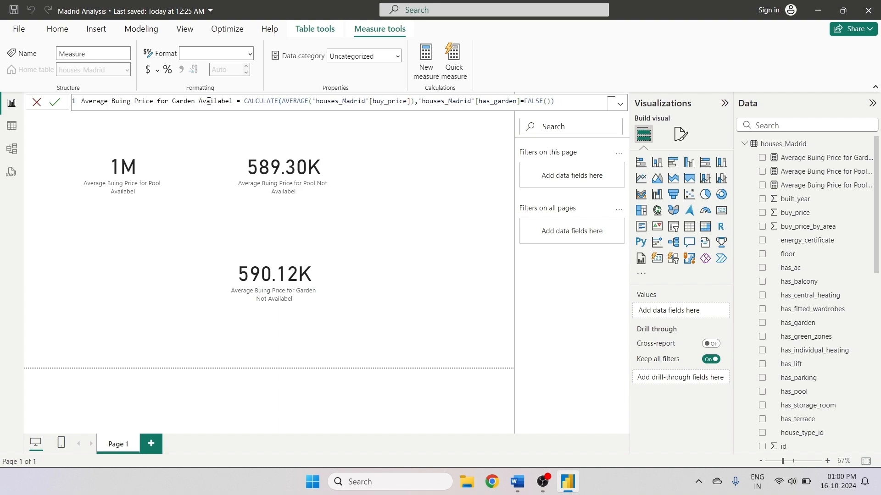
- Change the filter to 'houses_Madrid'[has_garden]=TRUE() and commit the measure
{"action": "left_click", "coordinate": [544, 102]}
{"action": "key", "text": "BackSpace"}
{"action": "key", "text": "BackSpace"}
{"action": "key", "text": "BackSpace"}
{"action": "key", "text": "BackSpace"}
{"action": "key", "text": "BackSpace"}
{"action": "type", "text": "True"}
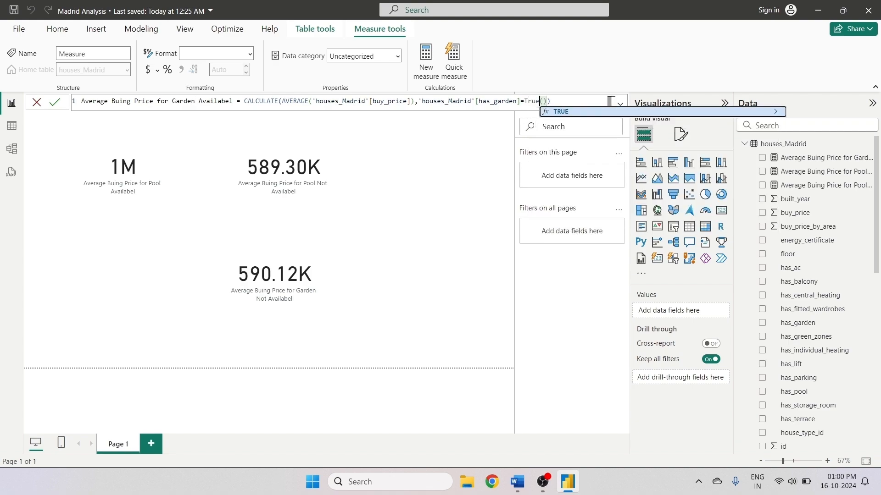
{"action": "left_click", "coordinate": [558, 112]}
{"action": "key", "text": "Return"}
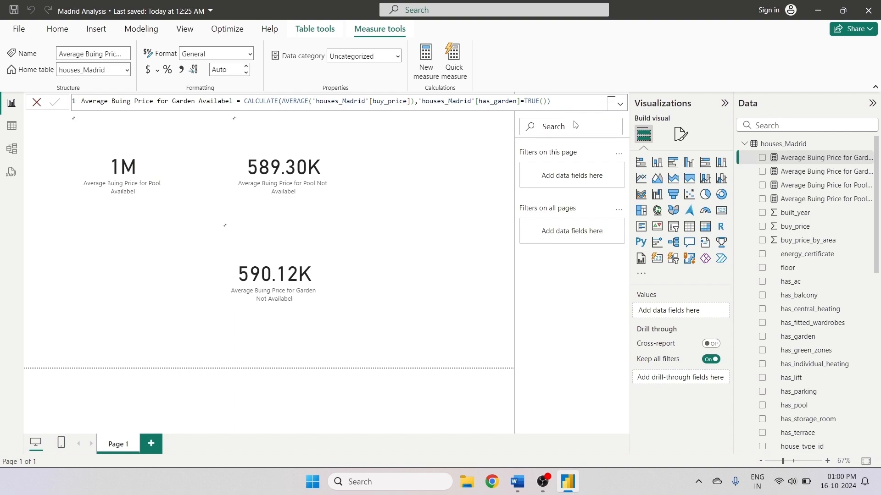
- Duplicate the Garden Not Availabel card and move the copy to the left side of the bottom row
{"action": "left_click", "coordinate": [762, 171]}
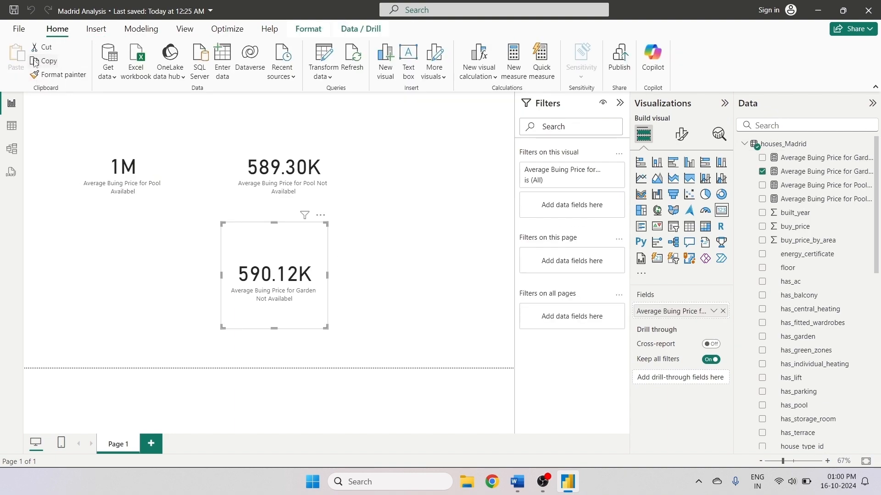
{"action": "left_click", "coordinate": [34, 62]}
{"action": "key", "text": "ctrl+v"}
{"action": "left_click_drag", "start_coordinate": [299, 274], "coordinate": [155, 274]}
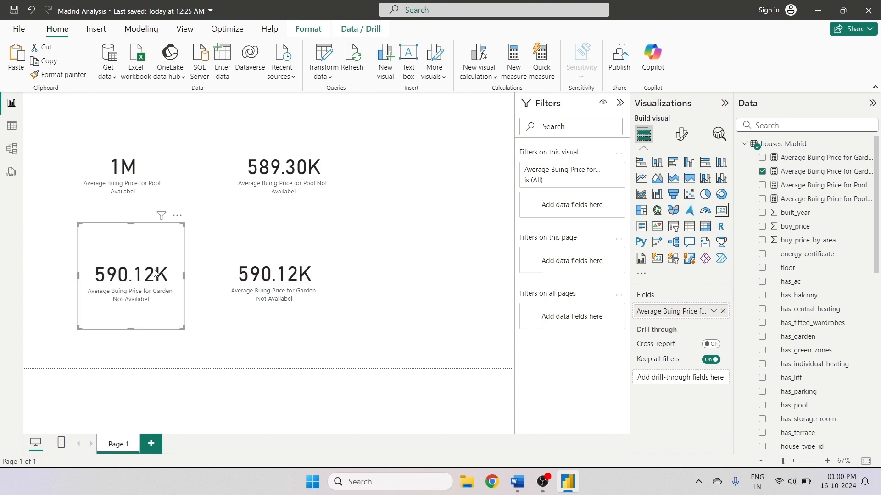
- Replace the copied card's field with the Average Buing Price for Garden Availabel measure
{"action": "left_click", "coordinate": [722, 311]}
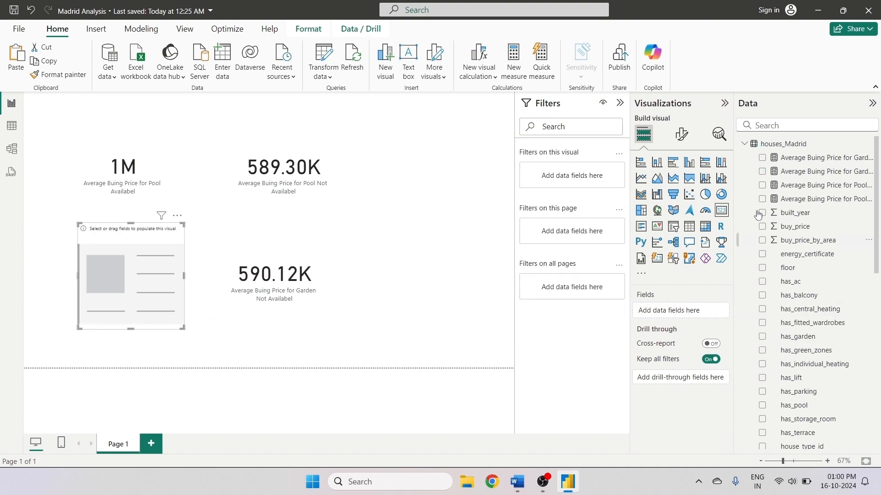
{"action": "left_click", "coordinate": [763, 157]}
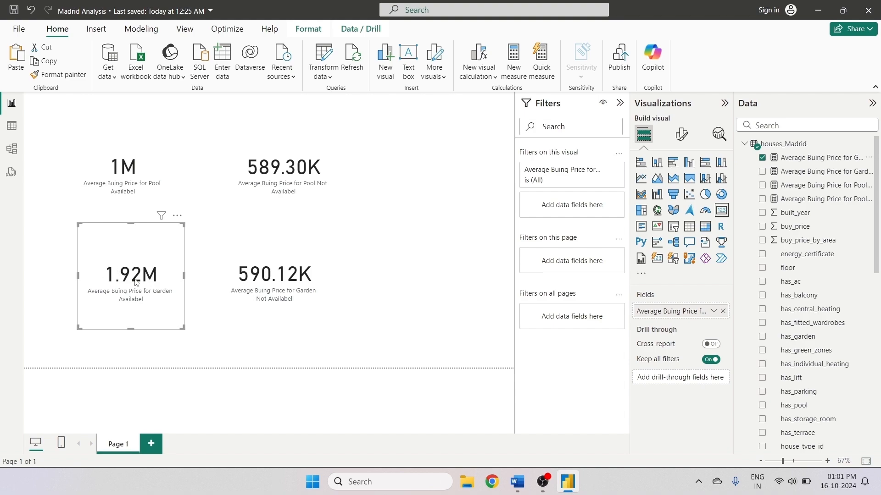
{"action": "left_click", "coordinate": [457, 249]}
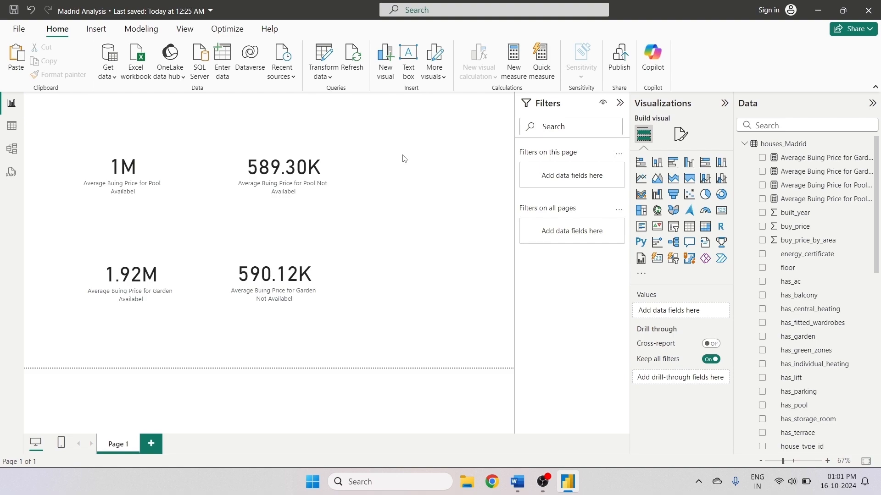
- Create a new measure and paste in the Garden Availabel measure's formula
{"action": "left_click", "coordinate": [514, 61]}
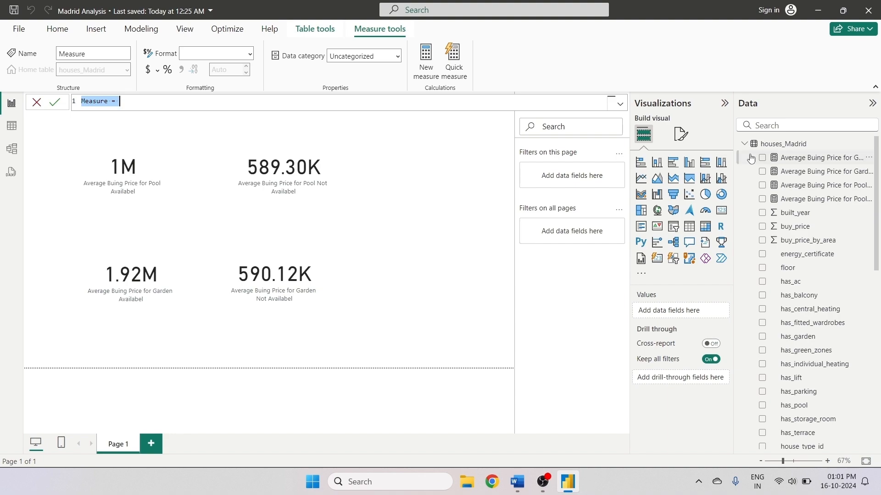
{"action": "key", "text": "Escape"}
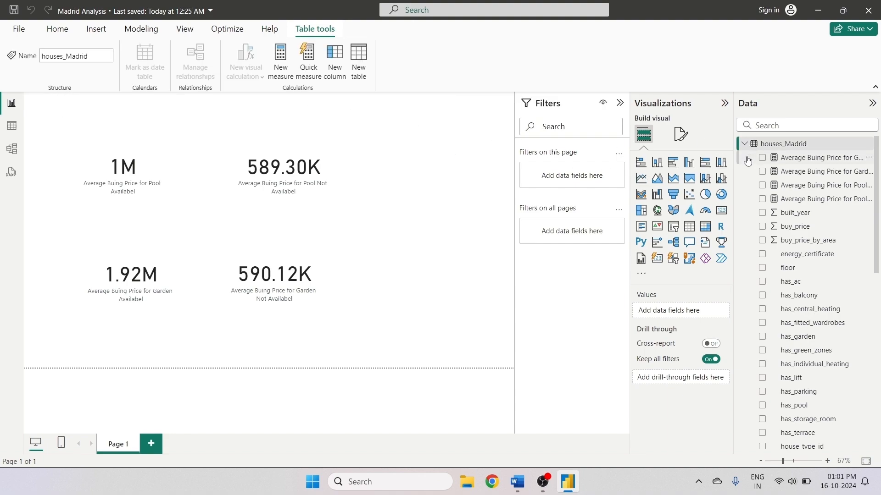
{"action": "left_click", "coordinate": [750, 158]}
{"action": "left_click", "coordinate": [578, 101]}
{"action": "key", "text": "ctrl+a"}
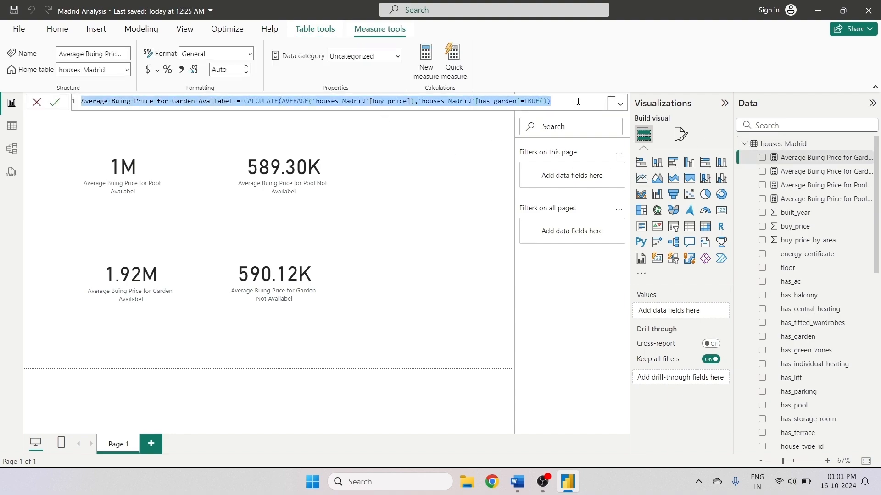
{"action": "left_click", "coordinate": [438, 57]}
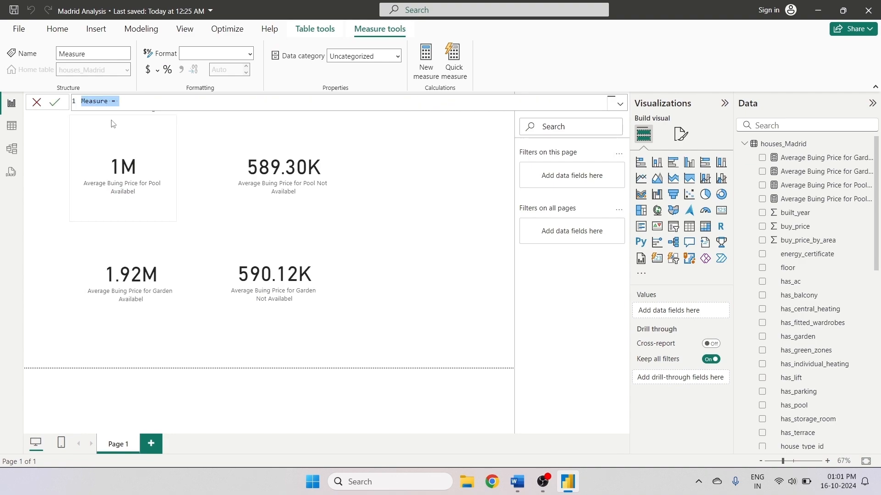
{"action": "key", "text": "ctrl+v"}
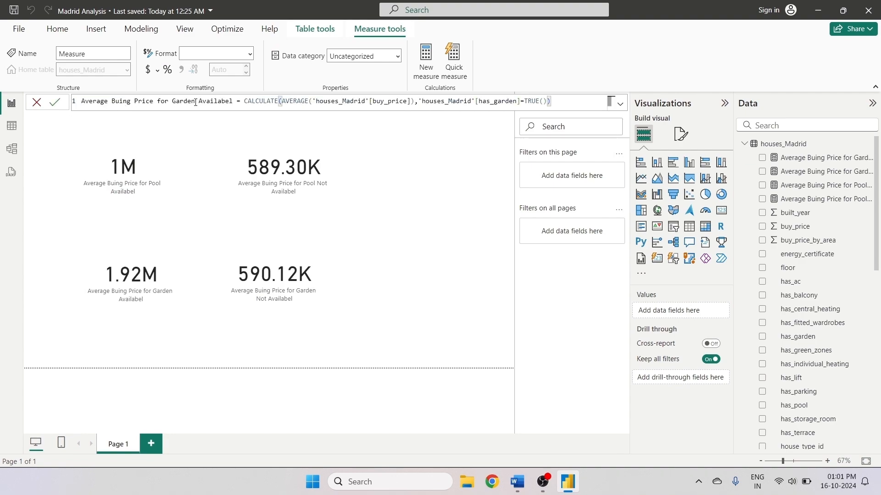
- Rename the new measure to "Average Buing Price for Both(Garden / Pool) Availabel"
{"action": "left_click_drag", "start_coordinate": [195, 102], "coordinate": [172, 101]}
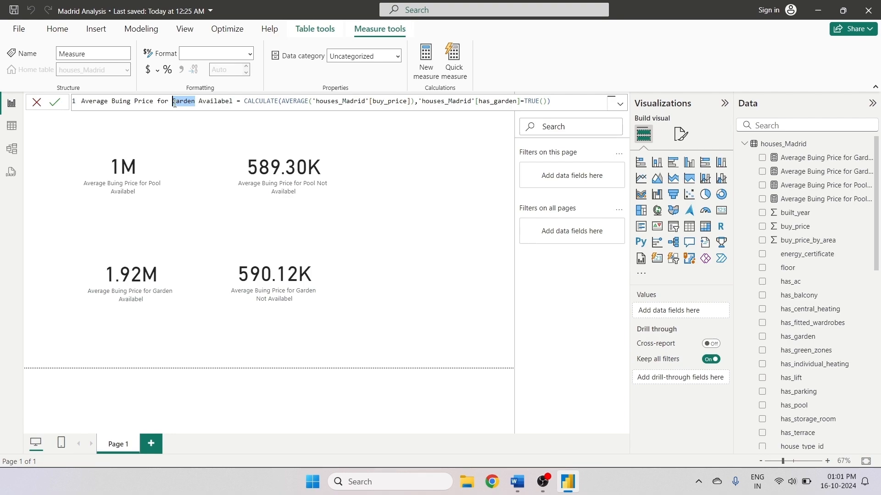
{"action": "type", "text": "Both"}
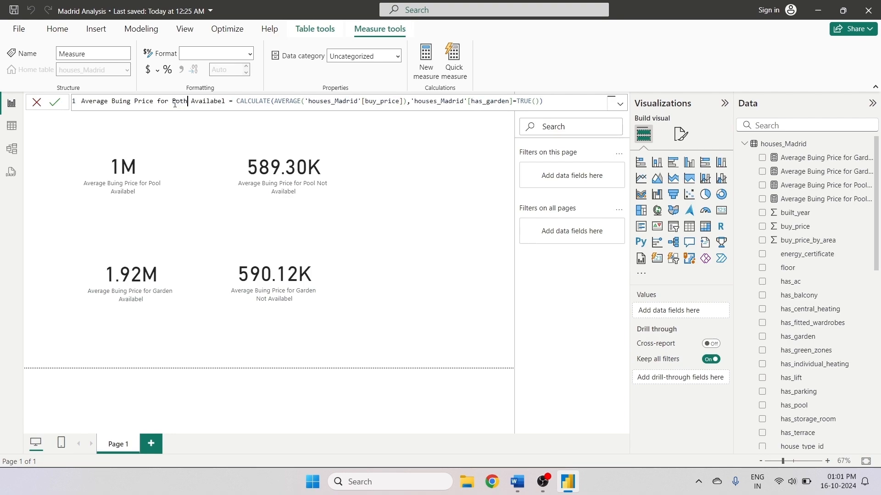
{"action": "type", "text": "("}
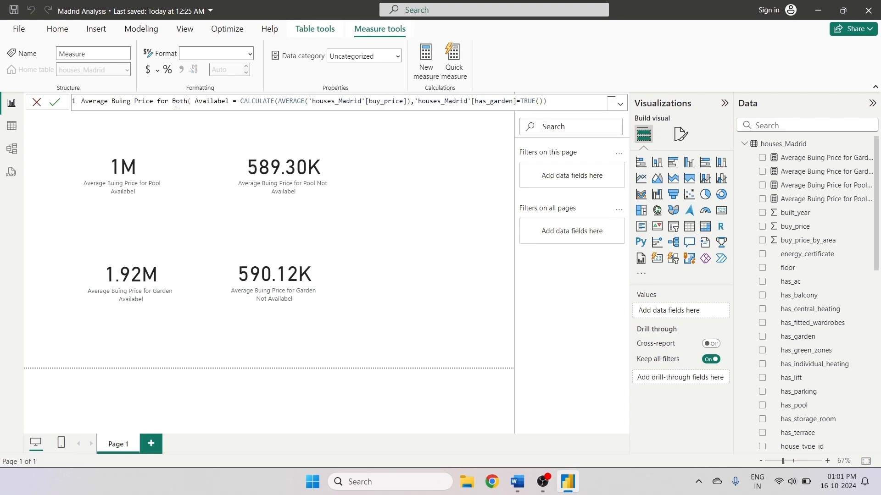
{"action": "type", "text": "Gardd"}
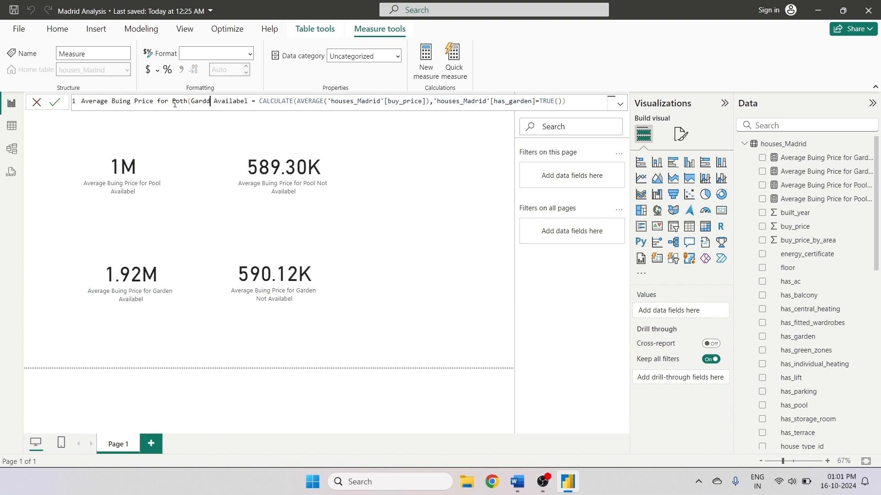
{"action": "key", "text": "BackSpace"}
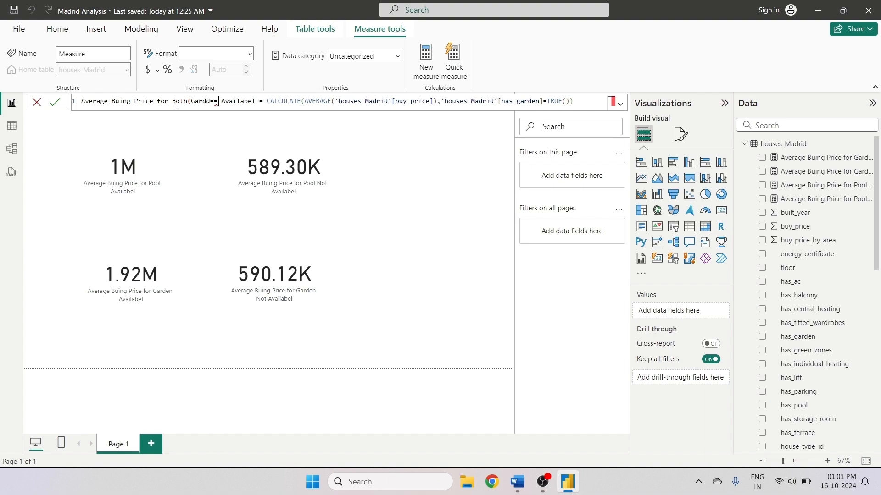
{"action": "type", "text": "en /"}
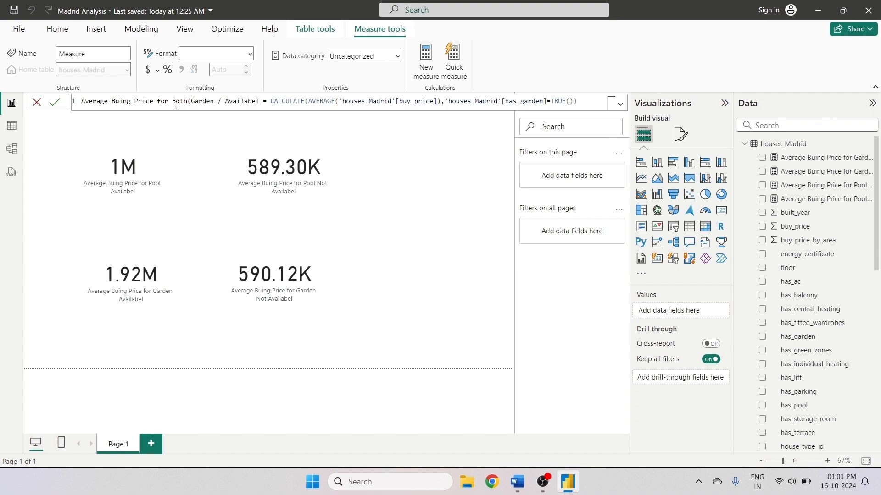
{"action": "type", "text": " Pool"}
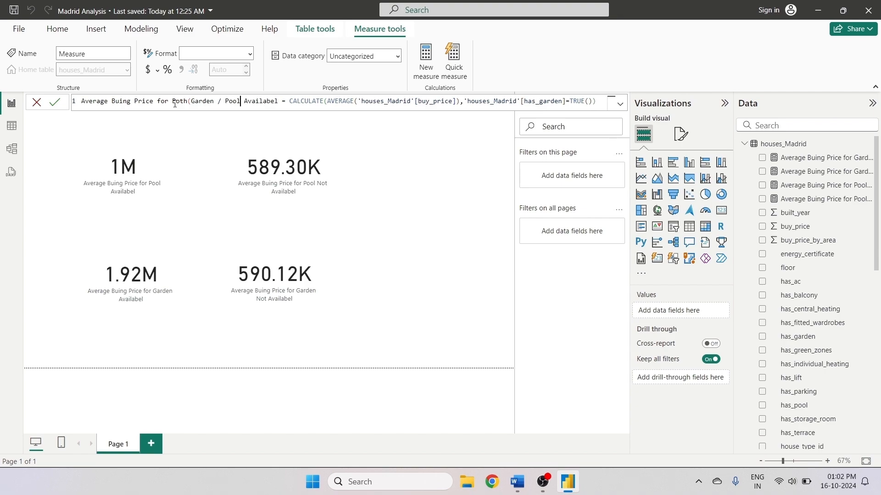
{"action": "type", "text": ")"}
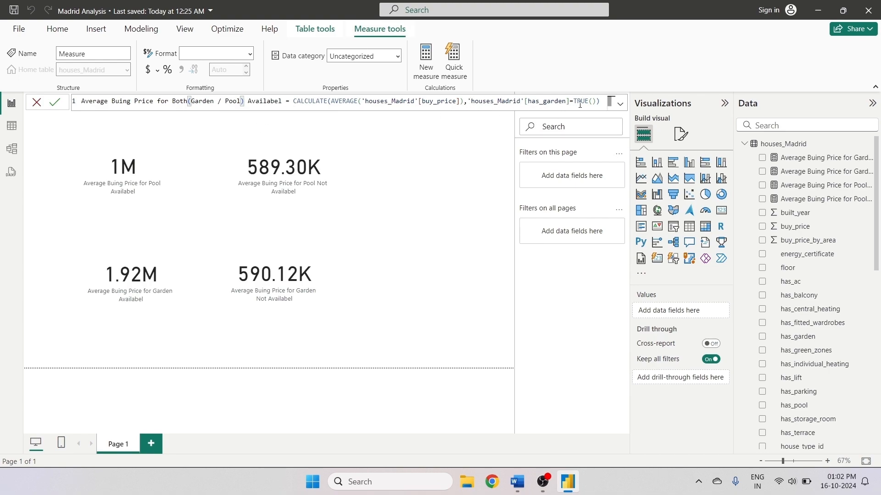
- Add the filter houses_Madrid[has_pool]=True() to the CALCULATE and commit the measure
{"action": "left_click", "coordinate": [594, 103]}
{"action": "type", "text": ","}
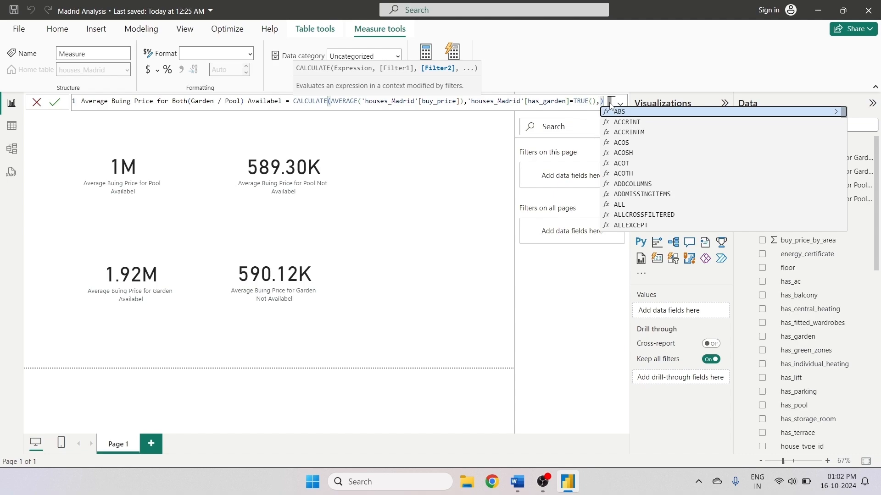
{"action": "type", "text": "poo"}
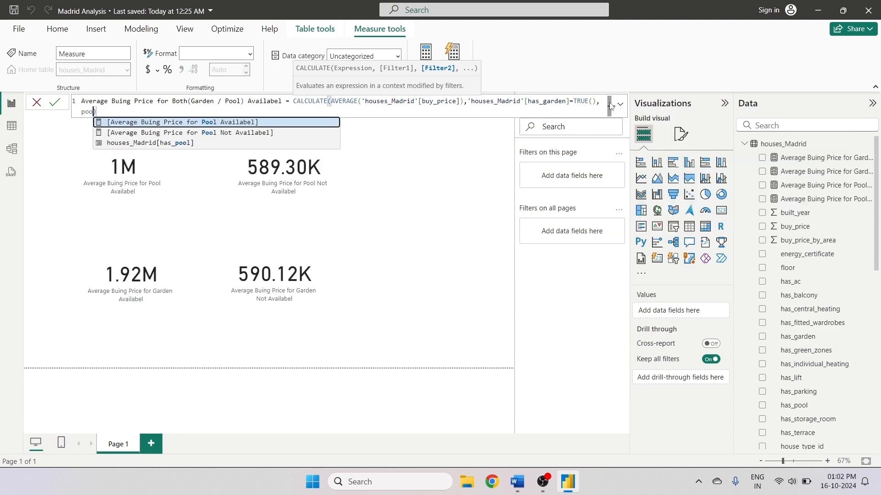
{"action": "left_click", "coordinate": [165, 143]}
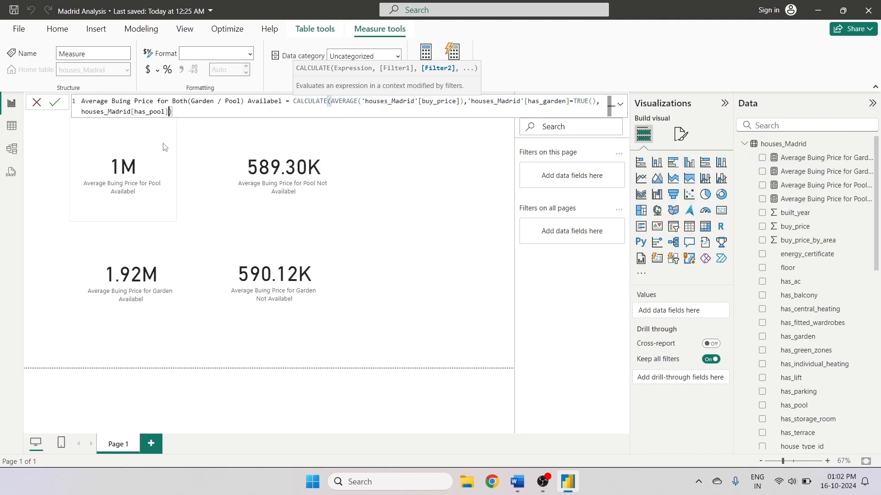
{"action": "type", "text": "=True("}
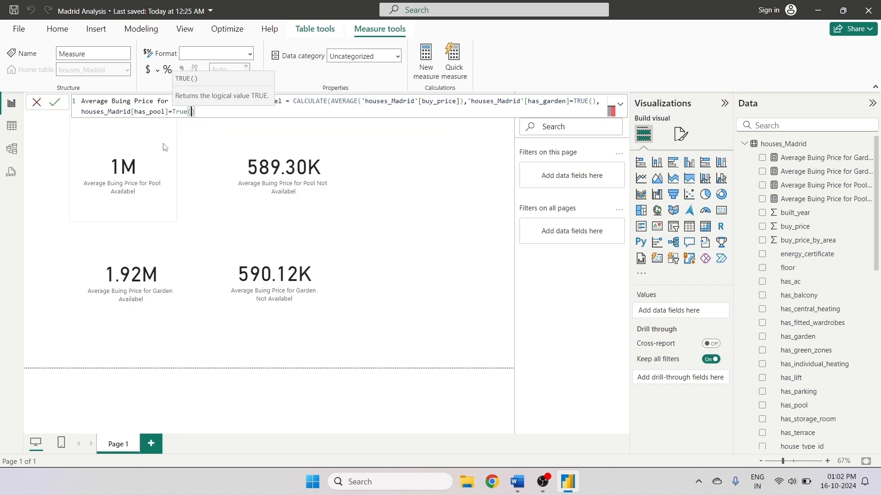
{"action": "type", "text": ")"}
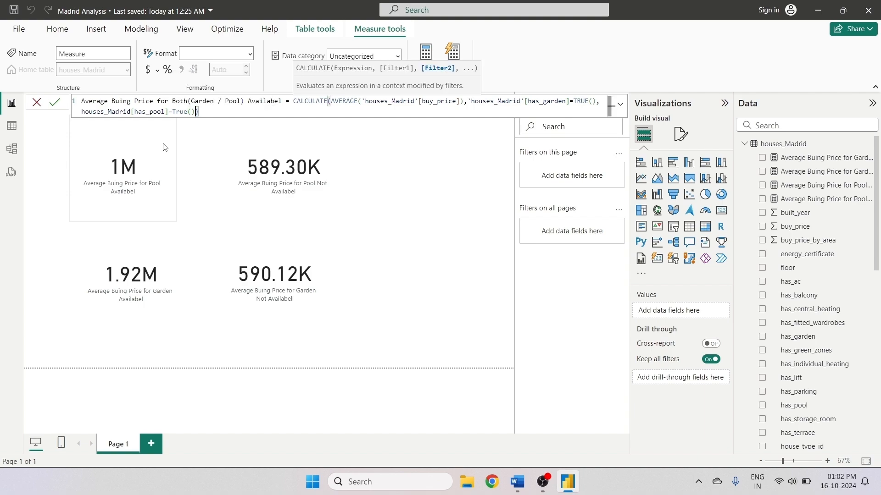
{"action": "left_click", "coordinate": [55, 102]}
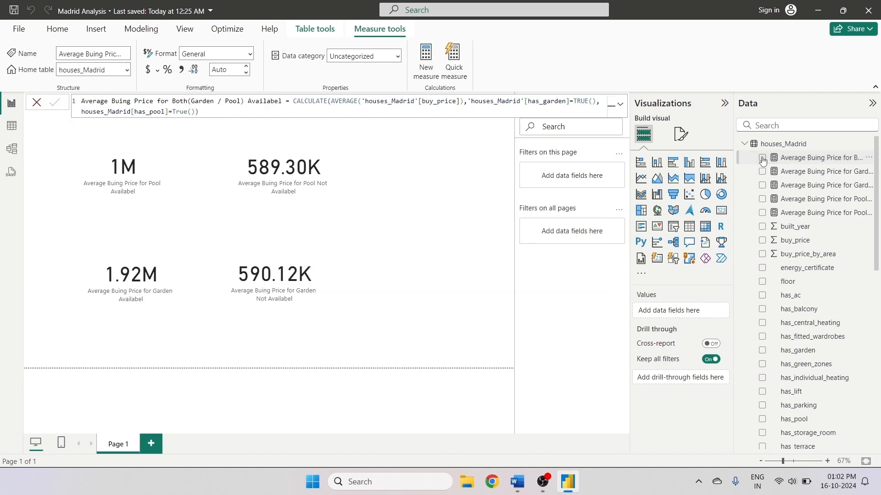
- Duplicate a card and set the copy's field to the Both(Garden / Pool) Availabel measure
{"action": "left_click", "coordinate": [423, 281]}
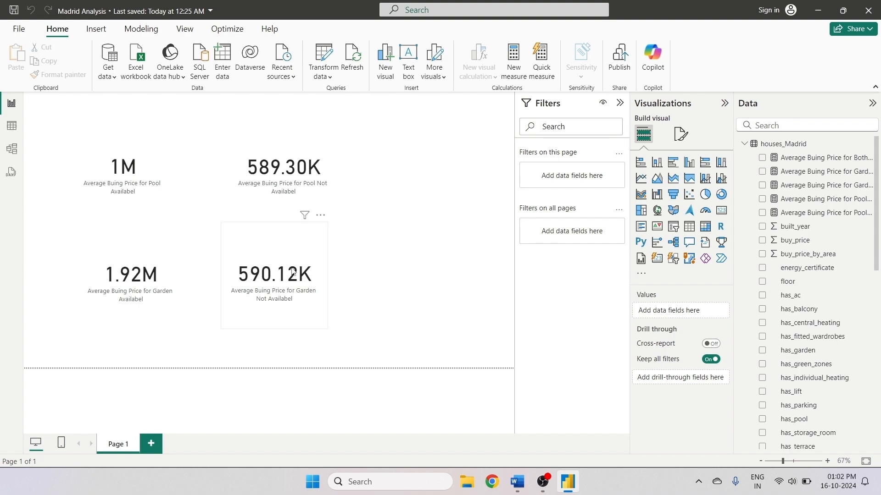
{"action": "left_click", "coordinate": [280, 251]}
{"action": "key", "text": "ctrl+c"}
{"action": "key", "text": "ctrl+v"}
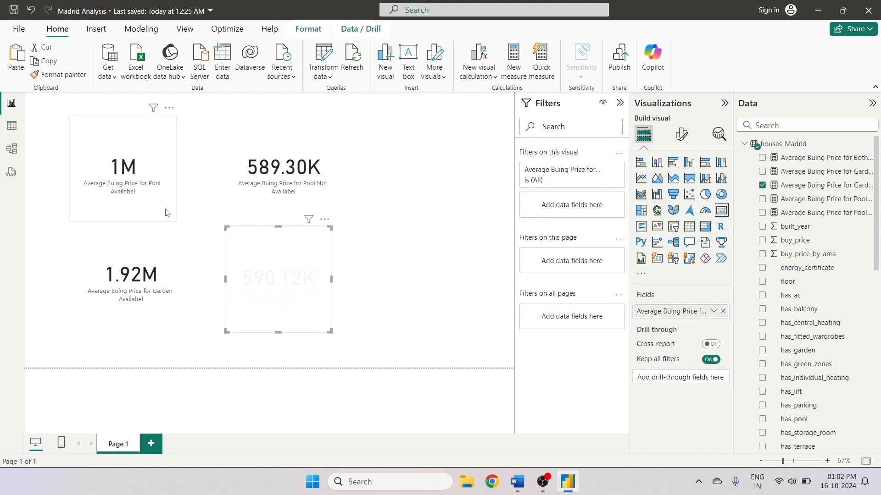
{"action": "left_click_drag", "start_coordinate": [372, 230], "coordinate": [425, 244]}
{"action": "left_click", "coordinate": [722, 311]}
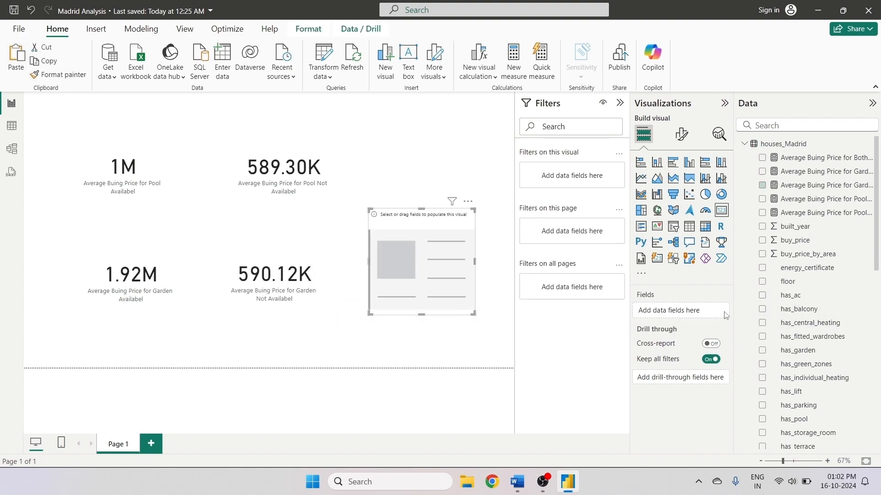
{"action": "left_click", "coordinate": [762, 158]}
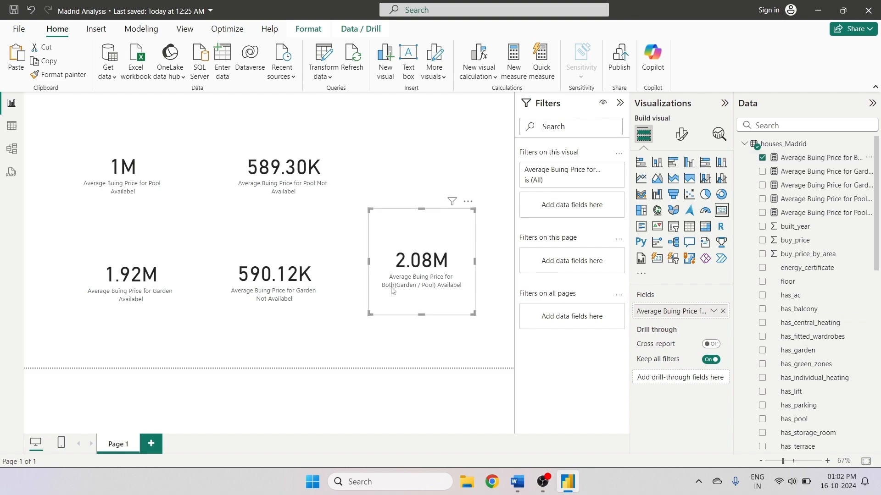
- Rearrange the top row with the Both card first, followed by the pool and pool-not-available cards
{"action": "left_click_drag", "start_coordinate": [400, 250], "coordinate": [55, 165]}
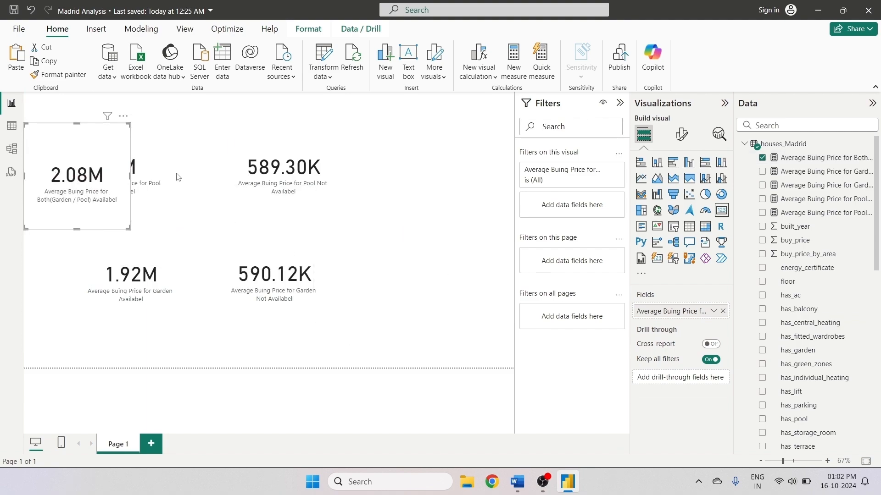
{"action": "left_click_drag", "start_coordinate": [151, 179], "coordinate": [196, 173]}
{"action": "left_click_drag", "start_coordinate": [287, 157], "coordinate": [415, 156]}
{"action": "left_click_drag", "start_coordinate": [216, 159], "coordinate": [304, 164]}
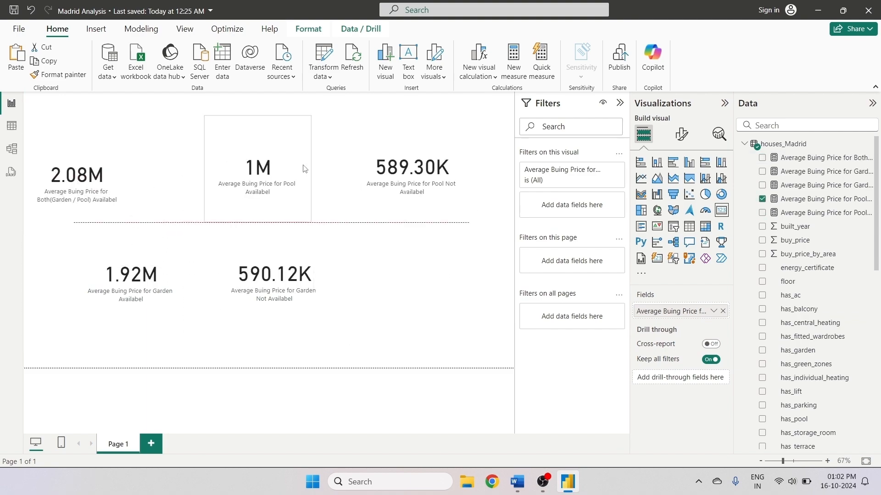
{"action": "left_click_drag", "start_coordinate": [111, 166], "coordinate": [142, 157]}
{"action": "left_click", "coordinate": [381, 258]}
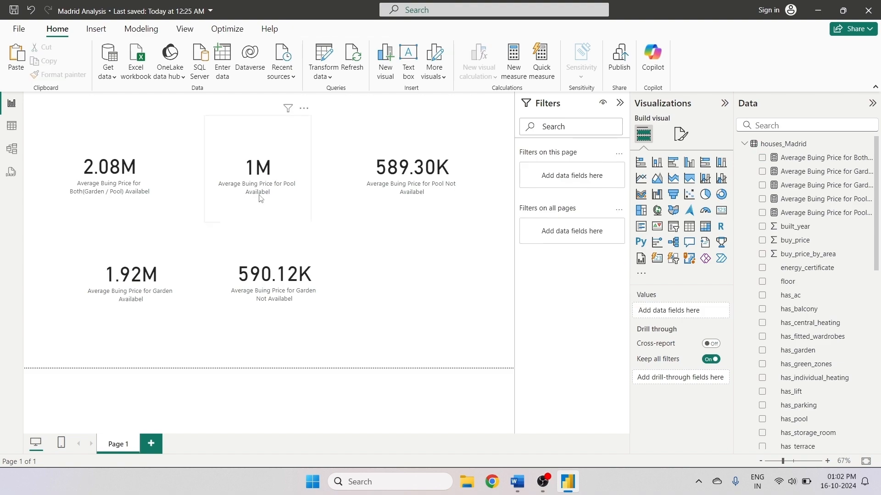
- Select the Both(Garden / Pool) measure and highlight its full formula in the formula bar
{"action": "left_click", "coordinate": [148, 150]}
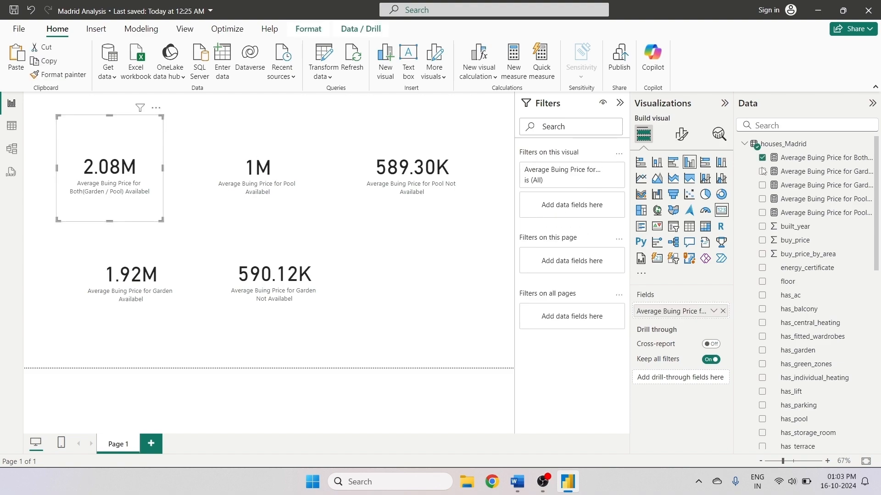
{"action": "left_click", "coordinate": [740, 155]}
{"action": "left_click", "coordinate": [532, 115]}
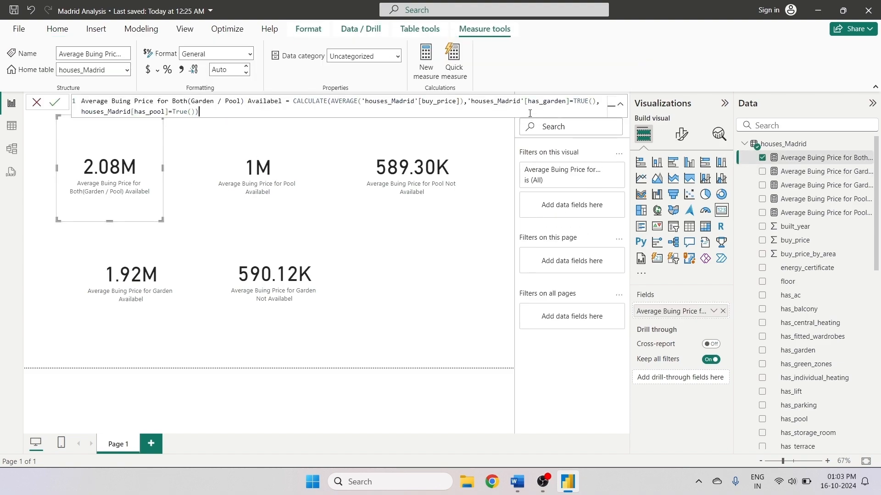
{"action": "key", "text": "ctrl+a"}
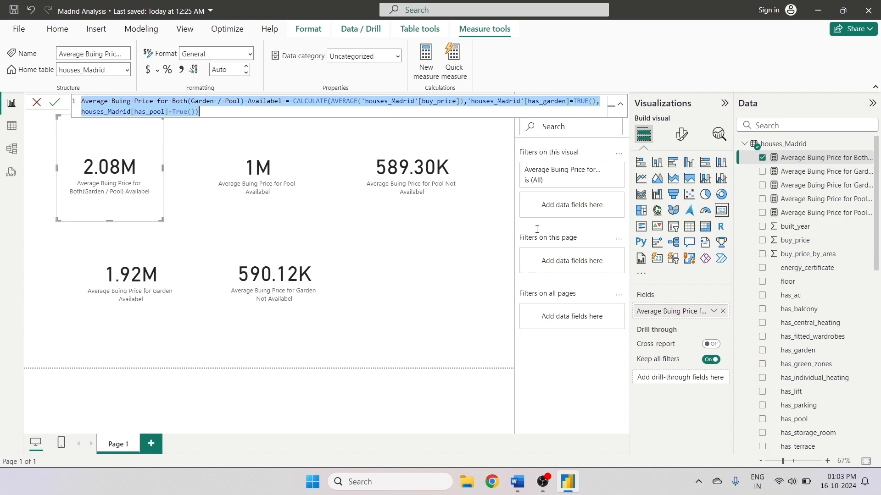
{"action": "left_click", "coordinate": [463, 251]}
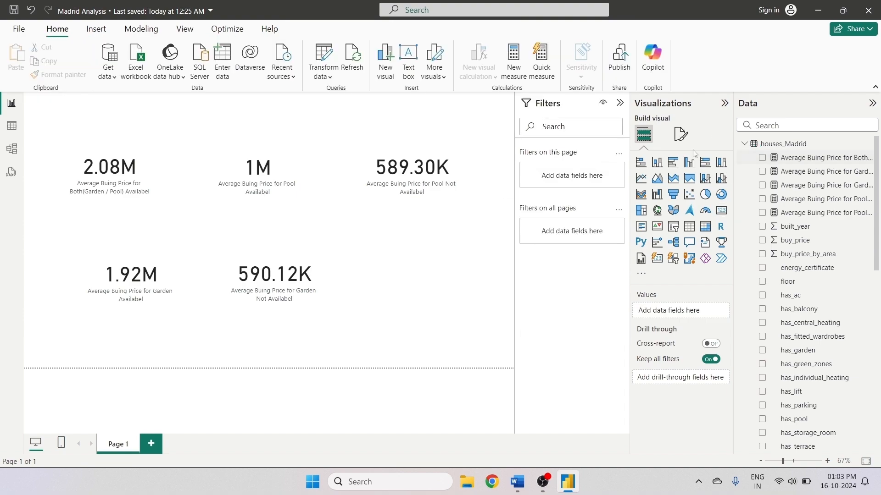
- Create a new measure from the pasted Both formula and rename it Average Buing Price for Both Not (Garden / Pool) Availabel
{"action": "left_click", "coordinate": [507, 50]}
{"action": "key", "text": "ctrl+v"}
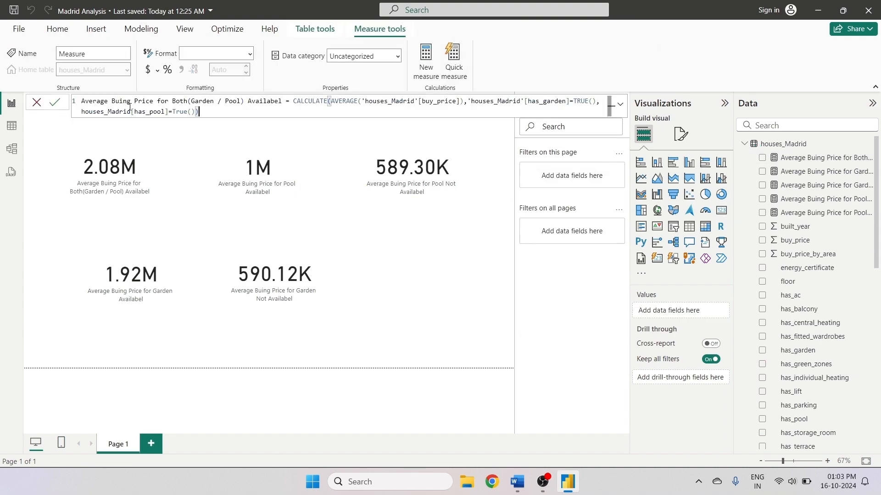
{"action": "double_click", "coordinate": [190, 101]}
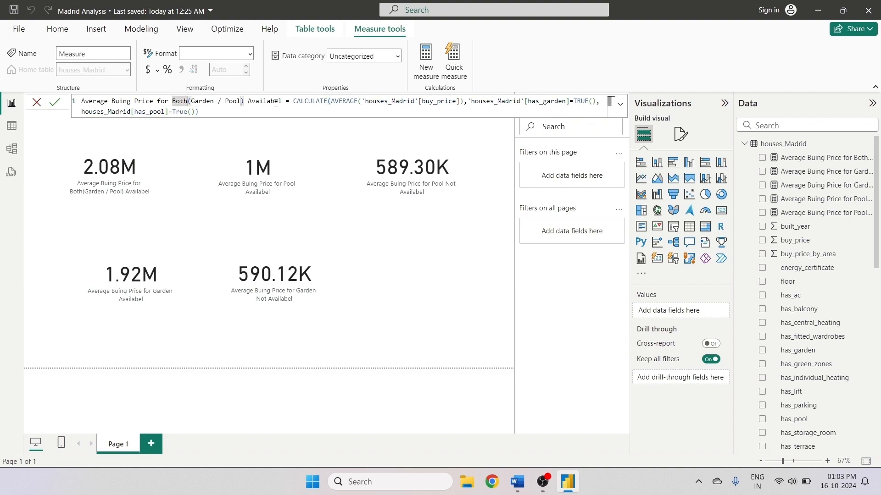
{"action": "type", "text": "Not"}
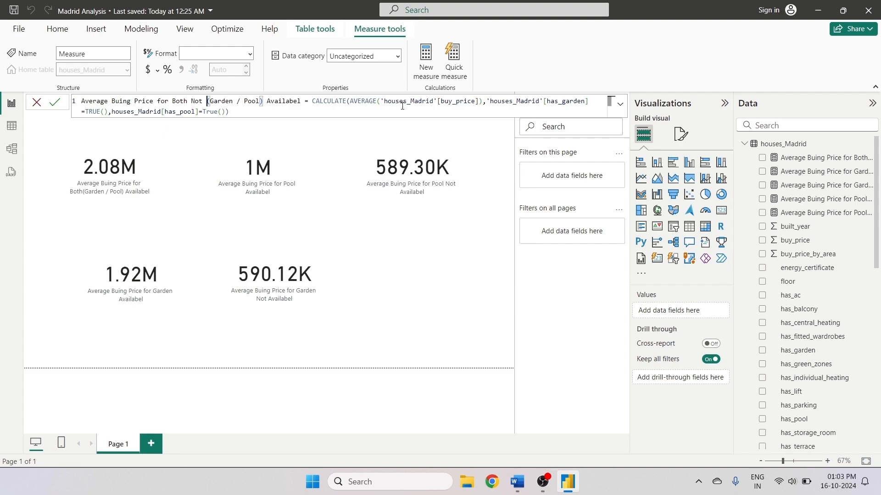
- Change the measure's has_garden filter condition from TRUE() to FALSE()
{"action": "double_click", "coordinate": [101, 112]}
{"action": "type", "text": "T"}
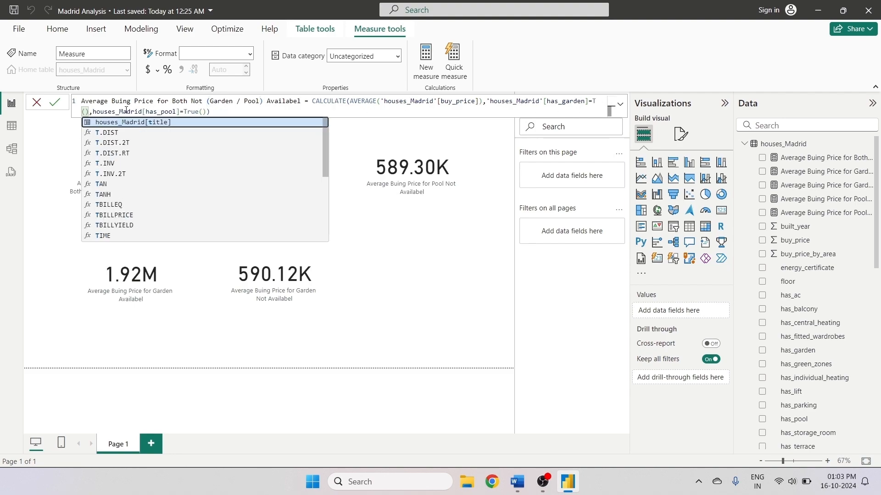
{"action": "key", "text": "BackSpace"}
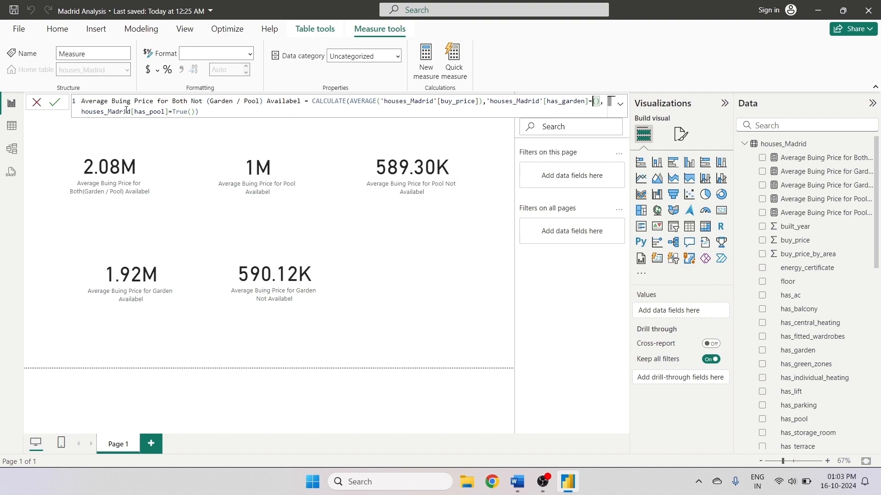
{"action": "type", "text": "False"}
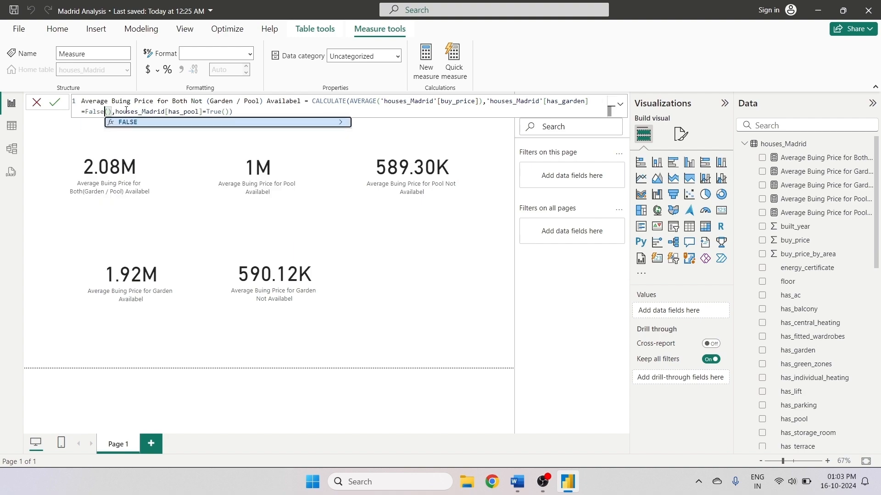
{"action": "left_click", "coordinate": [141, 123]}
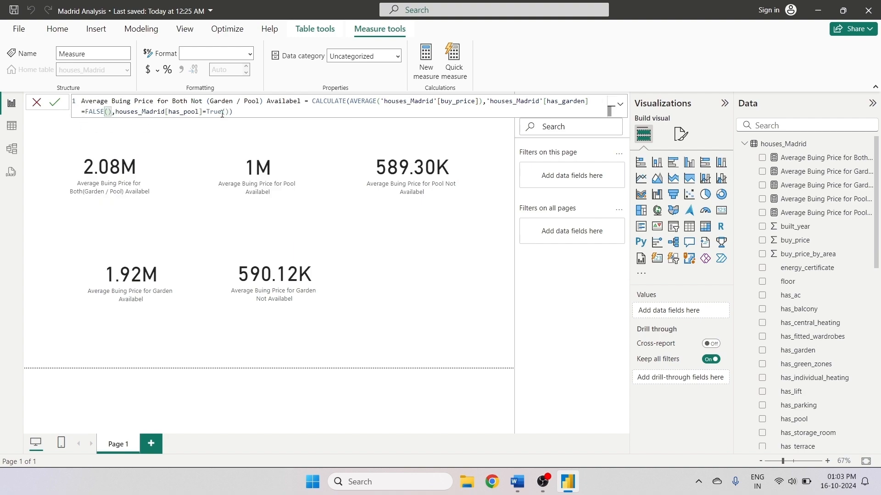
- Change the has_pool filter condition to FALSE() and commit the measure
{"action": "left_click", "coordinate": [222, 112]}
{"action": "key", "text": "BackSpace"}
{"action": "key", "text": "BackSpace"}
{"action": "key", "text": "BackSpace"}
{"action": "key", "text": "BackSpace"}
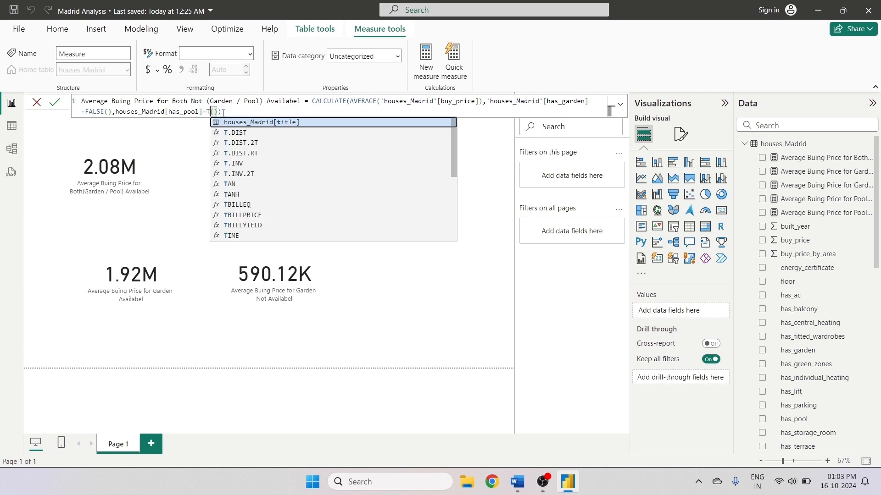
{"action": "type", "text": "Fa"}
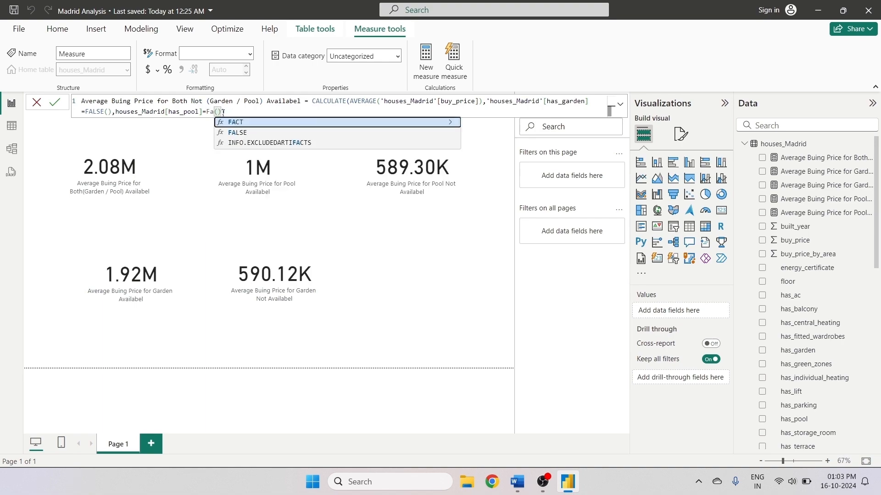
{"action": "type", "text": "l"}
{"action": "key", "text": "Tab"}
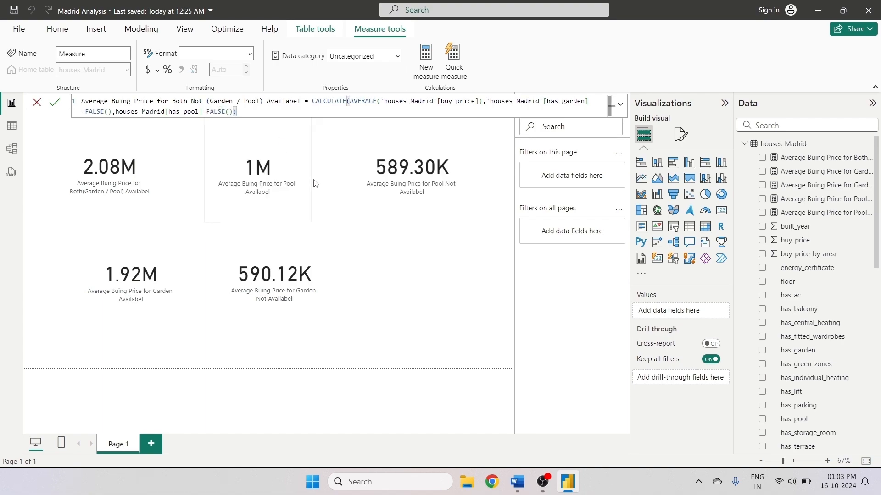
{"action": "key", "text": "Return"}
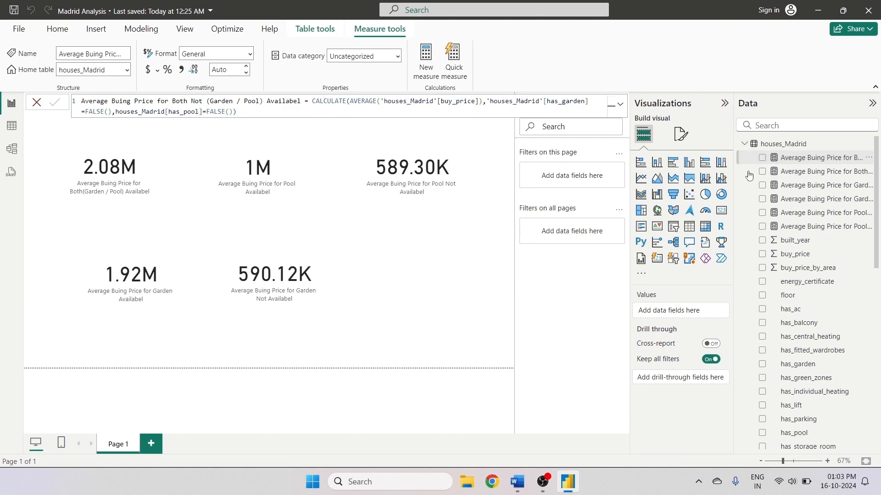
- Move the garden-not-available card right and the garden-available card to the middle of the bottom row
{"action": "left_click", "coordinate": [373, 269]}
{"action": "left_click_drag", "start_coordinate": [228, 288], "coordinate": [366, 281]}
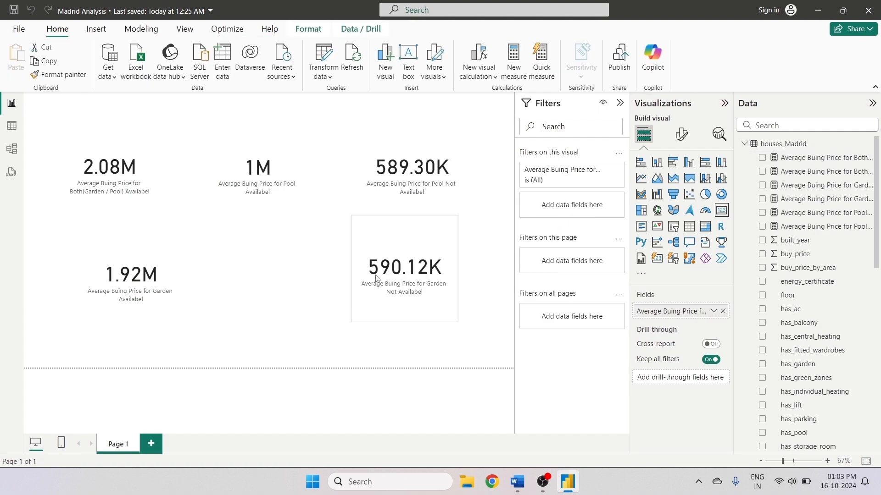
{"action": "left_click_drag", "start_coordinate": [117, 272], "coordinate": [233, 272]}
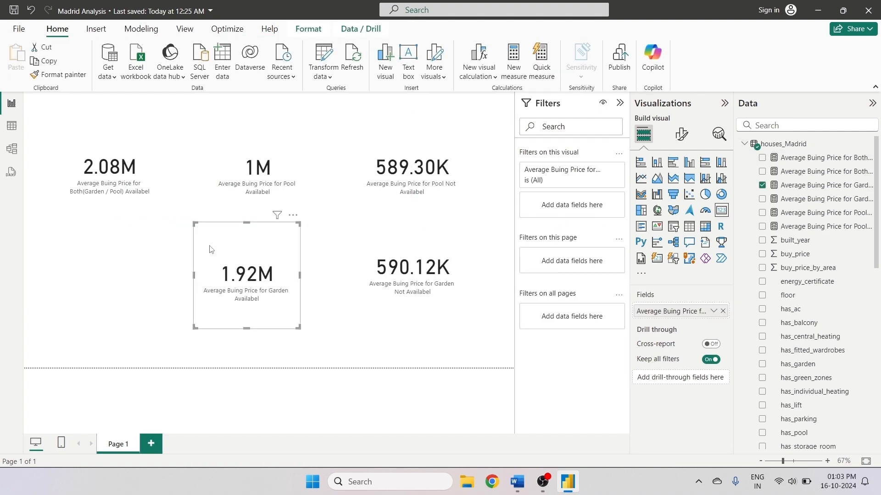
- Paste a copy of the garden card at the bottom left and set its field to the Both Not (Garden / Pool) measure
{"action": "left_click", "coordinate": [17, 57]}
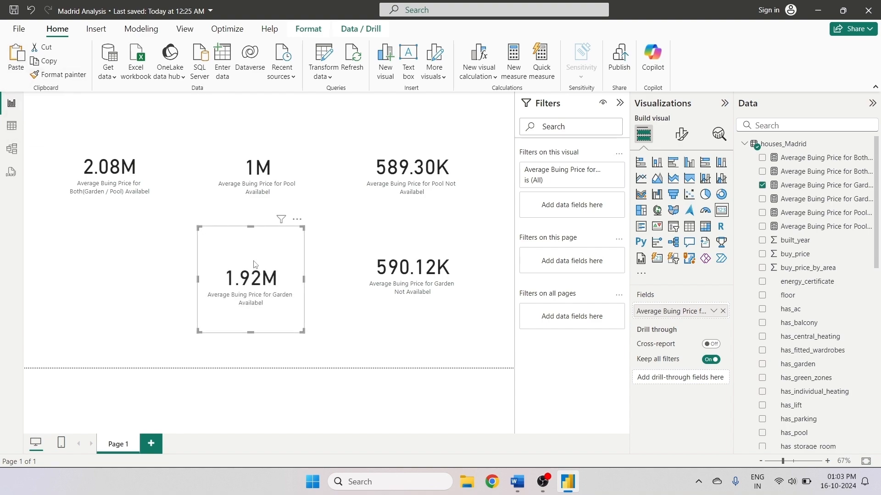
{"action": "left_click_drag", "start_coordinate": [253, 265], "coordinate": [118, 258]}
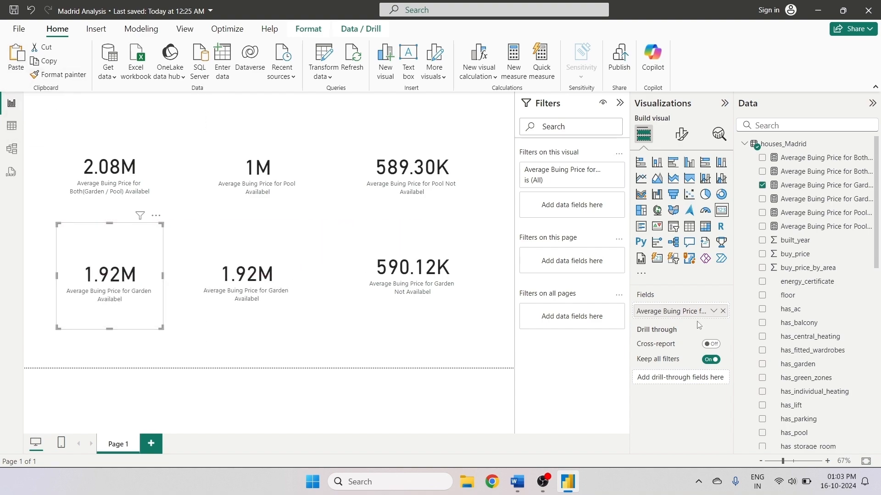
{"action": "left_click", "coordinate": [723, 311]}
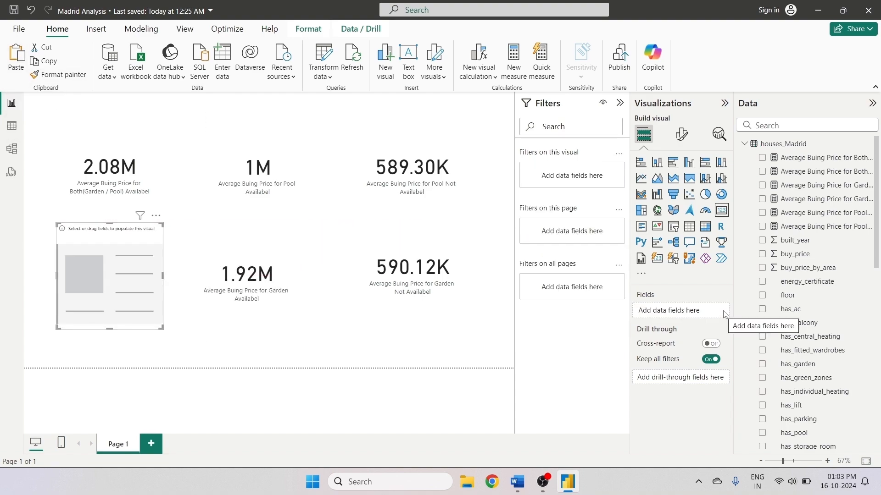
{"action": "left_click", "coordinate": [761, 157]}
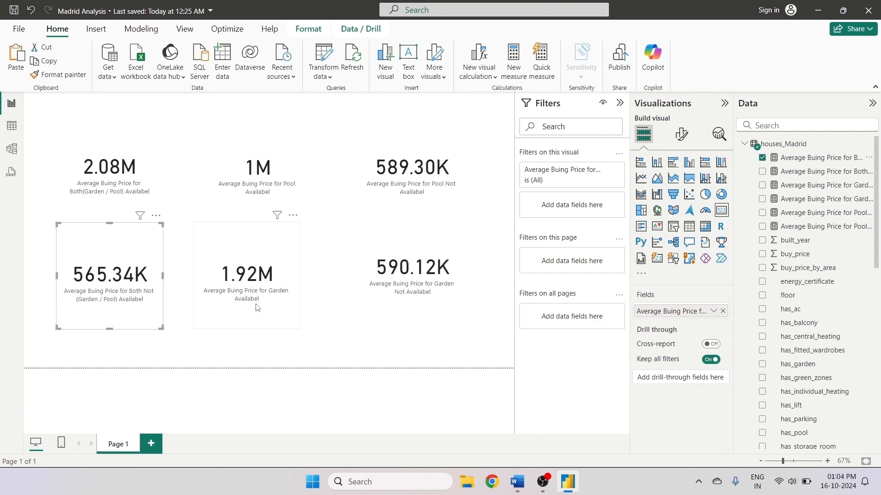
- Rearrange the cards so available measures form the top row and not-available measures the bottom row
{"action": "left_click_drag", "start_coordinate": [225, 256], "coordinate": [343, 136]}
{"action": "left_click_drag", "start_coordinate": [454, 185], "coordinate": [298, 292]}
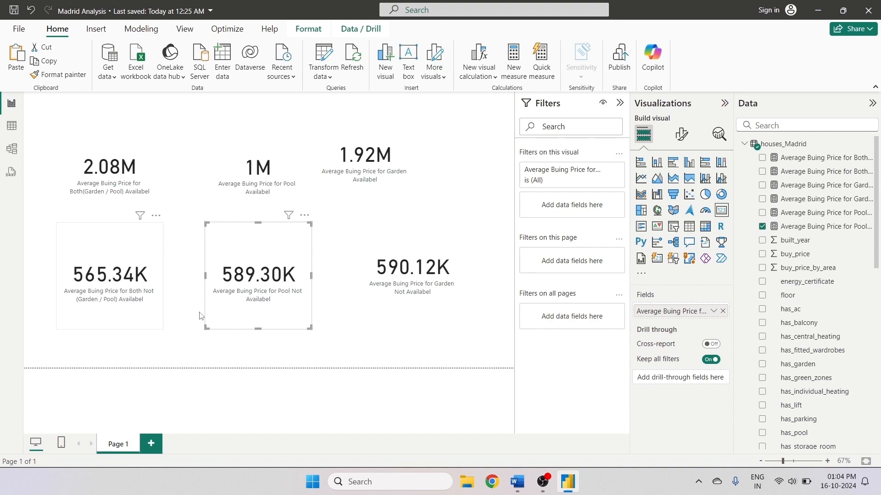
{"action": "left_click_drag", "start_coordinate": [415, 300], "coordinate": [383, 306]}
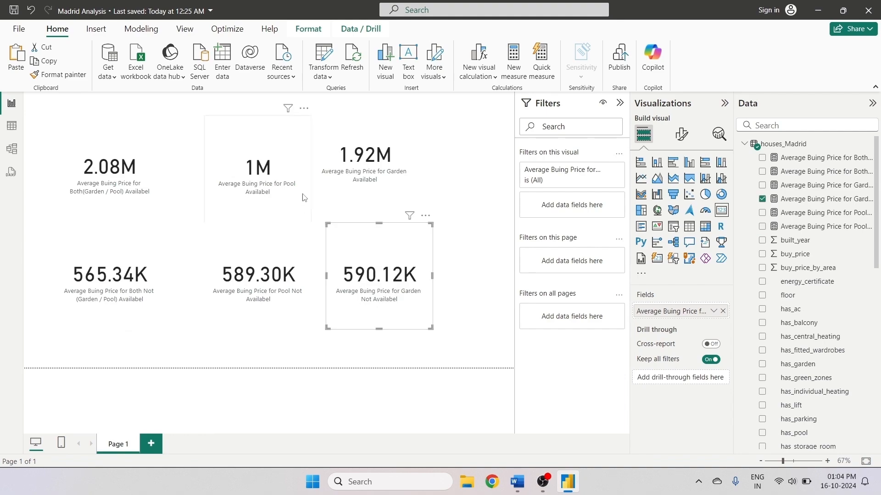
{"action": "left_click_drag", "start_coordinate": [350, 181], "coordinate": [356, 202]}
{"action": "left_click", "coordinate": [463, 202]}
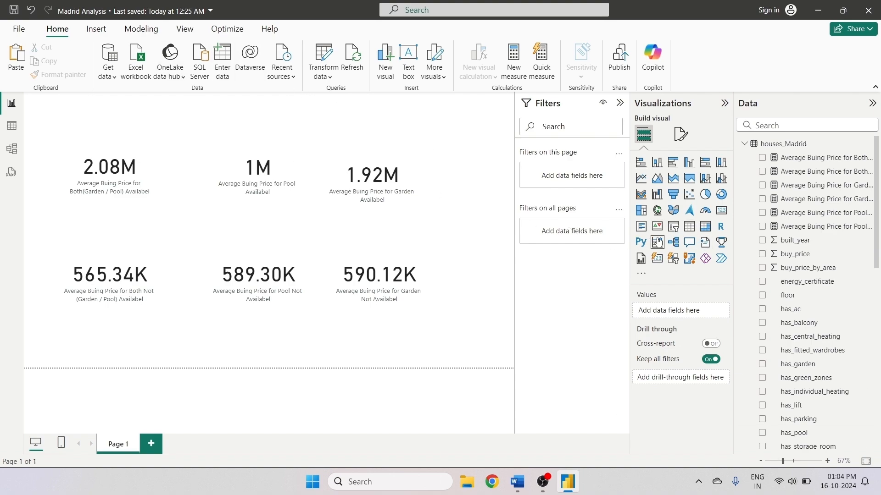
- Add a slicer with has_pool and has_garden fields and expand both its False and True levels
{"action": "left_click", "coordinate": [674, 230]}
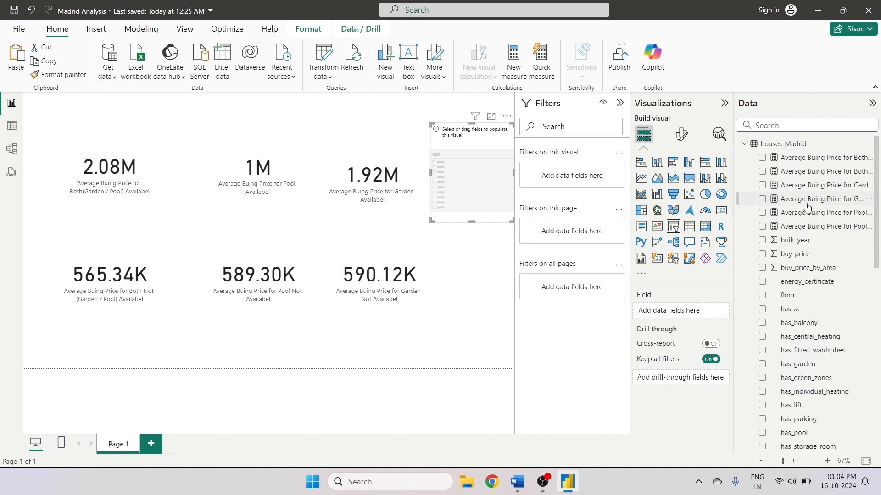
{"action": "left_click", "coordinate": [798, 126]}
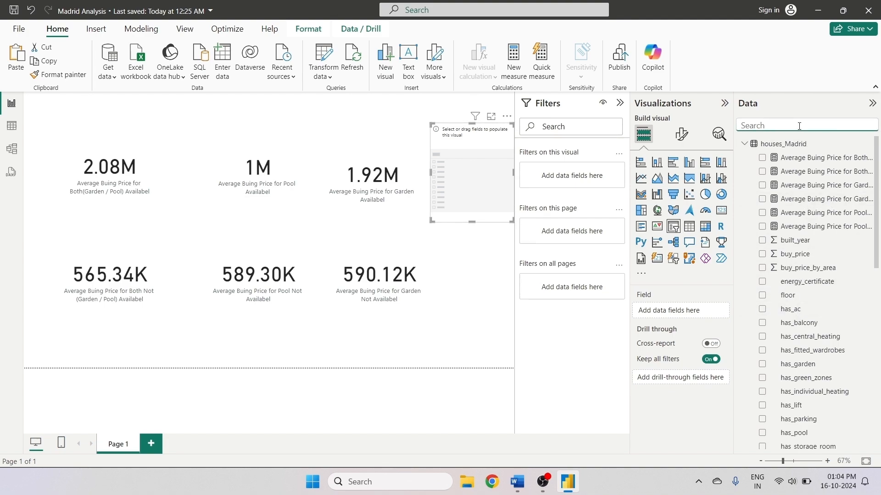
{"action": "type", "text": "has"}
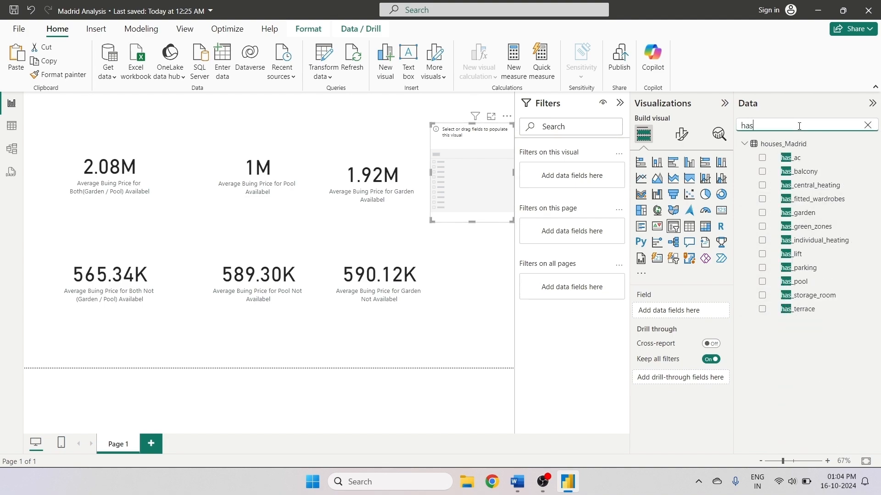
{"action": "left_click", "coordinate": [762, 281]}
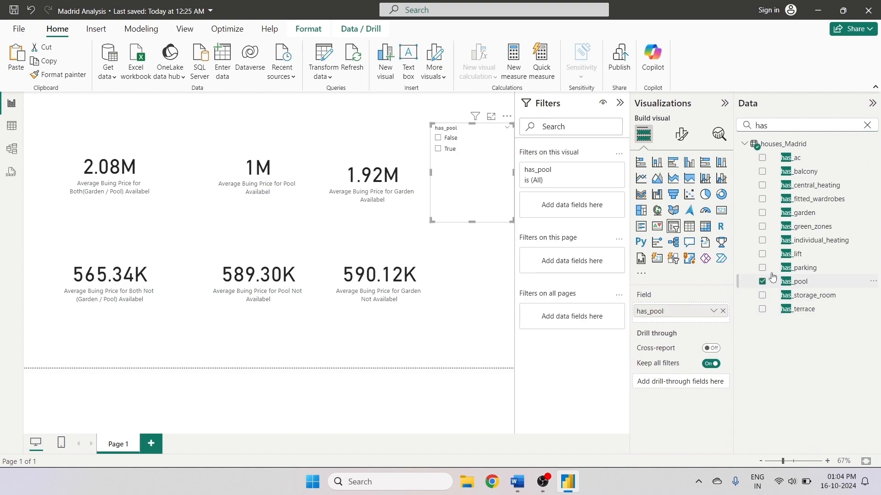
{"action": "left_click", "coordinate": [762, 212]}
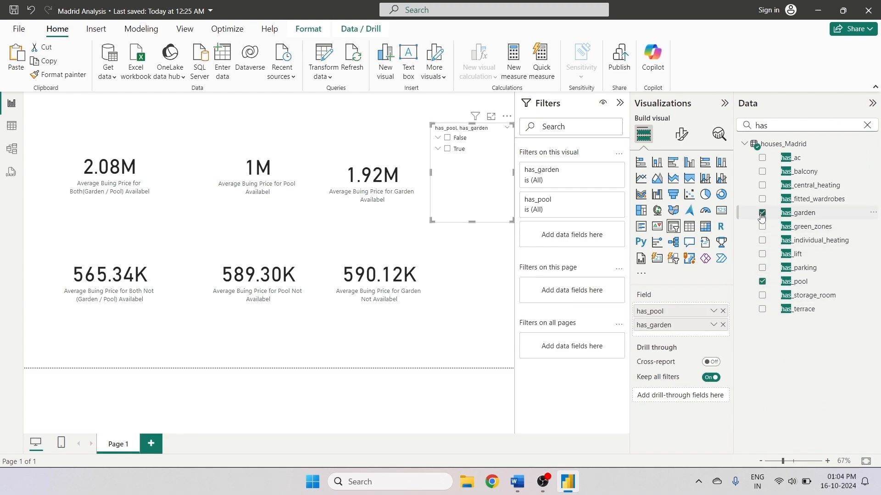
{"action": "left_click", "coordinate": [438, 137]}
{"action": "left_click", "coordinate": [438, 171]}
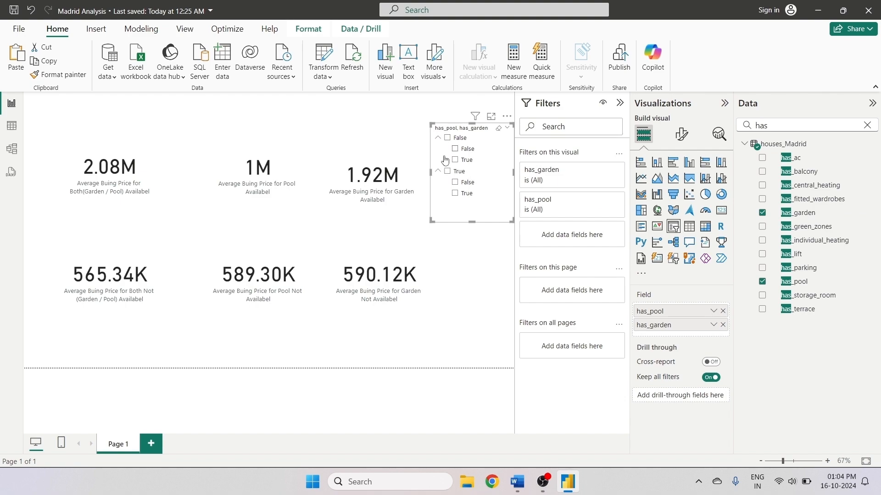
{"action": "left_click", "coordinate": [483, 248]}
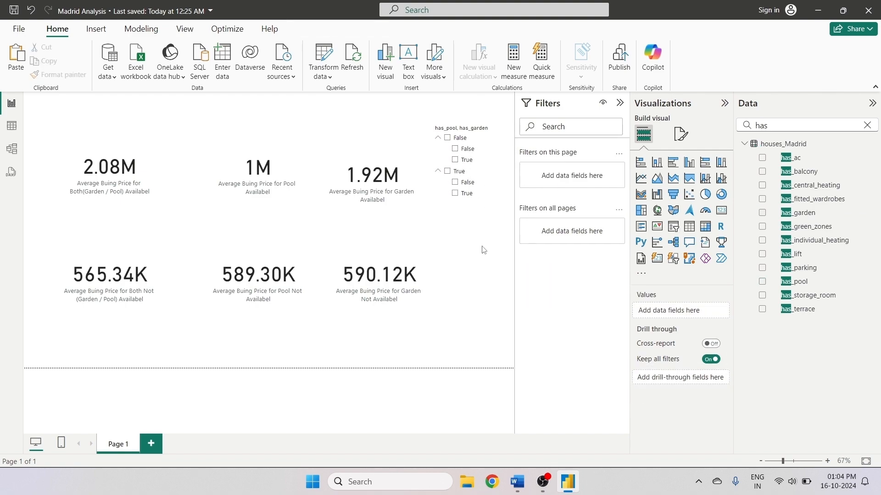
- Try different pool and garden combinations in the slicer, ending with pool False and garden False selected
{"action": "left_click", "coordinate": [454, 182]}
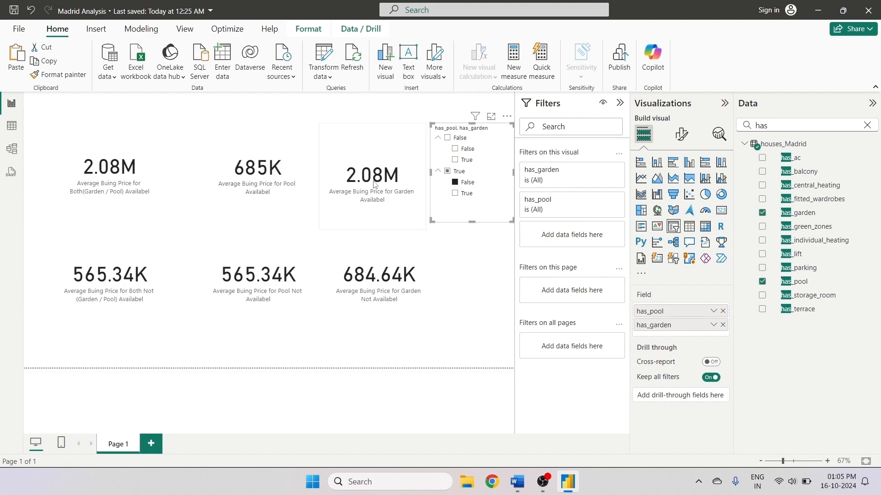
{"action": "left_click", "coordinate": [455, 194]}
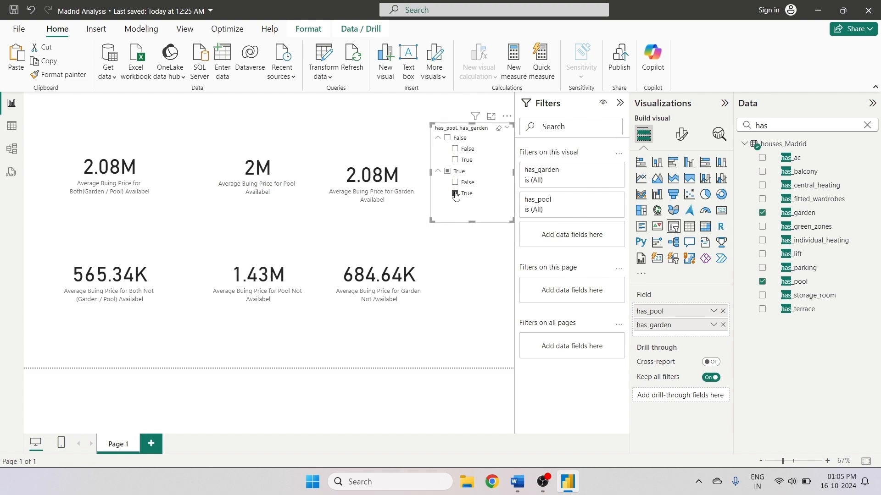
{"action": "left_click", "coordinate": [455, 183]}
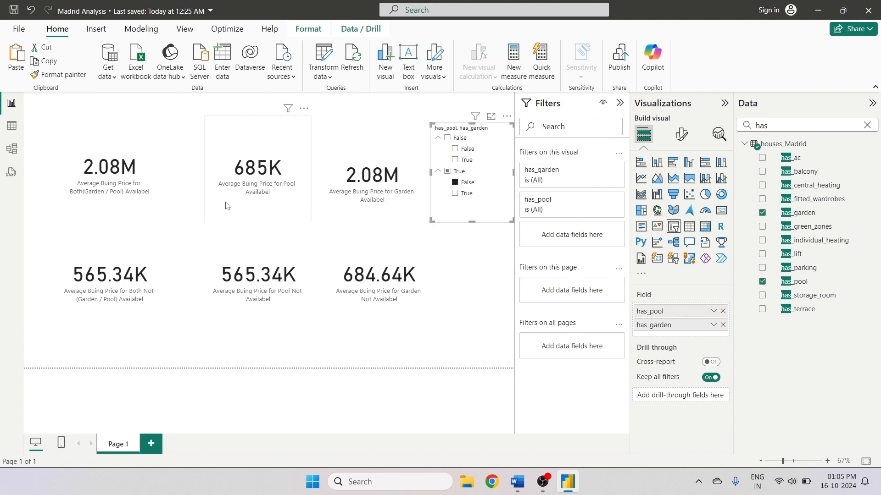
{"action": "left_click", "coordinate": [455, 160]}
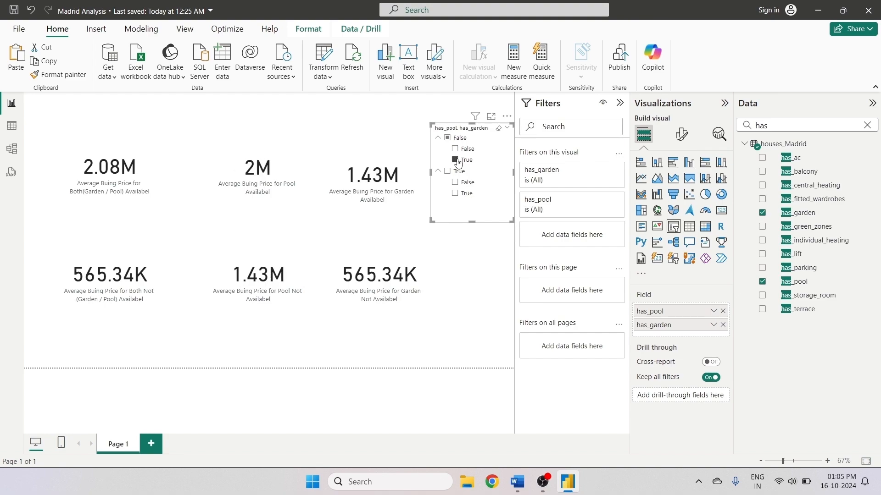
{"action": "left_click", "coordinate": [455, 149]}
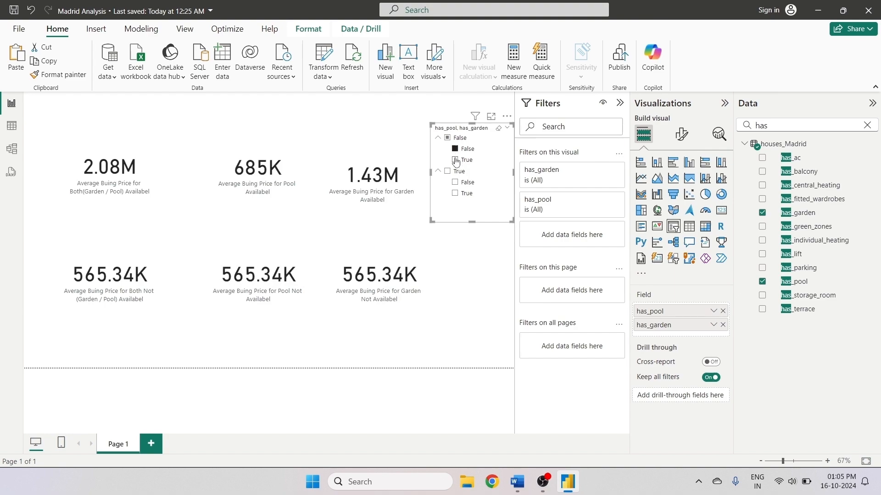
{"action": "left_click", "coordinate": [455, 160]}
{"action": "left_click", "coordinate": [455, 149]}
{"action": "left_click", "coordinate": [455, 160]}
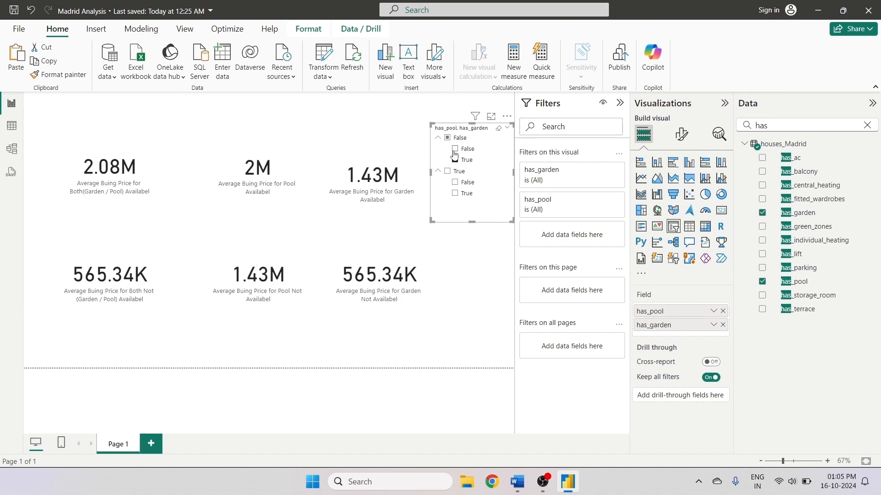
{"action": "left_click", "coordinate": [455, 149]}
{"action": "left_click", "coordinate": [156, 238]}
{"action": "left_click", "coordinate": [147, 205]}
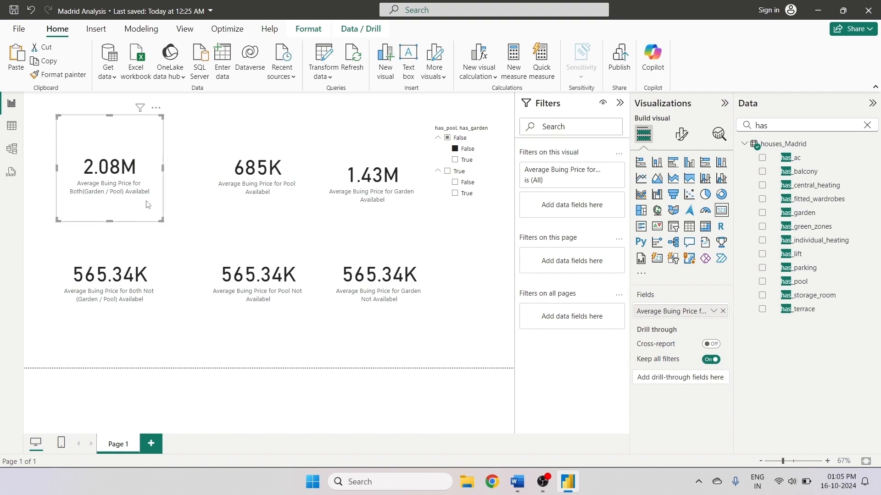
{"action": "left_click", "coordinate": [140, 240]}
{"action": "left_click", "coordinate": [200, 225]}
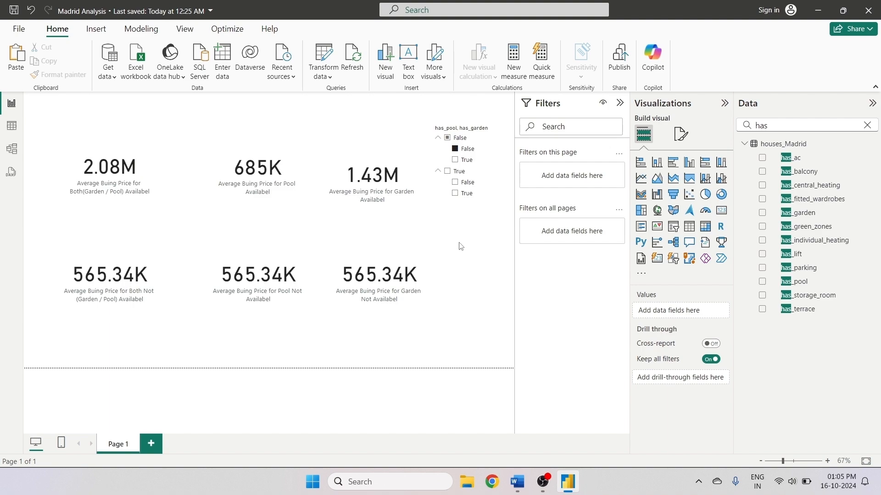
{"action": "left_click", "coordinate": [164, 146]}
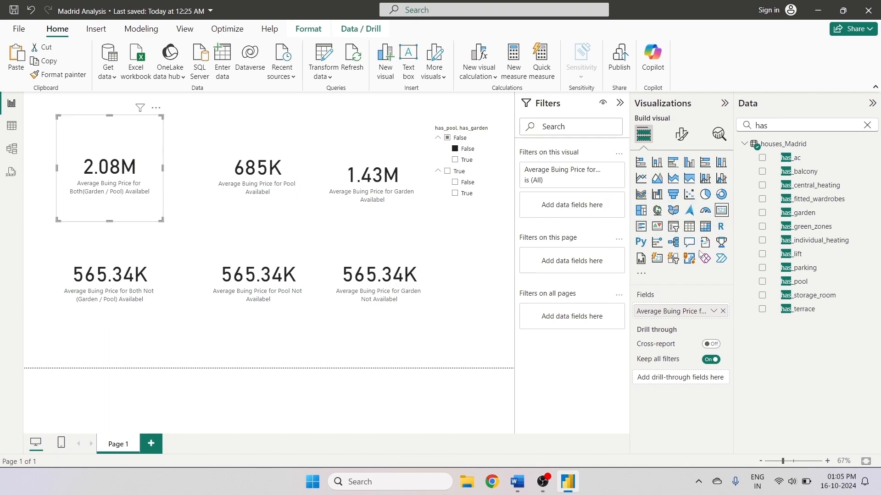
{"action": "left_click", "coordinate": [656, 260]}
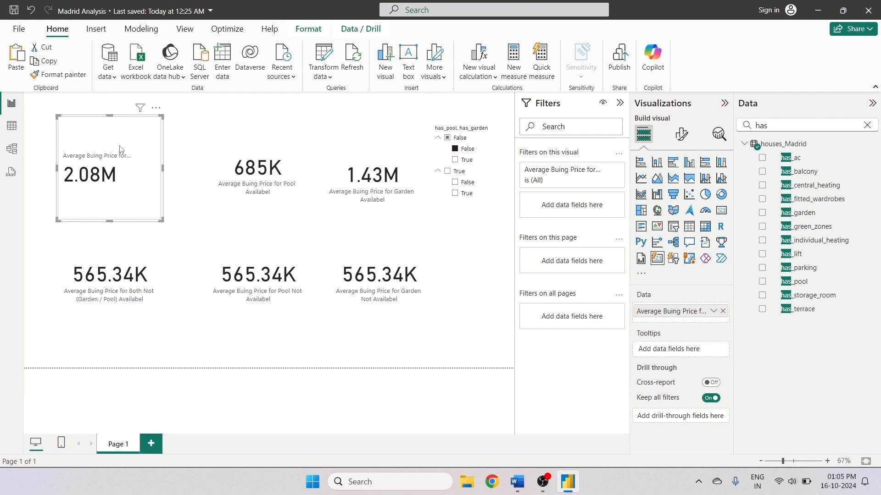
{"action": "key", "text": "ctrl+z"}
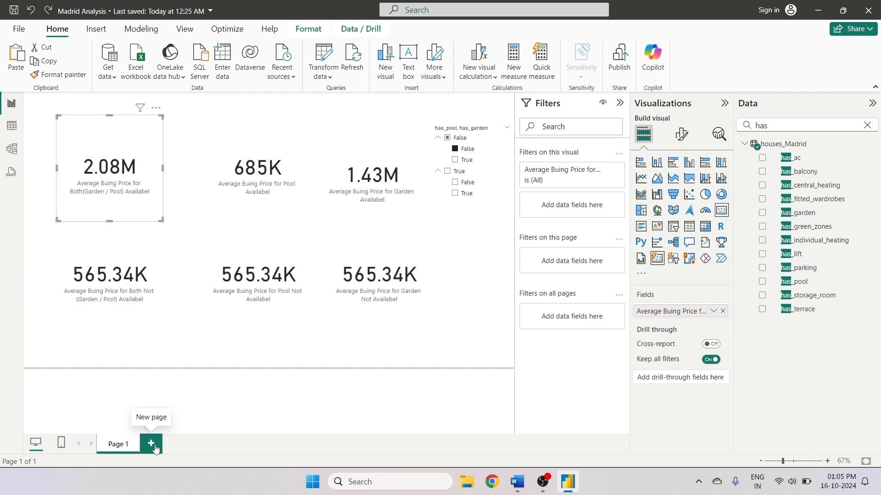
- Add a new report page and rename it Question-2
{"action": "left_click", "coordinate": [150, 443]}
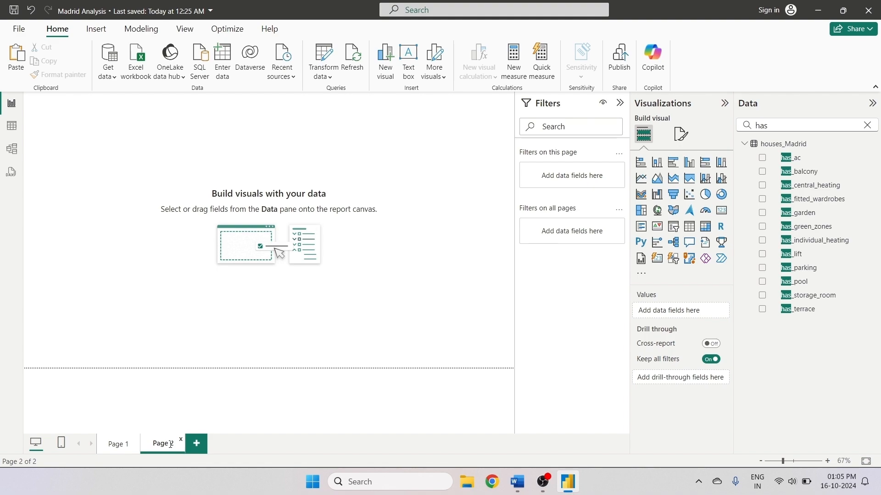
{"action": "key", "text": "BackSpace"}
{"action": "key", "text": "BackSpace"}
{"action": "key", "text": "BackSpace"}
{"action": "key", "text": "BackSpace"}
{"action": "key", "text": "BackSpace"}
{"action": "key", "text": "BackSpace"}
{"action": "type", "text": "Quwa"}
{"action": "type", "text": "ti"}
{"action": "type", "text": "ion"}
{"action": "type", "text": "-2"}
{"action": "left_click", "coordinate": [192, 343]}
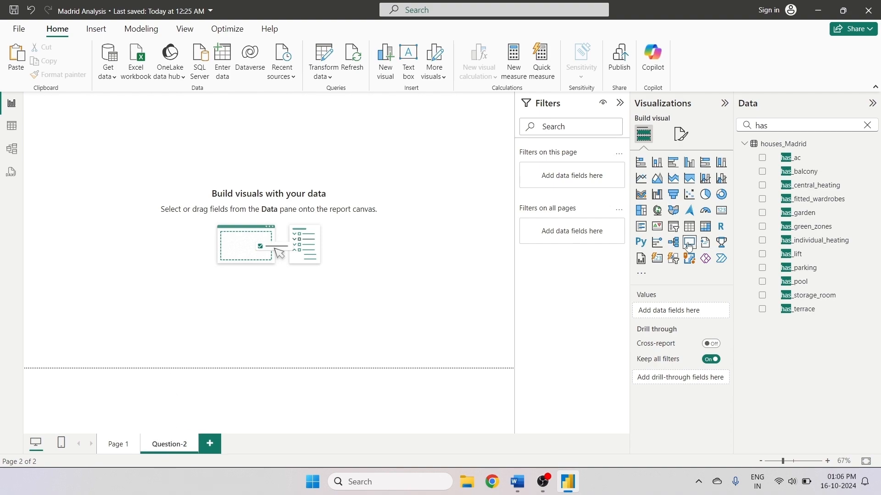
- Insert a new card visual showing the Both, Garden and Pool Available average buying price measures
{"action": "left_click", "coordinate": [656, 258]}
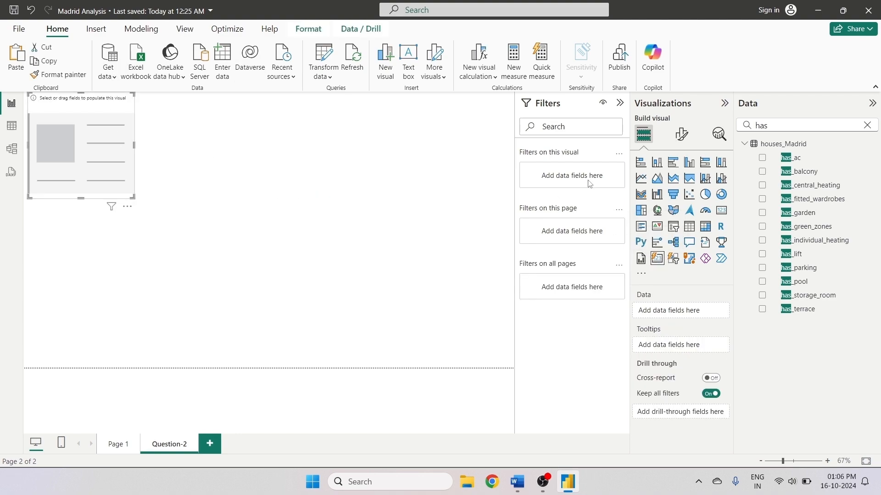
{"action": "left_click", "coordinate": [866, 126]}
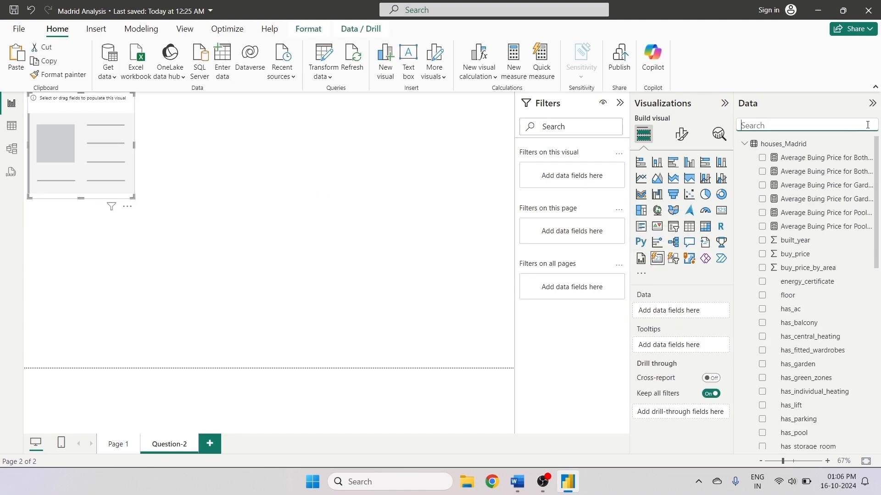
{"action": "left_click_drag", "start_coordinate": [734, 274], "coordinate": [659, 274]}
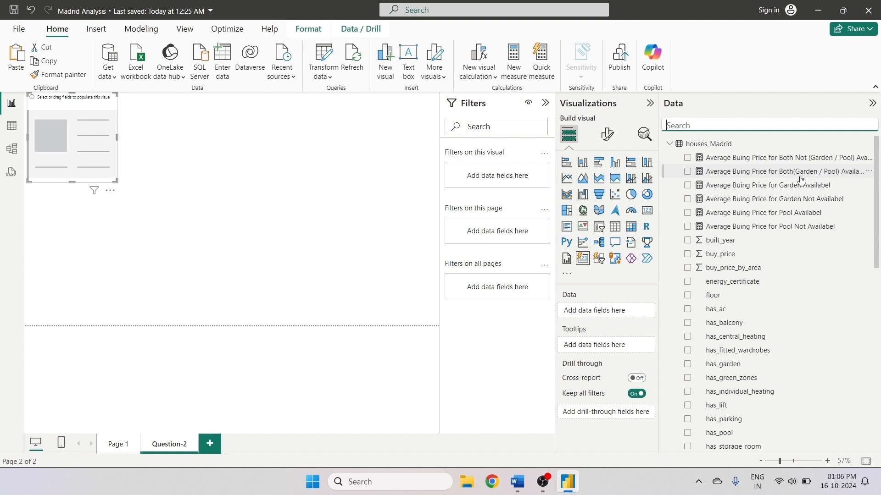
{"action": "left_click", "coordinate": [688, 172]}
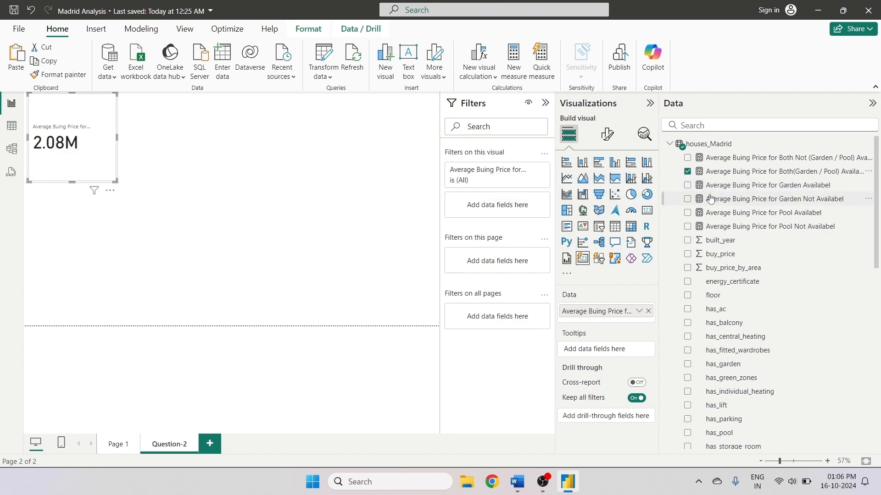
{"action": "left_click", "coordinate": [688, 186]}
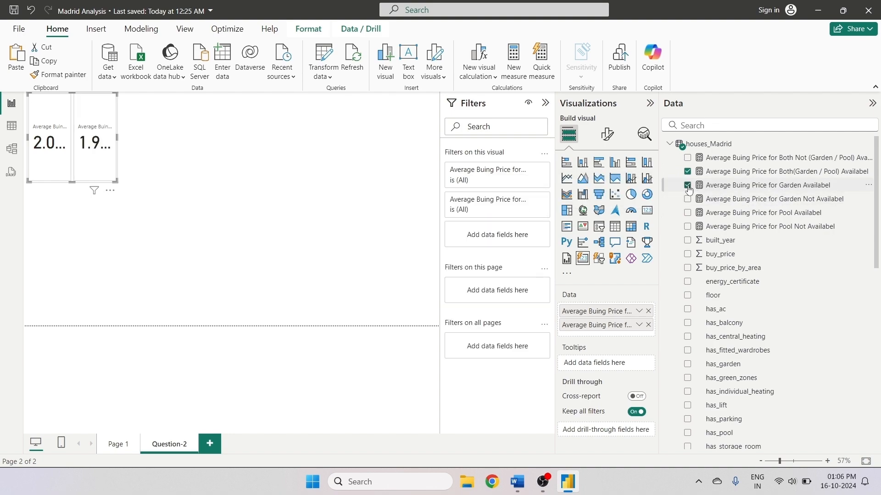
{"action": "left_click", "coordinate": [688, 213]}
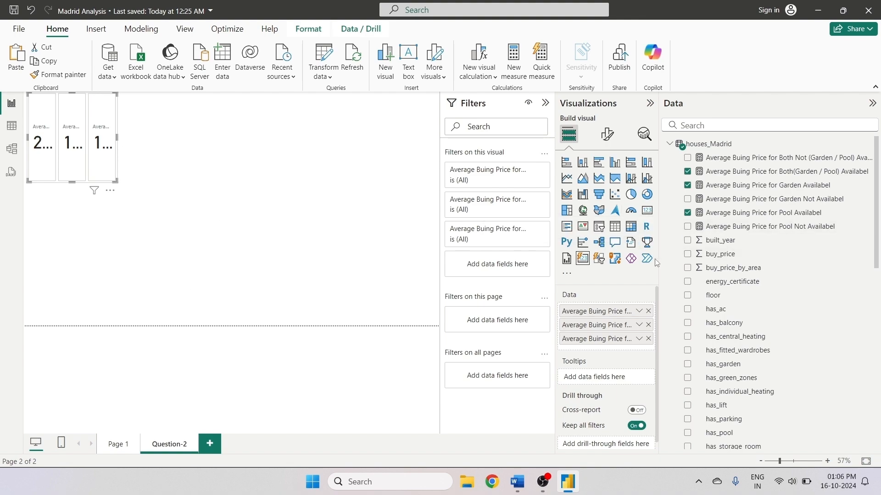
- Set the card visual's maximum cards shown to 4 and widen it across the top of the canvas
{"action": "left_click_drag", "start_coordinate": [659, 262], "coordinate": [765, 261]}
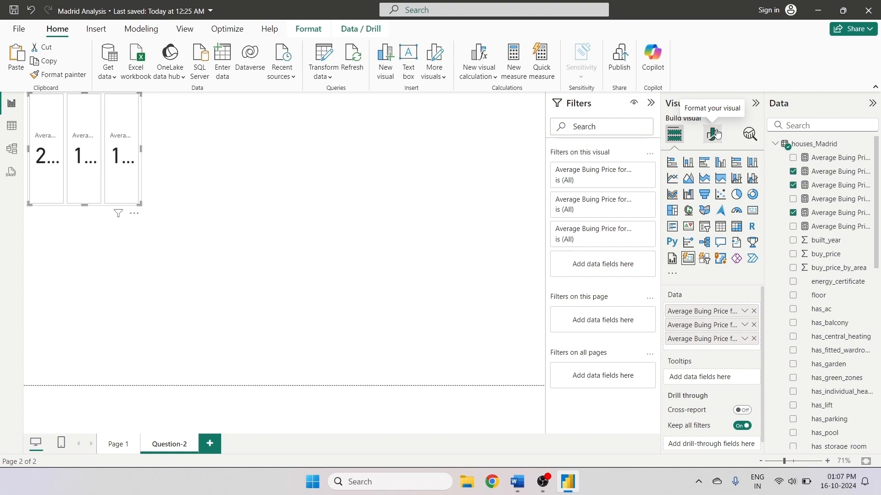
{"action": "left_click", "coordinate": [713, 134]}
{"action": "left_click", "coordinate": [683, 214]}
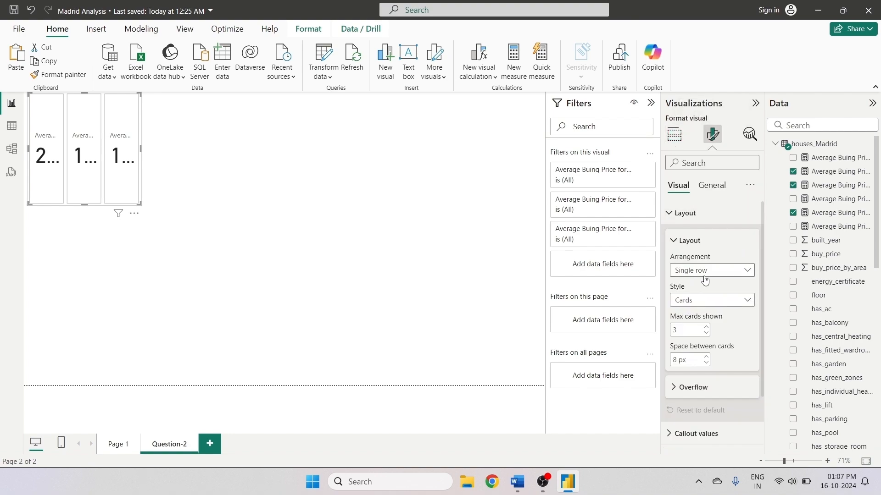
{"action": "left_click", "coordinate": [717, 301]}
{"action": "left_click", "coordinate": [694, 328]}
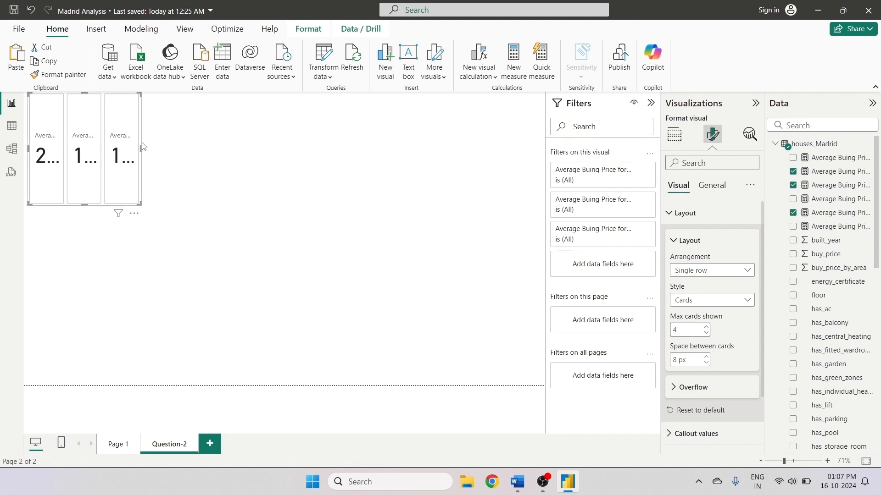
{"action": "left_click_drag", "start_coordinate": [141, 149], "coordinate": [459, 167]}
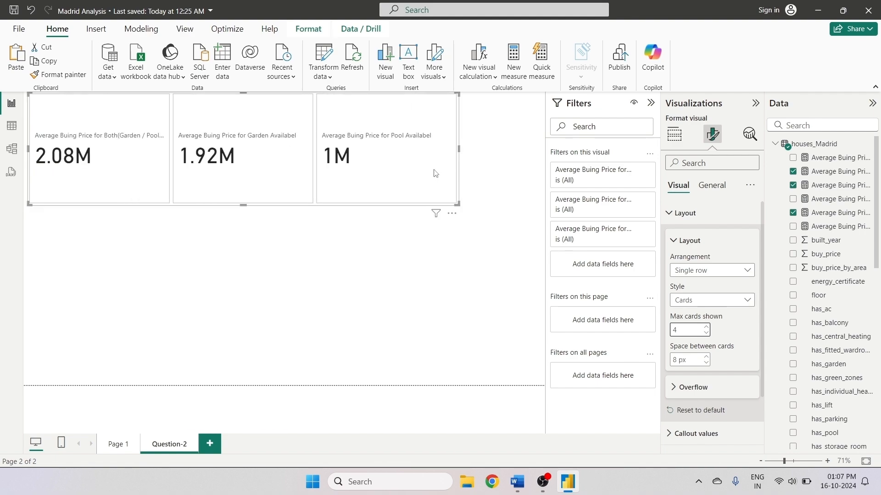
{"action": "scroll", "coordinate": [717, 299], "scroll_direction": "down", "scroll_amount": 2}
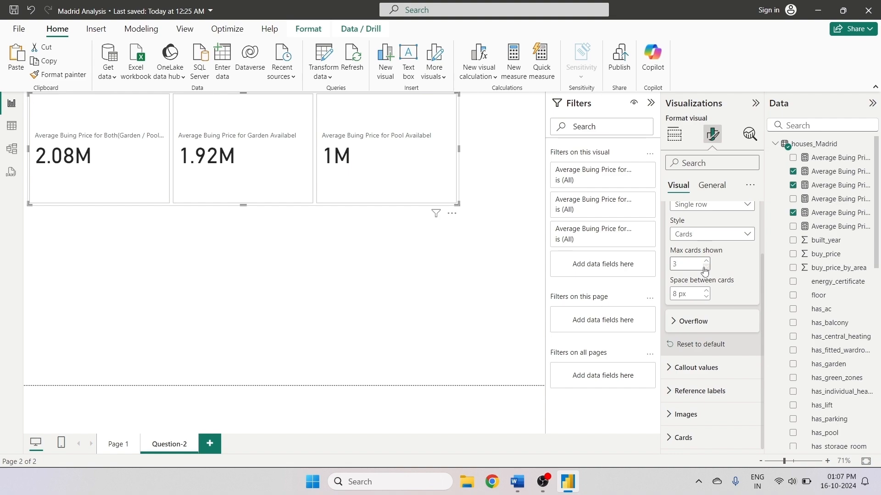
{"action": "left_click", "coordinate": [705, 269]}
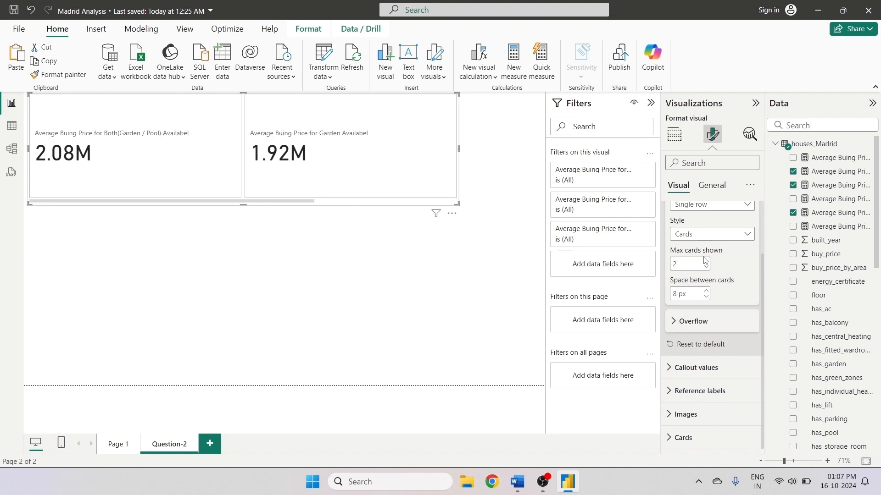
{"action": "left_click", "coordinate": [705, 261]}
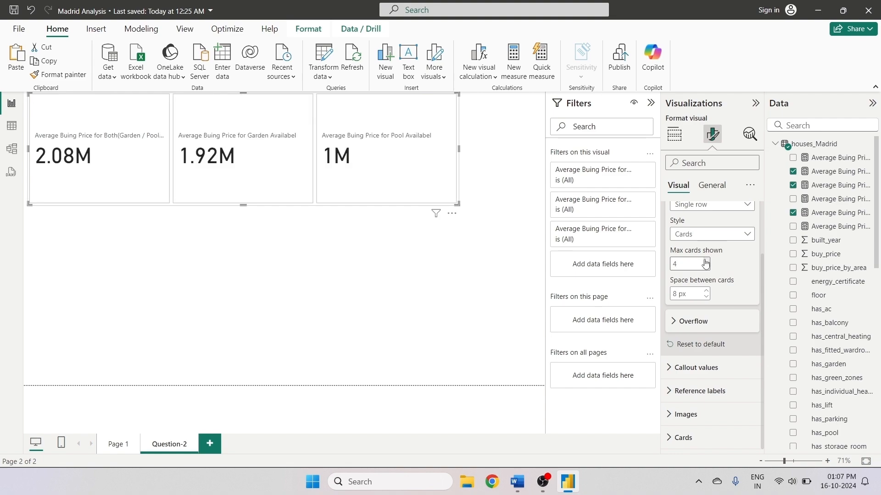
{"action": "scroll", "coordinate": [731, 266], "scroll_direction": "up", "scroll_amount": 1}
{"action": "scroll", "coordinate": [729, 266], "scroll_direction": "down", "scroll_amount": 1}
{"action": "left_click", "coordinate": [729, 234]}
{"action": "left_click", "coordinate": [683, 259]}
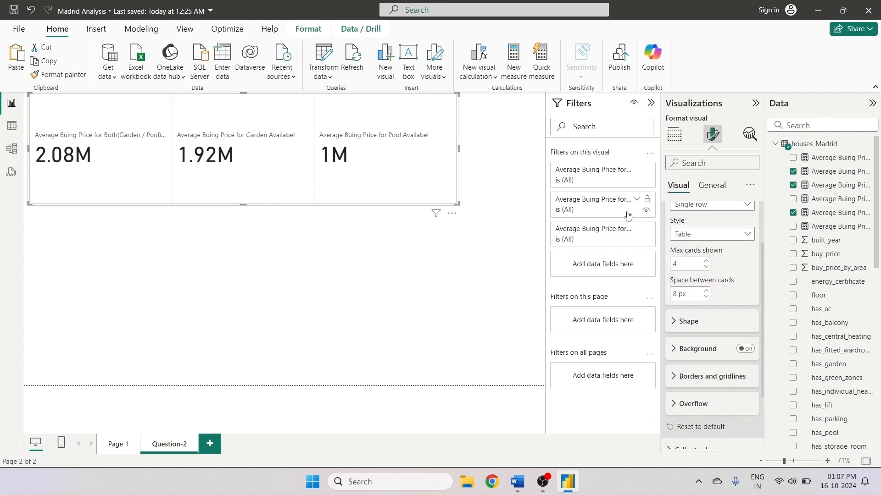
{"action": "left_click", "coordinate": [708, 235]}
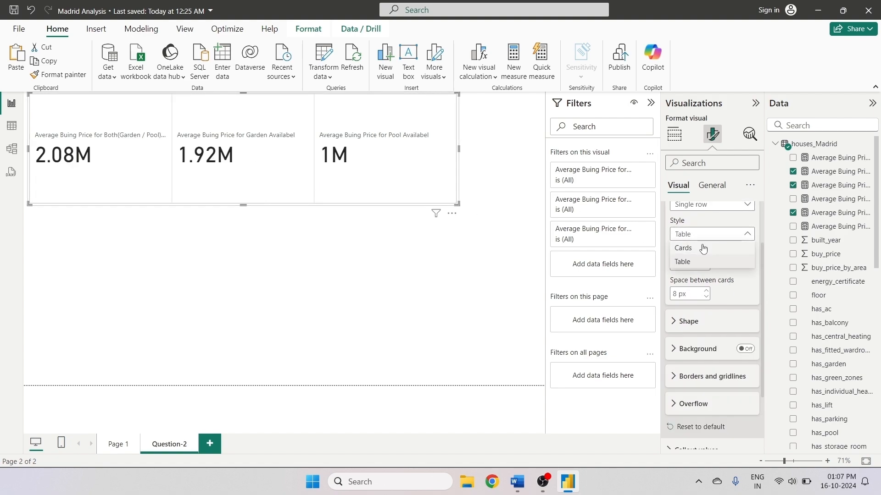
{"action": "left_click", "coordinate": [703, 248]}
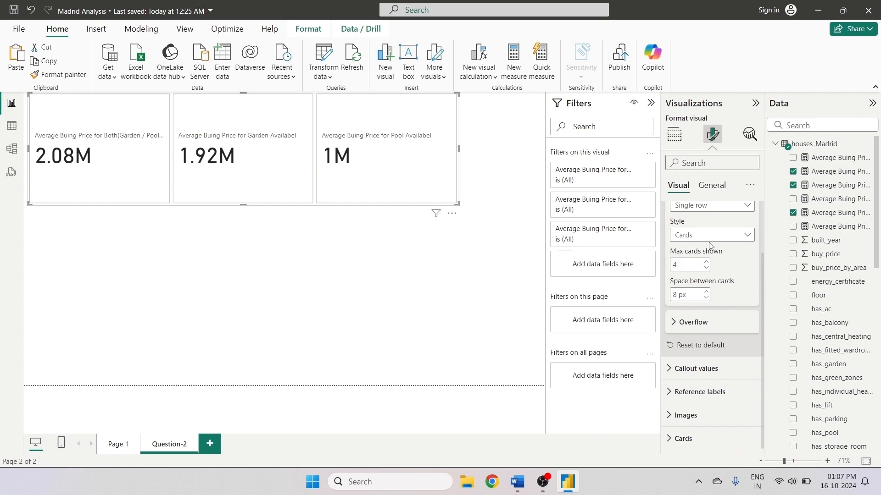
{"action": "scroll", "coordinate": [710, 246], "scroll_direction": "up", "scroll_amount": 1}
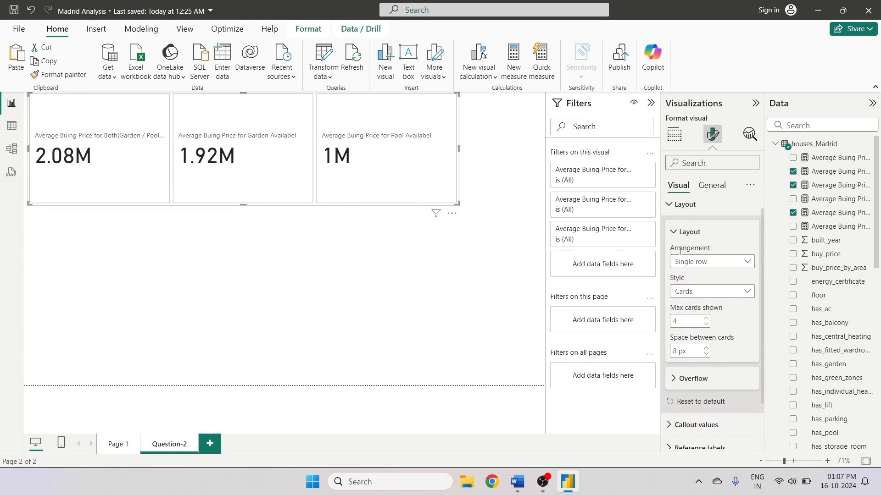
{"action": "scroll", "coordinate": [695, 248], "scroll_direction": "up", "scroll_amount": 1}
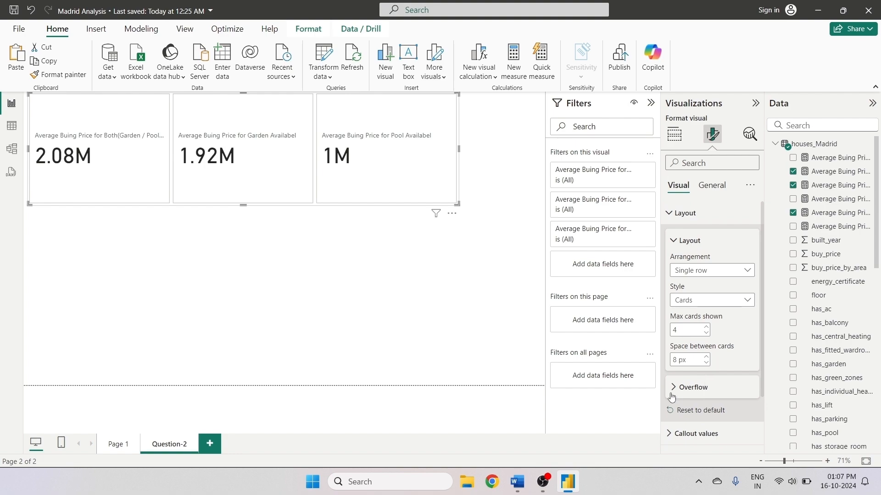
{"action": "scroll", "coordinate": [739, 366], "scroll_direction": "down", "scroll_amount": 2}
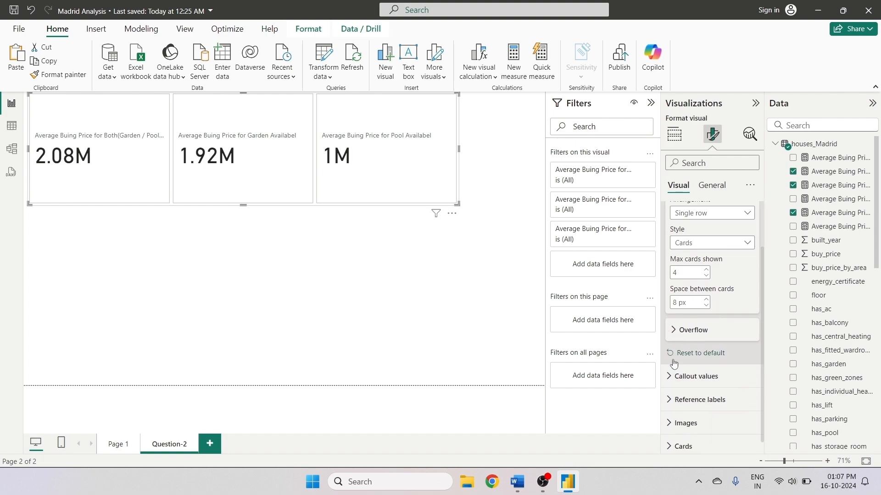
- Format the callout values in bold Arial Black at size 40
{"action": "left_click", "coordinate": [669, 375]}
{"action": "scroll", "coordinate": [737, 356], "scroll_direction": "up", "scroll_amount": 1}
{"action": "scroll", "coordinate": [739, 360], "scroll_direction": "down", "scroll_amount": 2}
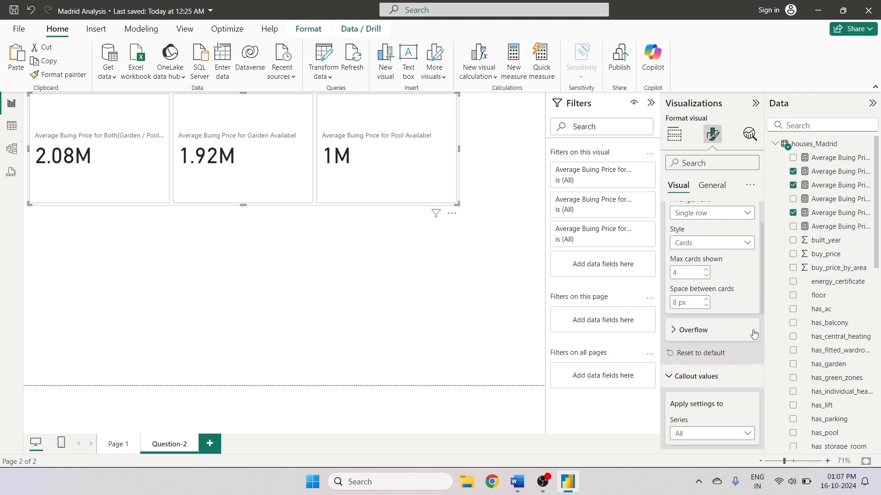
{"action": "left_click_drag", "start_coordinate": [762, 311], "coordinate": [762, 382]}
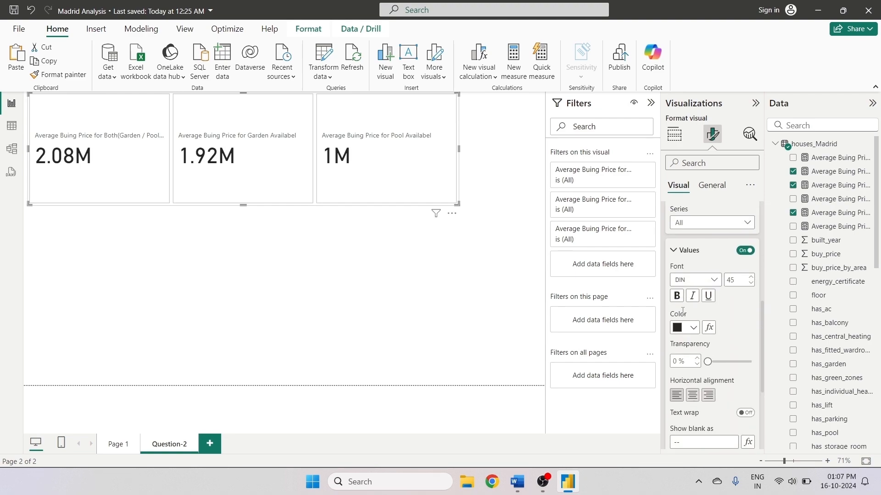
{"action": "left_click", "coordinate": [676, 296]}
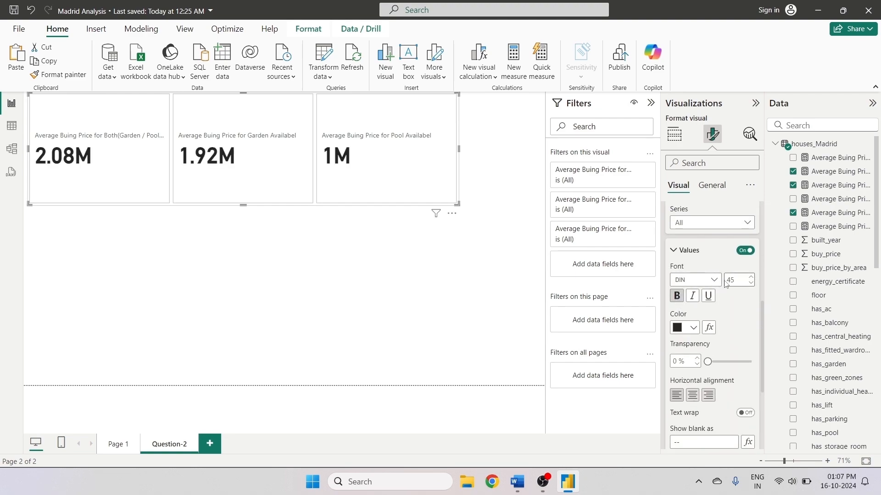
{"action": "left_click", "coordinate": [701, 280]}
{"action": "left_click", "coordinate": [693, 108]}
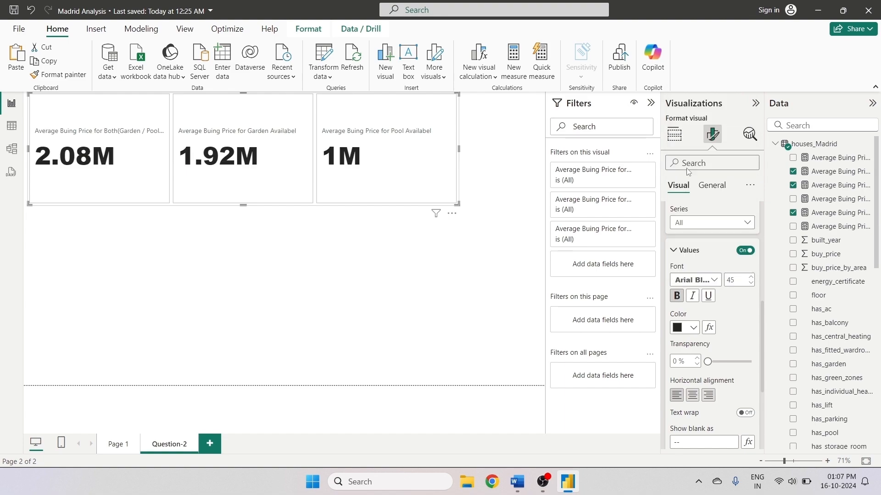
{"action": "left_click", "coordinate": [751, 284]}
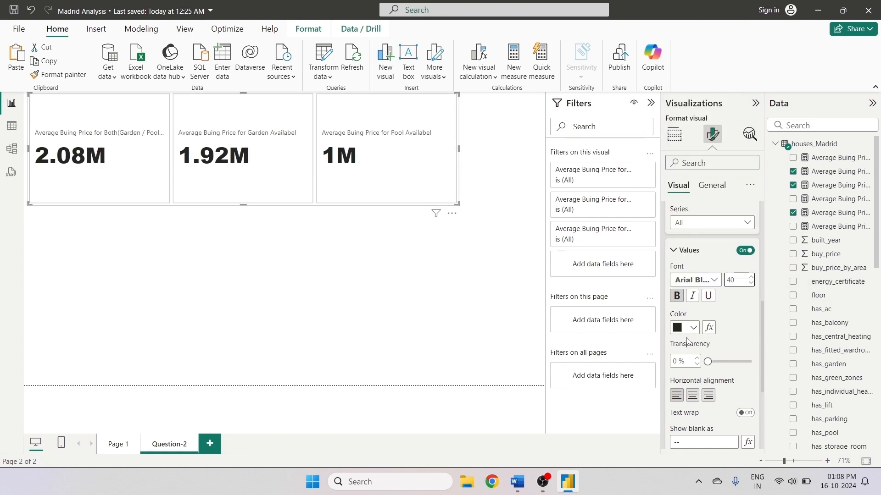
- Color the callout values gold and center-align them
{"action": "left_click", "coordinate": [692, 327]}
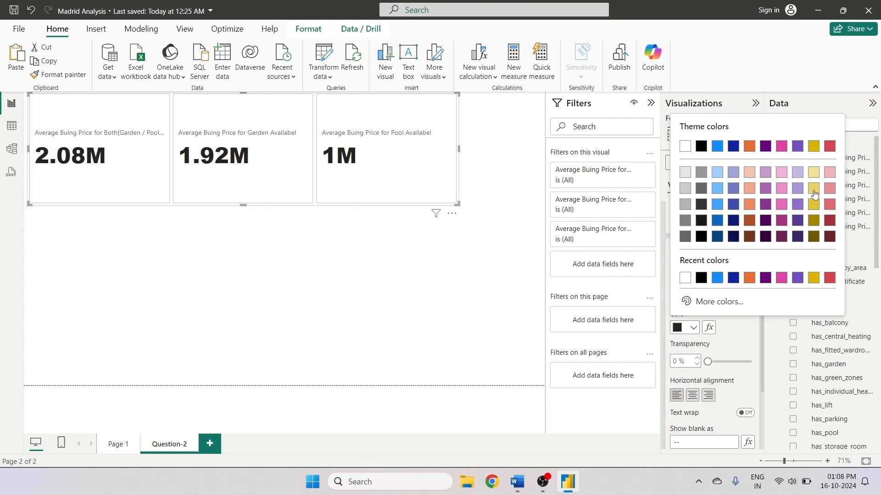
{"action": "left_click", "coordinate": [813, 190]}
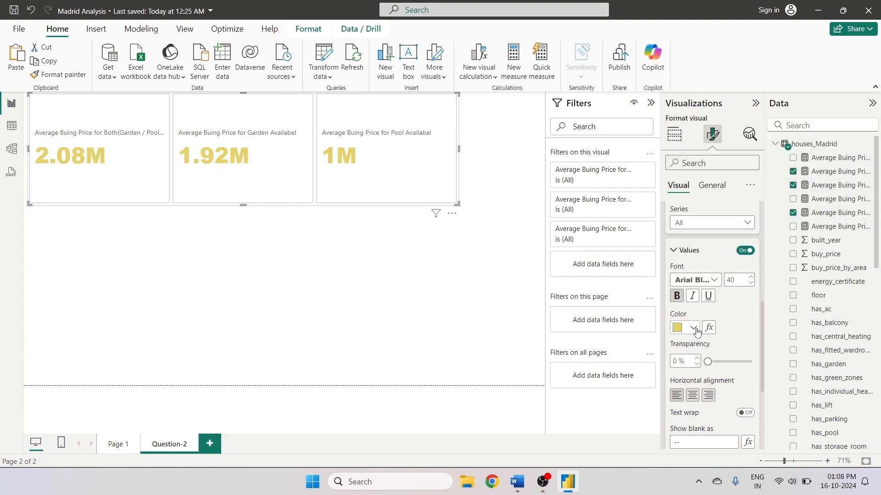
{"action": "left_click_drag", "start_coordinate": [760, 309], "coordinate": [759, 359]}
{"action": "left_click", "coordinate": [692, 262]}
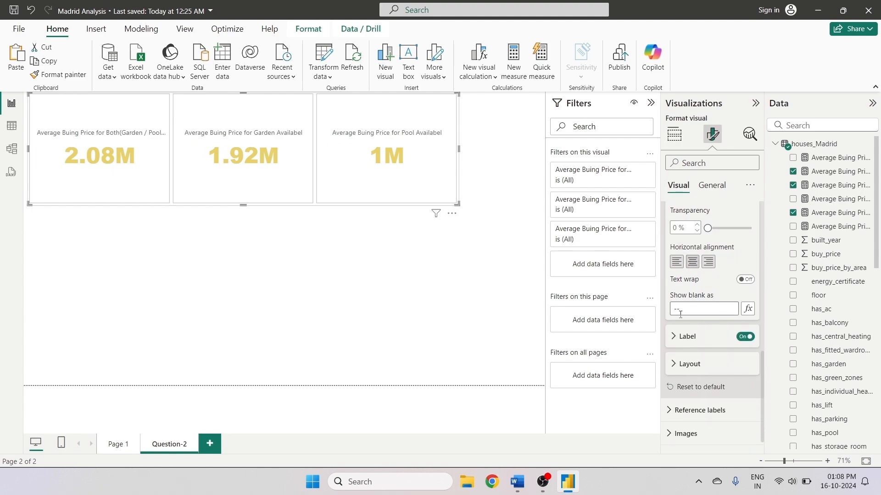
- Set the callout label font to Segoe UI Bold
{"action": "left_click", "coordinate": [746, 338]}
{"action": "left_click", "coordinate": [679, 337]}
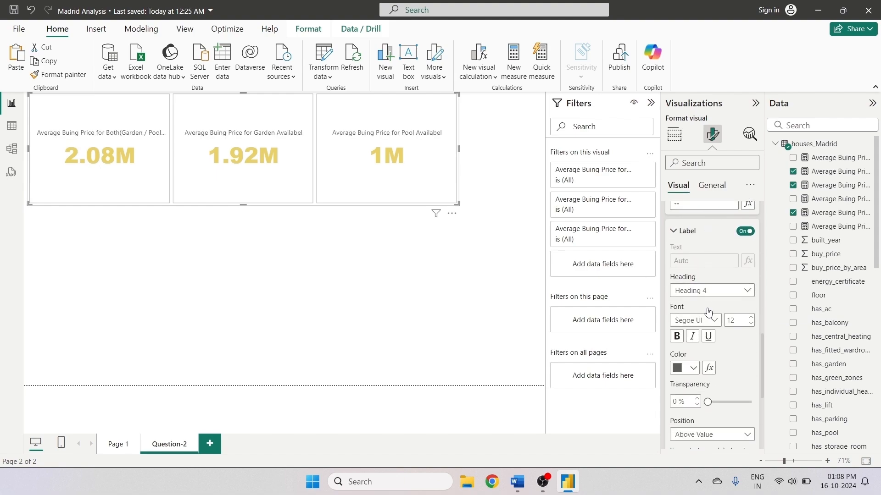
{"action": "left_click", "coordinate": [716, 309]}
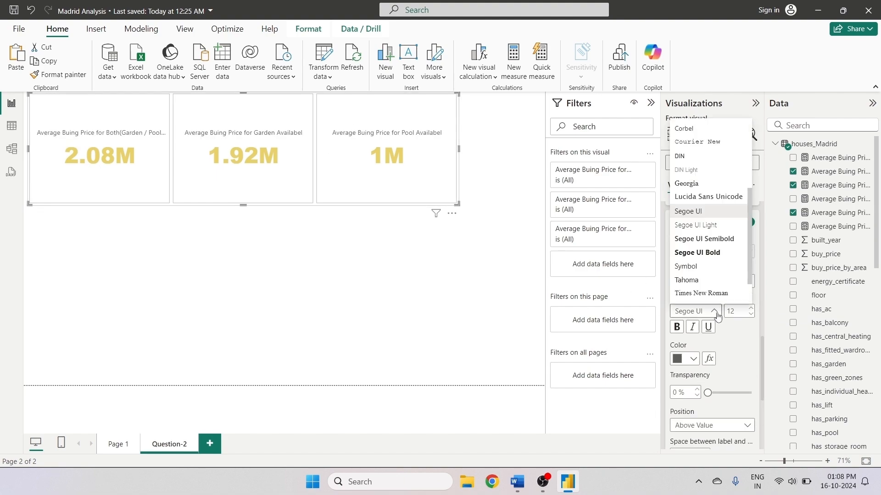
{"action": "left_click", "coordinate": [714, 252]}
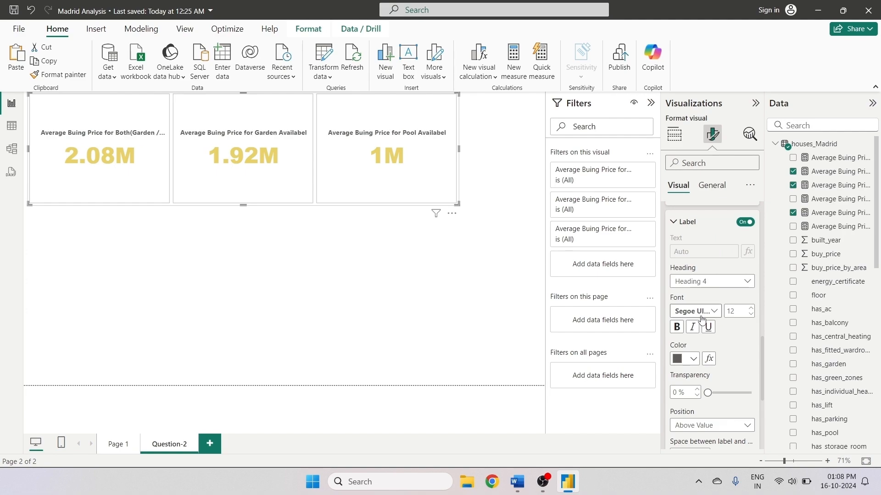
- Set the callout label color to orange and its font size to 14
{"action": "left_click", "coordinate": [751, 310]}
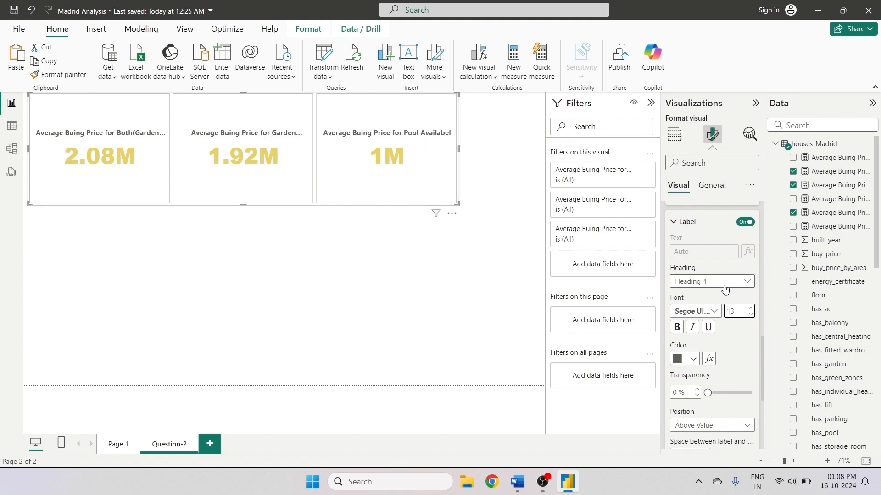
{"action": "scroll", "coordinate": [726, 348], "scroll_direction": "down", "scroll_amount": 3}
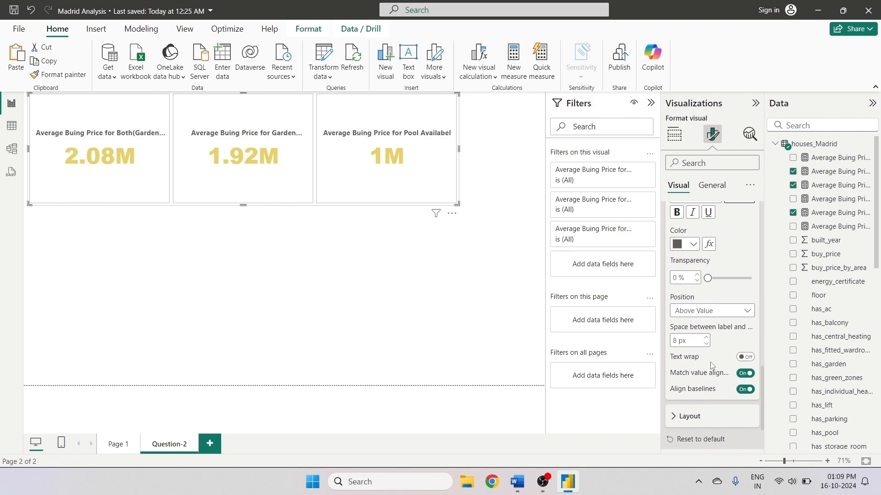
{"action": "scroll", "coordinate": [710, 366], "scroll_direction": "up", "scroll_amount": 1}
{"action": "scroll", "coordinate": [710, 366], "scroll_direction": "down", "scroll_amount": 1}
{"action": "left_click_drag", "start_coordinate": [761, 384], "coordinate": [762, 407]}
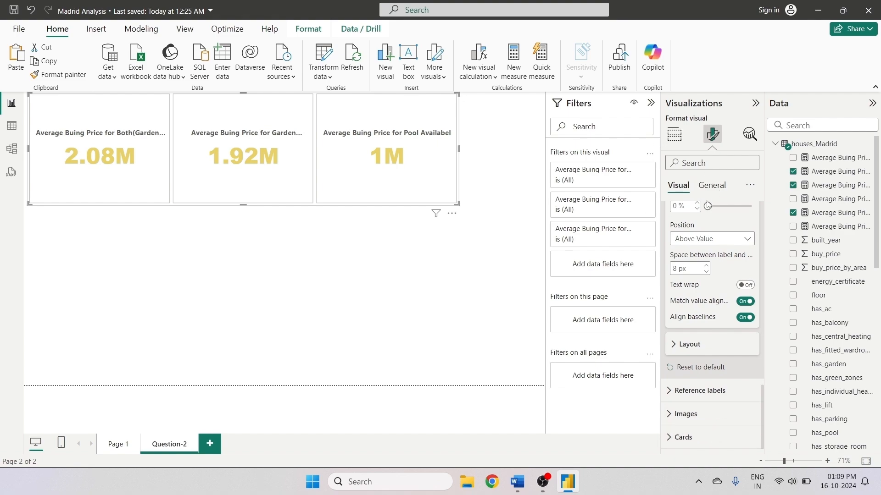
{"action": "scroll", "coordinate": [711, 266], "scroll_direction": "up", "scroll_amount": 2}
{"action": "left_click", "coordinate": [695, 287]}
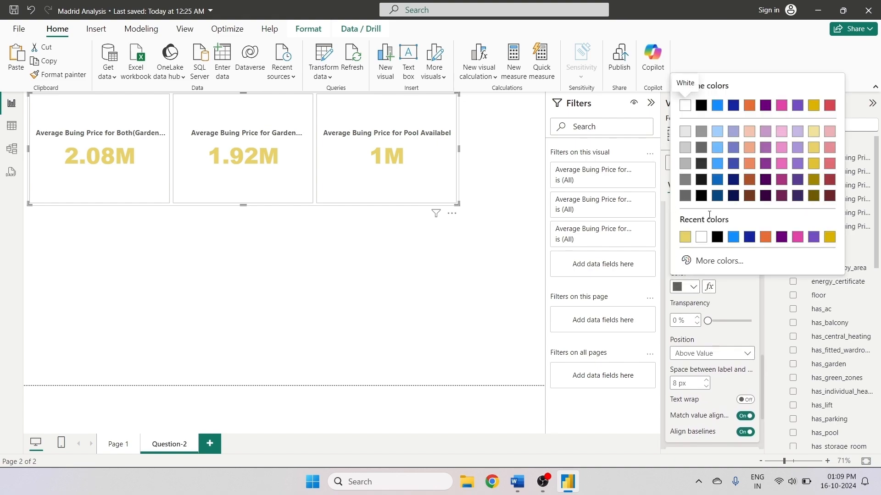
{"action": "left_click", "coordinate": [749, 106]}
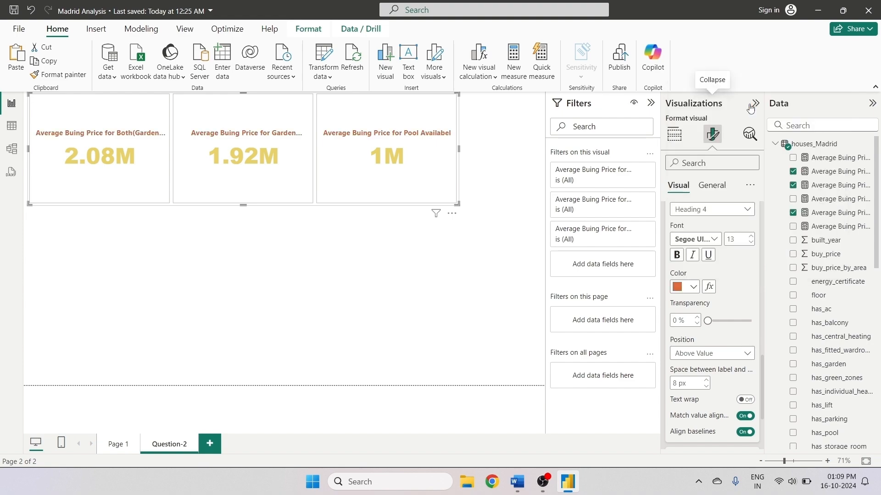
{"action": "left_click", "coordinate": [680, 256]}
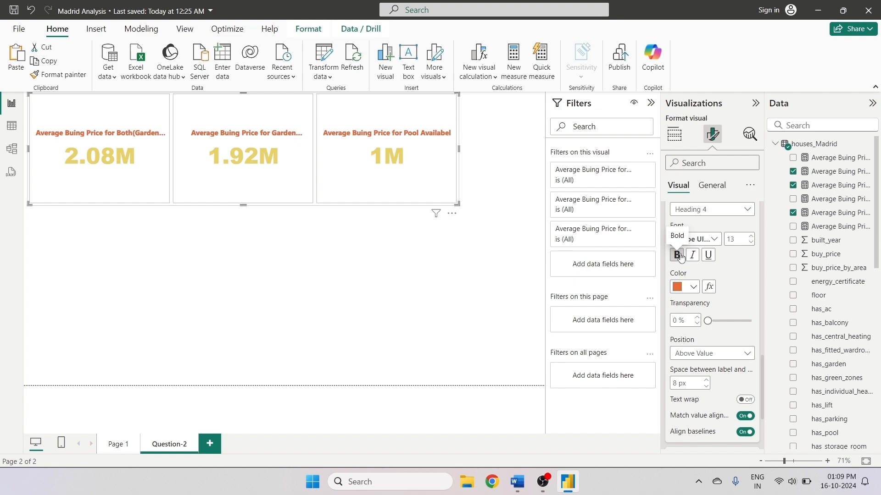
{"action": "left_click", "coordinate": [751, 236]}
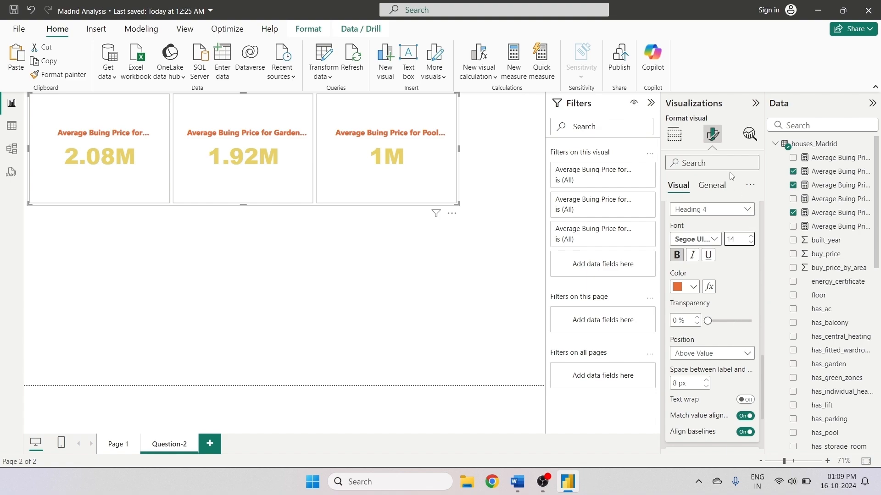
- Set the card visual's overall background color to light blue
{"action": "left_click", "coordinate": [712, 186]}
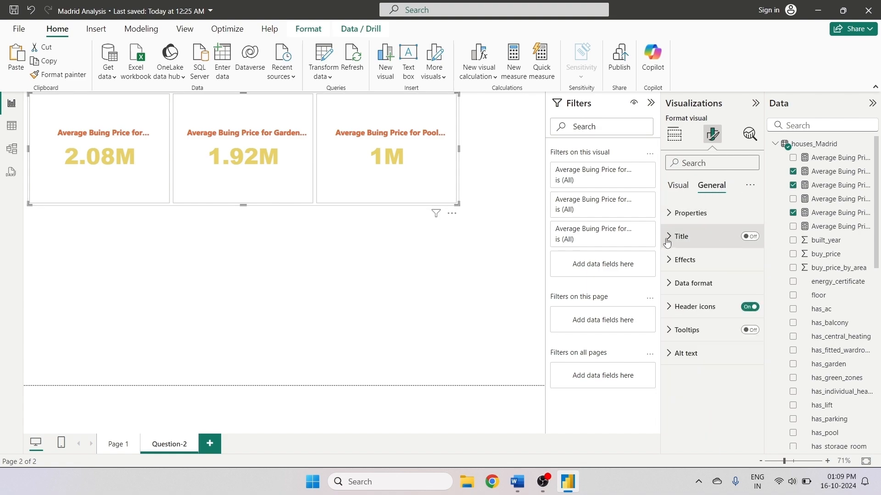
{"action": "left_click", "coordinate": [720, 260]}
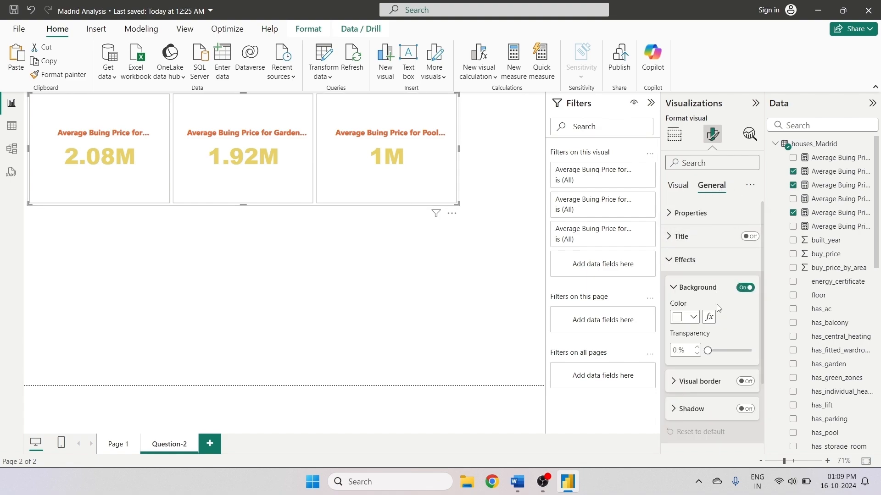
{"action": "left_click", "coordinate": [693, 317]}
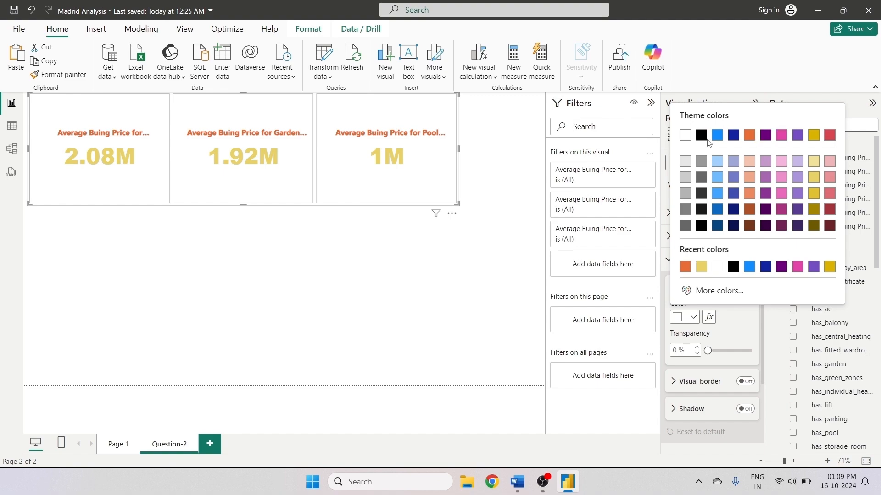
{"action": "left_click", "coordinate": [719, 162]}
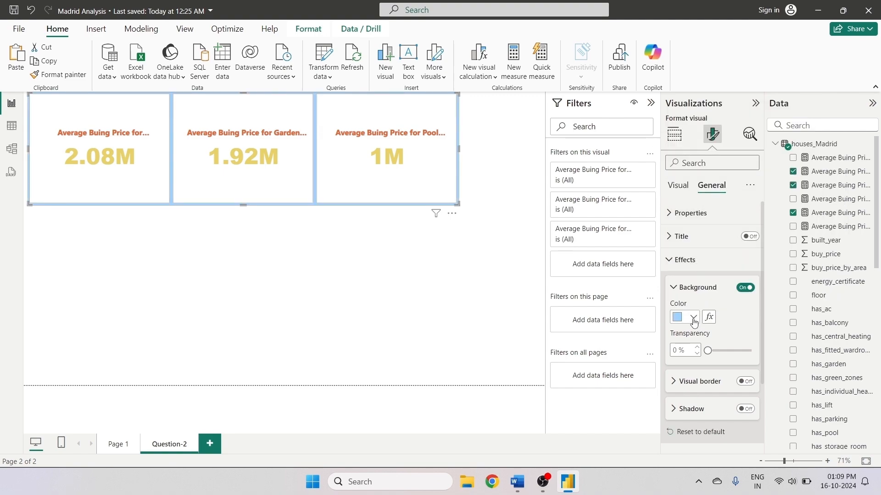
- Examine the card visual's label and layout formatting settings
{"action": "scroll", "coordinate": [733, 287], "scroll_direction": "down", "scroll_amount": 2}
{"action": "left_click", "coordinate": [681, 186]}
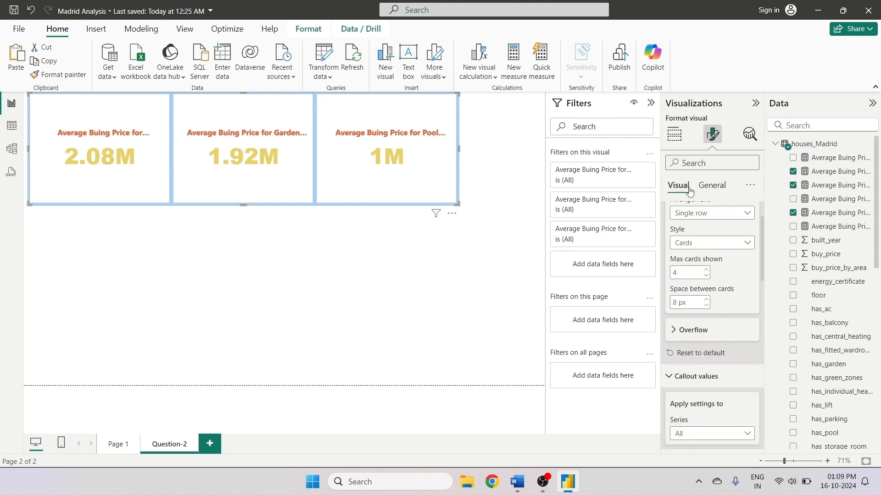
{"action": "scroll", "coordinate": [751, 413], "scroll_direction": "down", "scroll_amount": 6}
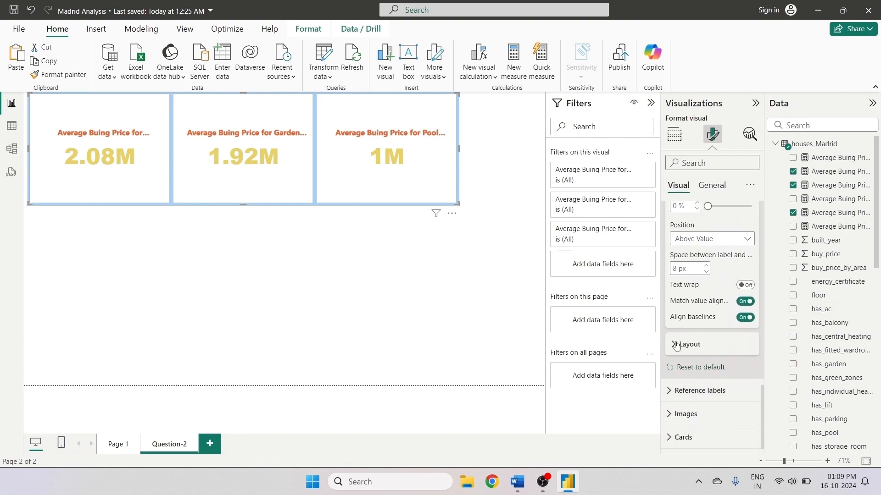
{"action": "left_click", "coordinate": [684, 344]}
{"action": "scroll", "coordinate": [727, 384], "scroll_direction": "down", "scroll_amount": 2}
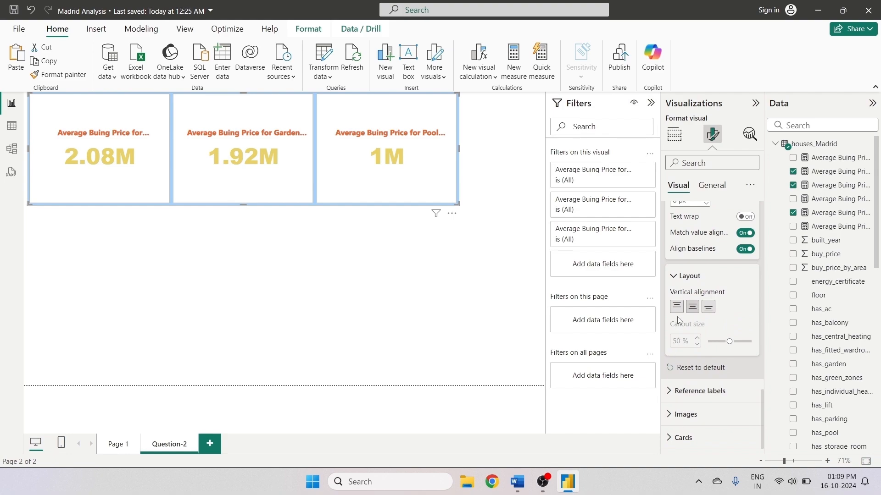
{"action": "scroll", "coordinate": [705, 259], "scroll_direction": "up", "scroll_amount": 2}
{"action": "scroll", "coordinate": [705, 260], "scroll_direction": "up", "scroll_amount": 2}
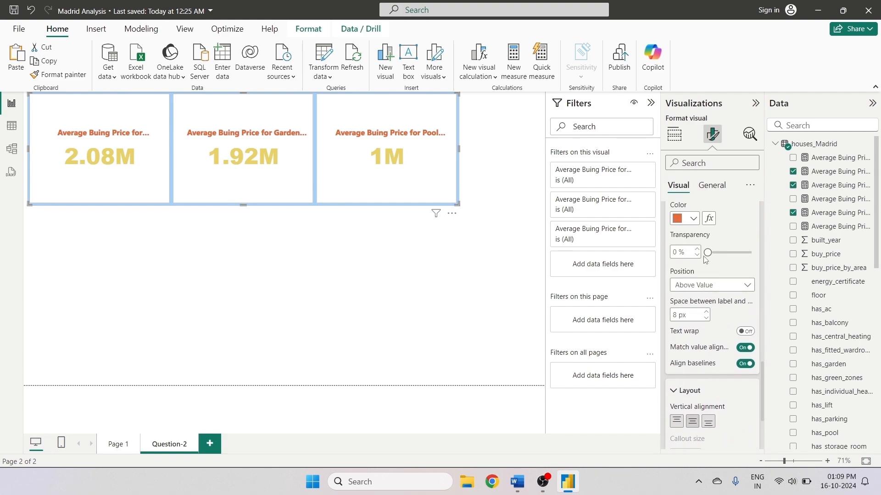
{"action": "scroll", "coordinate": [705, 259], "scroll_direction": "up", "scroll_amount": 4}
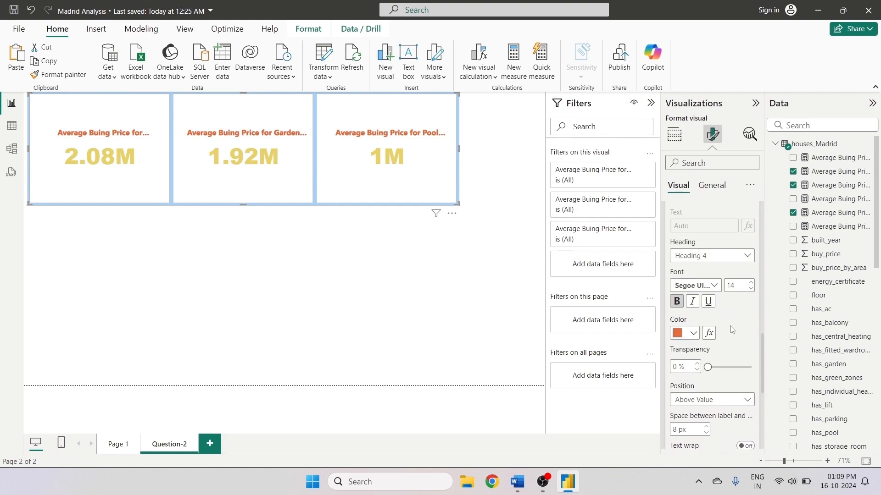
- Set the cards' background to light blue with about 23% transparency
{"action": "left_click_drag", "start_coordinate": [762, 346], "coordinate": [755, 431]}
{"action": "left_click", "coordinate": [669, 439]}
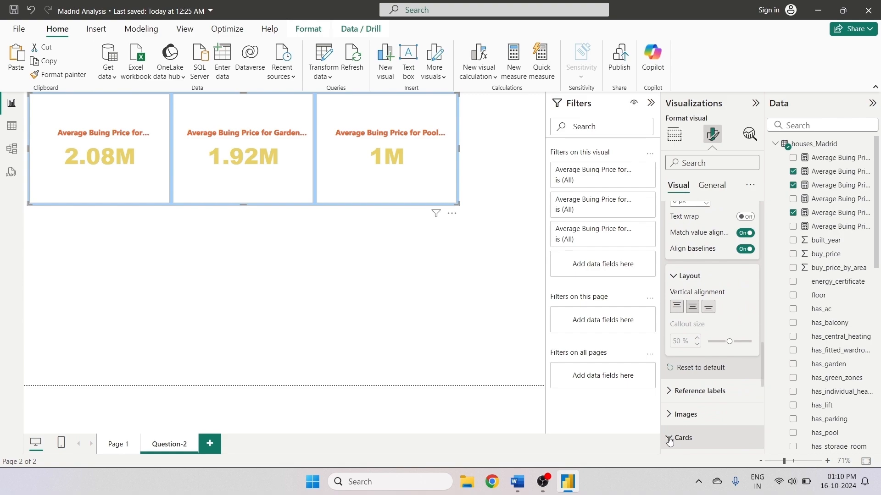
{"action": "left_click_drag", "start_coordinate": [761, 344], "coordinate": [761, 417]}
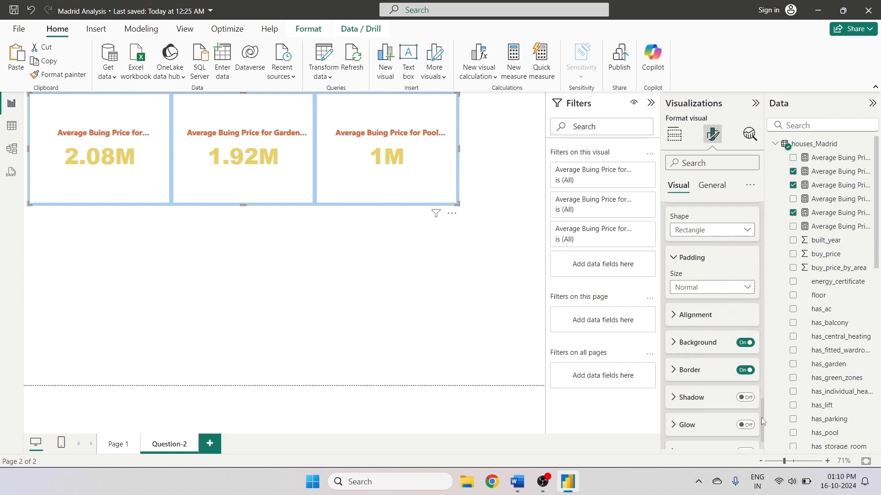
{"action": "left_click", "coordinate": [674, 305]}
{"action": "left_click", "coordinate": [688, 333]}
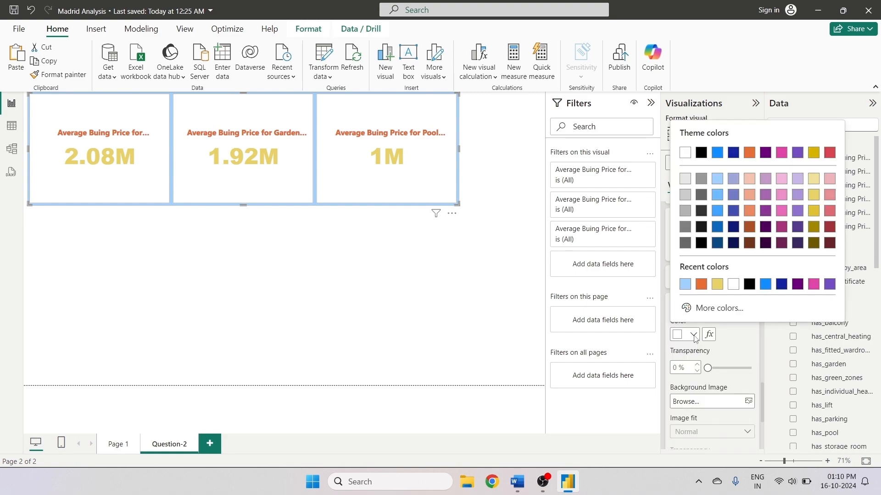
{"action": "left_click", "coordinate": [685, 284]}
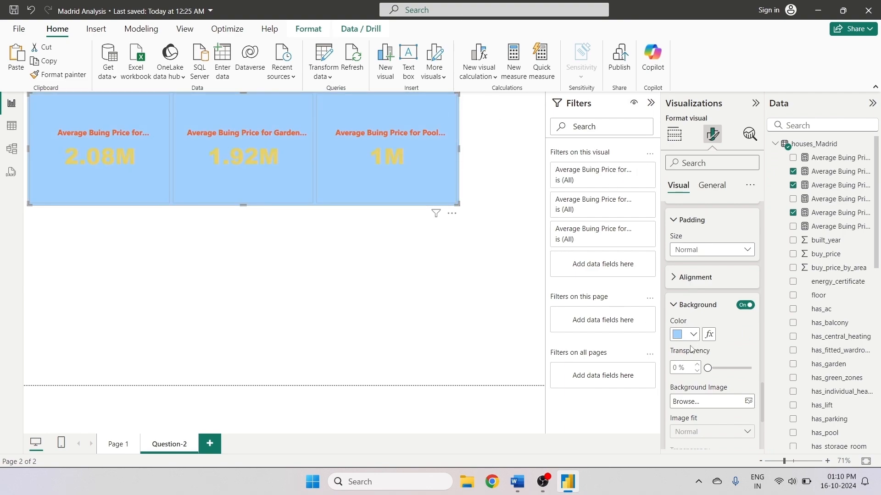
{"action": "left_click", "coordinate": [716, 369]}
{"action": "left_click_drag", "start_coordinate": [735, 374], "coordinate": [716, 371]}
- Set the cards' background color to dark orange with 54% transparency
{"action": "left_click", "coordinate": [695, 337]}
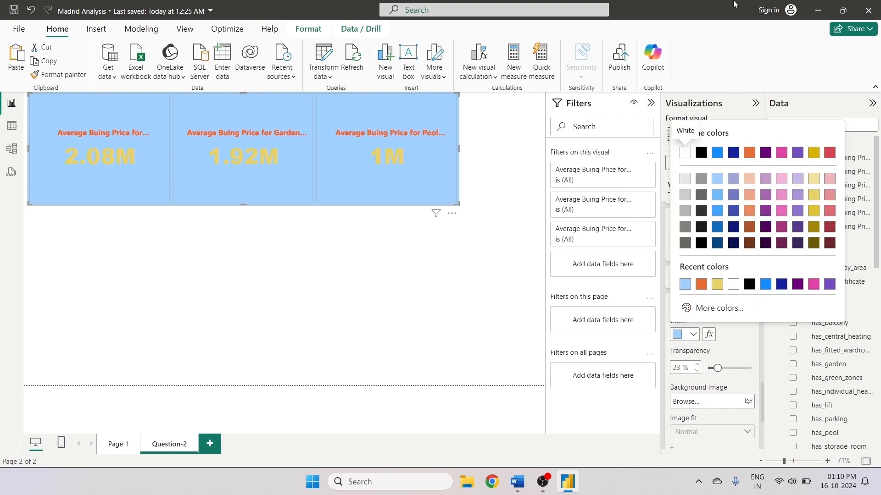
{"action": "left_click", "coordinate": [688, 182]}
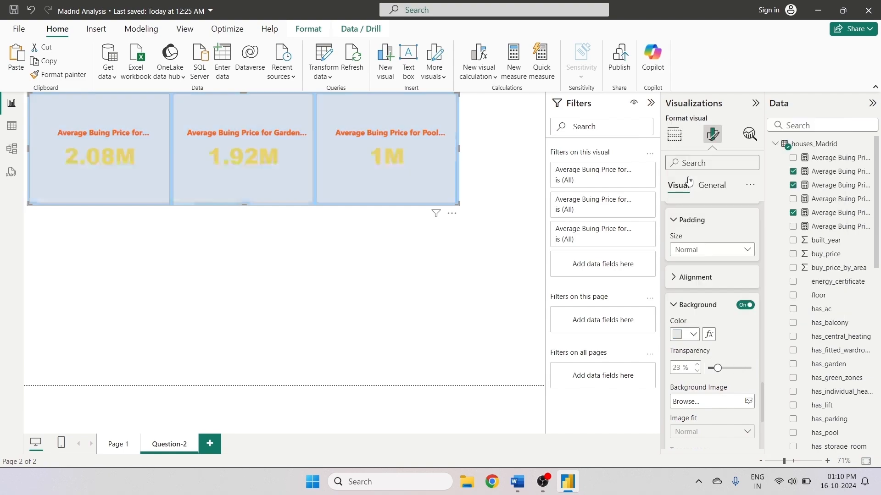
{"action": "left_click", "coordinate": [693, 334]}
{"action": "left_click", "coordinate": [750, 228]}
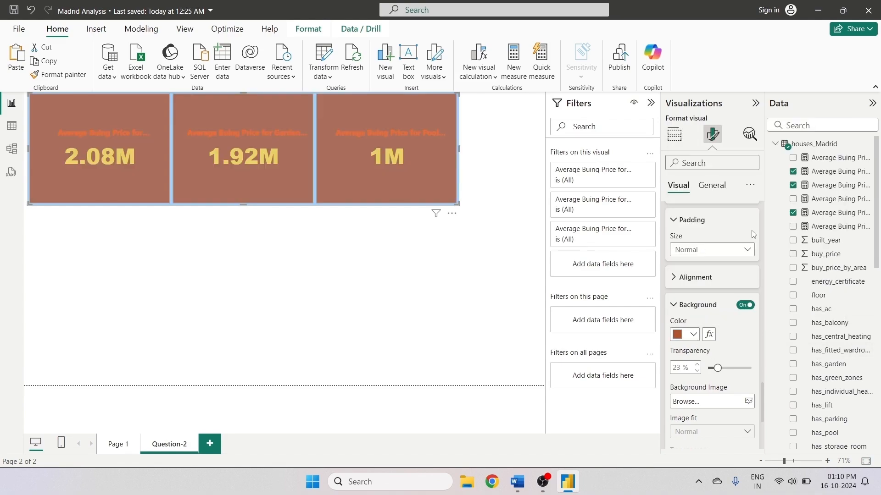
{"action": "left_click", "coordinate": [746, 367]}
{"action": "left_click", "coordinate": [737, 369]}
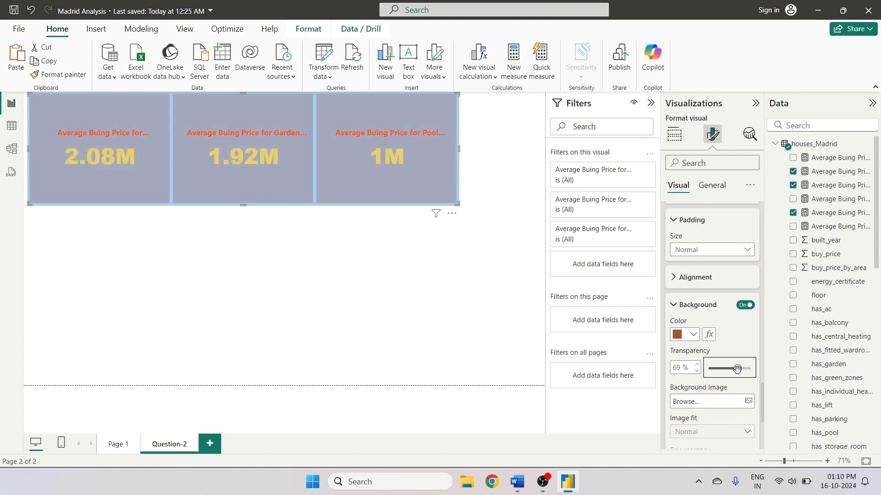
{"action": "mouse_move", "coordinate": [737, 369]}
{"action": "left_mouse_down"}
{"action": "mouse_move", "coordinate": [718, 372]}
{"action": "mouse_move", "coordinate": [730, 369]}
{"action": "left_mouse_up"}
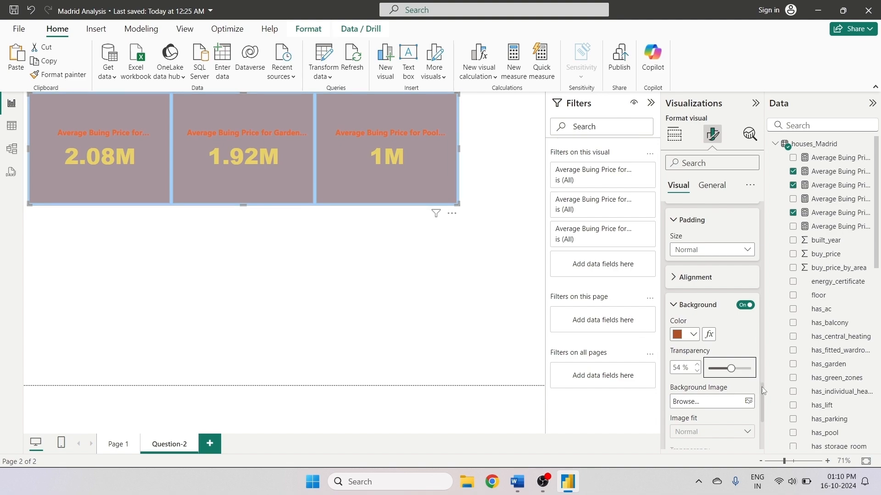
{"action": "scroll", "coordinate": [752, 381], "scroll_direction": "down", "scroll_amount": 4}
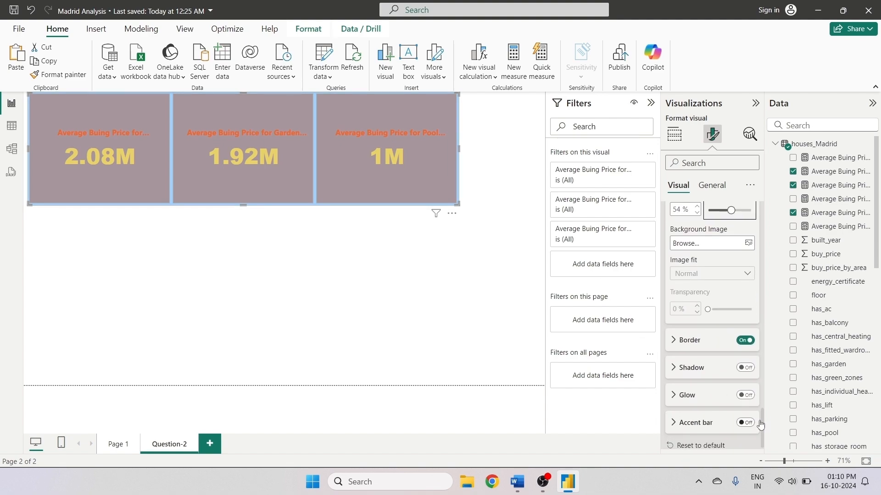
{"action": "left_click", "coordinate": [747, 334]}
{"action": "left_click", "coordinate": [747, 334]}
{"action": "left_click", "coordinate": [747, 334]}
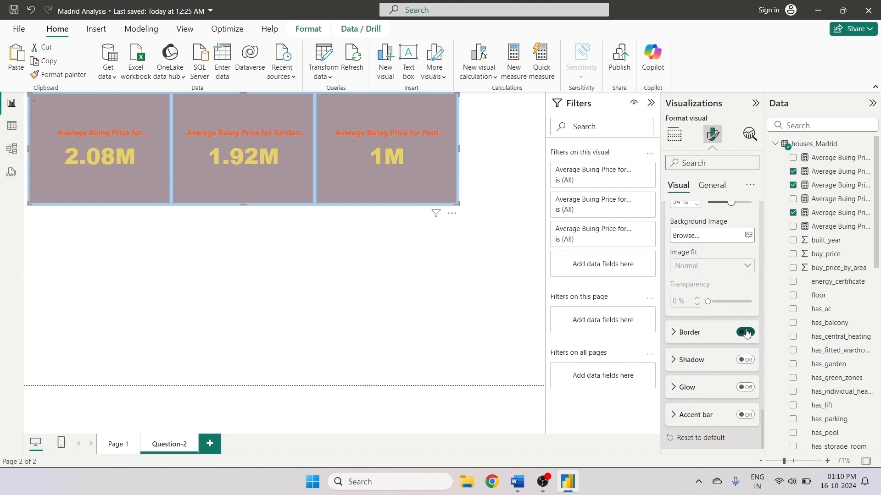
{"action": "left_click", "coordinate": [747, 334]}
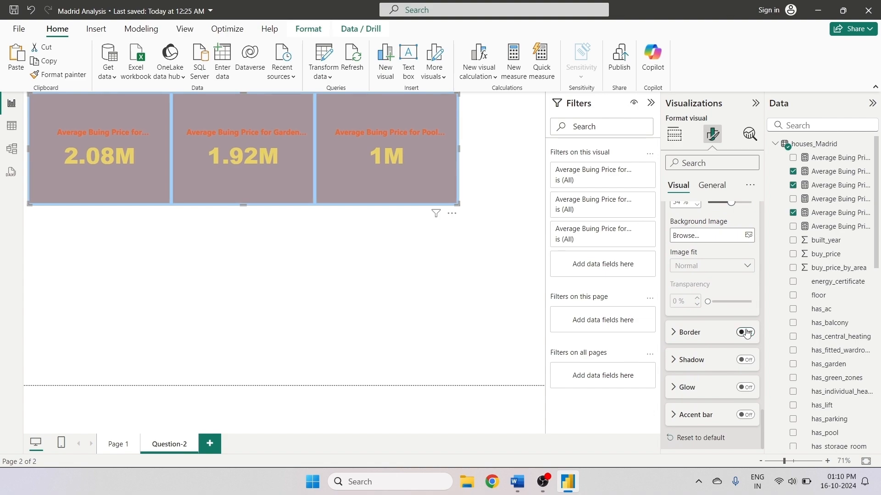
{"action": "left_click", "coordinate": [745, 360]}
{"action": "left_click", "coordinate": [745, 360]}
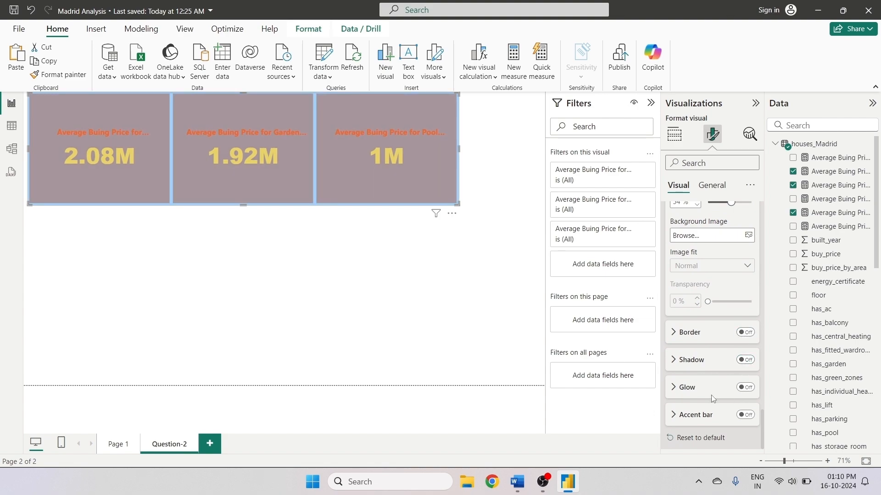
{"action": "left_click", "coordinate": [745, 388]}
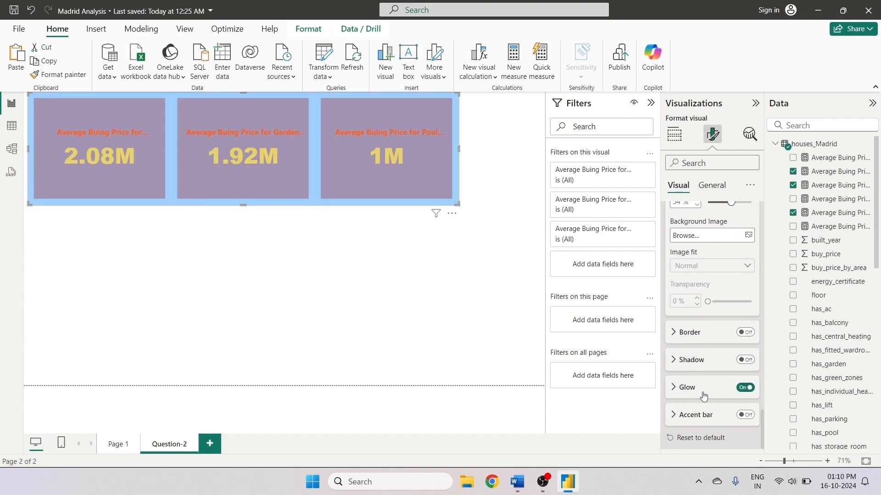
{"action": "left_click", "coordinate": [747, 390]}
{"action": "left_click", "coordinate": [747, 390]}
{"action": "left_click", "coordinate": [747, 390]}
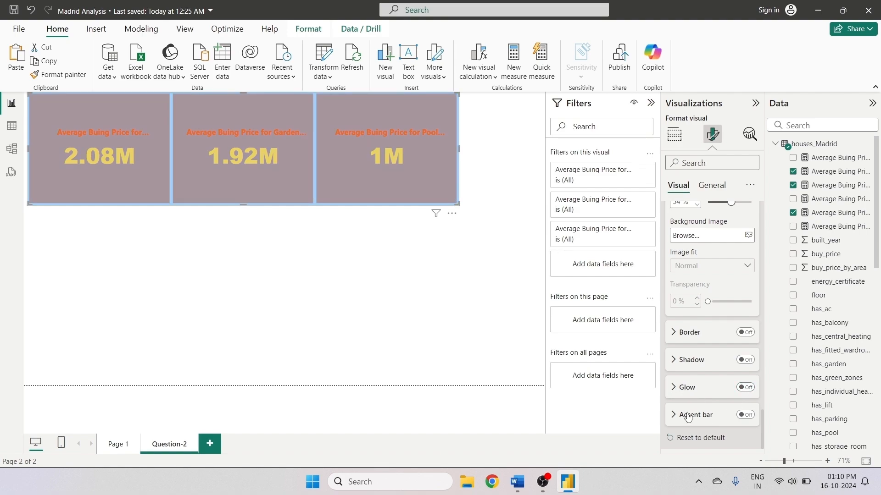
- Add a pink accent bar to the cards with a width of 5 px
{"action": "left_click", "coordinate": [745, 415]}
{"action": "left_click", "coordinate": [675, 416]}
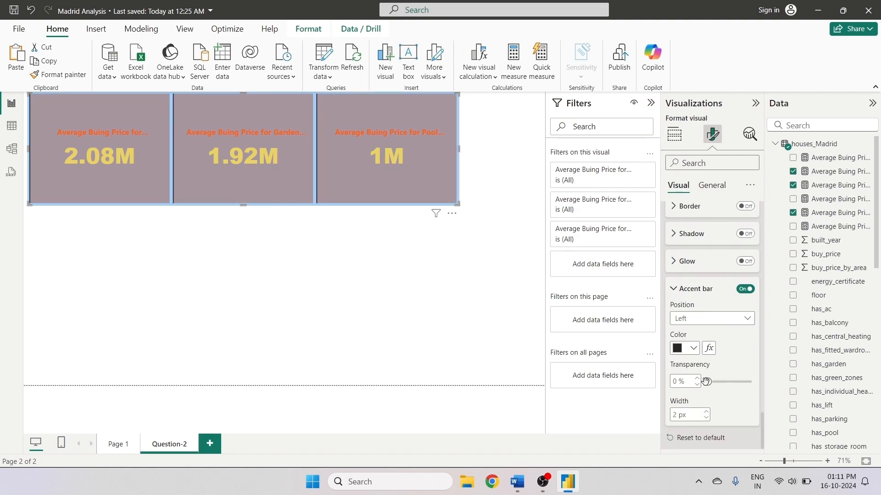
{"action": "left_click", "coordinate": [690, 348]}
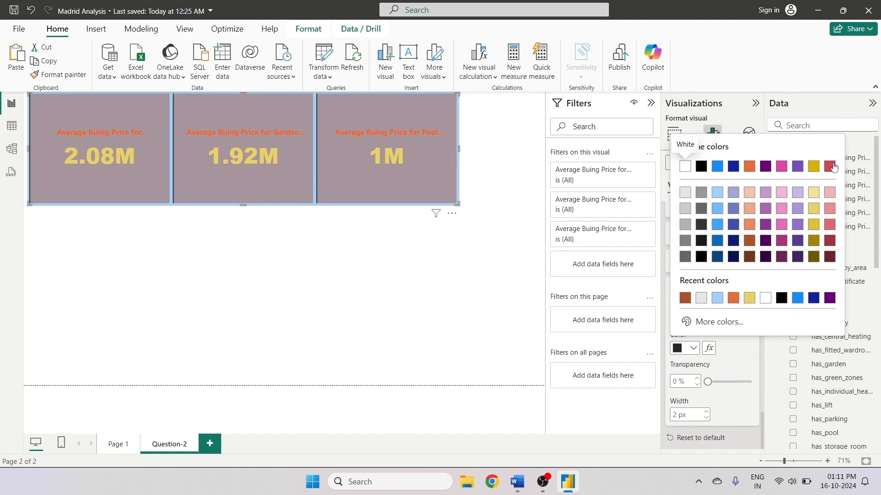
{"action": "left_click", "coordinate": [782, 167]}
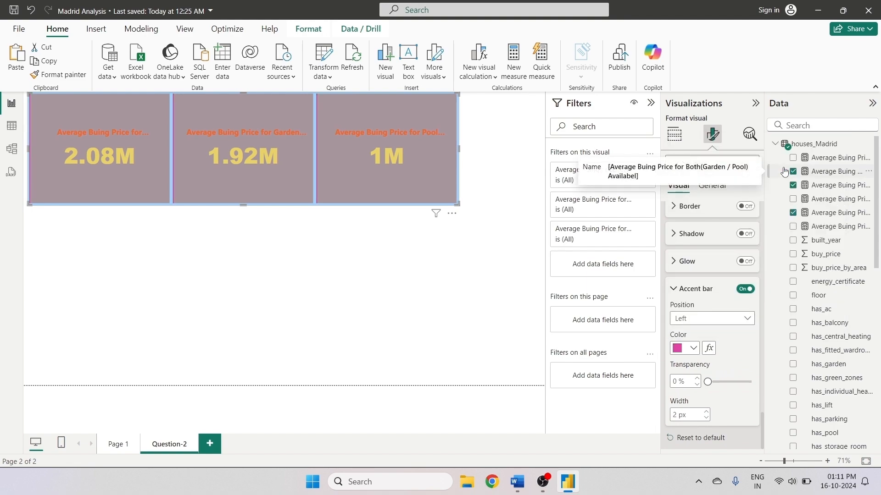
{"action": "left_click", "coordinate": [707, 414]}
{"action": "left_click", "coordinate": [707, 414]}
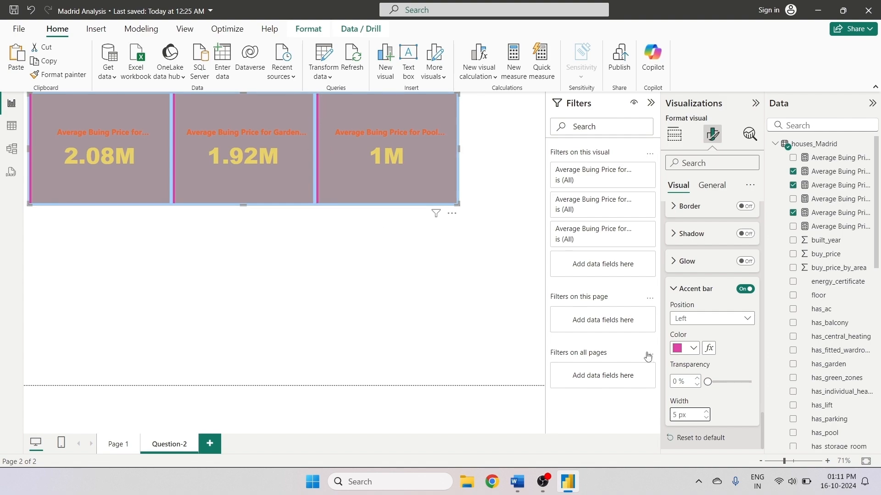
- Change the cards' background color to white
{"action": "scroll", "coordinate": [716, 374], "scroll_direction": "up", "scroll_amount": 2}
{"action": "left_click_drag", "start_coordinate": [763, 415], "coordinate": [763, 452]}
{"action": "left_click", "coordinate": [712, 185]}
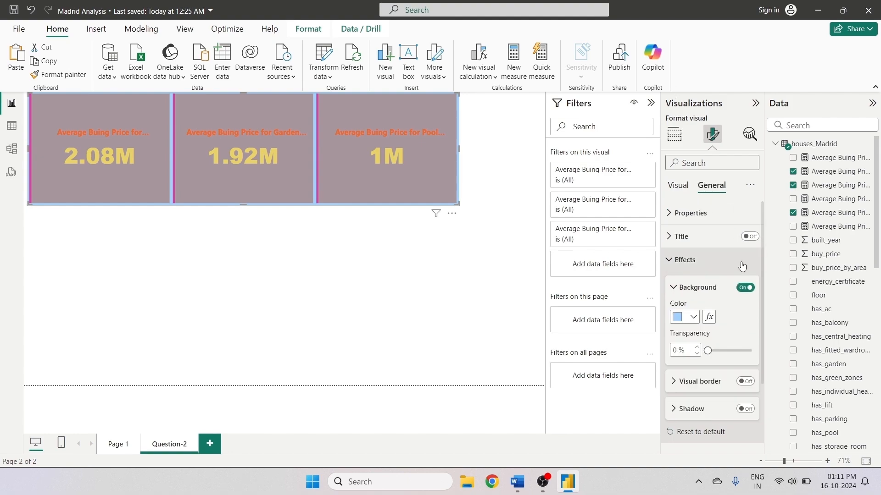
{"action": "left_click", "coordinate": [693, 316]}
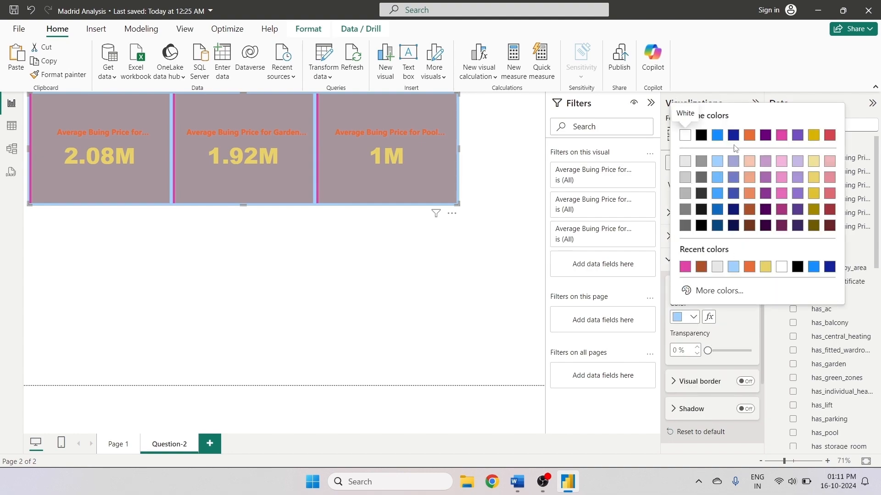
{"action": "left_click", "coordinate": [685, 135]}
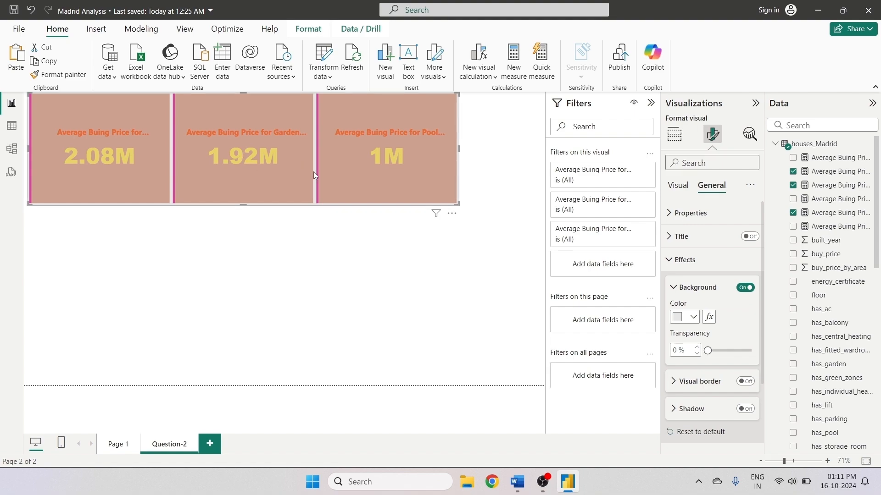
{"action": "left_click", "coordinate": [684, 317]}
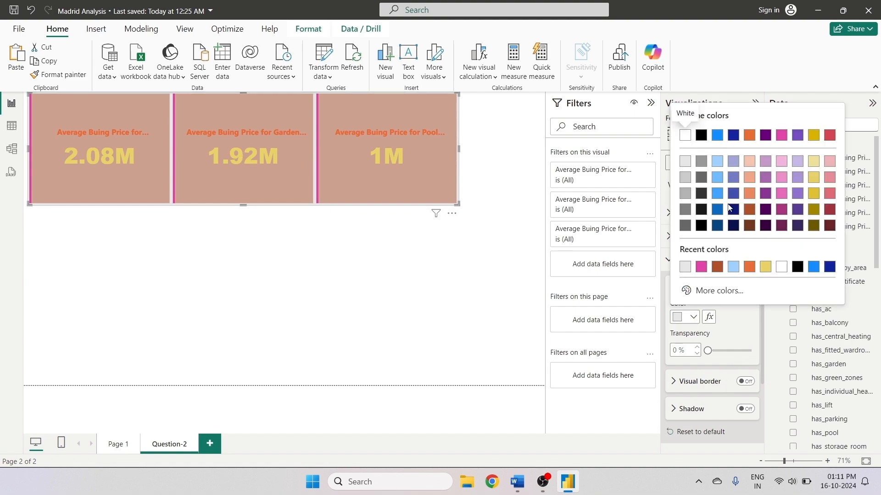
{"action": "left_click", "coordinate": [752, 212]}
{"action": "left_click", "coordinate": [688, 317]}
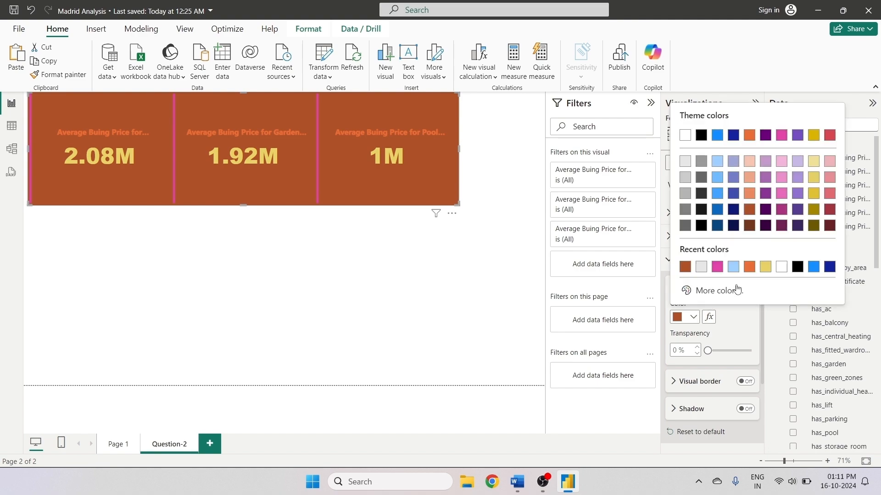
{"action": "left_click", "coordinate": [829, 211]}
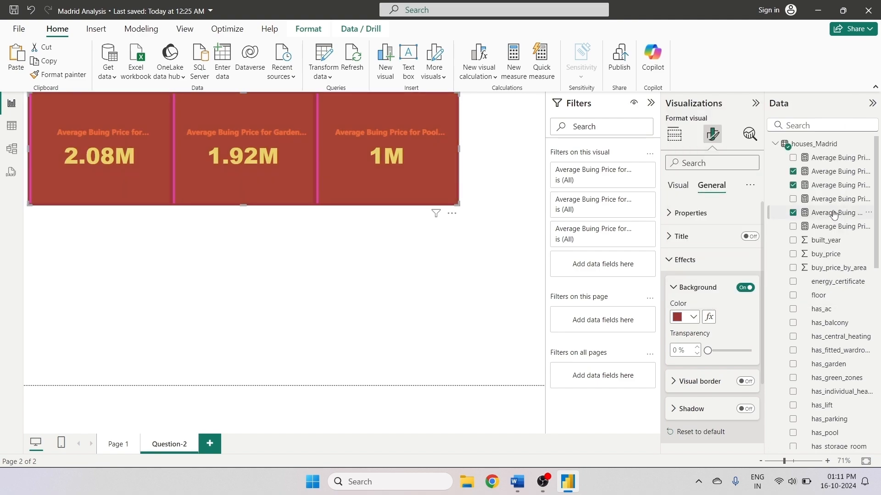
{"action": "left_click", "coordinate": [693, 317]}
{"action": "left_click", "coordinate": [688, 136]}
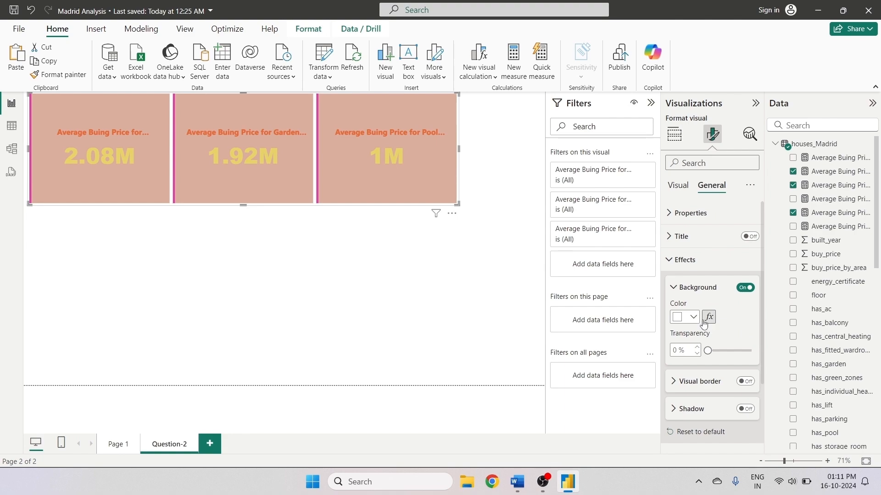
{"action": "left_click_drag", "start_coordinate": [762, 329], "coordinate": [762, 426]}
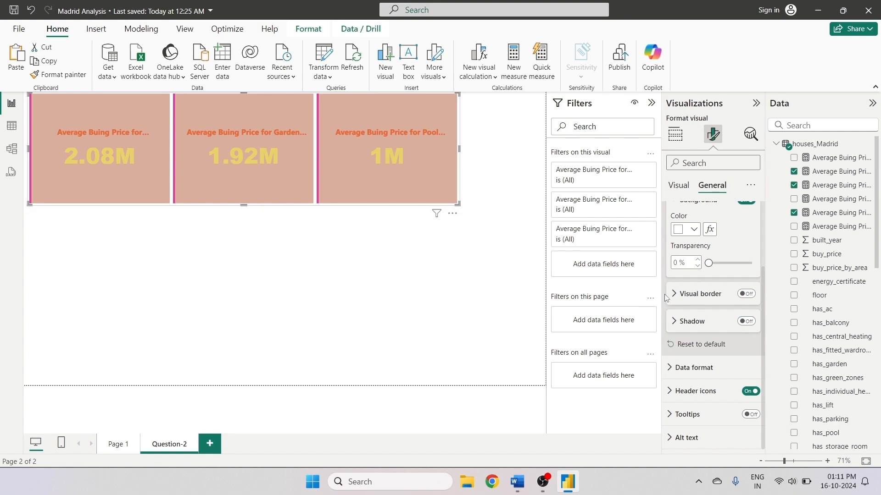
{"action": "left_click", "coordinate": [679, 294]}
{"action": "left_click", "coordinate": [679, 294]}
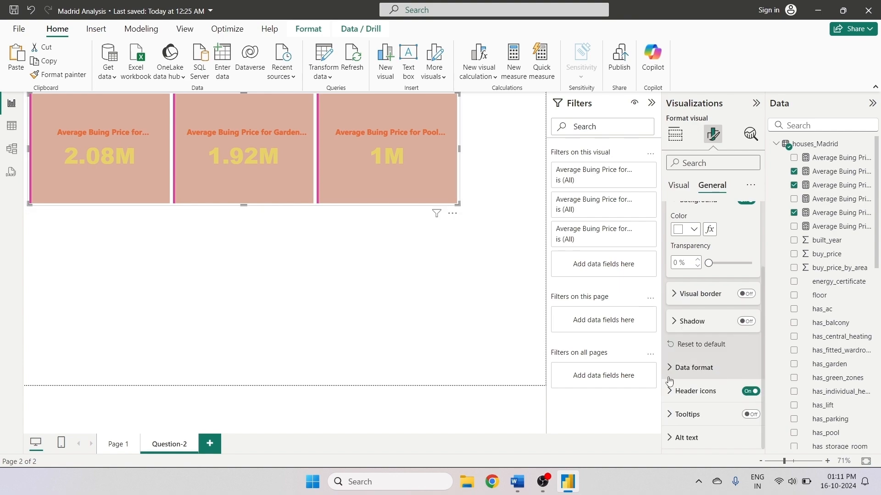
- Rename the first card's field to 'House Buying Price for Both(Garden / Pool) Availabel'
{"action": "left_click", "coordinate": [675, 136]}
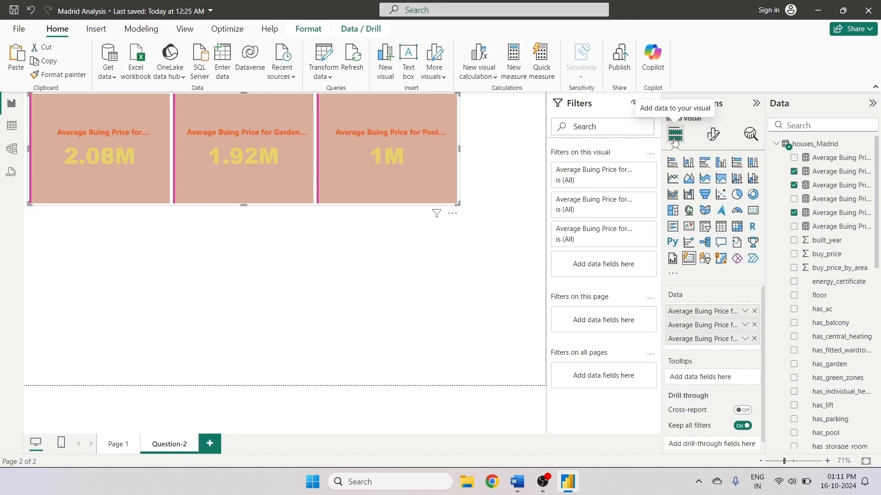
{"action": "double_click", "coordinate": [697, 312]}
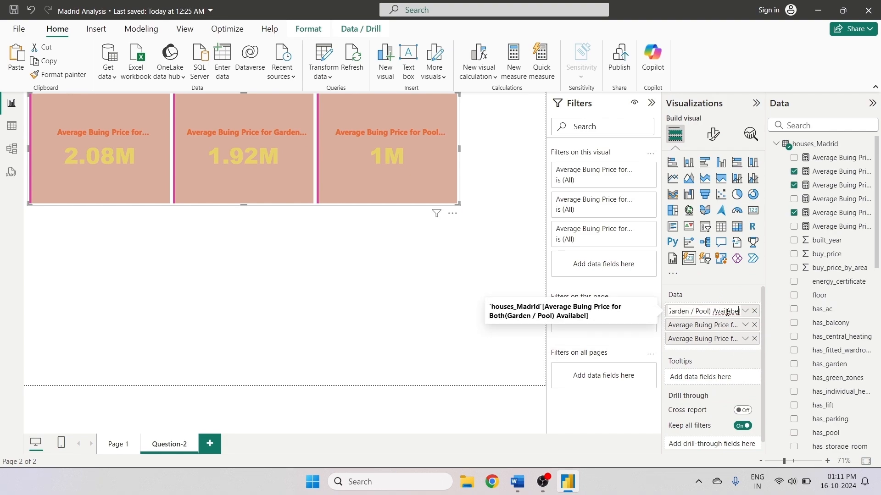
{"action": "key", "text": "Left"}
{"action": "key", "text": "Left"}
{"action": "key", "text": "Left"}
{"action": "key", "text": "Left"}
{"action": "key", "text": "Left"}
{"action": "key", "text": "Left"}
{"action": "key", "text": "Left"}
{"action": "key", "text": "Left"}
{"action": "key", "text": "Left"}
{"action": "key", "text": "Left"}
{"action": "key", "text": "Left"}
{"action": "key", "text": "Left"}
{"action": "key", "text": "Left"}
{"action": "key", "text": "Left"}
{"action": "key", "text": "Left"}
{"action": "key", "text": "Left"}
{"action": "key", "text": "Left"}
{"action": "key", "text": "Left"}
{"action": "key", "text": "Left"}
{"action": "key", "text": "Left"}
{"action": "key", "text": "BackSpace"}
{"action": "key", "text": "BackSpace"}
{"action": "key", "text": "BackSpace"}
{"action": "key", "text": "BackSpace"}
{"action": "key", "text": "BackSpace"}
{"action": "key", "text": "BackSpace"}
{"action": "key", "text": "BackSpace"}
{"action": "key", "text": "BackSpace"}
{"action": "type", "text": "hou"}
{"action": "key", "text": "BackSpace"}
{"action": "key", "text": "BackSpace"}
{"action": "key", "text": "BackSpace"}
{"action": "type", "text": "House"}
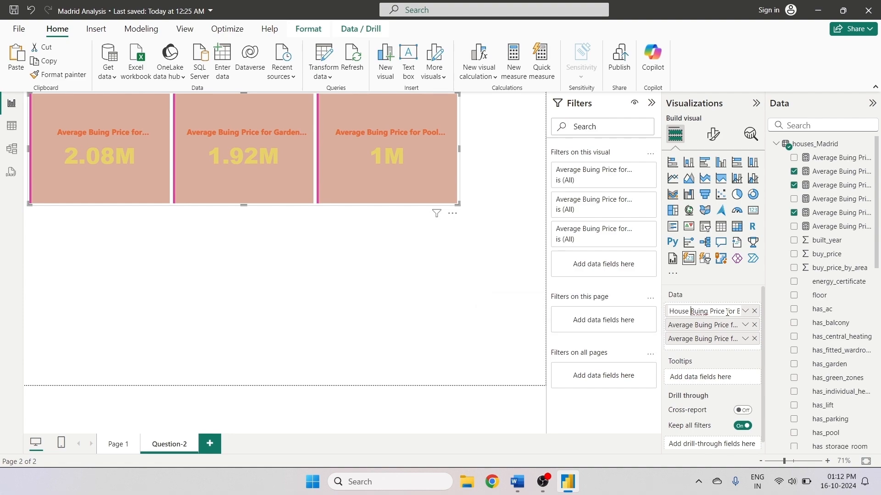
{"action": "left_click", "coordinate": [700, 313]}
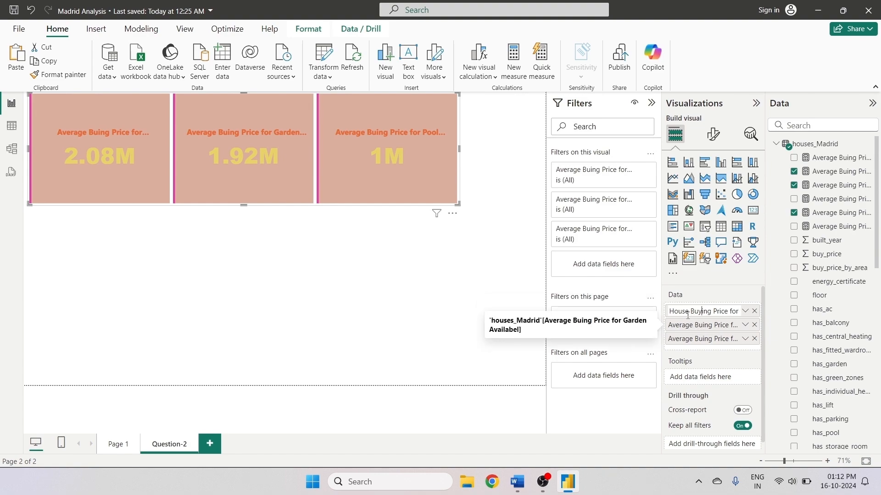
{"action": "left_click_drag", "start_coordinate": [690, 311], "coordinate": [660, 320]}
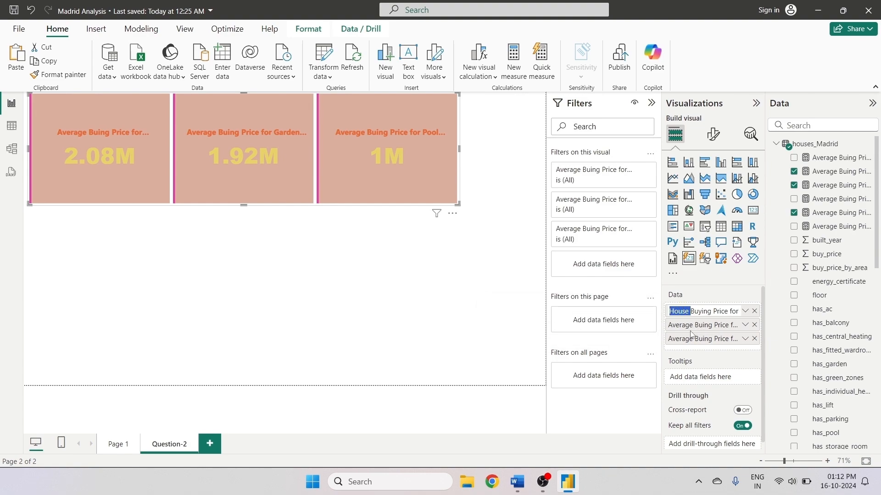
{"action": "key", "text": "Return"}
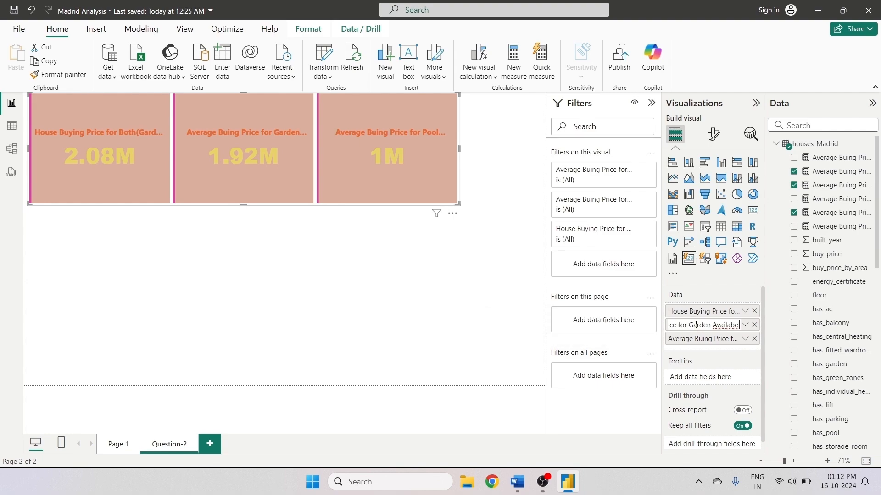
- Rename the second card's field to 'House Buying Price for Garden Availabel'
{"action": "double_click", "coordinate": [679, 326]}
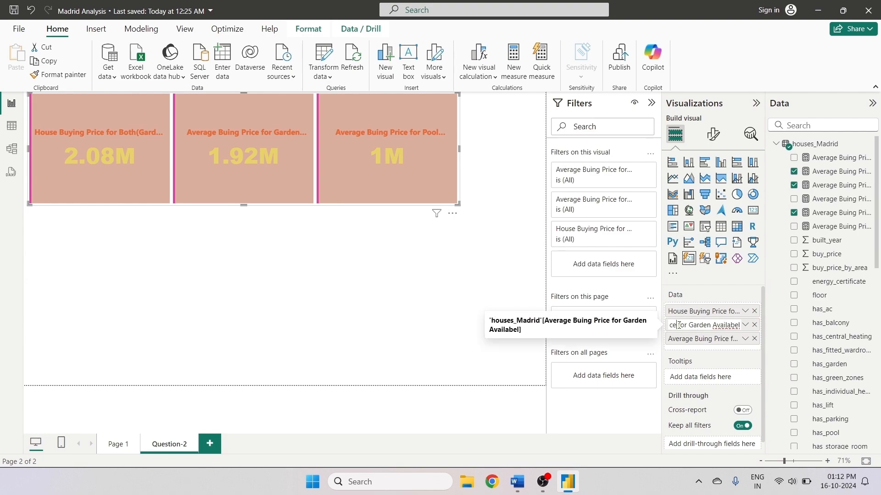
{"action": "key", "text": "Left"}
{"action": "key", "text": "Left"}
{"action": "key", "text": "Left"}
{"action": "key", "text": "Left"}
{"action": "key", "text": "Left"}
{"action": "key", "text": "Left"}
{"action": "key", "text": "Left"}
{"action": "key", "text": "Left"}
{"action": "key", "text": "Left"}
{"action": "key", "text": "Left"}
{"action": "key", "text": "Left"}
{"action": "key", "text": "Left"}
{"action": "key", "text": "Left"}
{"action": "key", "text": "Left"}
{"action": "key", "text": "Left"}
{"action": "key", "text": "Left"}
{"action": "key", "text": "Left"}
{"action": "key", "text": "Left"}
{"action": "key", "text": "Left"}
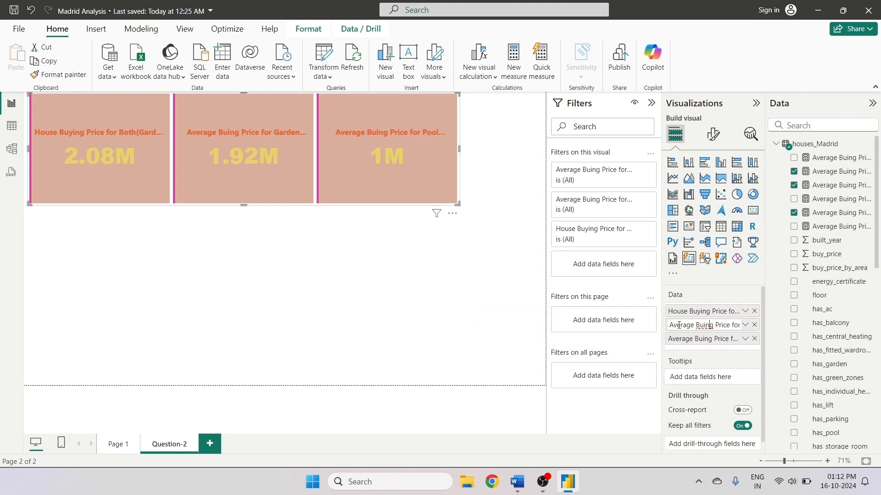
{"action": "type", "text": "y"}
{"action": "double_click", "coordinate": [678, 324]}
{"action": "type", "text": "House"}
{"action": "left_click_drag", "start_coordinate": [712, 325], "coordinate": [659, 328]}
{"action": "key", "text": "ctrl+c"}
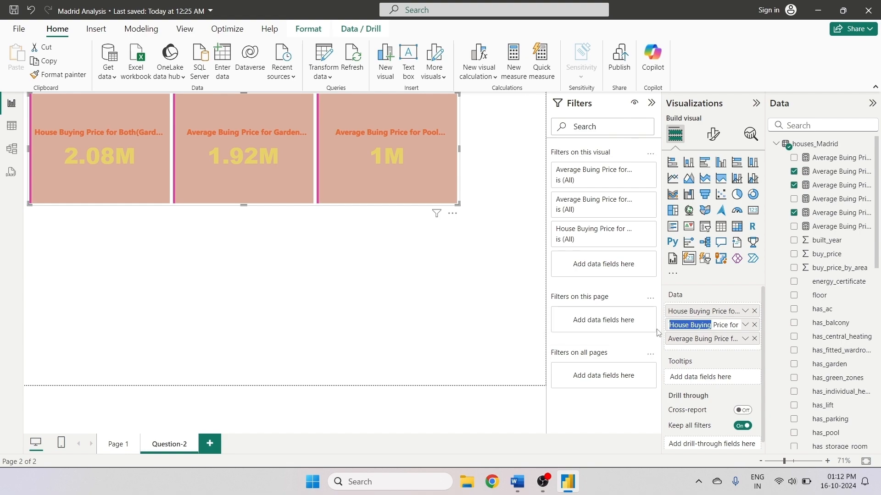
{"action": "left_click", "coordinate": [708, 351]}
- Rename the third card's field to 'House Buying Price for Pool Availabel'
{"action": "double_click", "coordinate": [713, 341]}
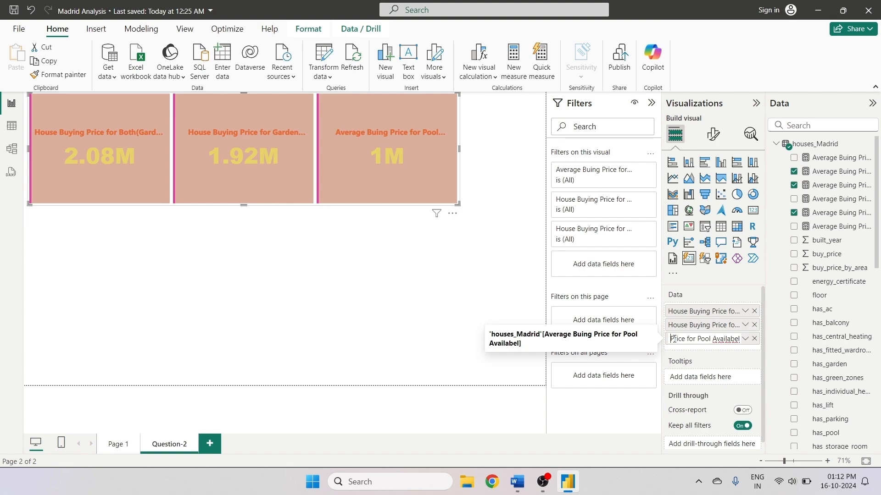
{"action": "key", "text": "Home"}
{"action": "key", "text": "BackSpace"}
{"action": "key", "text": "BackSpace"}
{"action": "key", "text": "BackSpace"}
{"action": "key", "text": "BackSpace"}
{"action": "key", "text": "BackSpace"}
{"action": "key", "text": "BackSpace"}
{"action": "key", "text": "BackSpace"}
{"action": "key", "text": "BackSpace"}
{"action": "key", "text": "BackSpace"}
{"action": "key", "text": "BackSpace"}
{"action": "key", "text": "BackSpace"}
{"action": "key", "text": "BackSpace"}
{"action": "key", "text": "BackSpace"}
{"action": "key", "text": "ctrl+v"}
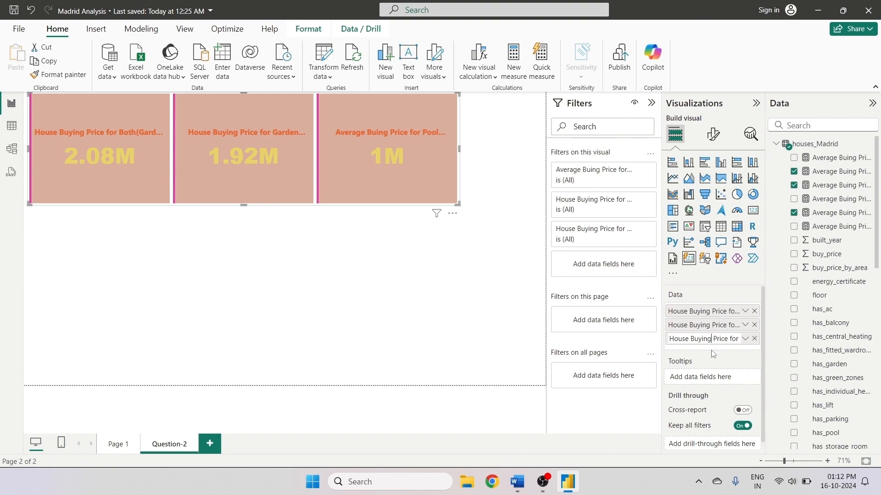
{"action": "key", "text": "Return"}
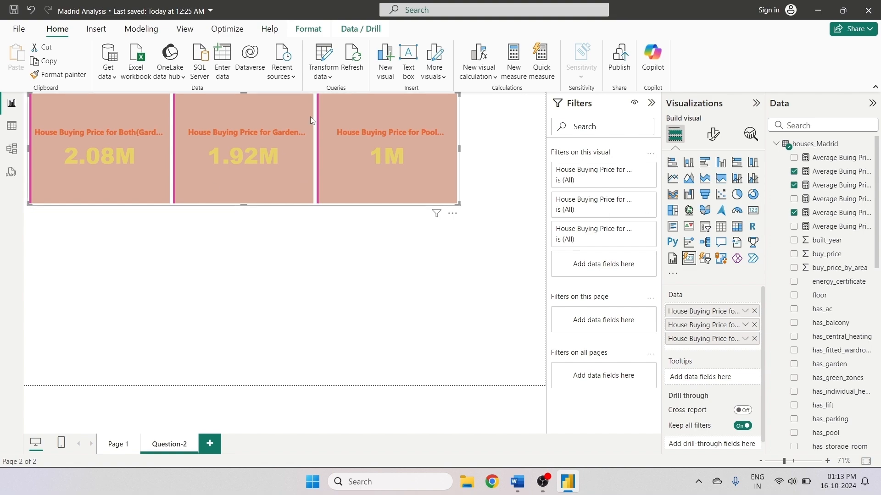
- Move the card visual slightly lower on the canvas
{"action": "left_click_drag", "start_coordinate": [452, 201], "coordinate": [448, 219]}
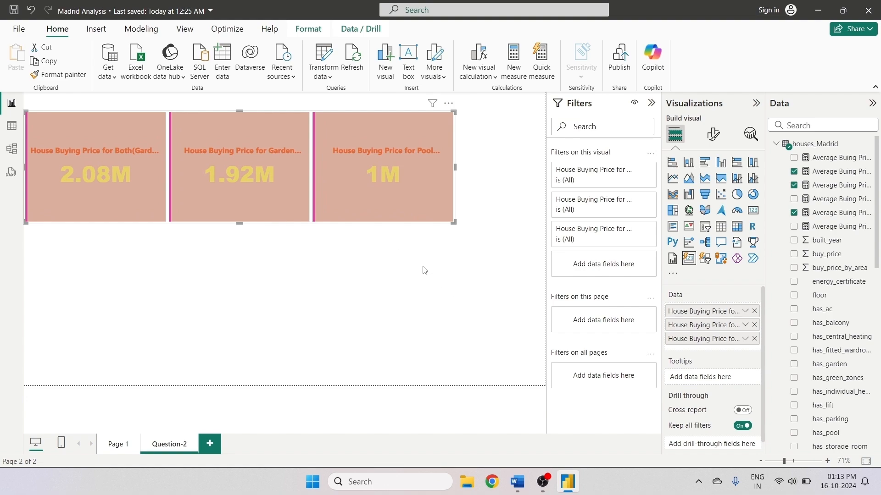
{"action": "left_click", "coordinate": [246, 251]}
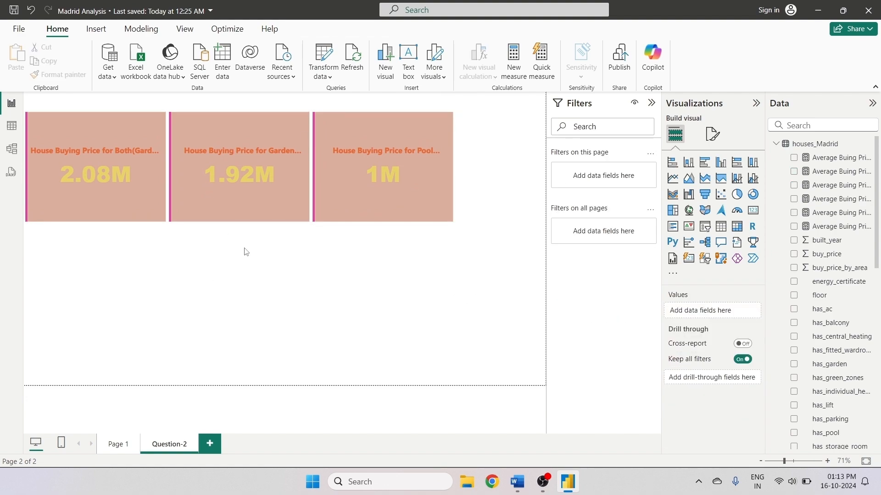
{"action": "left_click", "coordinate": [169, 126]}
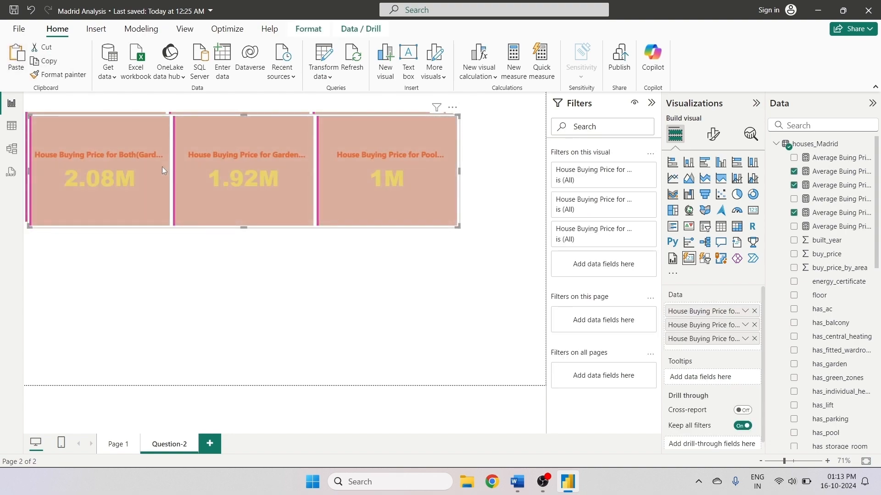
{"action": "left_click_drag", "start_coordinate": [161, 170], "coordinate": [157, 281]}
{"action": "left_click", "coordinate": [148, 194]}
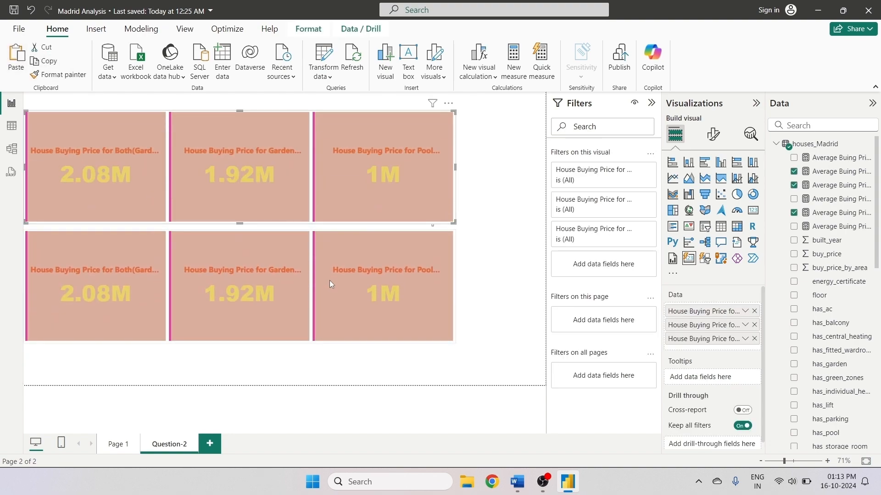
{"action": "left_click", "coordinate": [330, 280]}
{"action": "key", "text": "Delete"}
- Set the cards' callout value color to black
{"action": "left_click", "coordinate": [137, 125]}
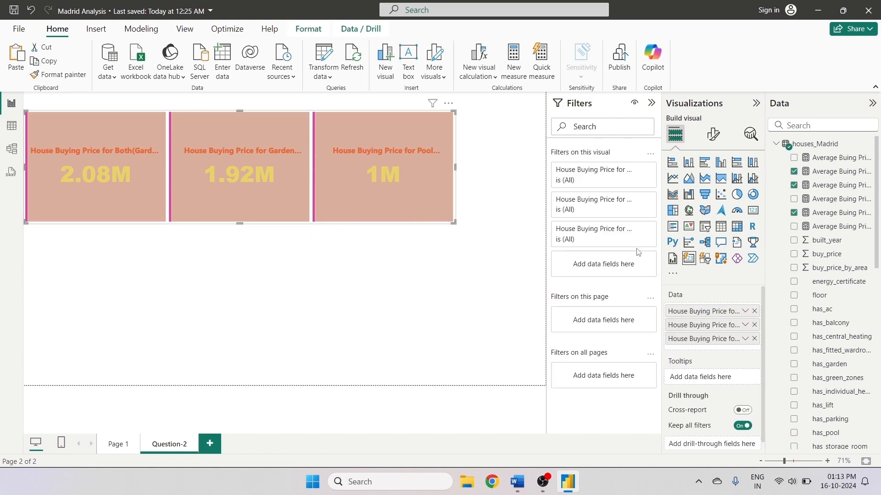
{"action": "left_click", "coordinate": [713, 134]}
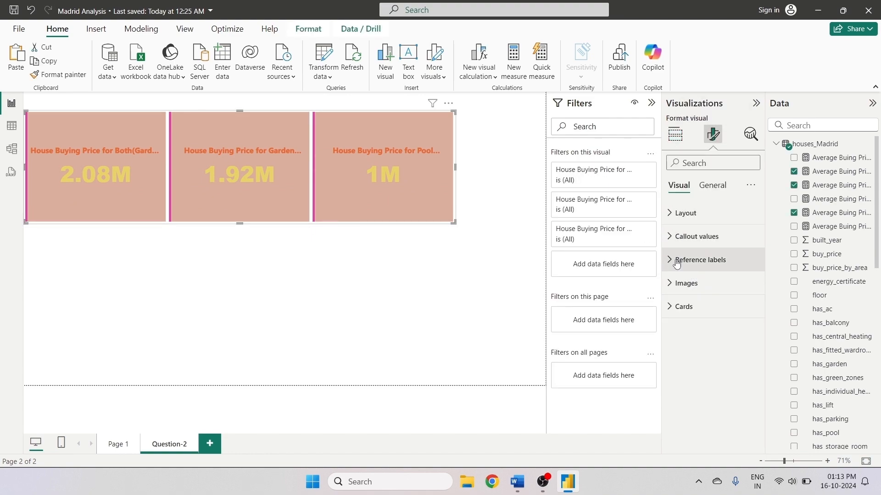
{"action": "left_click", "coordinate": [688, 237]}
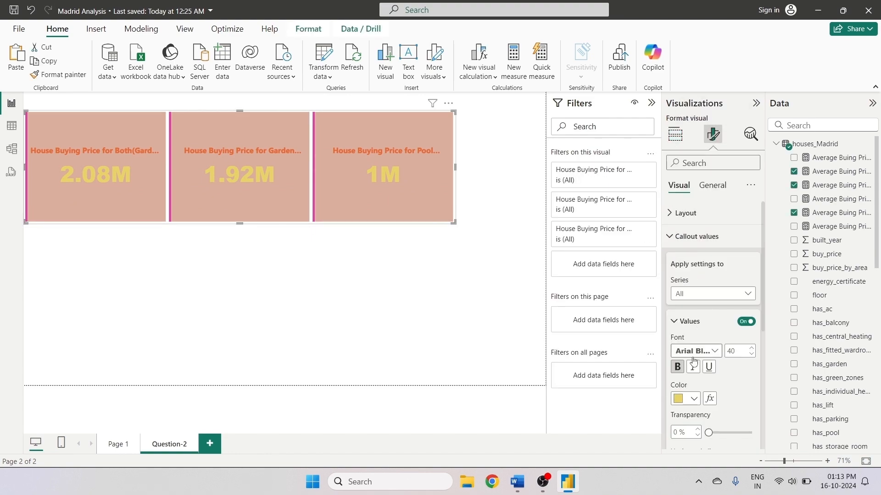
{"action": "left_click", "coordinate": [693, 398]}
{"action": "left_click", "coordinate": [698, 217]}
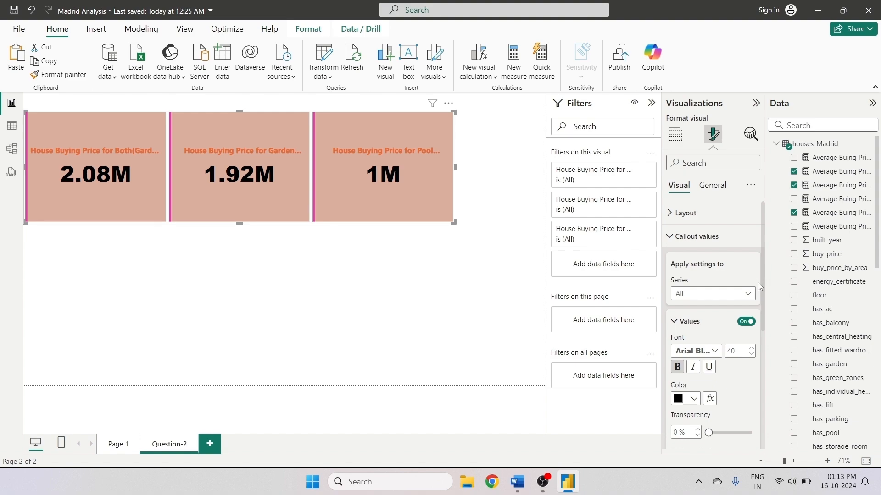
- Set the card labels' color to white and their font size to 12
{"action": "scroll", "coordinate": [752, 341], "scroll_direction": "down", "scroll_amount": 5}
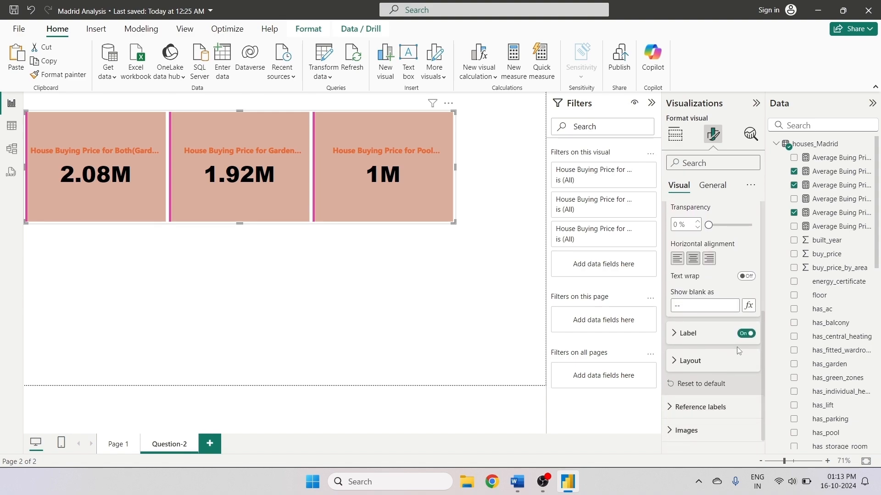
{"action": "left_click", "coordinate": [675, 334]}
{"action": "scroll", "coordinate": [709, 369], "scroll_direction": "down", "scroll_amount": 3}
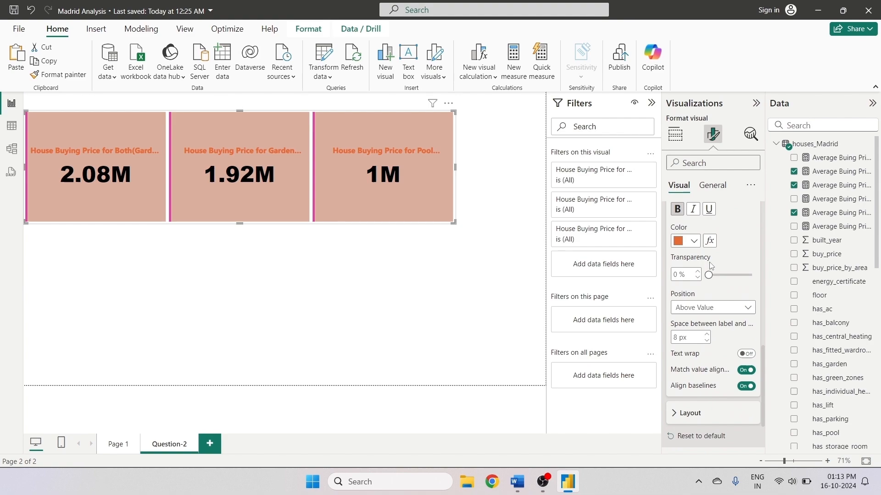
{"action": "left_click", "coordinate": [693, 240]}
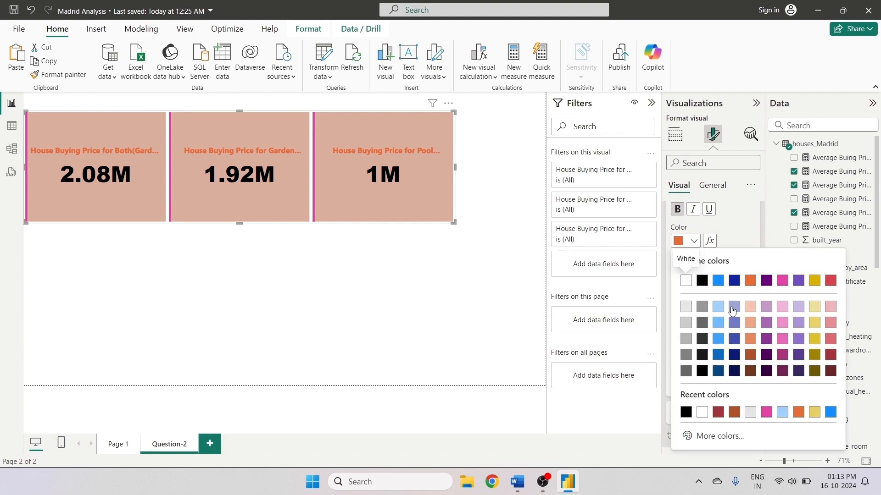
{"action": "left_click", "coordinate": [686, 280]}
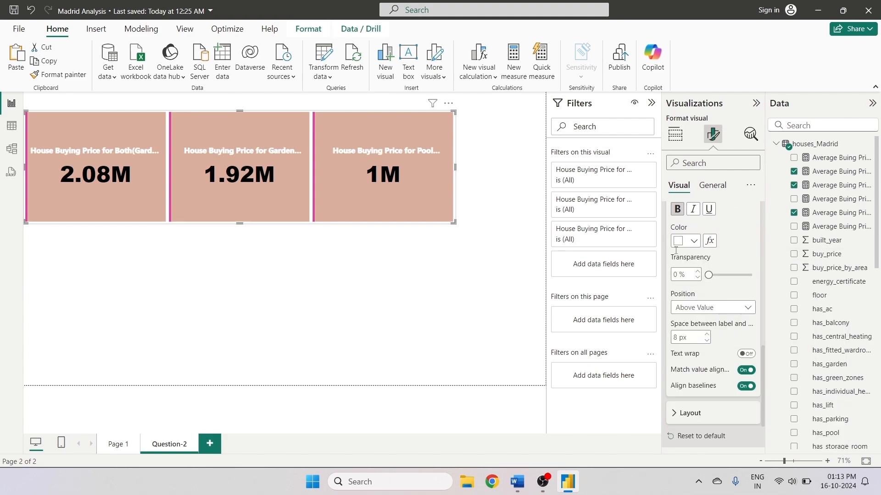
{"action": "left_click", "coordinate": [676, 210]}
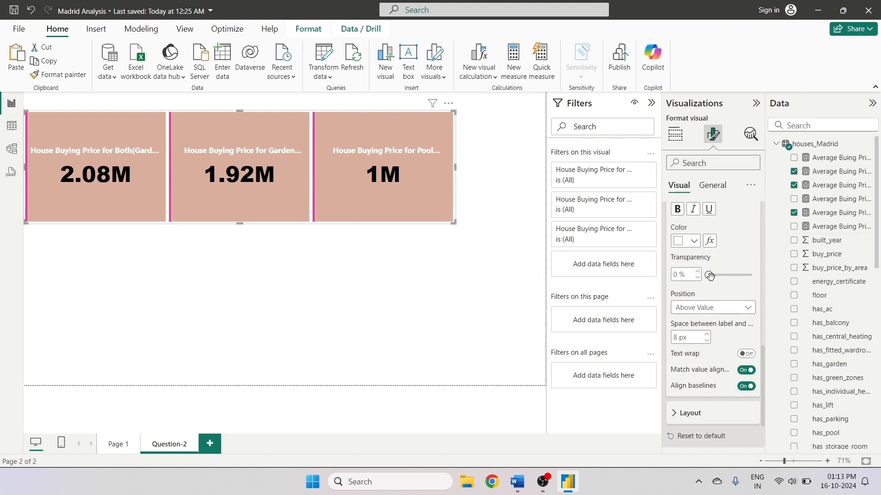
{"action": "scroll", "coordinate": [722, 266], "scroll_direction": "up", "scroll_amount": 4}
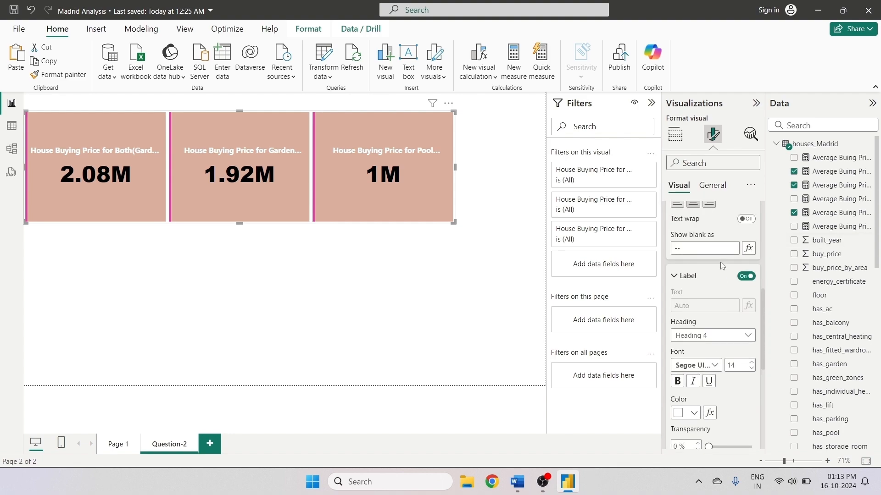
{"action": "left_click", "coordinate": [752, 369]}
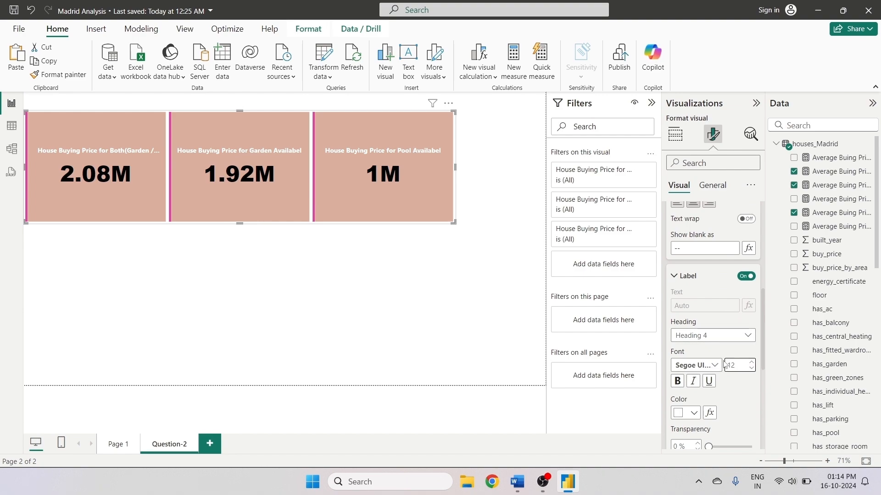
- Set the card labels' color to black
{"action": "scroll", "coordinate": [724, 350], "scroll_direction": "down", "scroll_amount": 5}
{"action": "scroll", "coordinate": [724, 360], "scroll_direction": "up", "scroll_amount": 4}
{"action": "left_click", "coordinate": [688, 355]}
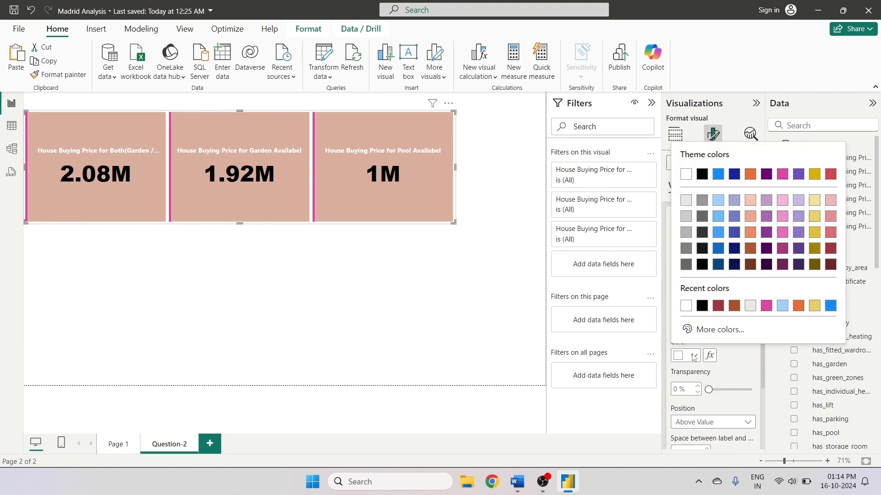
{"action": "left_click", "coordinate": [702, 173]}
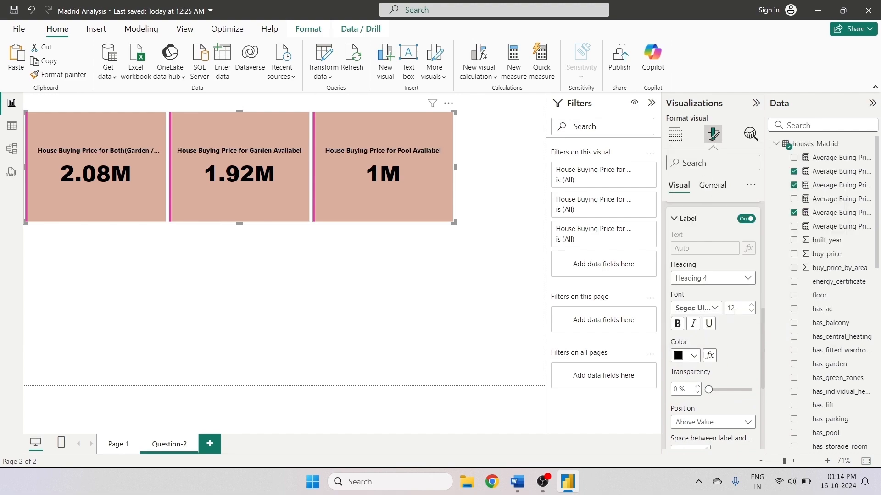
- Set the cards' callout value color to white
{"action": "scroll", "coordinate": [753, 360], "scroll_direction": "up", "scroll_amount": 5}
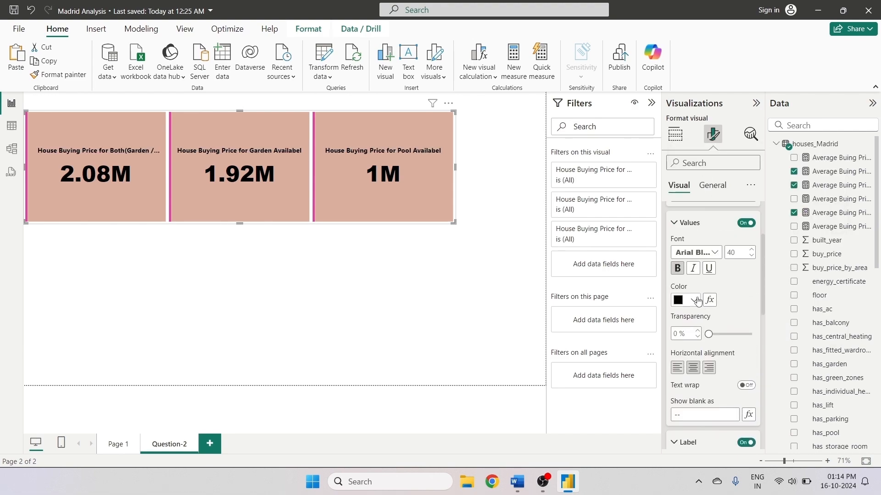
{"action": "left_click", "coordinate": [693, 301]}
{"action": "left_click", "coordinate": [702, 250]}
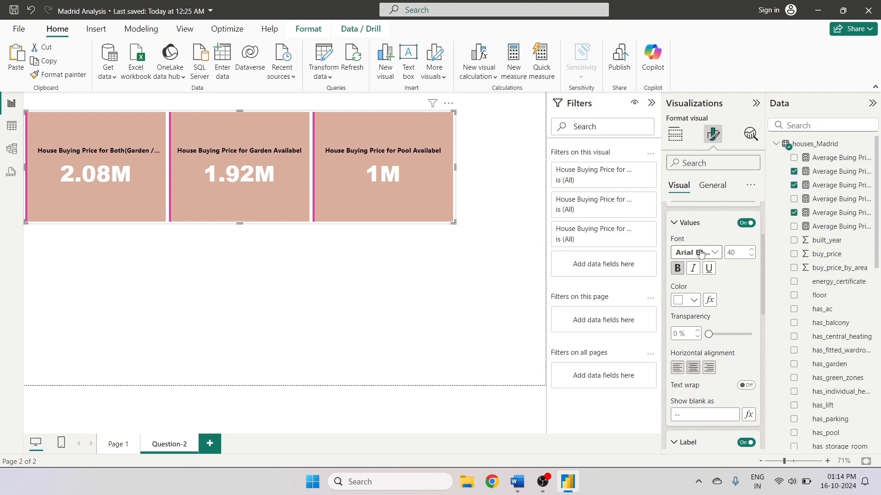
{"action": "left_click", "coordinate": [446, 275]}
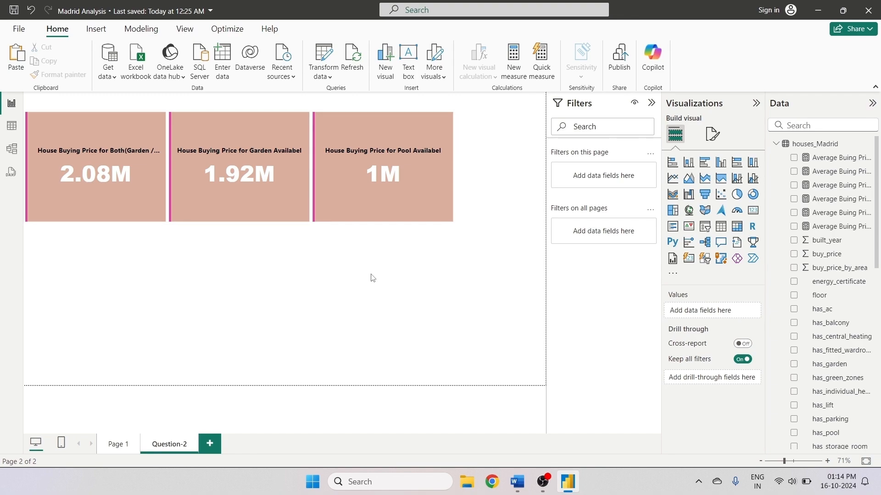
- Duplicate the card visual and place the copy directly below the original
{"action": "left_click", "coordinate": [110, 133]}
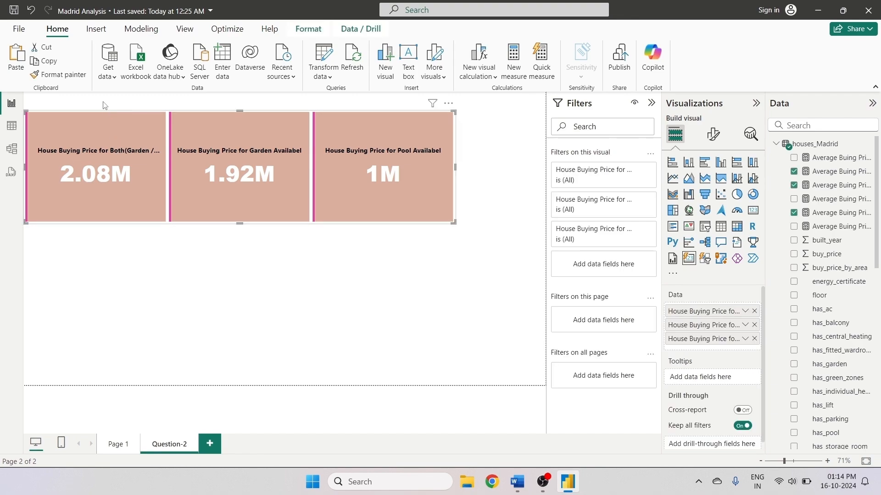
{"action": "left_click", "coordinate": [7, 61]}
{"action": "left_click_drag", "start_coordinate": [202, 158], "coordinate": [194, 269]}
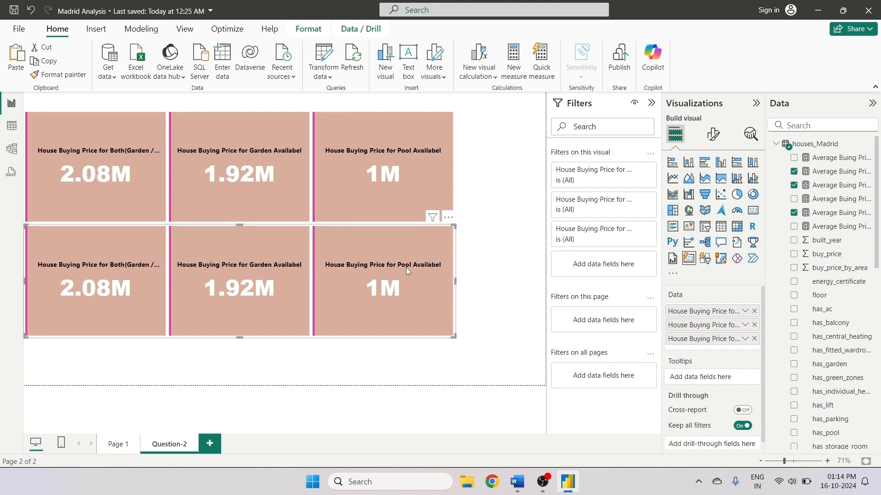
- Replace the copied card's fields with the Both Not, Garden Not and Pool Not Availabel average price measures
{"action": "left_click", "coordinate": [754, 312]}
{"action": "left_click", "coordinate": [755, 312]}
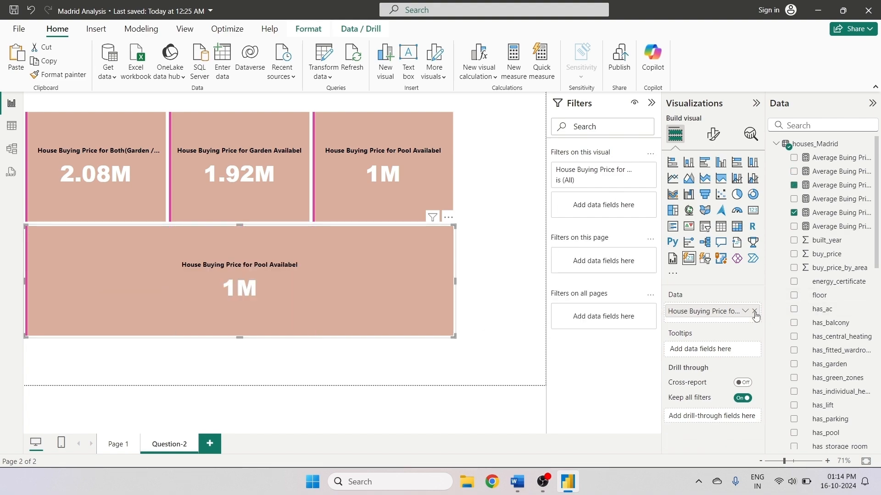
{"action": "left_click", "coordinate": [754, 312]}
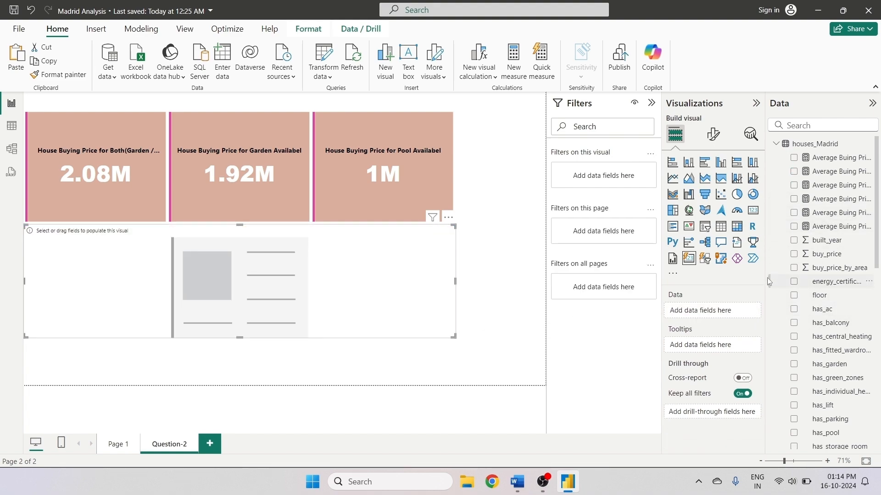
{"action": "left_click_drag", "start_coordinate": [768, 281], "coordinate": [656, 215]}
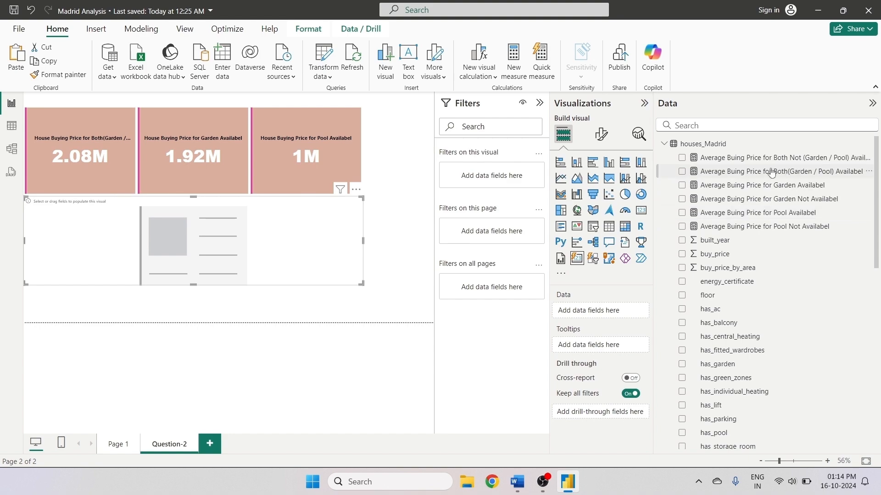
{"action": "left_click", "coordinate": [682, 158]}
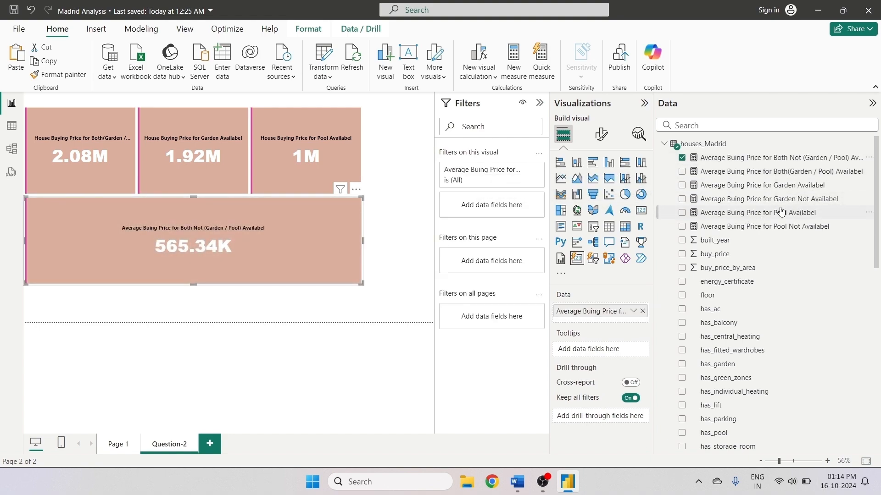
{"action": "left_click", "coordinate": [682, 198]}
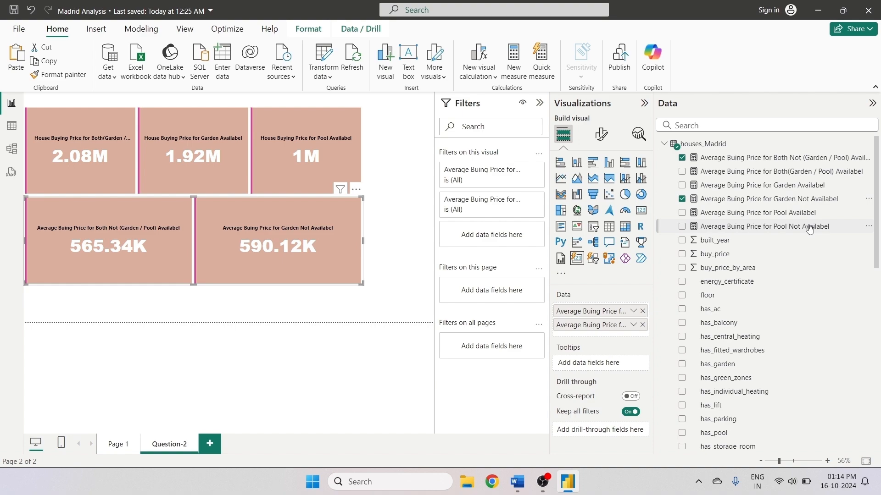
{"action": "left_click", "coordinate": [682, 226]}
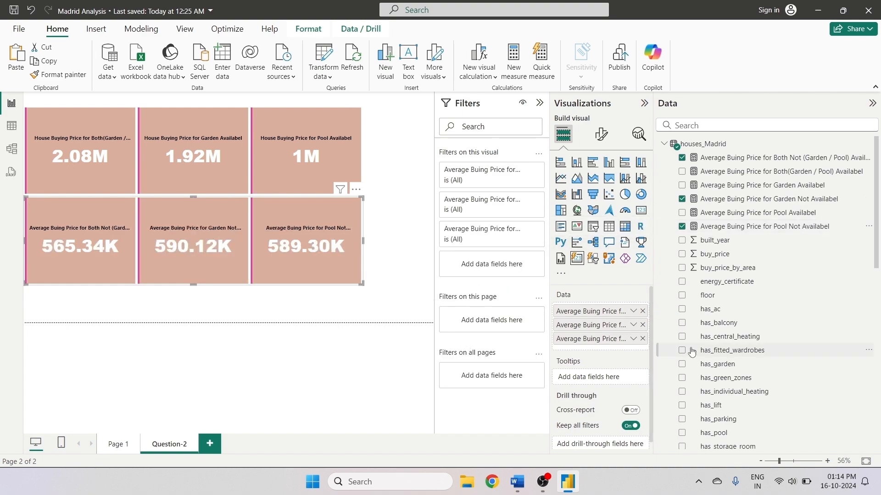
- Rename the new card's first field, removing the 'Average Buing' prefix
{"action": "left_click_drag", "start_coordinate": [654, 266], "coordinate": [756, 266]}
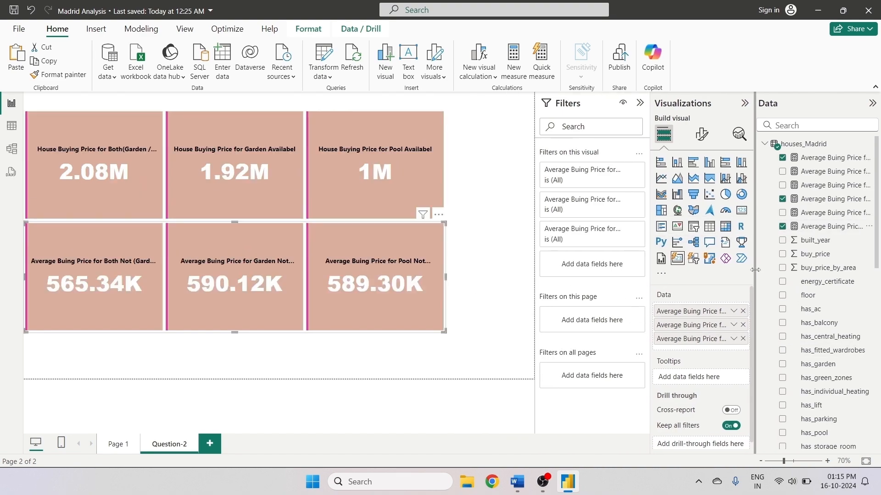
{"action": "double_click", "coordinate": [702, 312]}
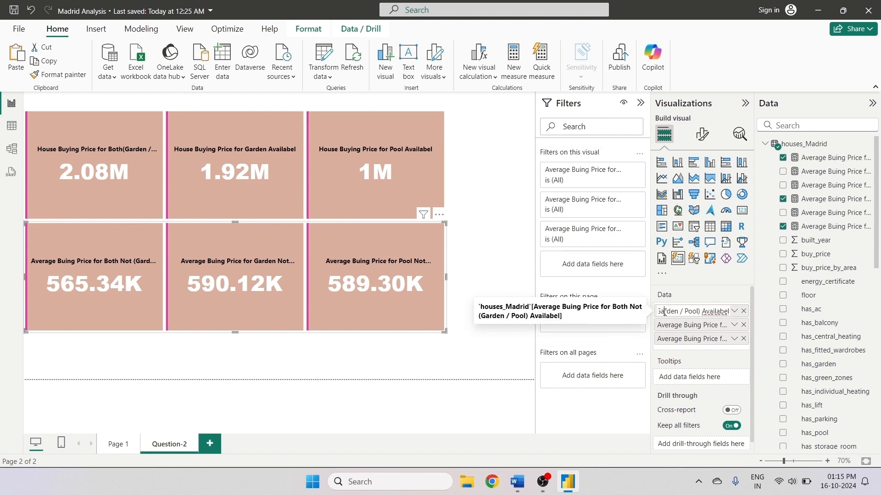
{"action": "key", "text": "Left"}
{"action": "key", "text": "Left"}
{"action": "key", "text": "Left"}
{"action": "key", "text": "Left"}
{"action": "key", "text": "Left"}
{"action": "key", "text": "Left"}
{"action": "key", "text": "Left"}
{"action": "key", "text": "Left"}
{"action": "key", "text": "Left"}
{"action": "key", "text": "Left"}
{"action": "key", "text": "Left"}
{"action": "key", "text": "Left"}
{"action": "key", "text": "Left"}
{"action": "key", "text": "Left"}
{"action": "key", "text": "Left"}
{"action": "key", "text": "Left"}
{"action": "key", "text": "Left"}
{"action": "key", "text": "Left"}
{"action": "key", "text": "Left"}
{"action": "key", "text": "Left"}
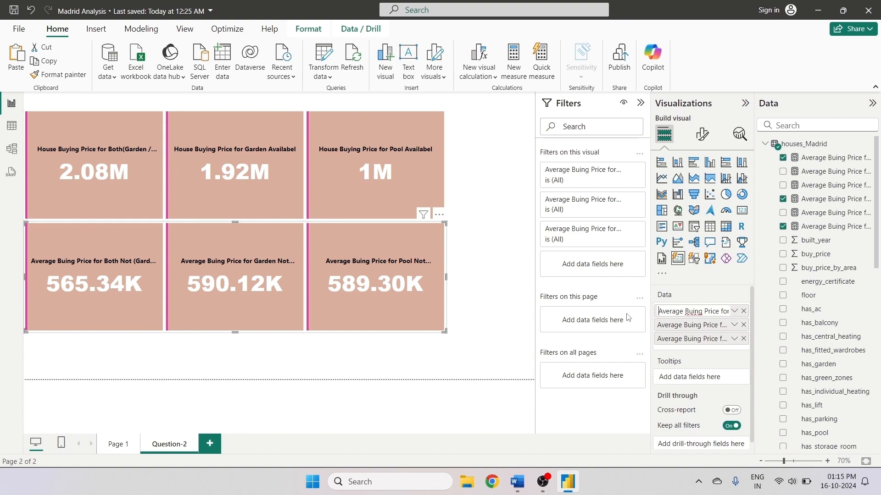
{"action": "left_click", "coordinate": [704, 313], "text": "shift"}
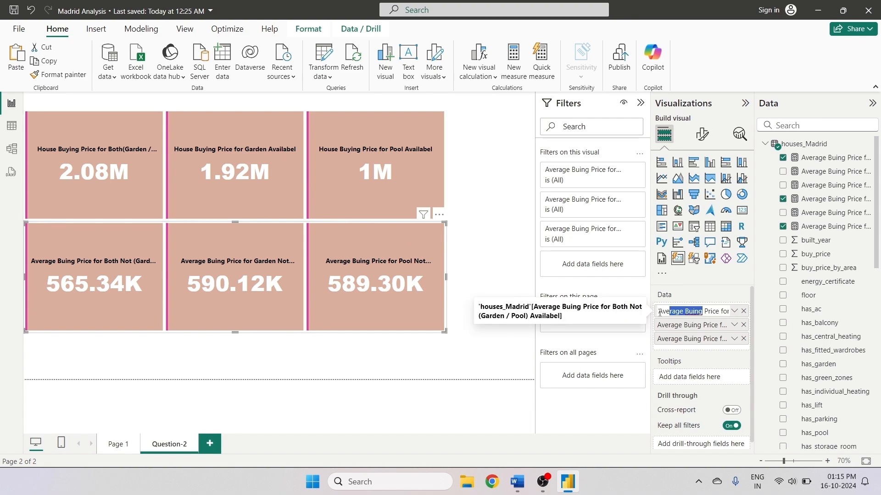
{"action": "key", "text": "BackSpace"}
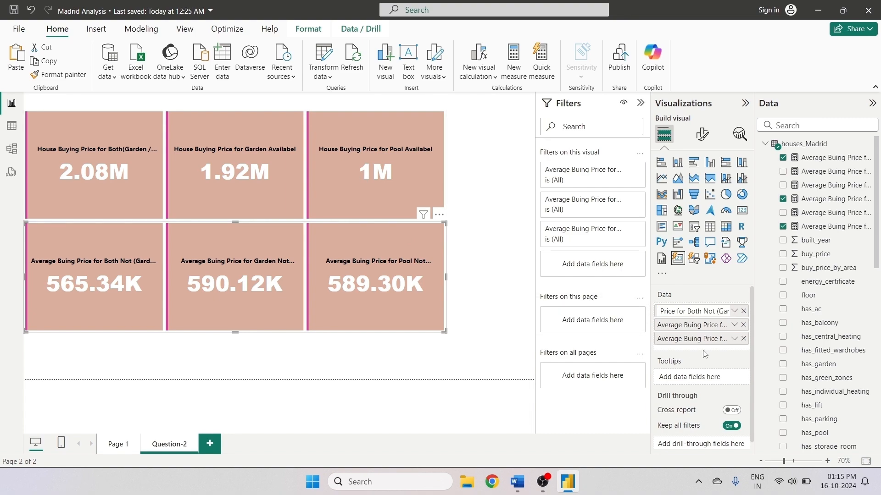
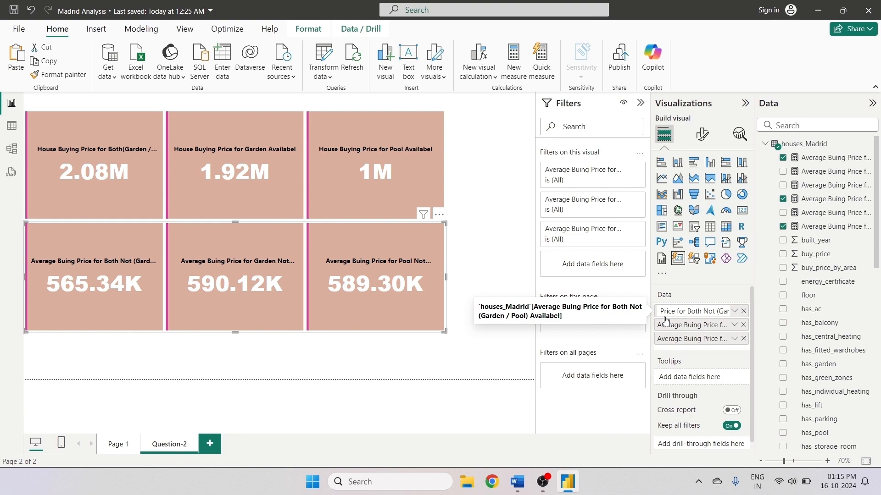
- Rename the new card's first field so it begins with 'House Buying' instead of 'Average Buing'
{"action": "type", "text": "Hosue"}
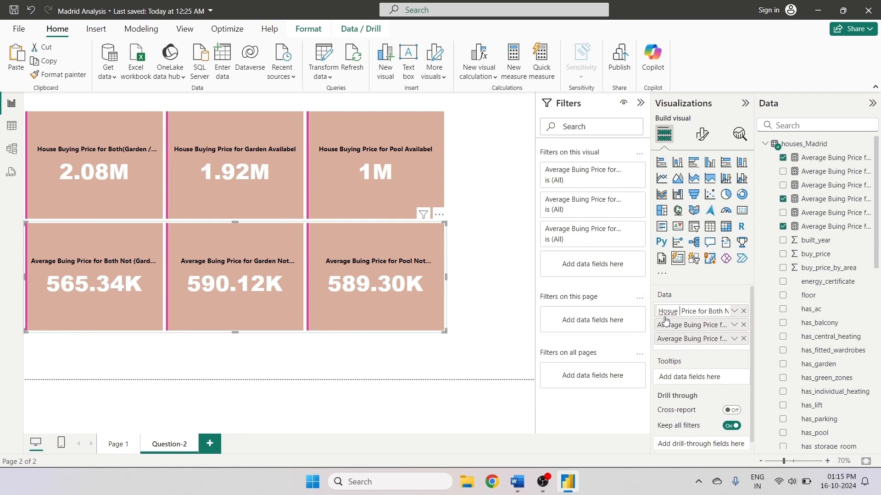
{"action": "key", "text": "BackSpace"}
{"action": "key", "text": "BackSpace"}
{"action": "key", "text": "BackSpace"}
{"action": "key", "text": "BackSpace"}
{"action": "type", "text": "use Buying"}
{"action": "key", "text": "BackSpace"}
{"action": "key", "text": "shift+Home"}
{"action": "key", "text": "ctrl+c"}
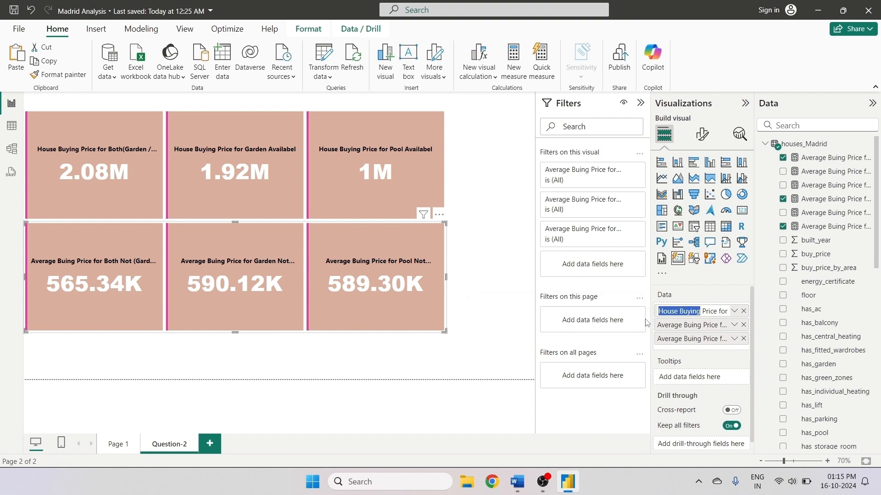
{"action": "key", "text": "Return"}
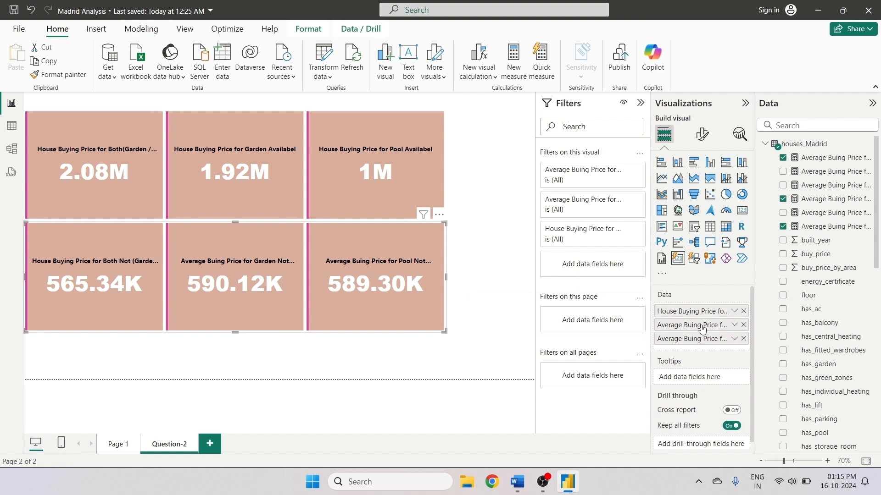
- Rename the second field of the new card with the 'House Buying' prefix, replacing 'Average Buing'
{"action": "double_click", "coordinate": [680, 326]}
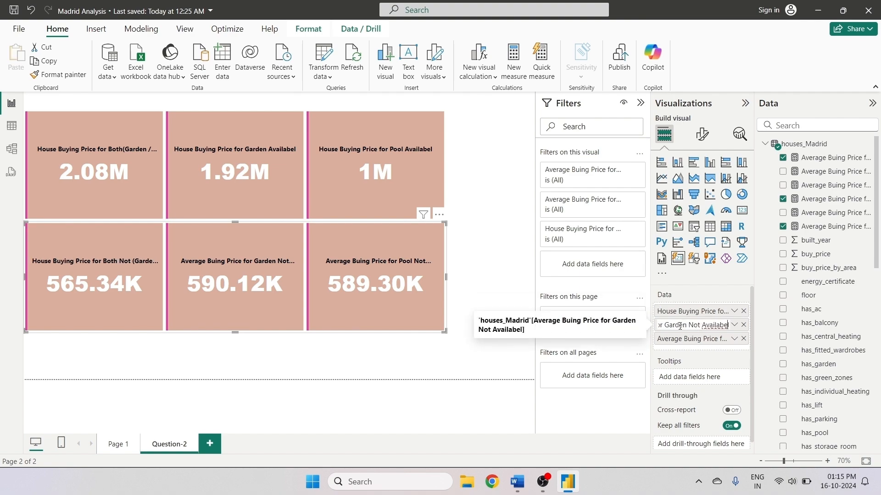
{"action": "key", "text": "Left"}
{"action": "key", "text": "Left"}
{"action": "key", "text": "Left"}
{"action": "key", "text": "Left"}
{"action": "key", "text": "Left"}
{"action": "key", "text": "Left"}
{"action": "key", "text": "Left"}
{"action": "key", "text": "Left"}
{"action": "key", "text": "Left"}
{"action": "key", "text": "Left"}
{"action": "key", "text": "Left"}
{"action": "key", "text": "Left"}
{"action": "key", "text": "Left"}
{"action": "key", "text": "Left"}
{"action": "key", "text": "Left"}
{"action": "key", "text": "Left"}
{"action": "key", "text": "Left"}
{"action": "key", "text": "Left"}
{"action": "key", "text": "Left"}
{"action": "key", "text": "Left"}
{"action": "key", "text": "BackSpace"}
{"action": "key", "text": "BackSpace"}
{"action": "key", "text": "BackSpace"}
{"action": "key", "text": "BackSpace"}
{"action": "key", "text": "BackSpace"}
{"action": "key", "text": "BackSpace"}
{"action": "key", "text": "BackSpace"}
{"action": "key", "text": "BackSpace"}
{"action": "key", "text": "BackSpace"}
{"action": "key", "text": "BackSpace"}
{"action": "key", "text": "BackSpace"}
{"action": "key", "text": "BackSpace"}
{"action": "key", "text": "BackSpace"}
{"action": "key", "text": "ctrl+v"}
{"action": "key", "text": "Return"}
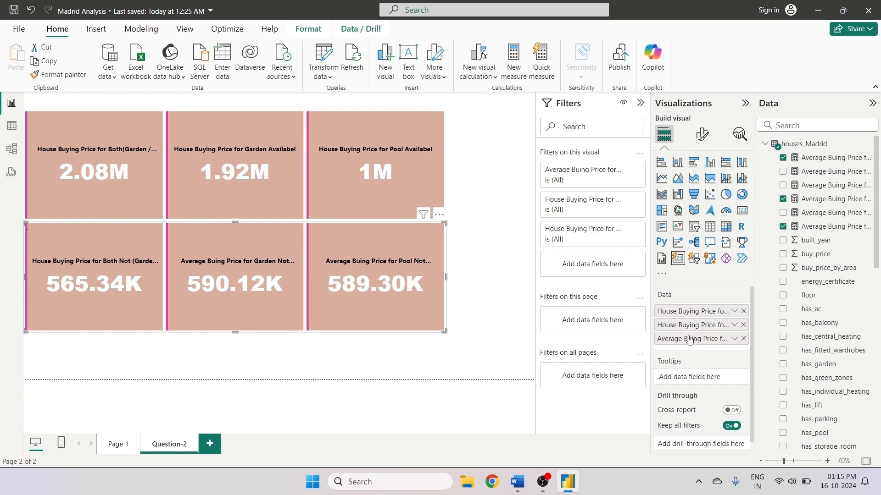
- Rename the third field of the new card with the 'House Buying' prefix, replacing 'Average Buing'
{"action": "double_click", "coordinate": [674, 339]}
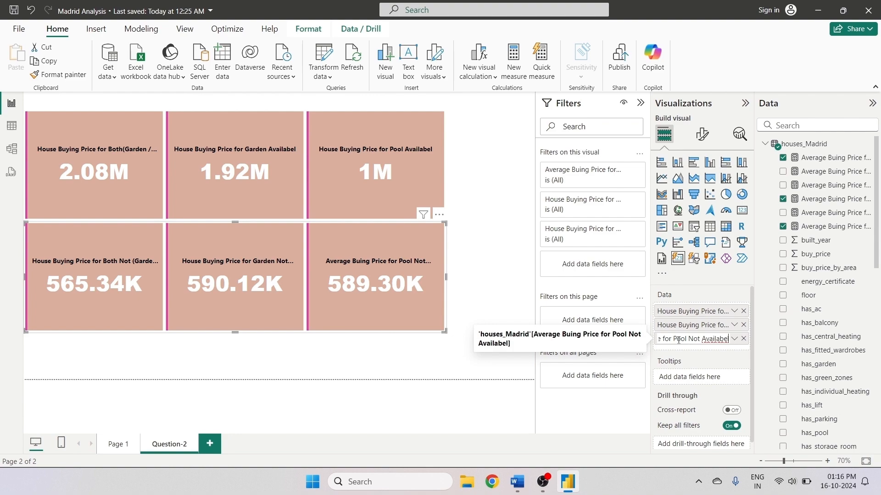
{"action": "left_click_drag", "start_coordinate": [663, 339], "coordinate": [646, 339]}
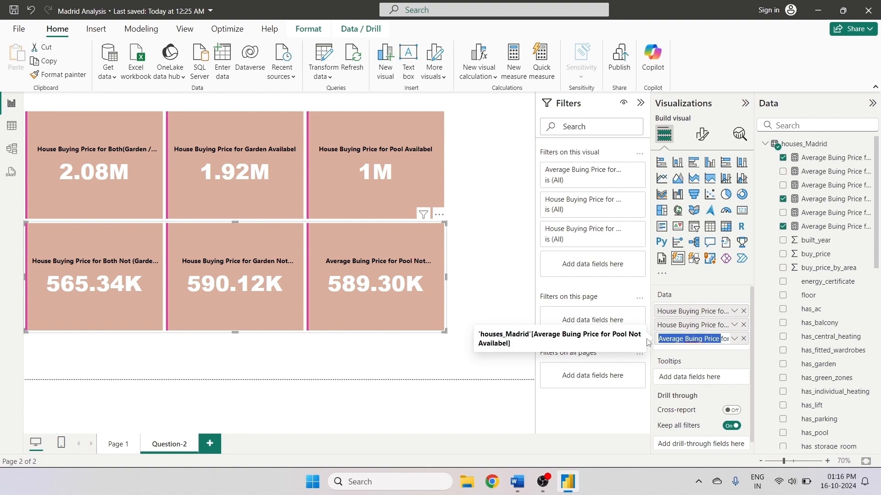
{"action": "left_click_drag", "start_coordinate": [704, 339], "coordinate": [630, 339]}
{"action": "left_click", "coordinate": [694, 339]}
{"action": "key", "text": "ctrl+v"}
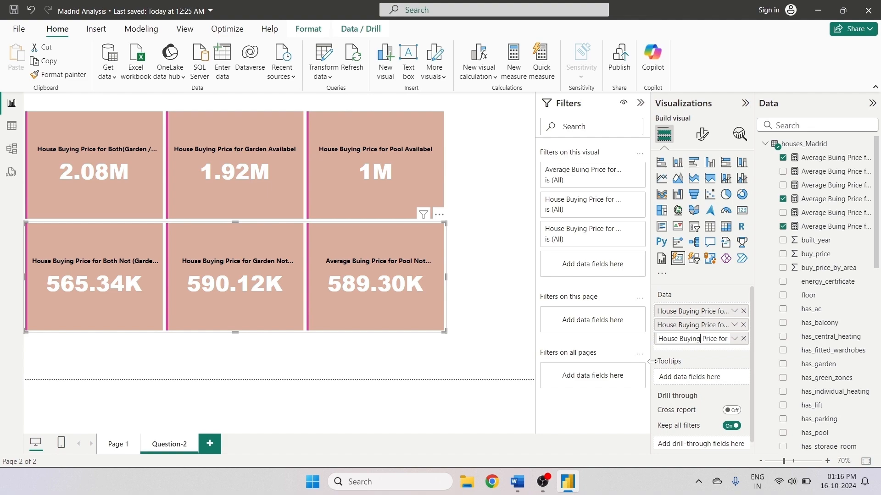
{"action": "left_click", "coordinate": [711, 359]}
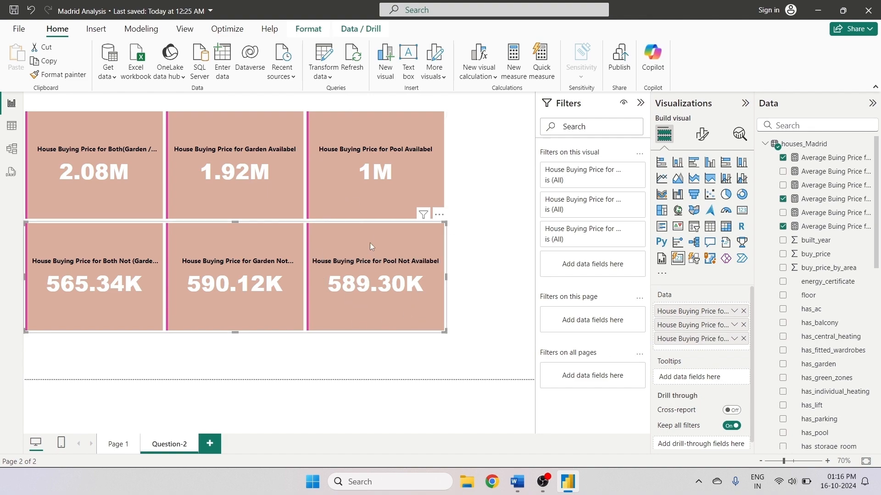
- Copy the has_pool/has_garden slicer from Page 1 and paste it onto Question-2, keeping it in sync
{"action": "left_click", "coordinate": [191, 393]}
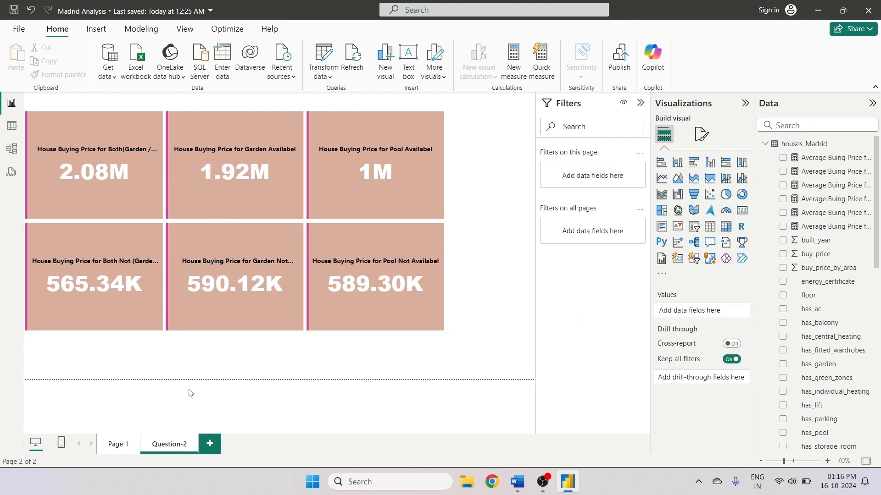
{"action": "left_click", "coordinate": [120, 444]}
{"action": "left_click", "coordinate": [479, 221]}
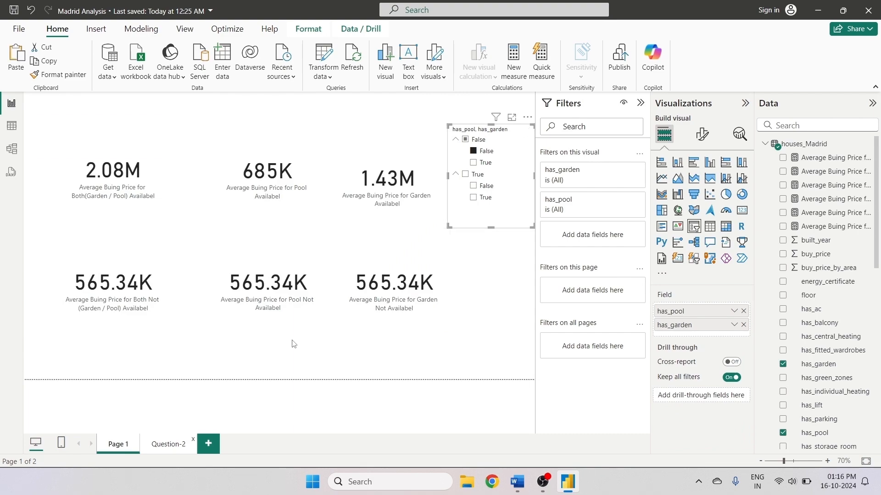
{"action": "left_click", "coordinate": [168, 444]}
{"action": "key", "text": "ctrl+v"}
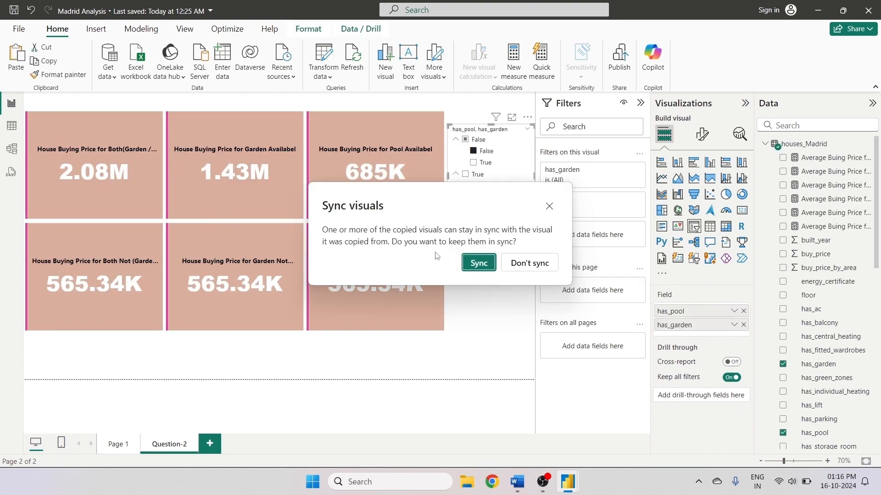
{"action": "left_click", "coordinate": [476, 261]}
{"action": "left_click_drag", "start_coordinate": [446, 176], "coordinate": [459, 175]}
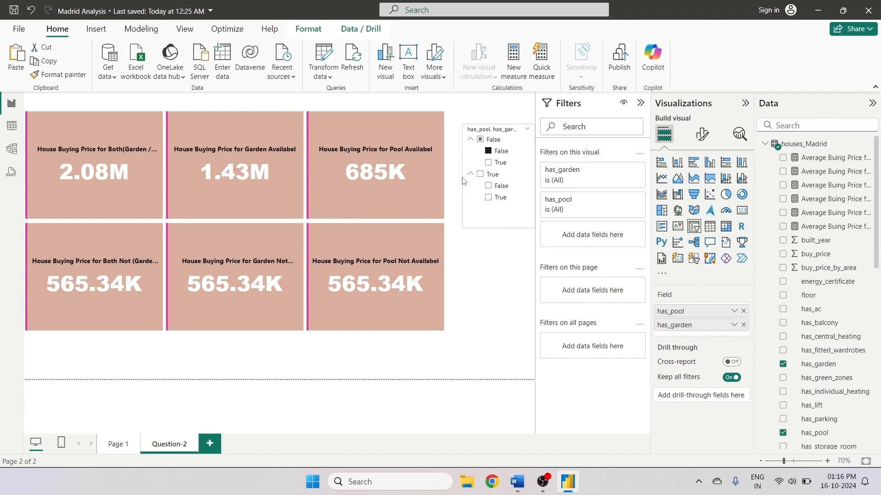
- Apply the card's formatting to the pasted slicer with Format Painter
{"action": "left_click", "coordinate": [419, 182]}
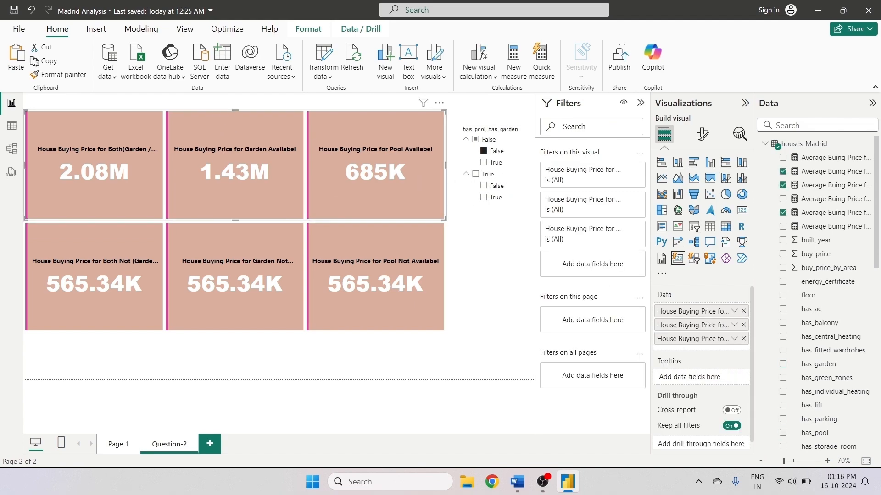
{"action": "left_click", "coordinate": [58, 75]}
{"action": "left_click", "coordinate": [497, 172]}
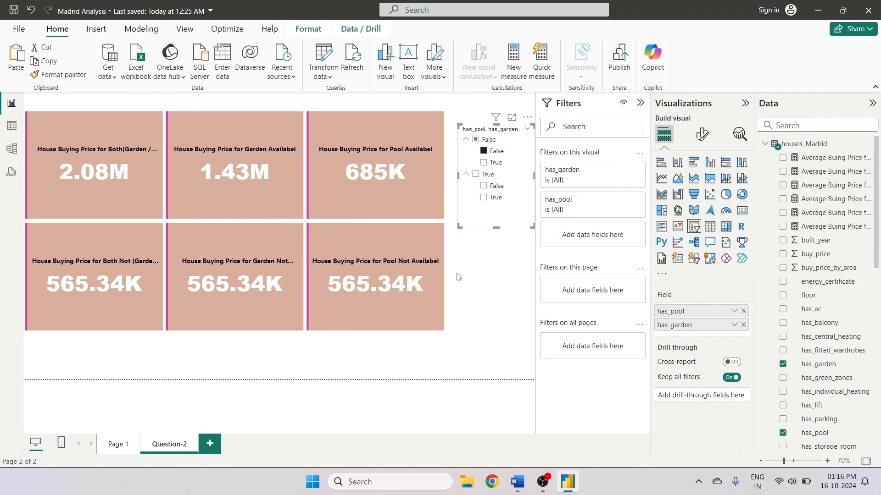
- Try switching the pasted slicer's style to Dropdown and back to Vertical list, reviewing its selection and value options
{"action": "left_click", "coordinate": [527, 117]}
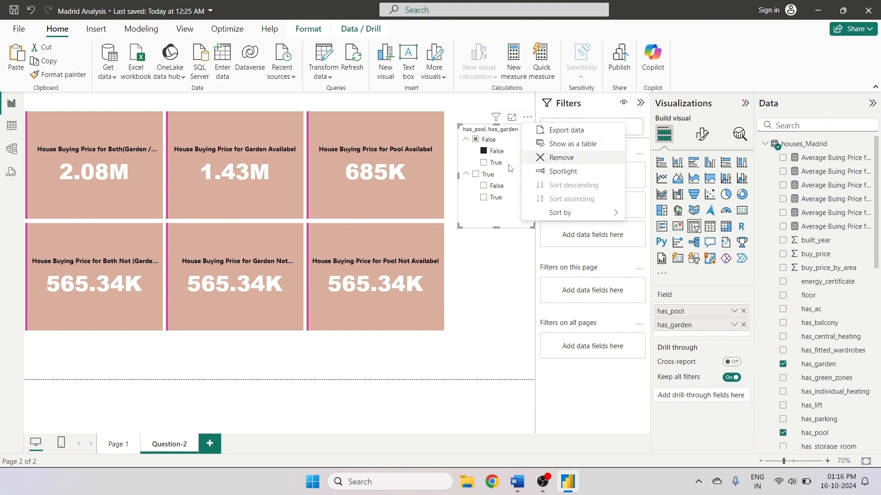
{"action": "left_click", "coordinate": [528, 117]}
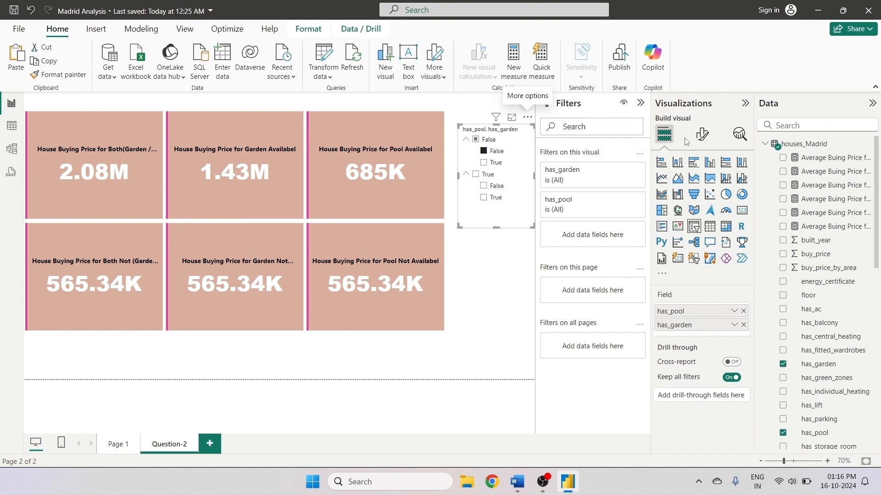
{"action": "left_click", "coordinate": [701, 134]}
{"action": "left_click", "coordinate": [672, 214]}
{"action": "left_click", "coordinate": [692, 270]}
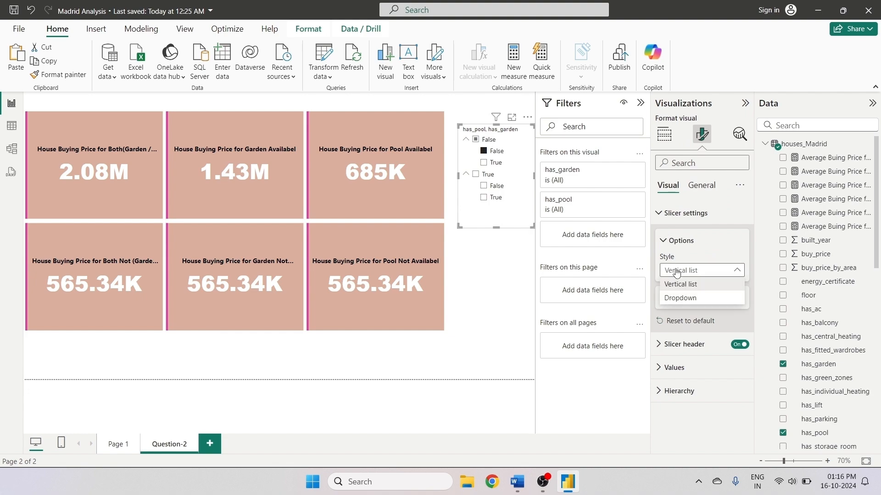
{"action": "left_click", "coordinate": [677, 299]}
{"action": "left_click", "coordinate": [688, 270]}
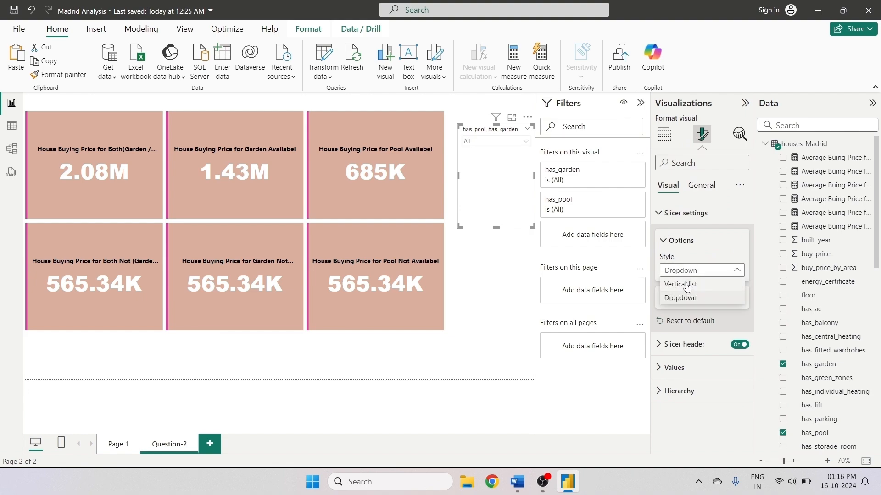
{"action": "left_click", "coordinate": [687, 282]}
{"action": "left_click", "coordinate": [678, 302]}
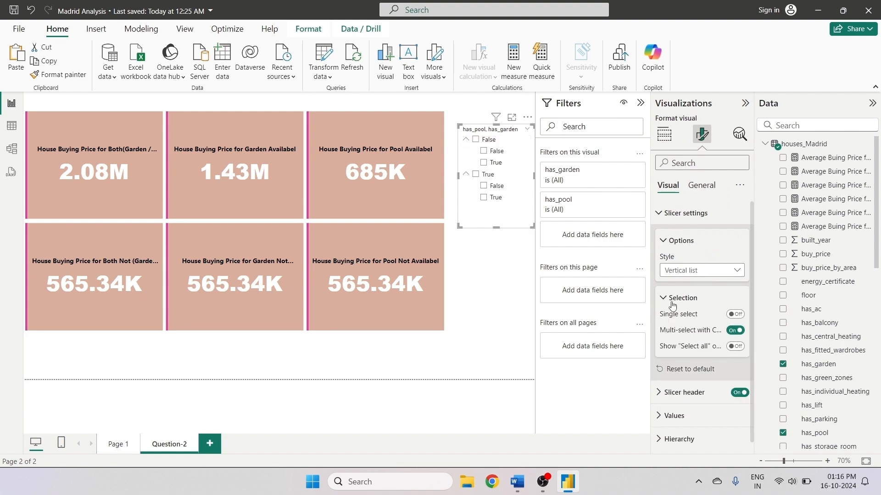
{"action": "left_click", "coordinate": [670, 299]}
{"action": "left_click", "coordinate": [668, 367]}
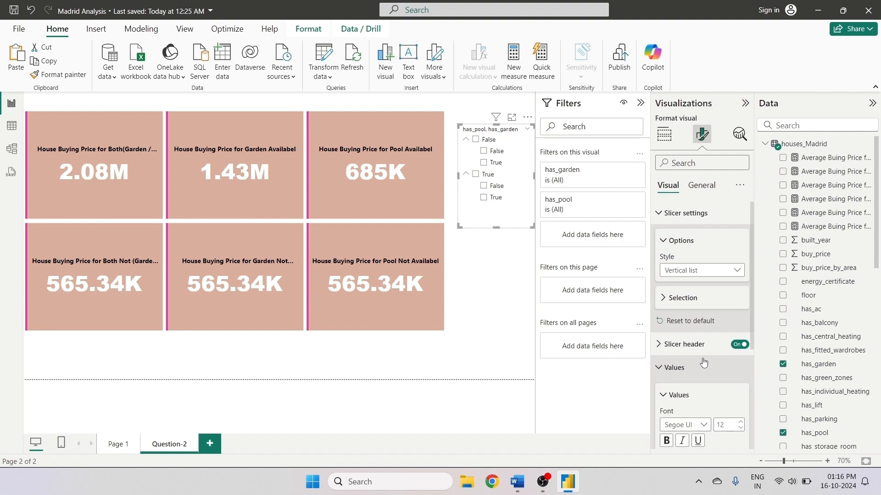
{"action": "scroll", "coordinate": [704, 364], "scroll_direction": "down", "scroll_amount": 3}
{"action": "scroll", "coordinate": [704, 364], "scroll_direction": "up", "scroll_amount": 3}
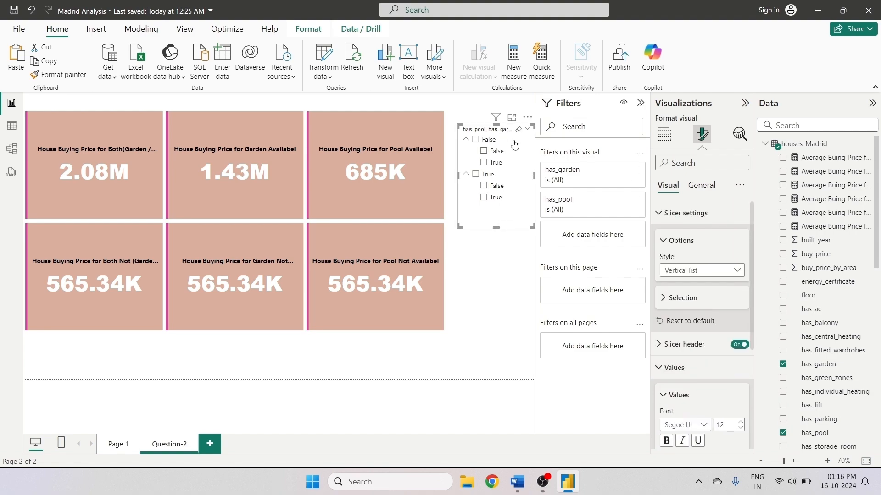
- Remove the pasted slicer from the Question-2 page
{"action": "left_click", "coordinate": [528, 117]}
{"action": "left_click", "coordinate": [560, 158]}
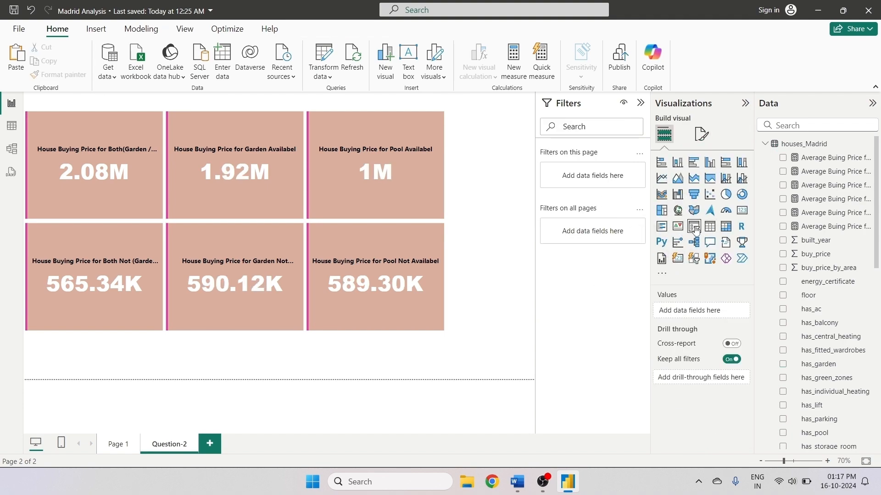
- Add a new slicer and fill it with the has_garden field found by searching 'has'
{"action": "left_click", "coordinate": [693, 226]}
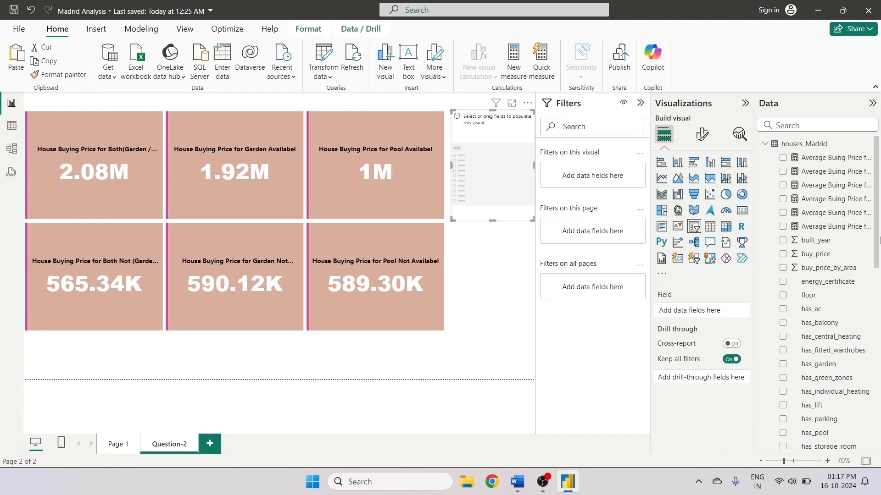
{"action": "left_click", "coordinate": [787, 125]}
{"action": "type", "text": "has"}
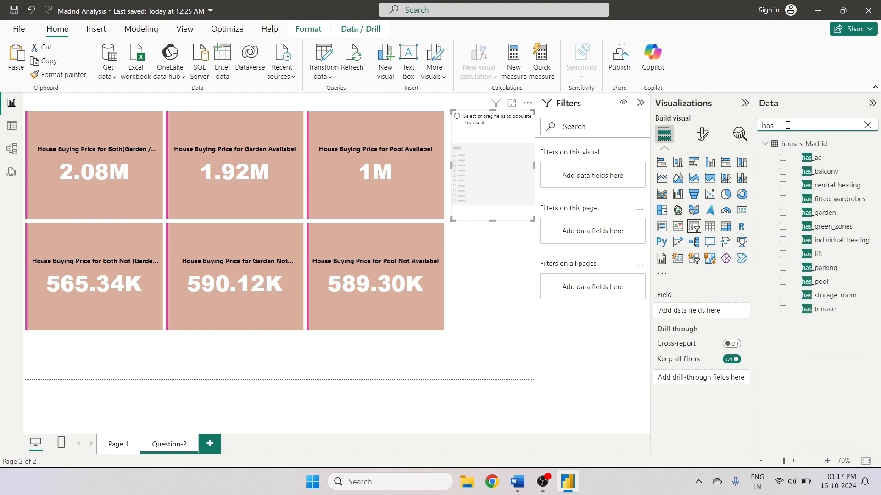
{"action": "left_click", "coordinate": [782, 212]}
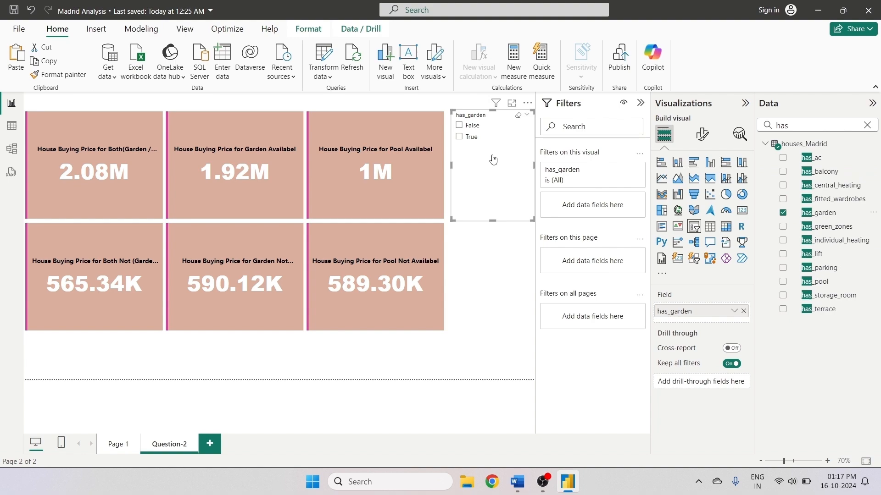
- Set the garden slicer's style to Tile and shrink it to a narrow strip beside the cards
{"action": "left_click", "coordinate": [702, 134]}
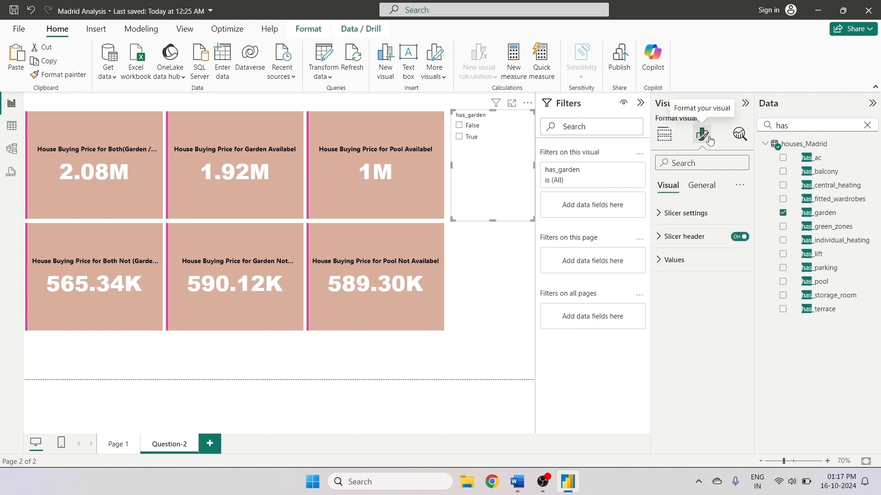
{"action": "left_click", "coordinate": [670, 215]}
{"action": "left_click", "coordinate": [702, 270]}
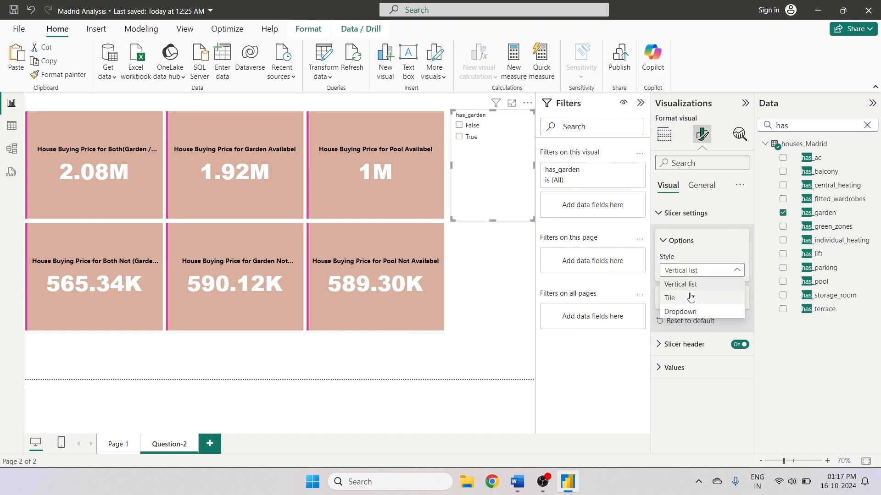
{"action": "left_click", "coordinate": [665, 298]}
{"action": "left_click_drag", "start_coordinate": [493, 219], "coordinate": [482, 128]}
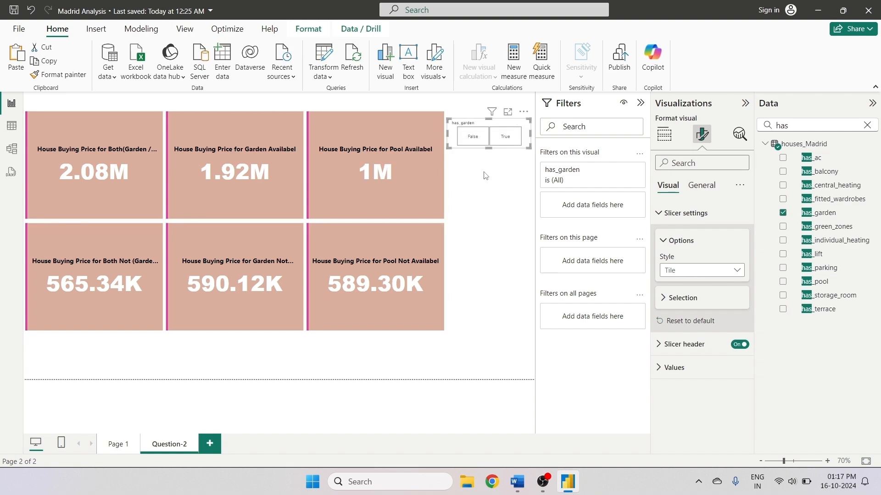
- Set the garden slicer's header title text to Garden
{"action": "left_click", "coordinate": [677, 299]}
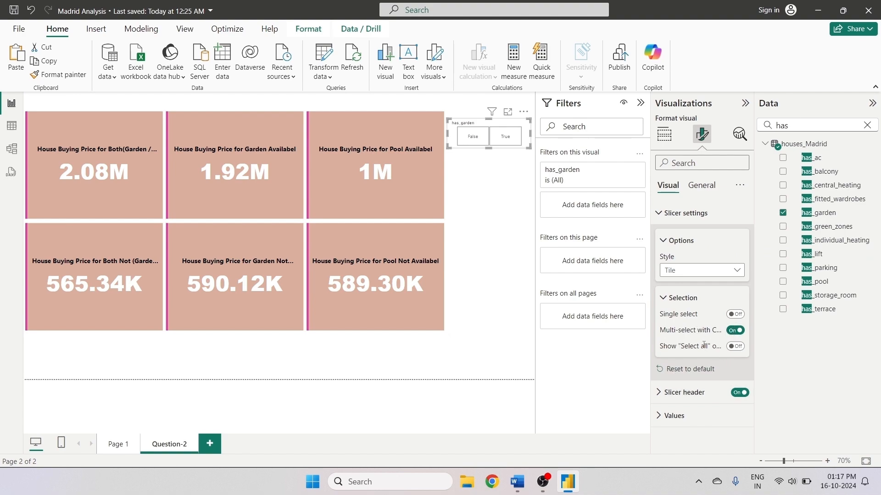
{"action": "left_click", "coordinate": [734, 346]}
{"action": "left_click", "coordinate": [733, 347]}
{"action": "left_click", "coordinate": [737, 394]}
{"action": "left_click", "coordinate": [737, 395]}
{"action": "left_click", "coordinate": [659, 392]}
{"action": "scroll", "coordinate": [658, 392], "scroll_direction": "down", "scroll_amount": 1}
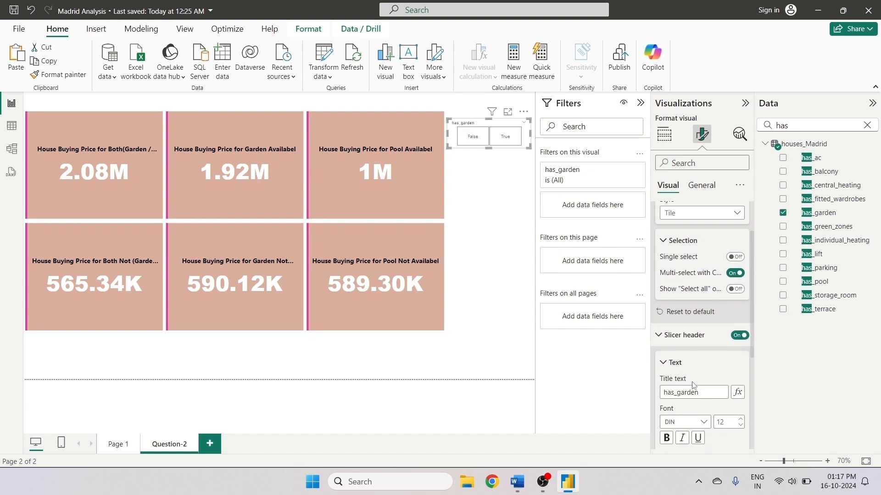
{"action": "scroll", "coordinate": [693, 386], "scroll_direction": "down", "scroll_amount": 1}
{"action": "scroll", "coordinate": [694, 386], "scroll_direction": "up", "scroll_amount": 1}
{"action": "scroll", "coordinate": [693, 387], "scroll_direction": "down", "scroll_amount": 2}
{"action": "left_click", "coordinate": [701, 277]}
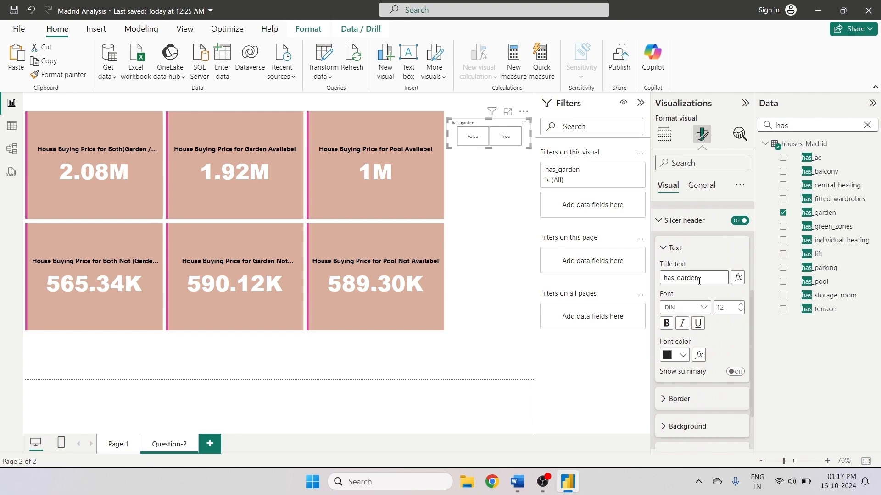
{"action": "left_click_drag", "start_coordinate": [700, 277], "coordinate": [638, 281]}
{"action": "type", "text": "Ga"}
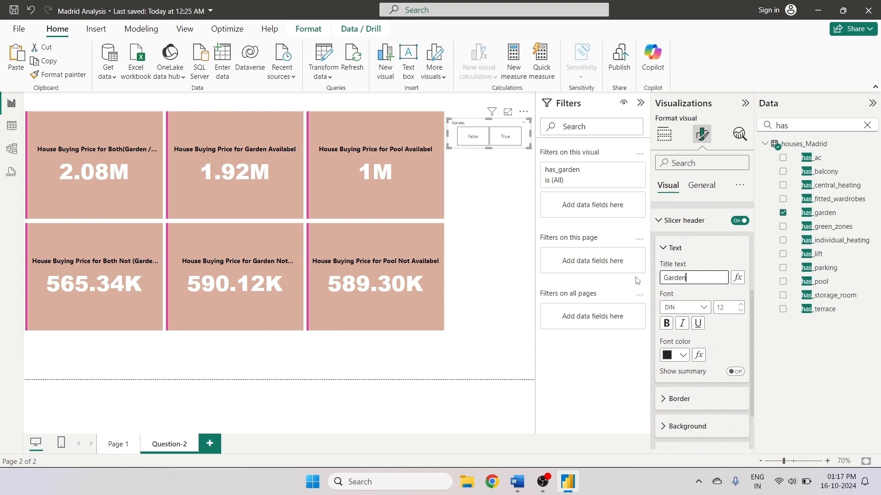
- Make the slicer header title bold and set its font to Arial Black
{"action": "left_click", "coordinate": [666, 323]}
{"action": "left_click", "coordinate": [685, 308]}
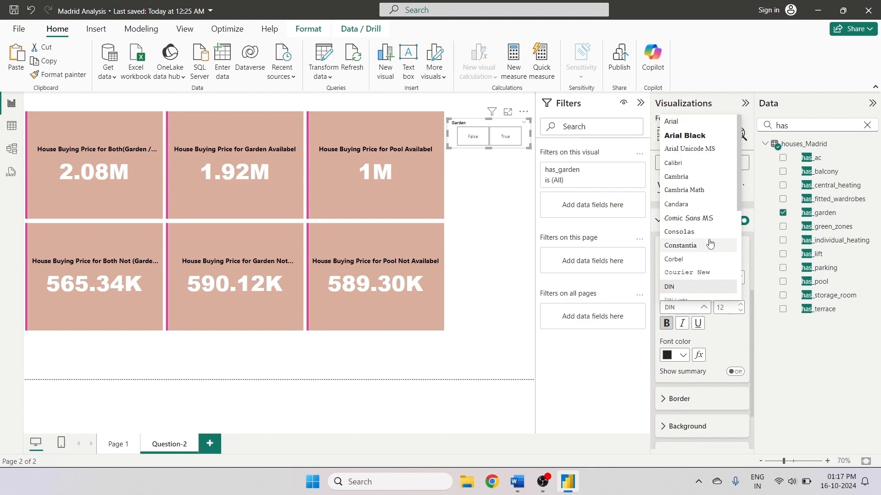
{"action": "left_click", "coordinate": [681, 140]}
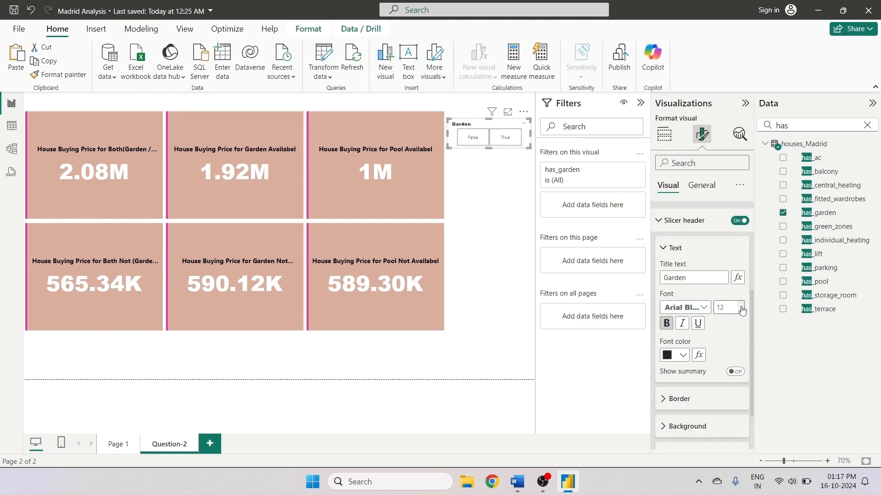
- Set the slicer header font color to black and the header border color to orange
{"action": "left_click", "coordinate": [679, 355]}
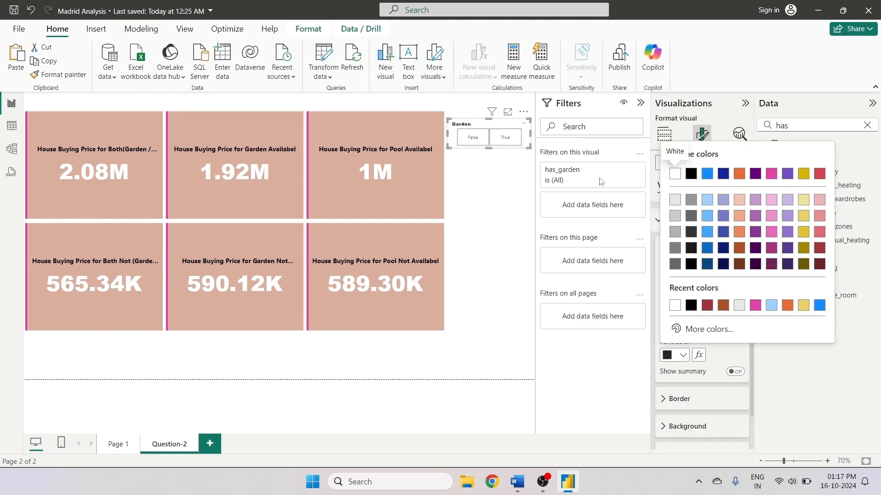
{"action": "left_click", "coordinate": [692, 175]}
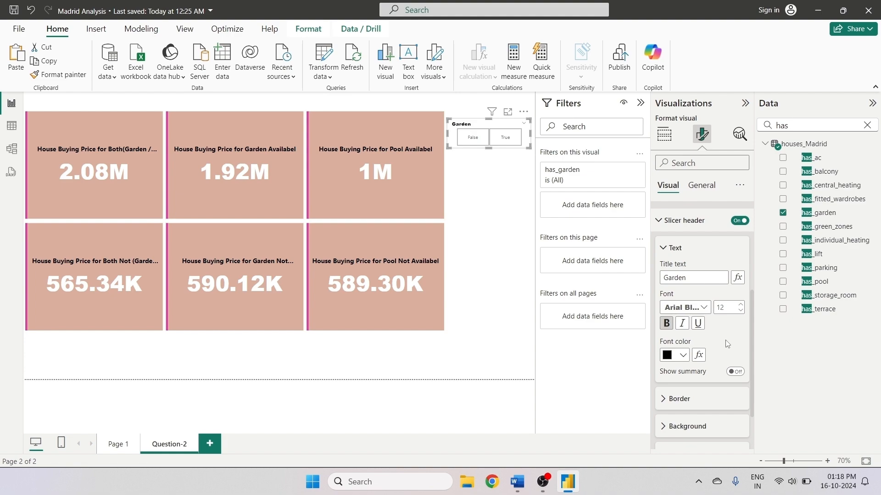
{"action": "left_click", "coordinate": [679, 399]}
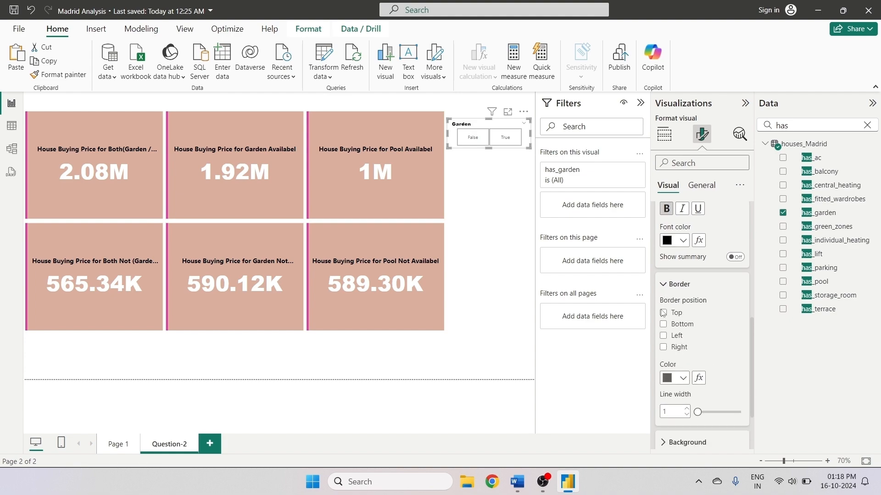
{"action": "left_click", "coordinate": [663, 313]}
{"action": "left_click", "coordinate": [663, 313]}
{"action": "left_click", "coordinate": [679, 378]}
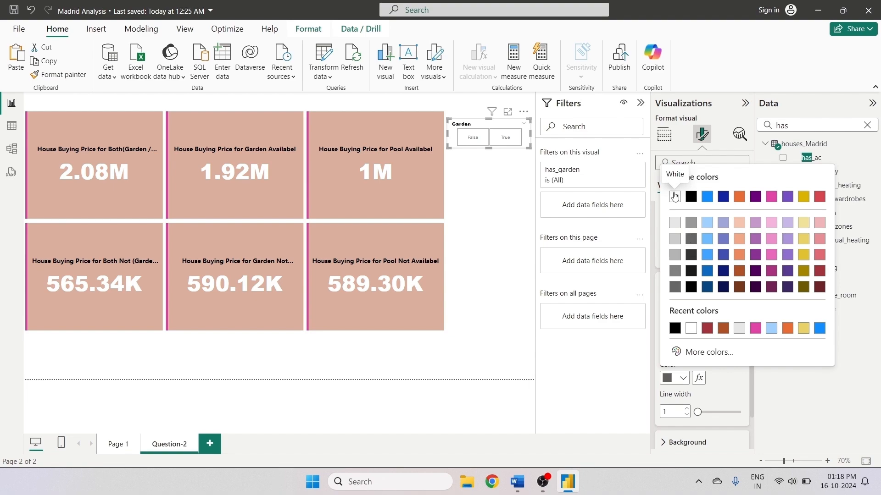
{"action": "left_click", "coordinate": [736, 198]}
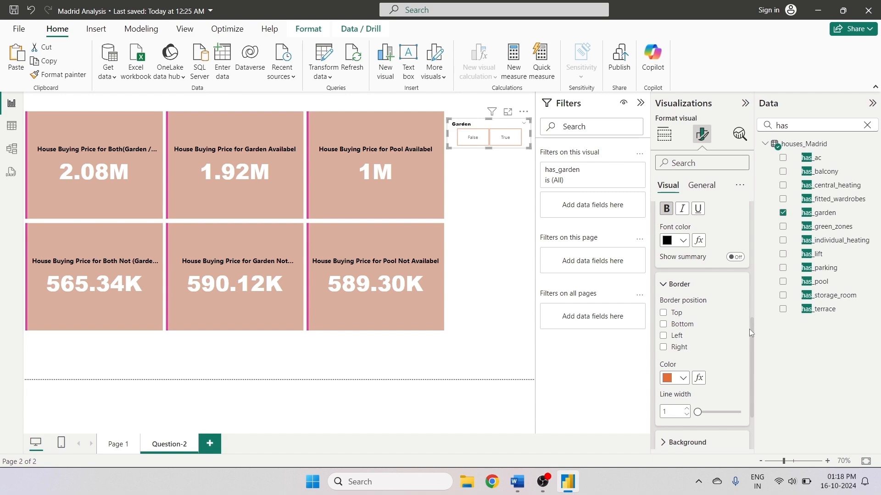
- Set the slicer header background color to white
{"action": "left_click_drag", "start_coordinate": [750, 330], "coordinate": [758, 384]}
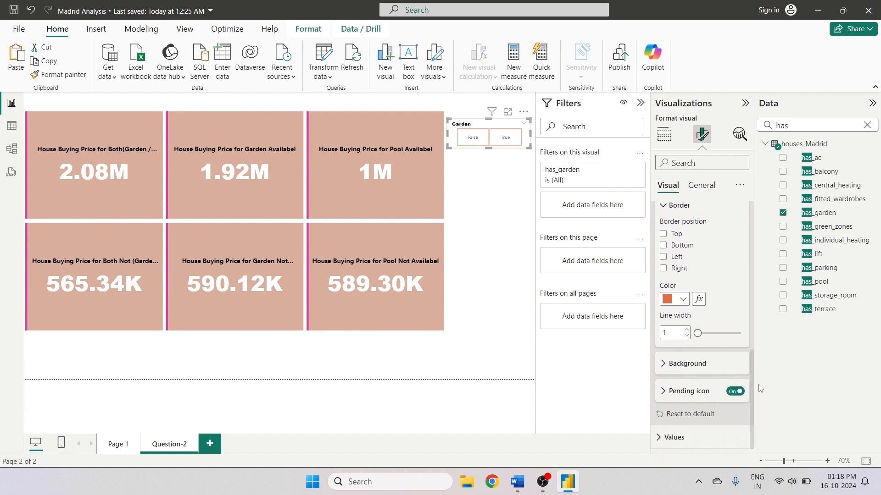
{"action": "left_click", "coordinate": [665, 365]}
{"action": "left_click", "coordinate": [673, 394]}
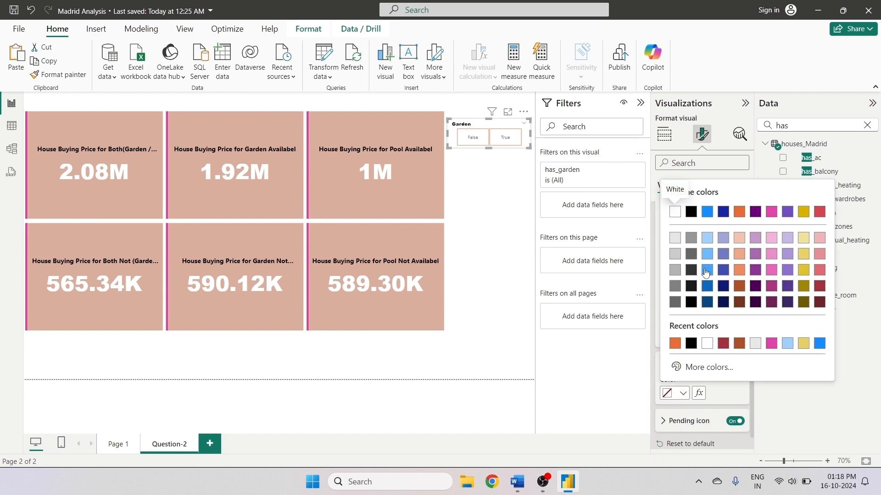
{"action": "left_click", "coordinate": [708, 270]}
{"action": "left_click", "coordinate": [678, 394]}
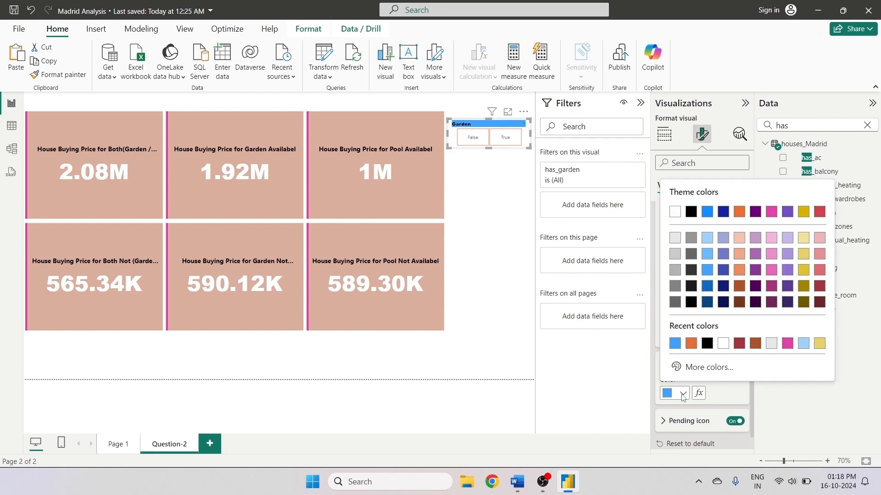
{"action": "left_click", "coordinate": [675, 213]}
- Set the slicer values font to bold Segoe UI at size 12
{"action": "scroll", "coordinate": [743, 386], "scroll_direction": "down", "scroll_amount": 1}
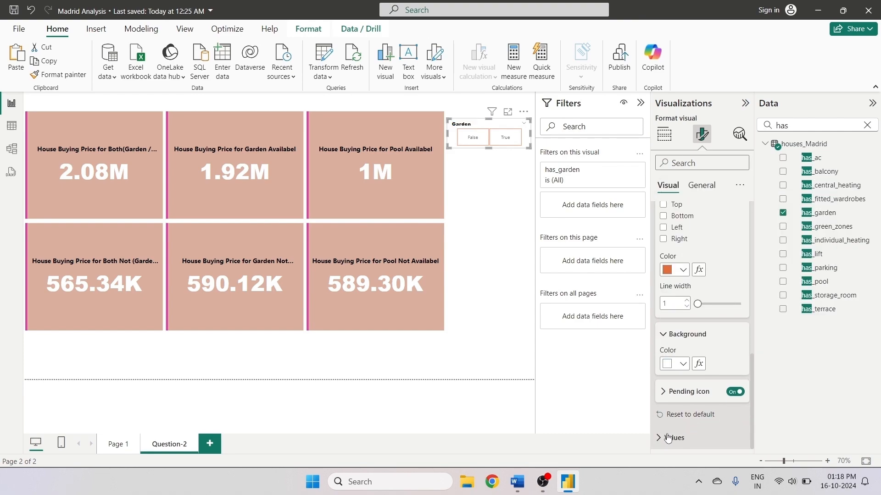
{"action": "scroll", "coordinate": [702, 406], "scroll_direction": "down", "scroll_amount": 2}
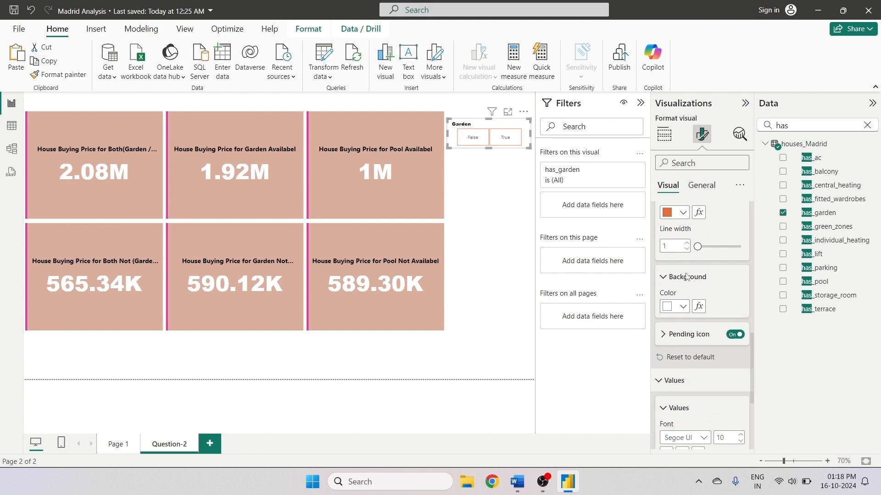
{"action": "scroll", "coordinate": [742, 388], "scroll_direction": "down", "scroll_amount": 2}
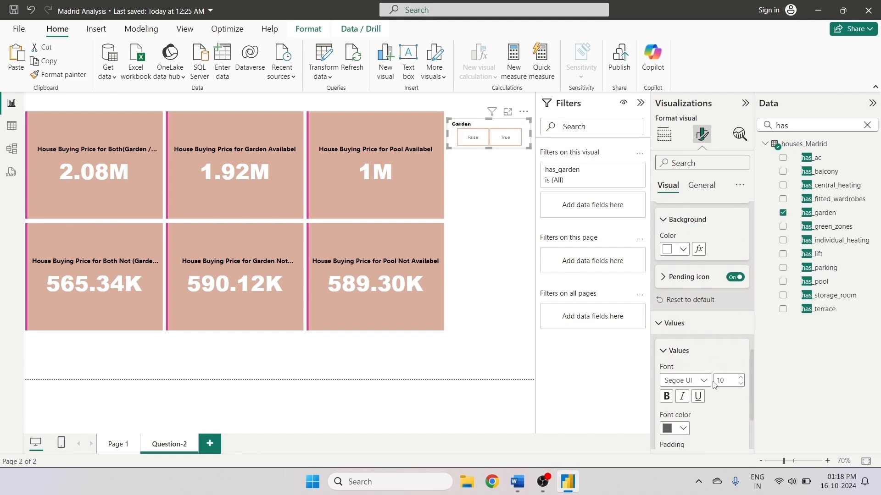
{"action": "left_click", "coordinate": [697, 379]}
{"action": "left_click", "coordinate": [687, 322]}
{"action": "left_click", "coordinate": [669, 398]}
{"action": "left_click", "coordinate": [740, 377]}
{"action": "left_click", "coordinate": [740, 378]}
- Set the slicer values font color to red
{"action": "scroll", "coordinate": [753, 414], "scroll_direction": "down", "scroll_amount": 3}
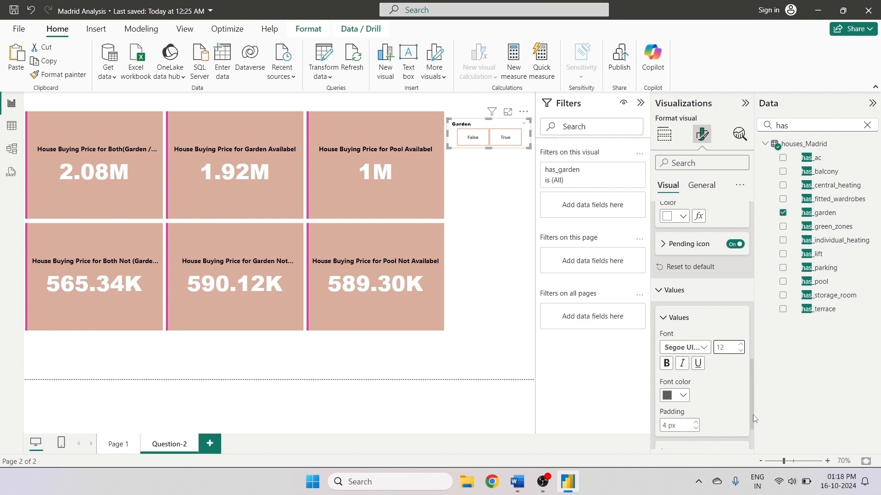
{"action": "left_click", "coordinate": [683, 372]}
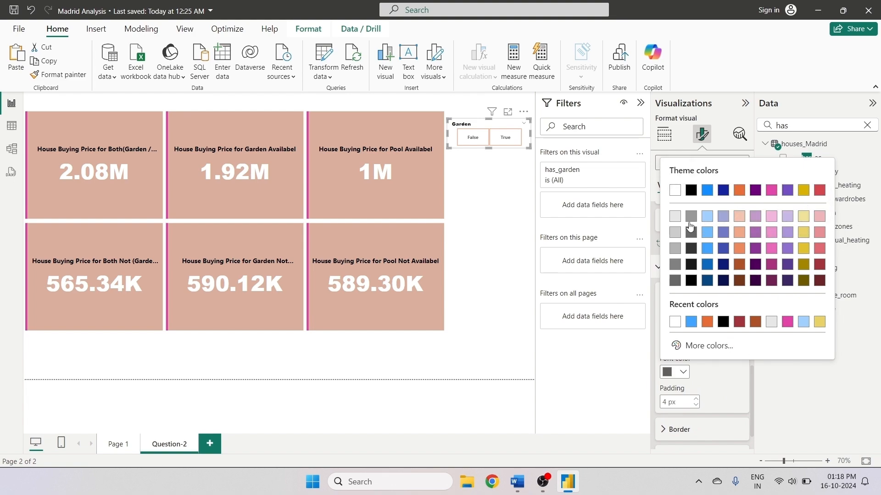
{"action": "left_click", "coordinate": [674, 189]}
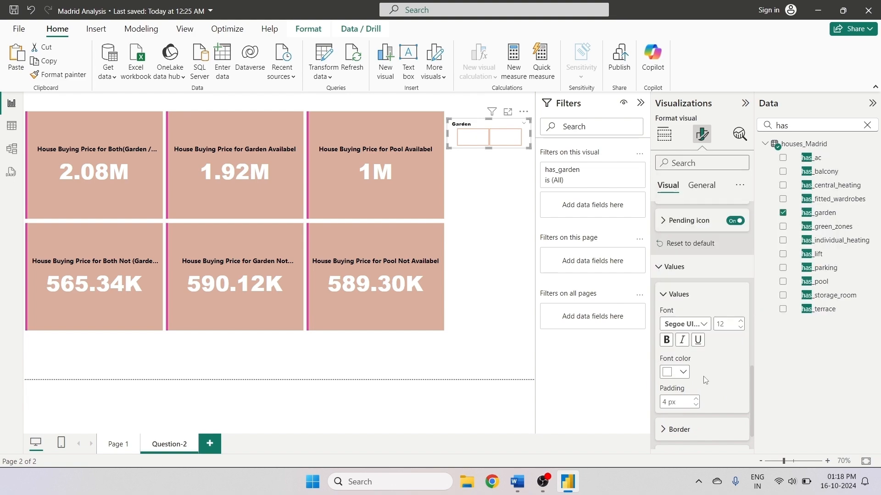
{"action": "left_click", "coordinate": [674, 371]}
{"action": "left_click", "coordinate": [692, 190]}
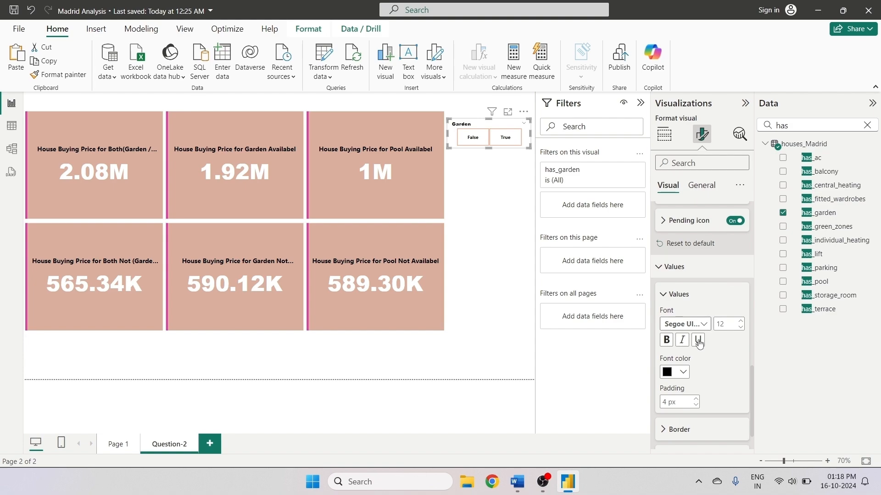
{"action": "left_click", "coordinate": [674, 372]}
{"action": "left_click", "coordinate": [787, 321]}
{"action": "left_click", "coordinate": [683, 372]}
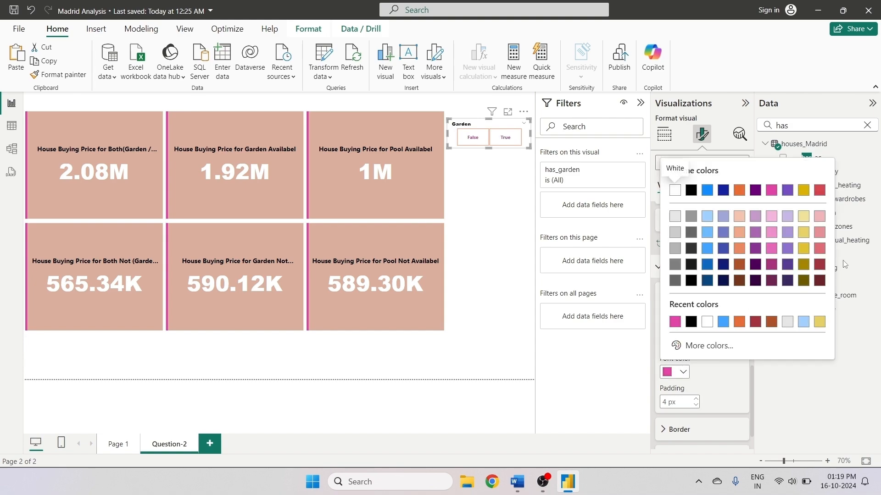
{"action": "left_click", "coordinate": [824, 193]}
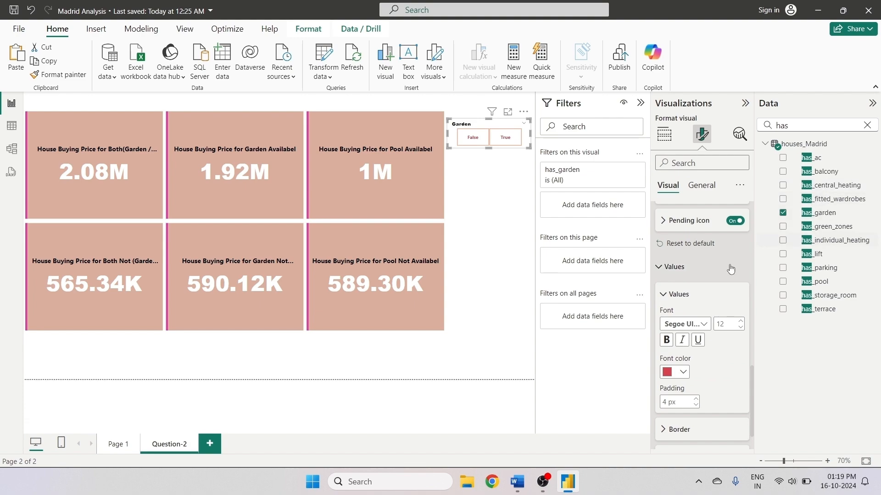
- Set the slicer values background color to light blue
{"action": "left_click", "coordinate": [704, 424]}
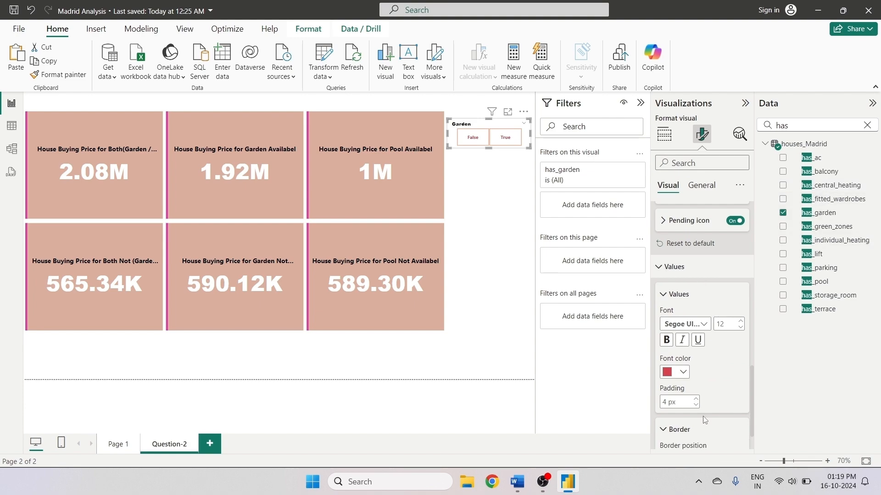
{"action": "left_click_drag", "start_coordinate": [752, 403], "coordinate": [752, 460]}
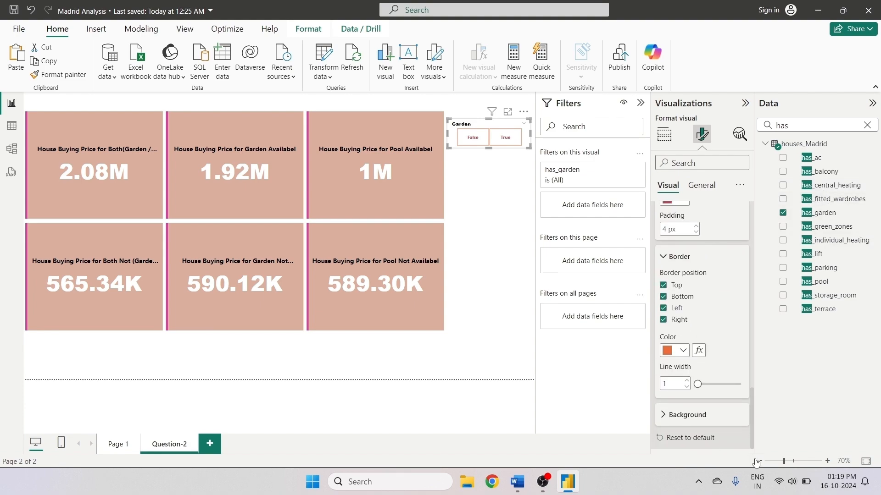
{"action": "left_click", "coordinate": [665, 414]}
{"action": "scroll", "coordinate": [707, 397], "scroll_direction": "down", "scroll_amount": 1}
{"action": "left_click", "coordinate": [674, 415]}
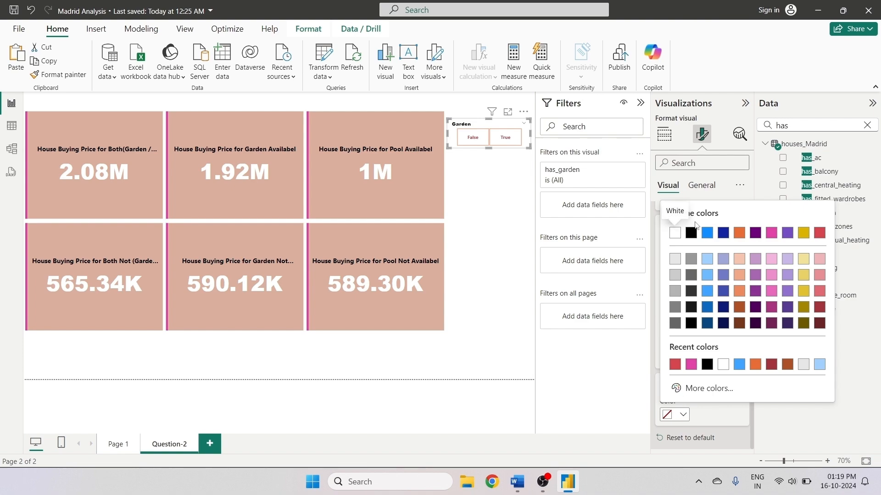
{"action": "left_click", "coordinate": [707, 264]}
{"action": "left_click", "coordinate": [499, 265]}
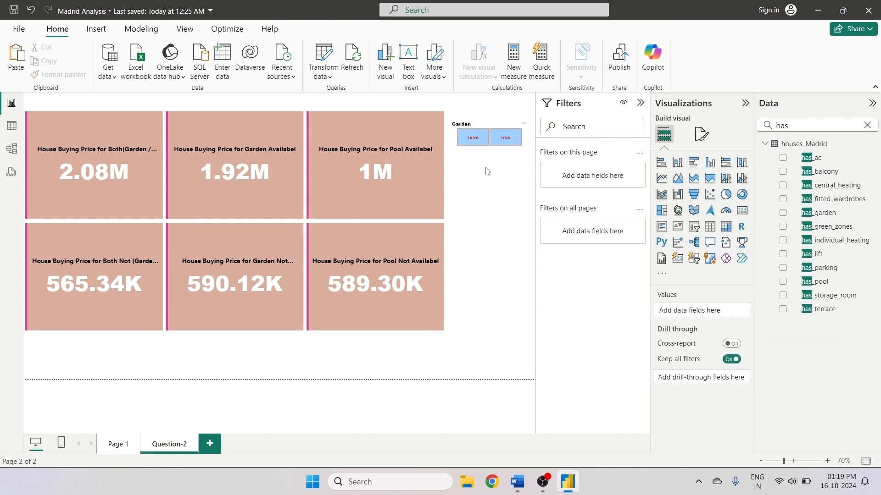
- Turn off the header icons for the garden slicer
{"action": "left_click", "coordinate": [487, 124]}
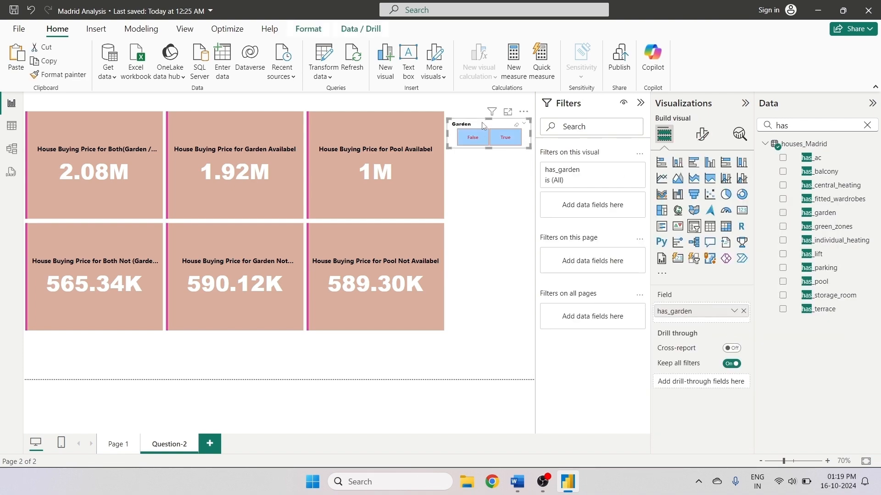
{"action": "left_click", "coordinate": [701, 134]}
{"action": "left_click", "coordinate": [700, 186]}
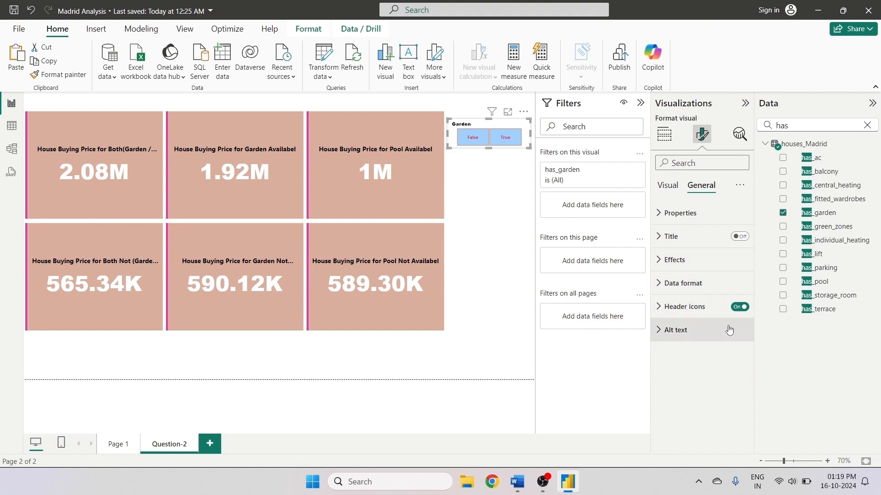
{"action": "left_click", "coordinate": [741, 307]}
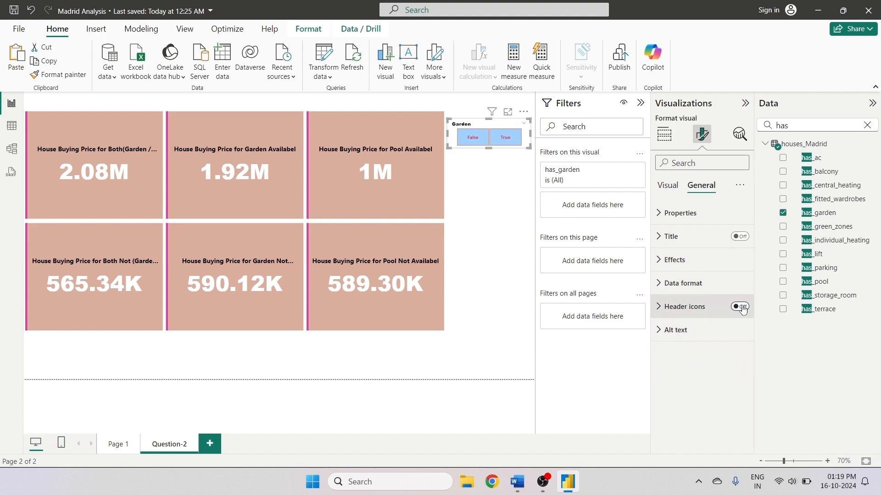
{"action": "left_click", "coordinate": [679, 213]}
{"action": "left_click", "coordinate": [678, 213]}
{"action": "left_click", "coordinate": [667, 185]}
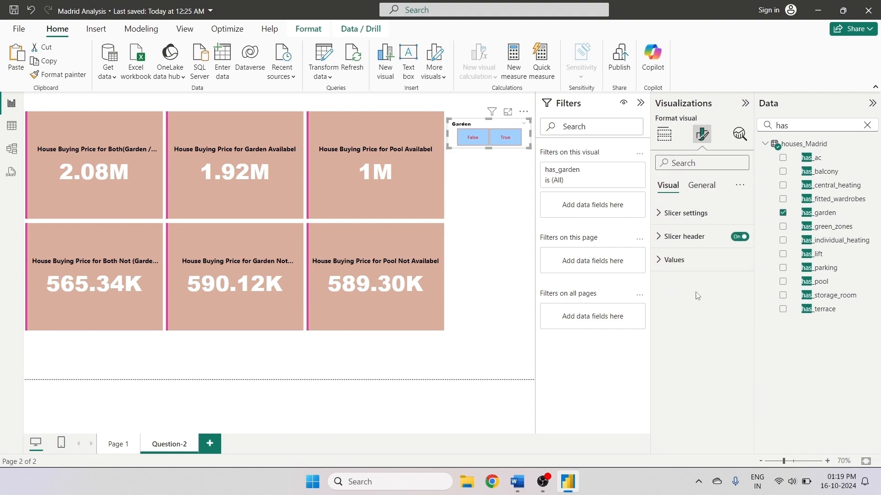
{"action": "left_click", "coordinate": [663, 235]}
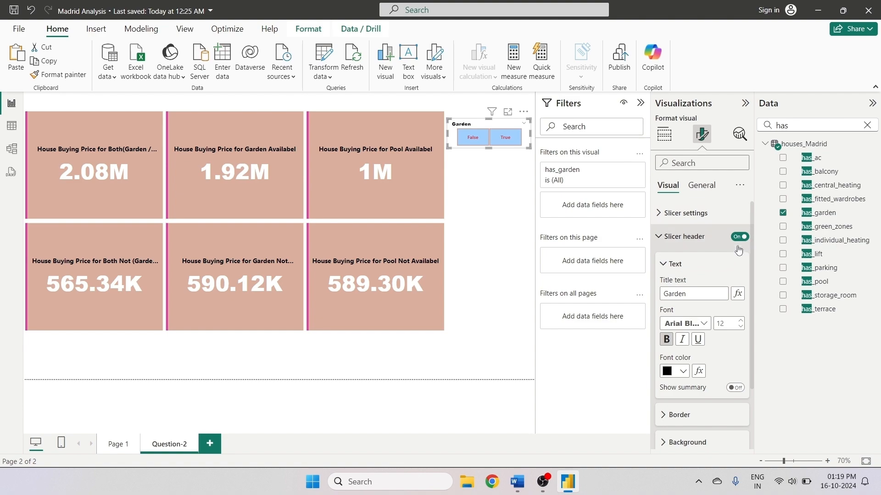
{"action": "left_click", "coordinate": [739, 237]}
{"action": "left_click", "coordinate": [739, 237]}
{"action": "scroll", "coordinate": [742, 341], "scroll_direction": "down", "scroll_amount": 2}
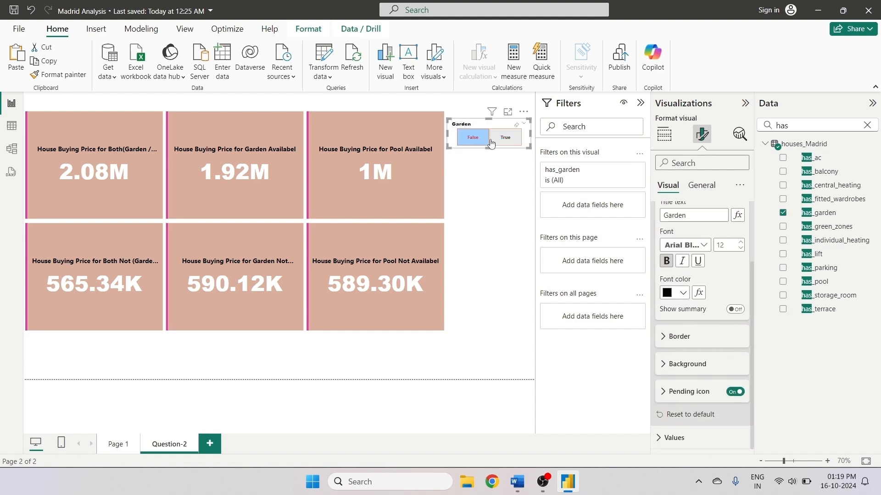
{"action": "left_click", "coordinate": [473, 161]}
- Duplicate the garden slicer and place the copy just below the original
{"action": "left_click", "coordinate": [488, 126]}
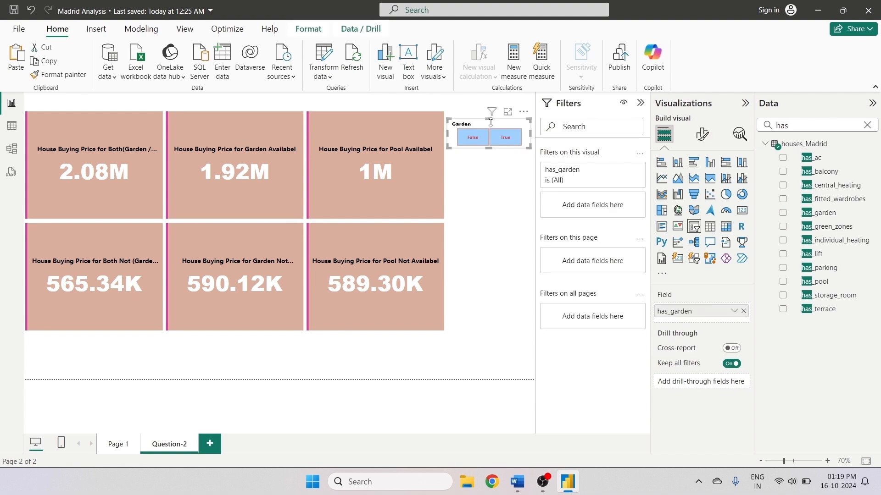
{"action": "left_click", "coordinate": [17, 54]}
{"action": "left_click_drag", "start_coordinate": [489, 137], "coordinate": [489, 181]}
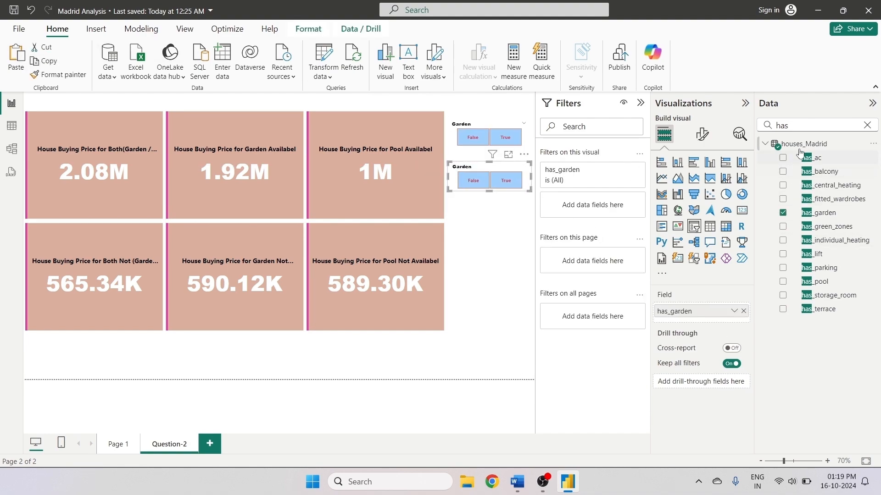
- Search the fields for has_pool and remove has_garden from the copied slicer's field
{"action": "left_click", "coordinate": [790, 126]}
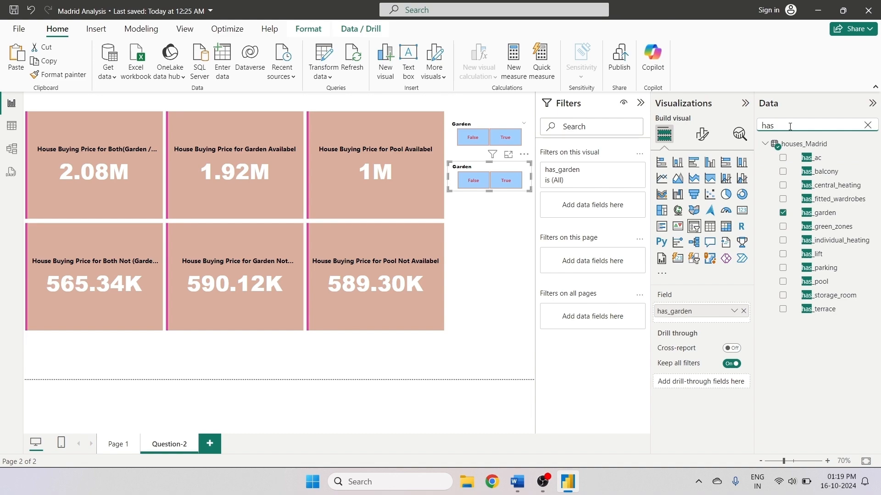
{"action": "type", "text": "_pool"}
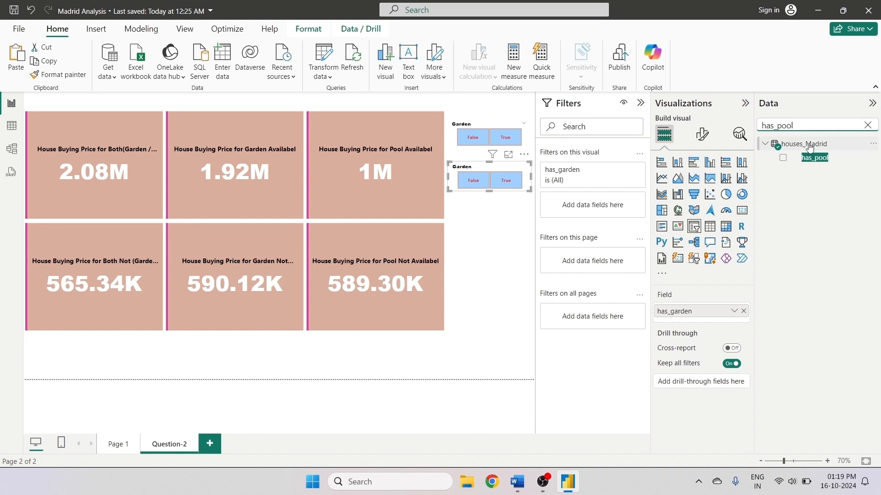
{"action": "left_click", "coordinate": [743, 311]}
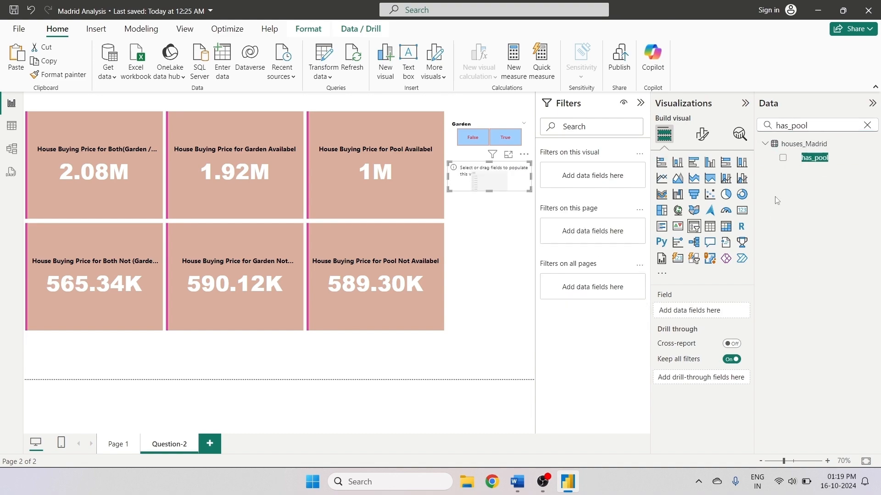
{"action": "left_click", "coordinate": [784, 158]}
{"action": "left_click", "coordinate": [468, 242]}
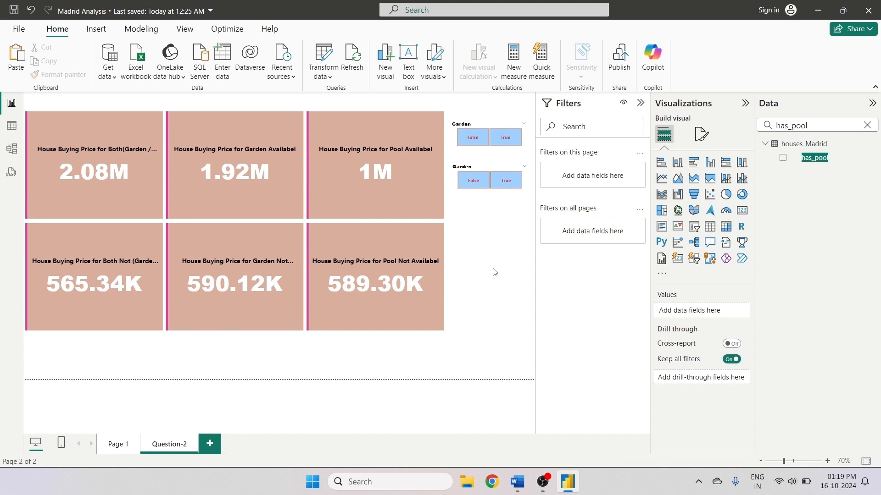
{"action": "left_click", "coordinate": [782, 157]}
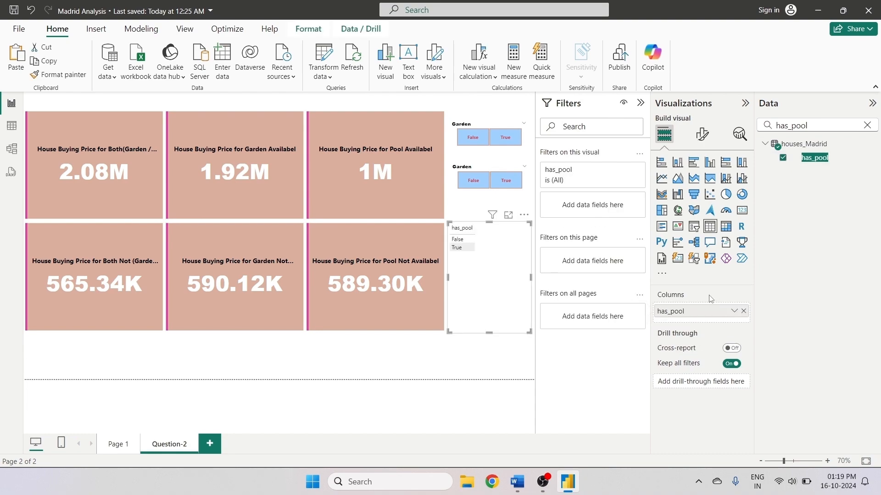
{"action": "left_click", "coordinate": [475, 186]}
{"action": "left_click", "coordinate": [476, 187]}
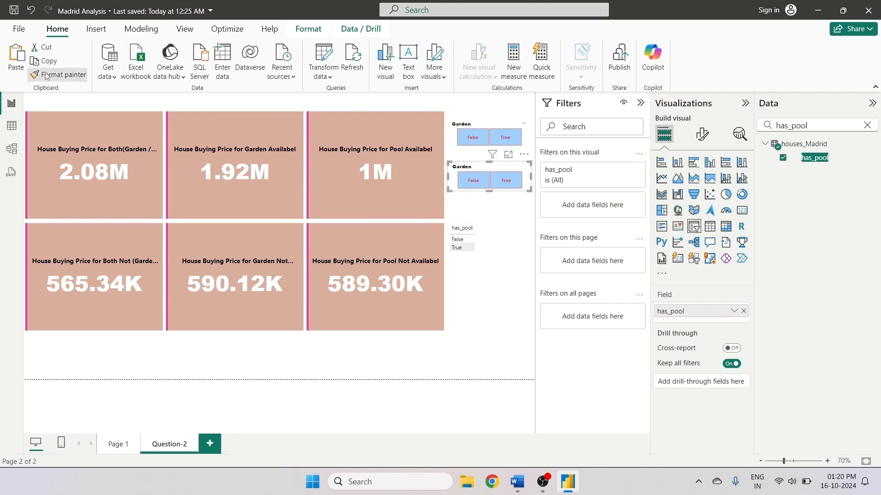
{"action": "left_click", "coordinate": [461, 248]}
{"action": "left_click", "coordinate": [484, 289]}
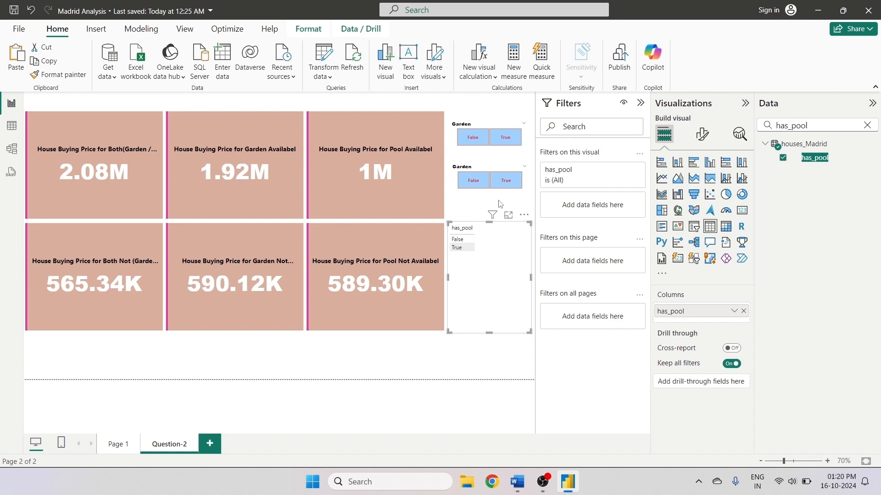
{"action": "left_click", "coordinate": [455, 182]}
{"action": "left_click", "coordinate": [56, 77]}
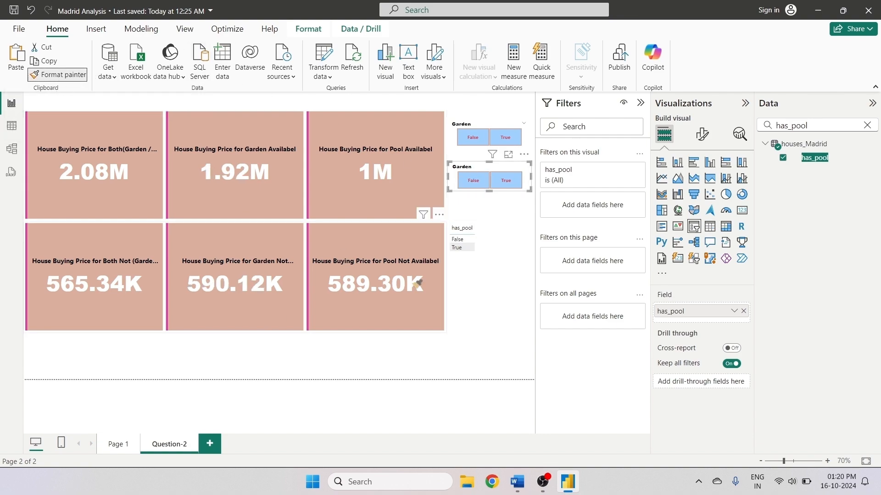
{"action": "left_click", "coordinate": [491, 287]}
{"action": "left_click", "coordinate": [461, 203]}
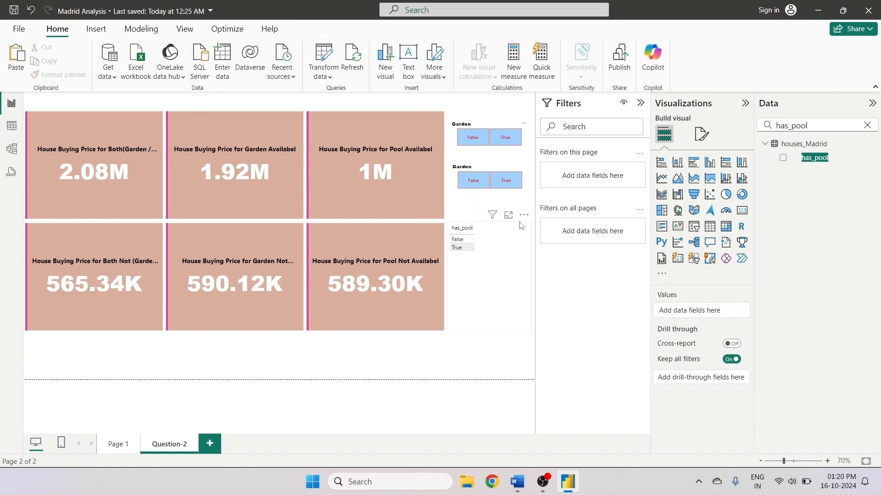
{"action": "right_click", "coordinate": [519, 223]}
{"action": "left_click", "coordinate": [532, 270]}
- Assign has_pool to the copied slicer and rename its header title to Pool
{"action": "left_click", "coordinate": [507, 164]}
{"action": "left_click", "coordinate": [782, 157]}
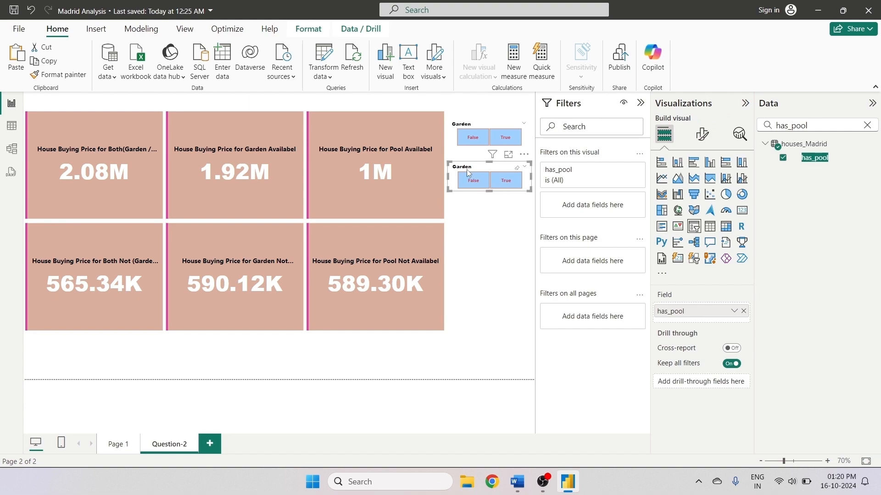
{"action": "left_click", "coordinate": [702, 134]}
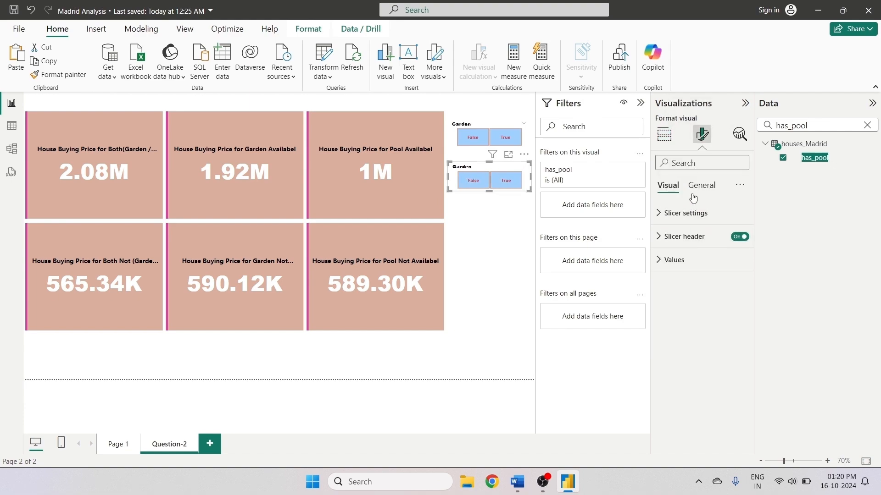
{"action": "left_click", "coordinate": [696, 191]}
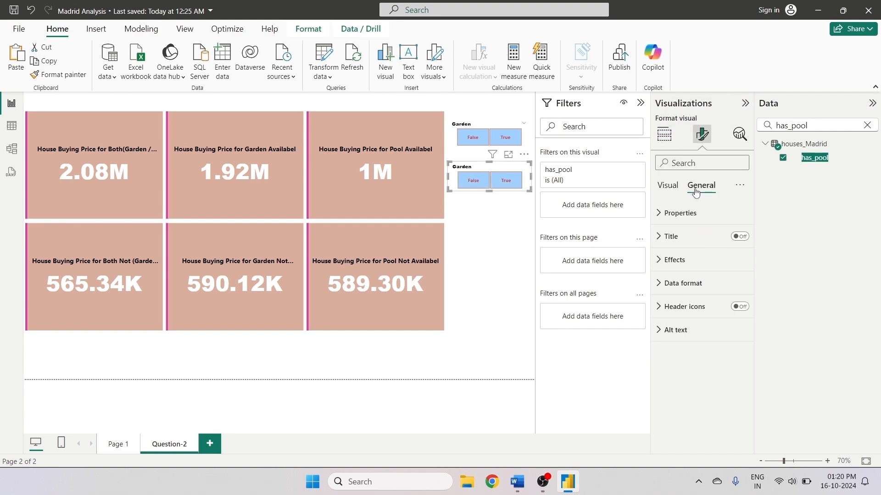
{"action": "left_click", "coordinate": [668, 187]}
{"action": "left_click", "coordinate": [659, 238]}
{"action": "left_click", "coordinate": [692, 294]}
{"action": "left_click_drag", "start_coordinate": [693, 293], "coordinate": [657, 294]}
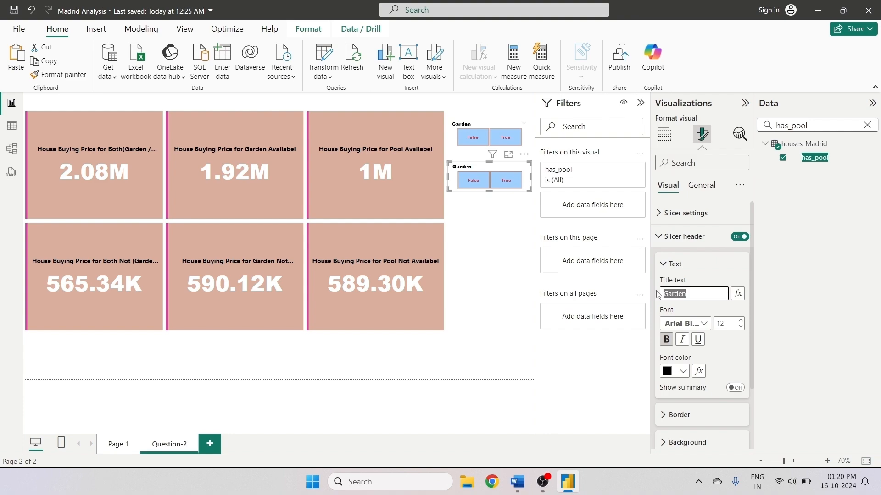
{"action": "type", "text": "Pol"}
{"action": "key", "text": "BackSpace"}
{"action": "left_click", "coordinate": [505, 276]}
- Test the Pool and Garden slicers by toggling their True and False options and checking the cards
{"action": "left_click", "coordinate": [506, 182]}
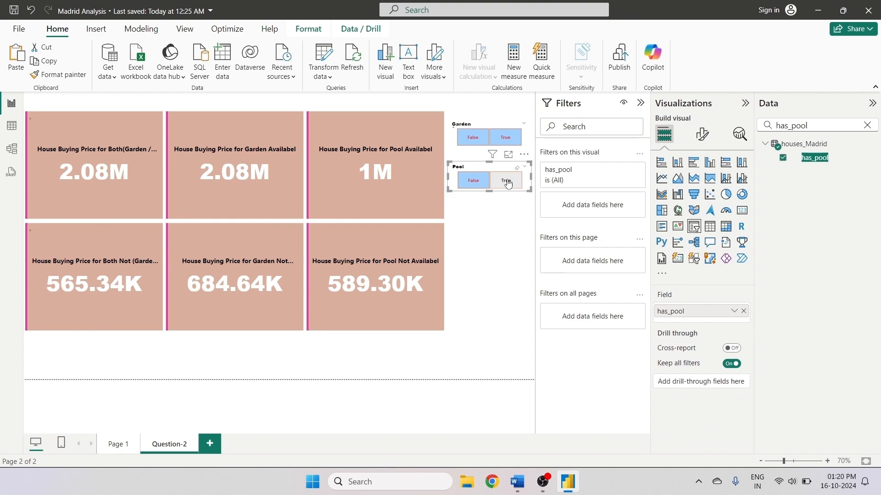
{"action": "left_click", "coordinate": [507, 182]}
{"action": "left_click", "coordinate": [470, 180]}
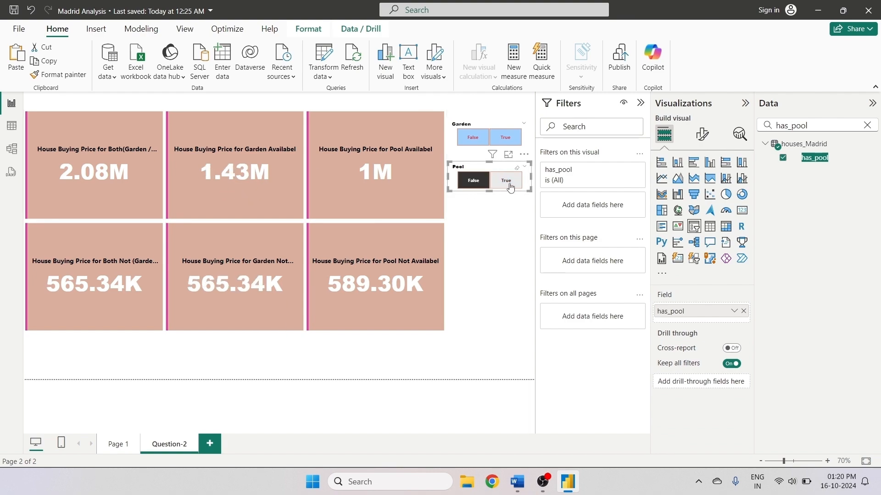
{"action": "left_click", "coordinate": [505, 181]}
{"action": "left_click", "coordinate": [463, 182]}
{"action": "left_click", "coordinate": [506, 180]}
{"action": "left_click", "coordinate": [506, 180]}
{"action": "left_click", "coordinate": [505, 139]}
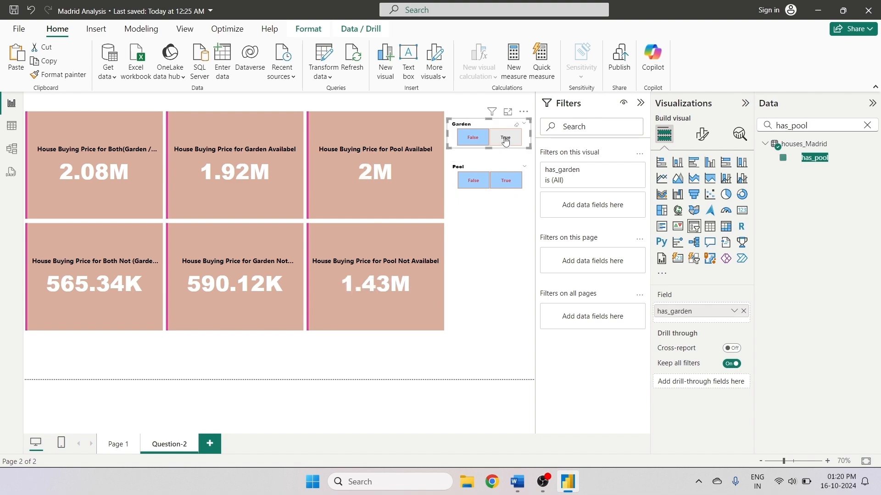
{"action": "left_click", "coordinate": [506, 139]}
{"action": "left_click", "coordinate": [505, 139]}
{"action": "left_click", "coordinate": [504, 139]}
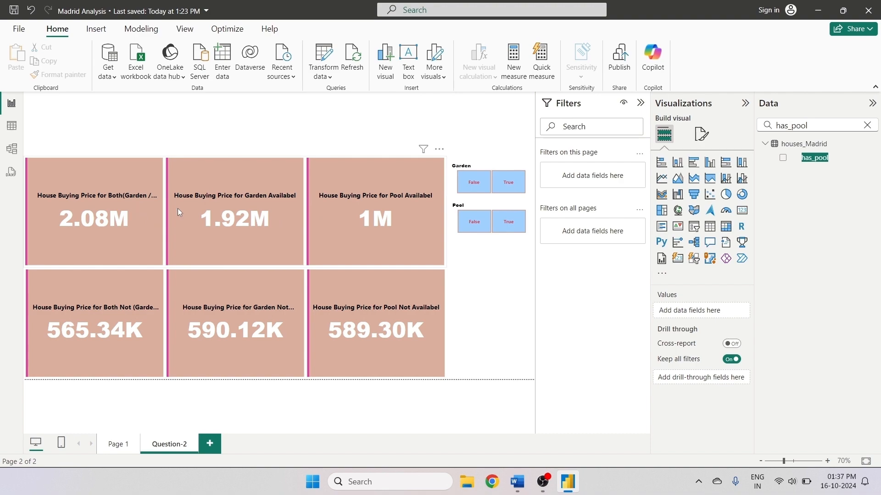
- Turn on the card image for the 'House Buying Price for Both(Garden / Pool) Availabel' series
{"action": "left_click", "coordinate": [127, 171]}
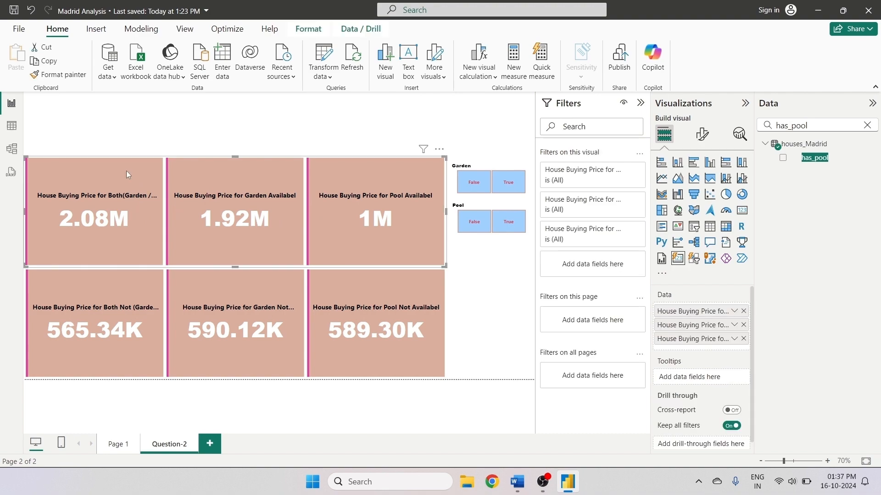
{"action": "left_click", "coordinate": [701, 138]}
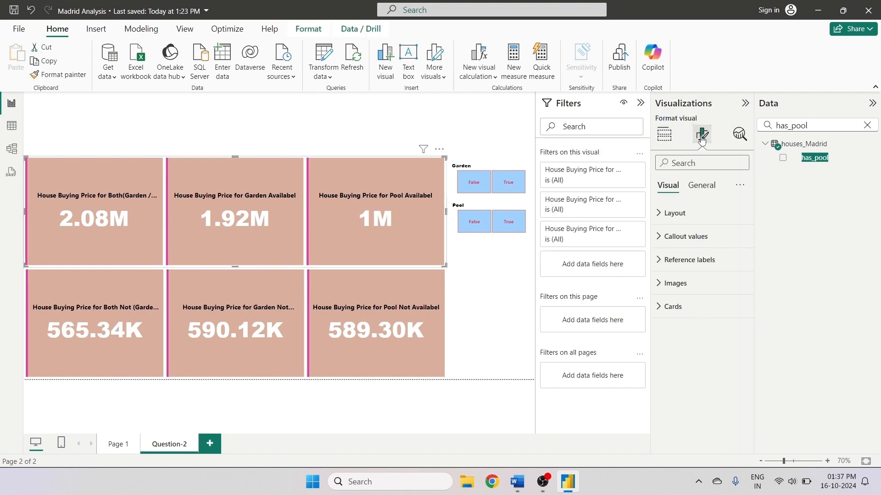
{"action": "left_click", "coordinate": [663, 283]}
{"action": "scroll", "coordinate": [705, 298], "scroll_direction": "down", "scroll_amount": 3}
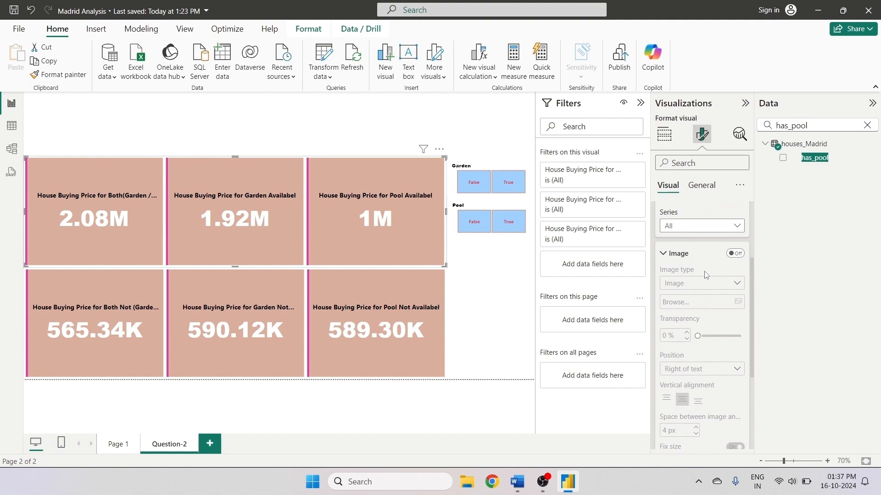
{"action": "left_click", "coordinate": [702, 227]}
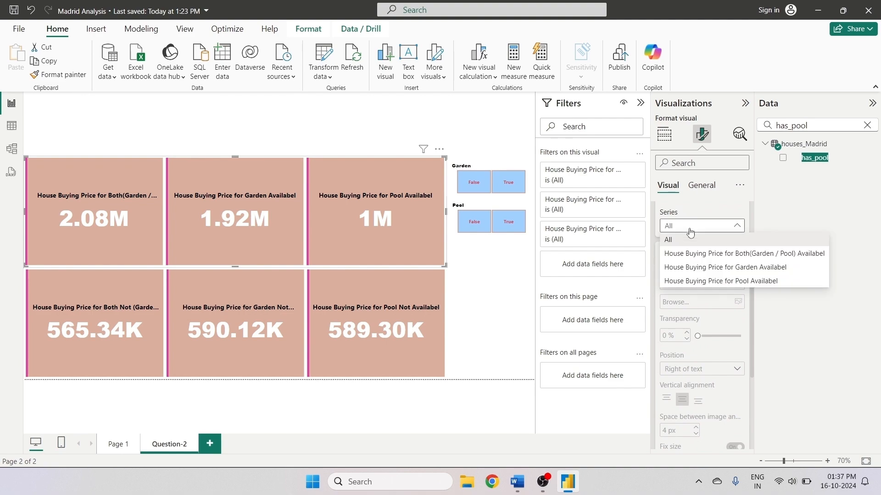
{"action": "left_click", "coordinate": [688, 258]}
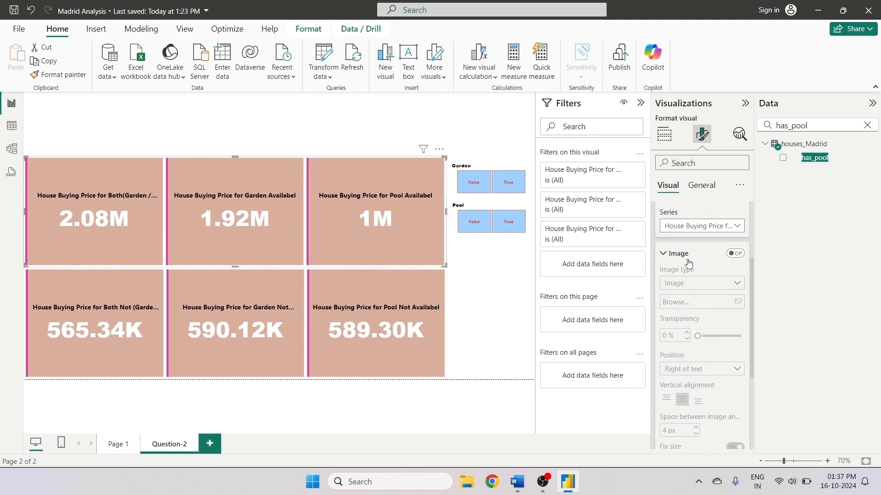
{"action": "left_click", "coordinate": [734, 255]}
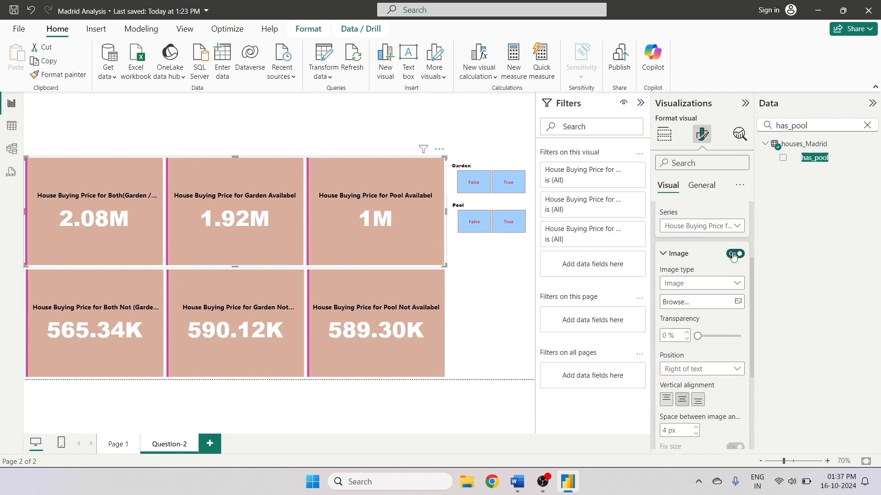
- Browse to the Project-4 Image folder and insert the House With Both picture
{"action": "left_click", "coordinate": [718, 306]}
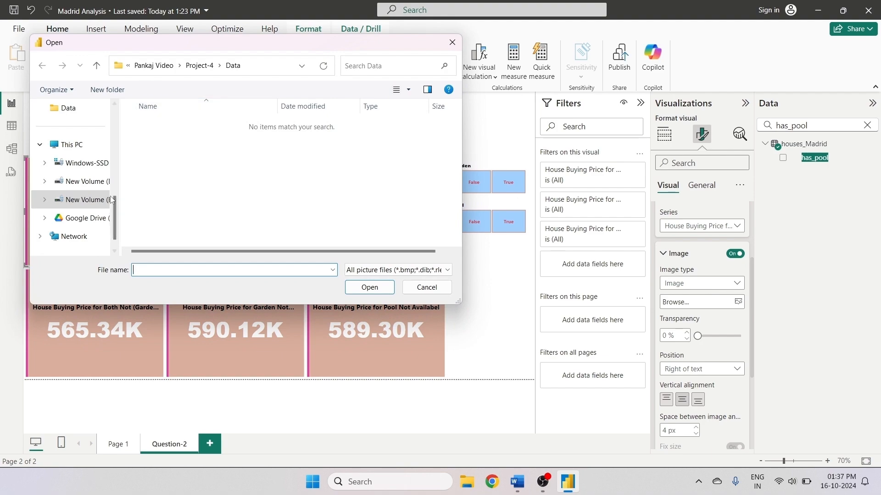
{"action": "scroll", "coordinate": [116, 206], "scroll_direction": "down", "scroll_amount": 1}
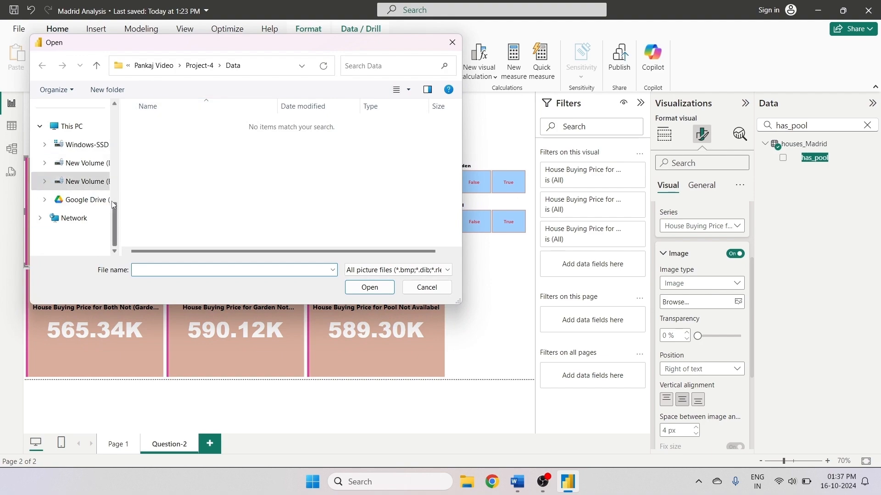
{"action": "scroll", "coordinate": [115, 194], "scroll_direction": "up", "scroll_amount": 3}
{"action": "left_click", "coordinate": [74, 163]}
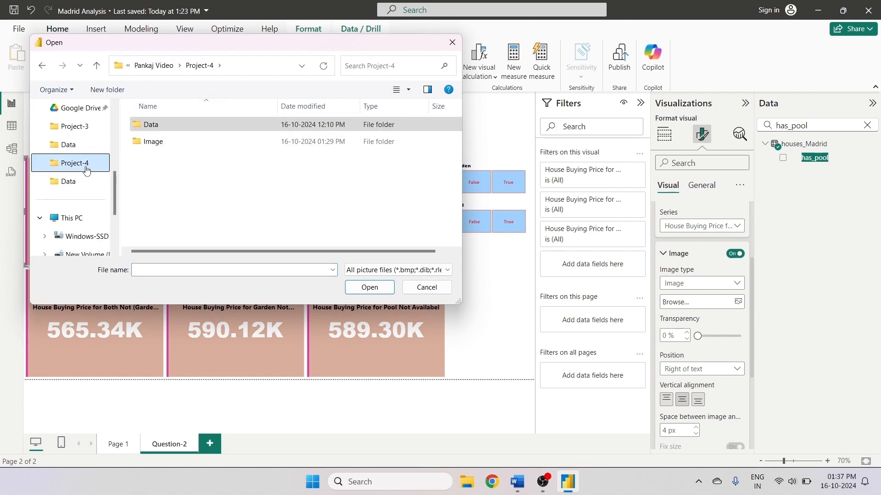
{"action": "double_click", "coordinate": [153, 142]}
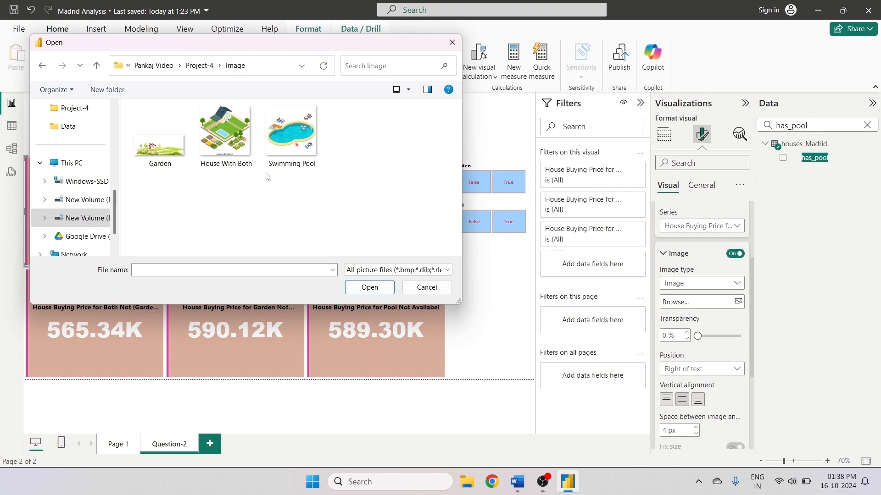
{"action": "left_click", "coordinate": [229, 161]}
{"action": "left_click", "coordinate": [370, 287]}
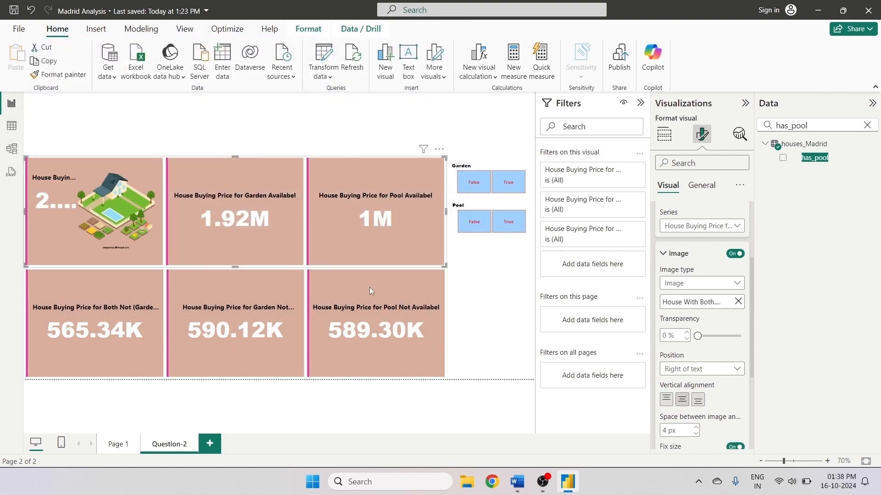
- Set the card image's fixed size to 100 px
{"action": "scroll", "coordinate": [702, 314], "scroll_direction": "down", "scroll_amount": 4}
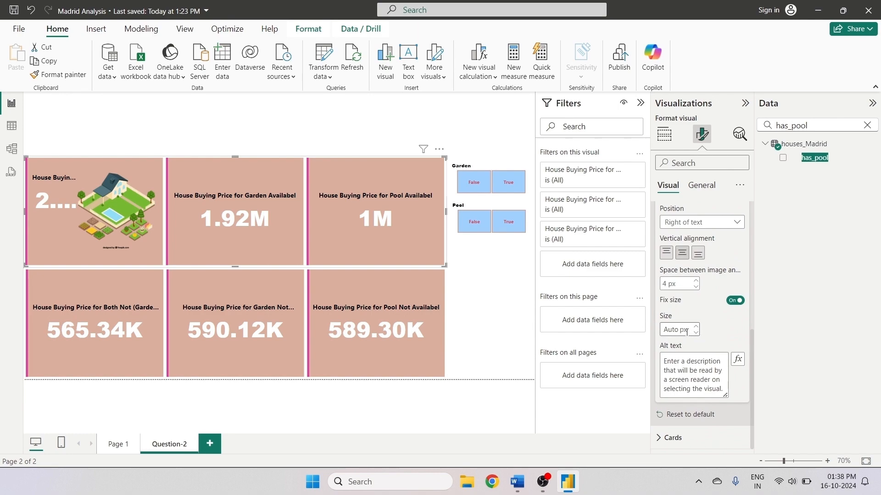
{"action": "left_click", "coordinate": [696, 332]}
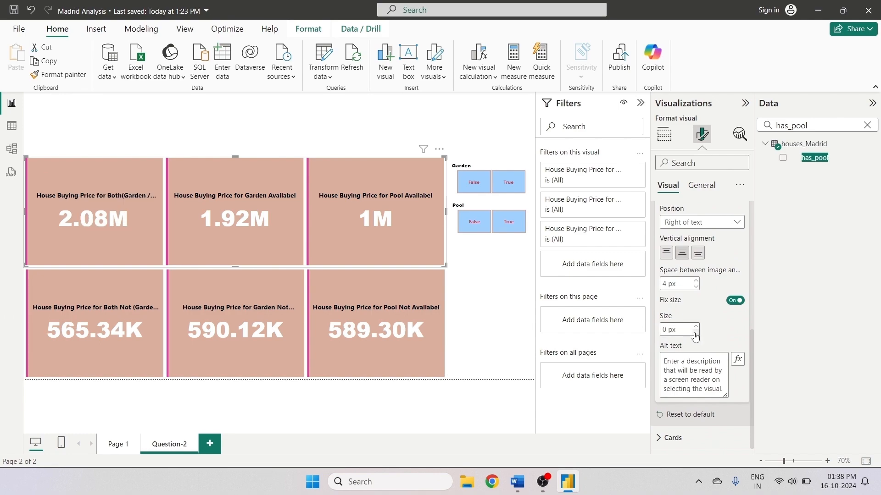
{"action": "left_click", "coordinate": [696, 327]}
{"action": "left_click", "coordinate": [695, 327]}
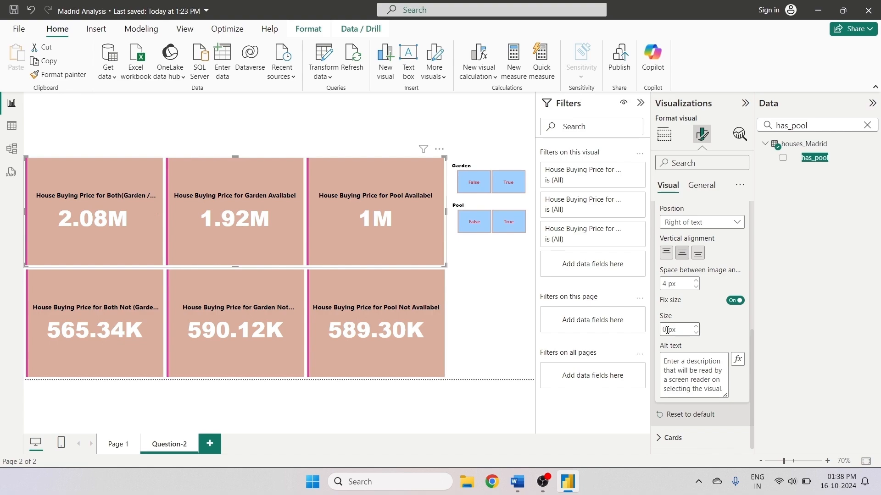
{"action": "key", "text": "BackSpace"}
{"action": "type", "text": "20"}
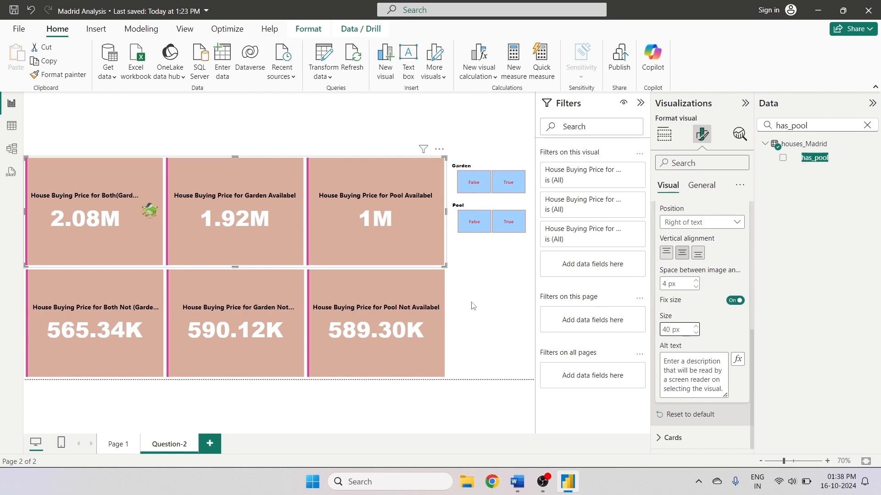
{"action": "left_click", "coordinate": [685, 330]}
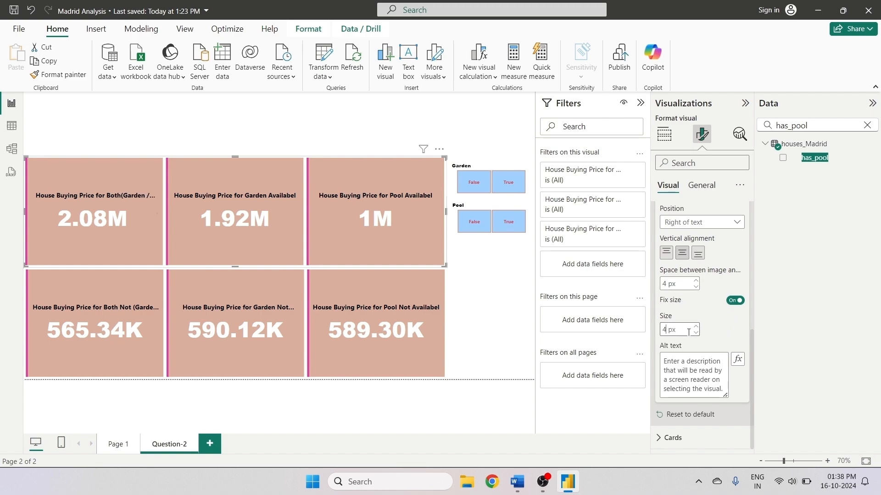
{"action": "type", "text": "100"}
{"action": "key", "text": "BackSpace"}
{"action": "key", "text": "BackSpace"}
{"action": "key", "text": "BackSpace"}
{"action": "key", "text": "BackSpace"}
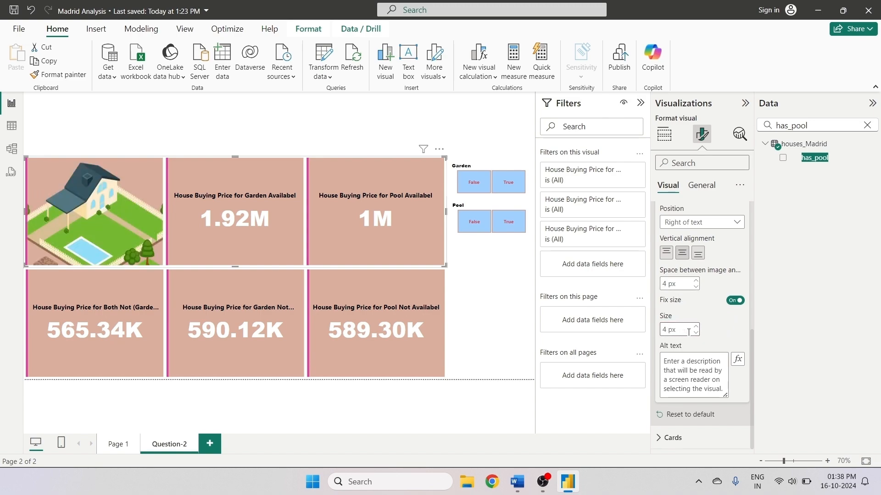
{"action": "type", "text": "100"}
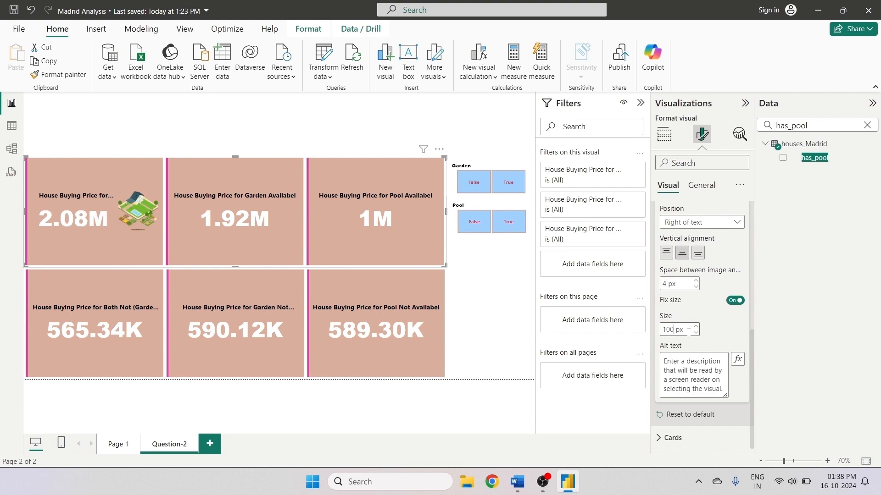
{"action": "left_click", "coordinate": [688, 333]}
- Set the image position to Above text
{"action": "scroll", "coordinate": [669, 281], "scroll_direction": "up", "scroll_amount": 1}
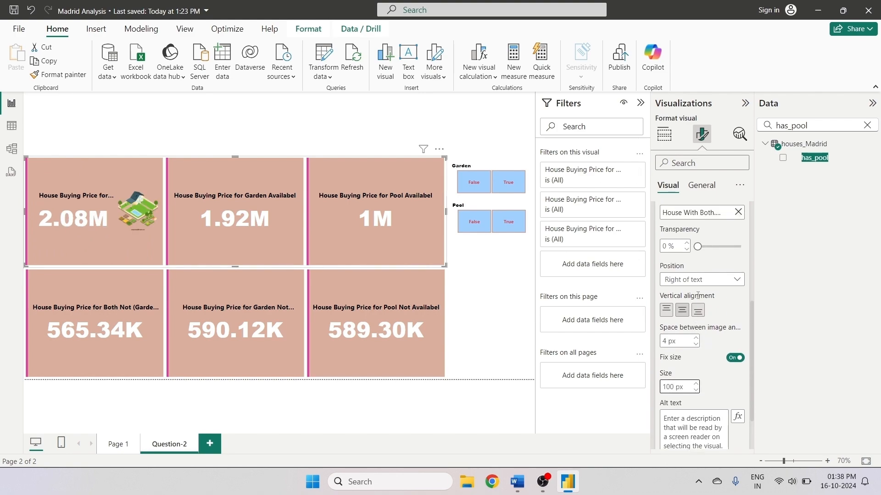
{"action": "left_click", "coordinate": [678, 281]}
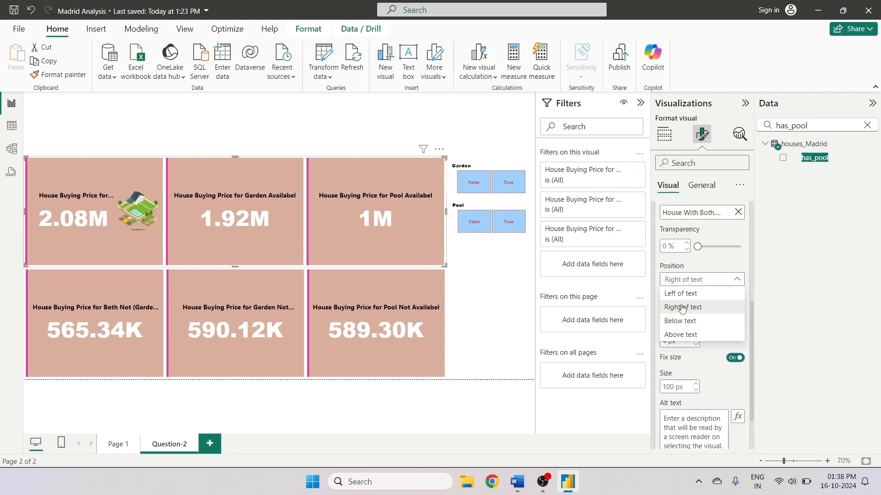
{"action": "left_click", "coordinate": [682, 293]}
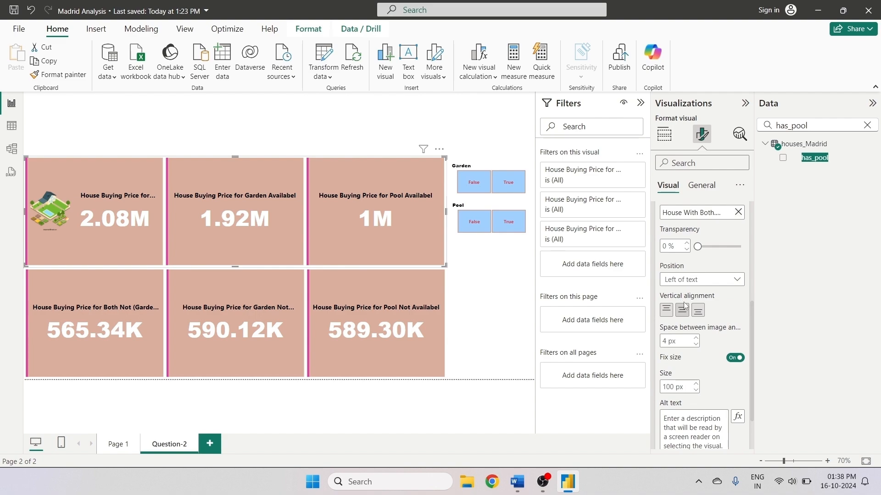
{"action": "left_click", "coordinate": [687, 280]}
{"action": "left_click", "coordinate": [679, 334]}
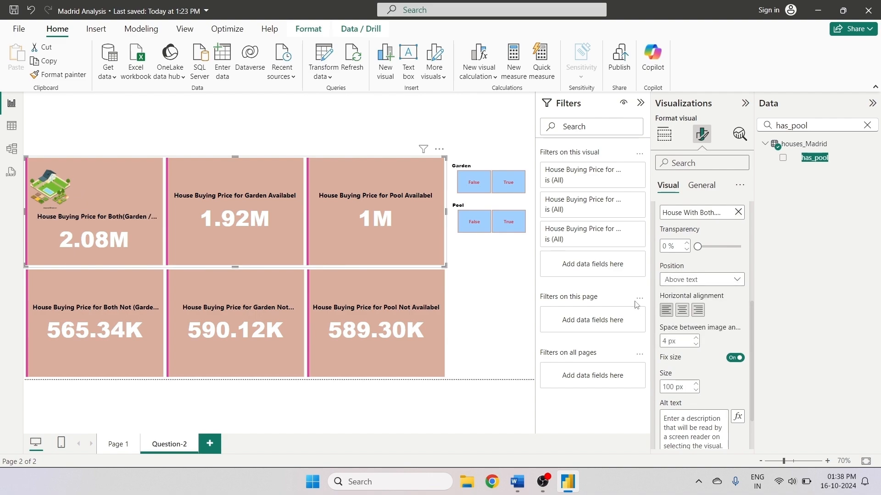
- Center the Both card image horizontally and set its fixed size to 150 px
{"action": "left_click", "coordinate": [683, 310]}
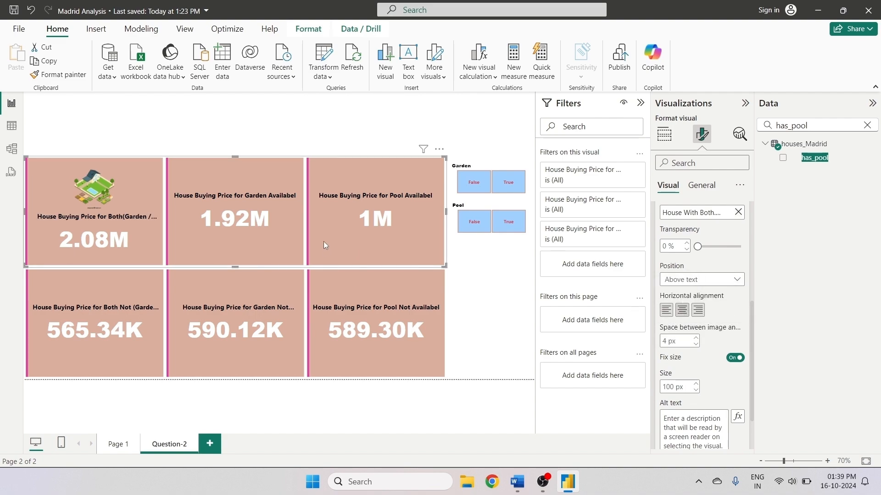
{"action": "scroll", "coordinate": [674, 319], "scroll_direction": "down", "scroll_amount": 2}
{"action": "scroll", "coordinate": [674, 320], "scroll_direction": "down", "scroll_amount": 1}
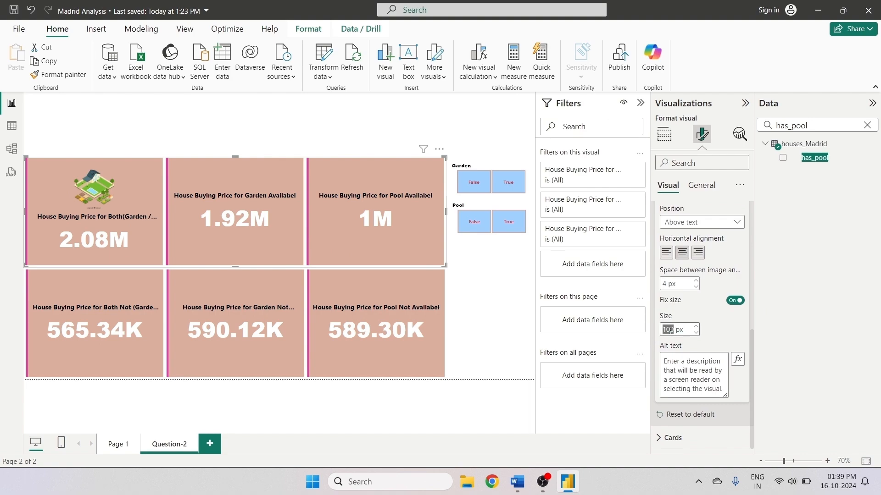
{"action": "left_click", "coordinate": [670, 330]}
{"action": "type", "text": "15"}
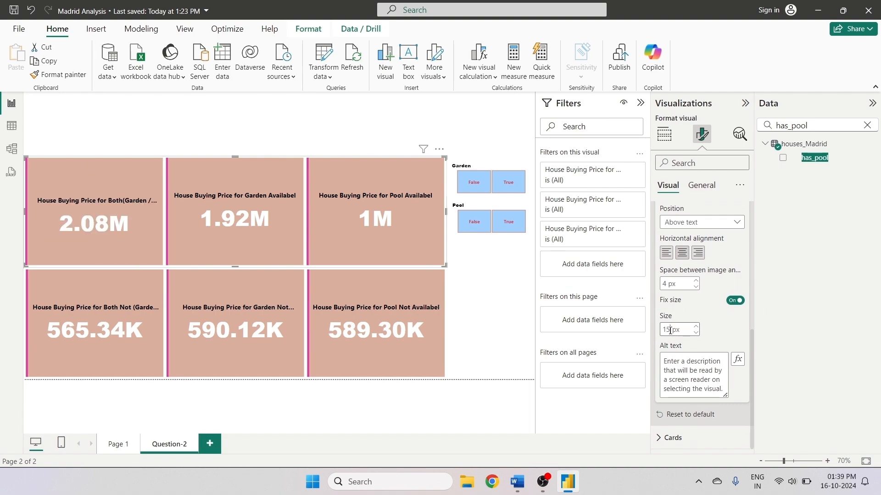
{"action": "type", "text": "0"}
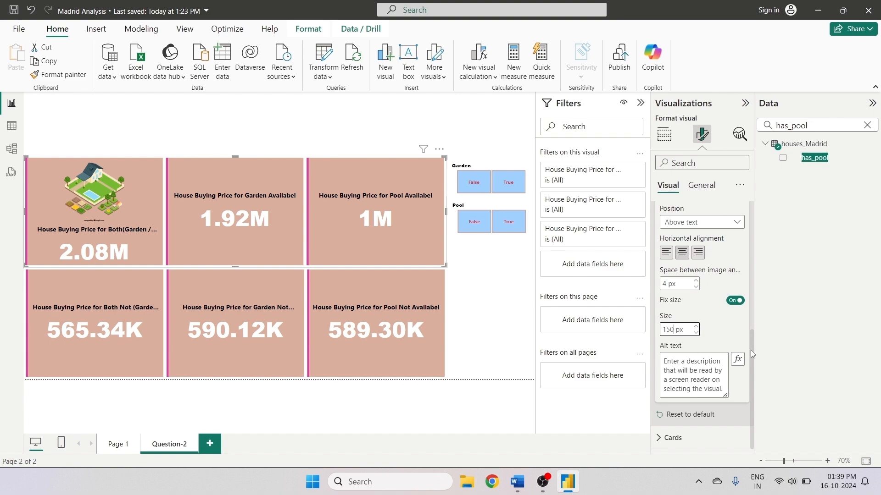
- Turn on the card image for the 'House Buying Price for Garden Availabel' series
{"action": "left_click_drag", "start_coordinate": [750, 350], "coordinate": [747, 223]}
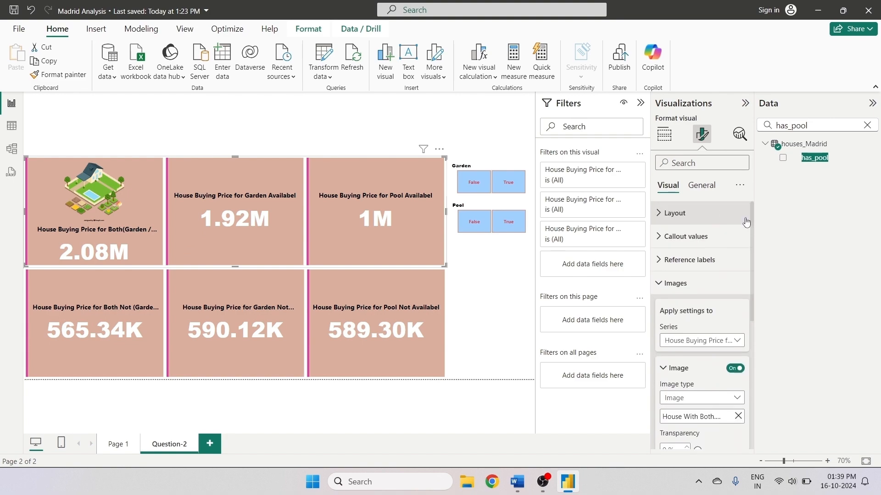
{"action": "left_click", "coordinate": [733, 342]}
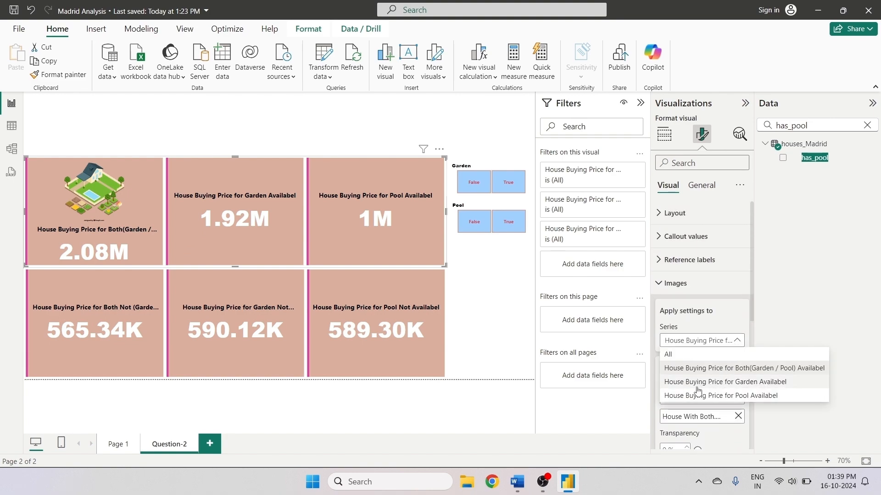
{"action": "left_click", "coordinate": [739, 384]}
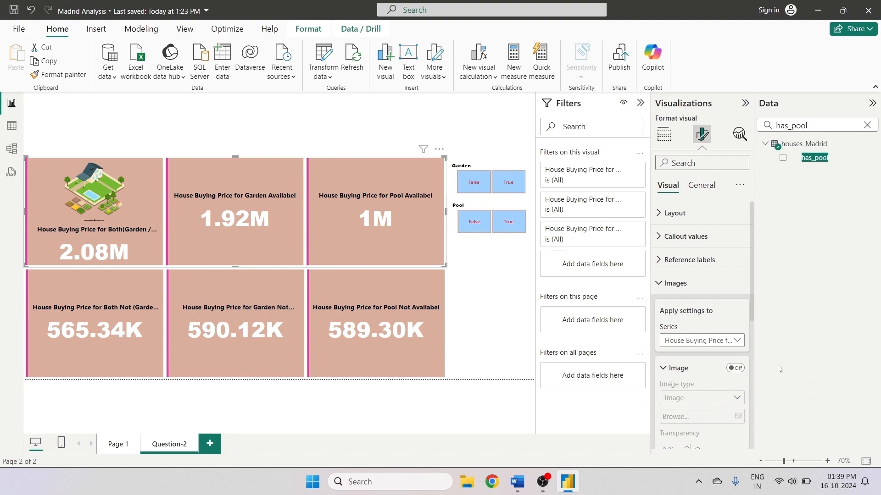
{"action": "left_click", "coordinate": [735, 368]}
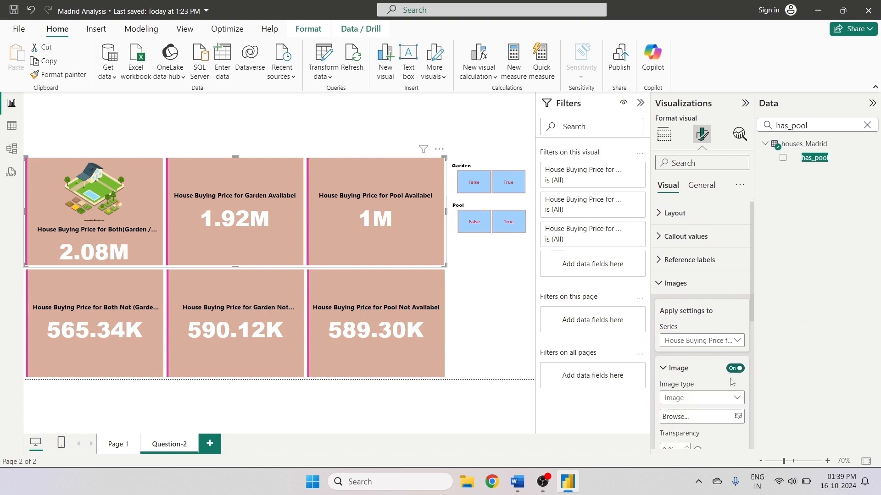
- Browse to the Project-4 Image folder and insert the Garden picture
{"action": "scroll", "coordinate": [750, 352], "scroll_direction": "down", "scroll_amount": 5}
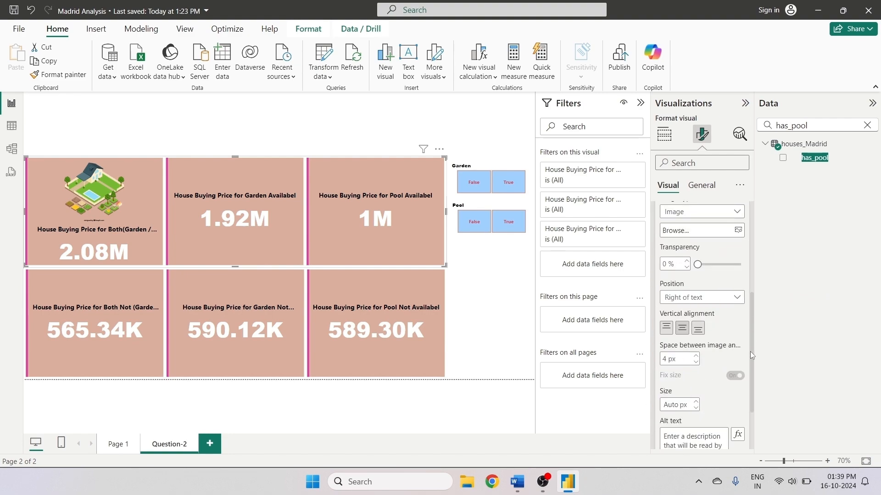
{"action": "left_click_drag", "start_coordinate": [750, 380], "coordinate": [753, 305]}
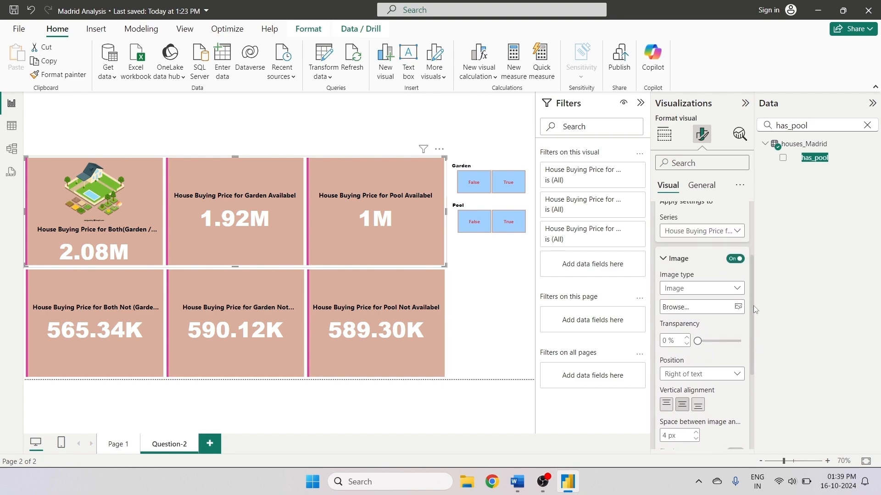
{"action": "left_click", "coordinate": [676, 311]}
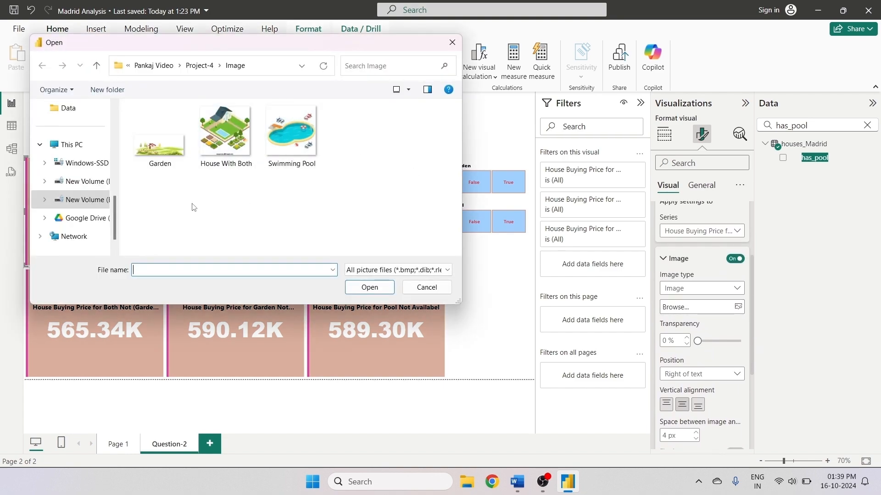
{"action": "left_click", "coordinate": [167, 158]}
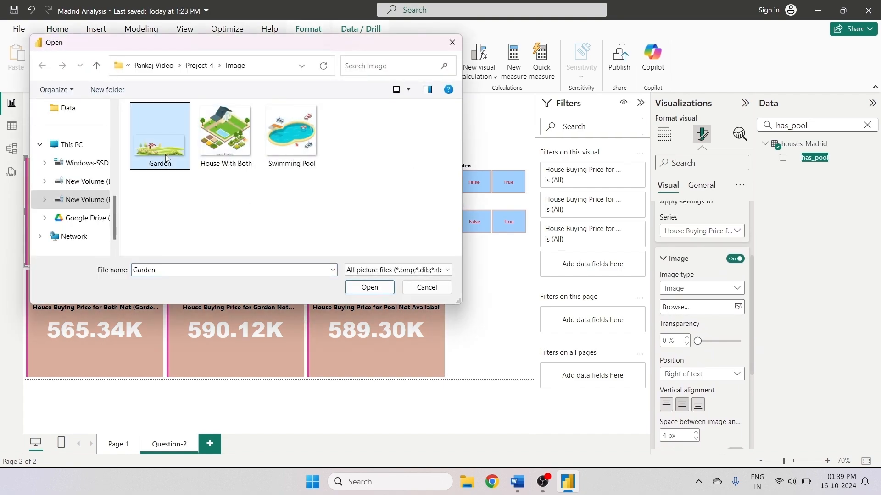
{"action": "left_click", "coordinate": [373, 290]}
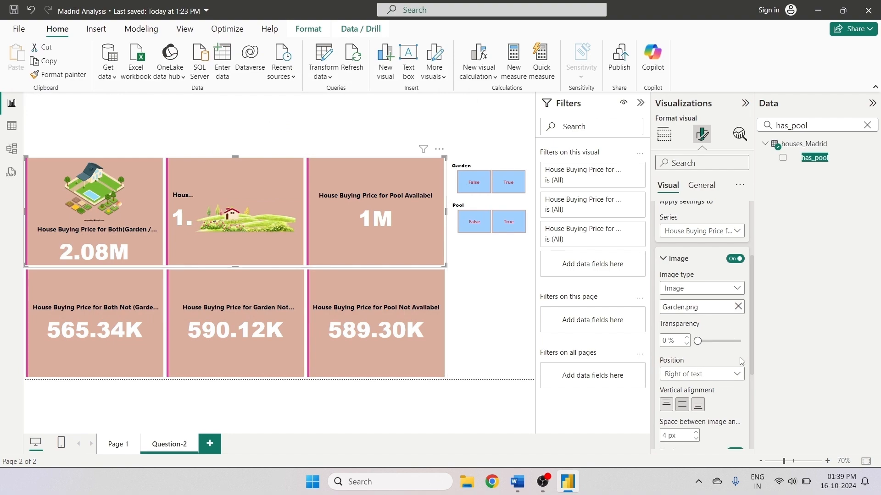
- Set the Garden image position to Above text and center it horizontally
{"action": "left_click", "coordinate": [676, 374]}
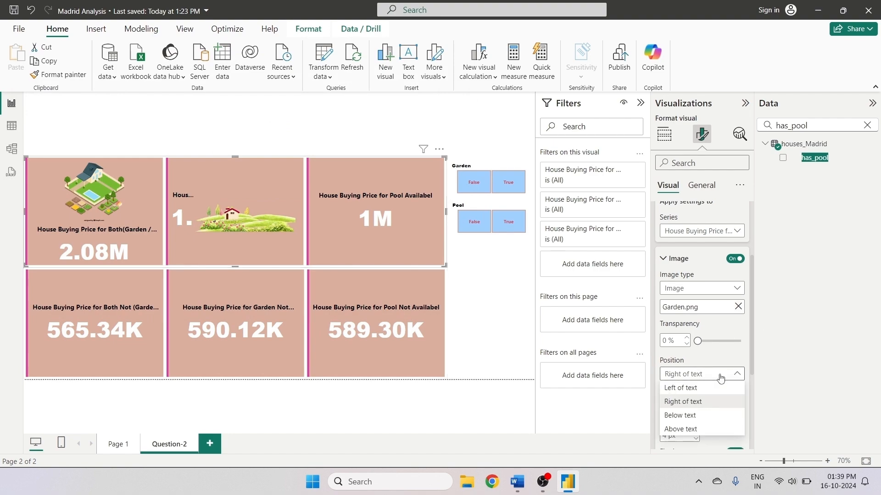
{"action": "left_click", "coordinate": [680, 429]}
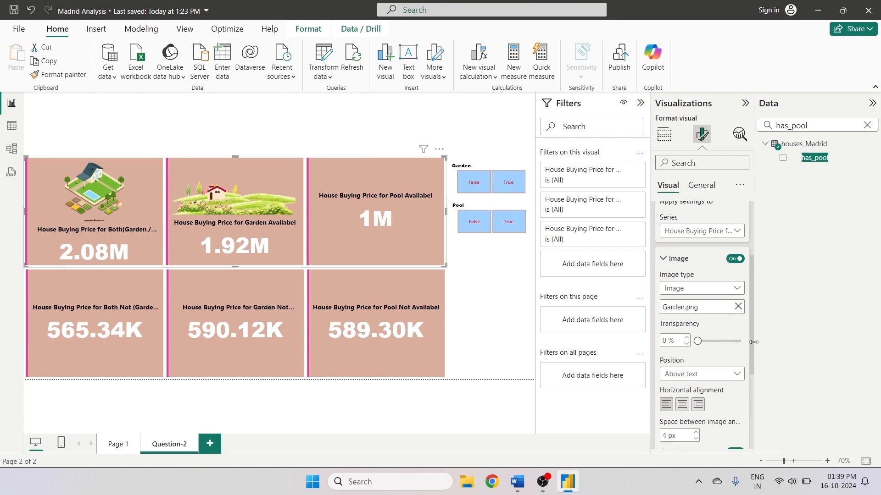
{"action": "scroll", "coordinate": [753, 368], "scroll_direction": "down", "scroll_amount": 2}
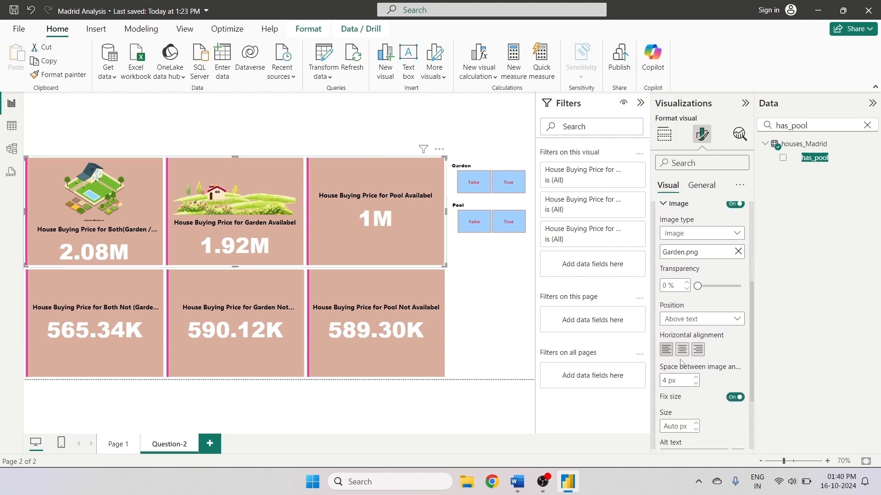
{"action": "left_click", "coordinate": [672, 427]}
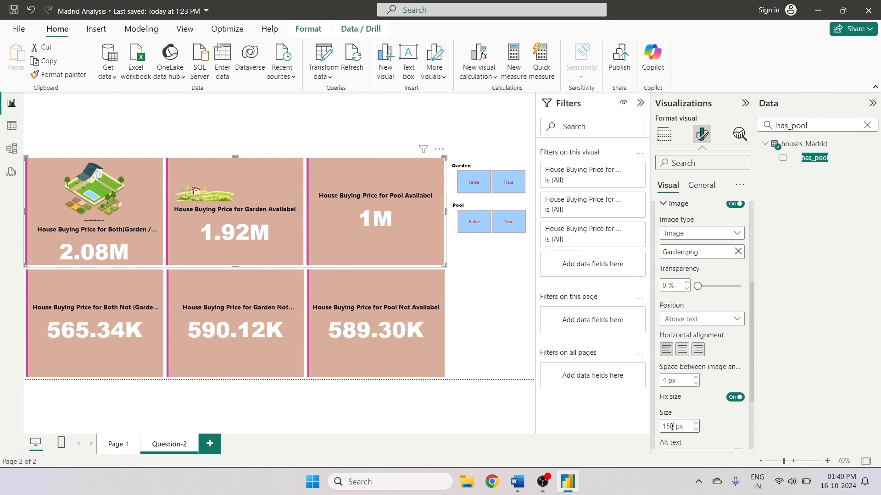
{"action": "left_click", "coordinate": [682, 350]}
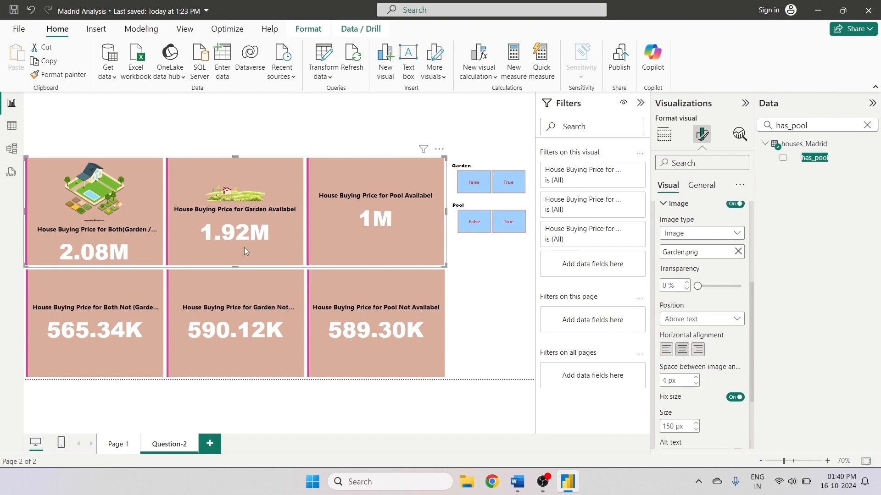
- Set the Garden image's fixed size to 300 px
{"action": "left_click_drag", "start_coordinate": [674, 427], "coordinate": [660, 429]}
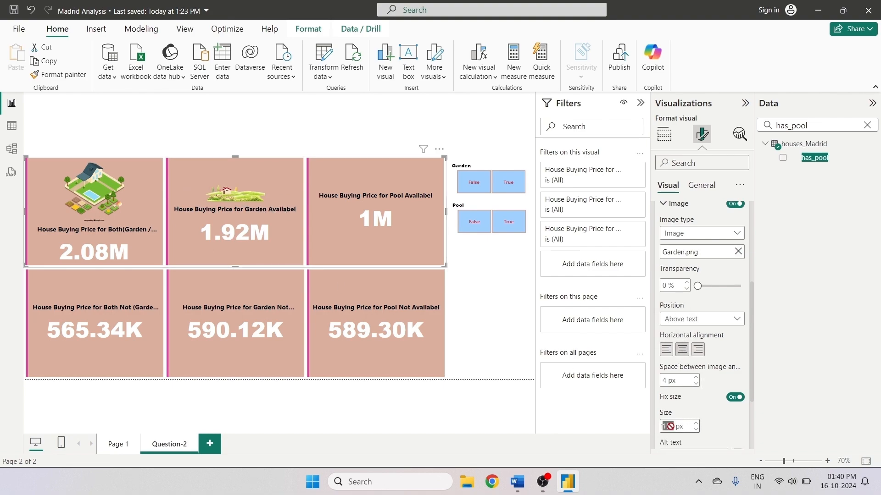
{"action": "type", "text": "200"}
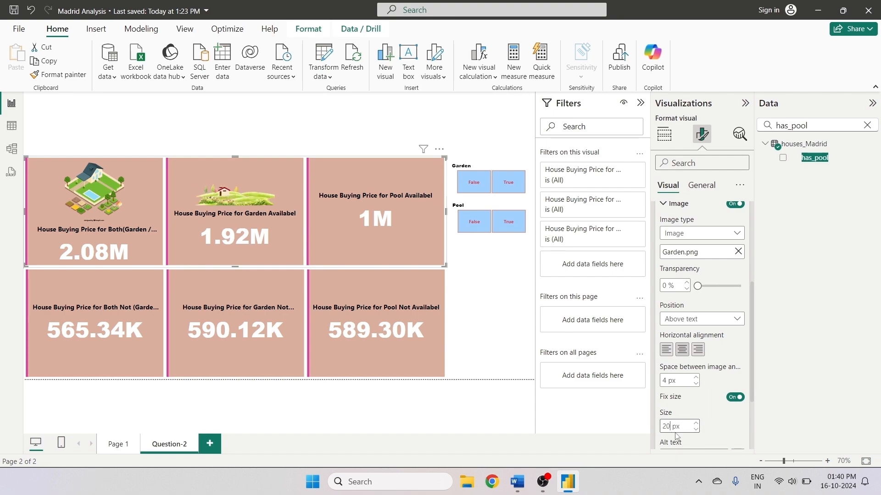
{"action": "key", "text": "BackSpace"}
{"action": "type", "text": "3"}
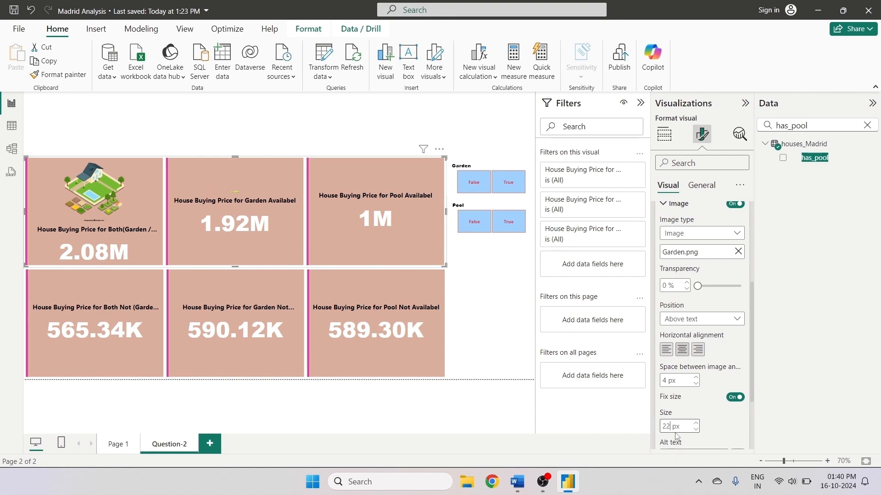
{"action": "key", "text": "BackSpace"}
{"action": "type", "text": "30"}
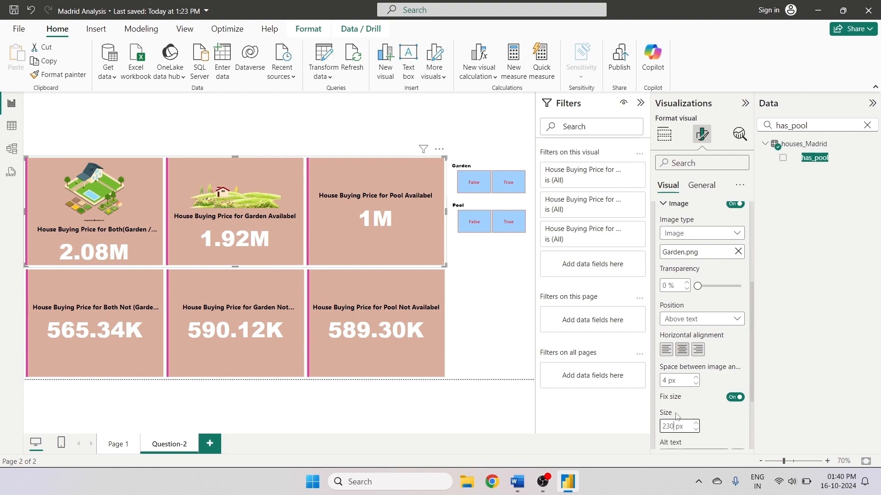
{"action": "key", "text": "BackSpace"}
{"action": "key", "text": "BackSpace"}
{"action": "type", "text": "60"}
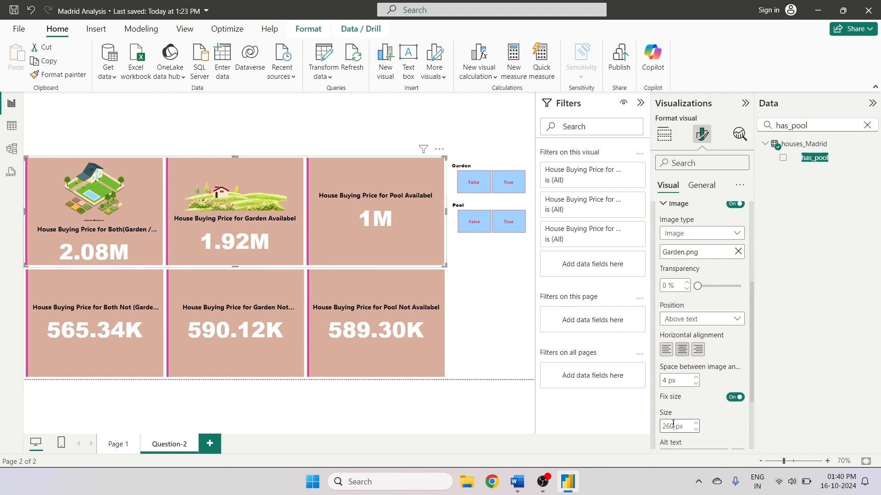
{"action": "key", "text": "BackSpace"}
{"action": "key", "text": "BackSpace"}
{"action": "key", "text": "BackSpace"}
{"action": "type", "text": "300"}
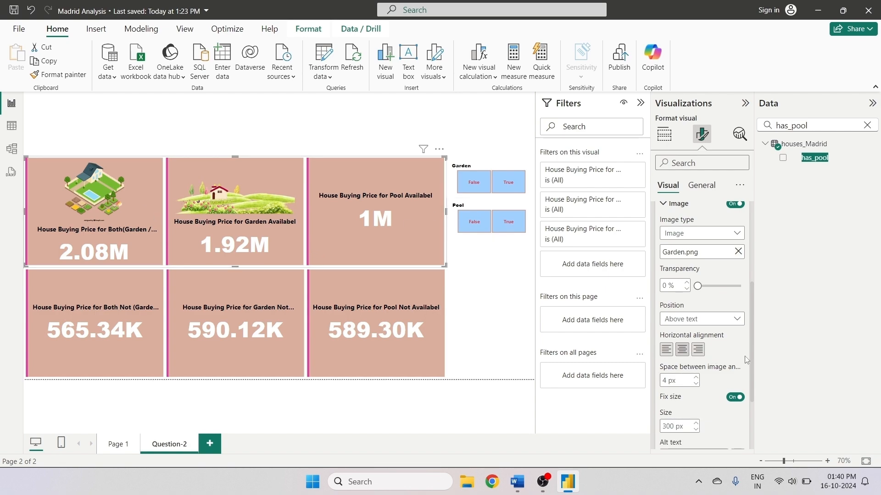
- Turn on the card image for the 'House Buying Price for Pool Availabel' series
{"action": "scroll", "coordinate": [751, 344], "scroll_direction": "up", "scroll_amount": 3}
{"action": "left_click", "coordinate": [700, 294]}
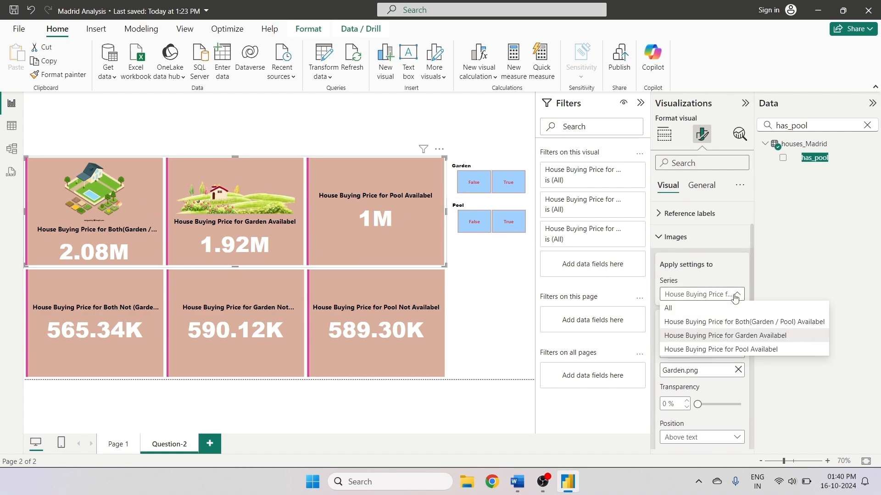
{"action": "left_click", "coordinate": [703, 350]}
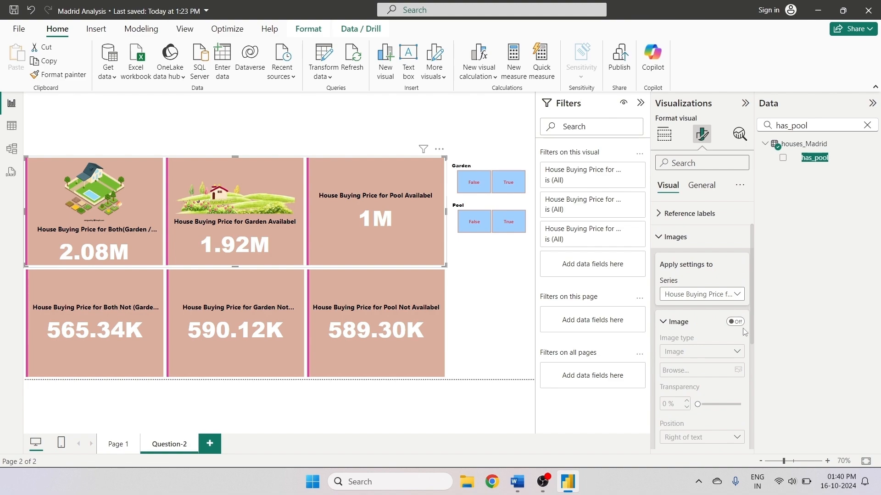
{"action": "left_click", "coordinate": [730, 322]}
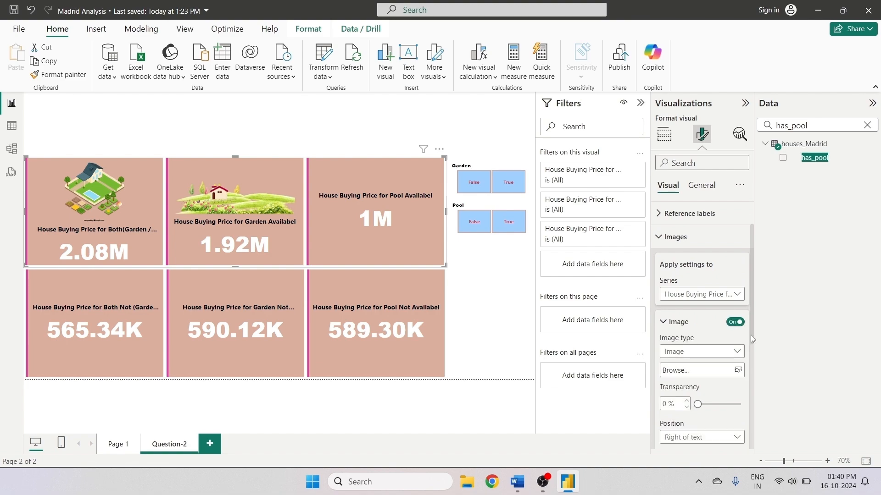
- Browse to the Image folder and insert the Swimming Pool picture
{"action": "scroll", "coordinate": [750, 335], "scroll_direction": "down", "scroll_amount": 3}
{"action": "left_click", "coordinate": [695, 306]}
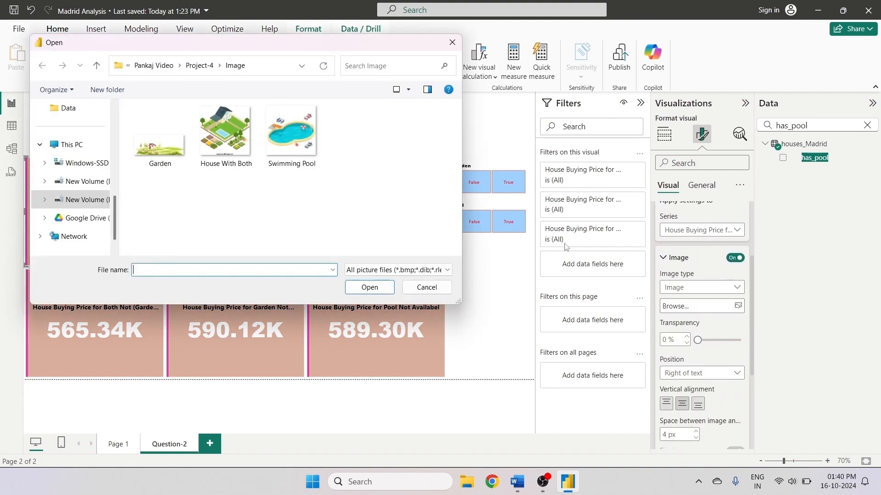
{"action": "left_click", "coordinate": [314, 150]}
{"action": "left_click", "coordinate": [367, 287]}
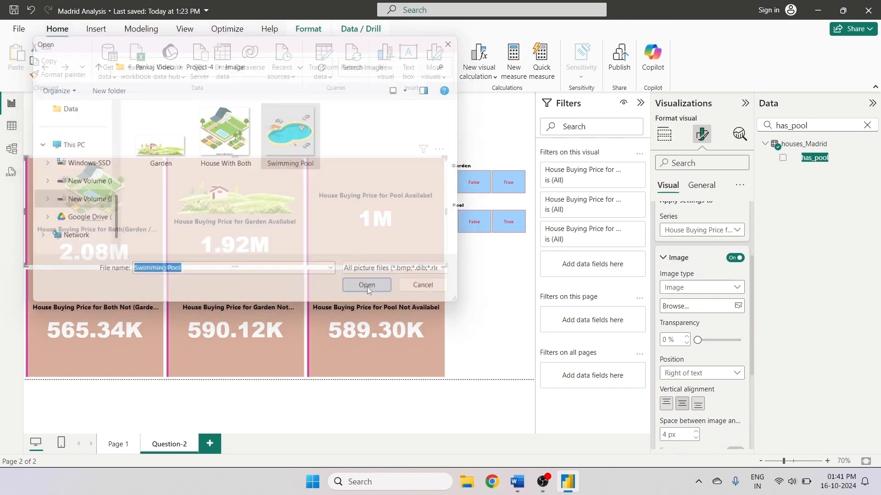
- Set the Swimming Pool image position to Above text and center it horizontally
{"action": "scroll", "coordinate": [756, 353], "scroll_direction": "down", "scroll_amount": 4}
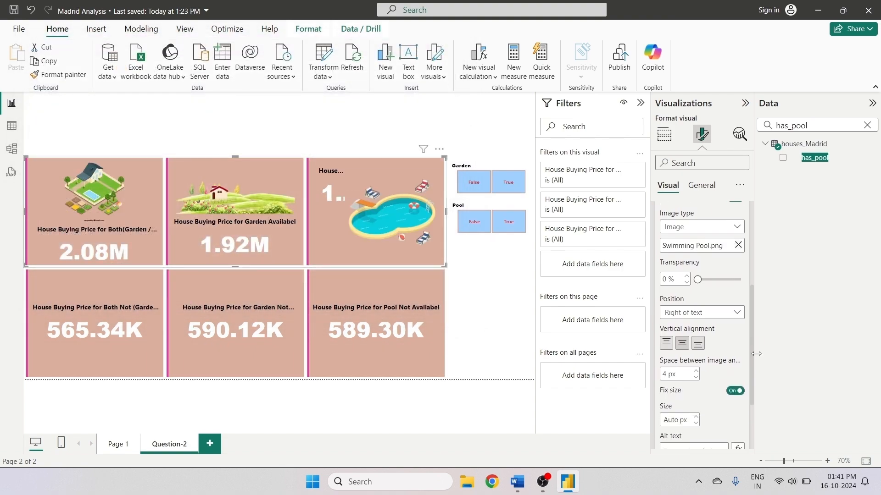
{"action": "scroll", "coordinate": [756, 354], "scroll_direction": "down", "scroll_amount": 1}
{"action": "left_click", "coordinate": [702, 289]}
{"action": "left_click", "coordinate": [690, 345]}
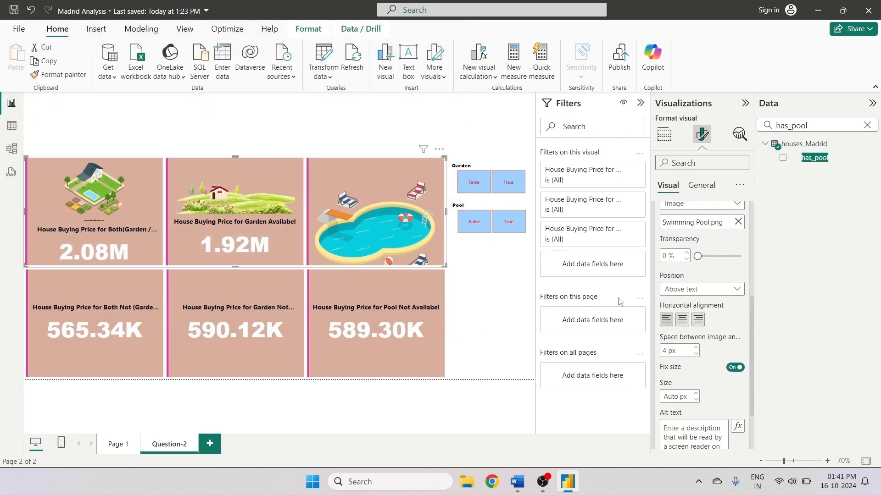
{"action": "left_click", "coordinate": [681, 320]}
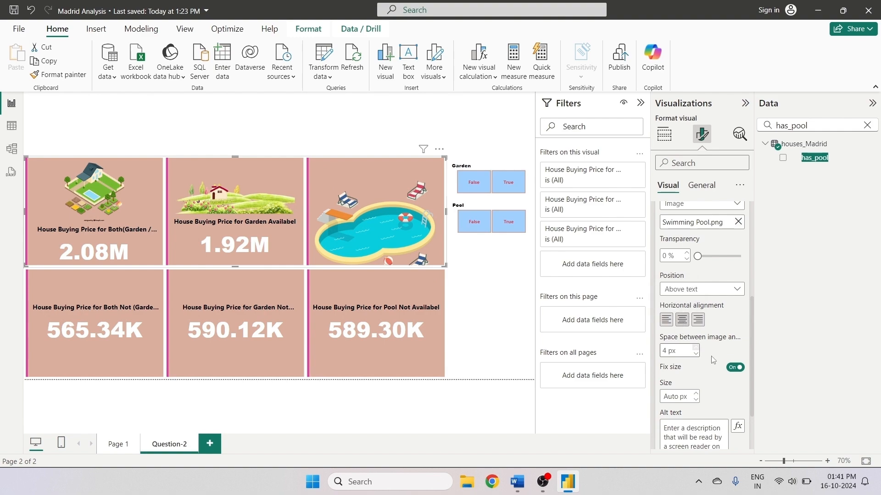
- Set the Swimming Pool image's fixed size to 140 px and deselect the card visual
{"action": "left_click", "coordinate": [673, 397]}
{"action": "type", "text": "300"}
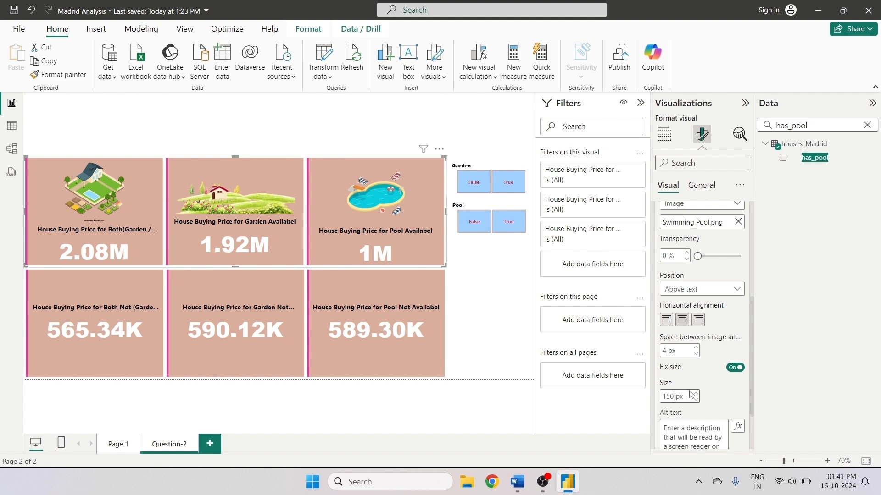
{"action": "key", "text": "BackSpace"}
{"action": "key", "text": "BackSpace"}
{"action": "type", "text": "4"}
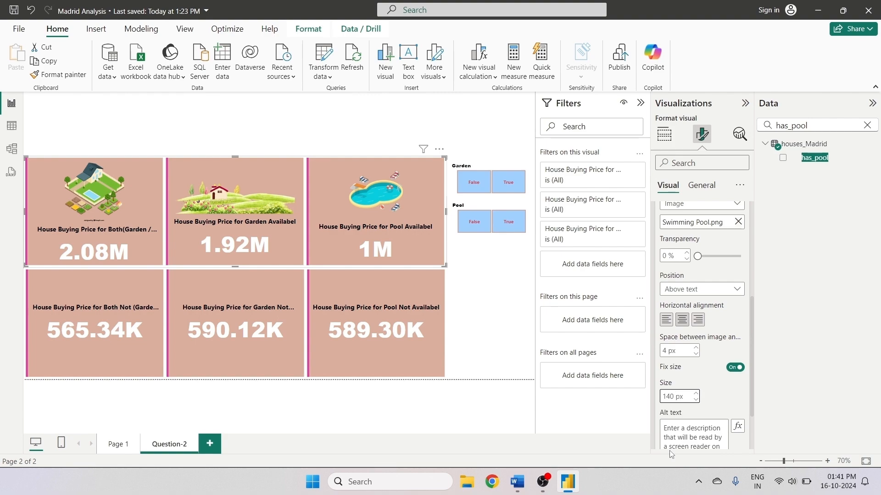
{"action": "left_click", "coordinate": [474, 260]}
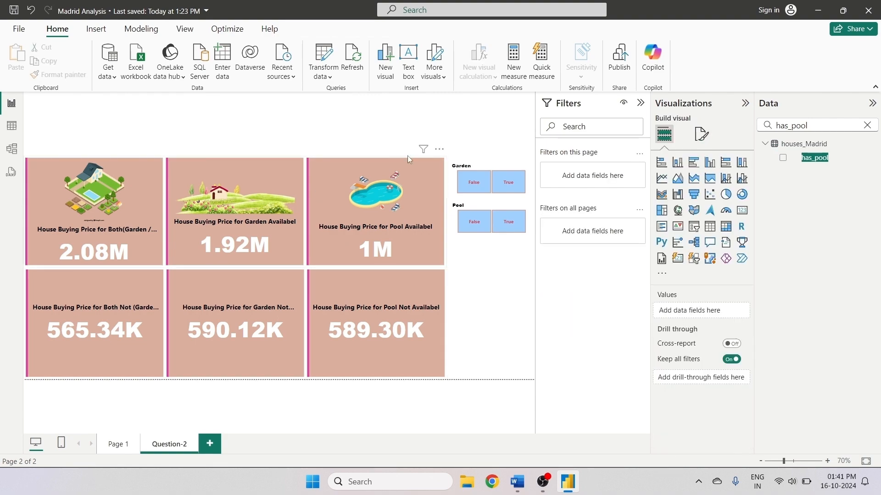
- Copy the upper card visual's formatting onto the lower card visual with Format painter
{"action": "left_click", "coordinate": [250, 176]}
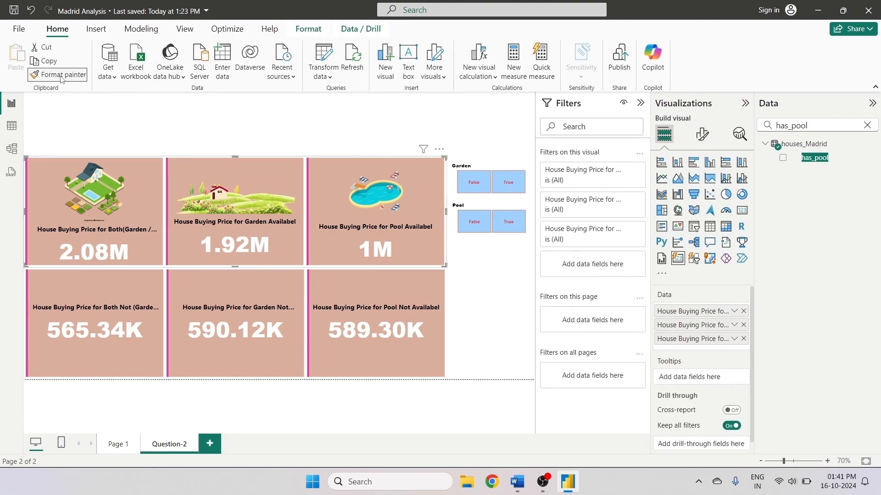
{"action": "left_click", "coordinate": [89, 300]}
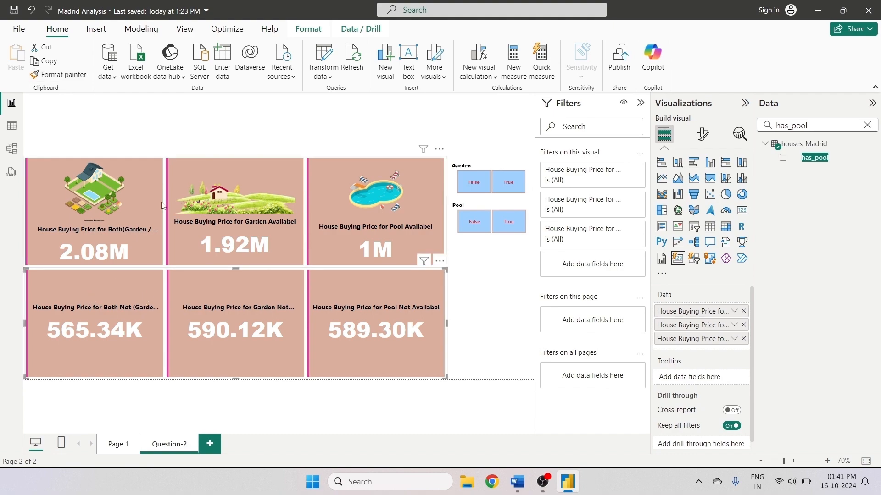
{"action": "left_click", "coordinate": [148, 182]}
{"action": "left_click", "coordinate": [57, 65]}
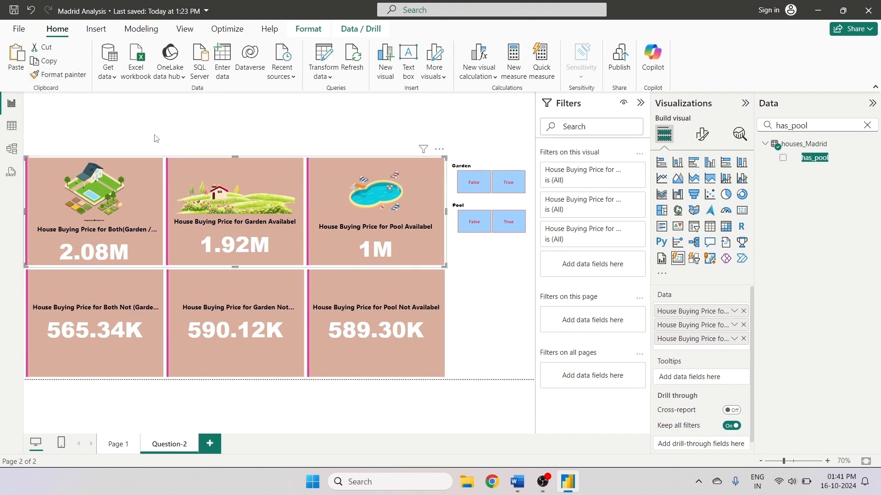
{"action": "left_click", "coordinate": [58, 75]}
{"action": "left_click", "coordinate": [126, 292]}
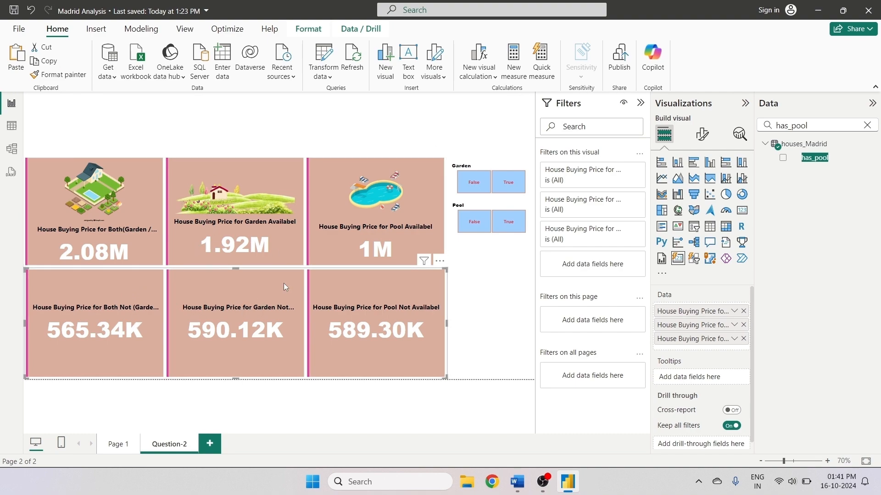
- Turn on the card image for the 'House Buying Price for Both Not (Garden / Pool) Availabel' series
{"action": "left_click", "coordinate": [701, 134]}
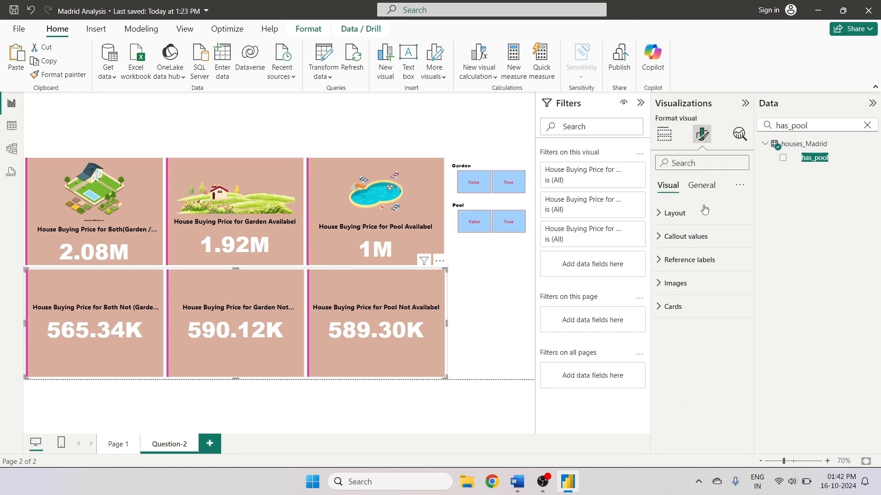
{"action": "left_click", "coordinate": [683, 283]}
{"action": "left_click", "coordinate": [699, 340]}
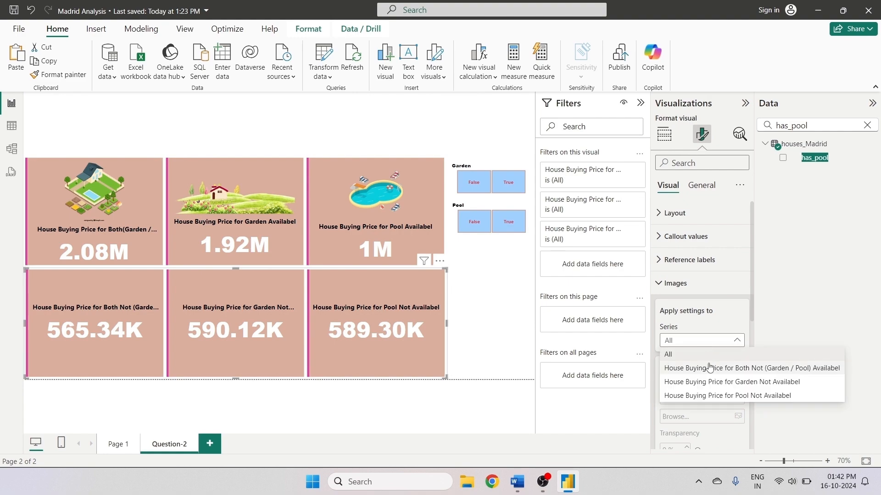
{"action": "left_click", "coordinate": [709, 367]}
{"action": "scroll", "coordinate": [718, 374], "scroll_direction": "down", "scroll_amount": 3}
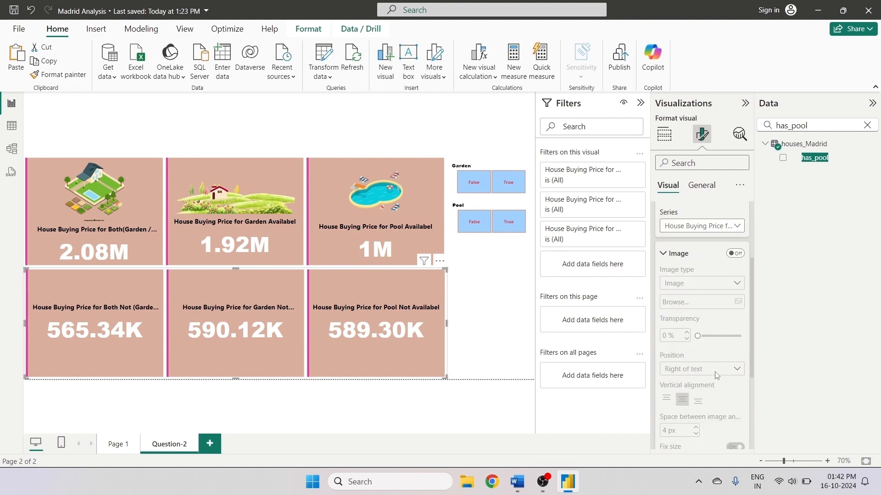
{"action": "left_click", "coordinate": [734, 254]}
- Browse to the Image folder and insert the House With Both picture
{"action": "left_click", "coordinate": [715, 302]}
{"action": "left_click", "coordinate": [241, 150]}
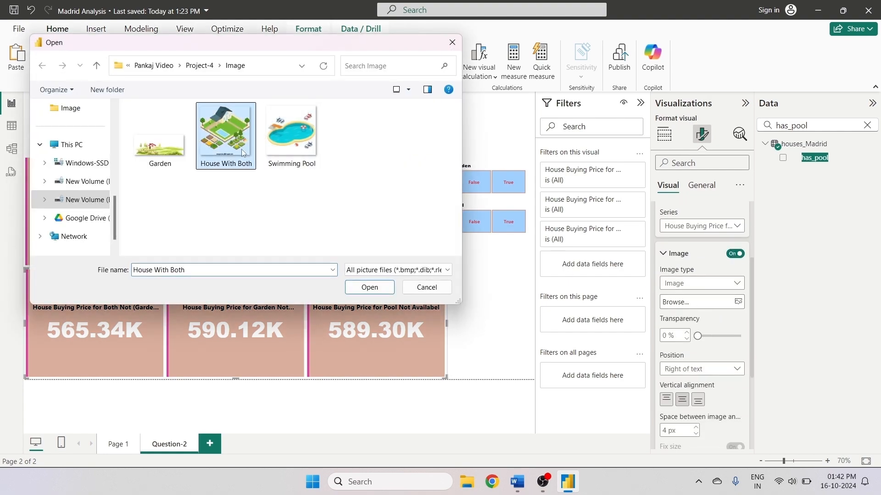
{"action": "left_click", "coordinate": [369, 288]}
- Set the House With Both image position to Above text
{"action": "left_click", "coordinate": [691, 372]}
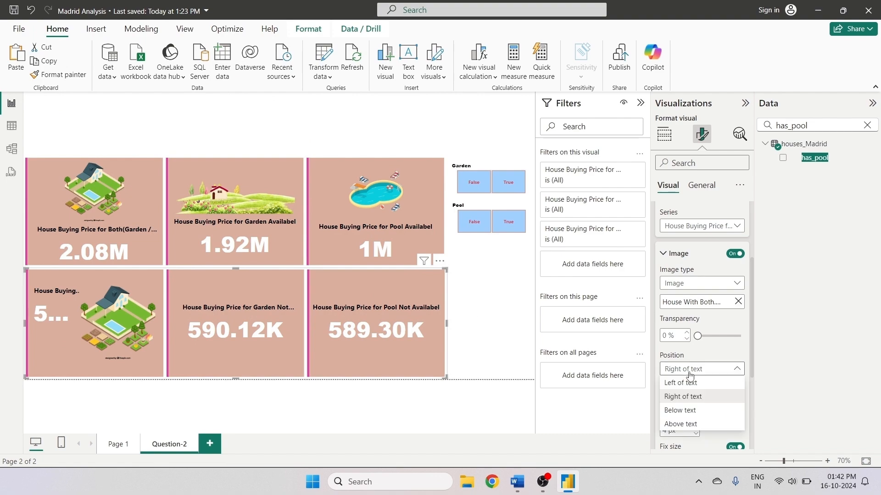
{"action": "left_click", "coordinate": [681, 424]}
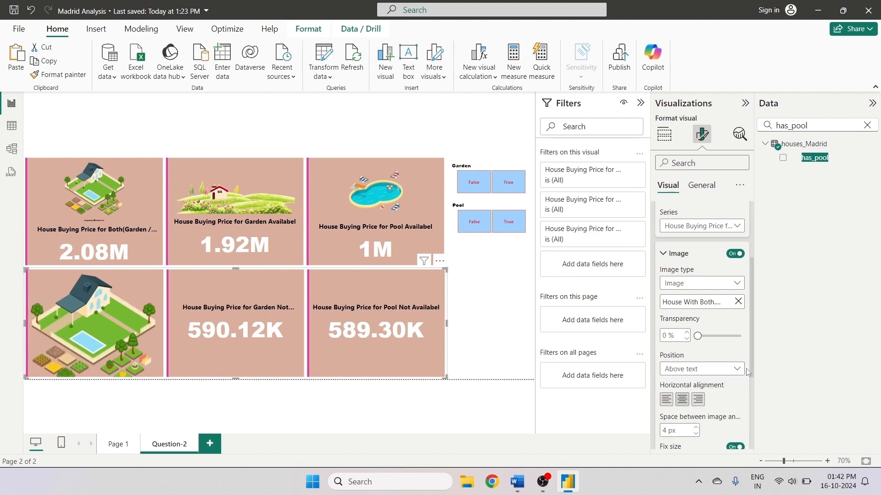
{"action": "left_click_drag", "start_coordinate": [746, 368], "coordinate": [749, 424]}
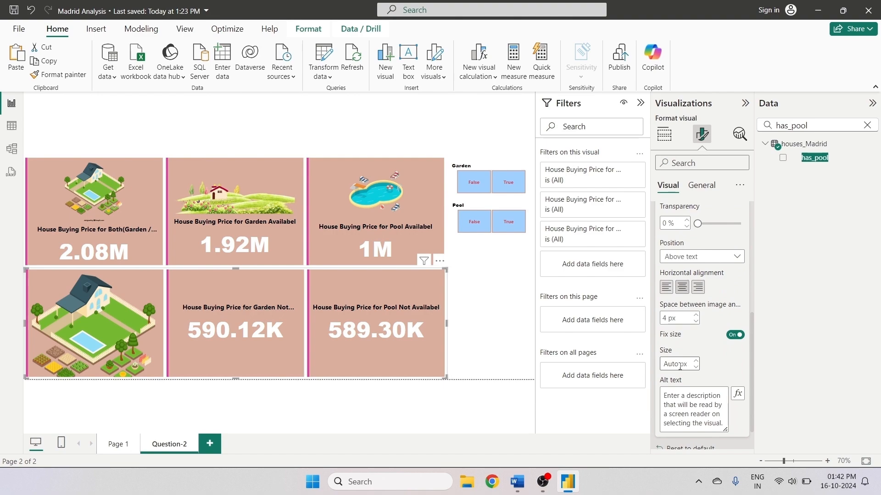
- Set the House With Both image's fixed size to 150 px
{"action": "left_click_drag", "start_coordinate": [686, 364], "coordinate": [648, 364]}
{"action": "type", "text": "400"}
{"action": "key", "text": "BackSpace"}
{"action": "key", "text": "BackSpace"}
{"action": "key", "text": "BackSpace"}
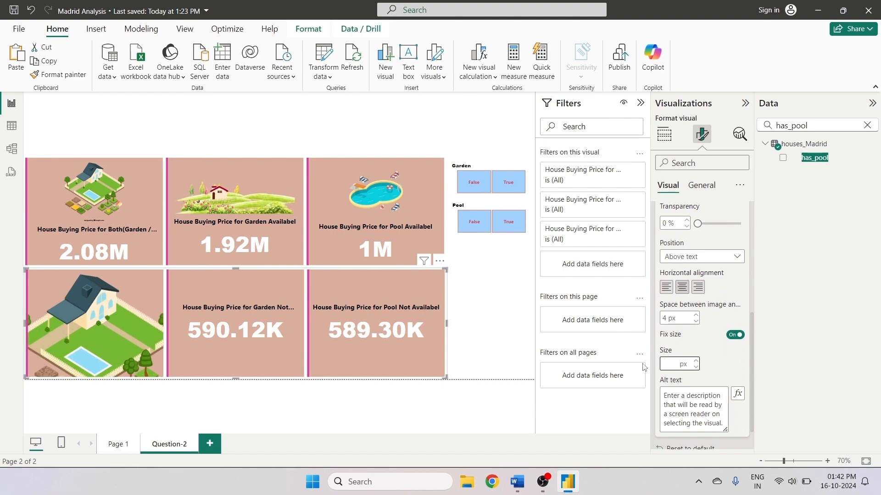
{"action": "type", "text": "100"}
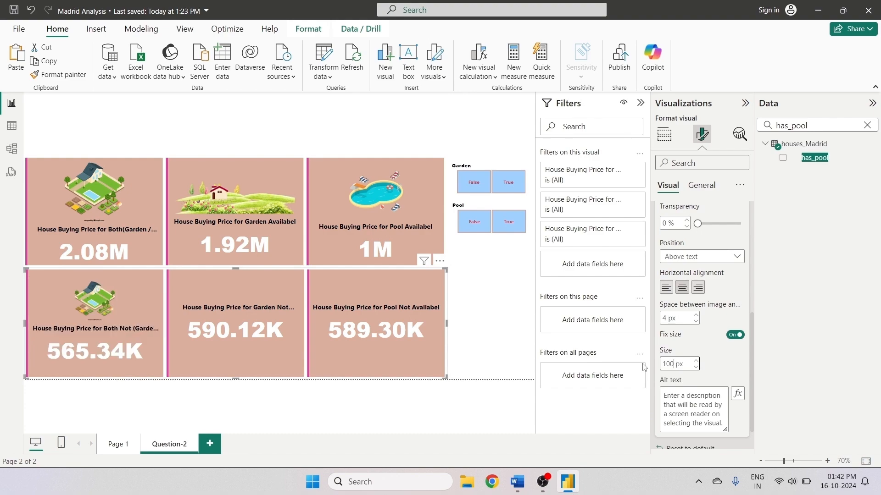
{"action": "left_click", "coordinate": [93, 220]}
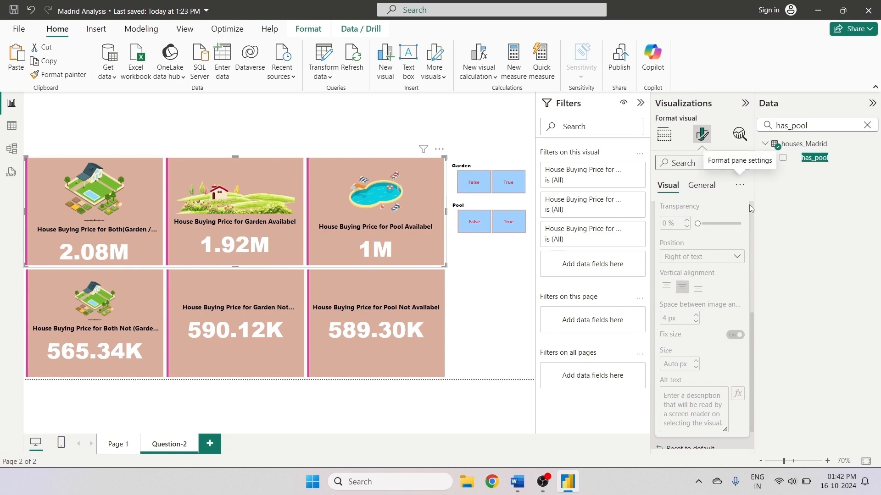
{"action": "left_click", "coordinate": [131, 315]}
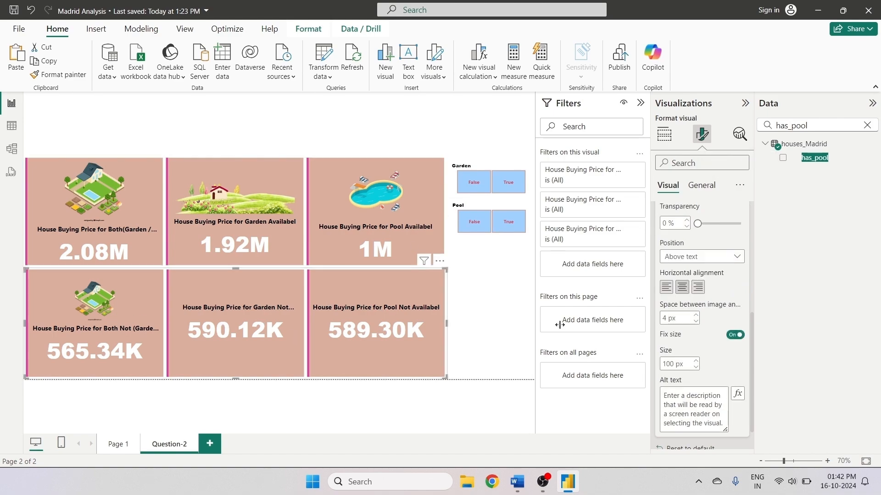
{"action": "double_click", "coordinate": [672, 365]}
{"action": "type", "text": "150"}
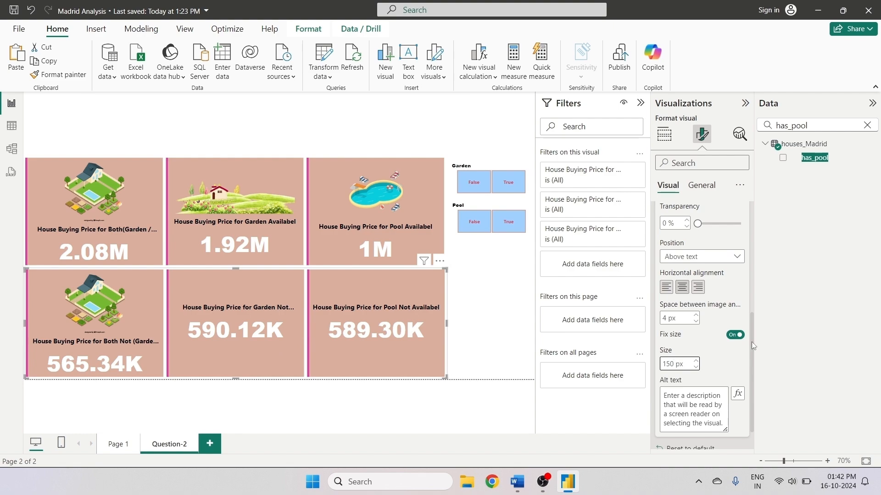
- Turn on the image for the 'Garden Not Availabel' series and insert the Garden picture
{"action": "scroll", "coordinate": [748, 298], "scroll_direction": "up", "scroll_amount": 3}
{"action": "left_click", "coordinate": [710, 242]}
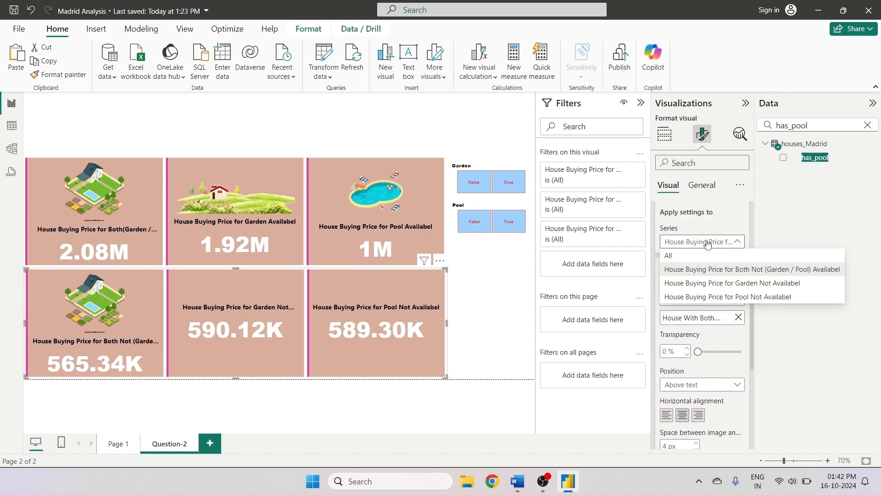
{"action": "left_click", "coordinate": [705, 283]}
{"action": "left_click", "coordinate": [734, 270]}
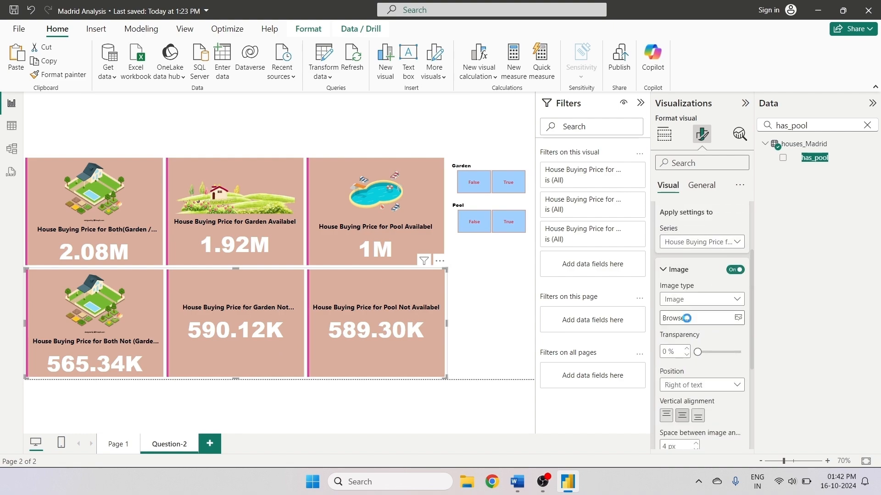
{"action": "left_click", "coordinate": [161, 133]}
{"action": "left_click", "coordinate": [365, 284]}
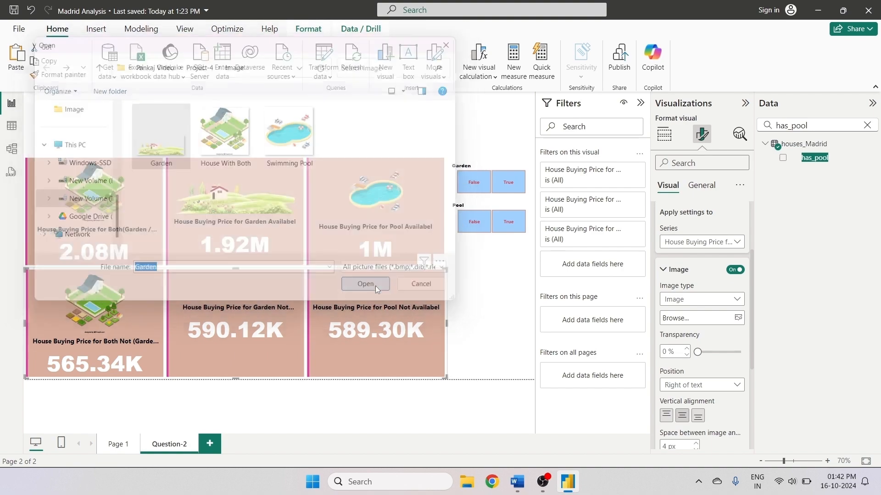
- Set the Garden image position to Above text and center it horizontally
{"action": "left_click", "coordinate": [688, 386]}
{"action": "left_click", "coordinate": [683, 426]}
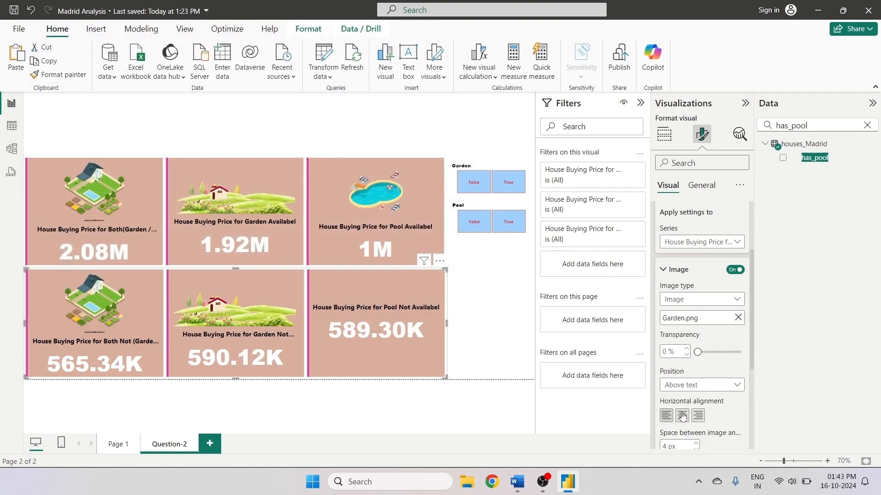
{"action": "left_click", "coordinate": [682, 416]}
- Set the Garden image's fixed size to 330 px
{"action": "scroll", "coordinate": [717, 375], "scroll_direction": "down", "scroll_amount": 2}
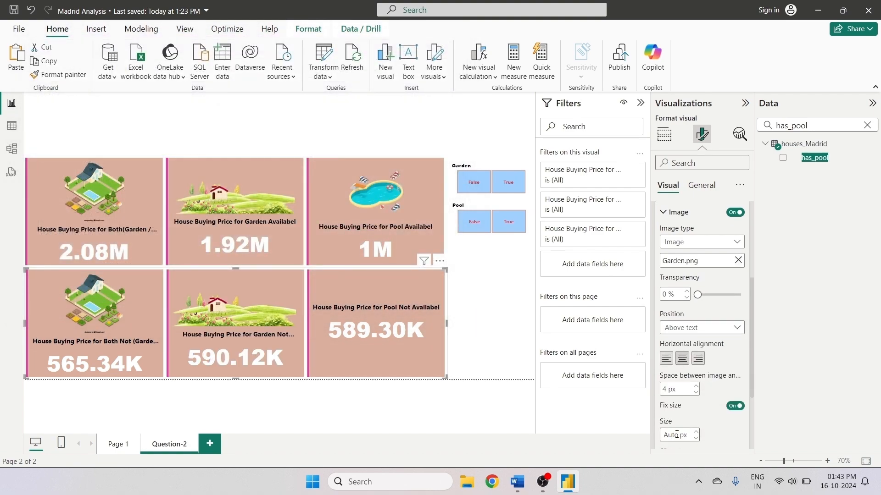
{"action": "type", "text": "300"}
{"action": "key", "text": "Return"}
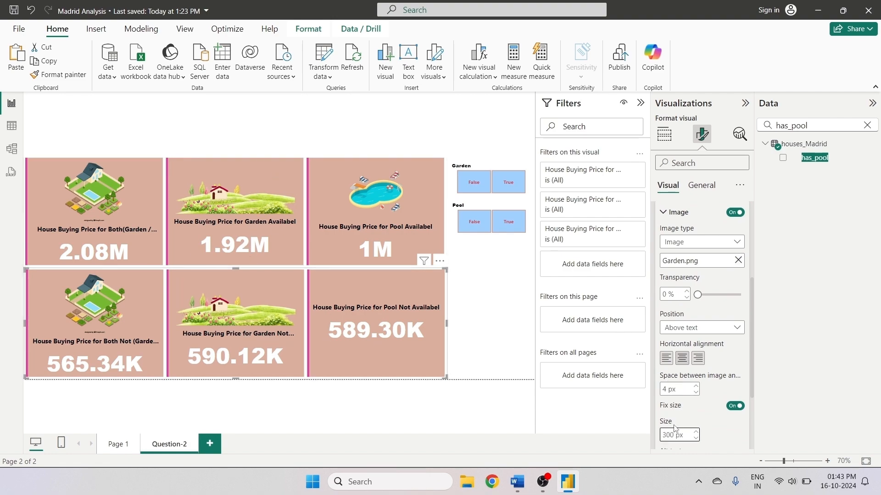
{"action": "type", "text": "30"}
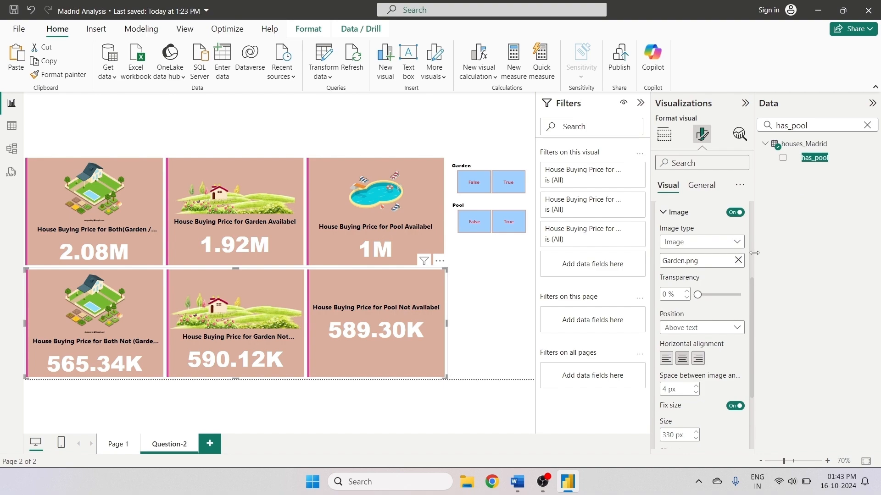
- Turn on the image for the 'Pool Not Availabel' series and insert the Swimming Pool picture
{"action": "scroll", "coordinate": [750, 285], "scroll_direction": "up", "scroll_amount": 3}
{"action": "left_click", "coordinate": [732, 279]}
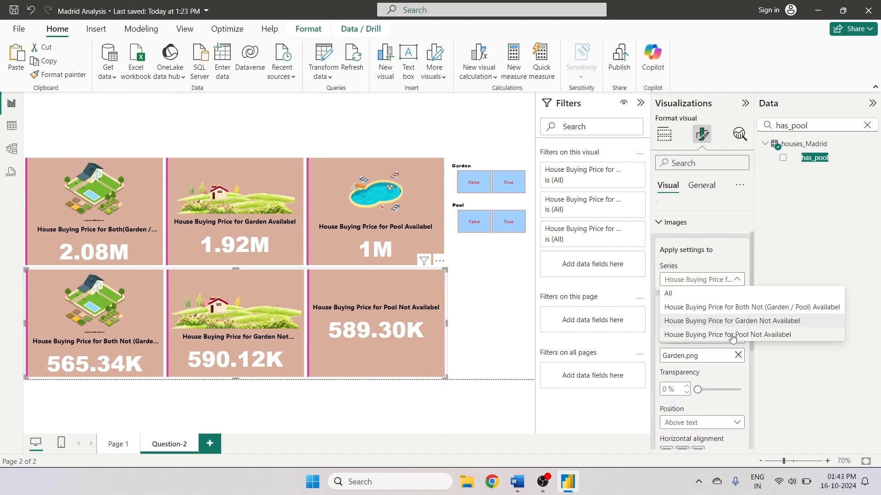
{"action": "left_click", "coordinate": [732, 335]}
{"action": "left_click", "coordinate": [735, 306]}
{"action": "left_click", "coordinate": [701, 355]}
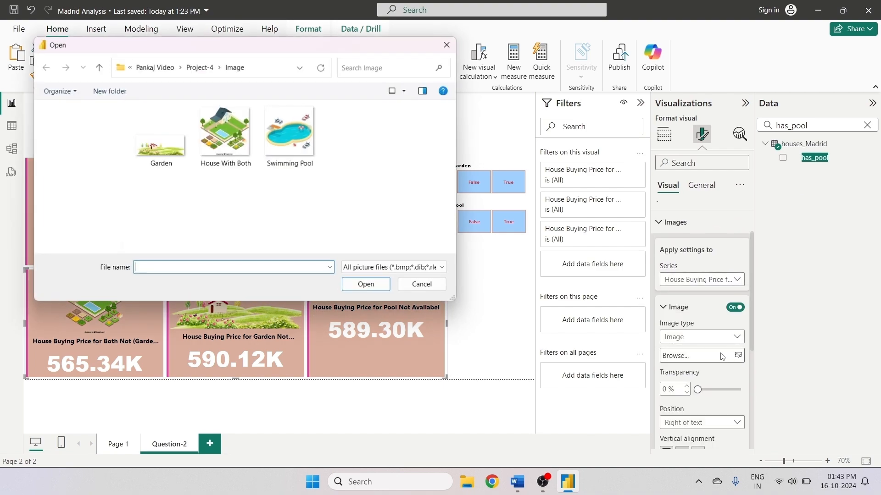
{"action": "left_click", "coordinate": [291, 133]}
{"action": "left_click", "coordinate": [363, 285]}
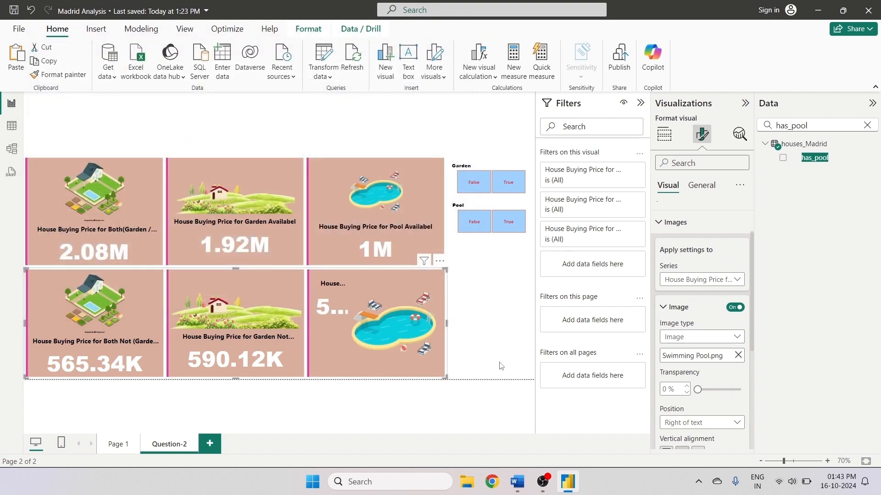
- Set the Swimming Pool image position to Above text and center it horizontally
{"action": "scroll", "coordinate": [749, 348], "scroll_direction": "down", "scroll_amount": 3}
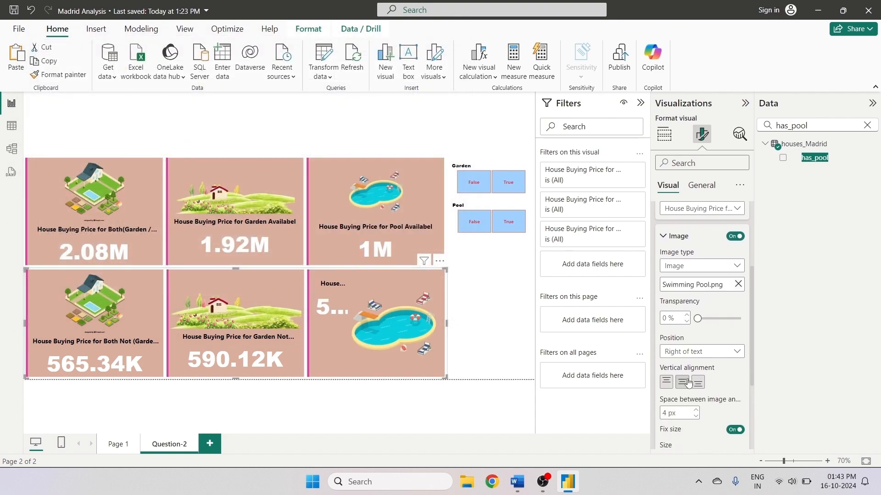
{"action": "left_click", "coordinate": [697, 351]}
{"action": "left_click", "coordinate": [698, 406]}
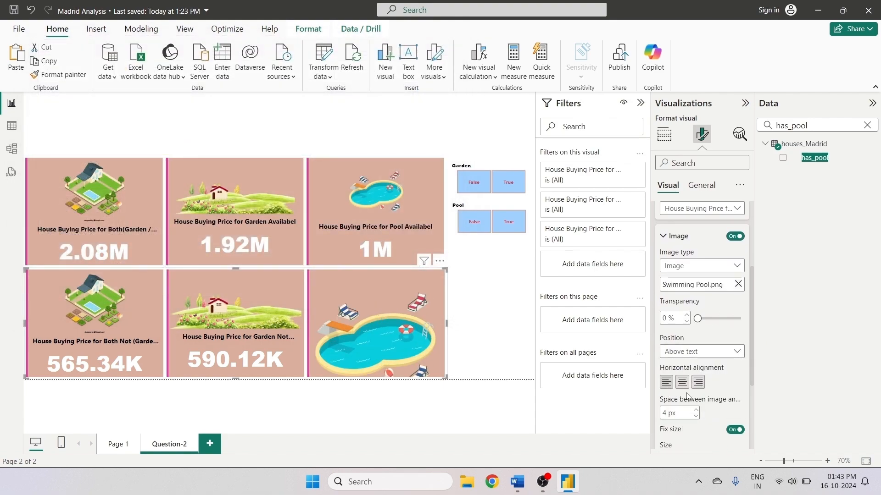
{"action": "left_click", "coordinate": [683, 383]}
- Set the Swimming Pool image's fixed size to 140 px and deselect the card visual
{"action": "scroll", "coordinate": [672, 428], "scroll_direction": "down", "scroll_amount": 3}
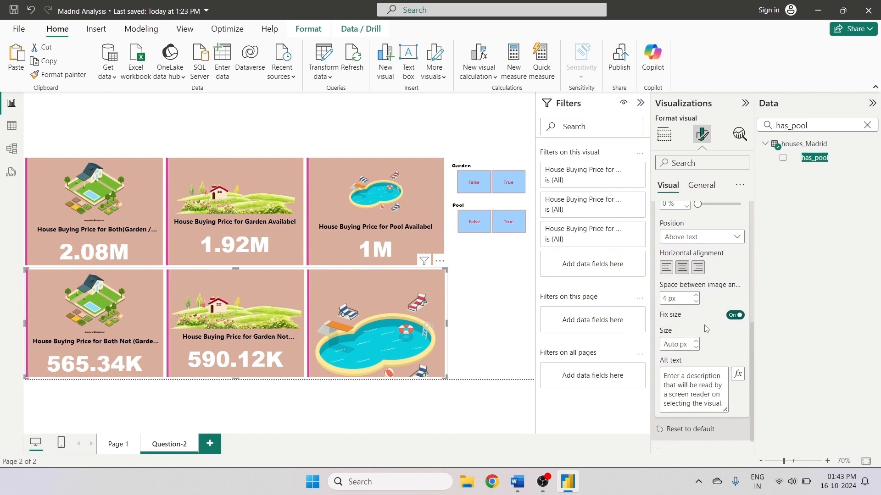
{"action": "left_click", "coordinate": [673, 344]}
{"action": "type", "text": "300"}
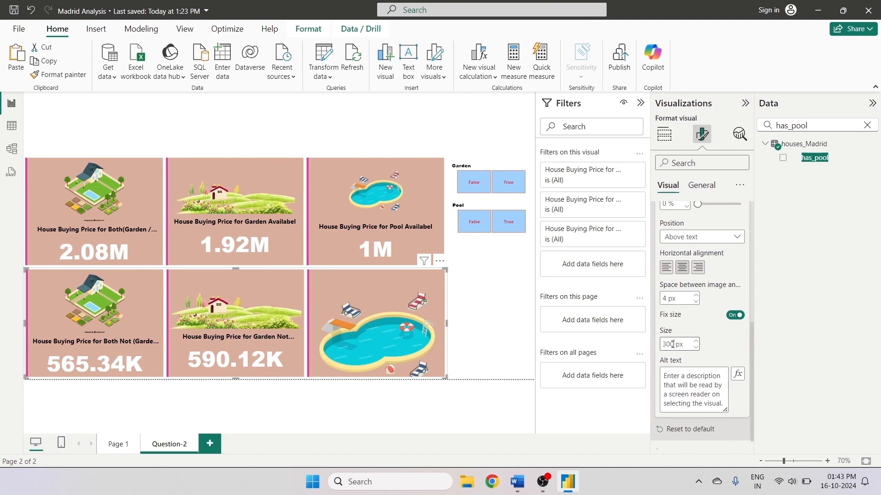
{"action": "type", "text": "1"}
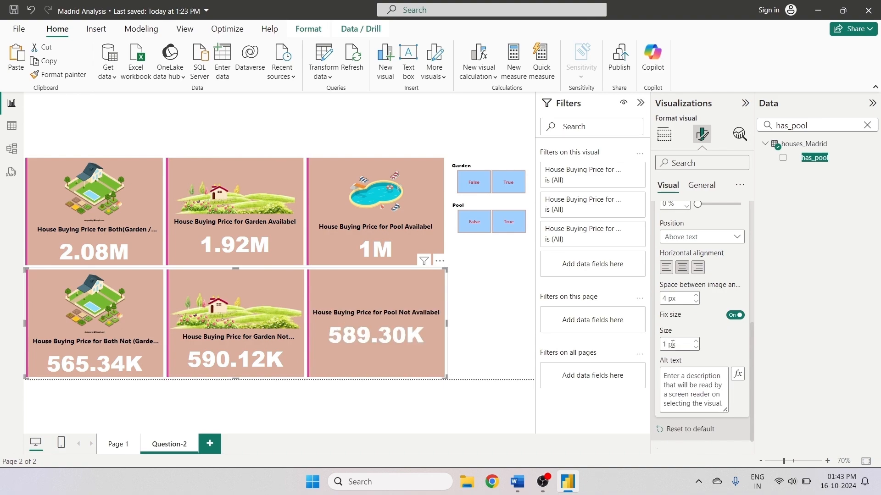
{"action": "type", "text": "50"}
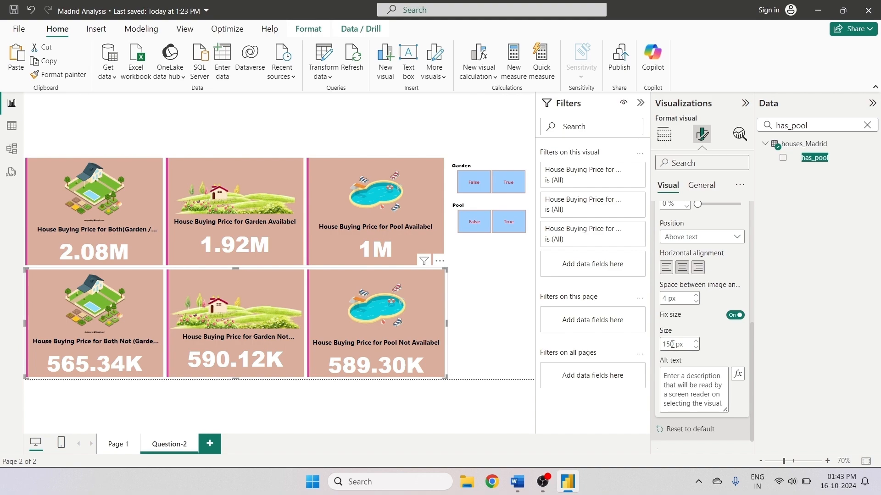
{"action": "key", "text": "BackSpace"}
{"action": "key", "text": "BackSpace"}
{"action": "type", "text": "40"}
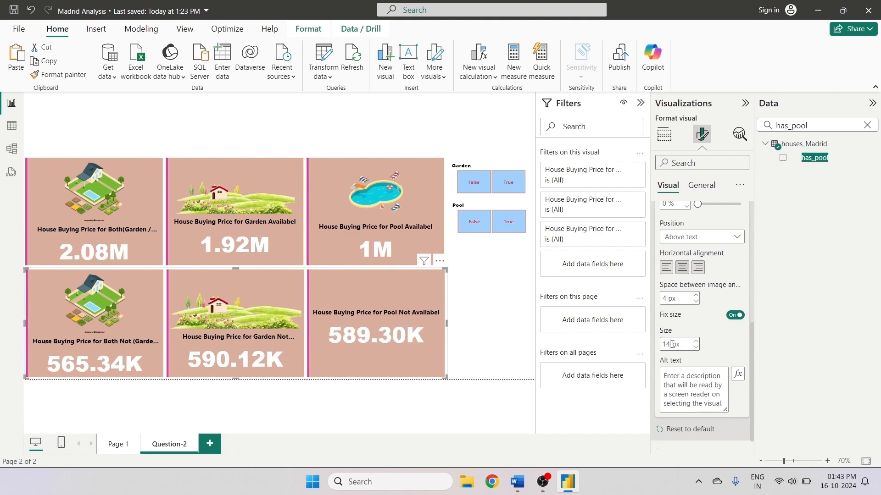
{"action": "left_click", "coordinate": [482, 312]}
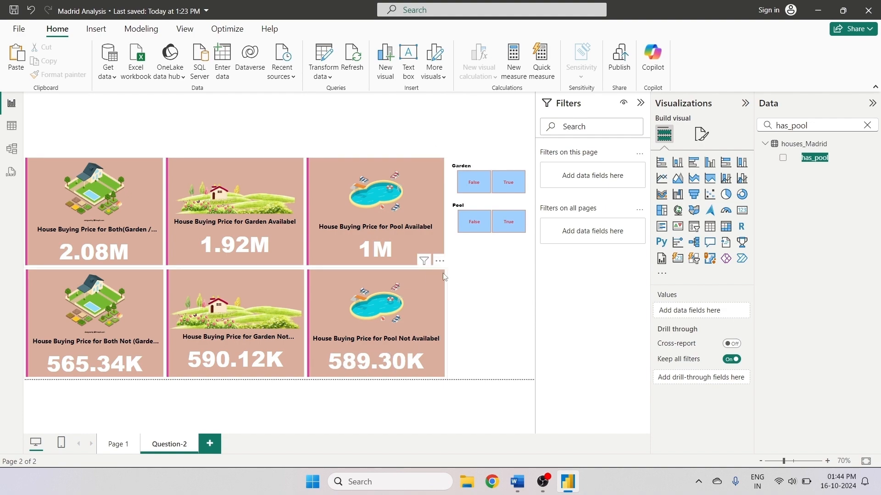
- Move the Garden slicer to the top-left corner of the canvas above the cards
{"action": "left_click_drag", "start_coordinate": [439, 152], "coordinate": [30, 138]}
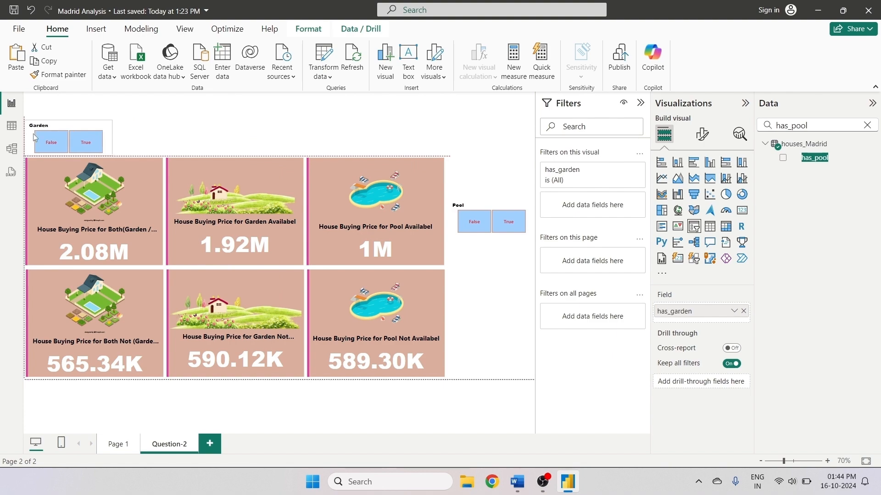
- Enlarge the Garden slicer so its False and True buttons stack vertically at full width
{"action": "left_click_drag", "start_coordinate": [112, 138], "coordinate": [235, 143]}
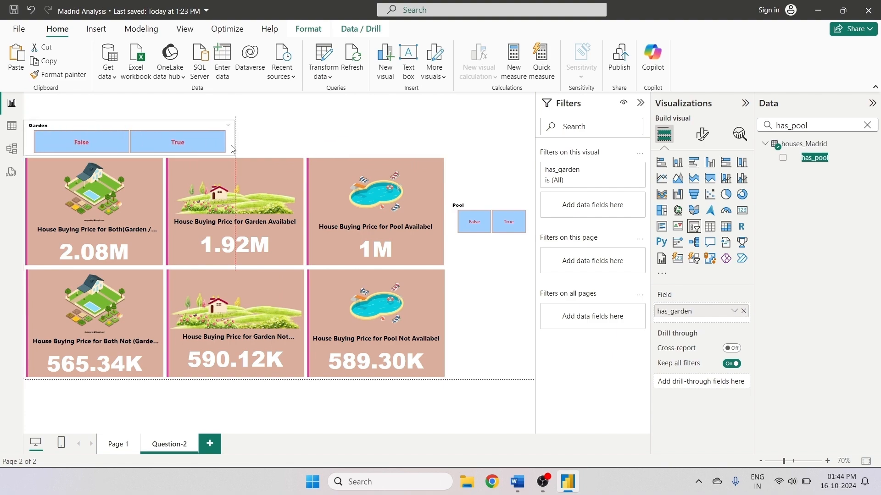
{"action": "left_click_drag", "start_coordinate": [130, 121], "coordinate": [129, 106]}
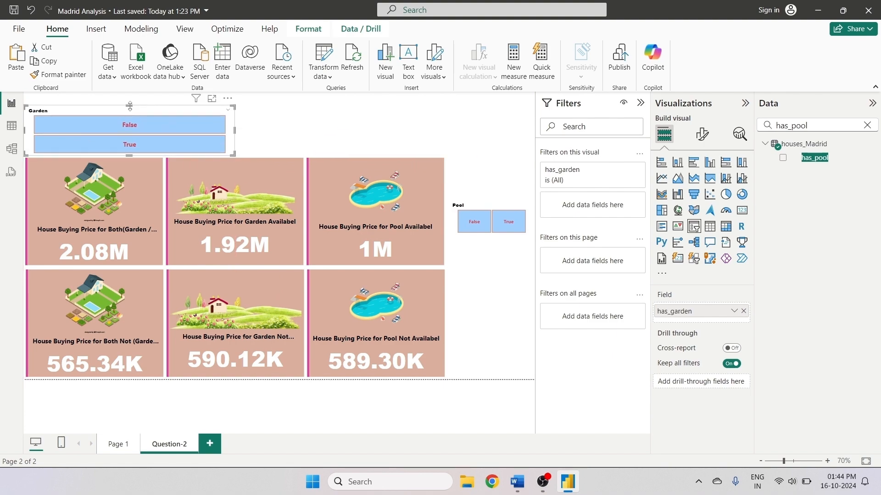
- Move the Pool slicer beside the Garden slicer above the cards and resize it to match
{"action": "left_click_drag", "start_coordinate": [482, 205], "coordinate": [265, 118]}
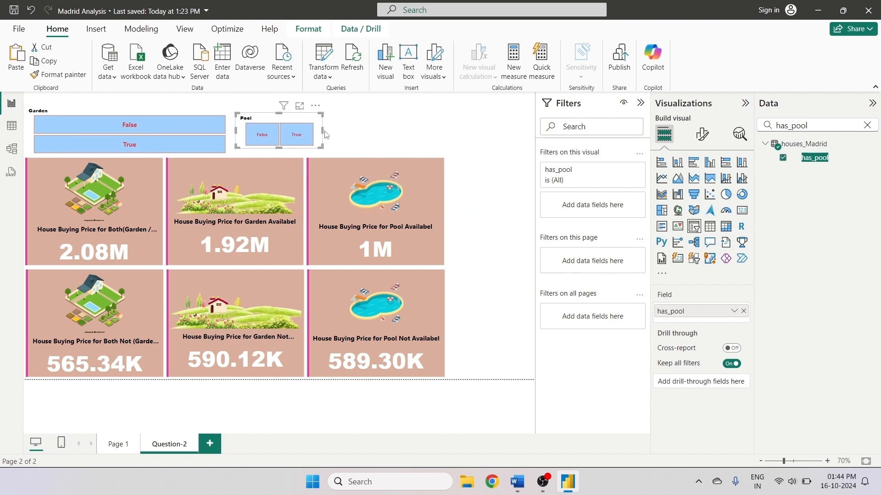
{"action": "left_click_drag", "start_coordinate": [321, 131], "coordinate": [442, 132]}
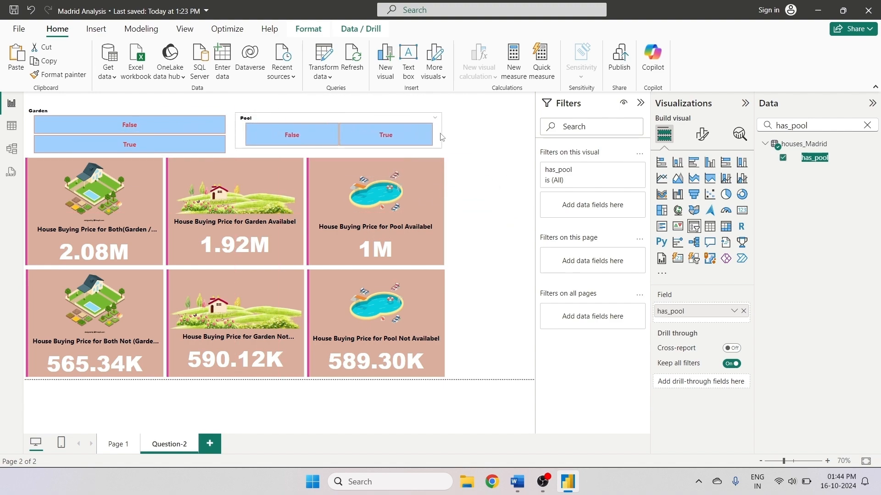
{"action": "left_click_drag", "start_coordinate": [337, 149], "coordinate": [338, 156]}
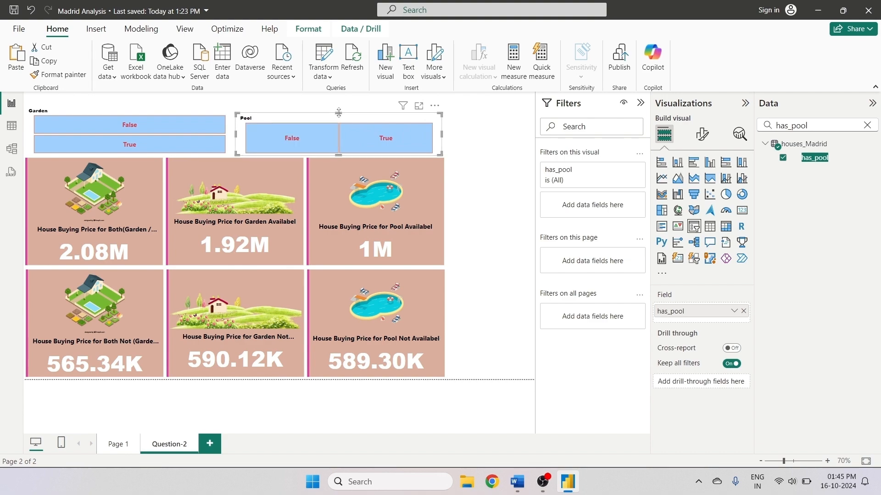
{"action": "left_click_drag", "start_coordinate": [338, 113], "coordinate": [340, 107]}
{"action": "left_click", "coordinate": [458, 147]}
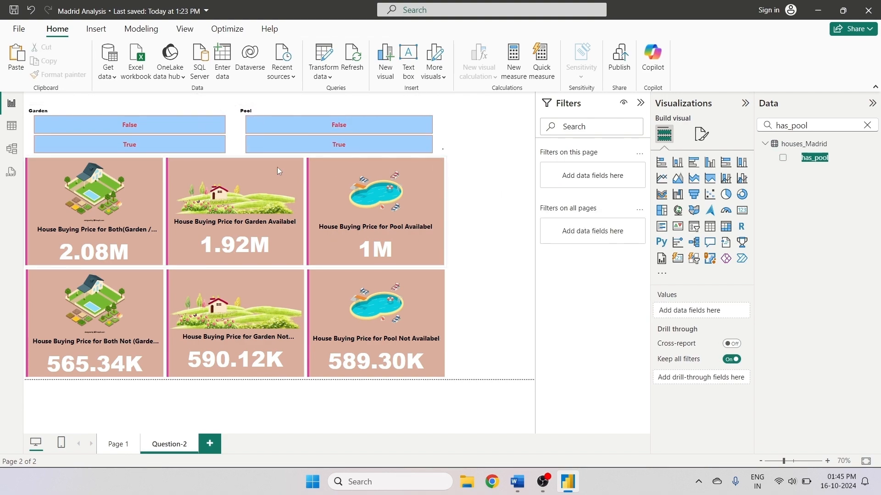
- Adjust the Pool slicer's width so its right edge lines up with the cards
{"action": "left_click", "coordinate": [440, 136]}
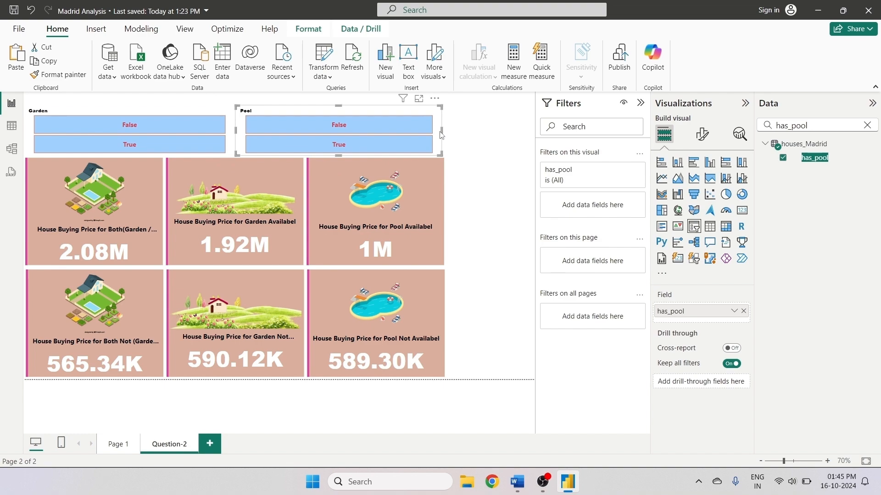
{"action": "left_click_drag", "start_coordinate": [440, 134], "coordinate": [452, 136]}
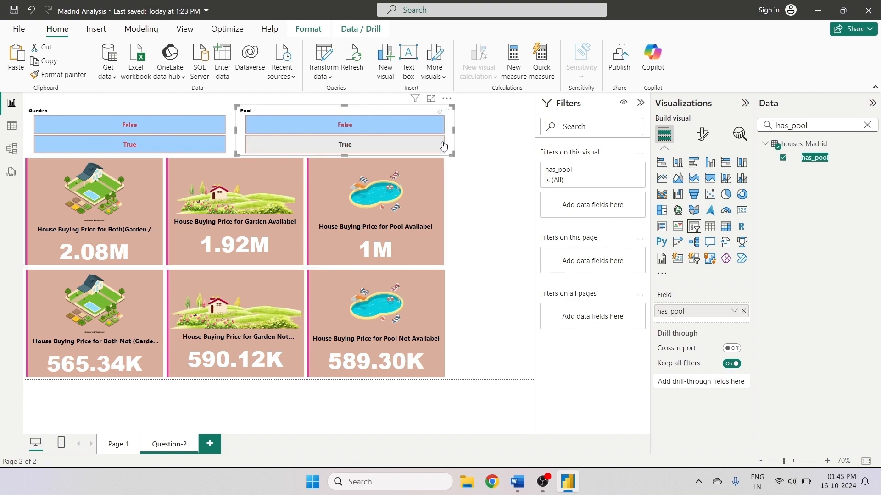
{"action": "left_click", "coordinate": [454, 158]}
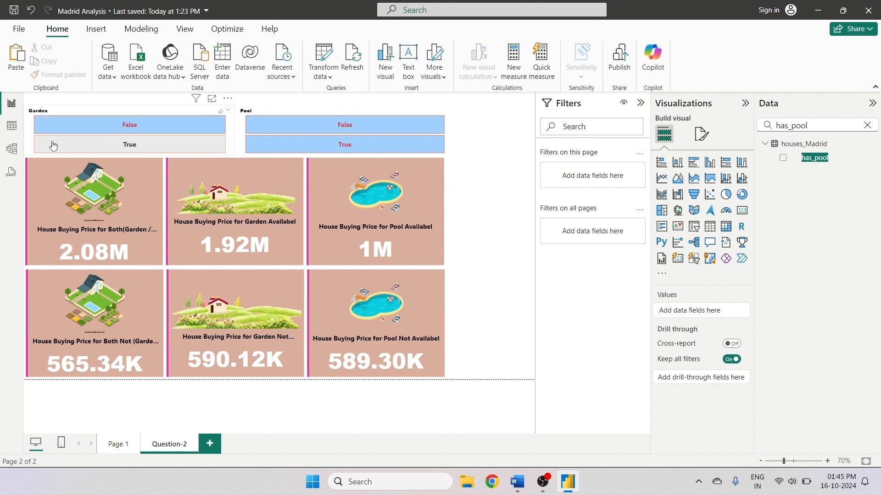
{"action": "left_click", "coordinate": [29, 137]}
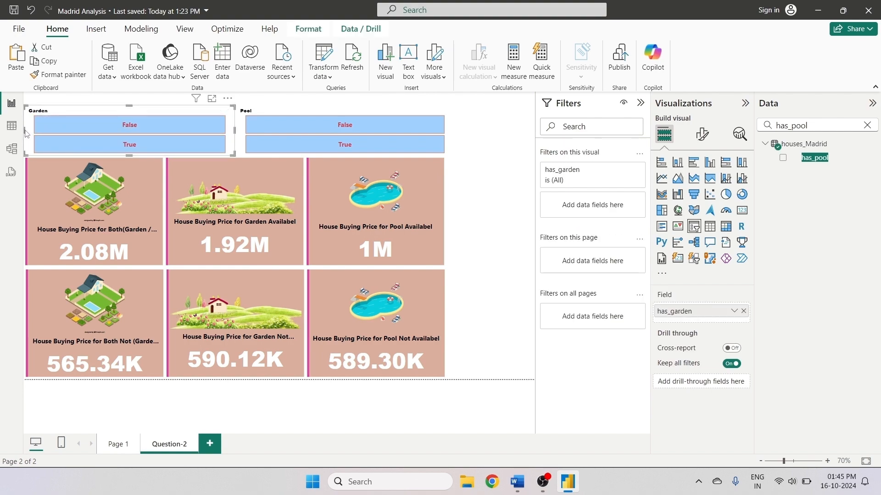
{"action": "left_click", "coordinate": [415, 131]}
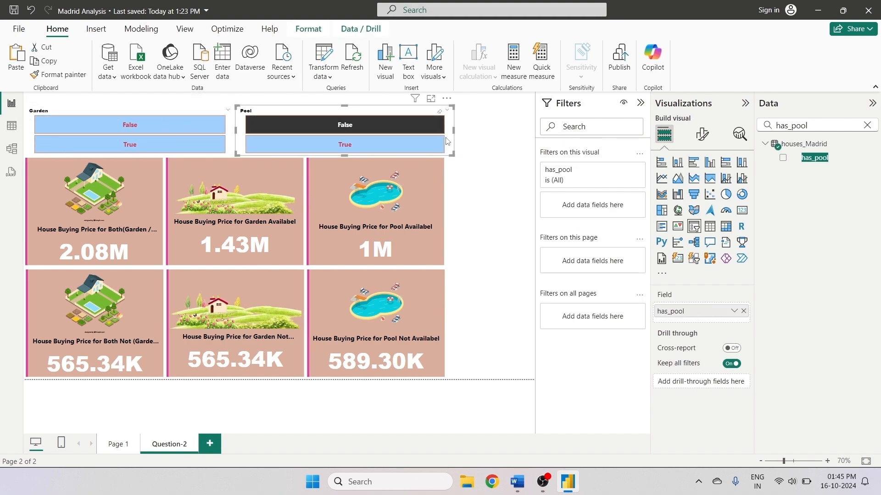
{"action": "left_click", "coordinate": [428, 126]}
{"action": "left_click_drag", "start_coordinate": [453, 130], "coordinate": [446, 139]}
{"action": "left_click", "coordinate": [468, 151]}
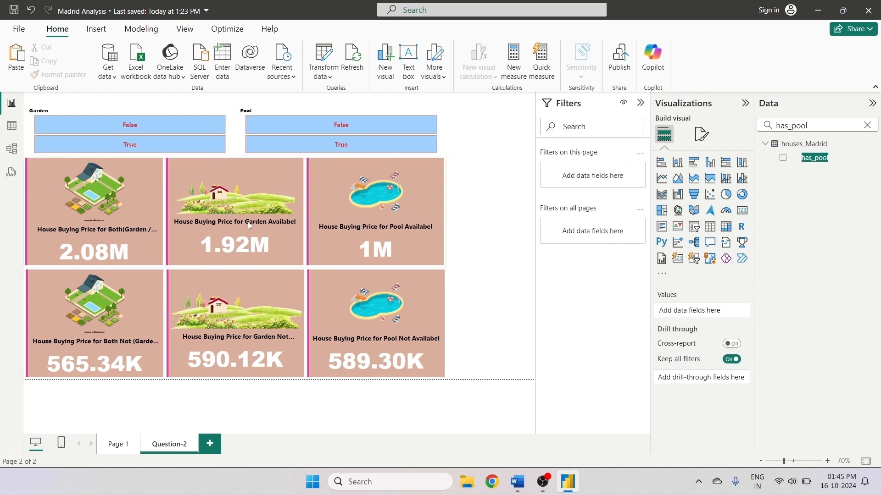
- Test the Garden and Pool slicers by selecting their values, then clear all selections
{"action": "left_click", "coordinate": [174, 145]}
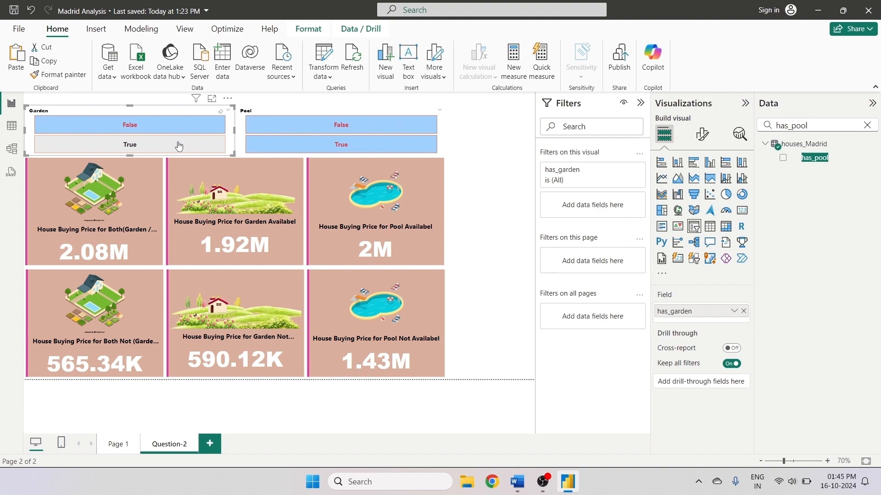
{"action": "left_click", "coordinate": [341, 151]}
{"action": "left_click", "coordinate": [336, 130]}
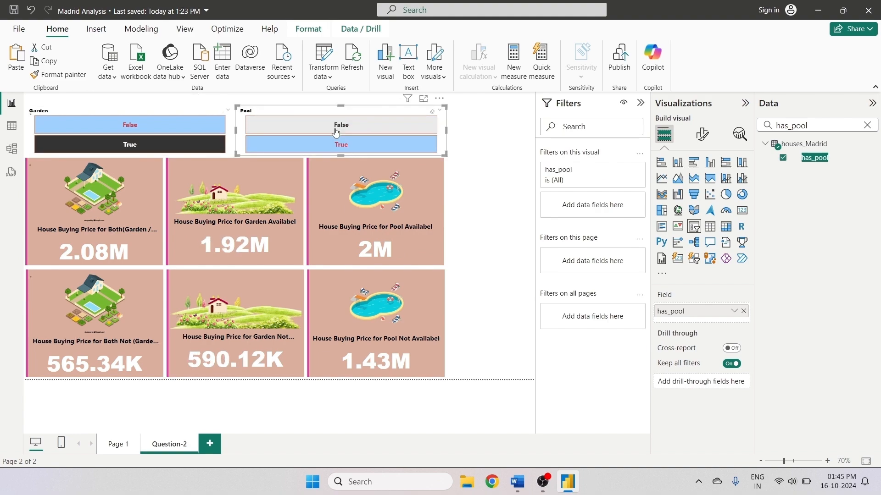
{"action": "left_click", "coordinate": [335, 132]}
{"action": "left_click", "coordinate": [158, 145]}
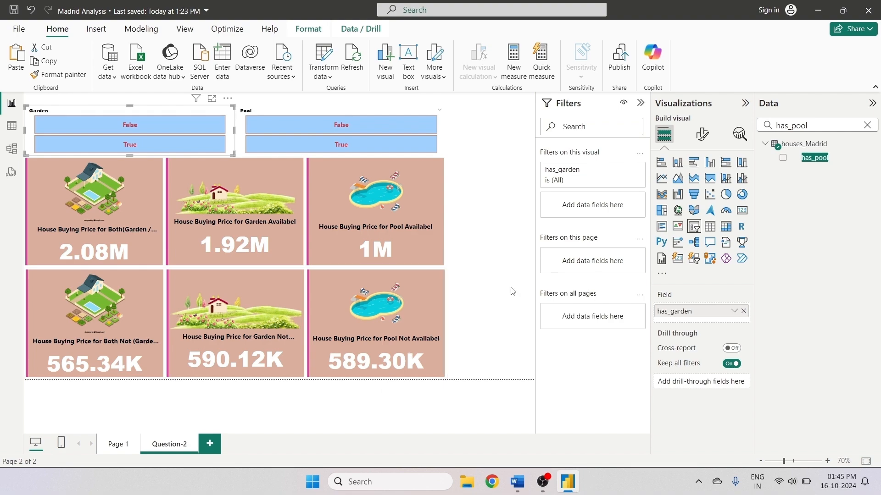
- Switch to the Word document and highlight question 2 on price analysis in yellow
{"action": "key", "text": "alt+Tab"}
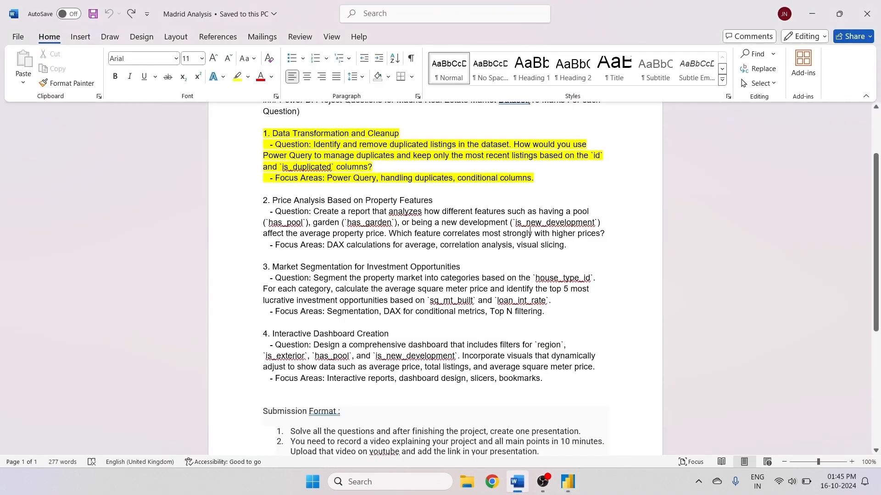
{"action": "left_click_drag", "start_coordinate": [570, 245], "coordinate": [263, 200]}
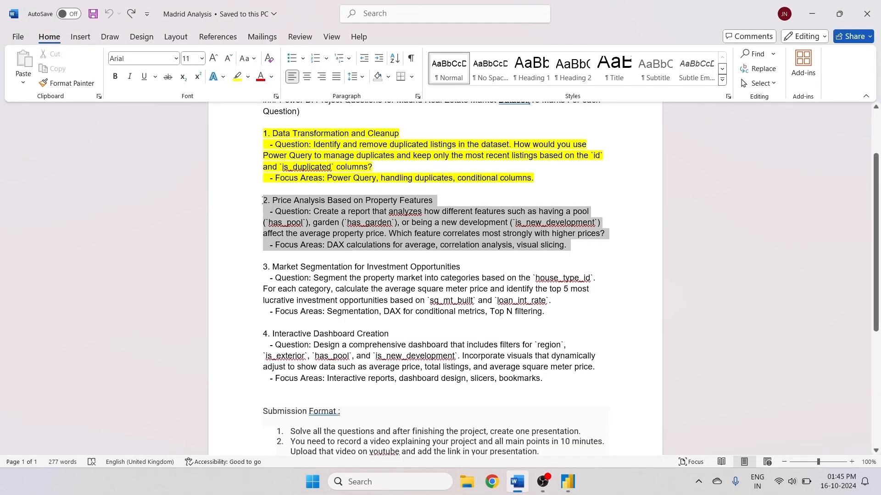
{"action": "left_click", "coordinate": [238, 77]}
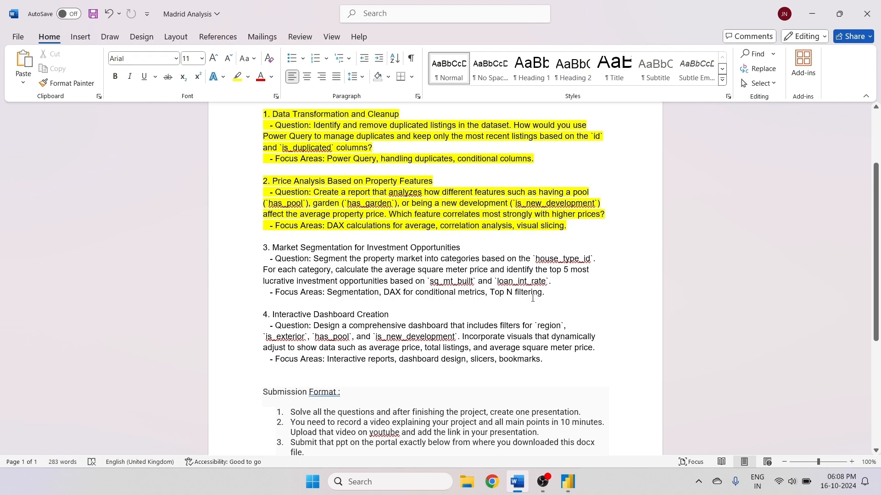
- Return to Power BI and rename the Page 1 tab to Question-3
{"action": "left_click", "coordinate": [568, 481]}
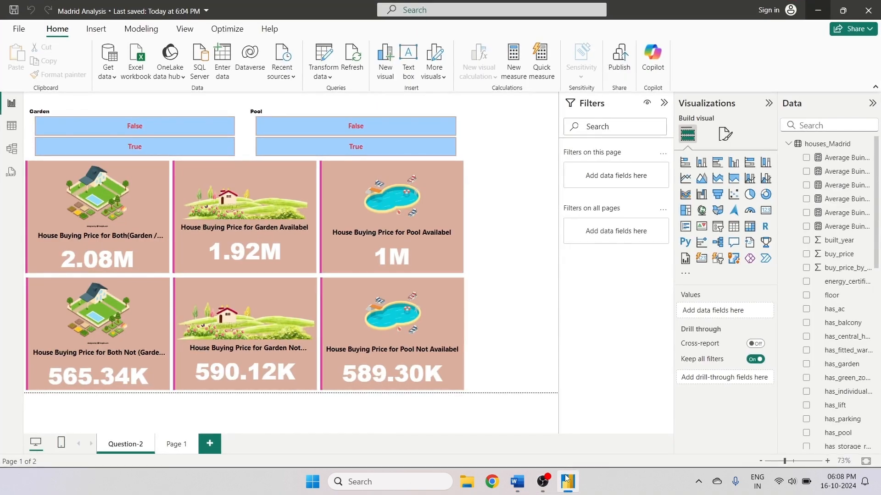
{"action": "left_click", "coordinate": [186, 448]}
{"action": "double_click", "coordinate": [184, 447]}
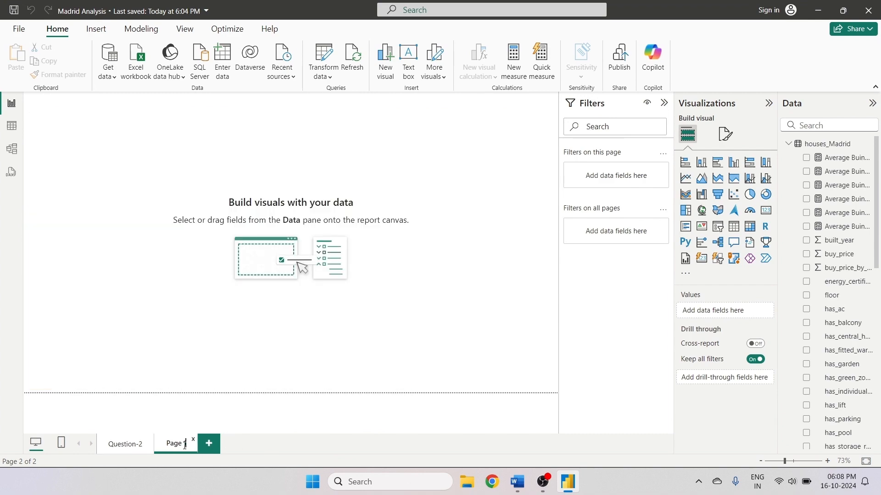
{"action": "key", "text": "ctrl+a"}
{"action": "type", "text": "Qu"}
{"action": "type", "text": "estion"}
{"action": "type", "text": "-3"}
{"action": "key", "text": "Return"}
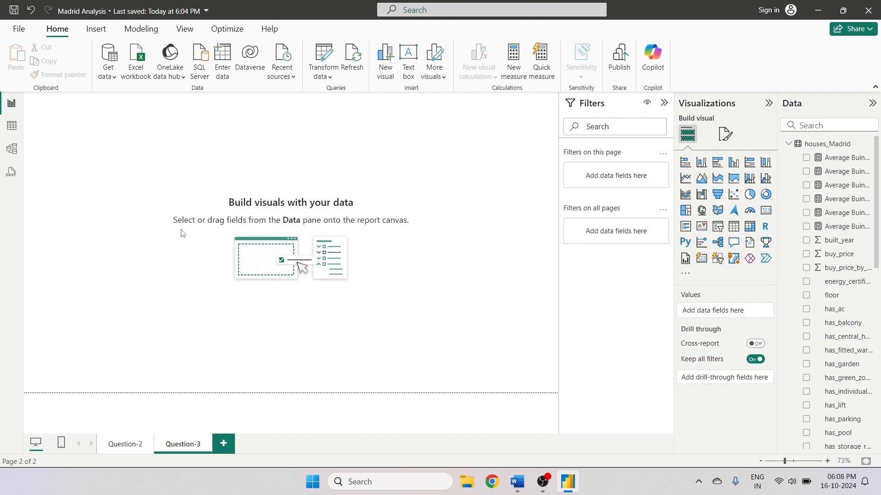
- Read question 3 on market segmentation in the Word document
{"action": "left_click", "coordinate": [517, 482]}
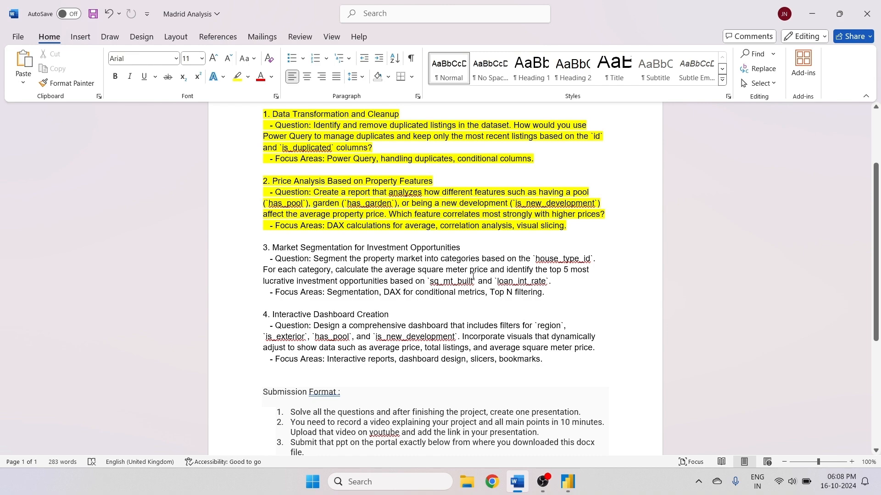
{"action": "key", "text": "alt+Tab"}
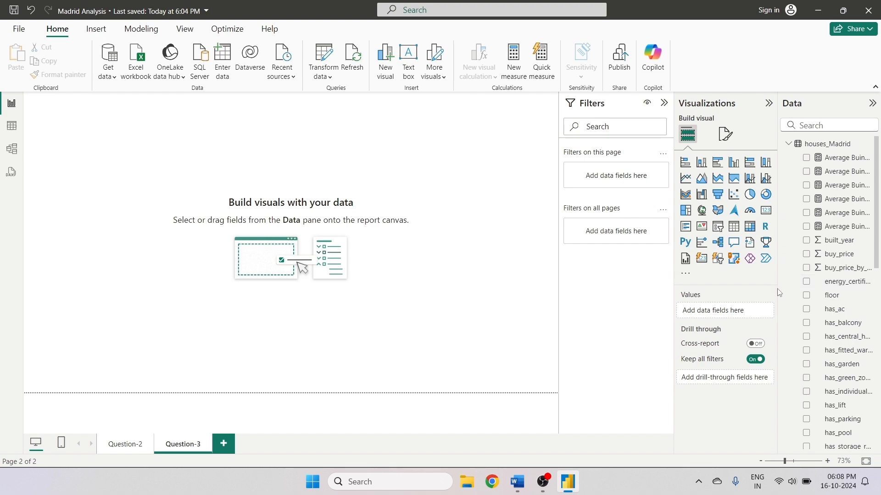
- Widen the Data pane and browse its field list
{"action": "left_click_drag", "start_coordinate": [779, 296], "coordinate": [753, 293]}
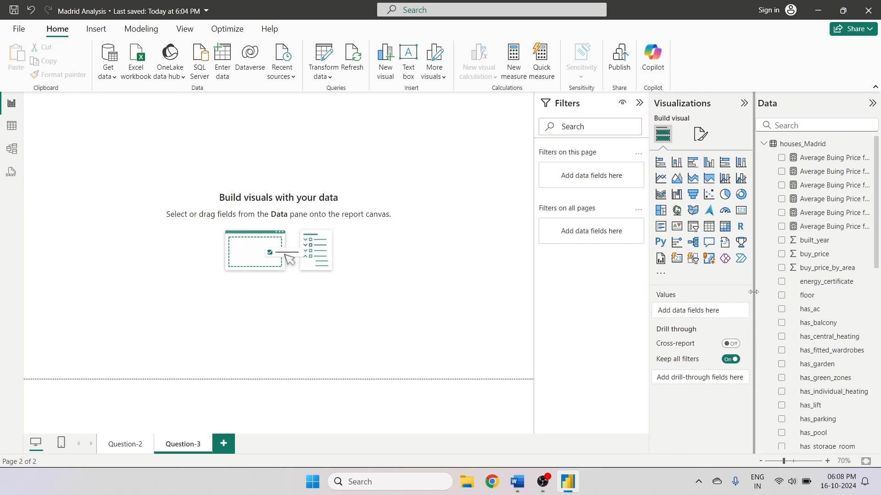
{"action": "scroll", "coordinate": [786, 216], "scroll_direction": "down", "scroll_amount": 3}
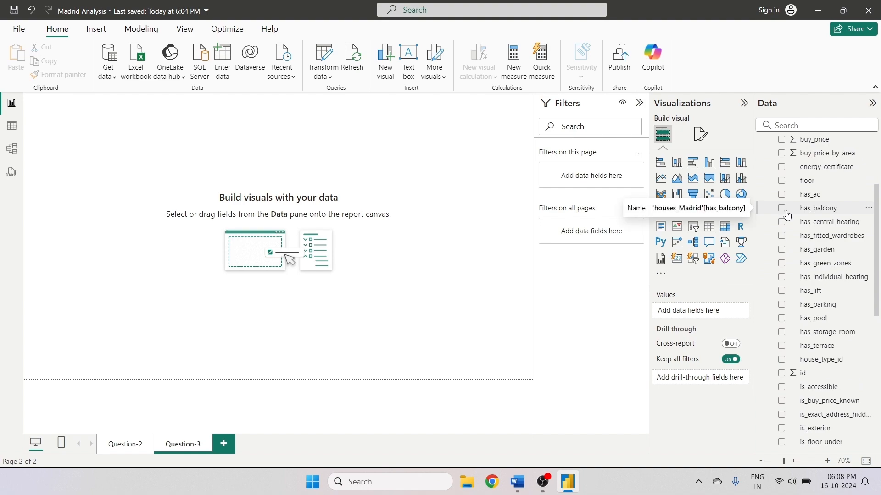
{"action": "scroll", "coordinate": [787, 215], "scroll_direction": "up", "scroll_amount": 3}
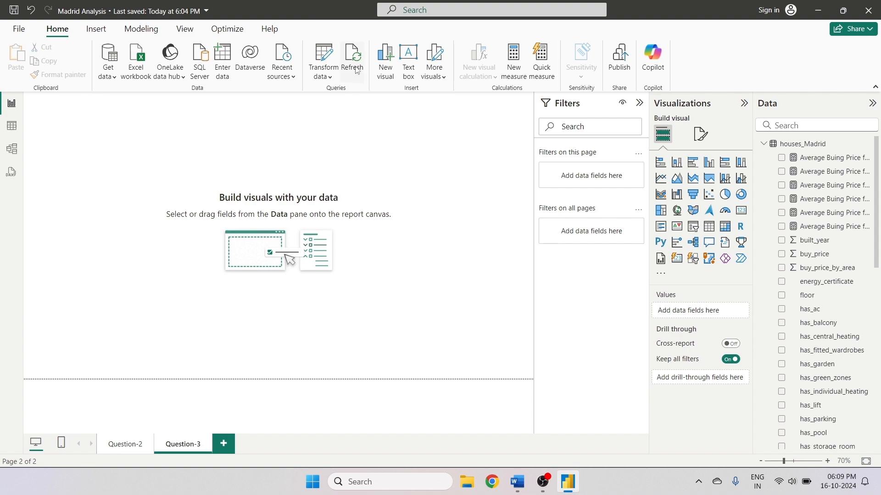
- Create a new measure named Average Sq. Meter Price and start a DIVIDE formula
{"action": "left_click", "coordinate": [509, 64]}
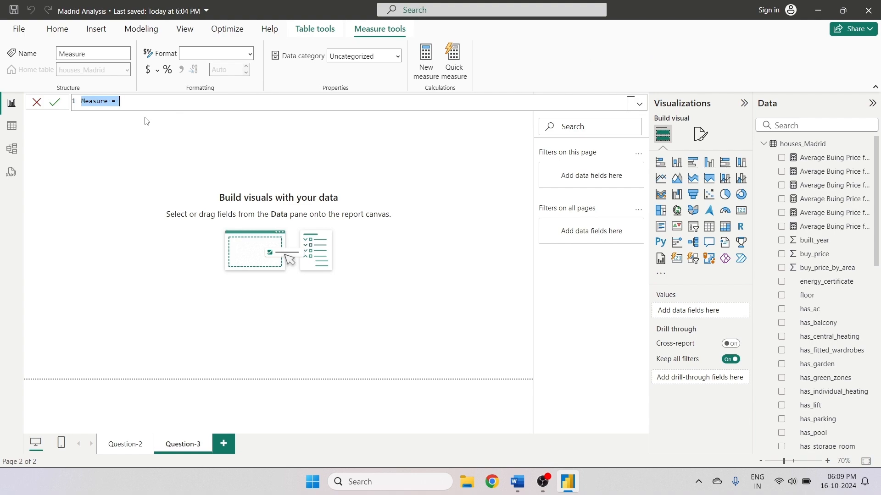
{"action": "type", "text": "Average "}
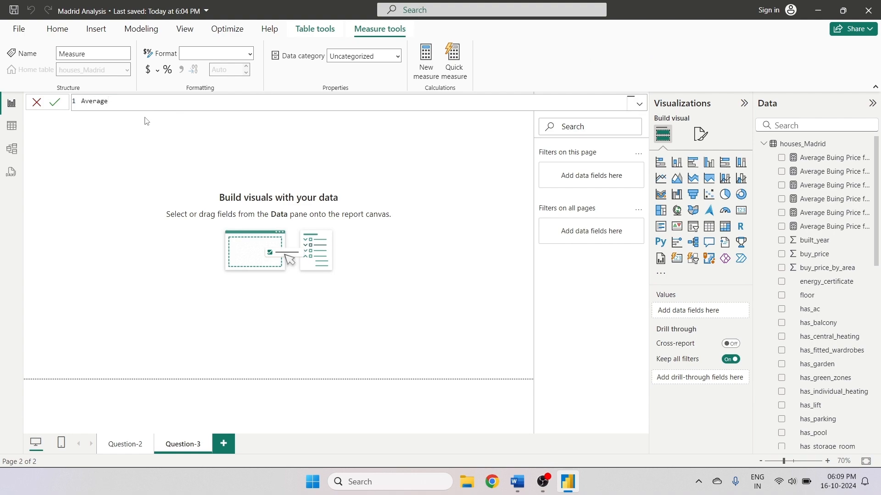
{"action": "type", "text": "A"}
{"action": "type", "text": "q."}
{"action": "type", "text": " Meter "}
{"action": "type", "text": "Price"}
{"action": "type", "text": " = "}
{"action": "type", "text": "fi;"}
{"action": "key", "text": "BackSpace"}
{"action": "key", "text": "BackSpace"}
{"action": "key", "text": "BackSpace"}
{"action": "type", "text": "fi"}
{"action": "key", "text": "BackSpace"}
{"action": "key", "text": "BackSpace"}
{"action": "type", "text": "div"}
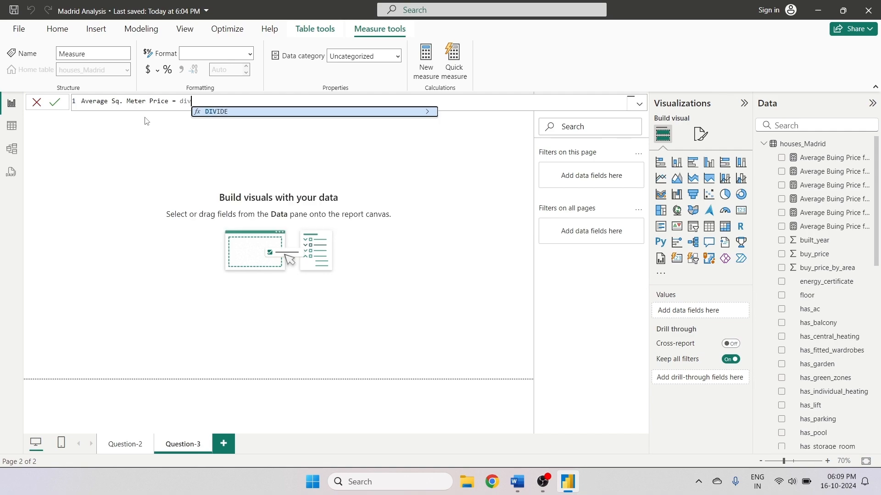
{"action": "left_click", "coordinate": [236, 115]}
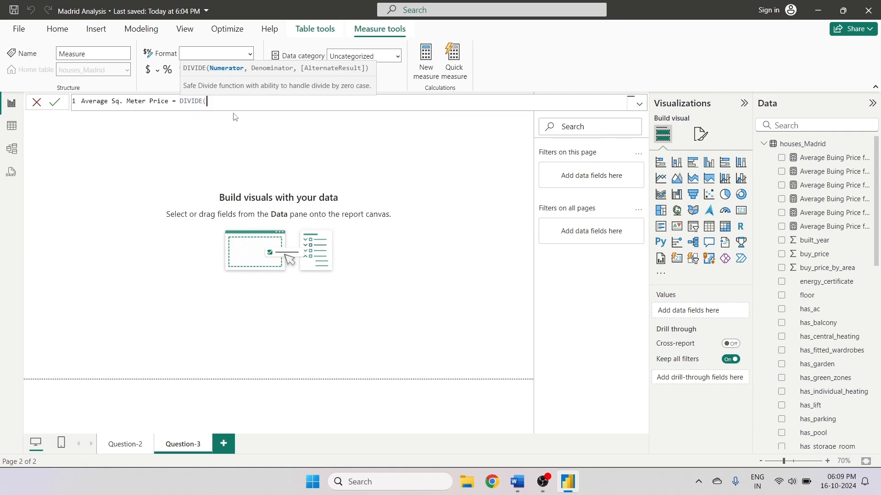
- Enter SUM('houses_Madrid'[buy_price_by_area]) as the numerator of the DIVIDE formula
{"action": "type", "text": "sum("}
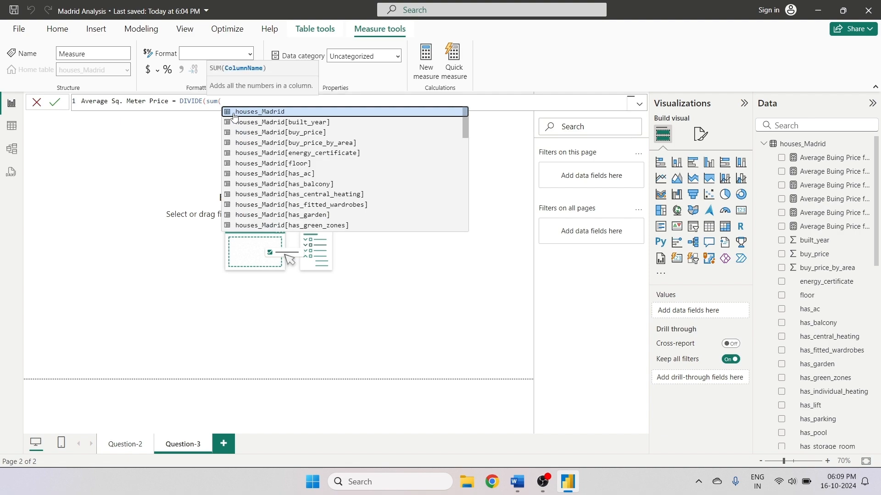
{"action": "type", "text": "'"}
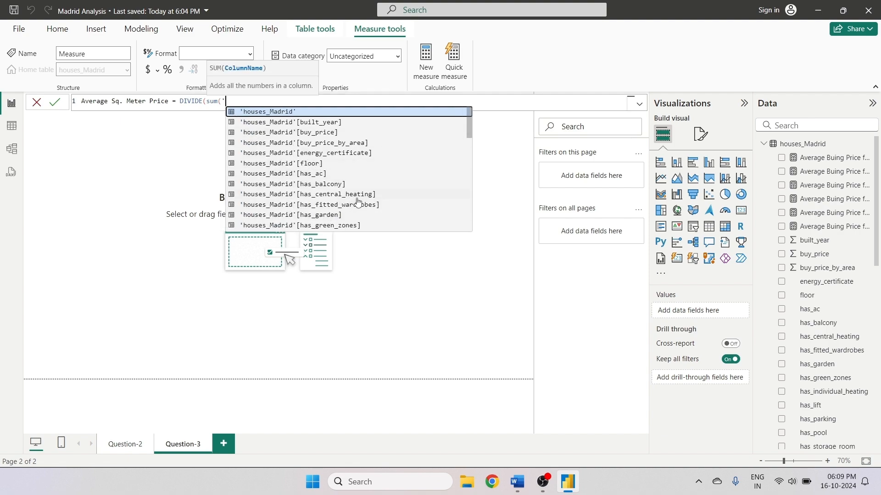
{"action": "type", "text": "are"}
{"action": "key", "text": "BackSpace"}
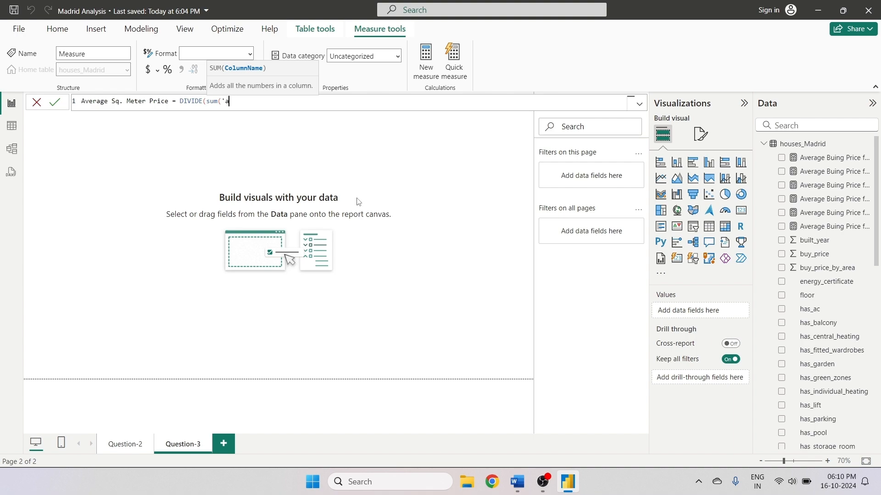
{"action": "type", "text": "re"}
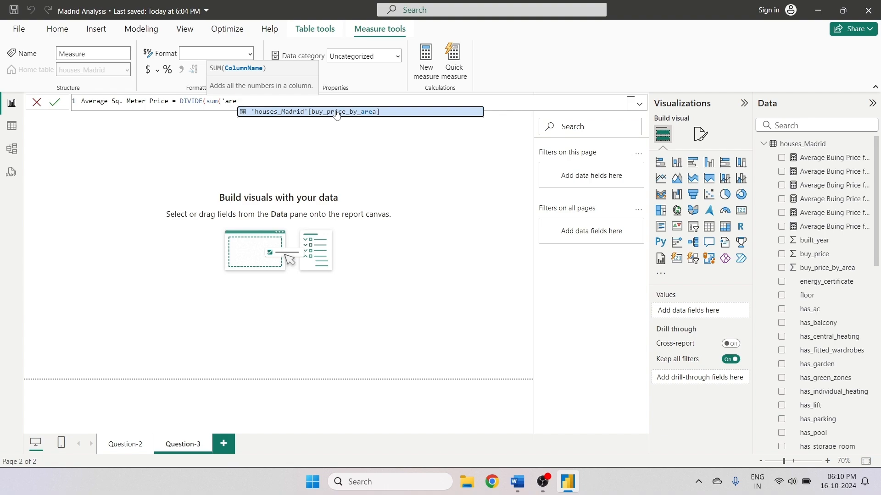
{"action": "left_click", "coordinate": [353, 114]}
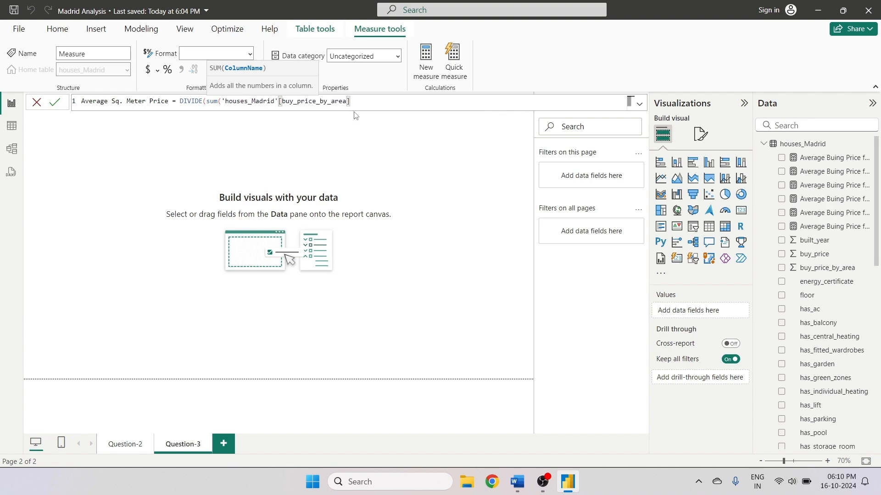
{"action": "type", "text": ","}
{"action": "key", "text": "BackSpace"}
{"action": "type", "text": ")"}
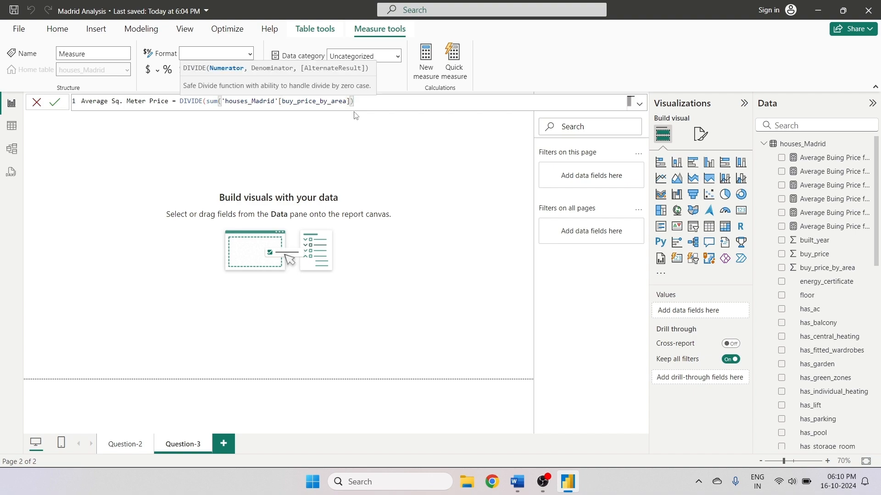
{"action": "type", "text": ",'"}
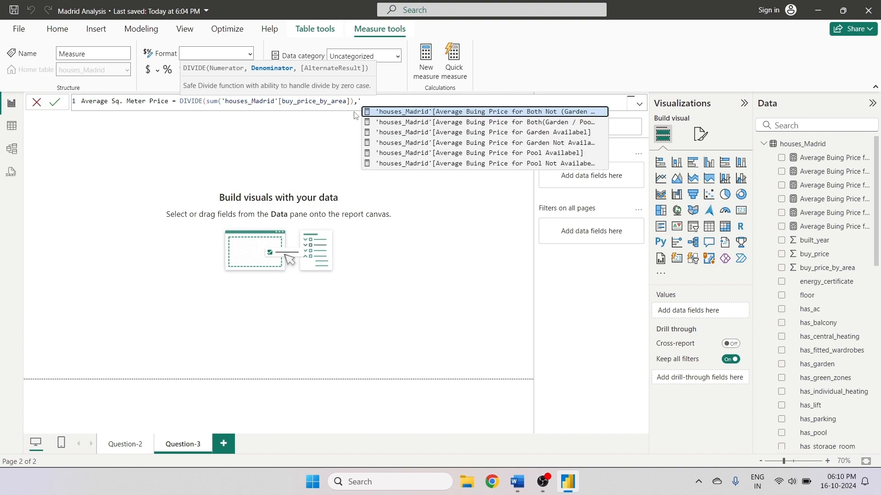
- Add SUM(houses_Madrid[sq_mt_built]) as the denominator, close the formula and commit the Average Sq. Meter Price measure
{"action": "key", "text": "BackSpace"}
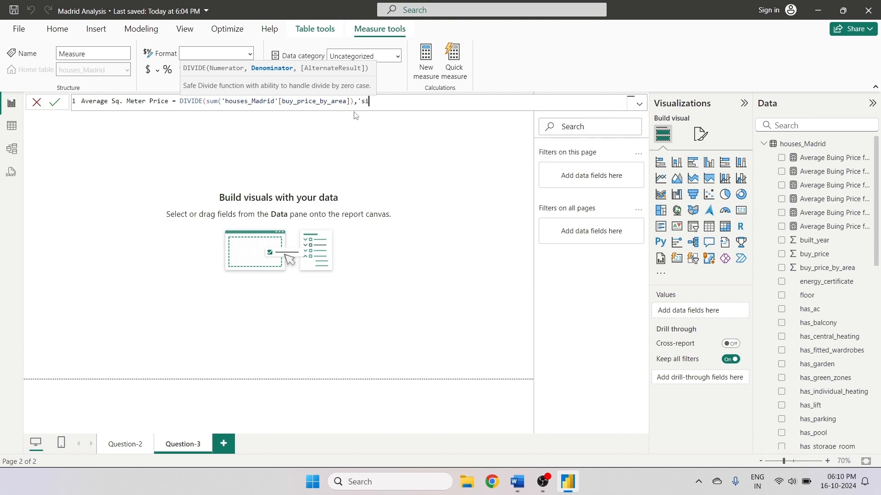
{"action": "type", "text": "sum"}
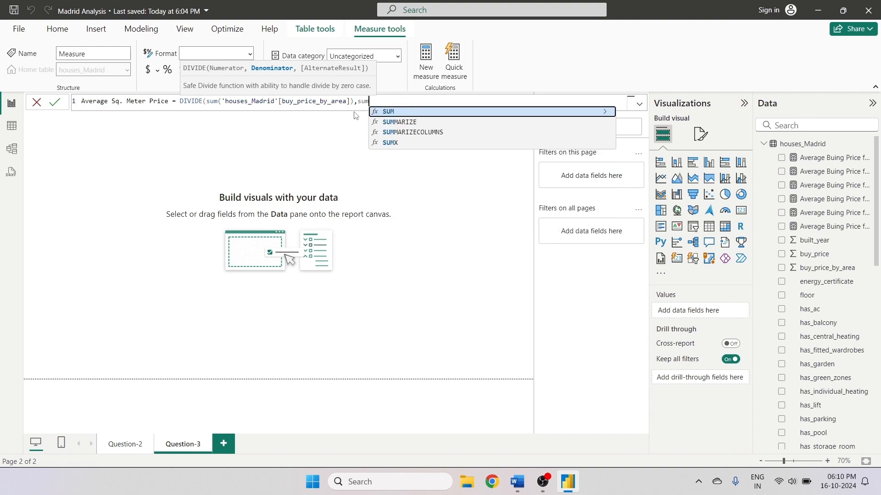
{"action": "type", "text": "(b"}
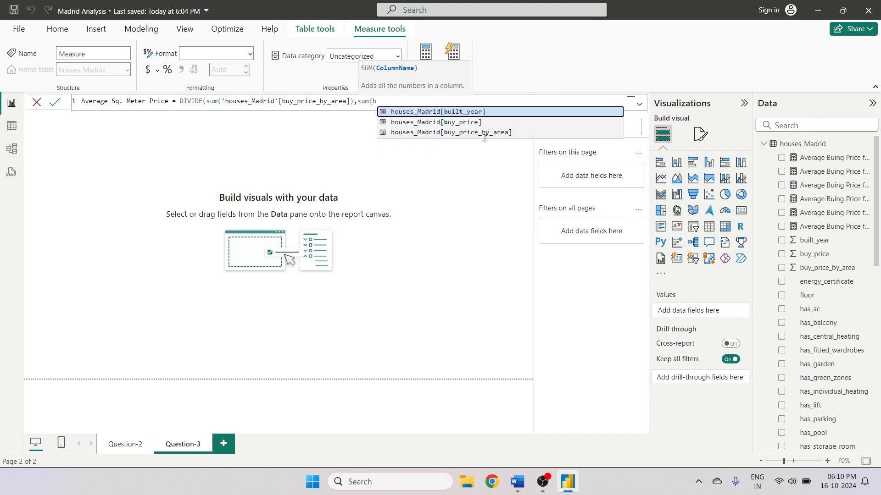
{"action": "key", "text": "BackSpace"}
{"action": "type", "text": "sq"}
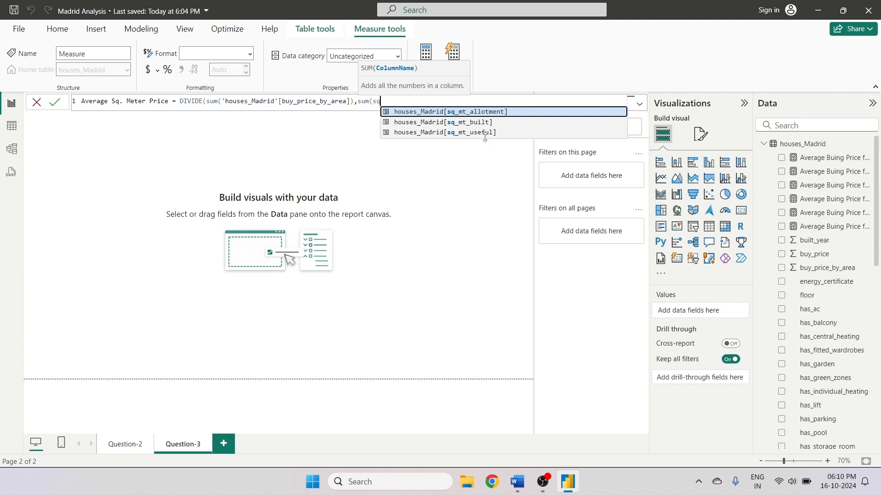
{"action": "left_click", "coordinate": [473, 123]}
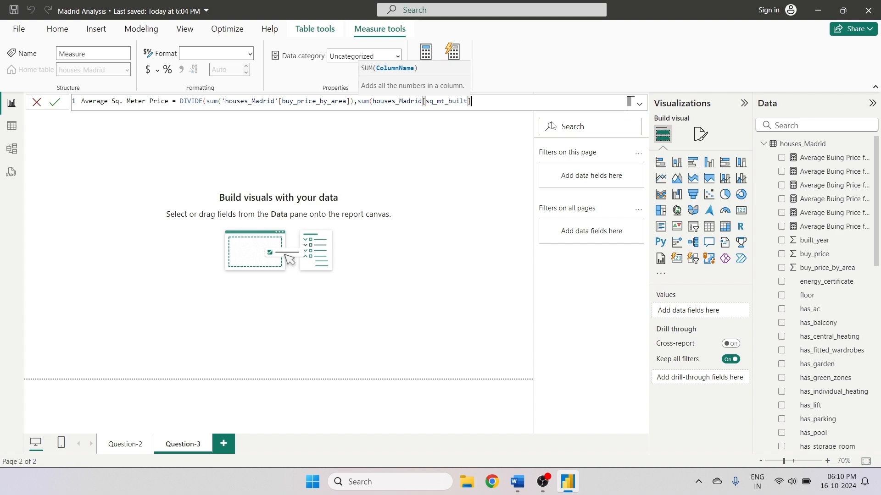
{"action": "type", "text": ")"}
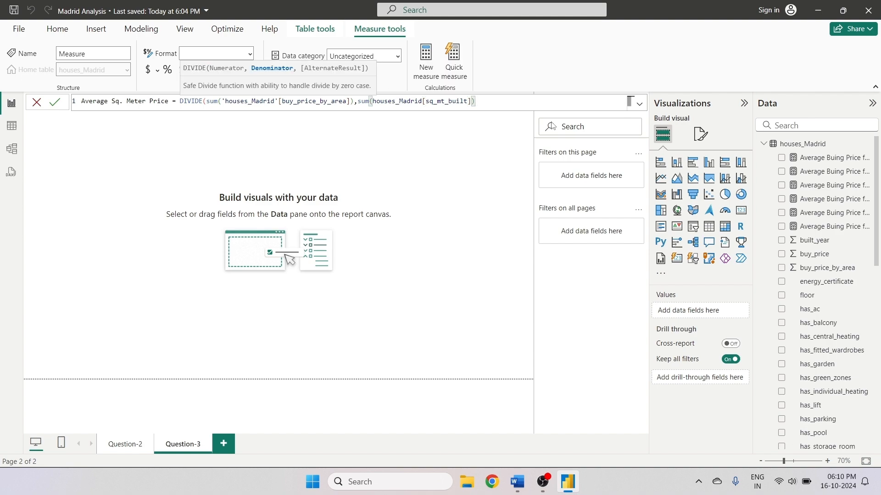
{"action": "type", "text": ")"}
{"action": "key", "text": "Return"}
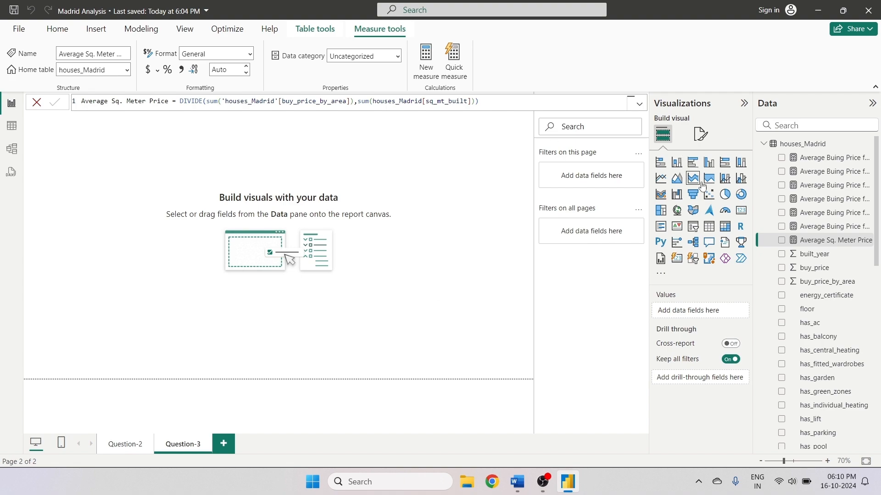
{"action": "left_click", "coordinate": [741, 210]}
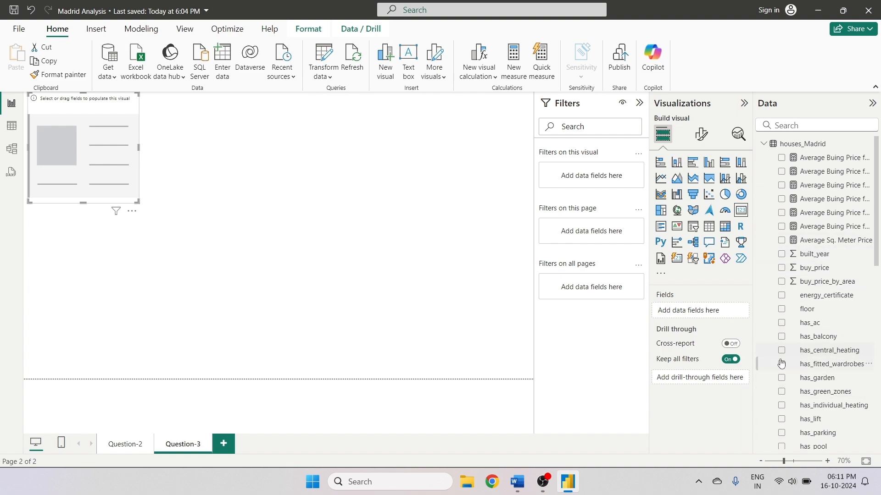
{"action": "scroll", "coordinate": [780, 348], "scroll_direction": "down", "scroll_amount": 5}
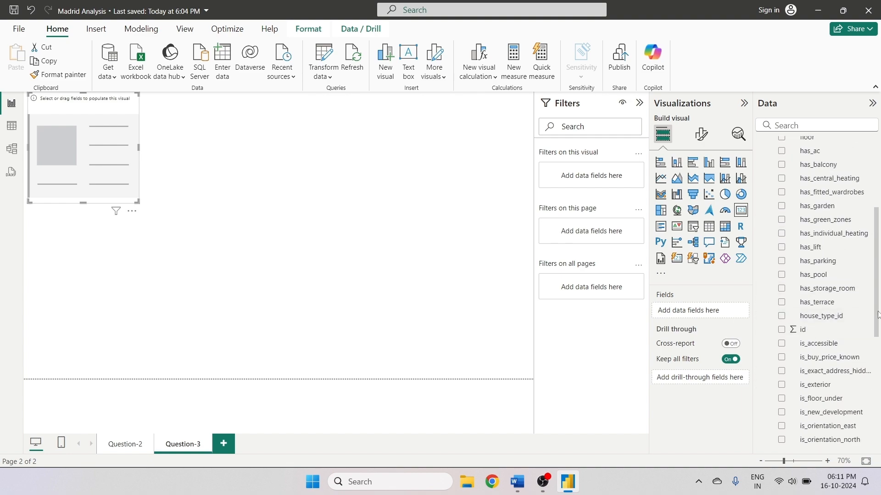
{"action": "left_click_drag", "start_coordinate": [878, 314], "coordinate": [865, 247]}
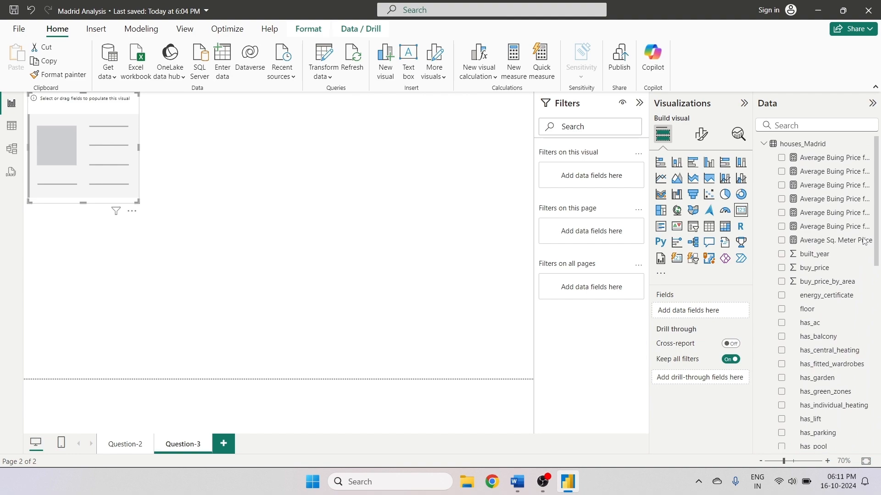
{"action": "left_click", "coordinate": [781, 242]}
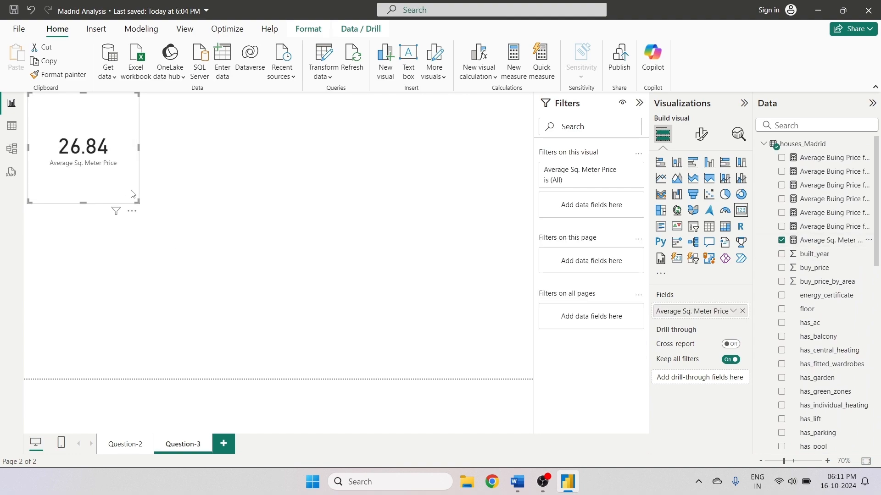
{"action": "left_click_drag", "start_coordinate": [83, 138], "coordinate": [205, 186]}
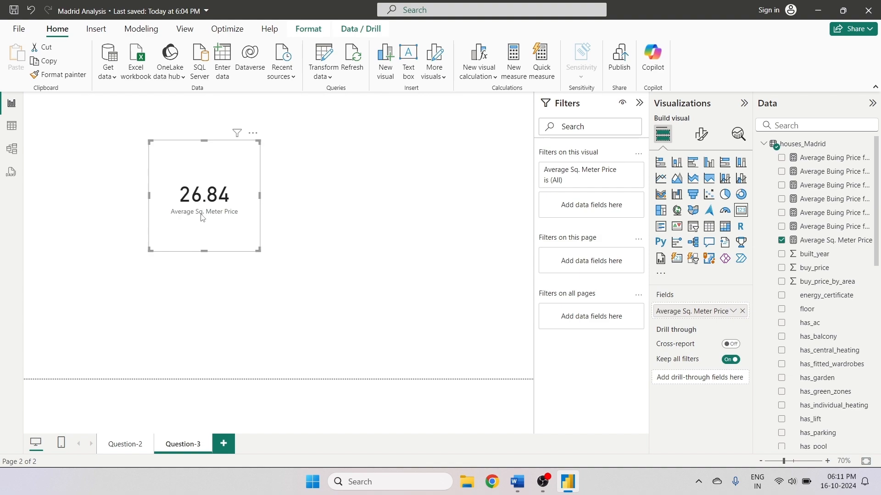
{"action": "left_click_drag", "start_coordinate": [202, 161], "coordinate": [335, 167]}
{"action": "left_click", "coordinate": [389, 140]}
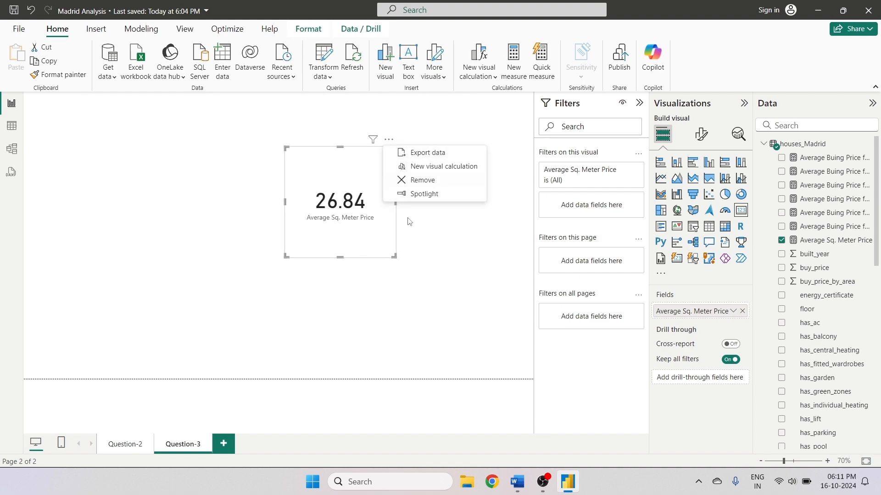
{"action": "left_click", "coordinate": [407, 178]}
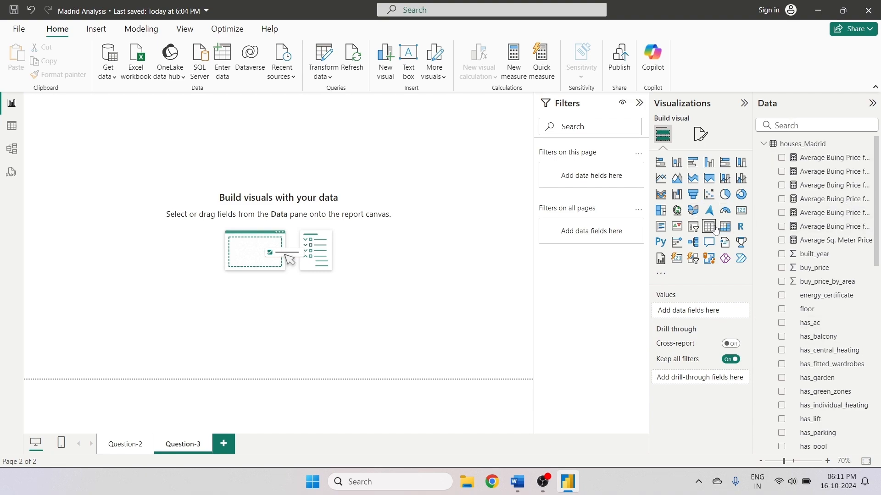
- Add a table visual and put the house_type_id field in it, searching the Data pane for house
{"action": "left_click", "coordinate": [780, 126]}
{"action": "type", "text": "ho"}
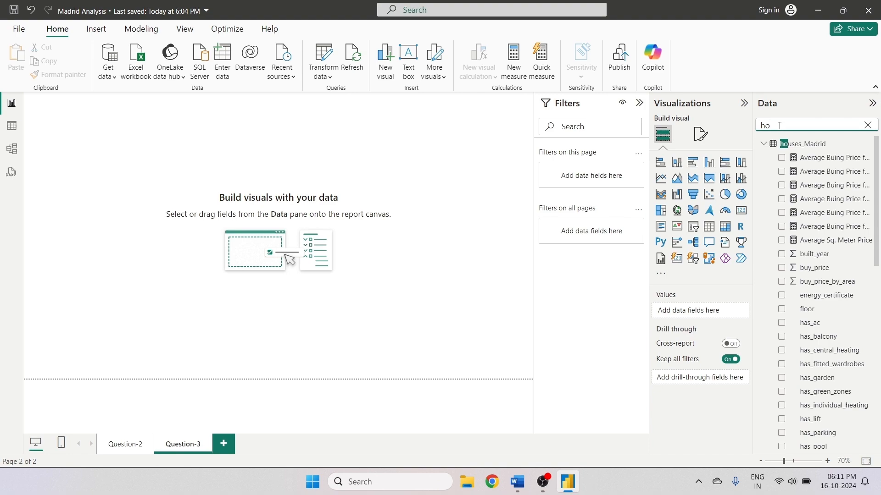
{"action": "left_click", "coordinate": [709, 231]}
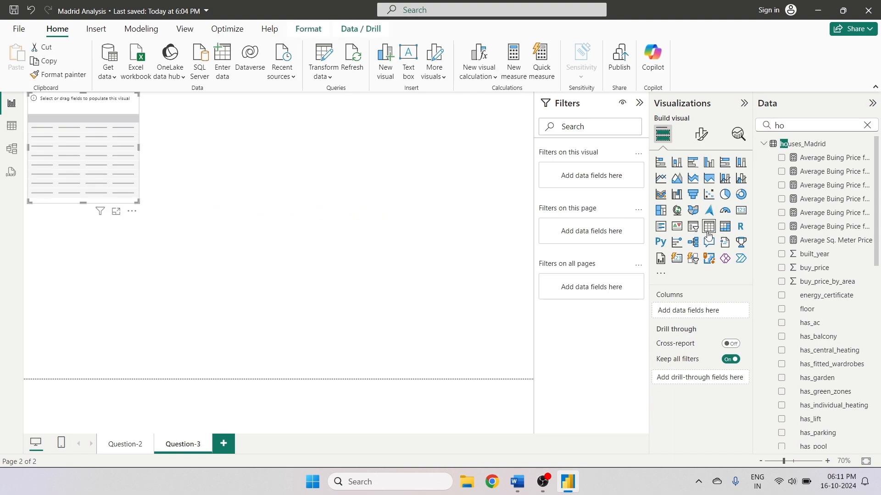
{"action": "left_click", "coordinate": [798, 123]}
{"action": "type", "text": "use"}
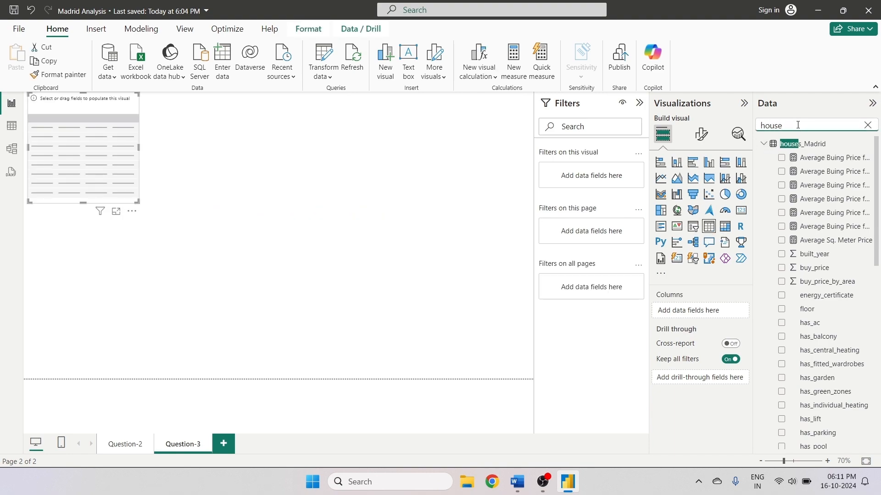
{"action": "left_click_drag", "start_coordinate": [877, 239], "coordinate": [878, 284]}
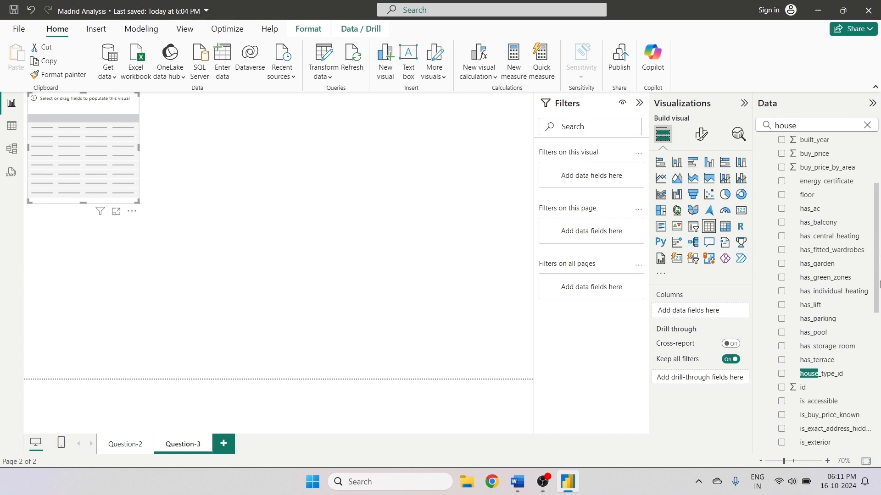
{"action": "left_click", "coordinate": [781, 373]}
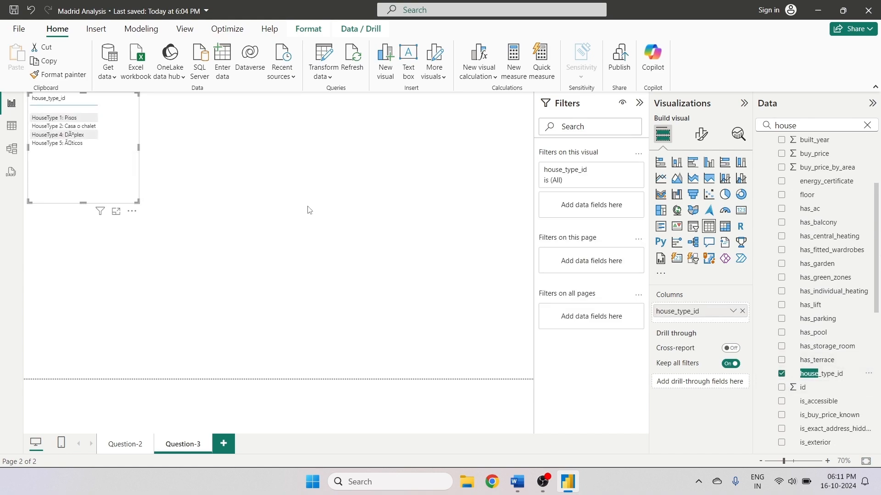
- Resize and move the house_type_id table to a compact box near the canvas's upper left
{"action": "left_click_drag", "start_coordinate": [83, 202], "coordinate": [94, 355]}
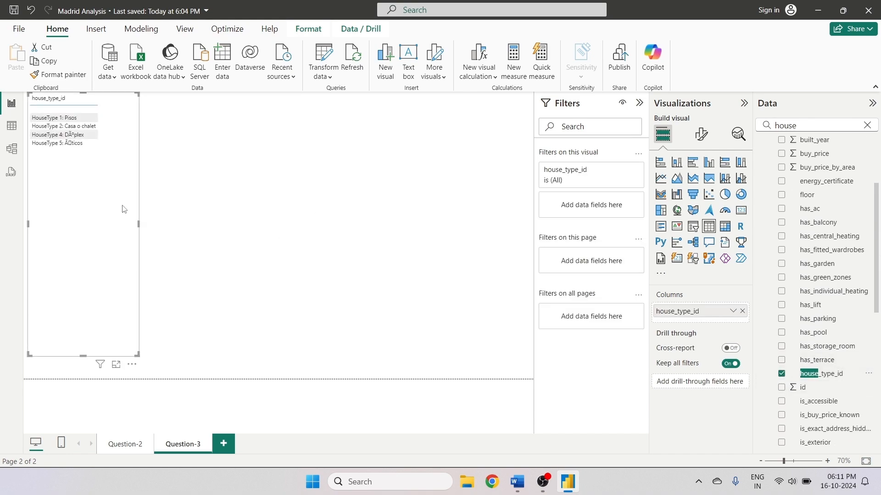
{"action": "left_click_drag", "start_coordinate": [113, 208], "coordinate": [194, 209]}
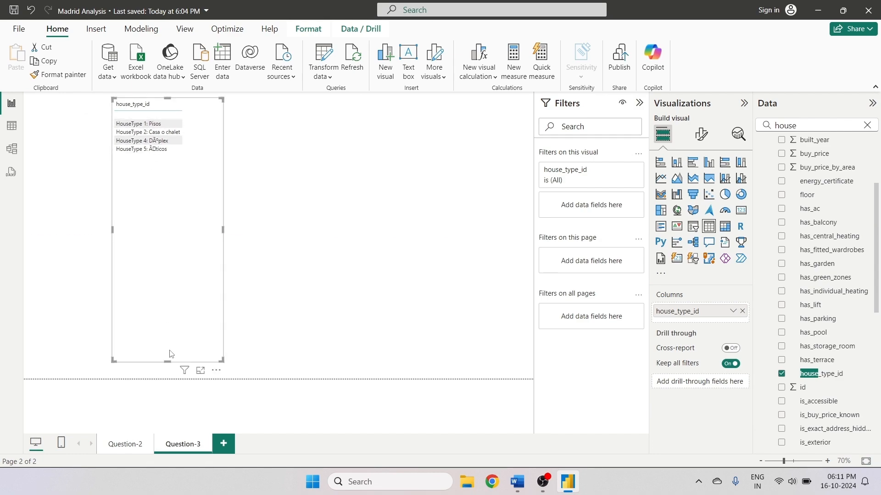
{"action": "left_click_drag", "start_coordinate": [168, 361], "coordinate": [169, 184]}
{"action": "left_click_drag", "start_coordinate": [171, 149], "coordinate": [174, 173]}
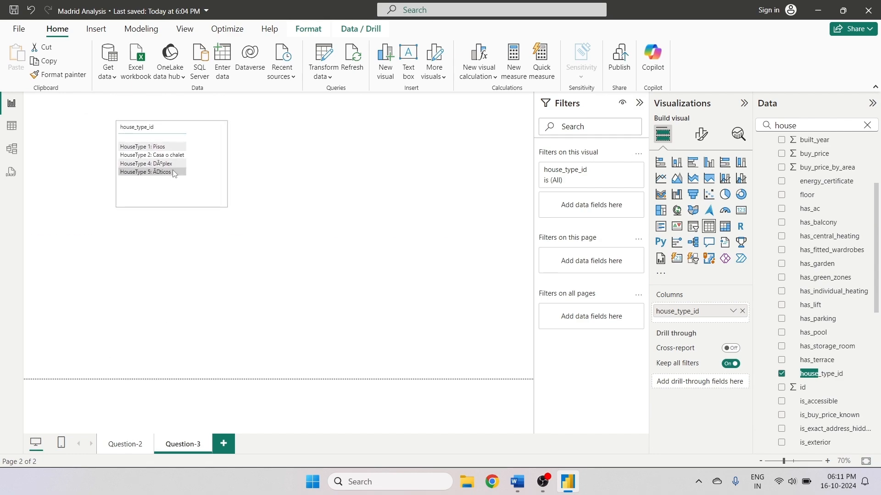
{"action": "left_click", "coordinate": [154, 172]}
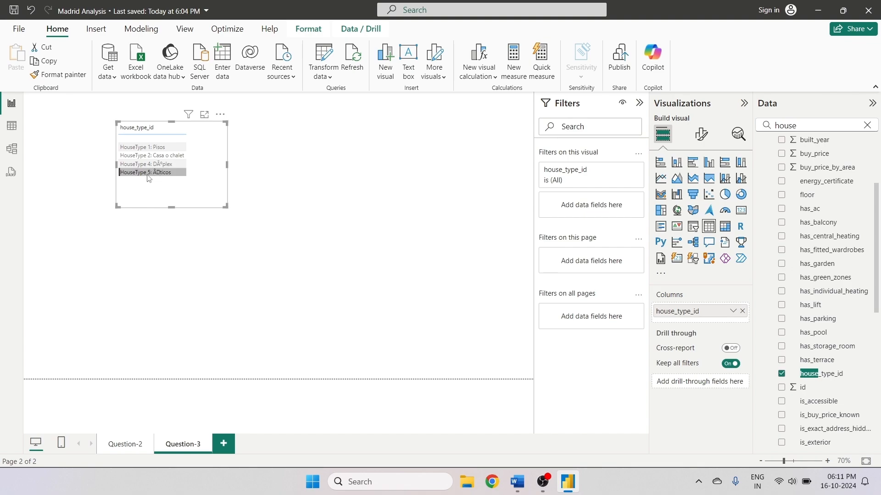
- Inspect the house_type_id column values in table view through its filter list, then return to the report
{"action": "left_click", "coordinate": [11, 126]}
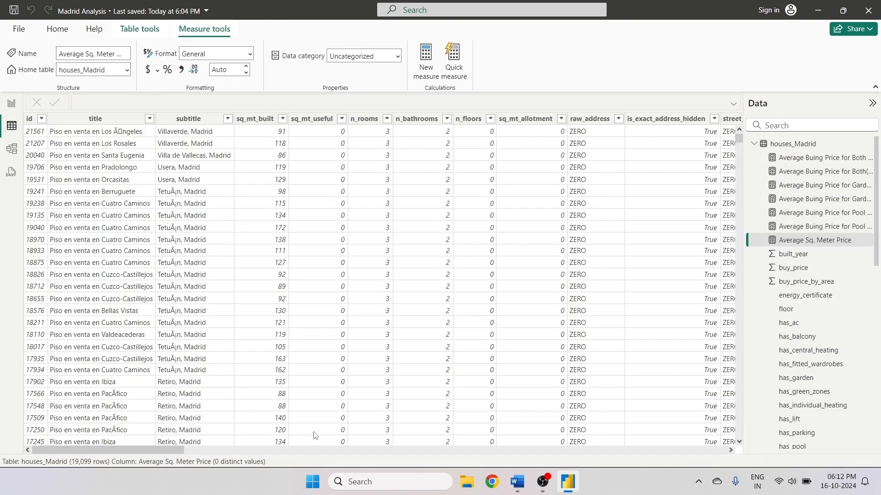
{"action": "left_click_drag", "start_coordinate": [168, 449], "coordinate": [392, 472]}
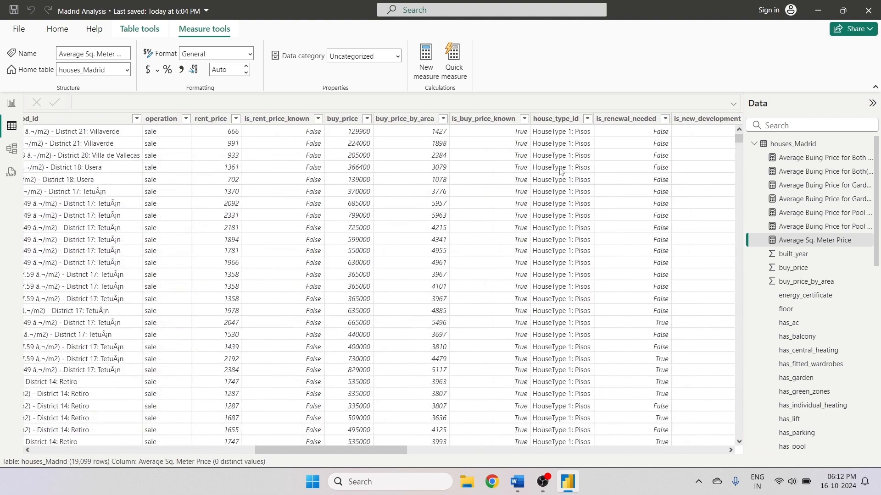
{"action": "left_click", "coordinate": [588, 119]}
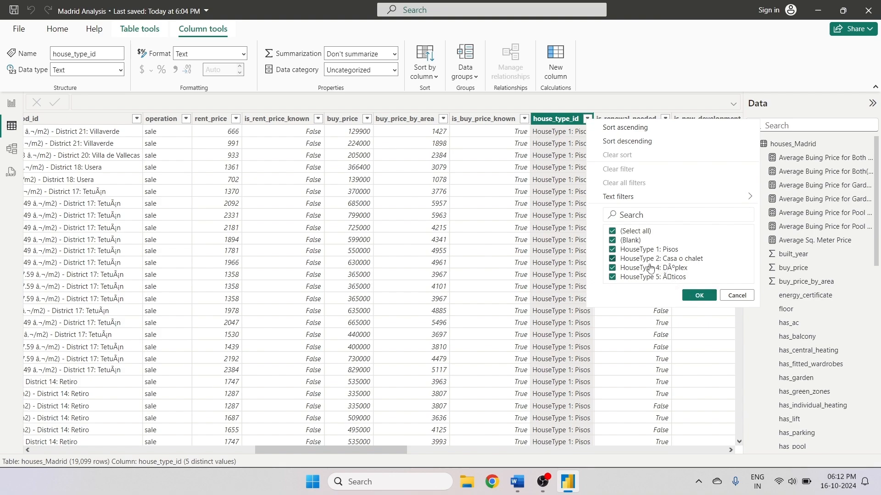
{"action": "left_click", "coordinate": [699, 296]}
{"action": "left_click", "coordinate": [11, 104]}
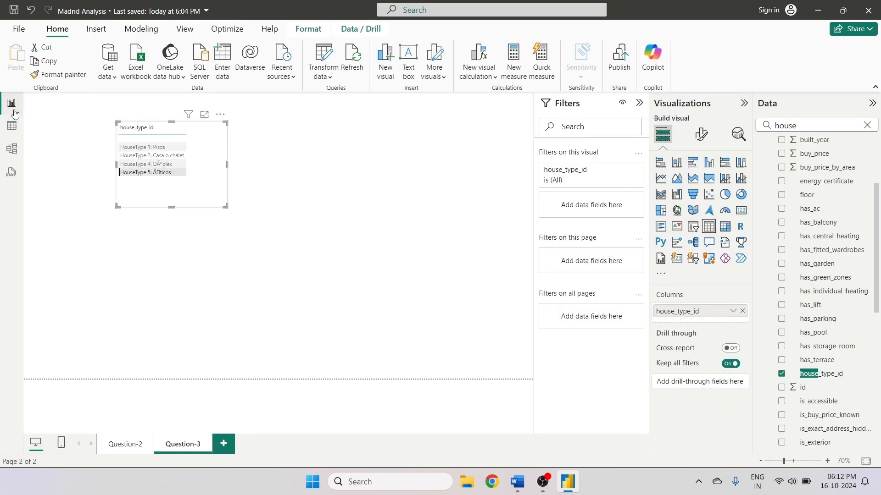
- Open the query editor and repoint the houses_Madrid source to E:\Pankaj Video\Project-4\Data\houses_Madrid.xlsx
{"action": "left_click", "coordinate": [329, 77]}
{"action": "left_click", "coordinate": [353, 97]}
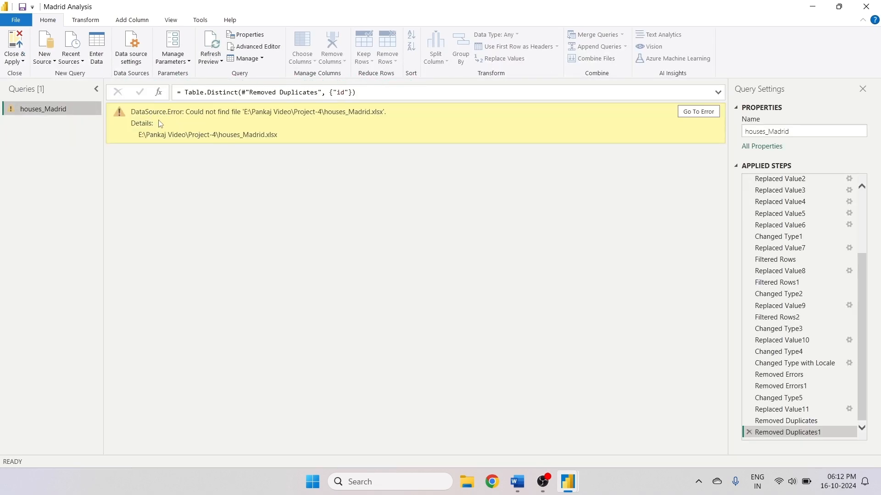
{"action": "left_click", "coordinate": [681, 113]}
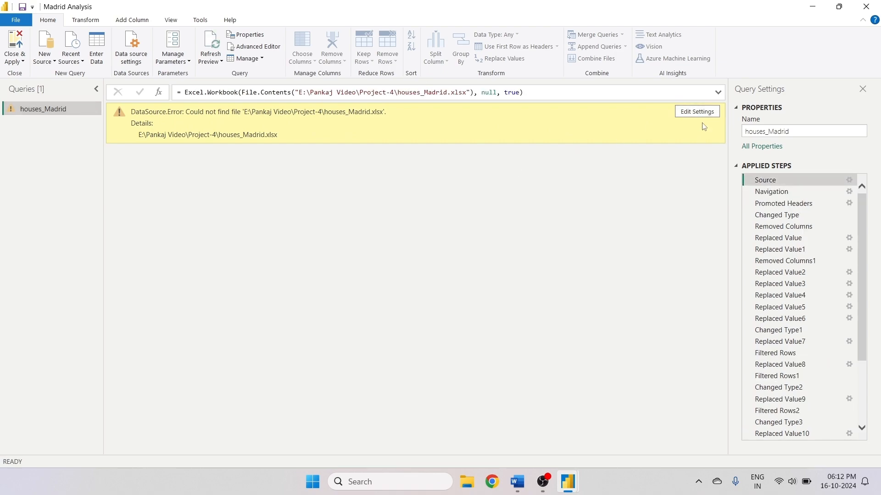
{"action": "left_click", "coordinate": [697, 113]}
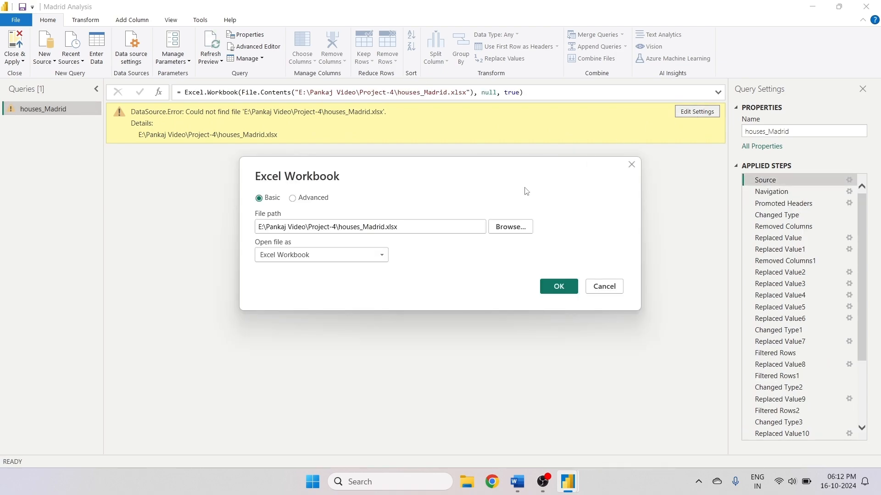
{"action": "left_click", "coordinate": [511, 227]}
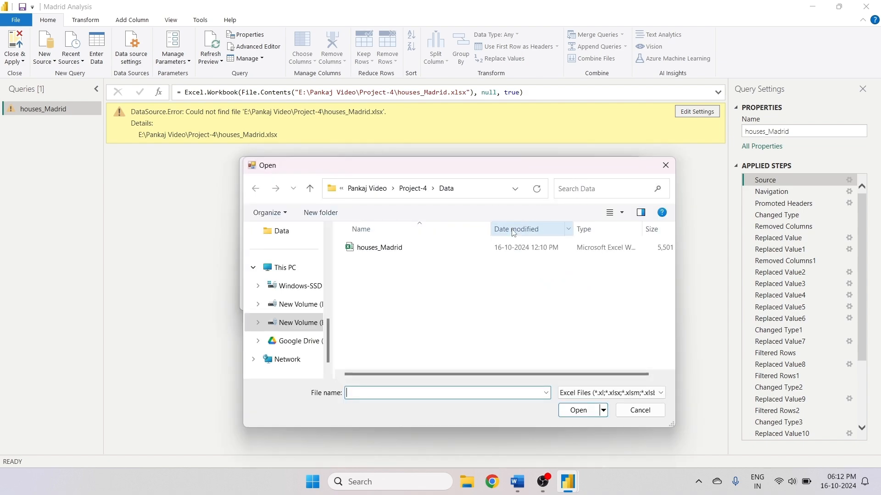
{"action": "left_click", "coordinate": [432, 248]}
{"action": "left_click", "coordinate": [579, 411]}
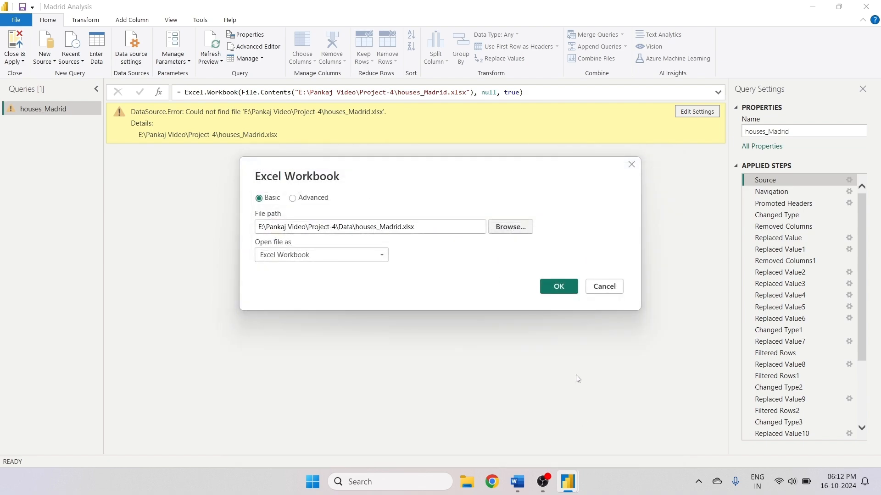
{"action": "left_click", "coordinate": [559, 286]}
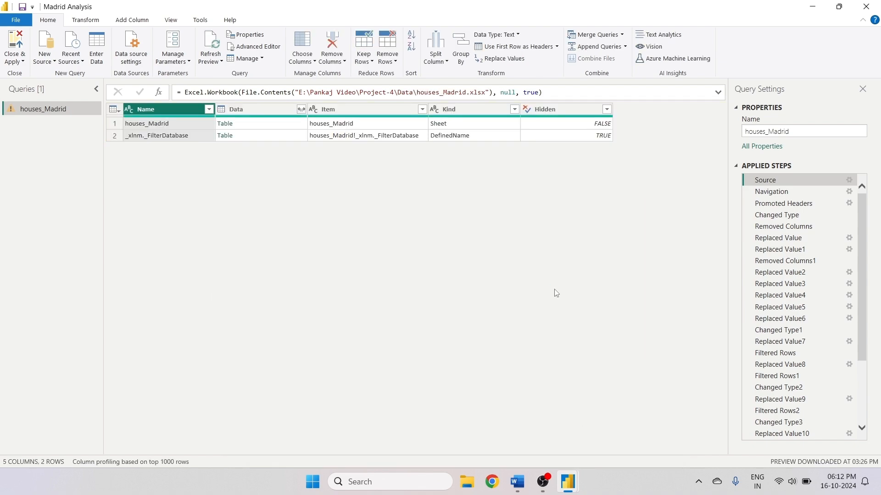
- Navigate to the houses_Madrid sheet table, accepting that it replaces the subsequent applied steps
{"action": "left_click", "coordinate": [231, 124]}
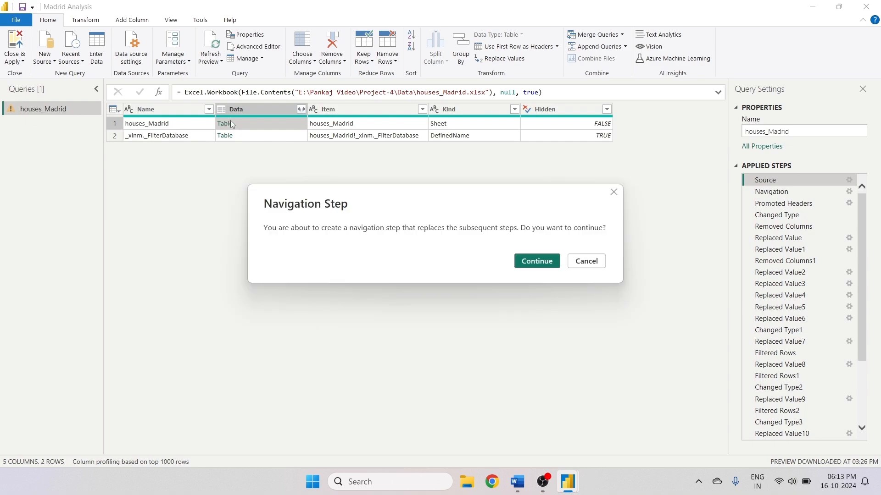
{"action": "left_click", "coordinate": [542, 258]}
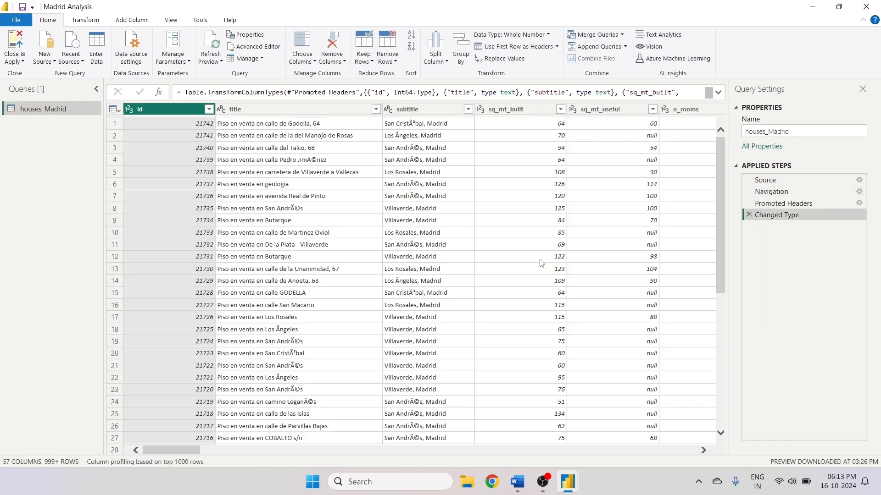
- Find the house_type_id column and inspect its values through its filter list
{"action": "left_click_drag", "start_coordinate": [174, 449], "coordinate": [449, 459]}
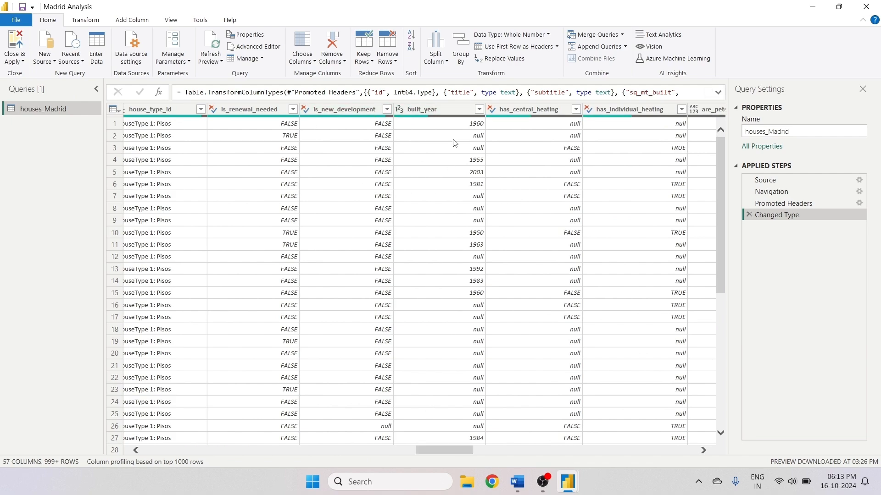
{"action": "left_click_drag", "start_coordinate": [465, 451], "coordinate": [222, 441]}
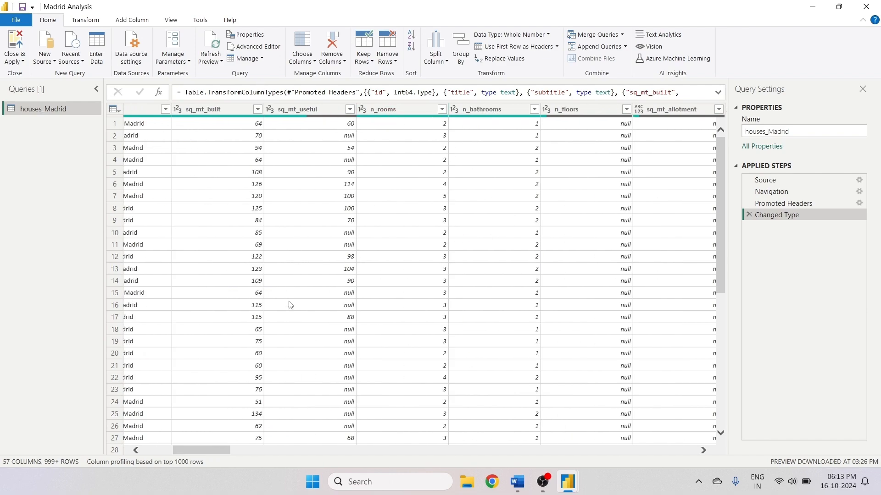
{"action": "left_click_drag", "start_coordinate": [222, 453], "coordinate": [233, 453]}
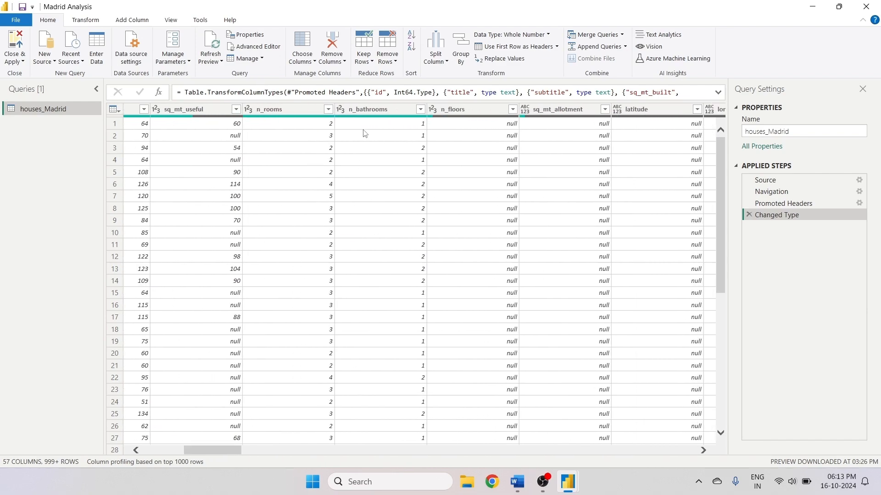
{"action": "left_click_drag", "start_coordinate": [221, 451], "coordinate": [409, 458]}
{"action": "left_click", "coordinate": [630, 110]}
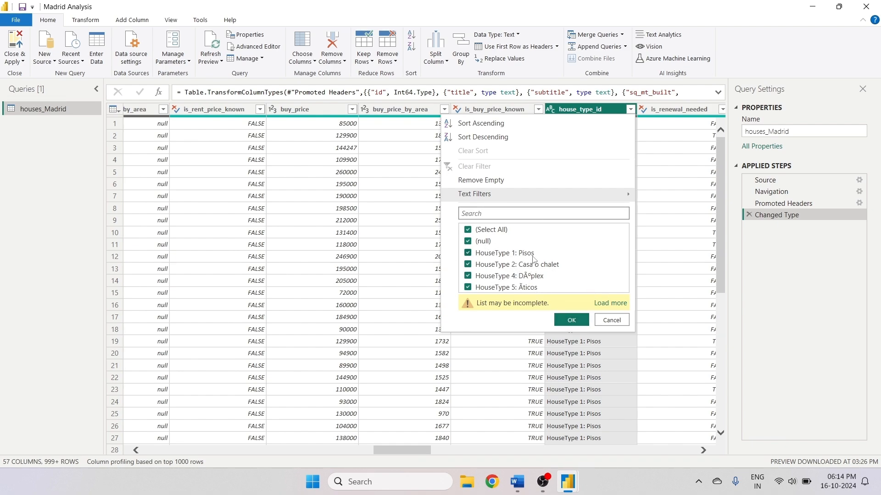
{"action": "left_click", "coordinate": [570, 320]}
- Replace values in the house_type_id column, entering null as the value to find
{"action": "right_click", "coordinate": [591, 111]}
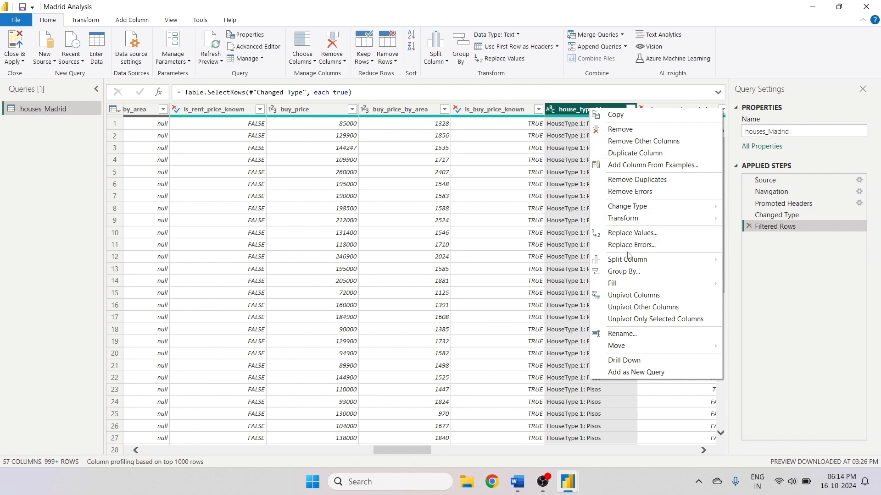
{"action": "left_click", "coordinate": [629, 235]}
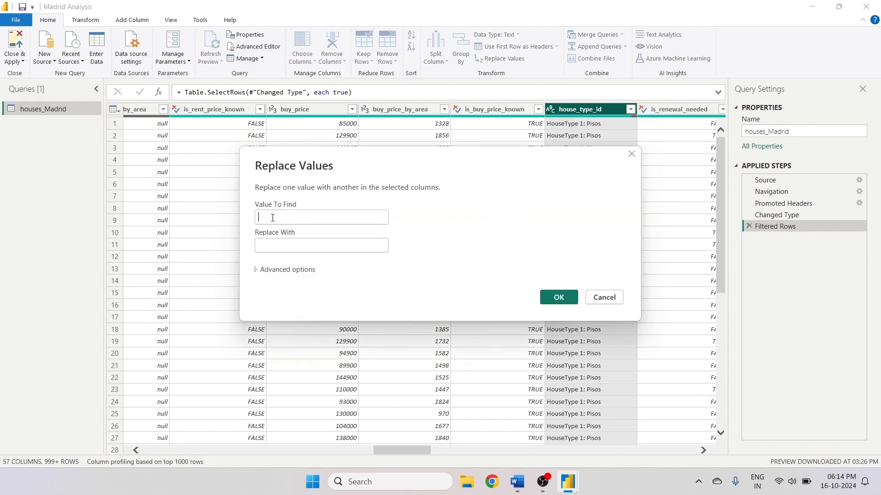
{"action": "type", "text": "null"}
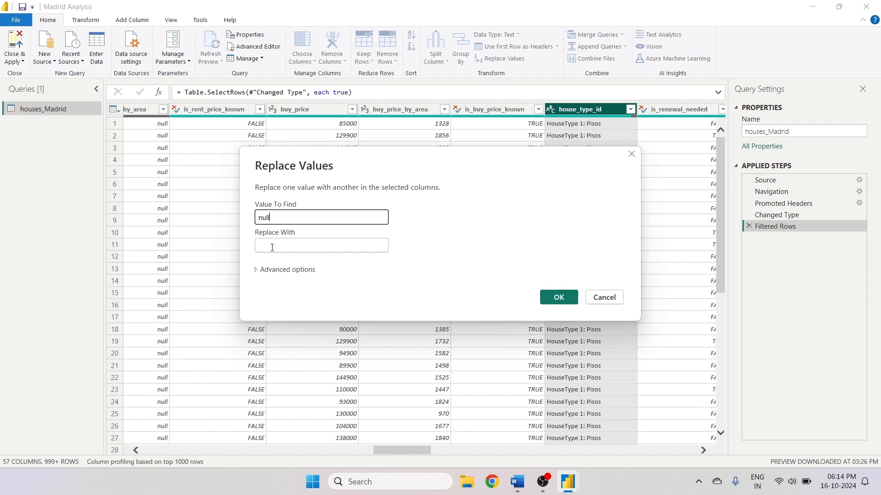
{"action": "left_click", "coordinate": [272, 248]}
{"action": "left_click", "coordinate": [271, 248]}
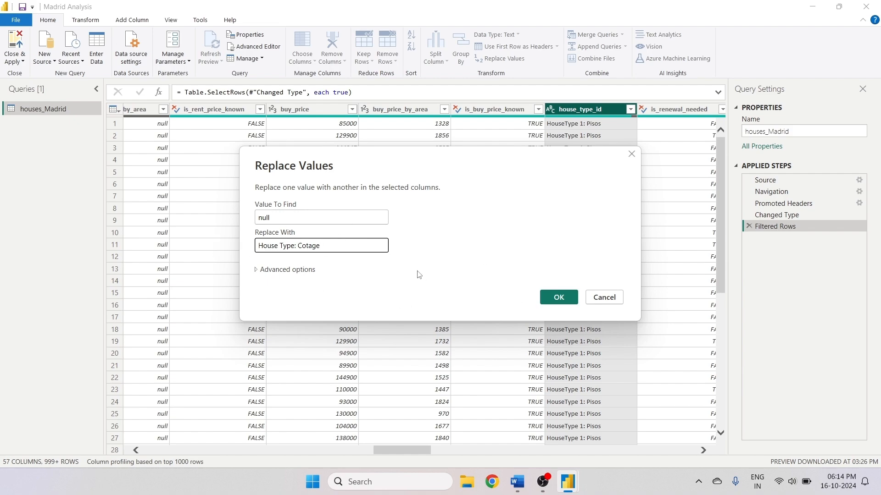
- Replace null house_type_id values with House Type: Cotage and review the column's value list
{"action": "left_click", "coordinate": [575, 303]}
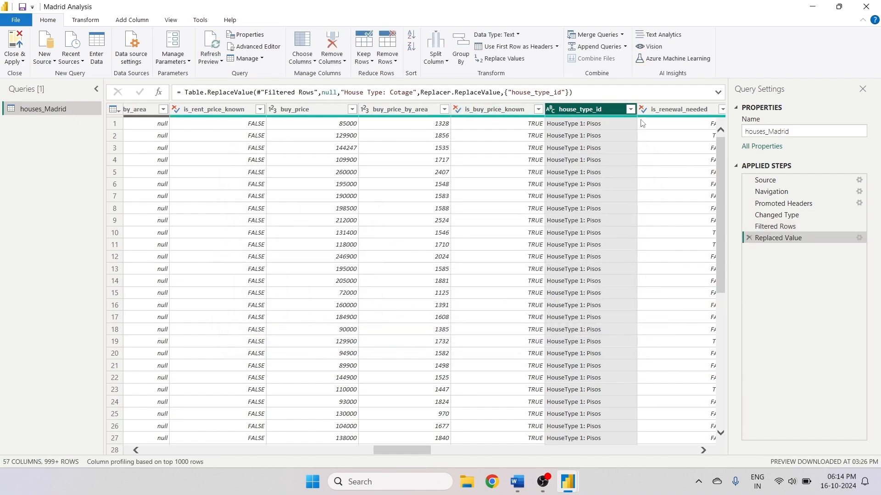
{"action": "left_click", "coordinate": [631, 110]}
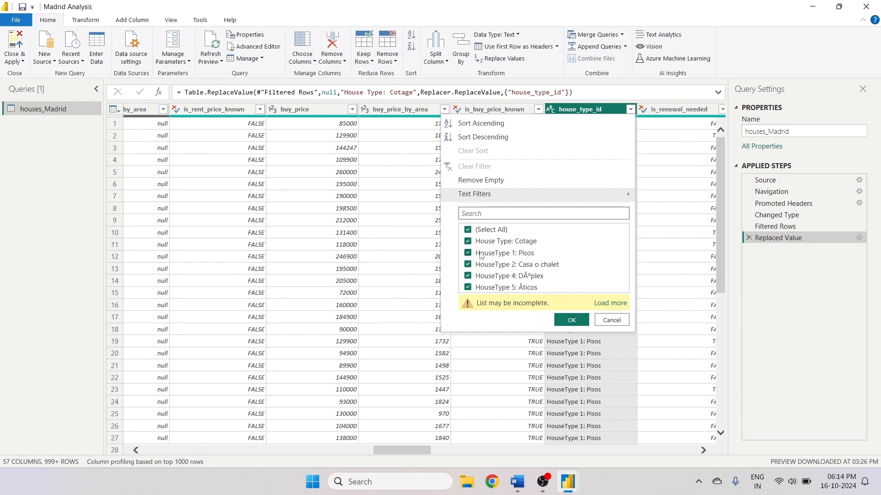
{"action": "left_click", "coordinate": [612, 321]}
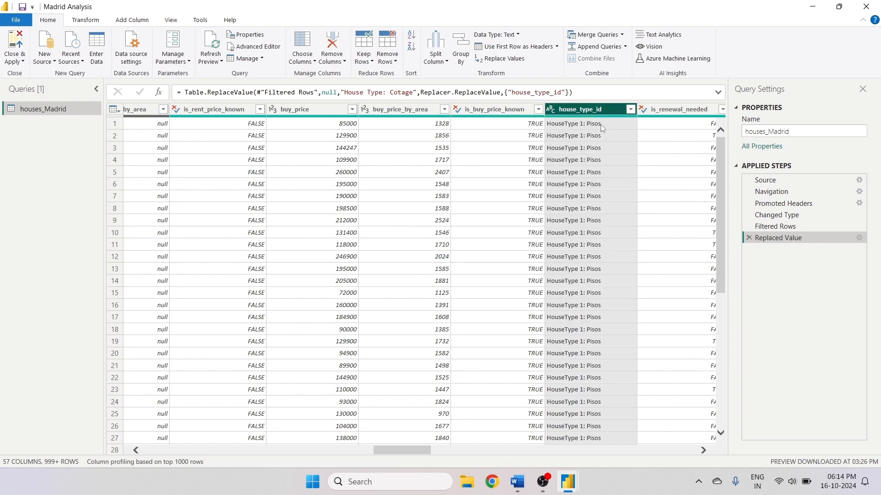
- Replace House Type: Cotage with House Type 3: Cotage in the house_type_id column
{"action": "right_click", "coordinate": [596, 112]}
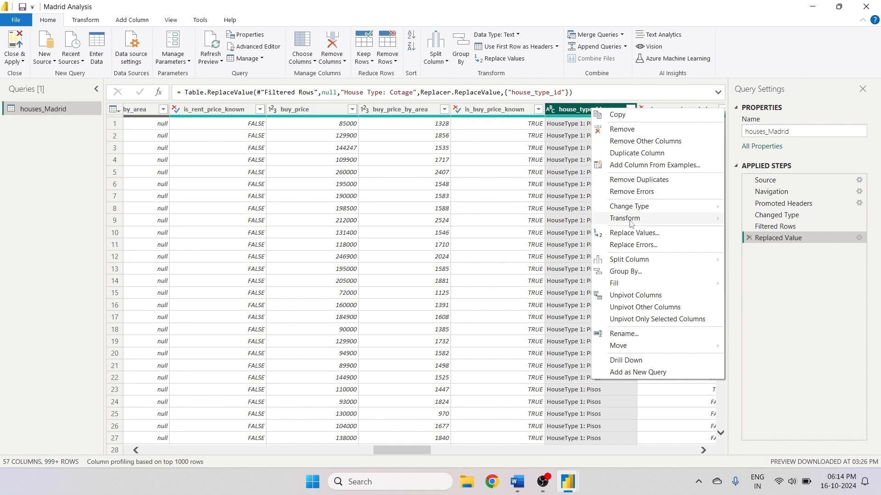
{"action": "left_click", "coordinate": [632, 233]}
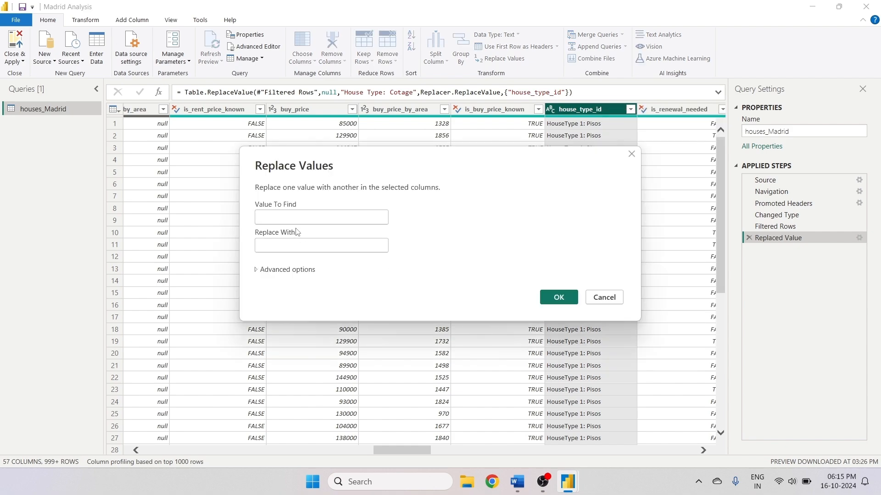
{"action": "type", "text": "House Type: Cotage"}
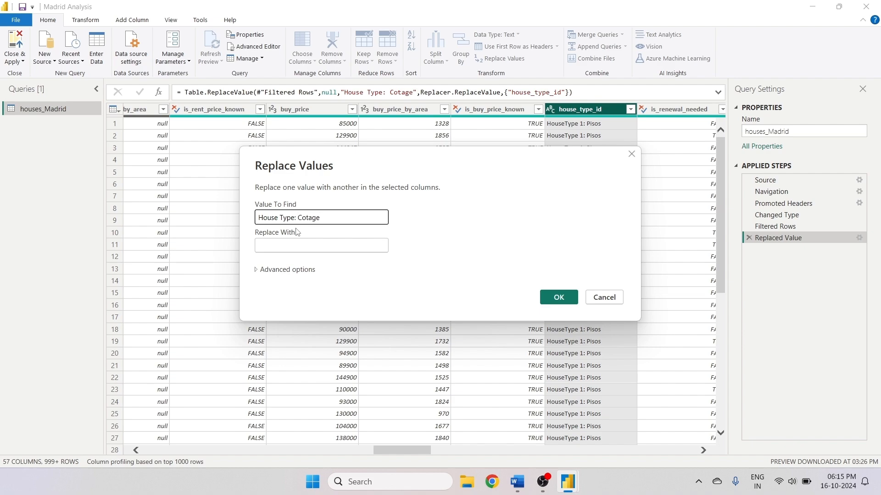
{"action": "left_click_drag", "start_coordinate": [320, 217], "coordinate": [262, 224]}
{"action": "key", "text": "ctrl+c"}
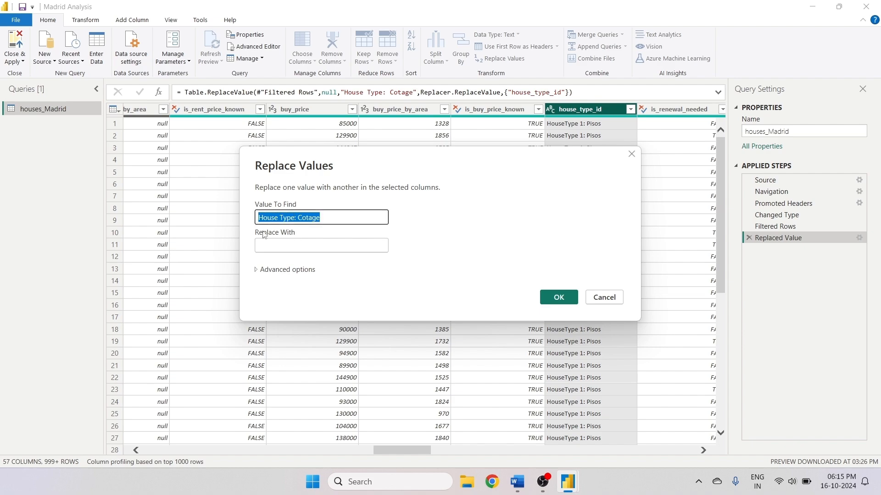
{"action": "left_click", "coordinate": [288, 243]}
{"action": "key", "text": "ctrl+v"}
{"action": "left_click", "coordinate": [294, 247]}
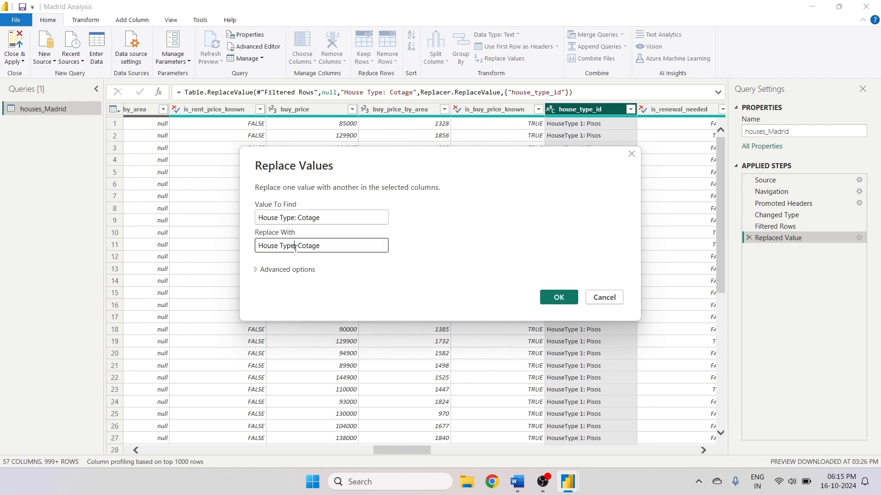
{"action": "key", "text": "BackSpace"}
{"action": "type", "text": "3"}
{"action": "key", "text": "BackSpace"}
{"action": "type", "text": "3"}
{"action": "left_click", "coordinate": [556, 298]}
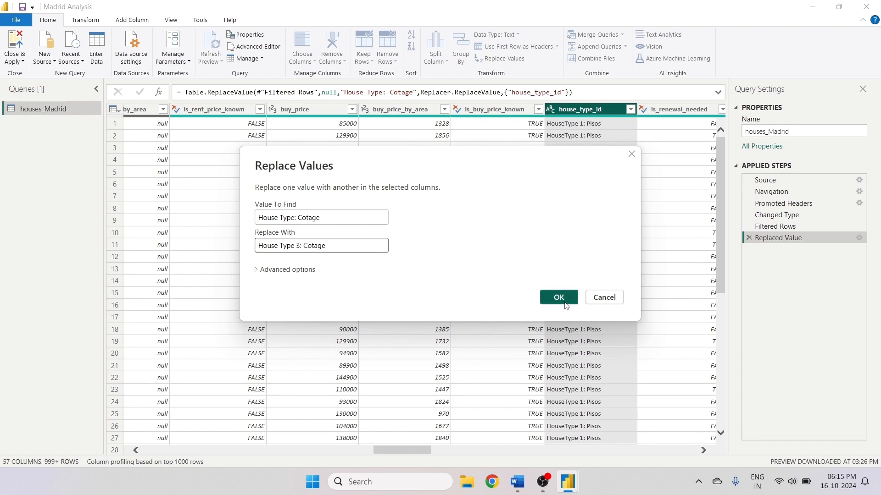
- Review the house_type_id values in its filter list and browse across the table's columns to inspect their contents
{"action": "left_click", "coordinate": [631, 110]}
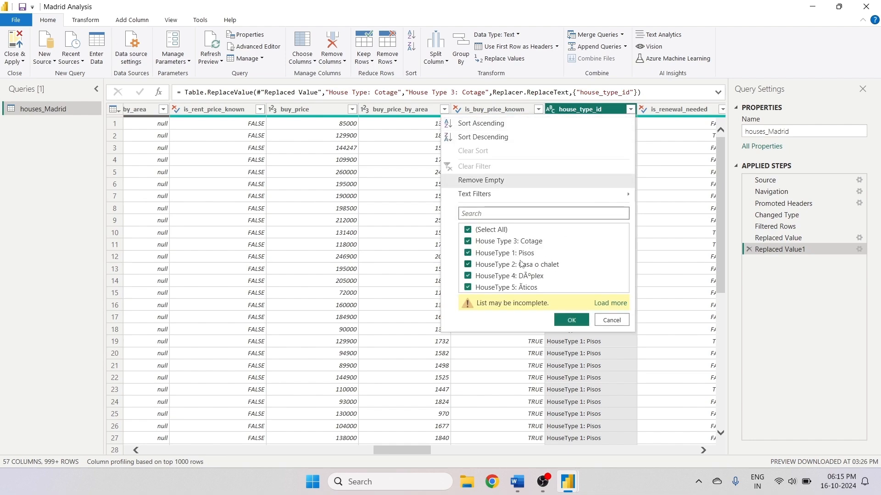
{"action": "left_click", "coordinate": [571, 320]}
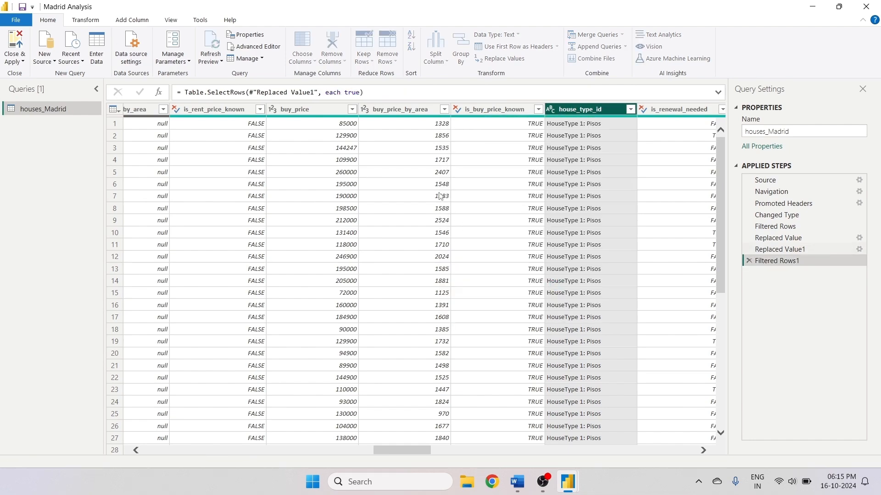
{"action": "left_click_drag", "start_coordinate": [409, 450], "coordinate": [467, 461]}
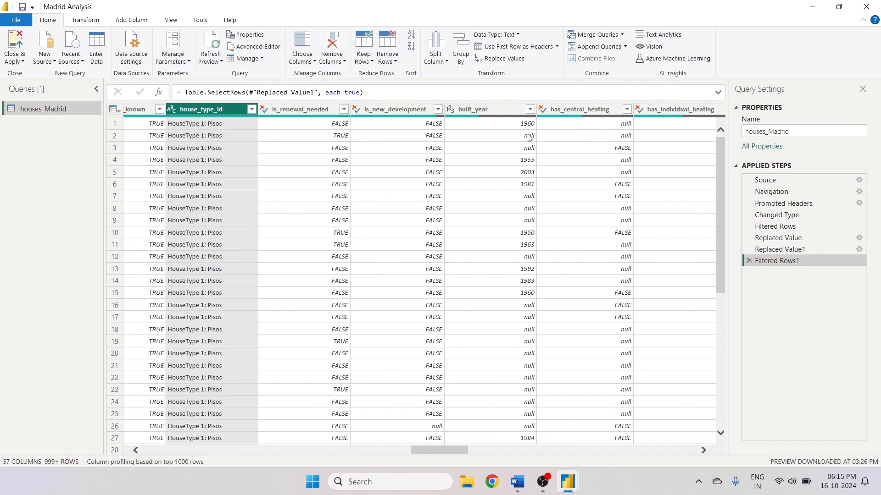
{"action": "left_click", "coordinate": [600, 108]}
{"action": "key", "text": "Right"}
{"action": "key", "text": "Right"}
{"action": "key", "text": "Right"}
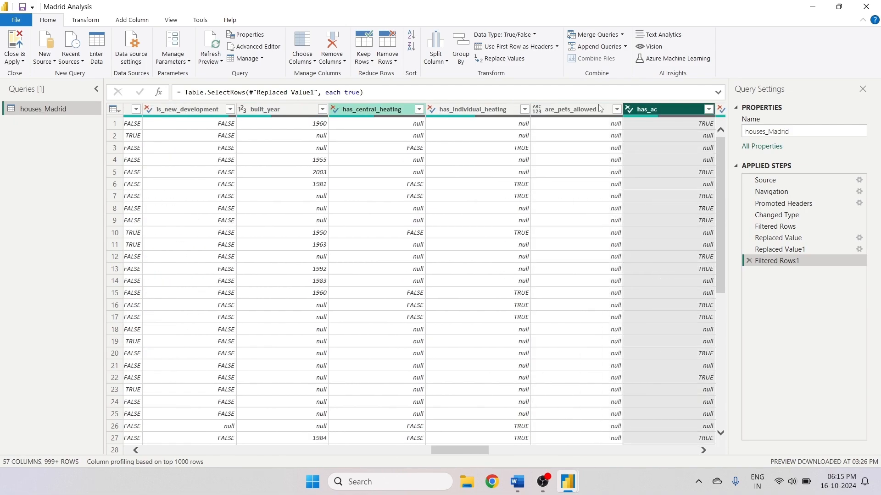
{"action": "key", "text": "Right"}
{"action": "key", "text": "Right"}
{"action": "key", "text": "Right"}
{"action": "key", "text": "Right"}
{"action": "key", "text": "Right"}
{"action": "key", "text": "Right"}
{"action": "key", "text": "Right"}
{"action": "key", "text": "Right"}
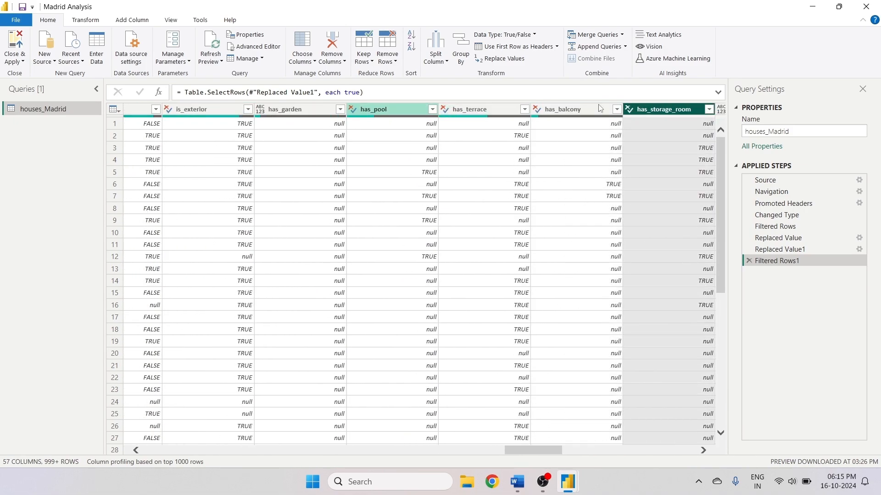
{"action": "key", "text": "Right"}
{"action": "key", "text": "Right"}
{"action": "key", "text": "Right"}
{"action": "key", "text": "Right"}
{"action": "key", "text": "Right"}
{"action": "key", "text": "Right"}
{"action": "key", "text": "Right"}
{"action": "key", "text": "Right"}
{"action": "key", "text": "Right"}
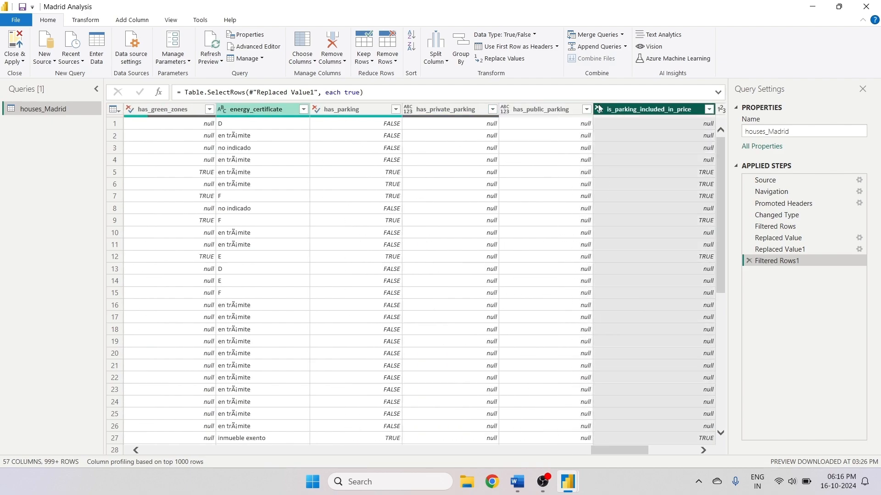
{"action": "key", "text": "Right"}
{"action": "key", "text": "Right"}
{"action": "key", "text": "Right"}
{"action": "key", "text": "Right"}
{"action": "key", "text": "Right"}
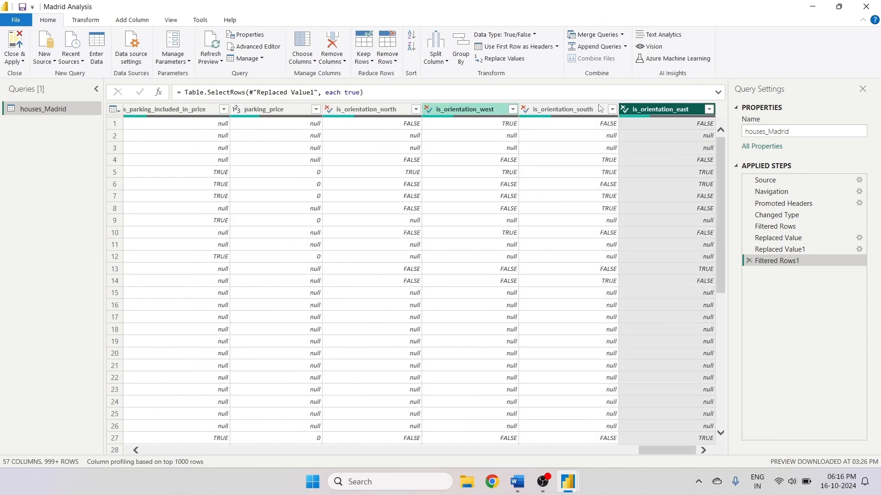
{"action": "key", "text": "Left"}
{"action": "key", "text": "Left"}
{"action": "key", "text": "Left"}
{"action": "key", "text": "Left"}
{"action": "key", "text": "Left"}
{"action": "key", "text": "Left"}
{"action": "key", "text": "Left"}
{"action": "key", "text": "Left"}
{"action": "key", "text": "Left"}
{"action": "key", "text": "Left"}
{"action": "key", "text": "Left"}
{"action": "key", "text": "Left"}
{"action": "key", "text": "Left"}
{"action": "key", "text": "Left"}
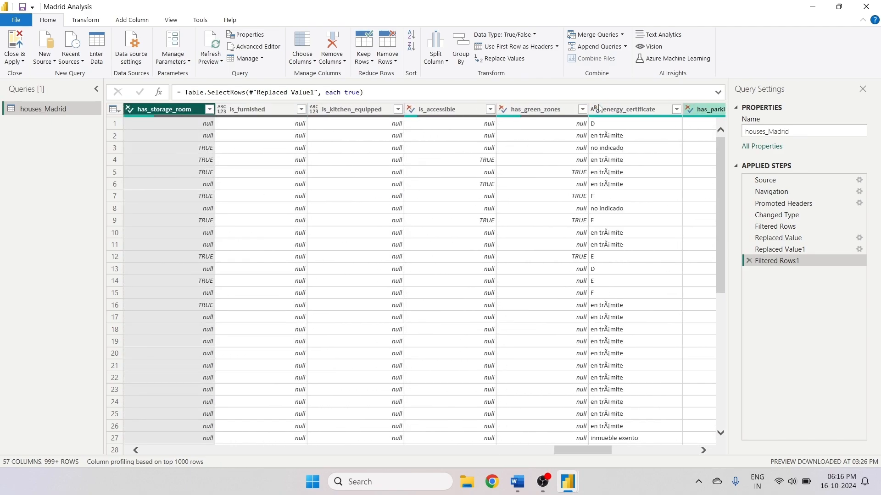
{"action": "key", "text": "Left"}
{"action": "key", "text": "Left"}
{"action": "key", "text": "Left"}
{"action": "key", "text": "Left"}
{"action": "key", "text": "Left"}
{"action": "key", "text": "Left"}
{"action": "key", "text": "Left"}
{"action": "key", "text": "Left"}
{"action": "key", "text": "Left"}
{"action": "key", "text": "Left"}
{"action": "key", "text": "Left"}
{"action": "key", "text": "Left"}
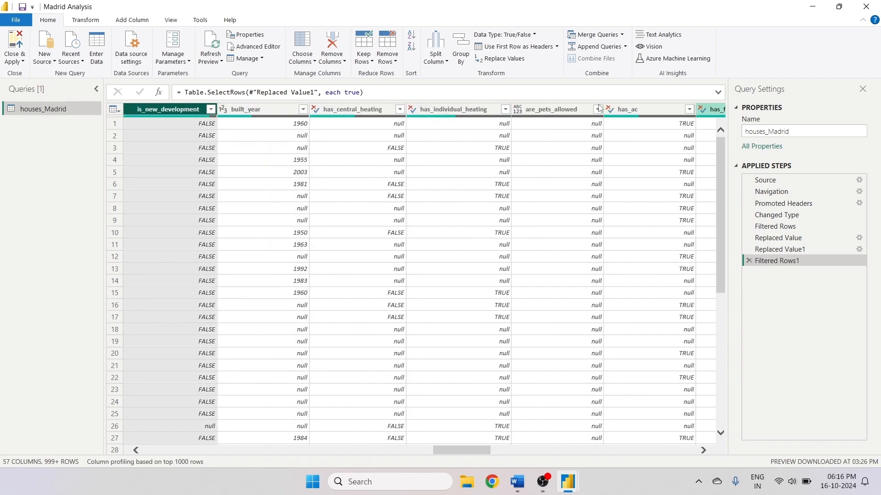
{"action": "key", "text": "Left"}
{"action": "key", "text": "Left"}
{"action": "key", "text": "Left"}
{"action": "key", "text": "Left"}
{"action": "key", "text": "Left"}
{"action": "key", "text": "Left"}
{"action": "key", "text": "Left"}
{"action": "key", "text": "Left"}
{"action": "key", "text": "Left"}
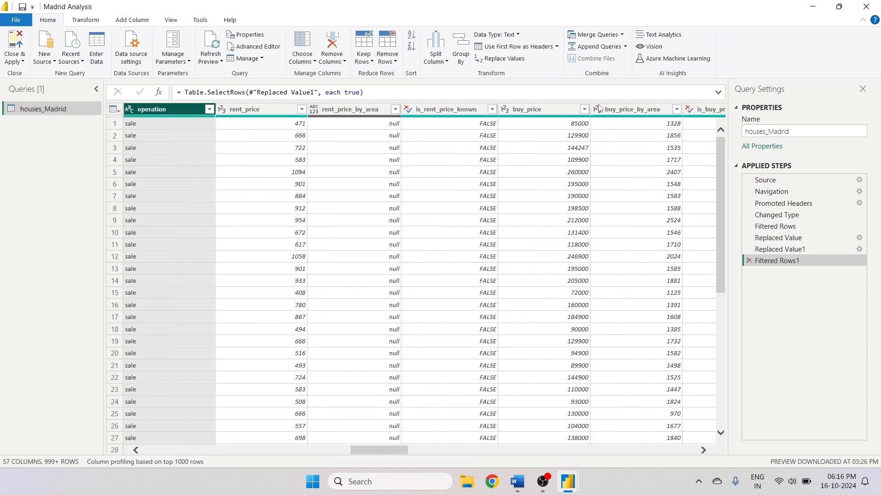
{"action": "key", "text": "Left"}
{"action": "key", "text": "Left"}
{"action": "key", "text": "Left"}
{"action": "key", "text": "Left"}
{"action": "key", "text": "Left"}
{"action": "key", "text": "Left"}
{"action": "key", "text": "Left"}
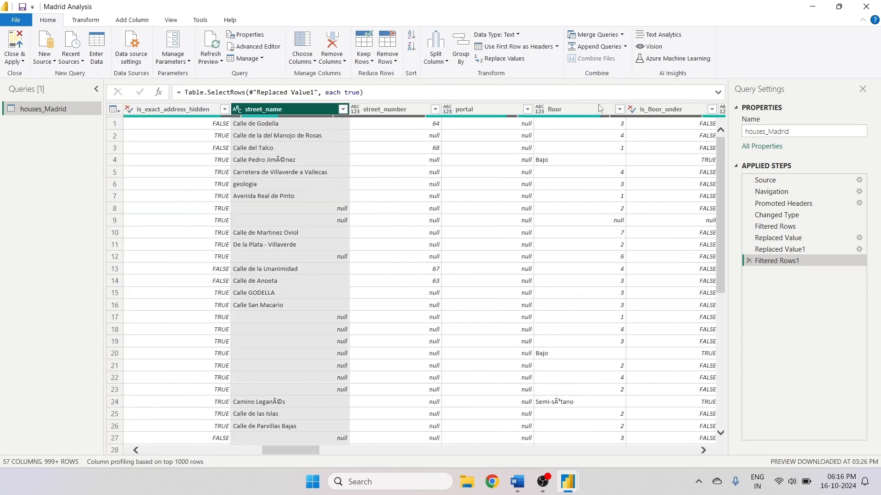
{"action": "key", "text": "Left"}
{"action": "key", "text": "Left"}
{"action": "key", "text": "Left"}
{"action": "key", "text": "Left"}
{"action": "key", "text": "Left"}
{"action": "key", "text": "Left"}
{"action": "key", "text": "Left"}
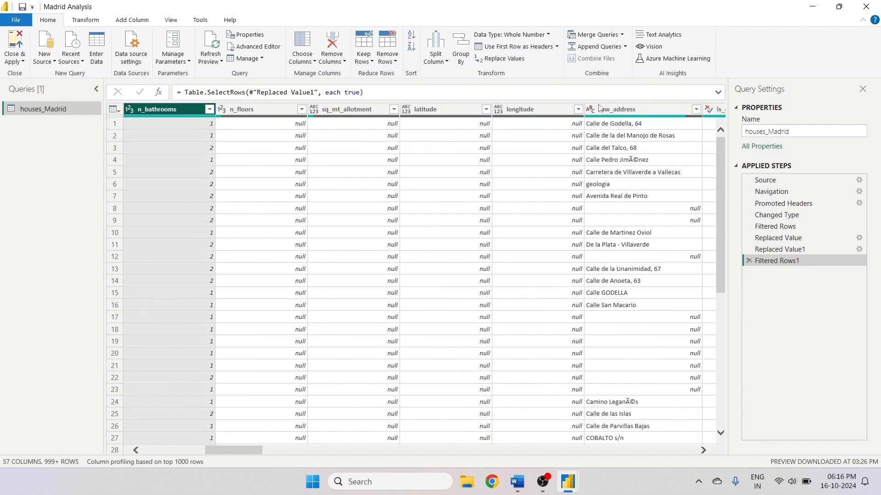
{"action": "key", "text": "Left"}
{"action": "key", "text": "Left"}
{"action": "key", "text": "Left"}
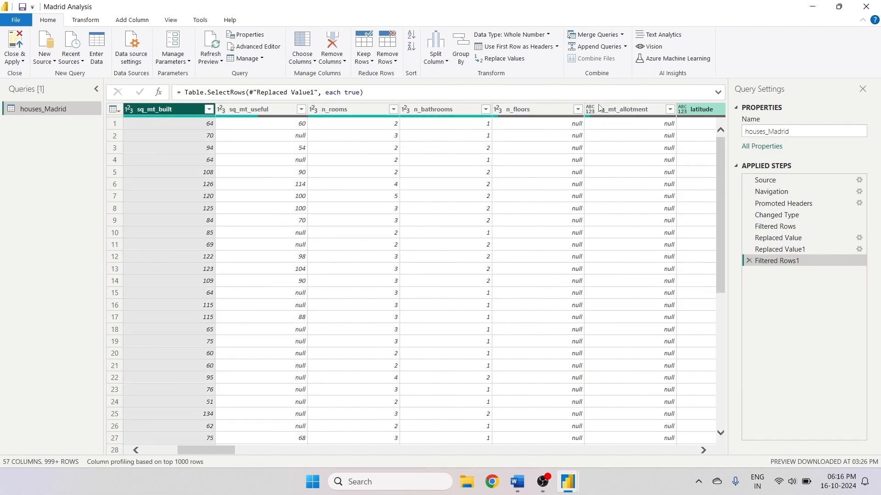
{"action": "left_click", "coordinate": [210, 110]}
{"action": "left_click_drag", "start_coordinate": [203, 254], "coordinate": [203, 440]}
{"action": "left_click", "coordinate": [152, 453]}
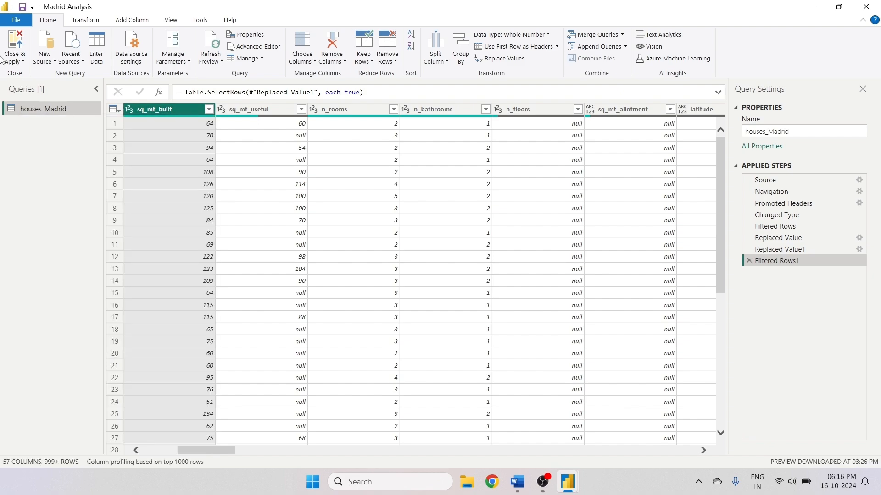
- Close the query editor and apply the changes to the report
{"action": "left_click", "coordinate": [5, 59]}
{"action": "left_click", "coordinate": [41, 73]}
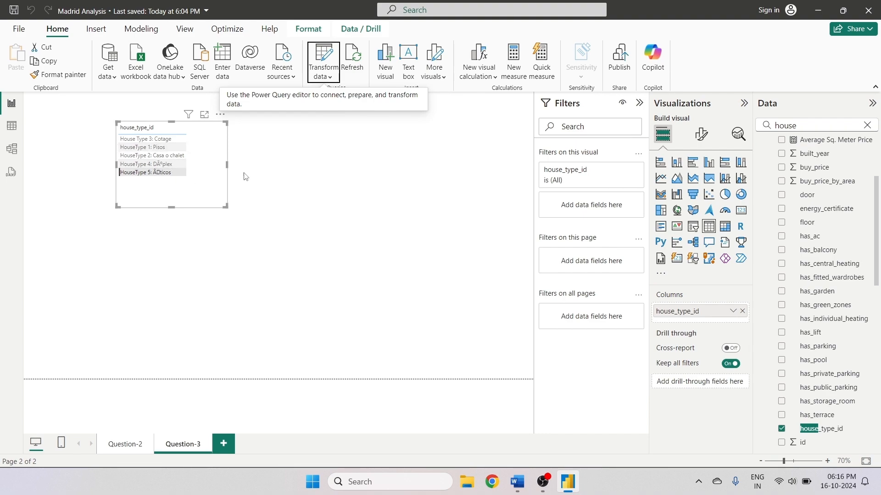
- Delete the house_type_id table visual from the Question-3 page
{"action": "left_click", "coordinate": [220, 114]}
{"action": "left_click", "coordinate": [257, 169]}
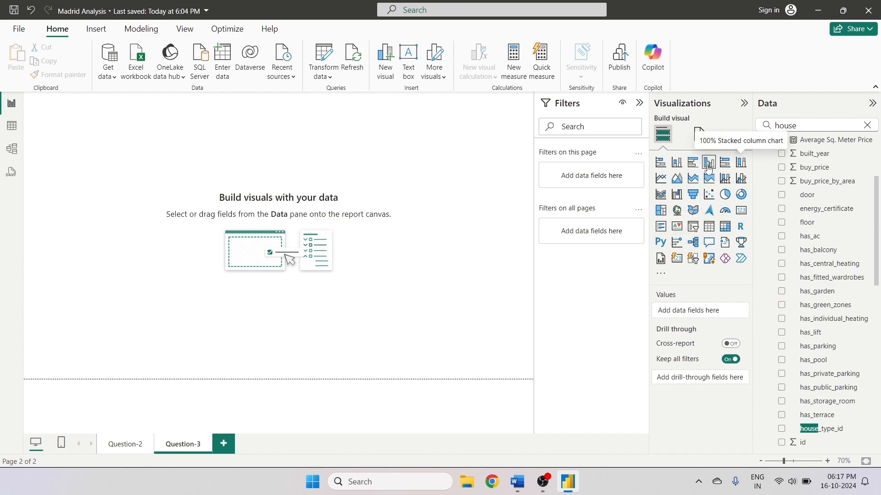
- Create a clustered column chart of Average Sq. Meter Price by house_type_id
{"action": "left_click", "coordinate": [677, 162]}
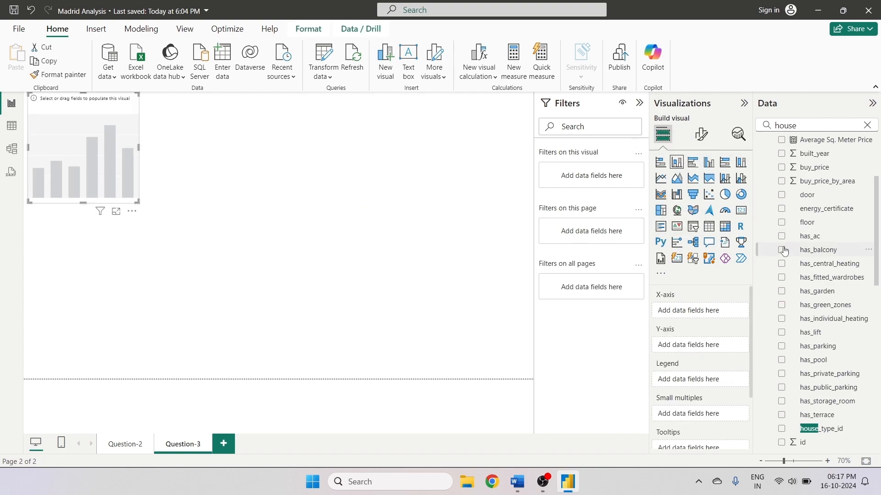
{"action": "left_click", "coordinate": [782, 431]}
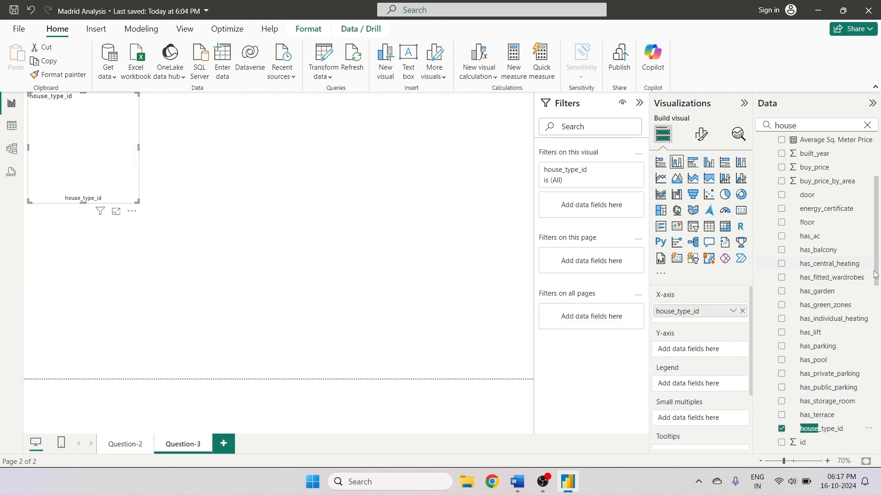
{"action": "scroll", "coordinate": [792, 215], "scroll_direction": "up", "scroll_amount": 3}
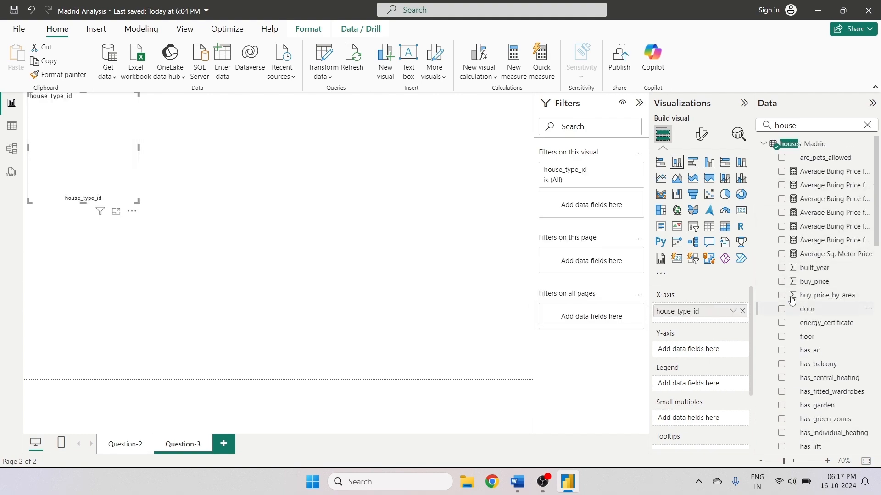
{"action": "left_click", "coordinate": [781, 255]}
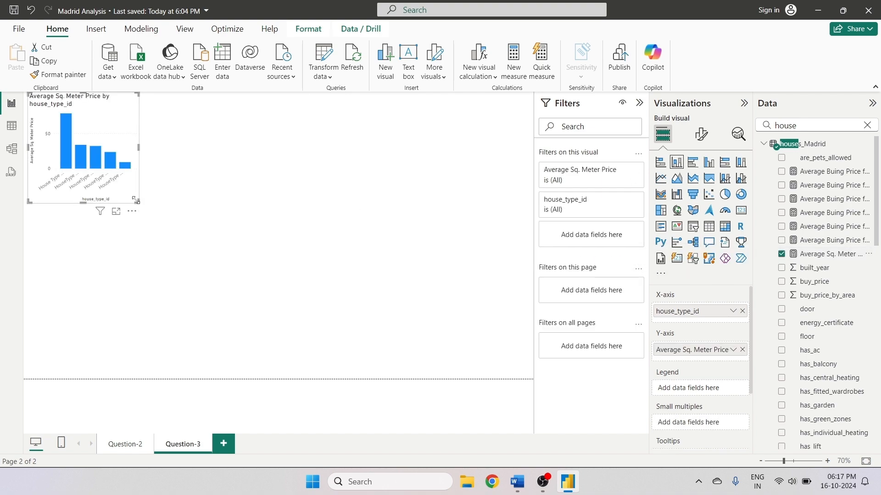
- Enlarge the column chart and move it into the page's upper-left corner
{"action": "left_click_drag", "start_coordinate": [137, 201], "coordinate": [275, 304]}
{"action": "left_click_drag", "start_coordinate": [213, 193], "coordinate": [237, 229]}
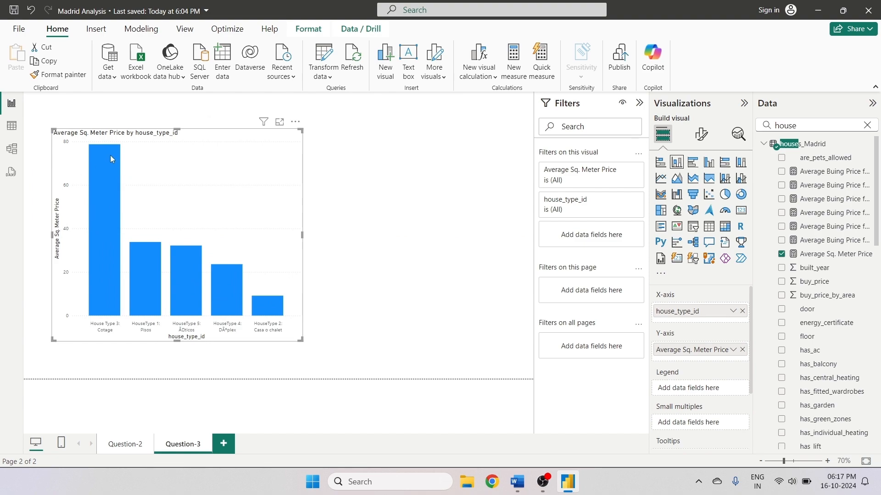
{"action": "mouse_move", "coordinate": [97, 196]}
{"action": "mouse_move", "coordinate": [133, 290]}
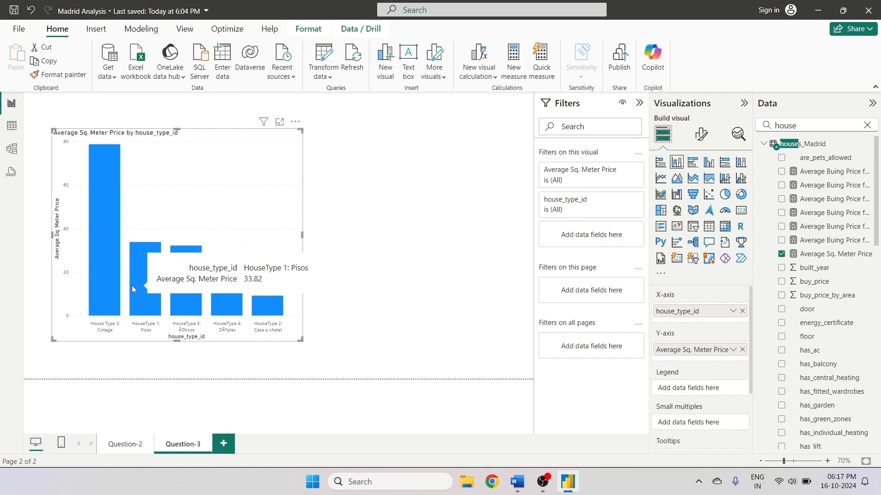
{"action": "left_click", "coordinate": [376, 187]}
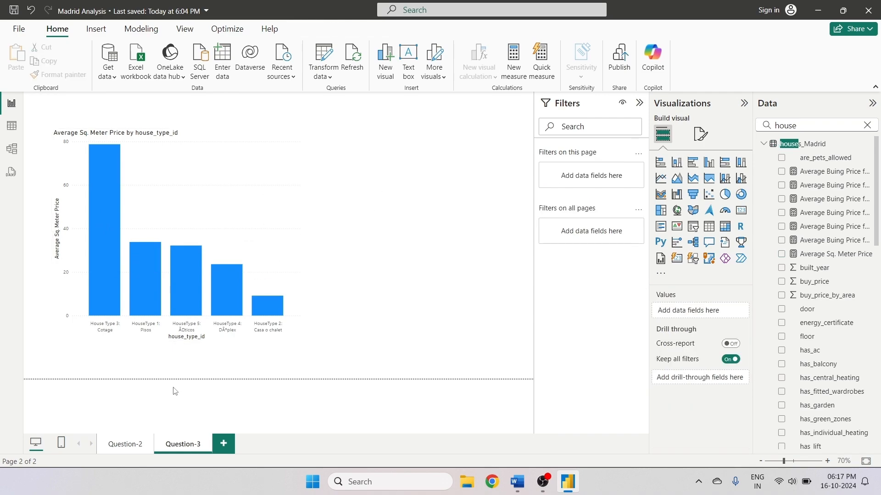
{"action": "left_click_drag", "start_coordinate": [272, 215], "coordinate": [222, 152]}
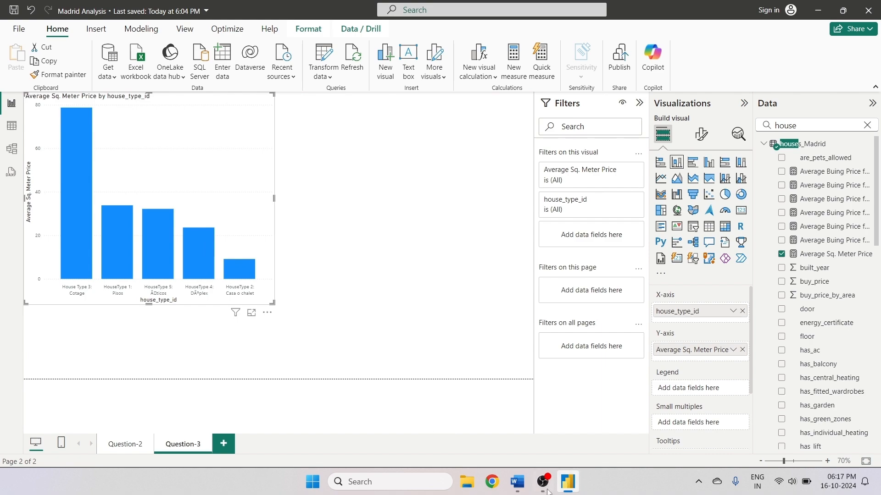
- Switch to the Word assignment document to read the questions, then return to Power BI
{"action": "left_click", "coordinate": [517, 481]}
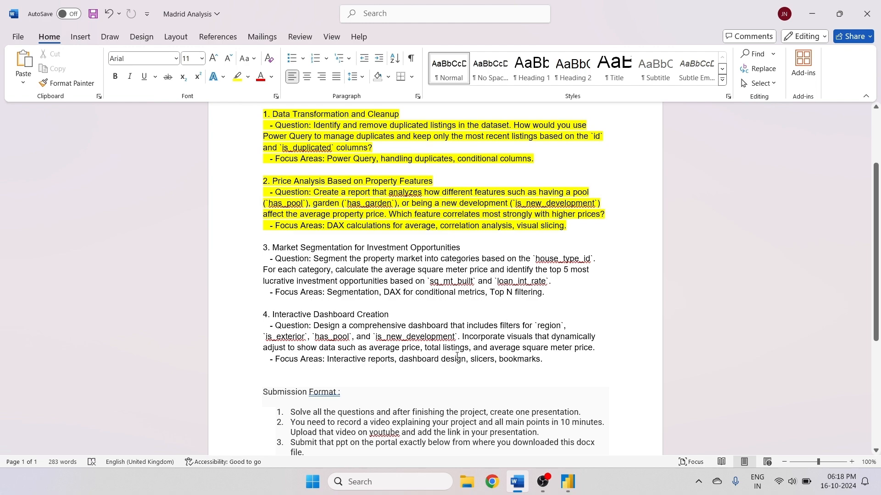
{"action": "left_click", "coordinate": [568, 482]}
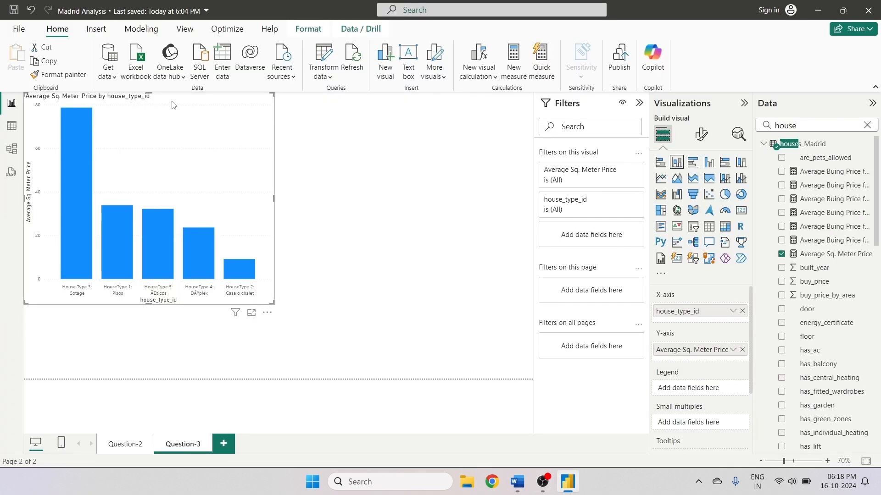
- Convert the Average Sq. Meter Price by house_type_id column chart into a pie chart
{"action": "left_click", "coordinate": [406, 152]}
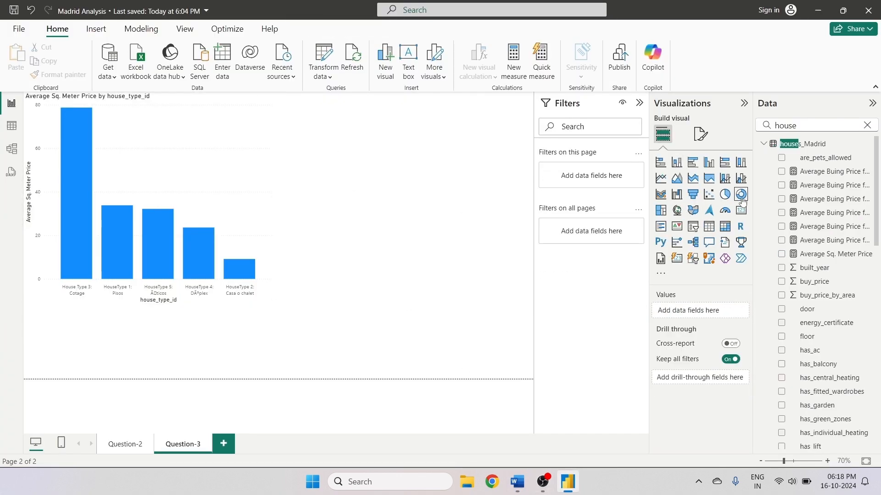
{"action": "left_click", "coordinate": [246, 180]}
{"action": "left_click", "coordinate": [725, 194]}
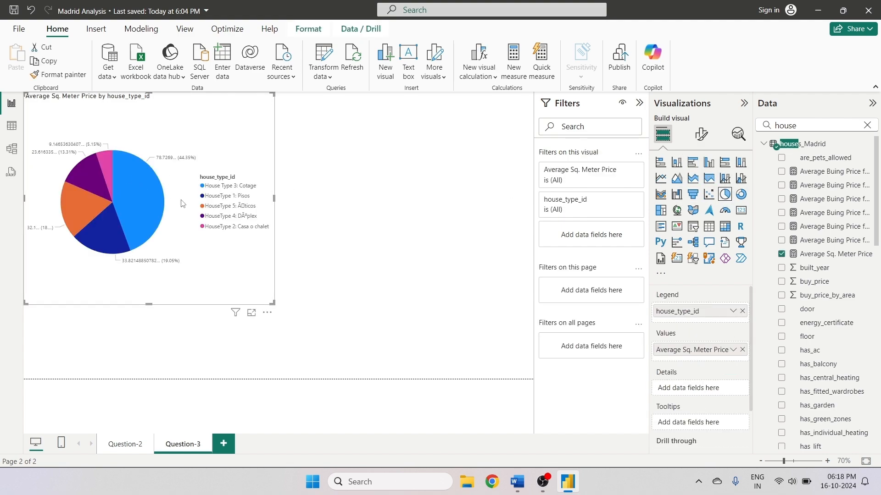
- Open the pie chart's legend formatting options and turn off the legend title
{"action": "left_click", "coordinate": [698, 142]}
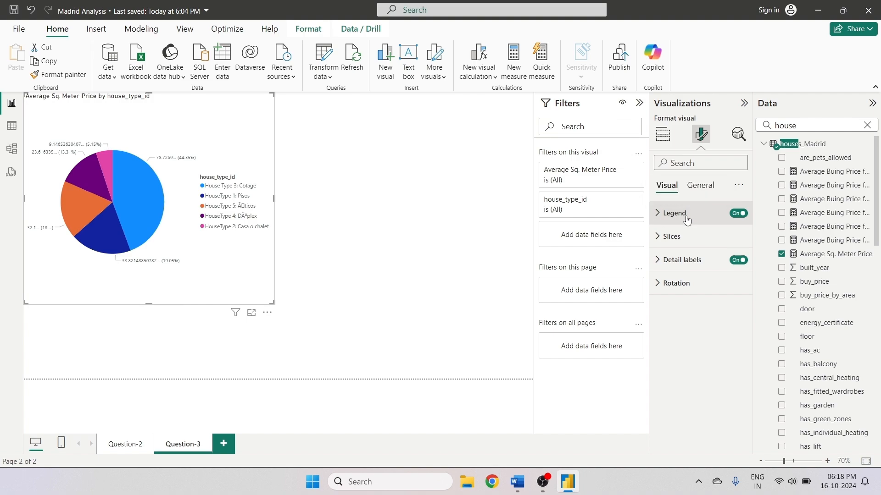
{"action": "left_click", "coordinate": [655, 217]}
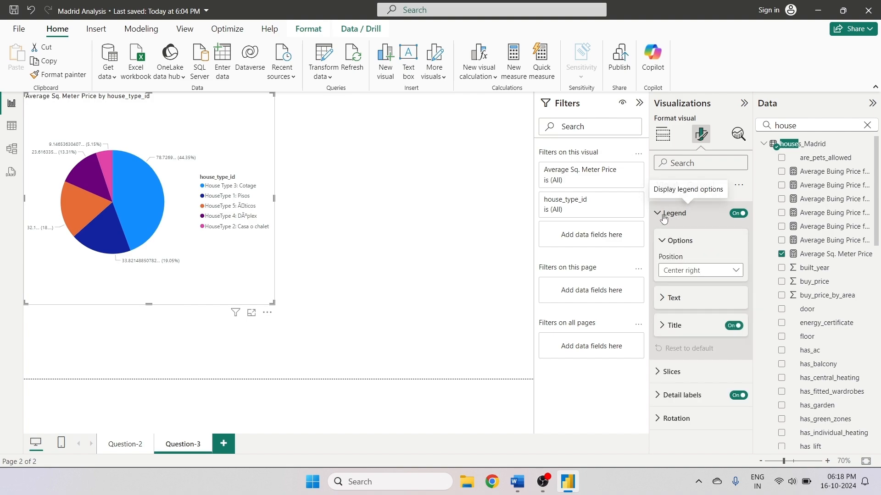
{"action": "left_click", "coordinate": [715, 275]}
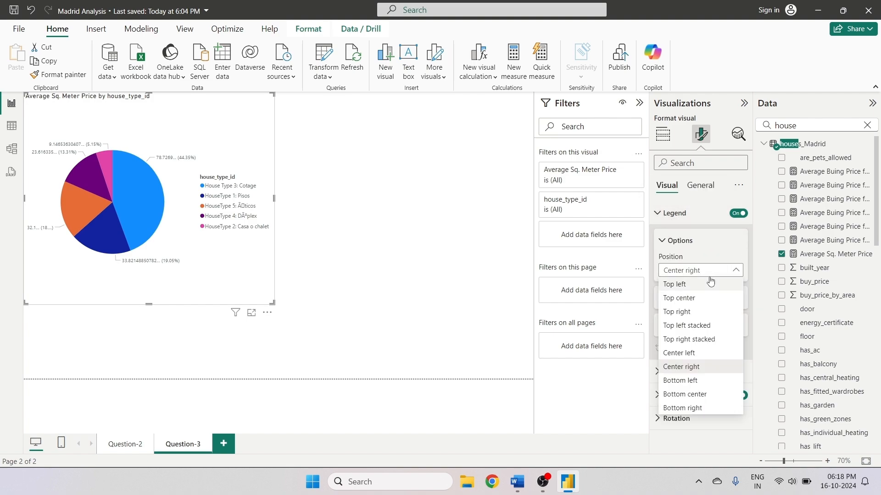
{"action": "left_click", "coordinate": [706, 274]}
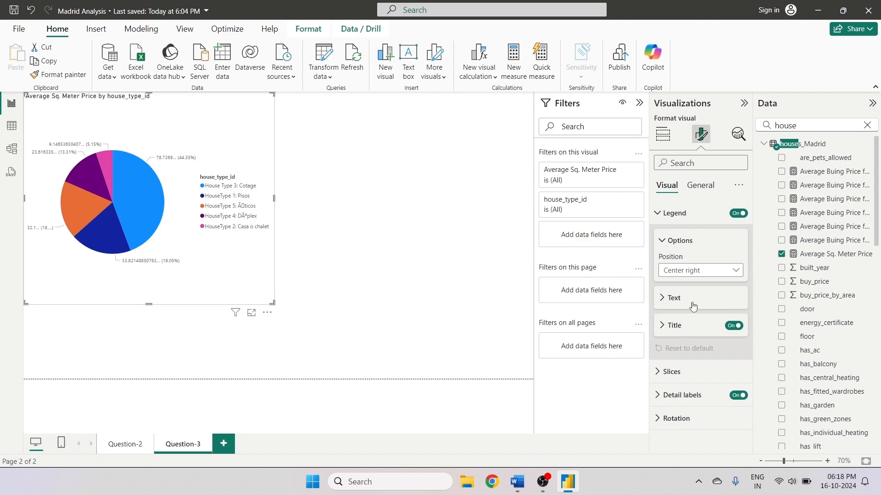
{"action": "left_click", "coordinate": [733, 327]}
- Set the House Type 3: Cotage slice color to a custom light green
{"action": "left_click", "coordinate": [657, 372]}
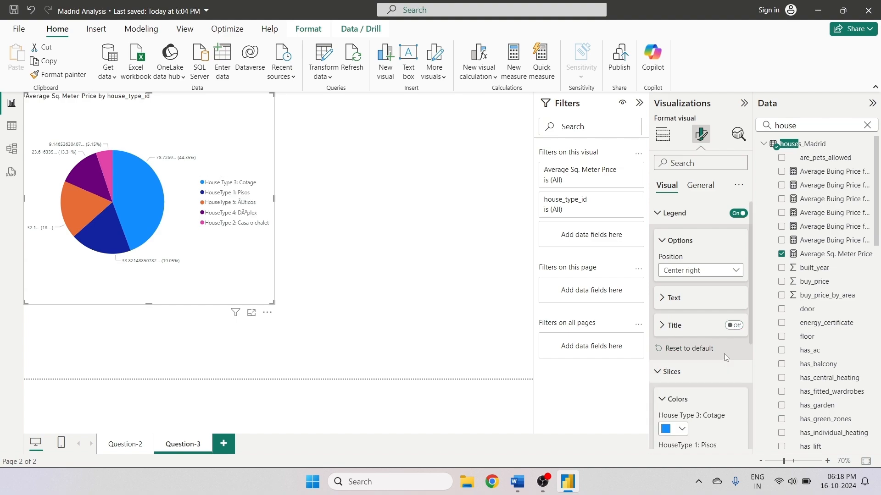
{"action": "scroll", "coordinate": [688, 342], "scroll_direction": "down", "scroll_amount": 3}
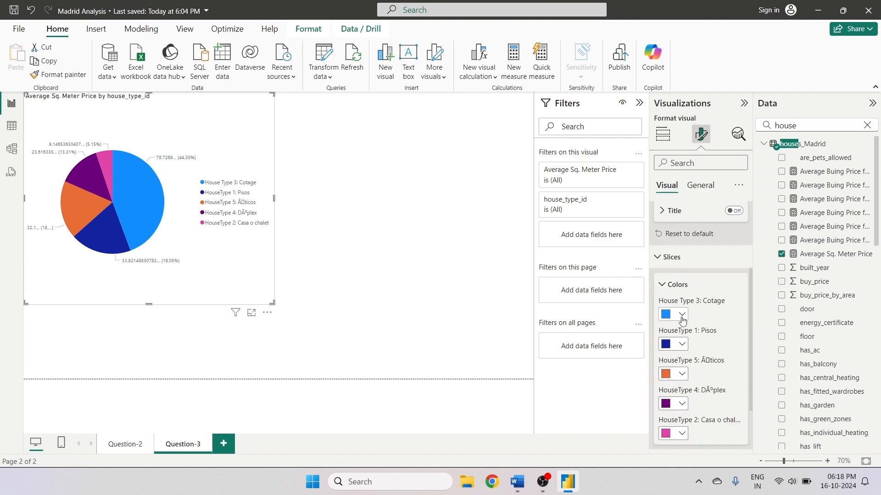
{"action": "left_click", "coordinate": [682, 315]}
{"action": "left_click", "coordinate": [688, 289]}
{"action": "left_click", "coordinate": [711, 251]}
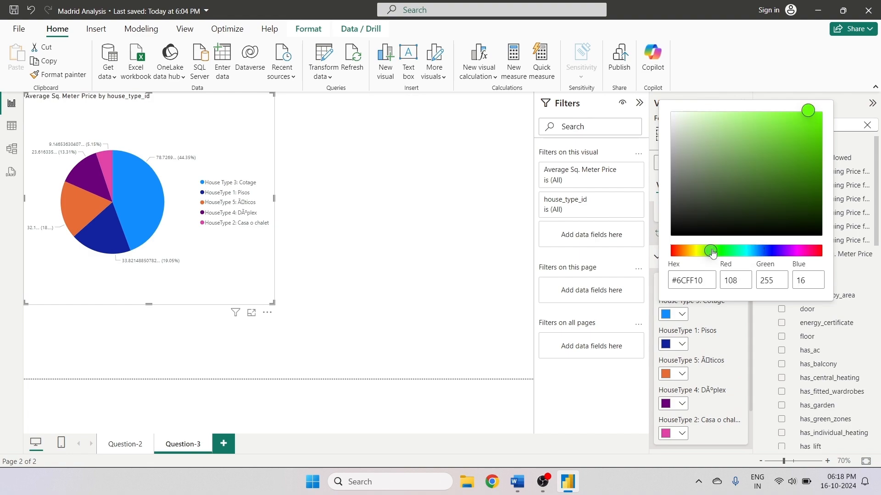
{"action": "left_click", "coordinate": [758, 123]}
{"action": "left_click", "coordinate": [719, 351]}
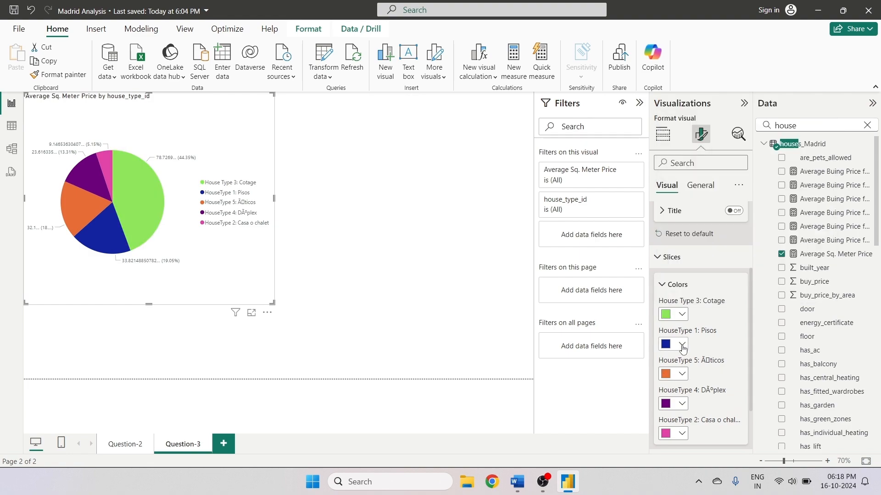
- Recolor the Pisos, Áticos and Dúplex slices to light orange, lavender and light yellow theme colors
{"action": "left_click", "coordinate": [682, 345]}
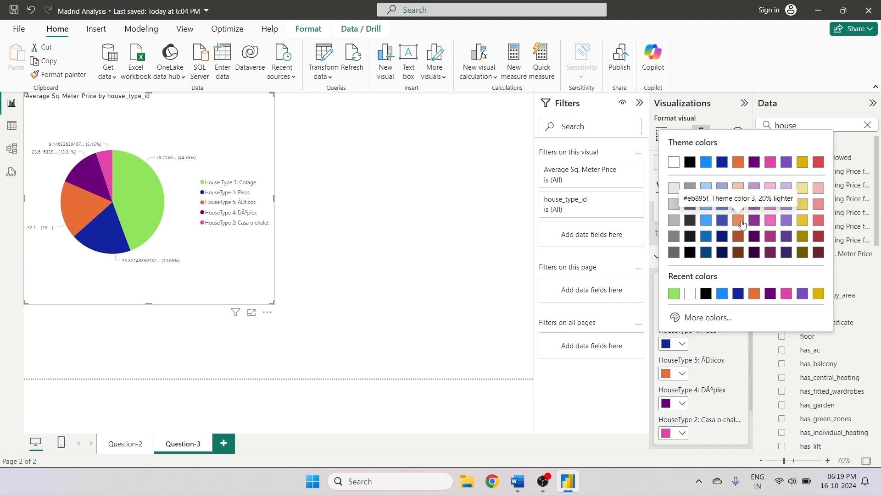
{"action": "left_click", "coordinate": [743, 224]}
{"action": "left_click", "coordinate": [682, 373]}
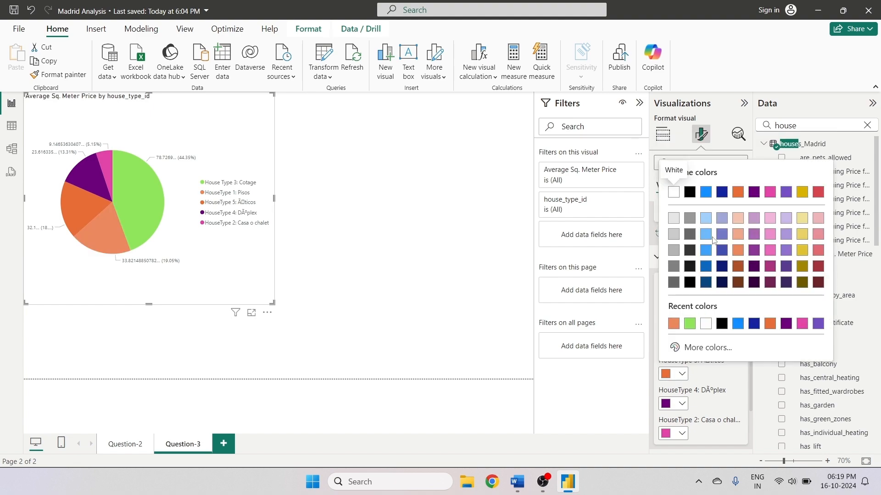
{"action": "left_click", "coordinate": [724, 222]}
{"action": "left_click", "coordinate": [682, 403]}
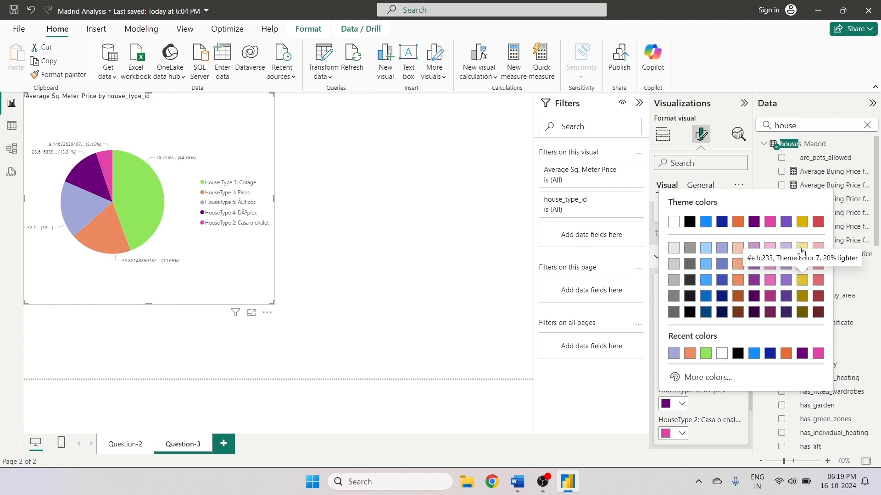
{"action": "left_click", "coordinate": [801, 266]}
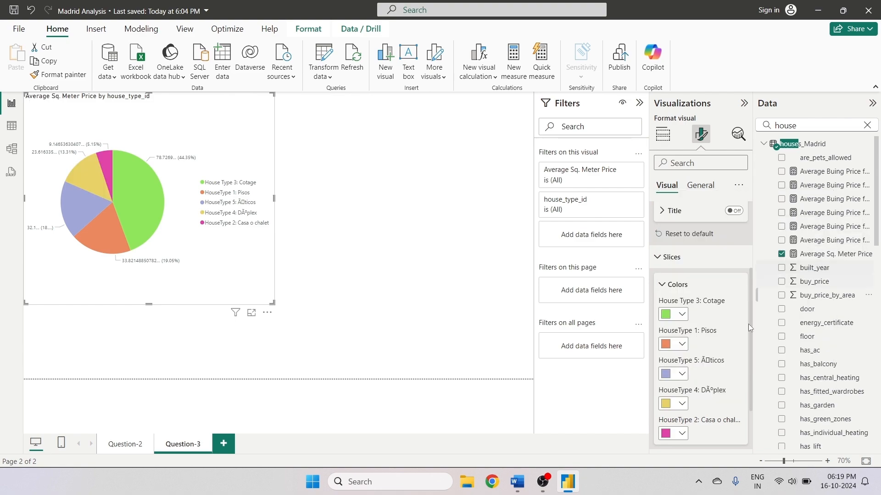
- Set the Casa o chalet slice color to a custom cyan
{"action": "left_click", "coordinate": [686, 430]}
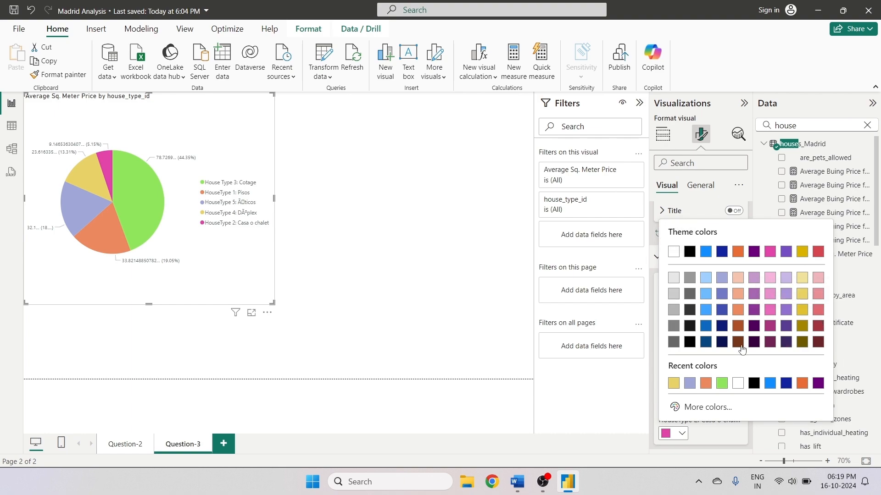
{"action": "left_click", "coordinate": [701, 405]}
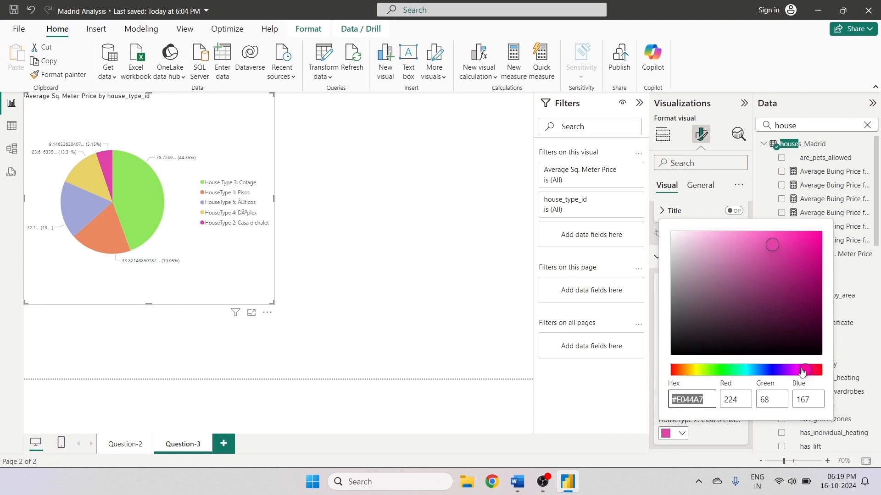
{"action": "left_click_drag", "start_coordinate": [803, 370], "coordinate": [674, 370]}
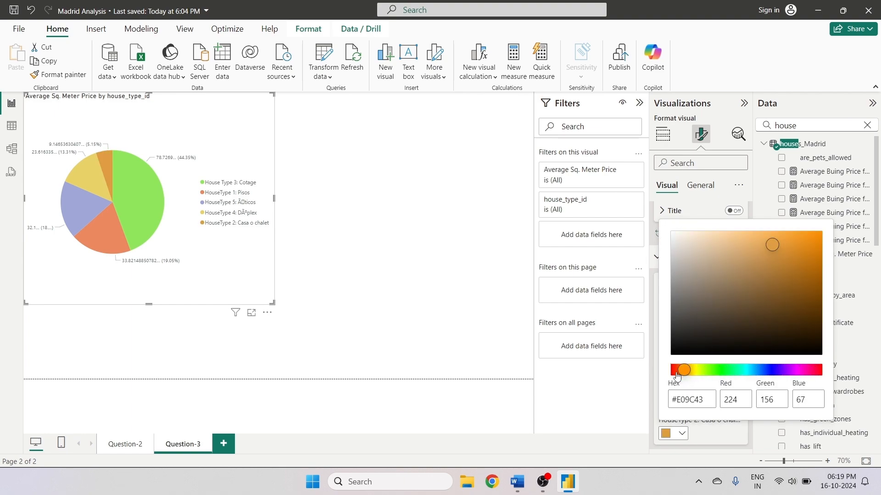
{"action": "left_click", "coordinate": [774, 234]}
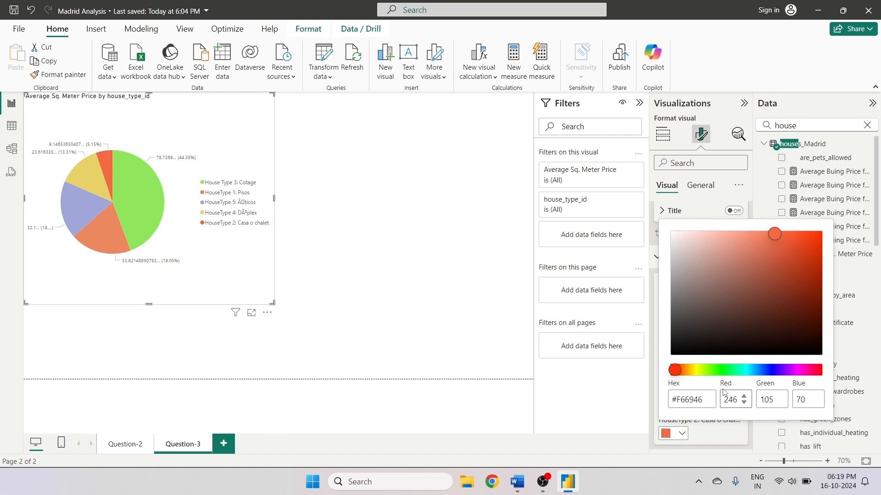
{"action": "left_click", "coordinate": [747, 370]}
{"action": "left_click", "coordinate": [764, 250]}
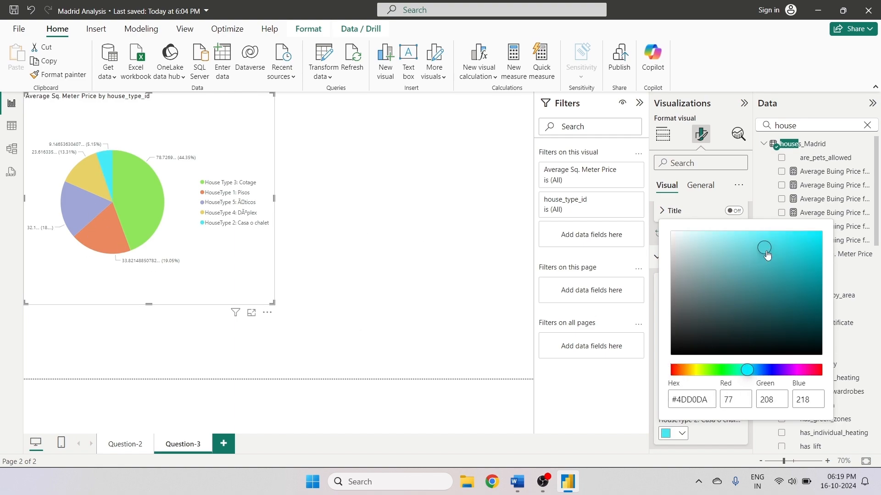
{"action": "left_click", "coordinate": [796, 245]}
{"action": "key", "text": "Escape"}
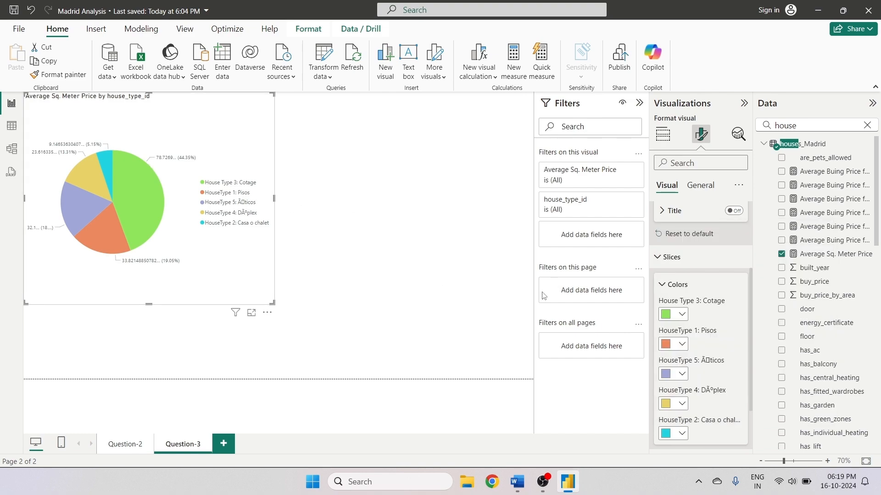
- Show the pie's Average Sq. Meter Price values as Percent of grand total
{"action": "left_click", "coordinate": [661, 146]}
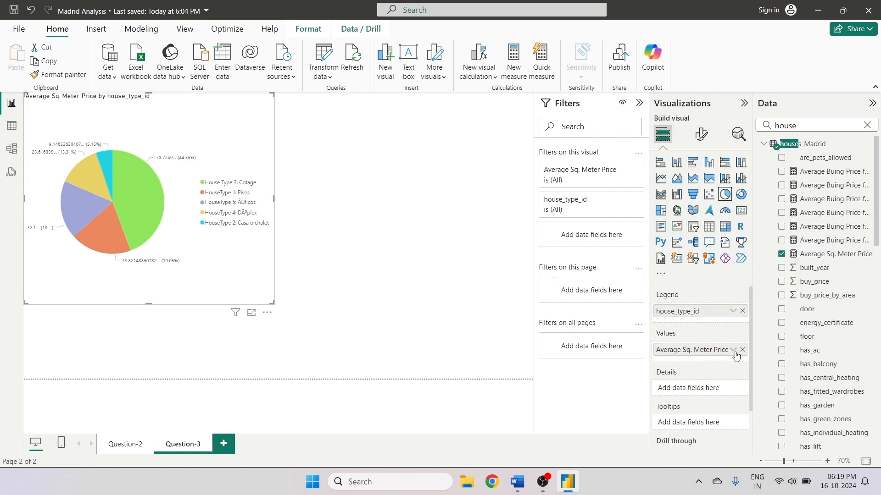
{"action": "left_click", "coordinate": [732, 349]}
{"action": "mouse_move", "coordinate": [780, 393]}
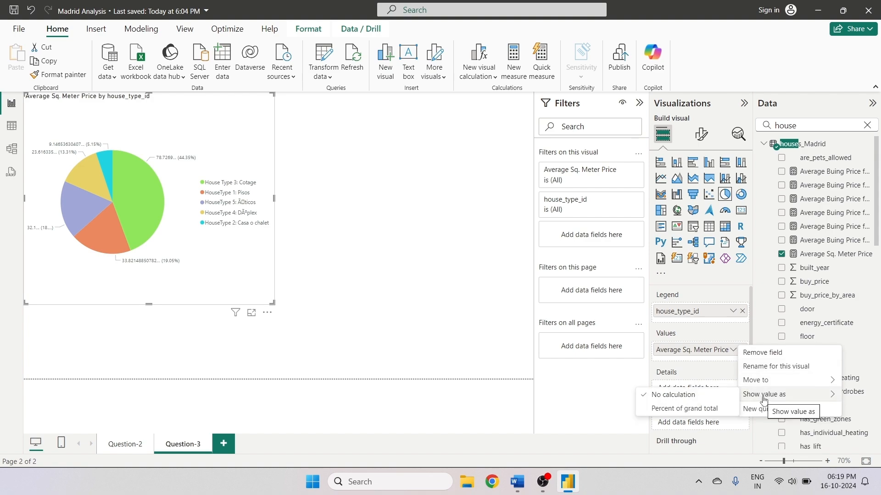
{"action": "left_click", "coordinate": [683, 409]}
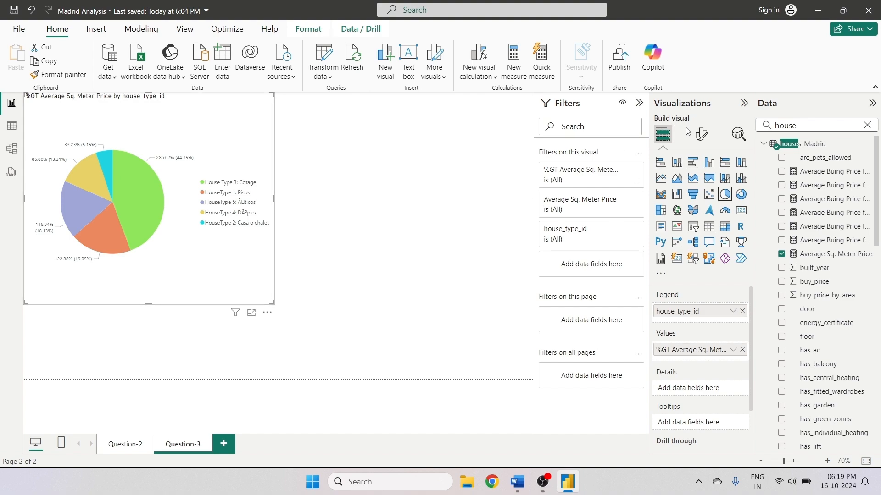
- Set the pie's detail label contents to Percent of total
{"action": "left_click", "coordinate": [701, 134]}
{"action": "left_click", "coordinate": [738, 261]}
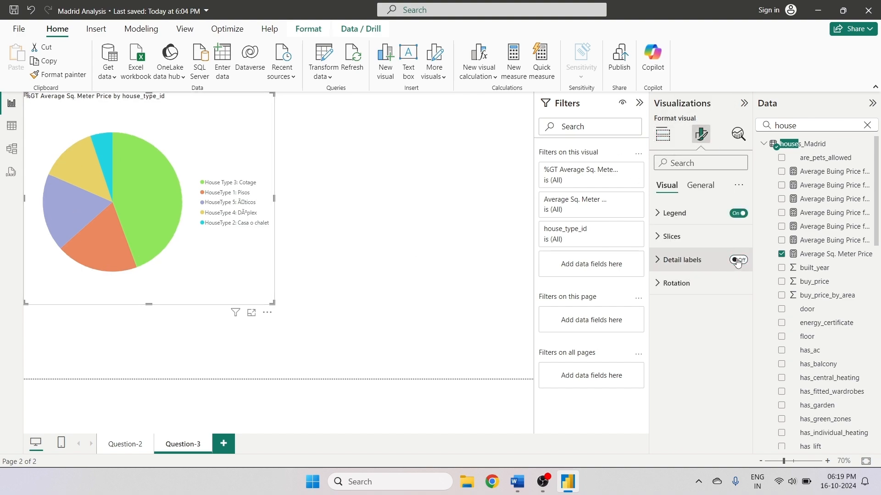
{"action": "left_click", "coordinate": [737, 260]}
{"action": "left_click", "coordinate": [661, 260]}
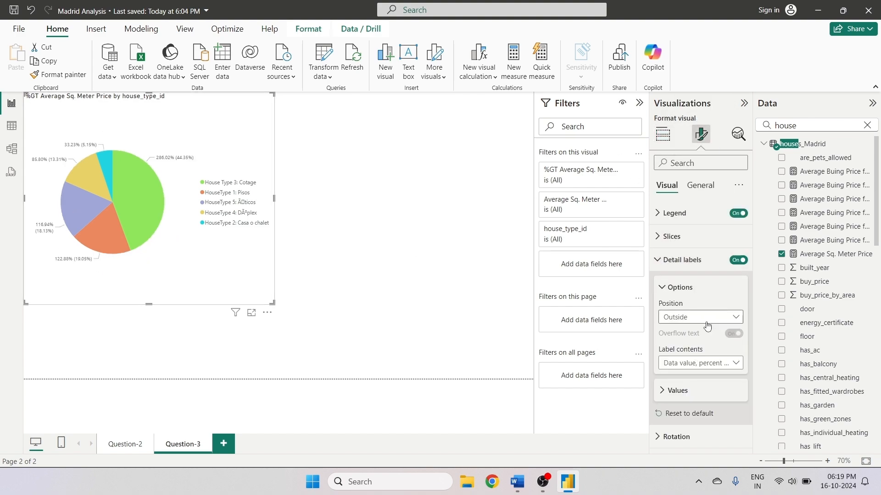
{"action": "left_click", "coordinate": [693, 367]}
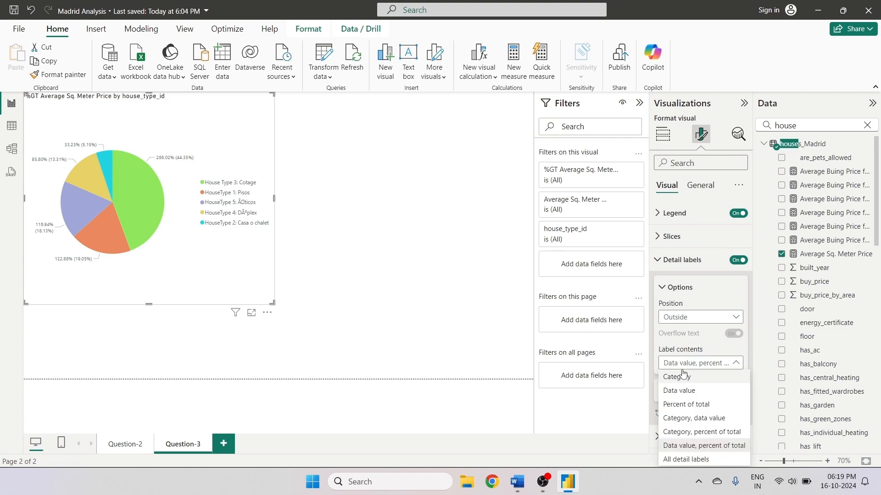
{"action": "left_click", "coordinate": [692, 405]}
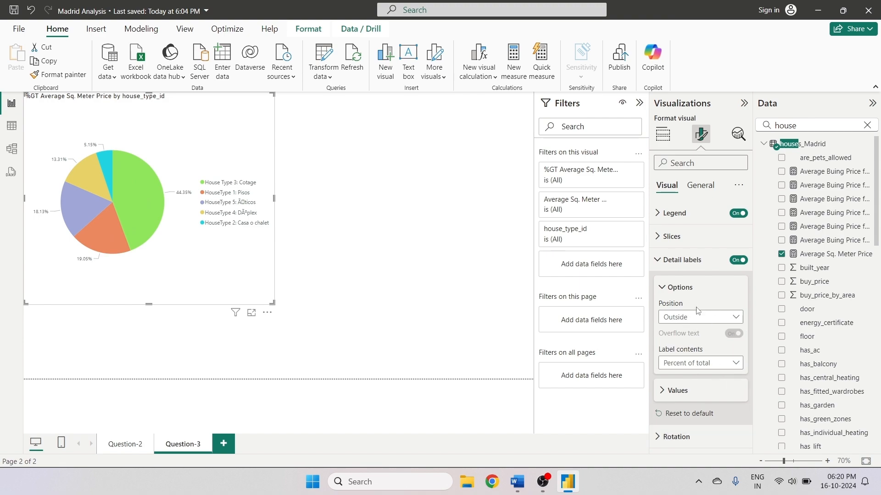
- Set the detail label values font to Segoe UI Bold
{"action": "left_click", "coordinate": [658, 260]}
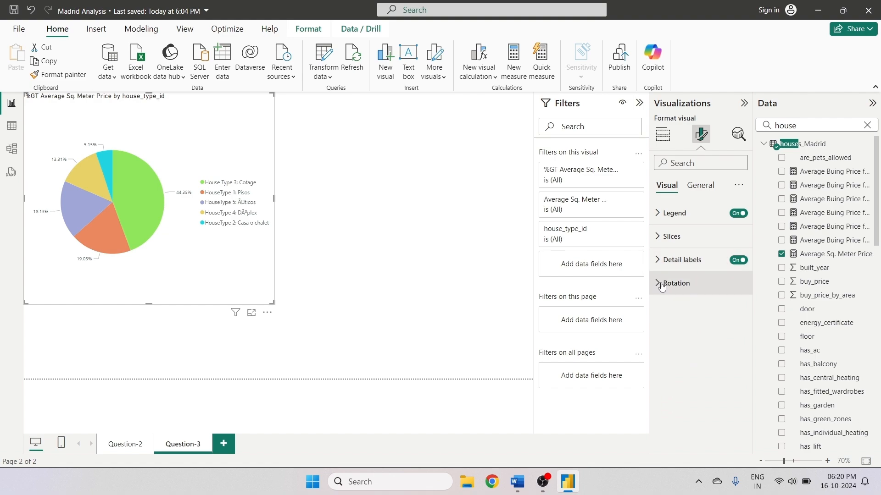
{"action": "left_click", "coordinate": [672, 260]}
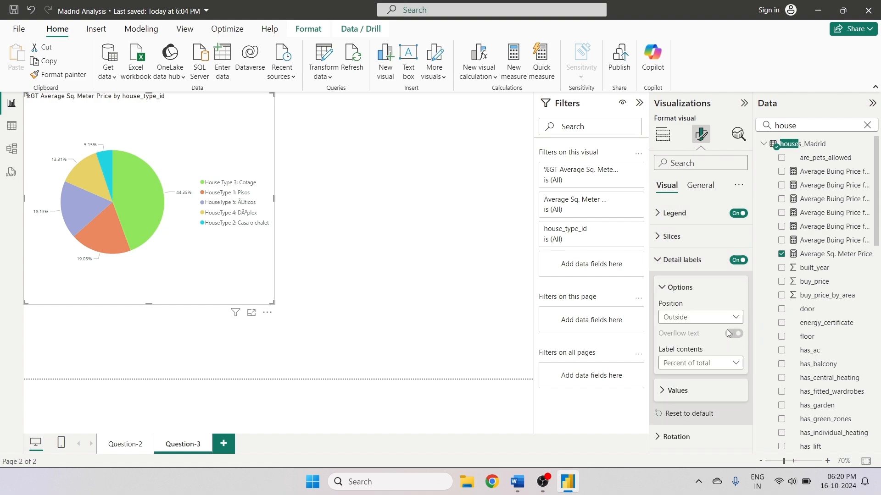
{"action": "left_click", "coordinate": [667, 390]}
{"action": "left_click_drag", "start_coordinate": [750, 344], "coordinate": [749, 408]}
{"action": "left_click", "coordinate": [665, 332]}
{"action": "left_click", "coordinate": [701, 320]}
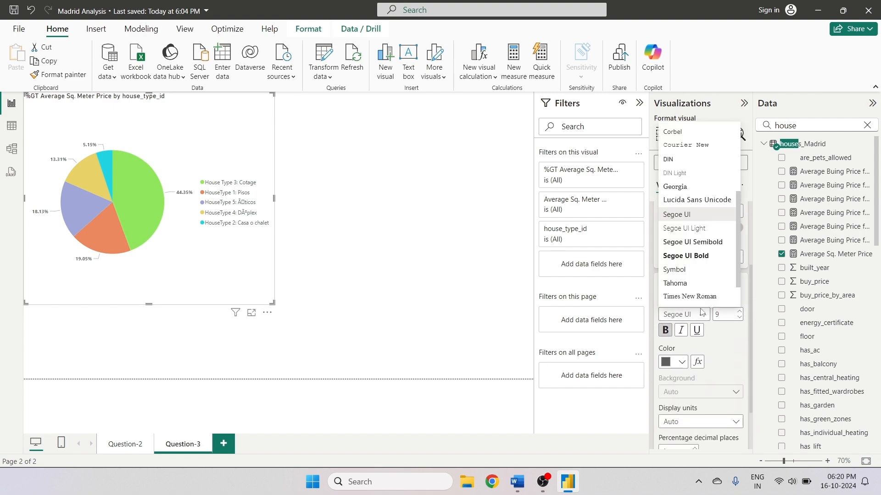
{"action": "left_click", "coordinate": [695, 243]}
{"action": "left_click", "coordinate": [702, 317]}
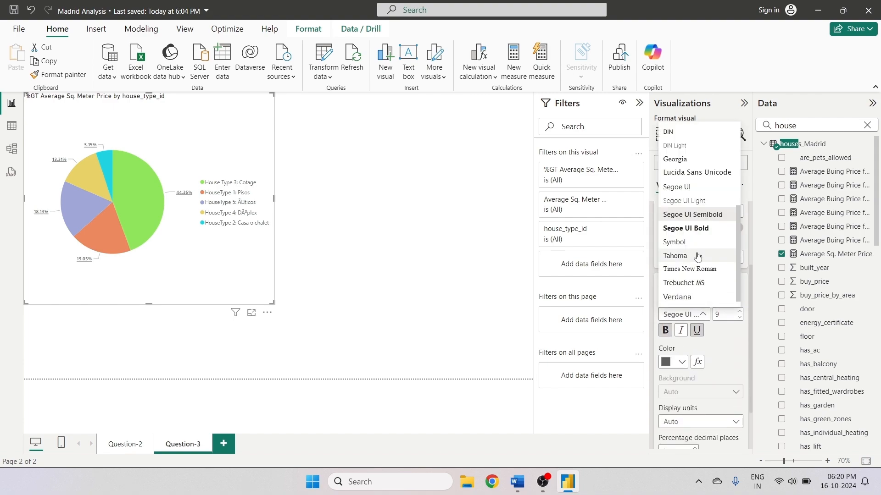
{"action": "left_click", "coordinate": [690, 228]}
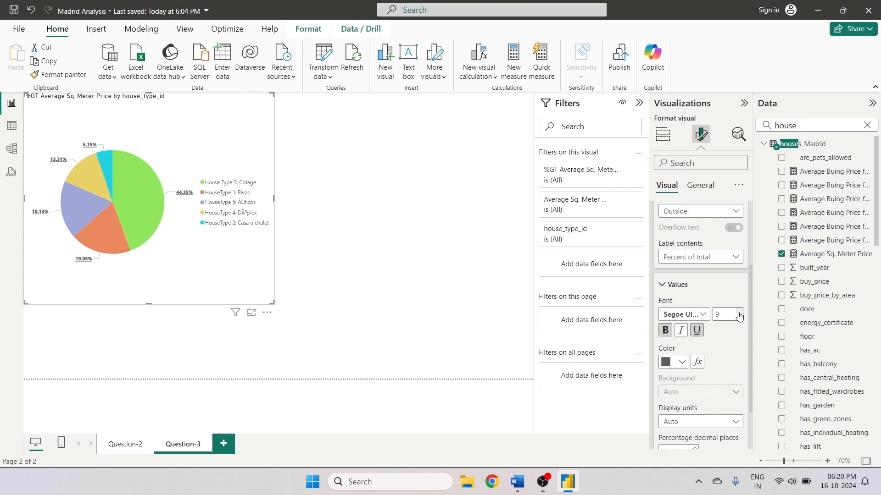
{"action": "left_click", "coordinate": [697, 331]}
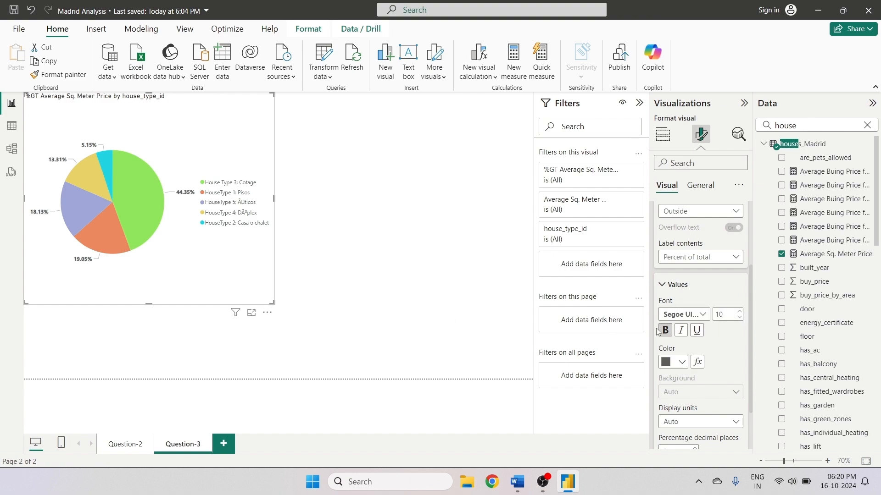
- Set the detail label values color to black
{"action": "left_click", "coordinate": [674, 362]}
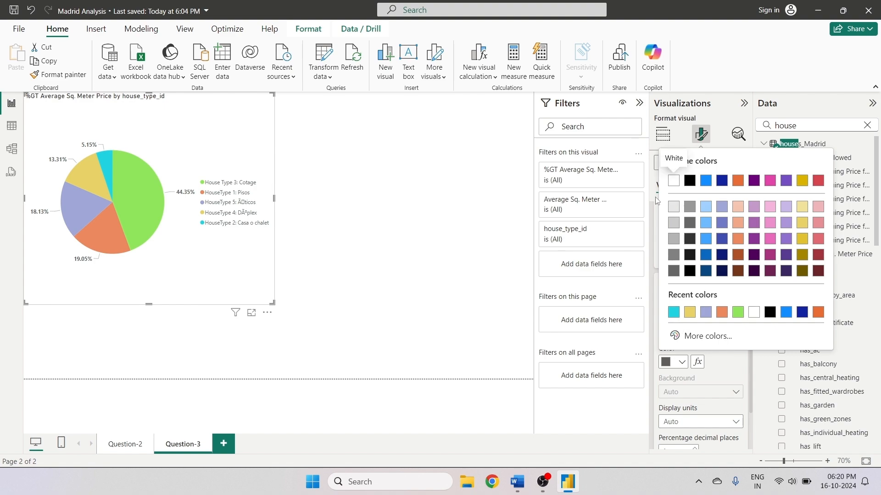
{"action": "left_click", "coordinate": [689, 183]}
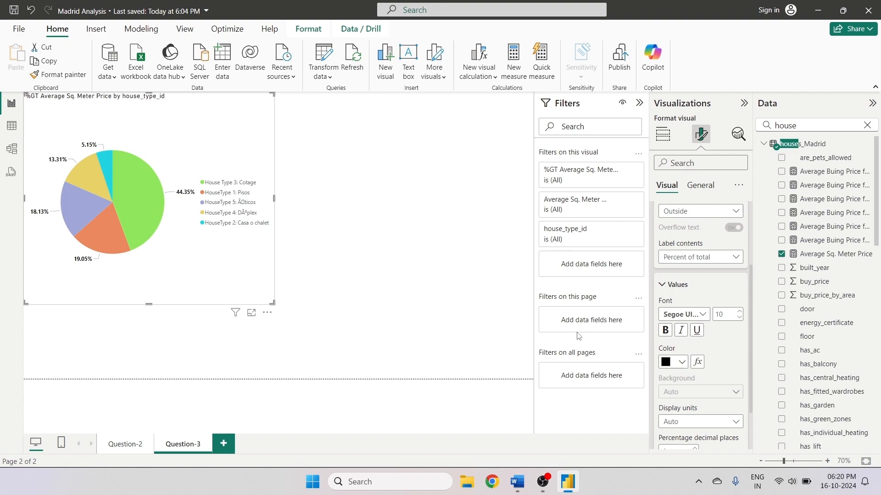
{"action": "scroll", "coordinate": [723, 379], "scroll_direction": "down", "scroll_amount": 2}
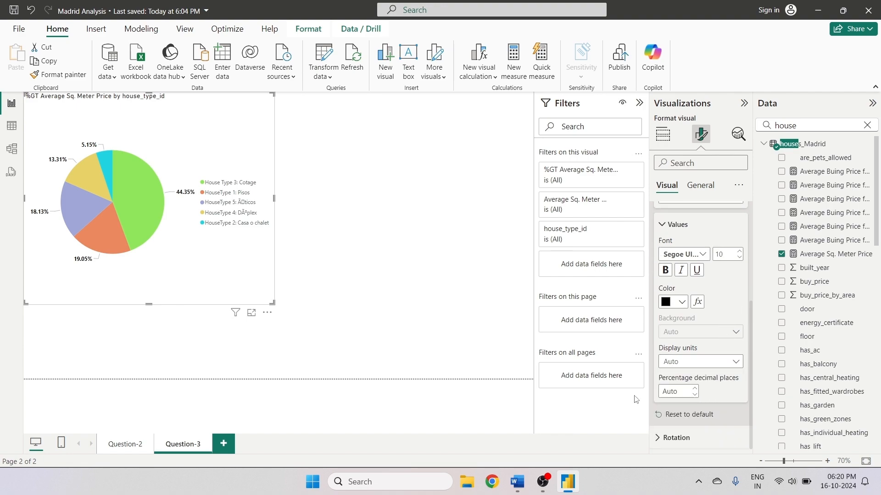
- Try different pie rotation angles, returning the rotation to 0°
{"action": "left_click", "coordinate": [674, 437]}
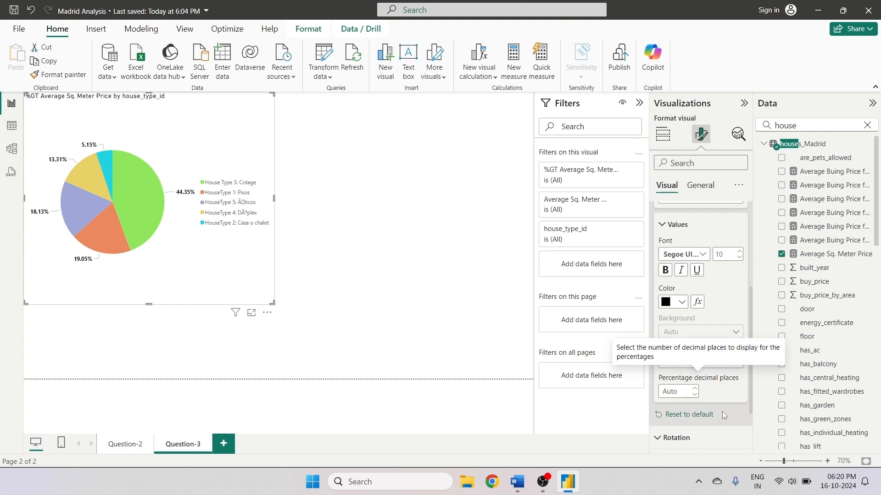
{"action": "scroll", "coordinate": [749, 352], "scroll_direction": "down", "scroll_amount": 2}
{"action": "mouse_move", "coordinate": [708, 418]}
{"action": "left_mouse_down"}
{"action": "mouse_move", "coordinate": [722, 415]}
{"action": "mouse_move", "coordinate": [708, 415]}
{"action": "left_mouse_up"}
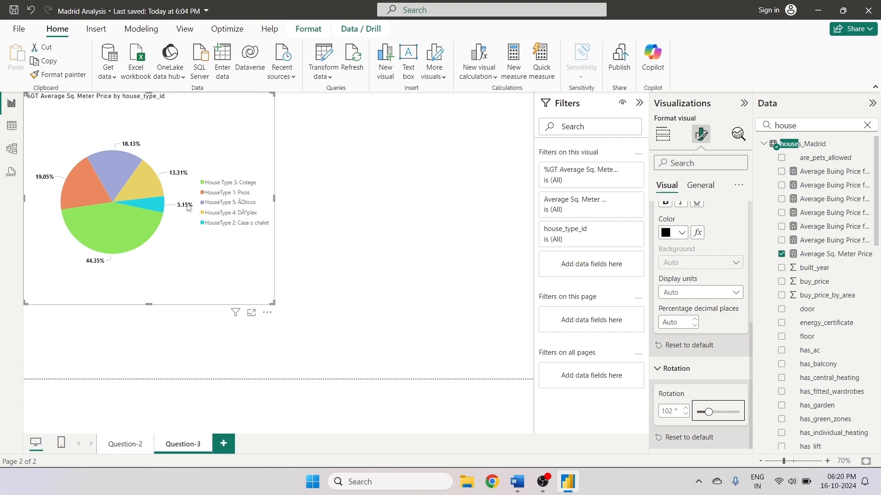
{"action": "mouse_move", "coordinate": [708, 412]}
{"action": "left_mouse_down"}
{"action": "mouse_move", "coordinate": [725, 412]}
{"action": "mouse_move", "coordinate": [714, 412]}
{"action": "left_mouse_up"}
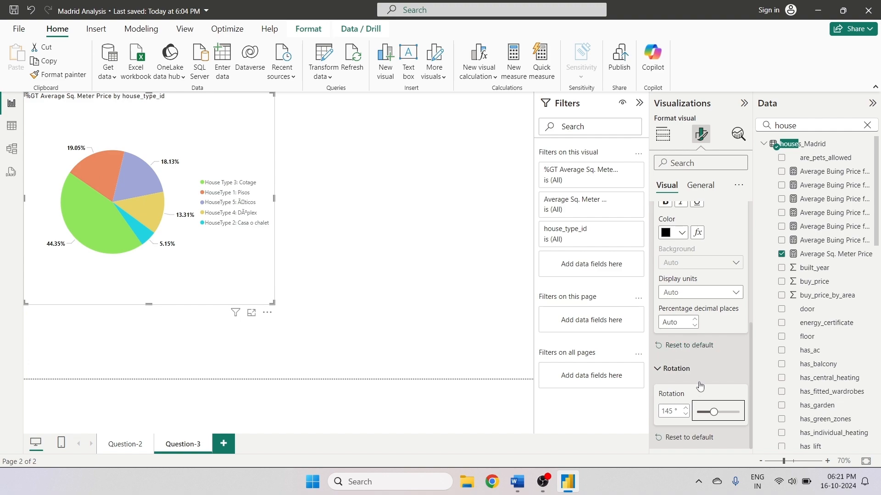
{"action": "left_click_drag", "start_coordinate": [712, 410], "coordinate": [694, 412]}
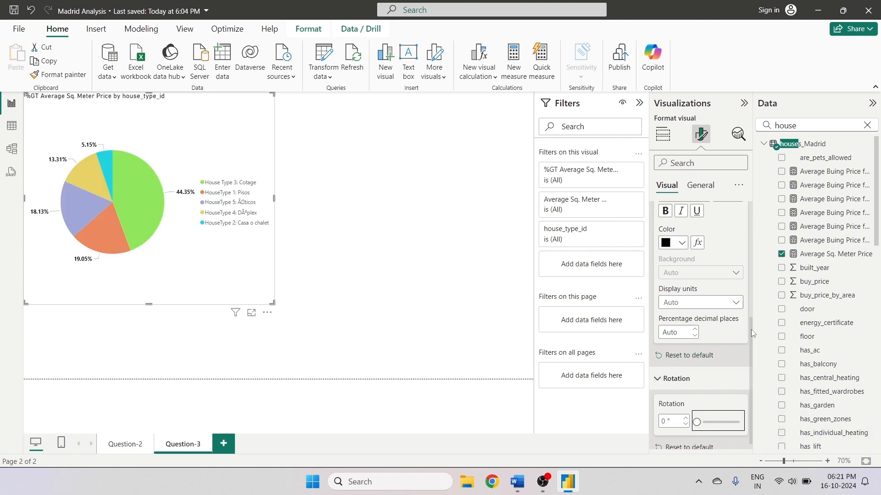
- Set the pie chart's legend position to Top center
{"action": "scroll", "coordinate": [739, 298], "scroll_direction": "up", "scroll_amount": 5}
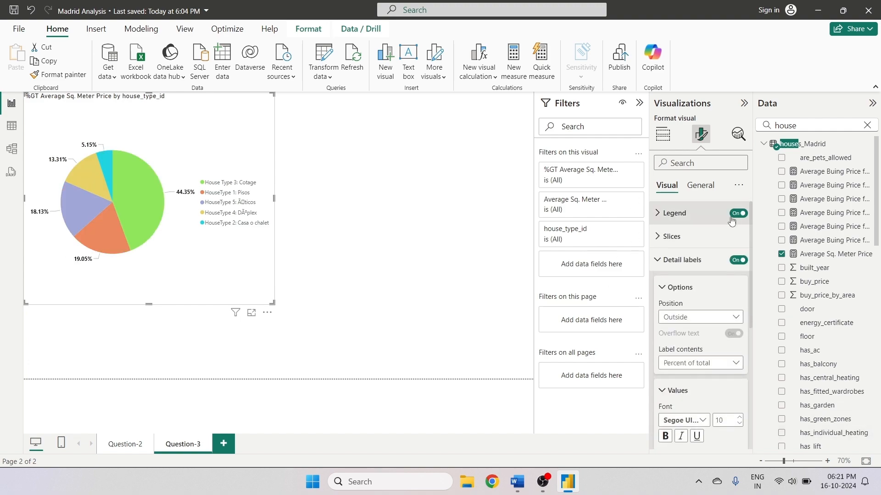
{"action": "left_click", "coordinate": [674, 214]}
{"action": "left_click", "coordinate": [706, 275]}
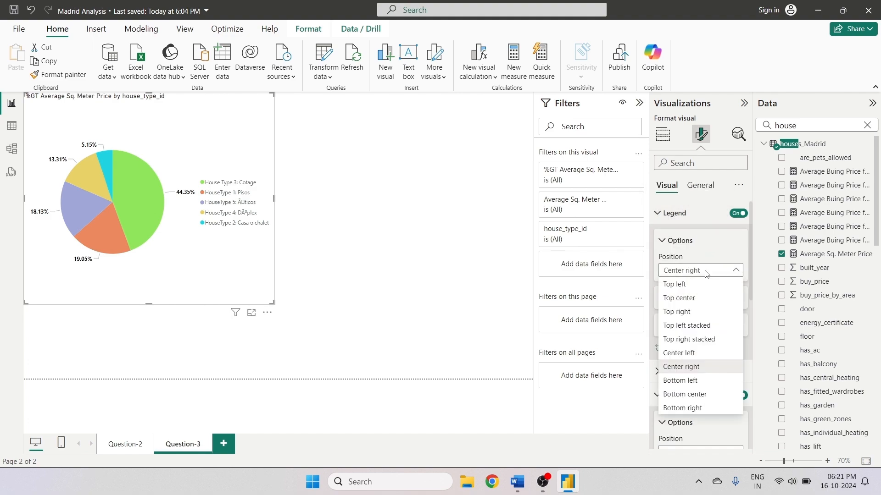
{"action": "left_click", "coordinate": [698, 285]}
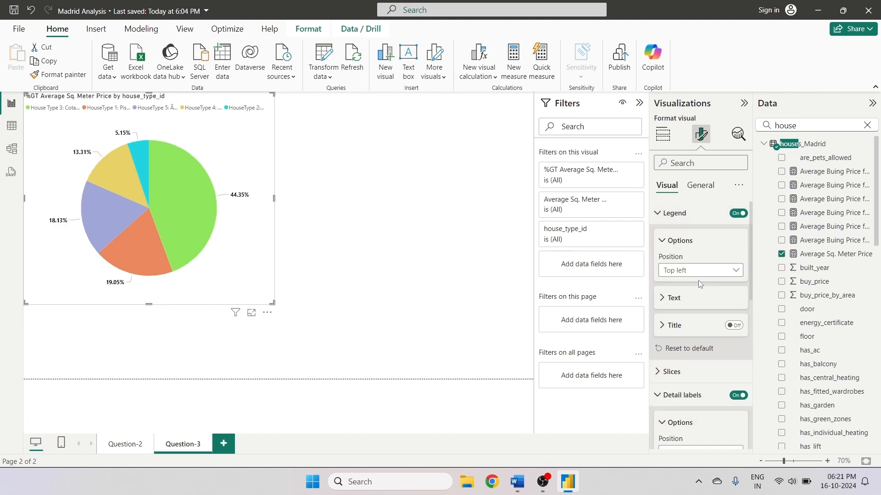
{"action": "left_click", "coordinate": [697, 272]}
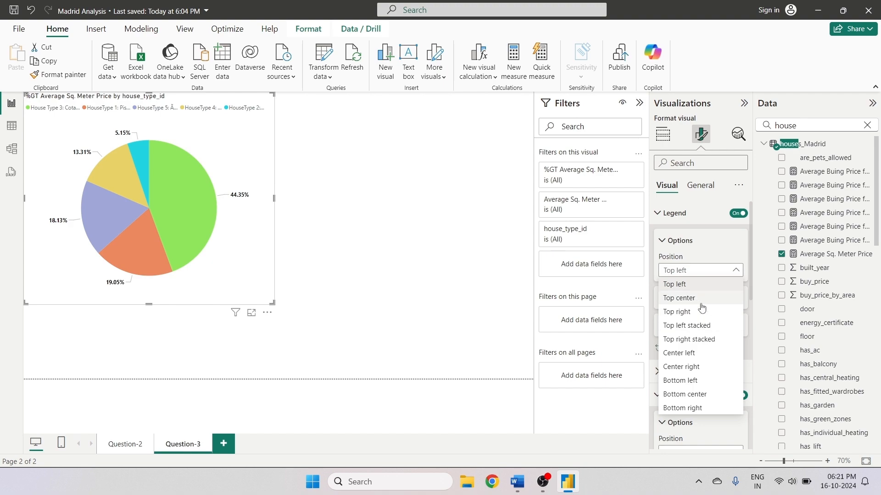
{"action": "left_click", "coordinate": [700, 303]}
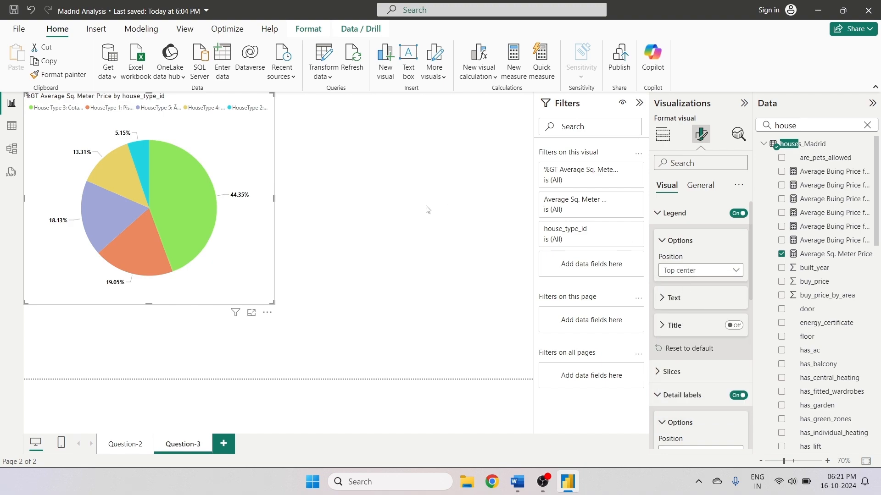
- Rename the pie chart title to Average Sq. Meter Price By House Type
{"action": "left_click", "coordinate": [663, 134]}
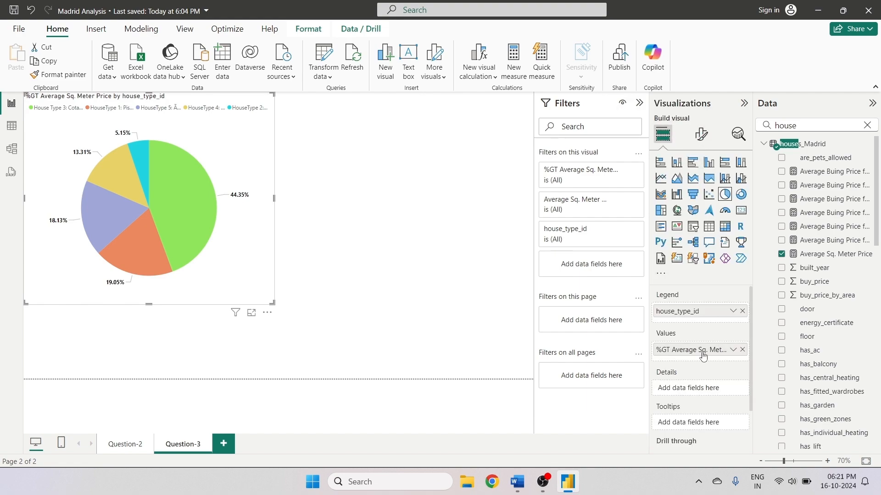
{"action": "left_click", "coordinate": [701, 134]}
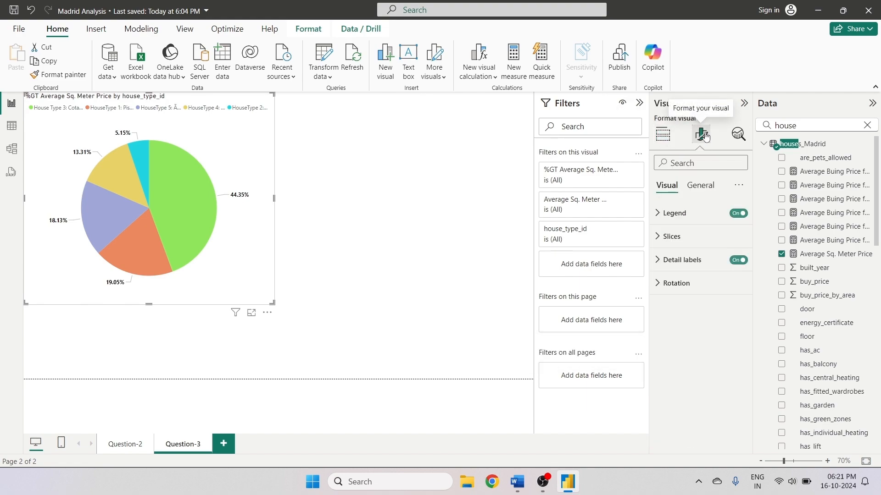
{"action": "left_click", "coordinate": [709, 184]}
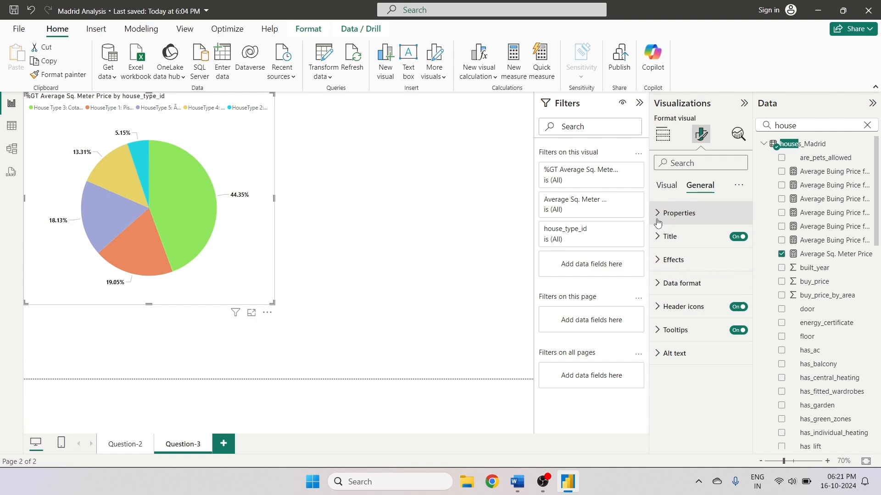
{"action": "left_click", "coordinate": [667, 236]}
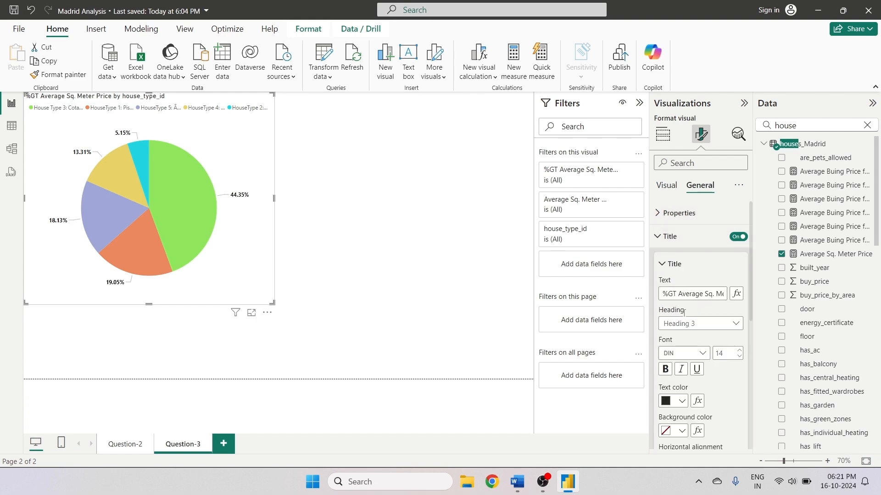
{"action": "left_click", "coordinate": [666, 294]}
{"action": "key", "text": "ctrl+a"}
{"action": "key", "text": "BackSpace"}
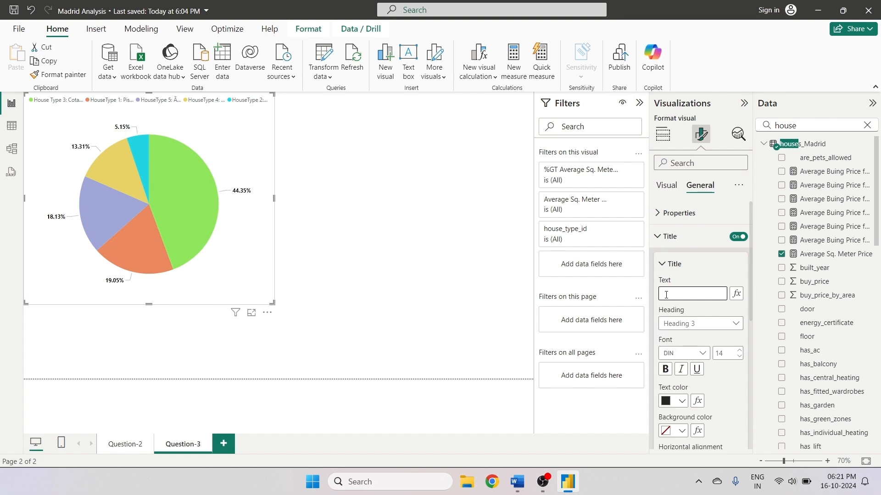
{"action": "type", "text": "Average Sq. Mete"}
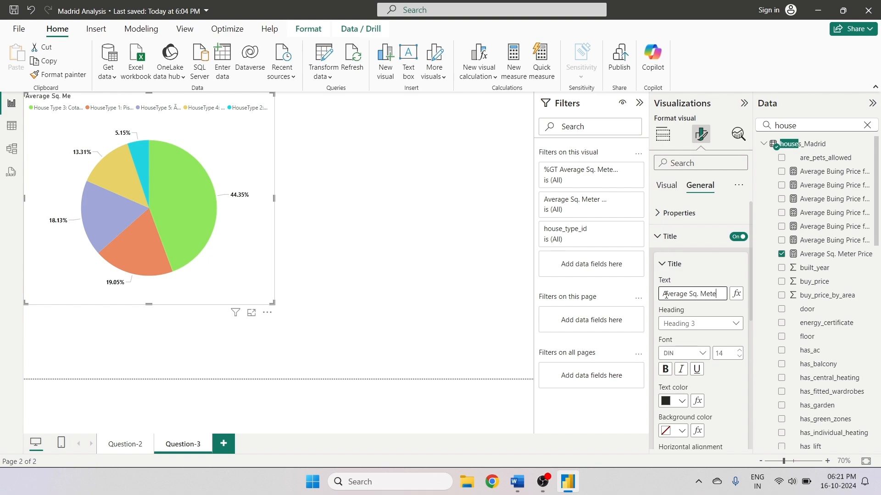
{"action": "type", "text": "r Price By"}
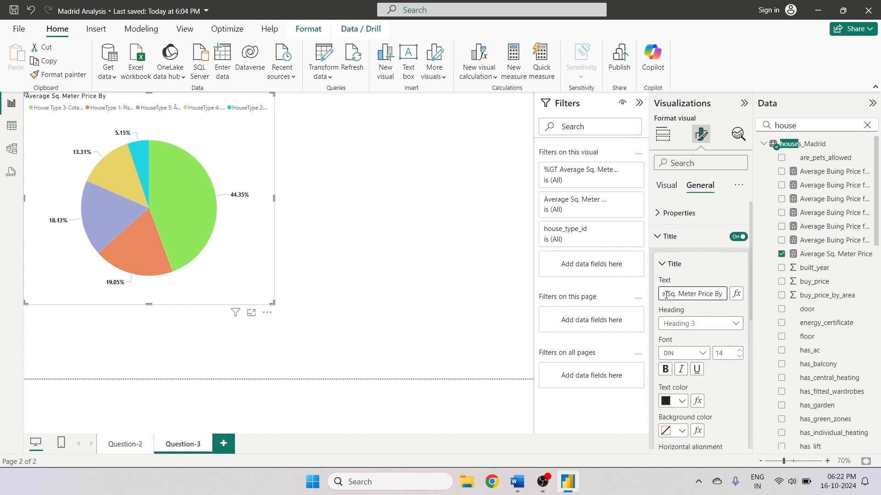
{"action": "type", "text": " House Type"}
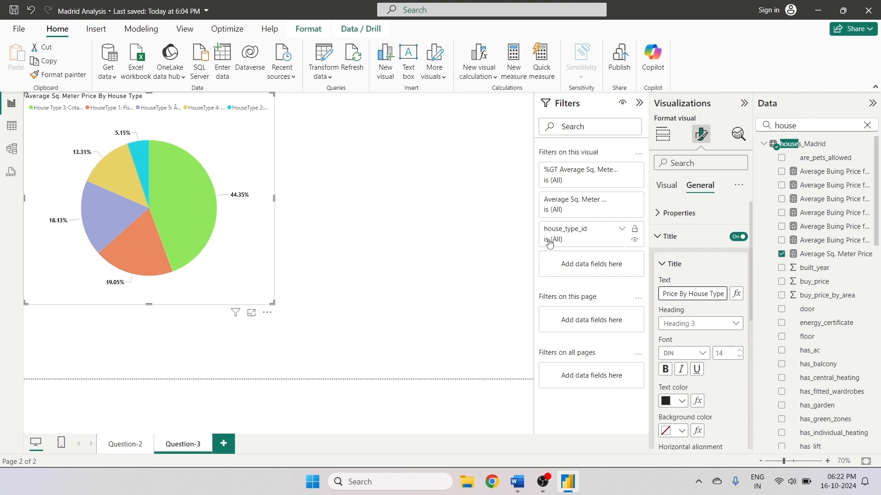
- Set the title font to Arial Black
{"action": "left_click", "coordinate": [665, 370]}
{"action": "left_click", "coordinate": [705, 353]}
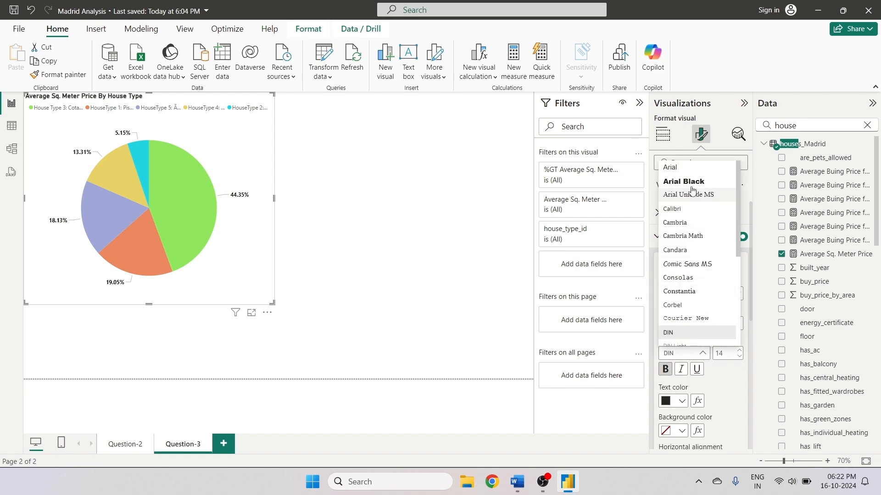
{"action": "left_click", "coordinate": [676, 179]}
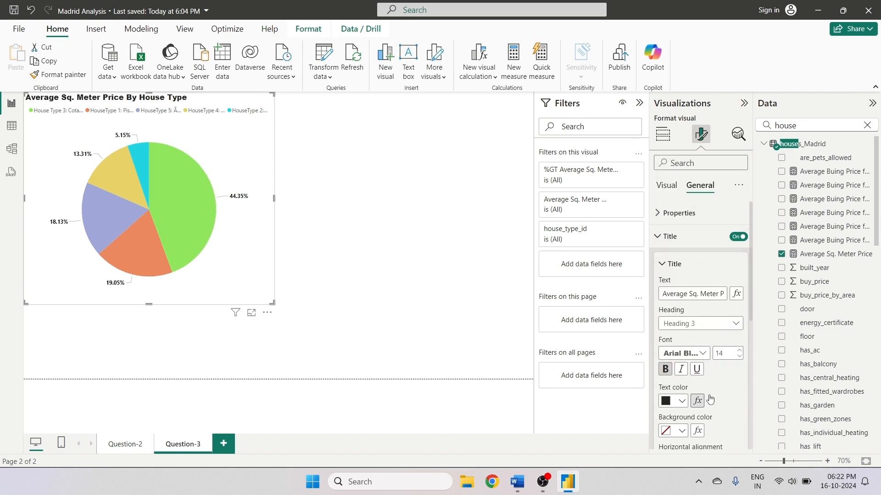
- Set the title text color to dark brown
{"action": "left_click", "coordinate": [681, 401]}
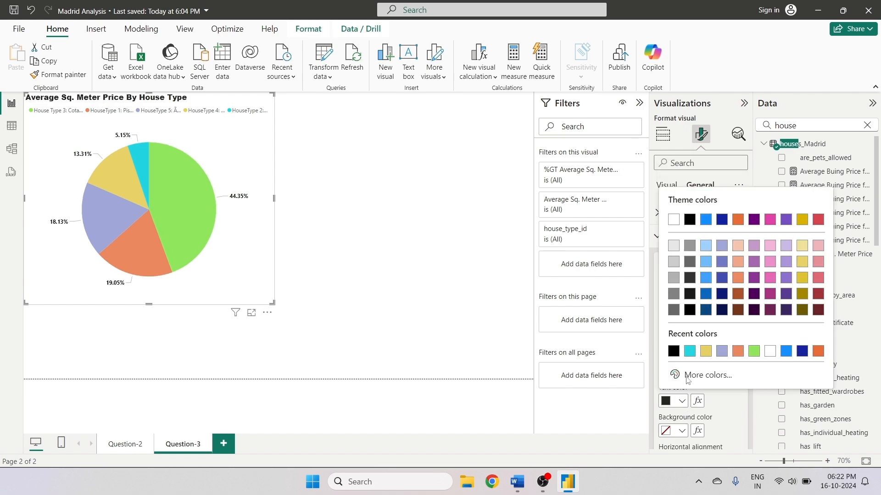
{"action": "left_click", "coordinate": [769, 219]}
{"action": "scroll", "coordinate": [729, 353], "scroll_direction": "down", "scroll_amount": 2}
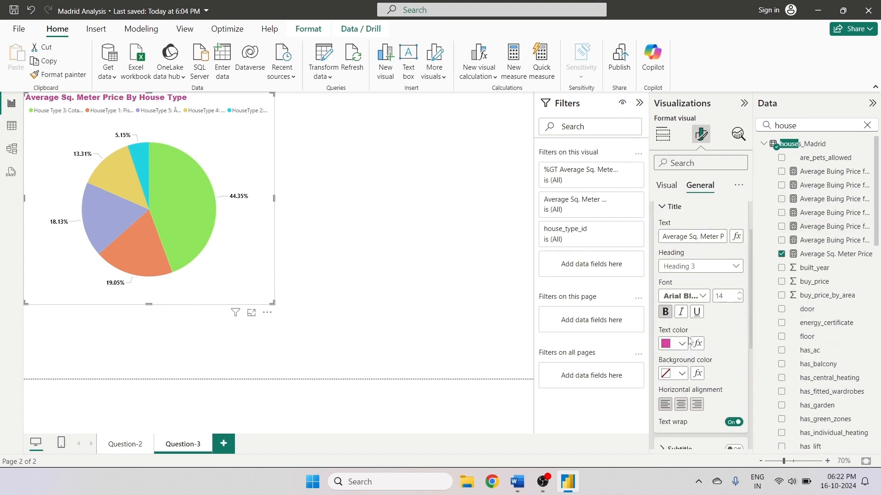
{"action": "left_click", "coordinate": [682, 344]}
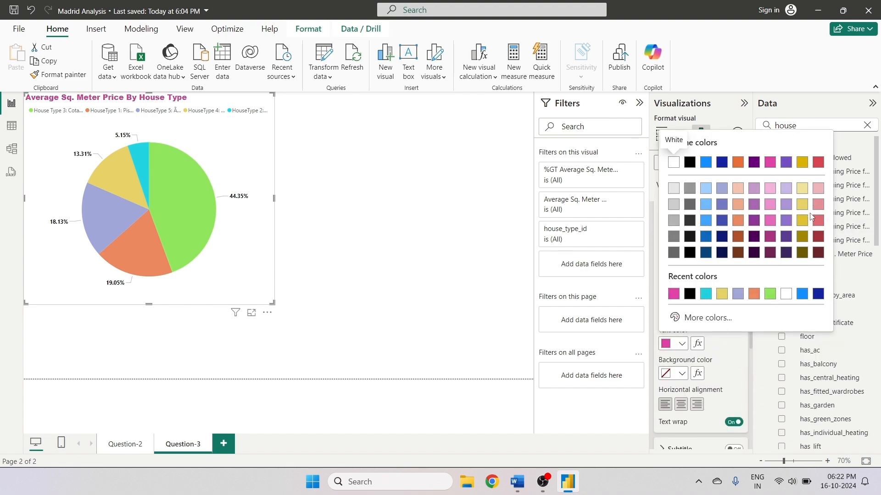
{"action": "left_click", "coordinate": [705, 223]}
{"action": "left_click", "coordinate": [682, 344]}
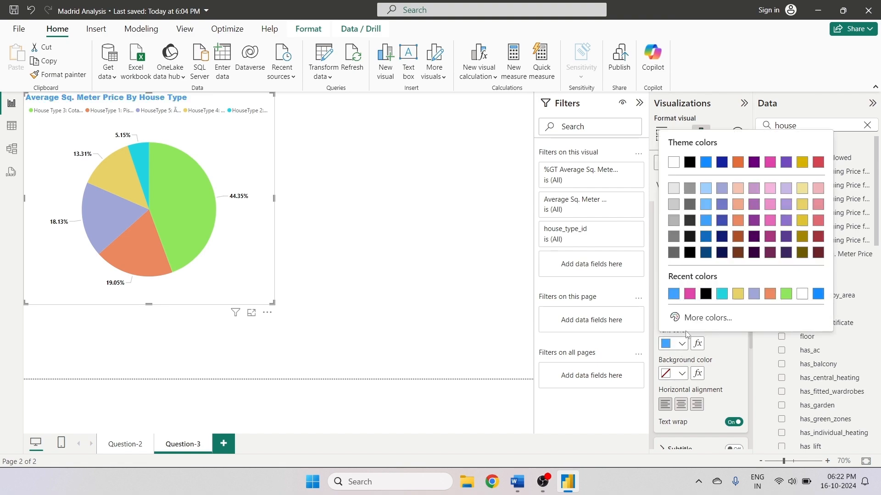
{"action": "left_click", "coordinate": [739, 258]}
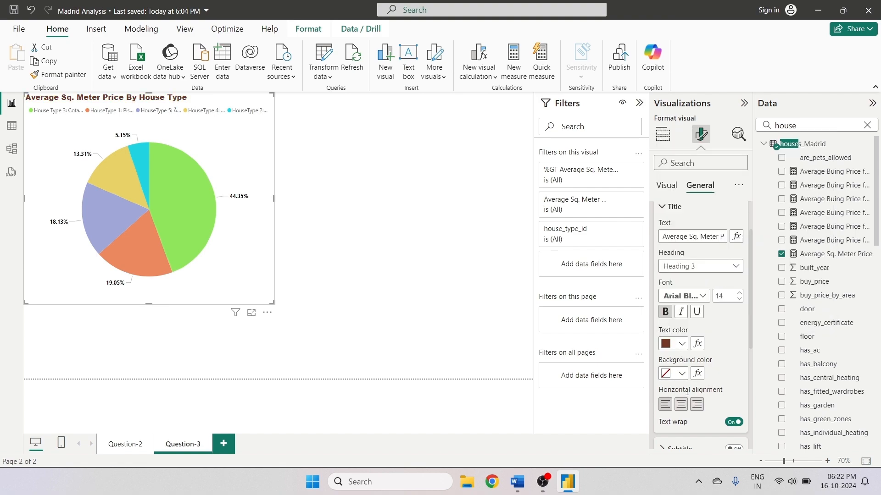
- Center-align the title and increase its font size to 15
{"action": "left_click", "coordinate": [681, 404]}
{"action": "left_click", "coordinate": [739, 293]}
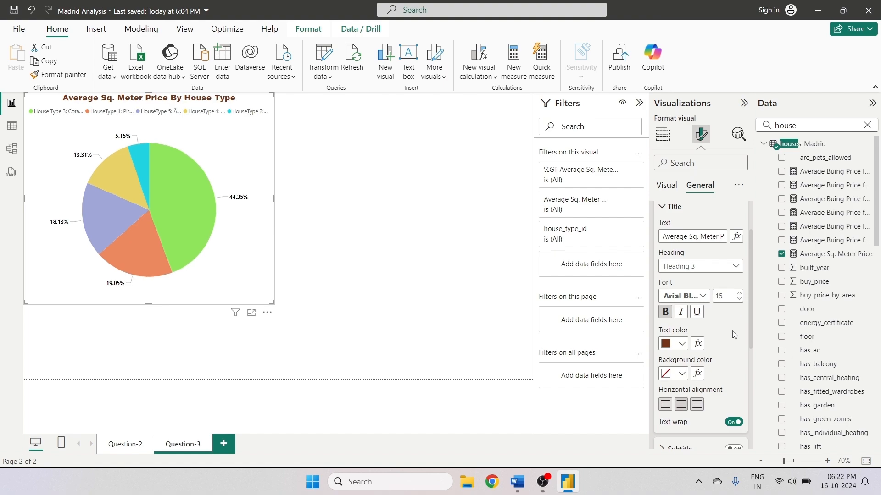
- Give the visual a light orange background at 63% transparency
{"action": "scroll", "coordinate": [738, 332], "scroll_direction": "down", "scroll_amount": 2}
{"action": "scroll", "coordinate": [738, 333], "scroll_direction": "up", "scroll_amount": 2}
{"action": "left_click_drag", "start_coordinate": [753, 323], "coordinate": [751, 402]}
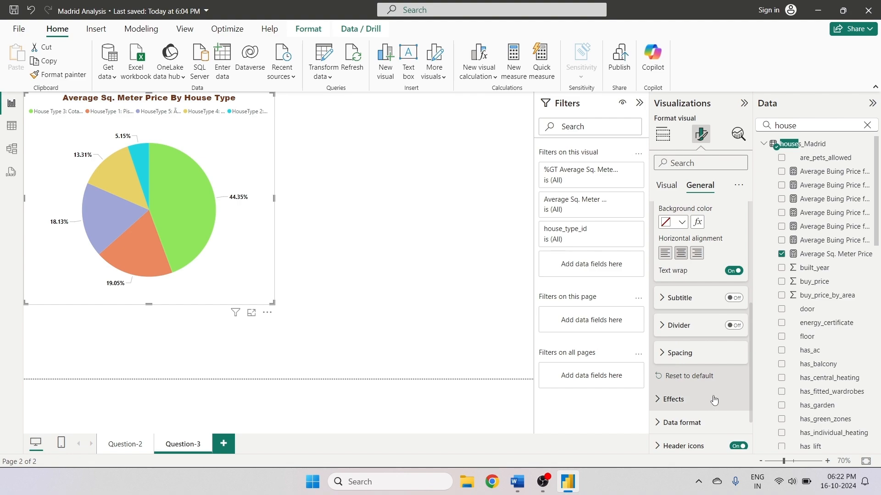
{"action": "scroll", "coordinate": [733, 385], "scroll_direction": "up", "scroll_amount": 2}
{"action": "left_click_drag", "start_coordinate": [751, 347], "coordinate": [750, 427]}
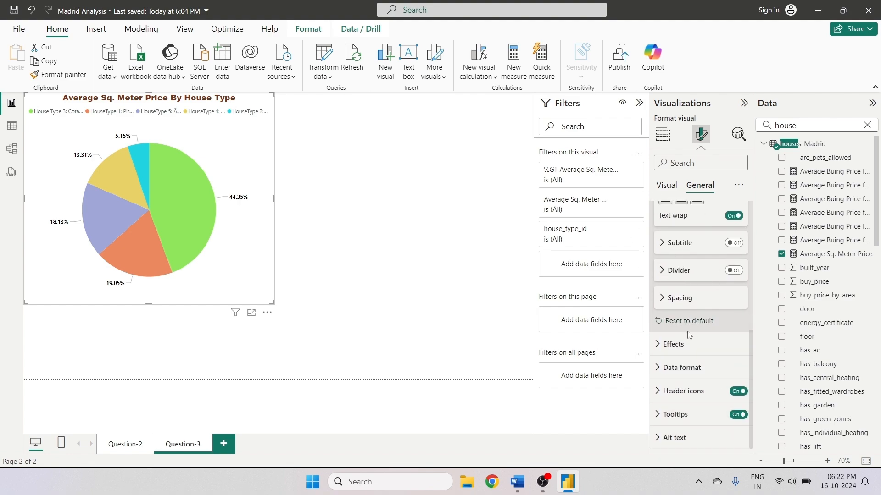
{"action": "left_click", "coordinate": [666, 345]}
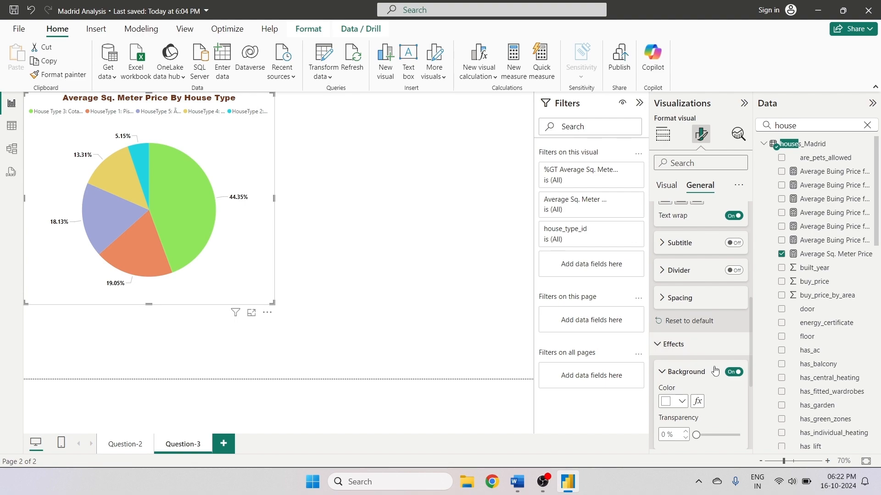
{"action": "scroll", "coordinate": [746, 352], "scroll_direction": "up", "scroll_amount": 1}
{"action": "scroll", "coordinate": [748, 365], "scroll_direction": "down", "scroll_amount": 4}
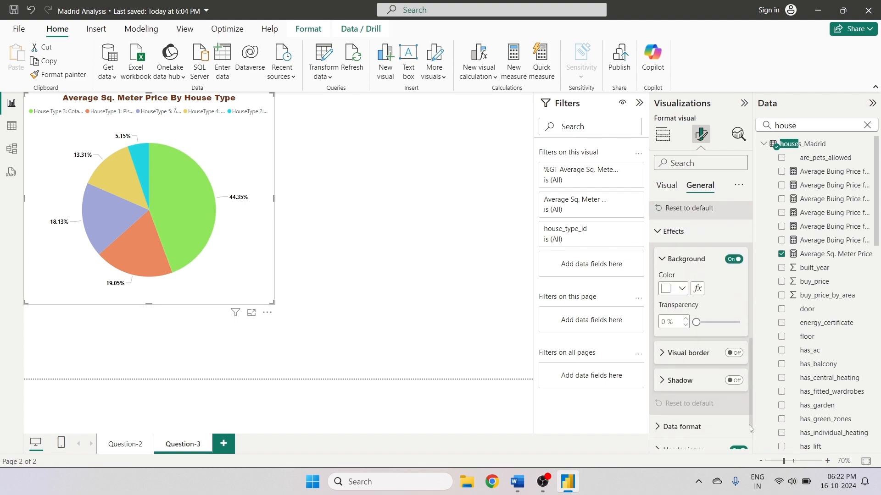
{"action": "left_click", "coordinate": [682, 283]}
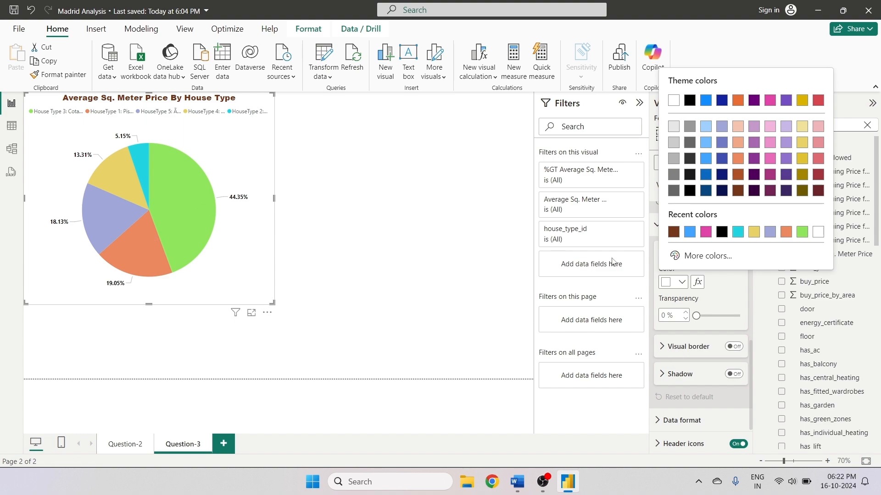
{"action": "left_click", "coordinate": [786, 126]}
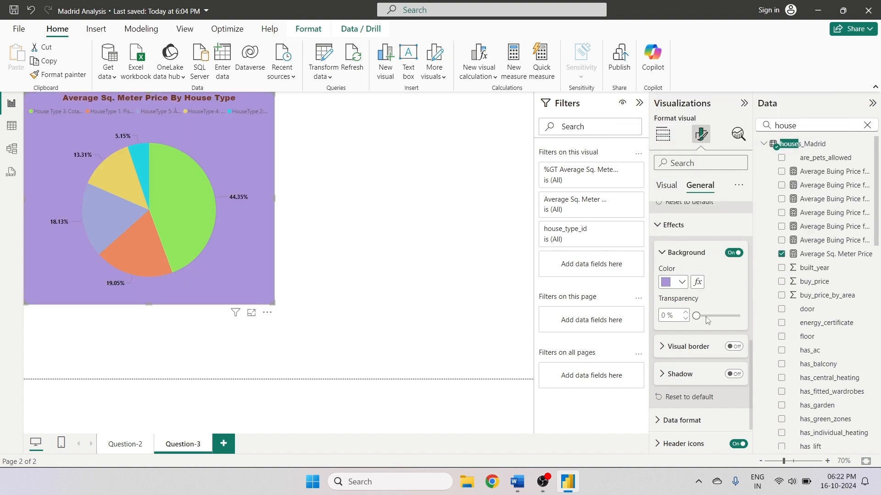
{"action": "left_click_drag", "start_coordinate": [703, 320], "coordinate": [724, 317]}
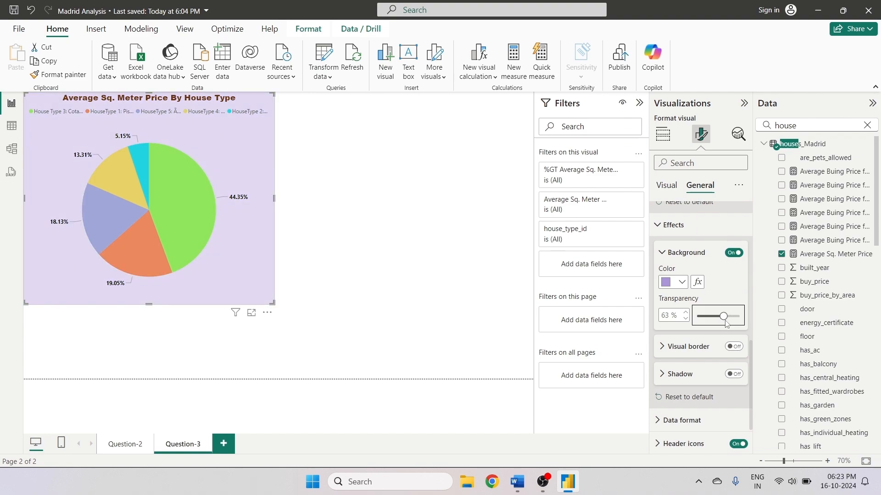
{"action": "left_click", "coordinate": [674, 282]}
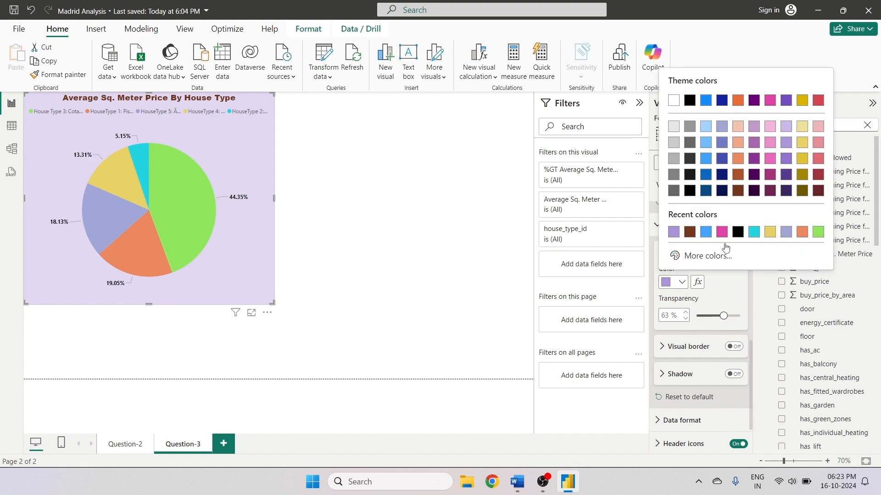
{"action": "left_click", "coordinate": [738, 128]}
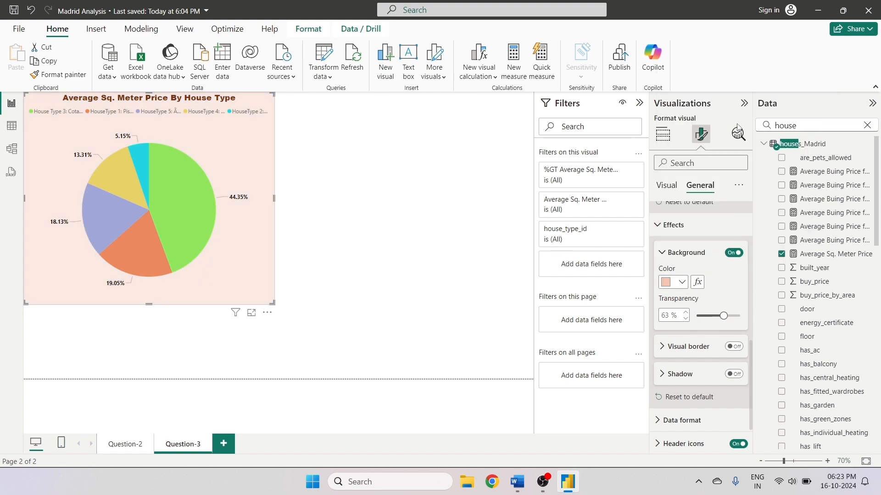
{"action": "left_click", "coordinate": [378, 185]}
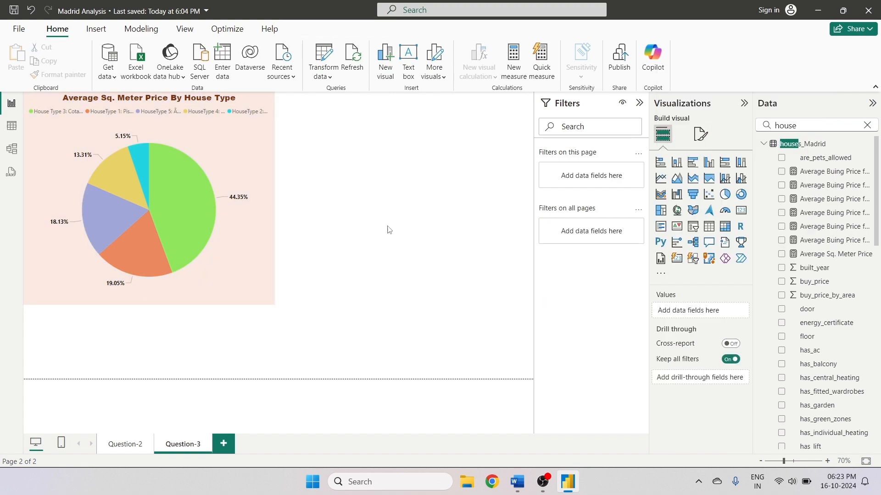
- Move the pie chart's legend to the center right position
{"action": "left_click", "coordinate": [254, 231]}
{"action": "left_click", "coordinate": [702, 136]}
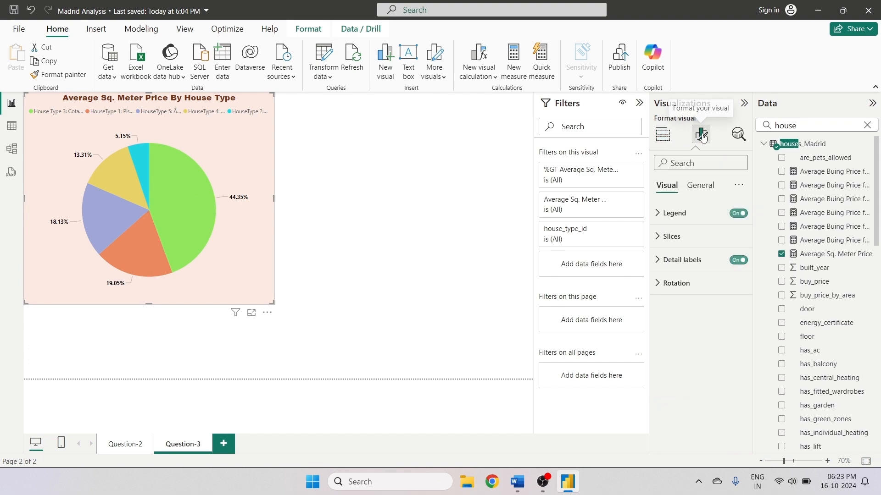
{"action": "left_click", "coordinate": [675, 213]}
{"action": "left_click", "coordinate": [700, 270]}
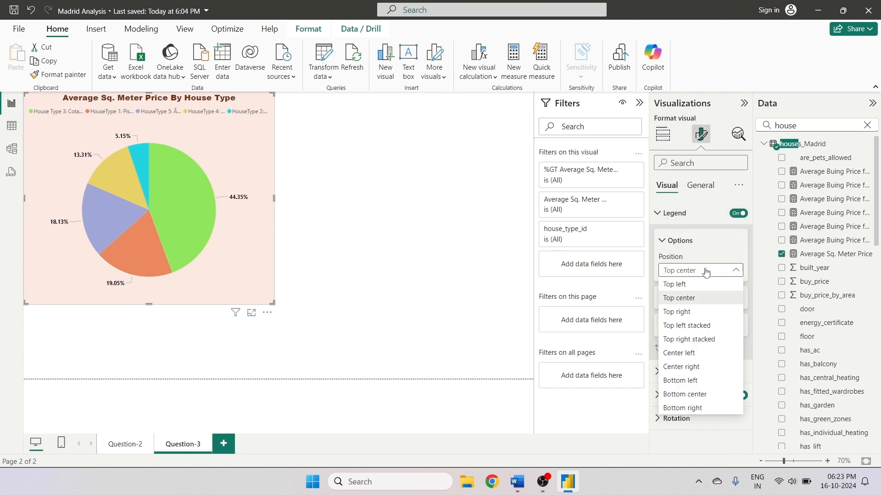
{"action": "left_click", "coordinate": [709, 340]}
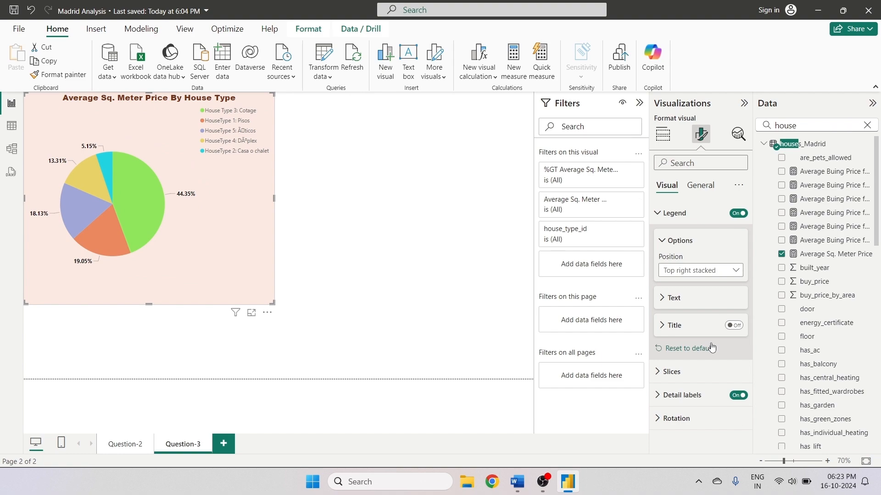
{"action": "left_click", "coordinate": [702, 270]}
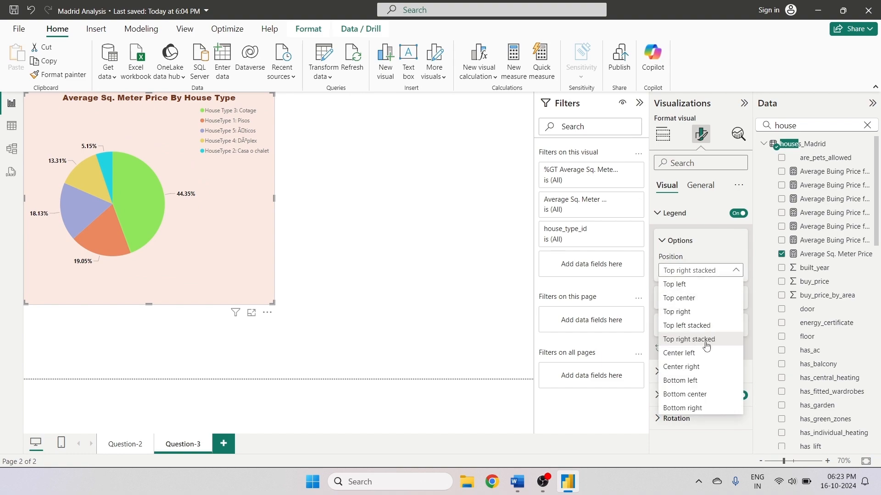
{"action": "left_click", "coordinate": [708, 366]}
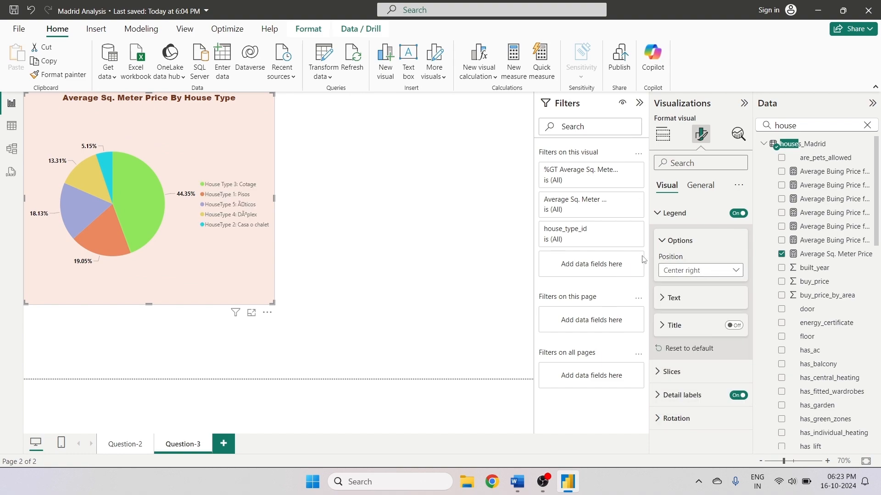
- Format the legend text with a bold Segoe UI font and a dark orange color
{"action": "left_click", "coordinate": [700, 270]}
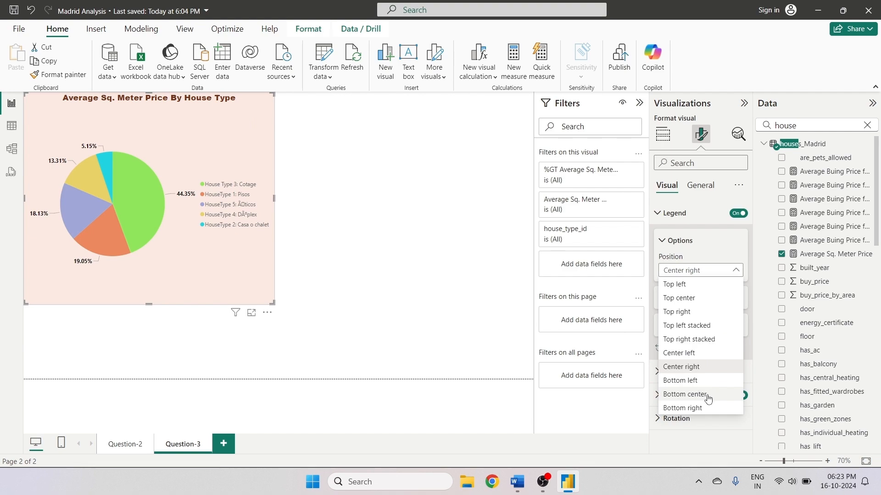
{"action": "left_click", "coordinate": [705, 248]}
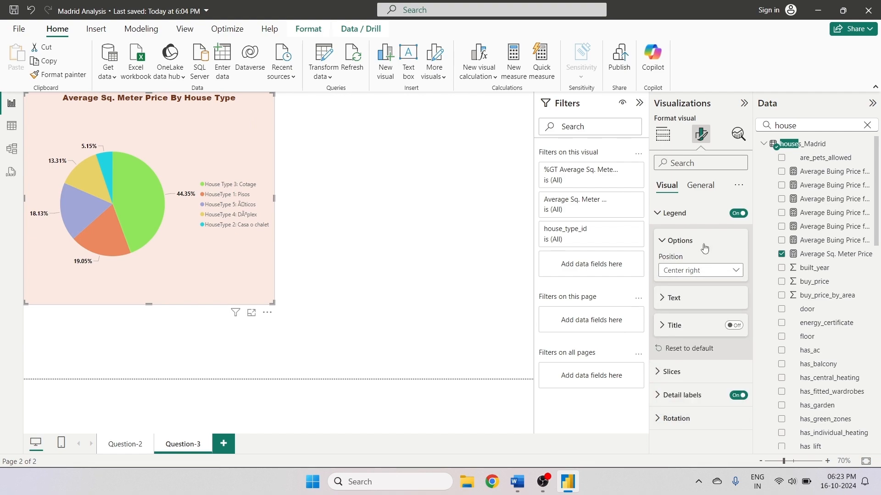
{"action": "left_click", "coordinate": [676, 305]}
{"action": "left_click", "coordinate": [666, 344]}
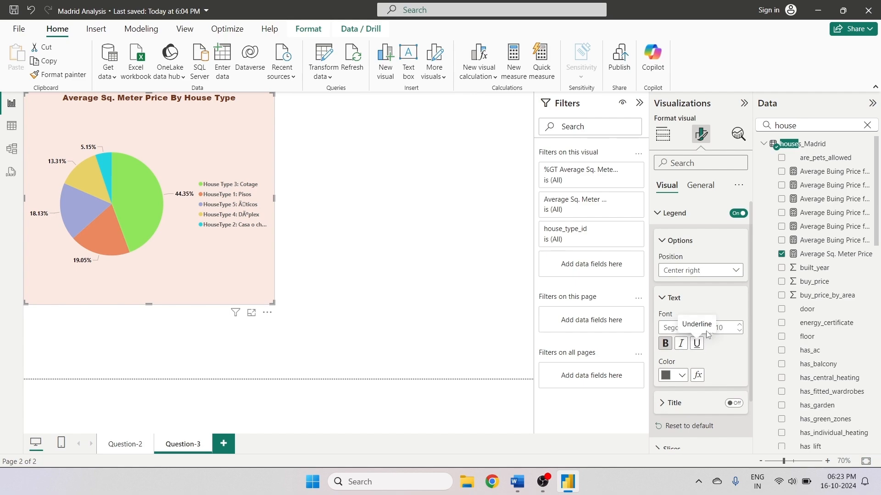
{"action": "left_click", "coordinate": [665, 344]}
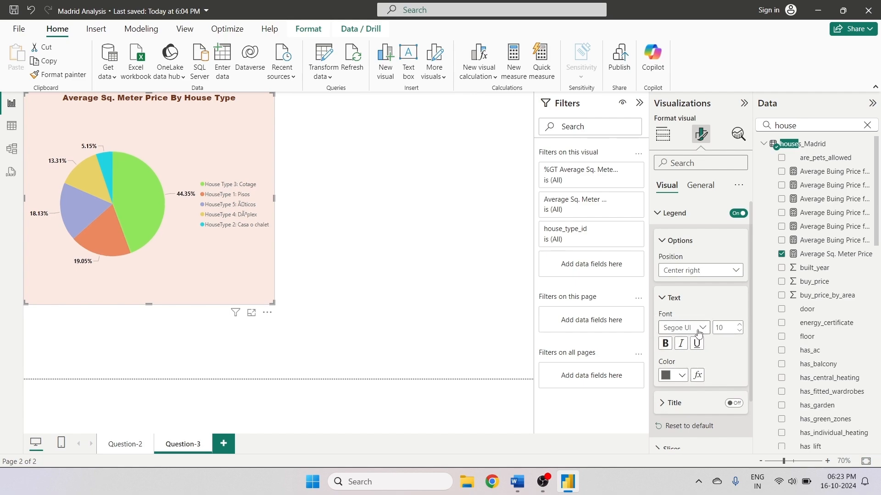
{"action": "left_click", "coordinate": [683, 328]}
{"action": "left_click", "coordinate": [690, 270]}
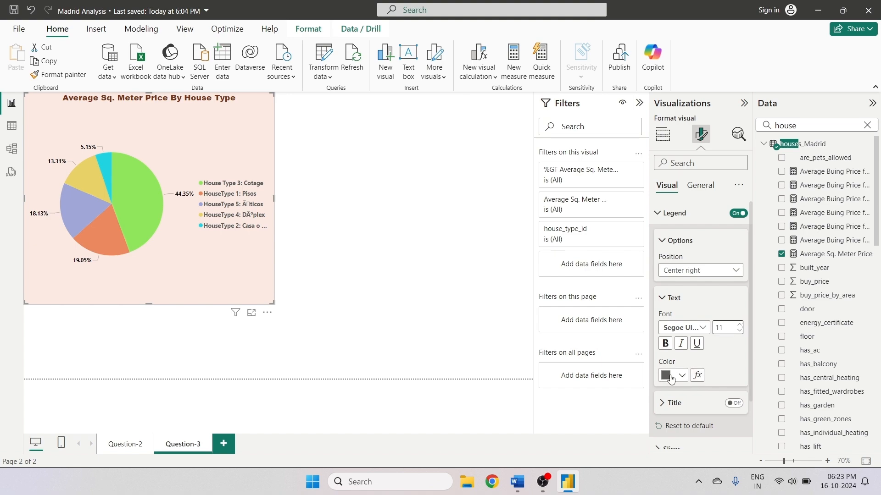
{"action": "left_click", "coordinate": [682, 376]}
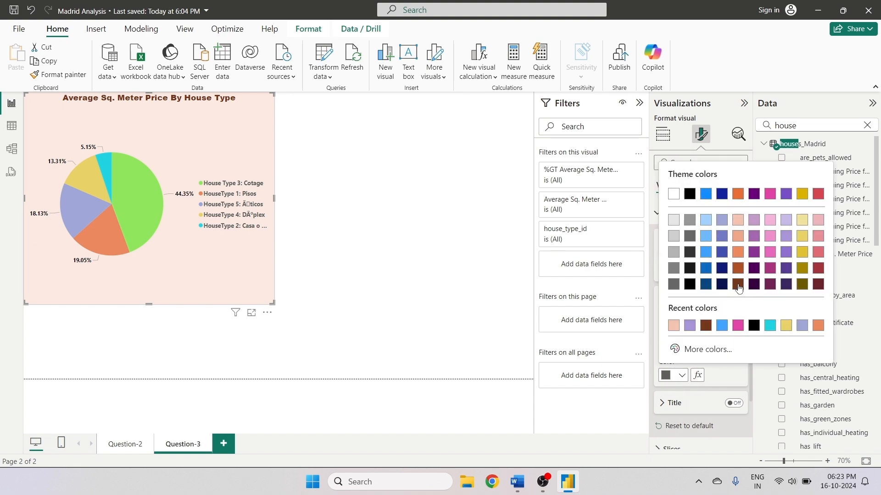
{"action": "left_click", "coordinate": [739, 269]}
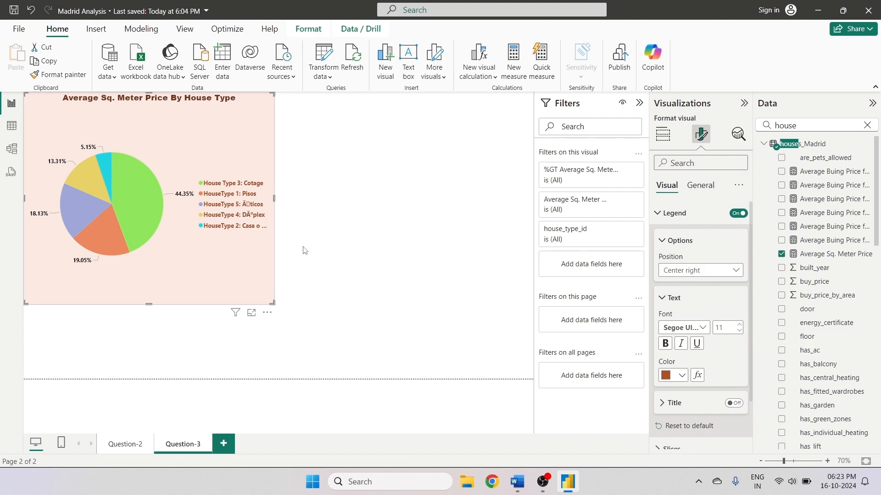
- Reposition the pie chart into the top-left corner of the report canvas
{"action": "left_click", "coordinate": [356, 251]}
{"action": "left_click", "coordinate": [180, 237]}
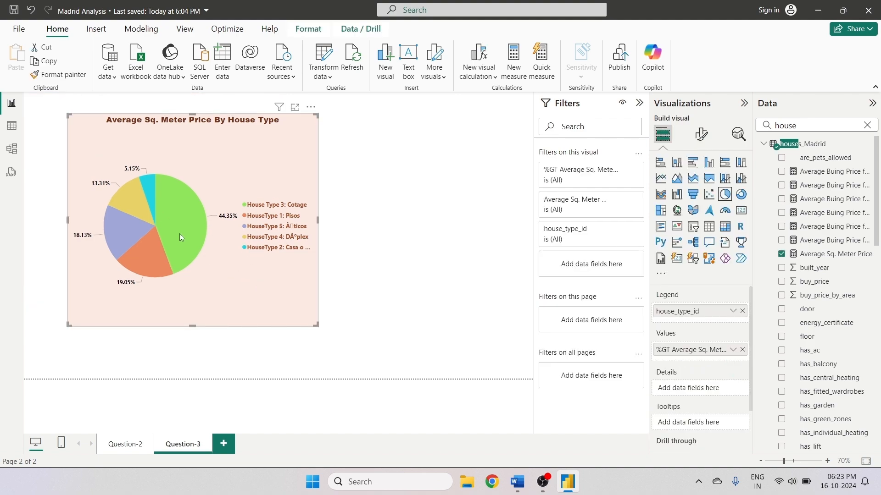
{"action": "left_click_drag", "start_coordinate": [210, 181], "coordinate": [158, 164]}
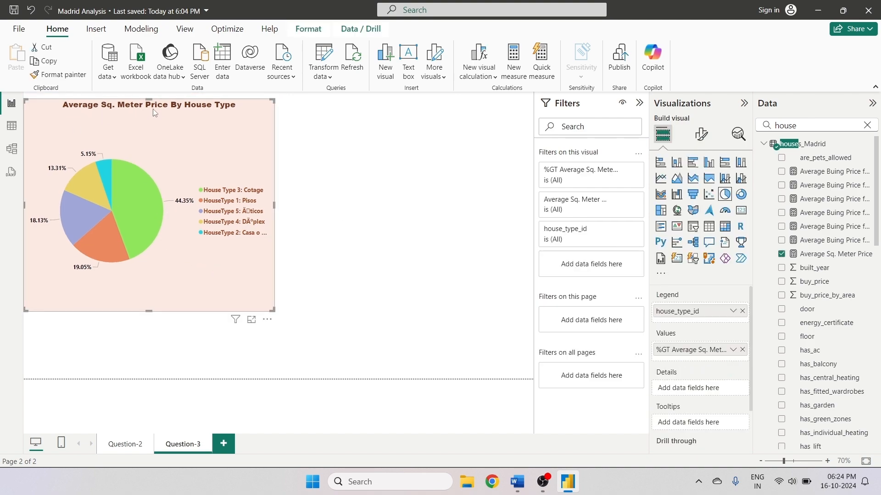
{"action": "left_click", "coordinate": [320, 244]}
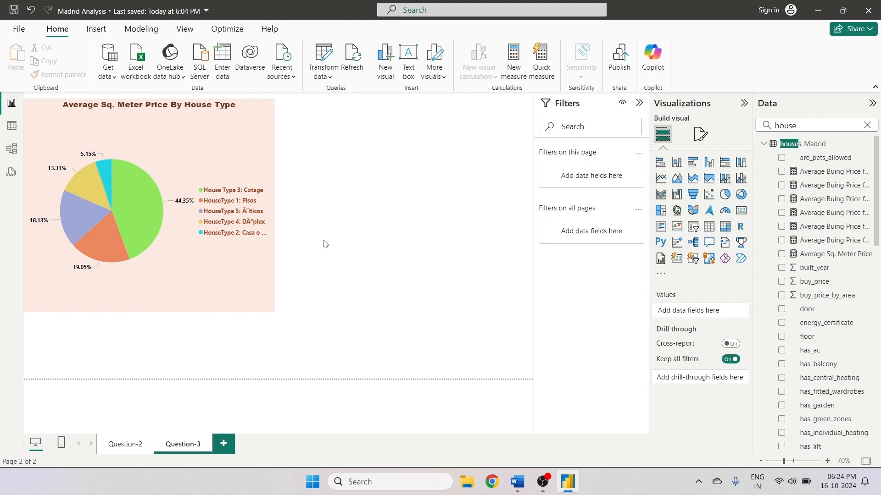
- Turn on the visual border for the pie chart
{"action": "left_click", "coordinate": [256, 145]}
{"action": "left_click", "coordinate": [701, 134]}
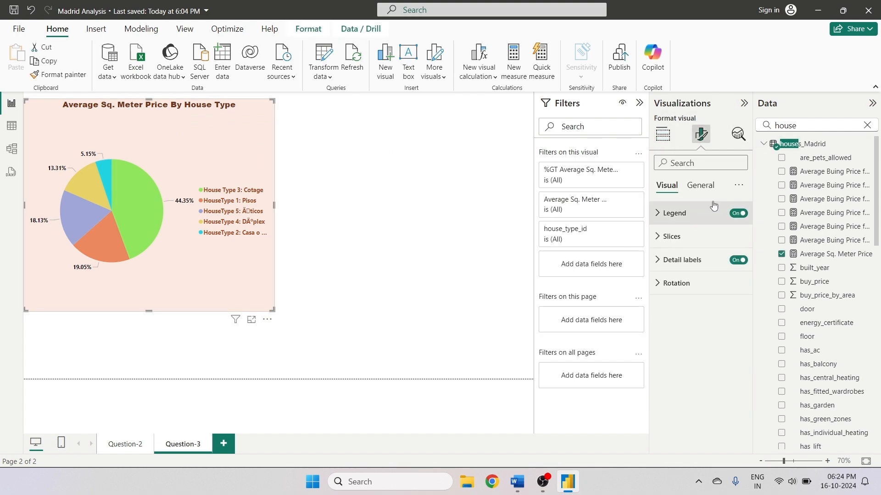
{"action": "left_click", "coordinate": [709, 183]}
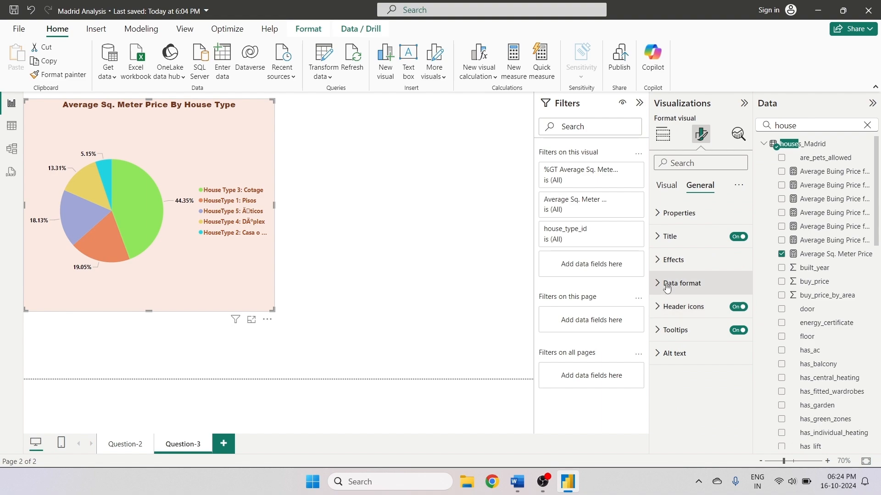
{"action": "left_click", "coordinate": [664, 260]}
{"action": "scroll", "coordinate": [711, 361], "scroll_direction": "down", "scroll_amount": 1}
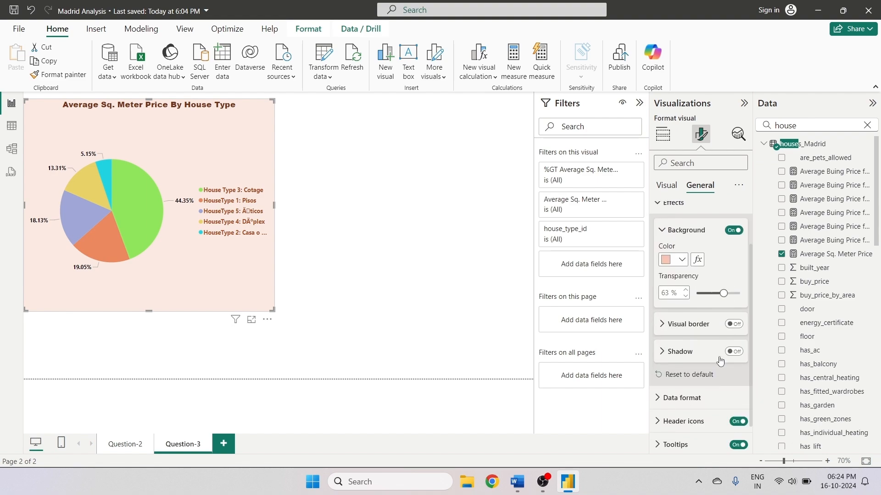
{"action": "left_click", "coordinate": [672, 327]}
{"action": "left_click", "coordinate": [670, 330]}
{"action": "left_click", "coordinate": [668, 326]}
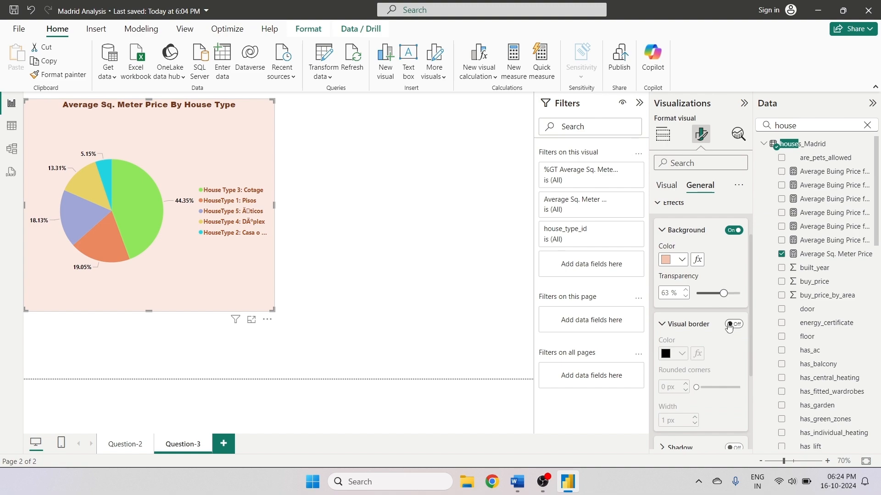
{"action": "left_click", "coordinate": [729, 325]}
- Set the pie chart's border color to gold
{"action": "left_click", "coordinate": [675, 353]}
{"action": "left_click", "coordinate": [739, 180]}
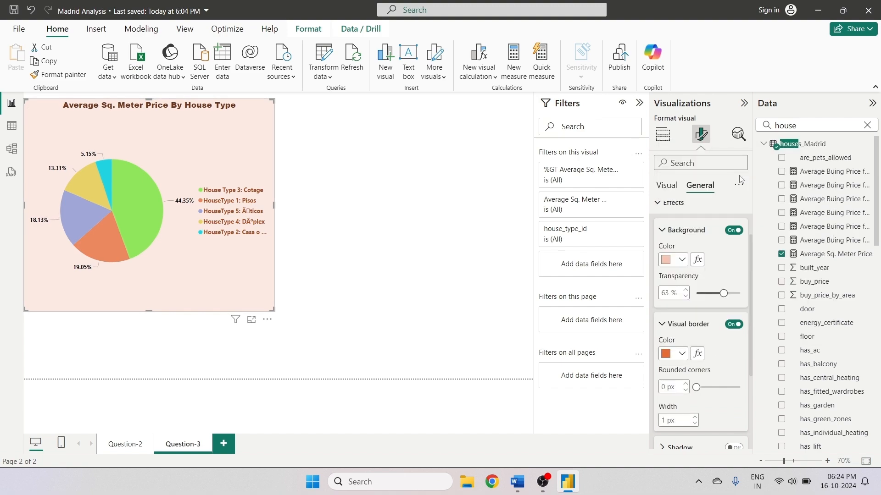
{"action": "left_click", "coordinate": [674, 354]}
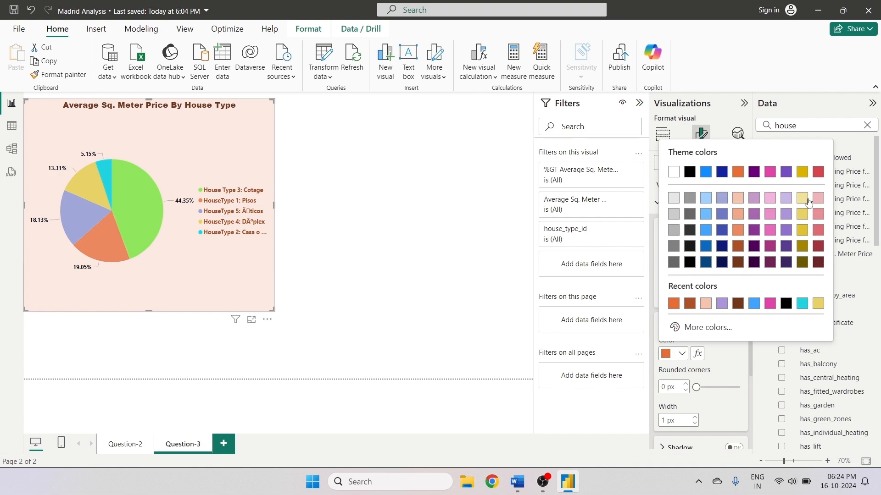
{"action": "left_click", "coordinate": [802, 178]}
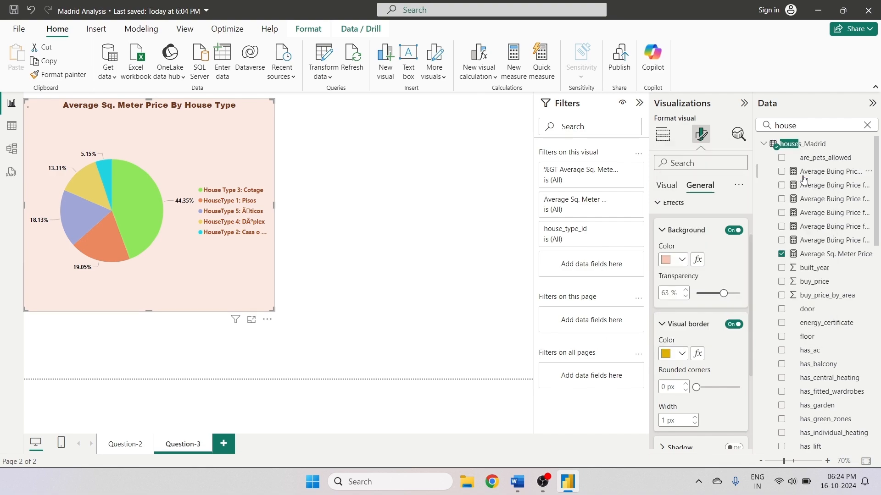
- Round the pie chart's border corners to 10 px
{"action": "left_click", "coordinate": [710, 387]}
{"action": "scroll", "coordinate": [717, 415], "scroll_direction": "down", "scroll_amount": 3}
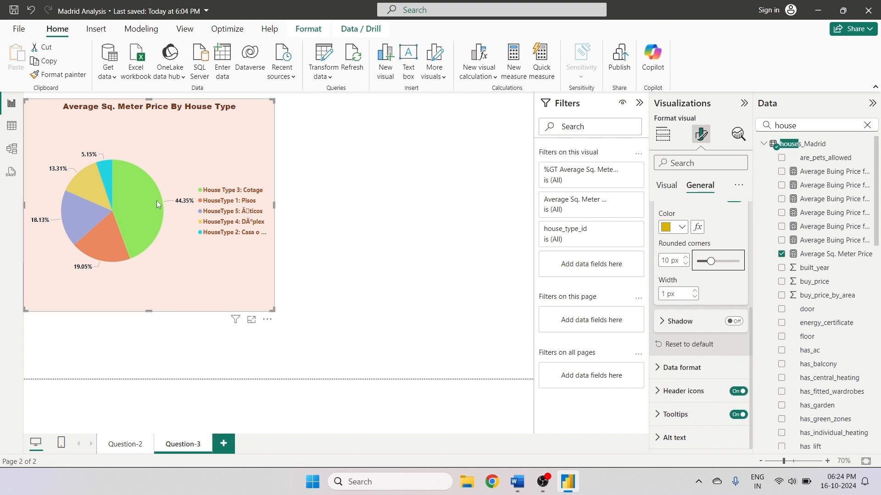
{"action": "mouse_move", "coordinate": [155, 207]}
{"action": "left_click", "coordinate": [353, 227]}
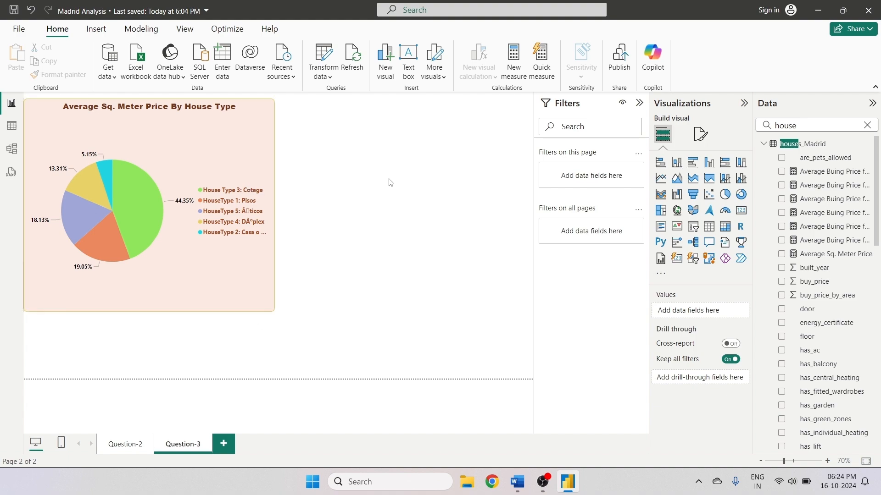
- Review the assignment questions in the Word document and return to the report
{"action": "left_click", "coordinate": [250, 168]}
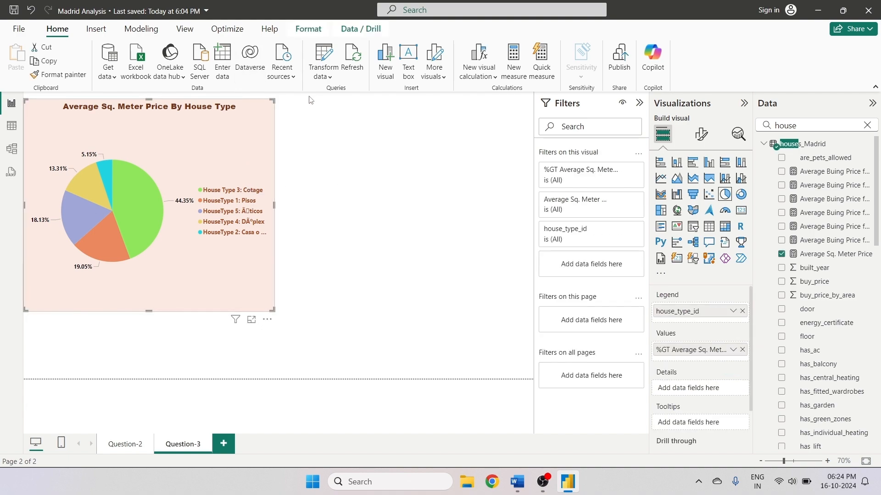
{"action": "left_click", "coordinate": [516, 482]}
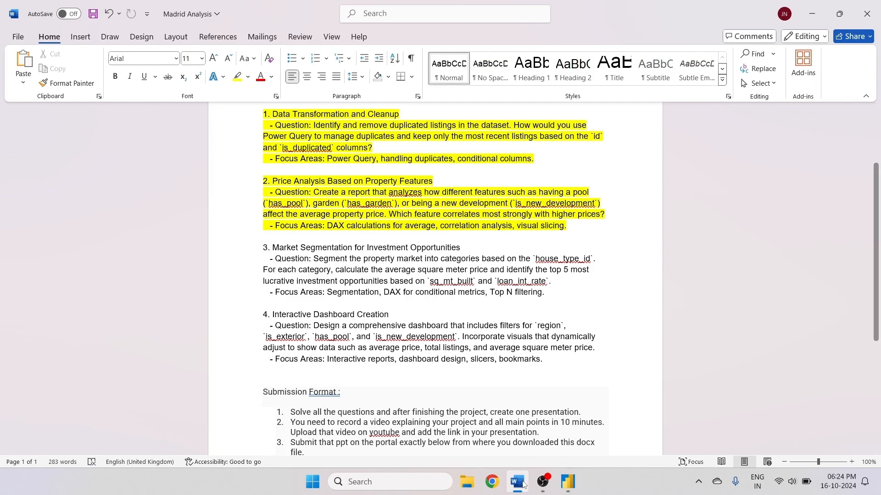
{"action": "left_click", "coordinate": [568, 482]}
- Add a bar chart to the right of the pie chart and size it to a similar height
{"action": "left_click", "coordinate": [662, 167]}
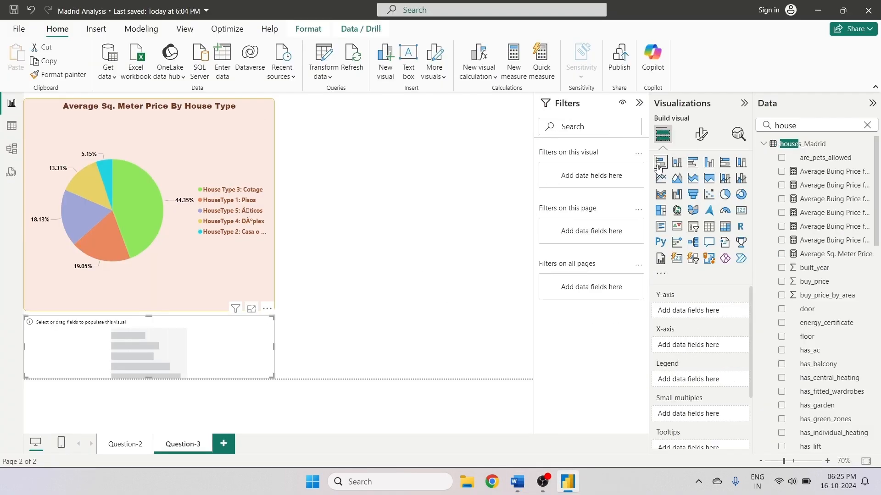
{"action": "left_click_drag", "start_coordinate": [240, 334], "coordinate": [296, 174]}
{"action": "left_click_drag", "start_coordinate": [407, 205], "coordinate": [407, 328]}
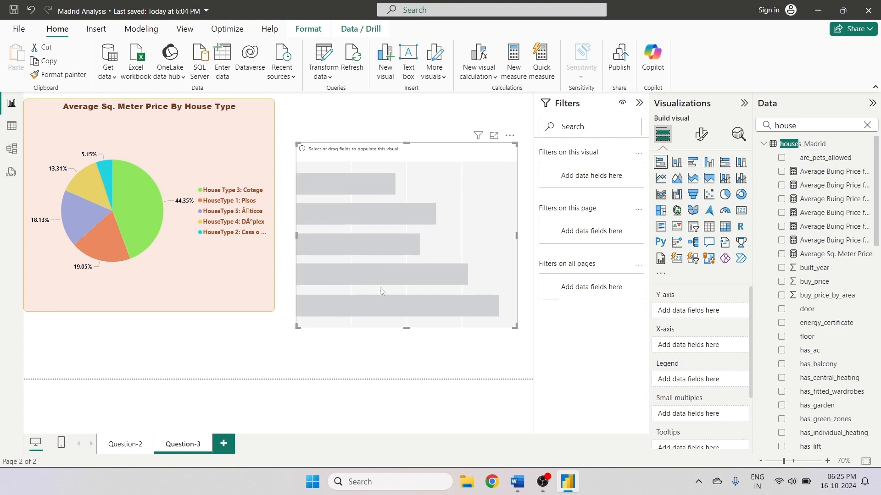
{"action": "left_click_drag", "start_coordinate": [432, 211], "coordinate": [425, 180]}
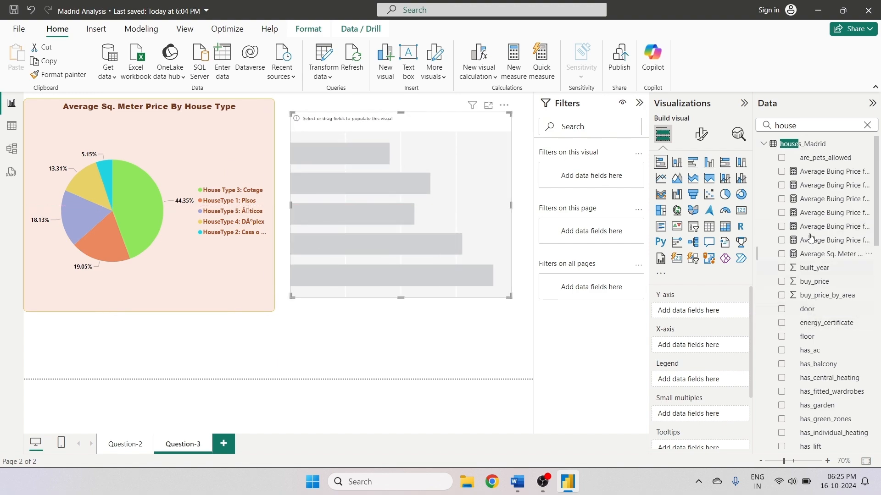
- Put house_type_id on the bar chart's Y-axis
{"action": "scroll", "coordinate": [808, 406], "scroll_direction": "down", "scroll_amount": 5}
{"action": "left_click", "coordinate": [782, 314]}
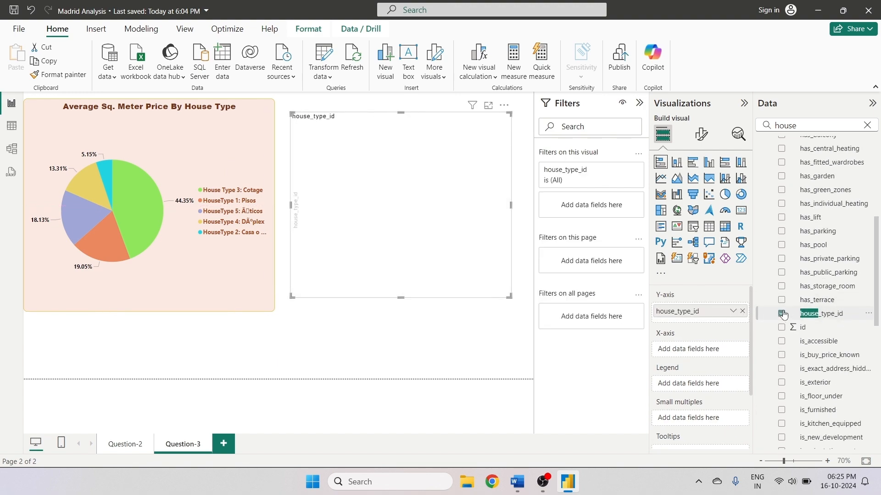
{"action": "scroll", "coordinate": [871, 316], "scroll_direction": "up", "scroll_amount": 5}
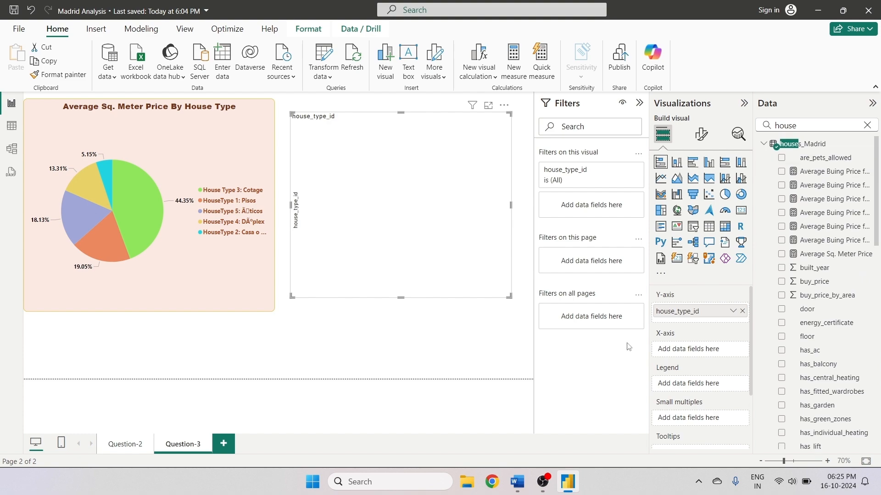
{"action": "mouse_move", "coordinate": [698, 314]}
{"action": "left_mouse_down"}
{"action": "mouse_move", "coordinate": [700, 331]}
{"action": "mouse_move", "coordinate": [699, 318]}
{"action": "left_mouse_up"}
- Search the data fields for sq after rechecking the assignment document
{"action": "left_click_drag", "start_coordinate": [783, 126], "coordinate": [770, 129]}
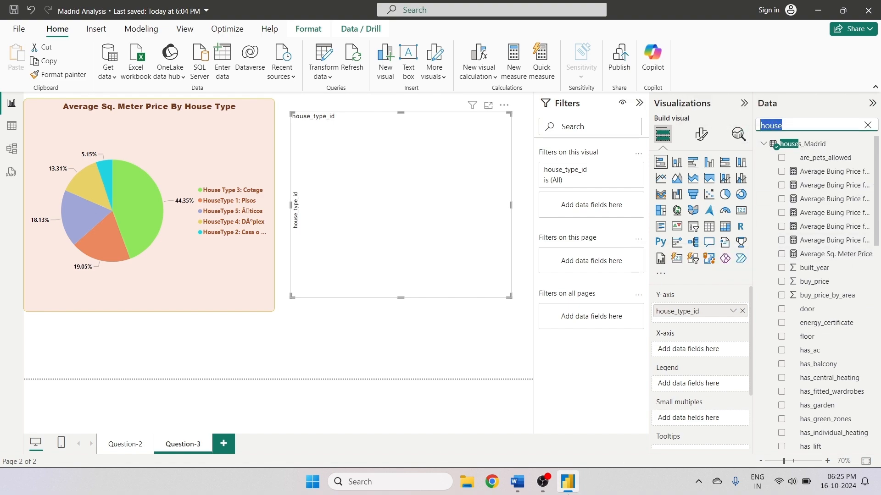
{"action": "left_click", "coordinate": [516, 481]}
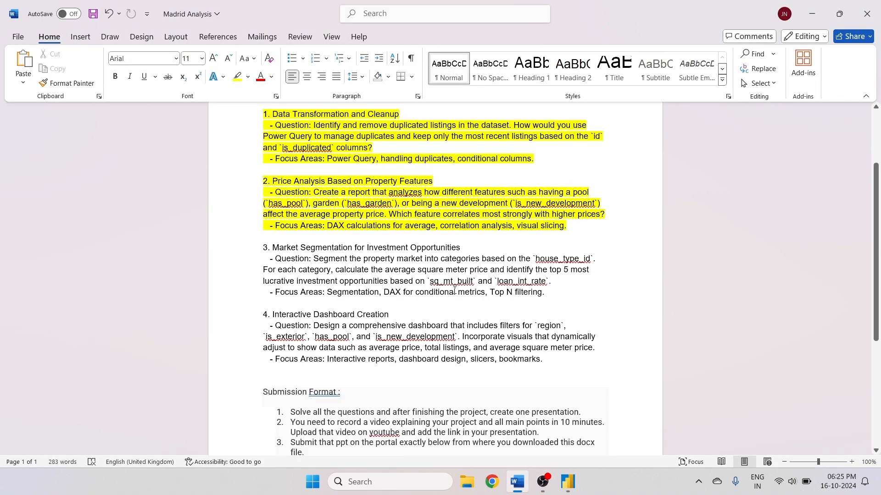
{"action": "left_click", "coordinate": [568, 481]}
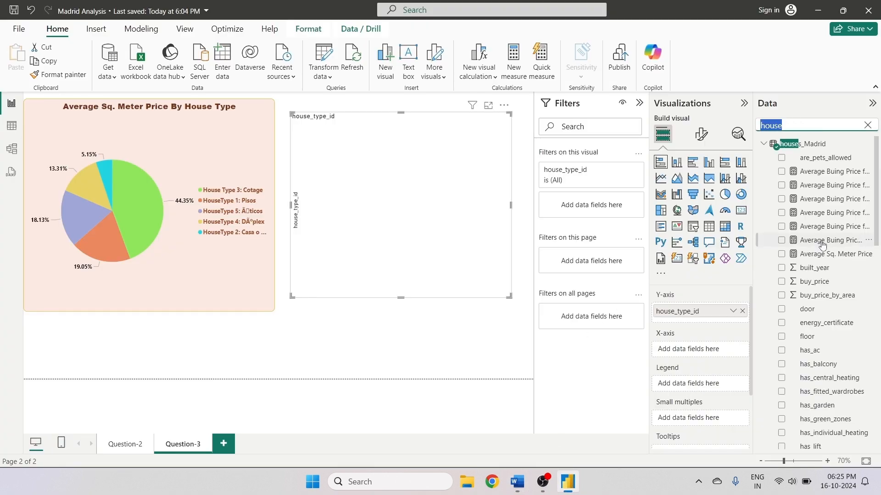
{"action": "type", "text": "sq"}
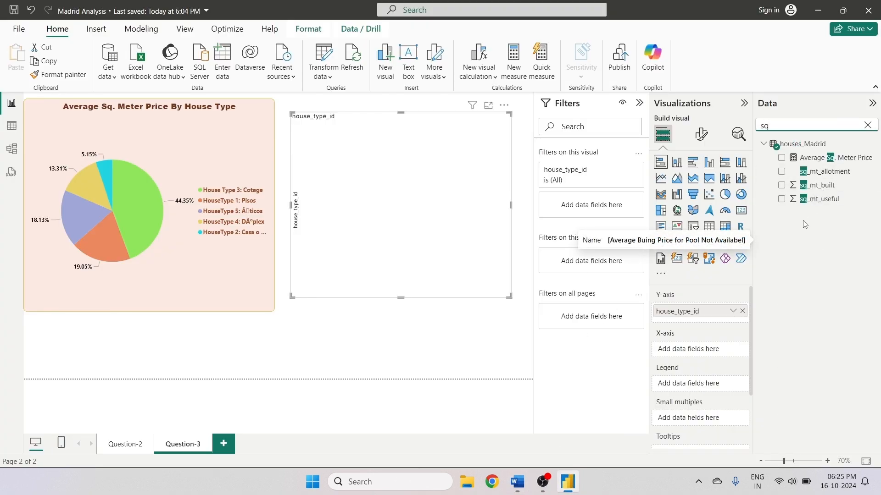
- Add sq_mt_built to the bar chart's X-axis and select the chart
{"action": "left_click", "coordinate": [782, 186]}
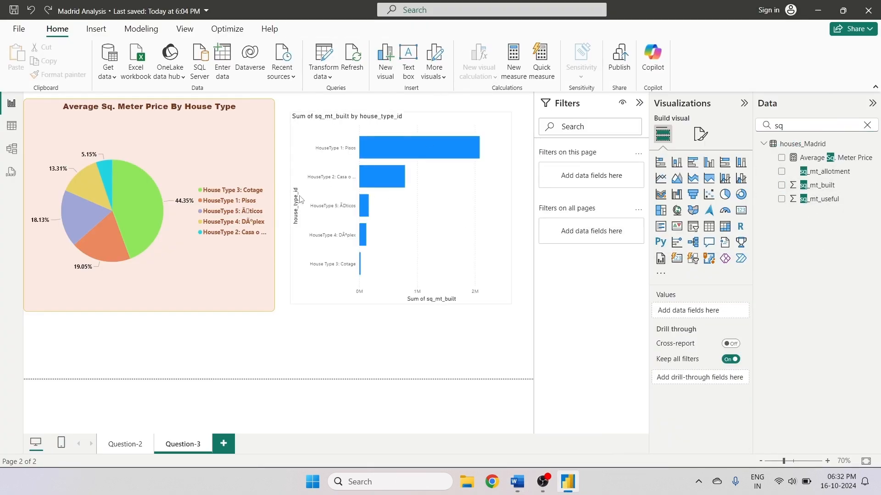
{"action": "left_click", "coordinate": [450, 228]}
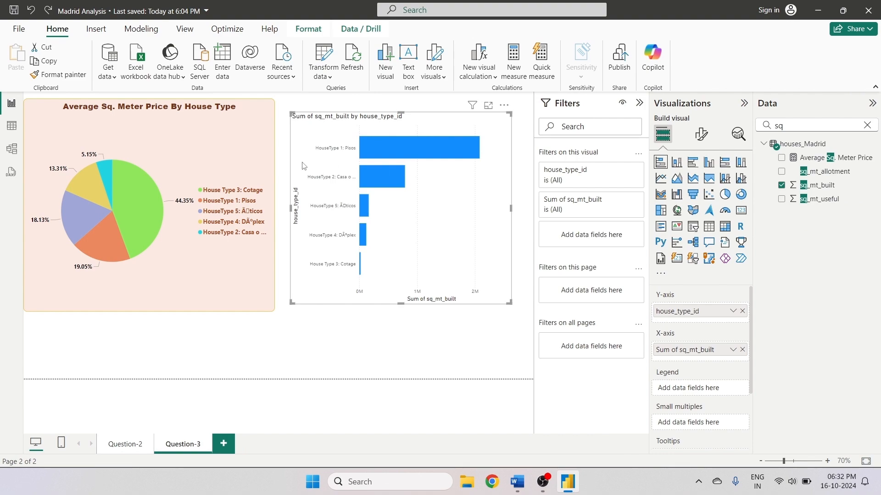
- Copy the pie chart's formatting onto the bar chart with Format Painter
{"action": "left_click", "coordinate": [252, 159]}
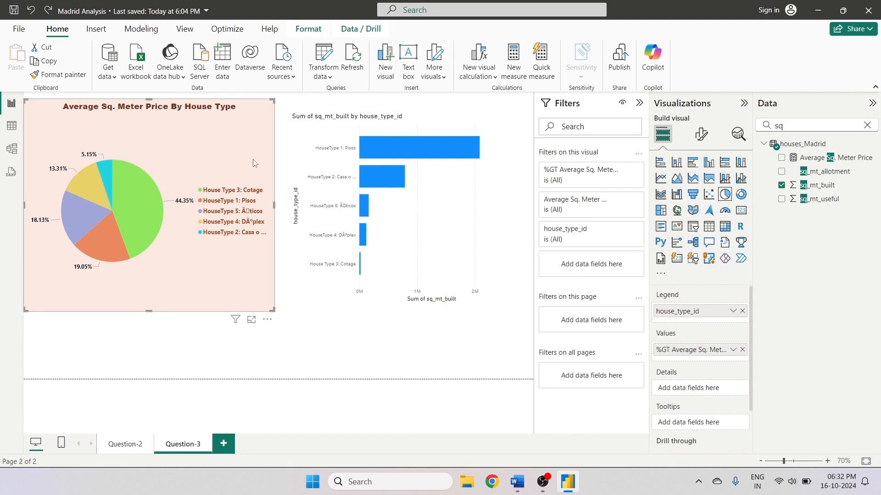
{"action": "left_click", "coordinate": [52, 74]}
{"action": "left_click", "coordinate": [388, 197]}
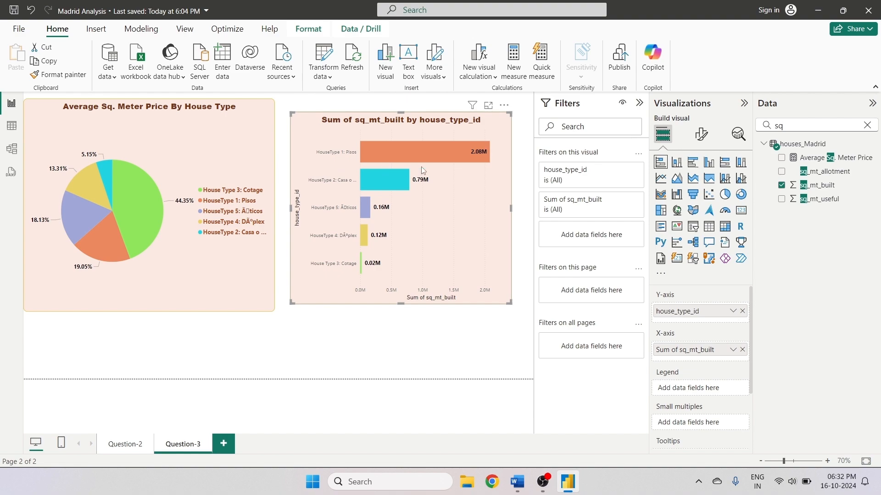
- Adjust the bar chart's height to match the pie chart, rechecking the assignment document in between
{"action": "mouse_move", "coordinate": [425, 149]}
{"action": "left_click_drag", "start_coordinate": [400, 303], "coordinate": [402, 316]}
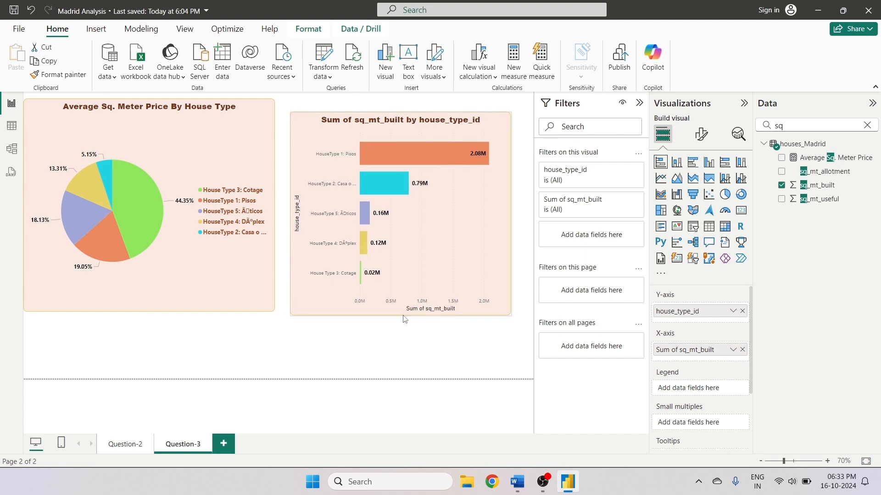
{"action": "left_click", "coordinate": [516, 481]}
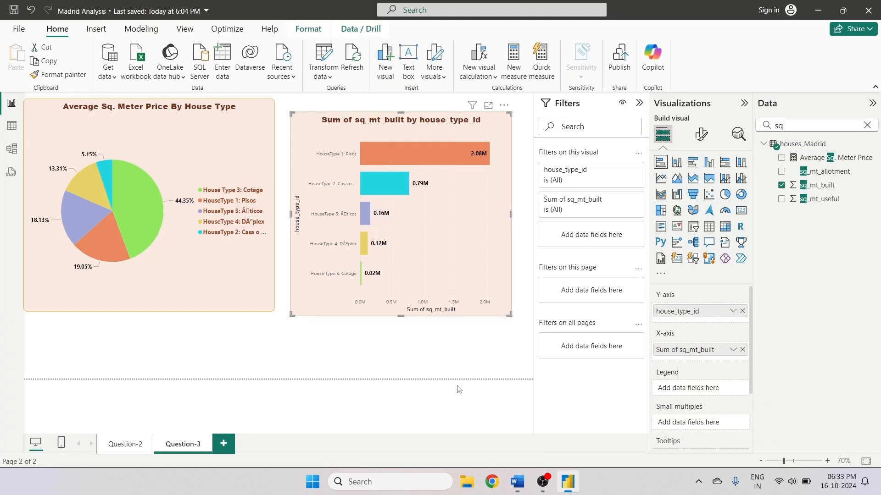
{"action": "left_click", "coordinate": [568, 481]}
{"action": "left_click_drag", "start_coordinate": [400, 312], "coordinate": [400, 308]}
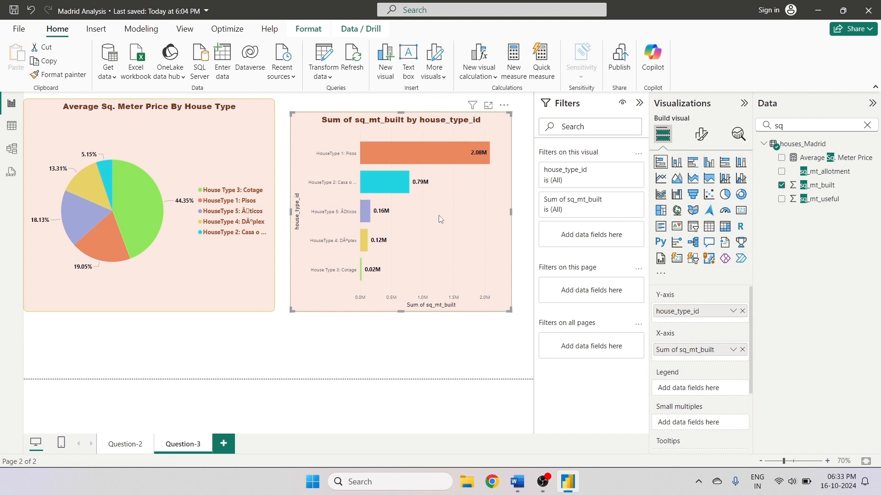
- Format the bar chart's Y-axis values with Segoe UI Bold font in black
{"action": "left_click", "coordinate": [701, 134]}
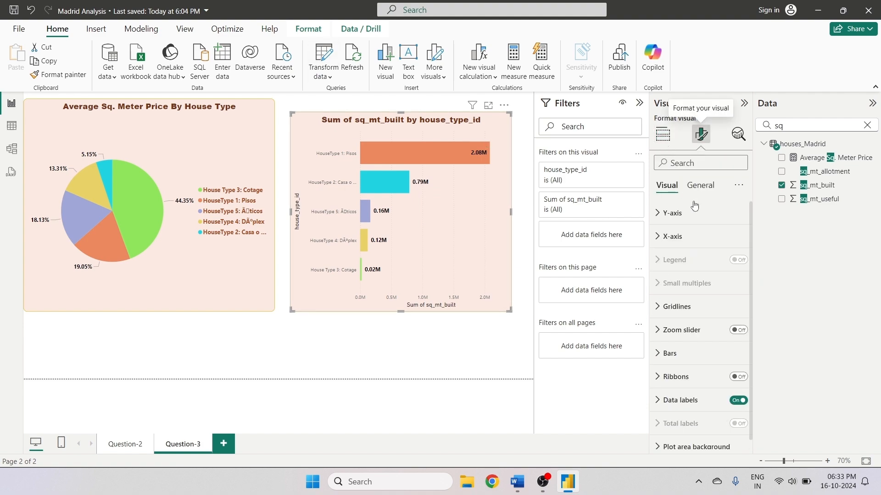
{"action": "left_click", "coordinate": [665, 213]}
{"action": "left_click", "coordinate": [690, 270]}
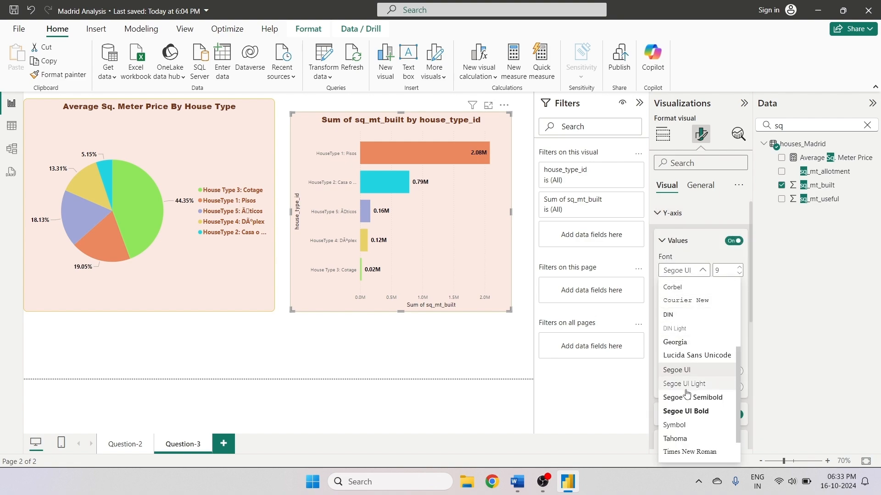
{"action": "left_click", "coordinate": [679, 412]}
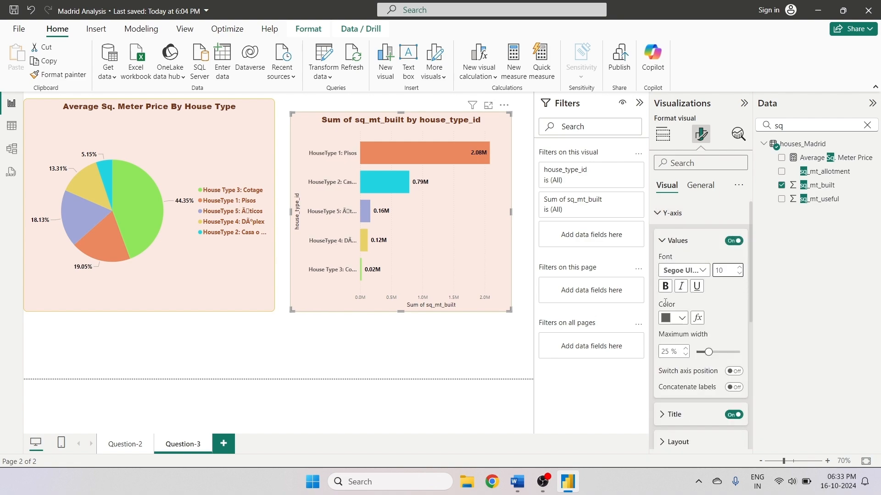
{"action": "left_click", "coordinate": [675, 318]}
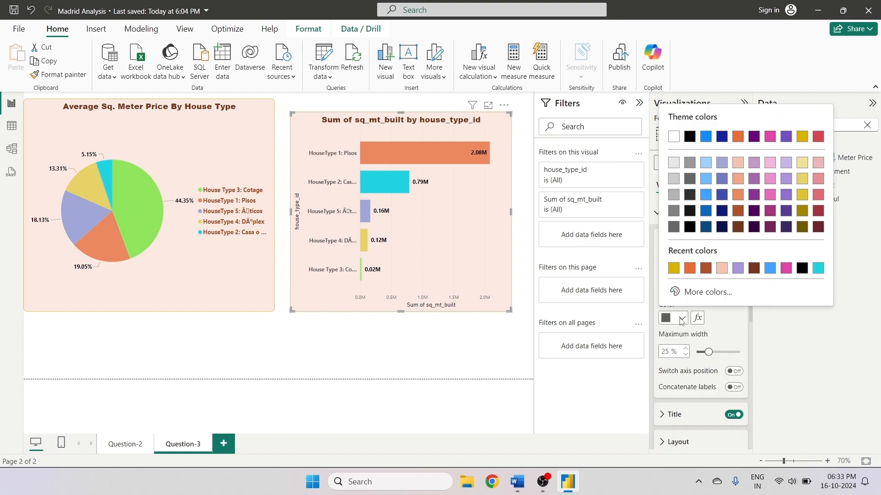
{"action": "left_click", "coordinate": [690, 137]}
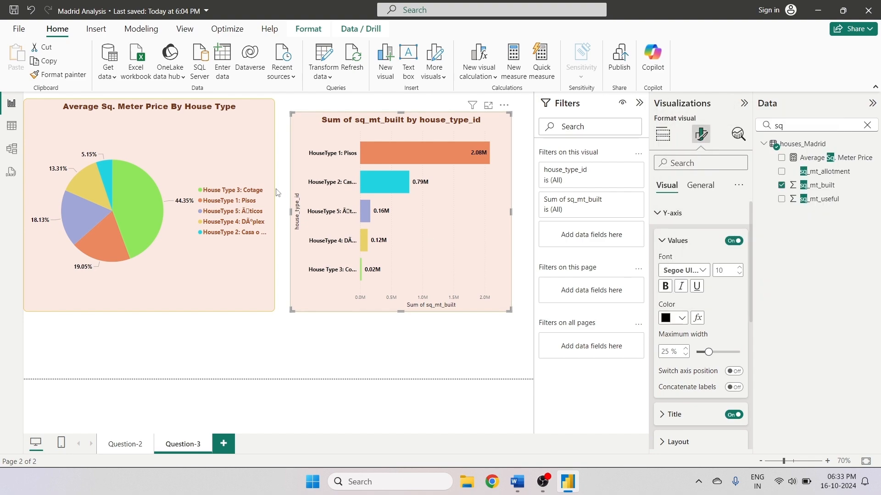
- Rename the Y-axis title to House Type and make it bold
{"action": "scroll", "coordinate": [682, 327], "scroll_direction": "down", "scroll_amount": 3}
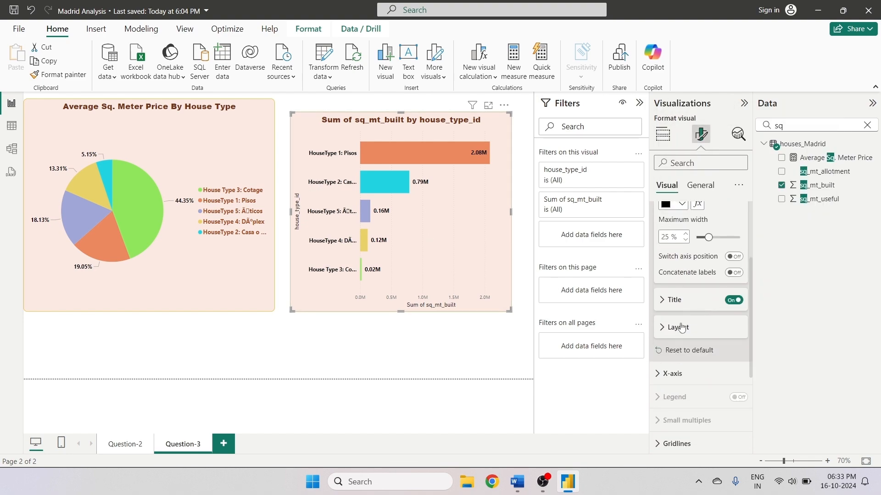
{"action": "left_click", "coordinate": [665, 300]}
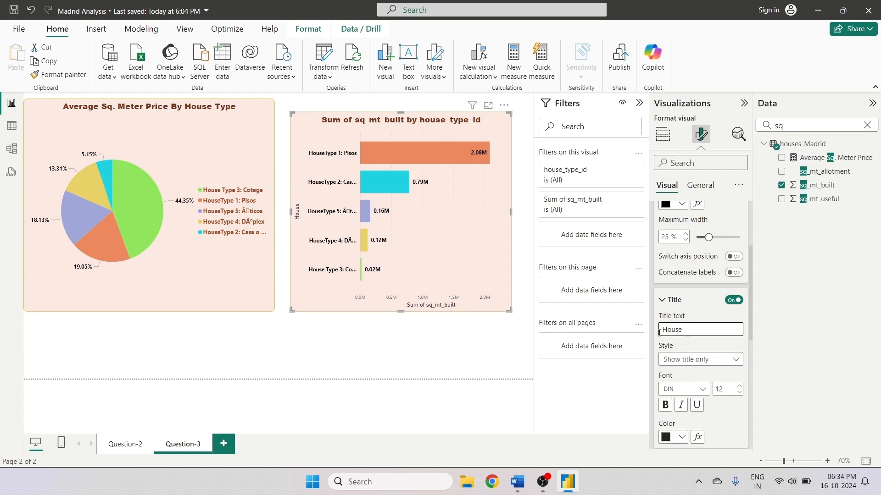
{"action": "left_click", "coordinate": [665, 405]}
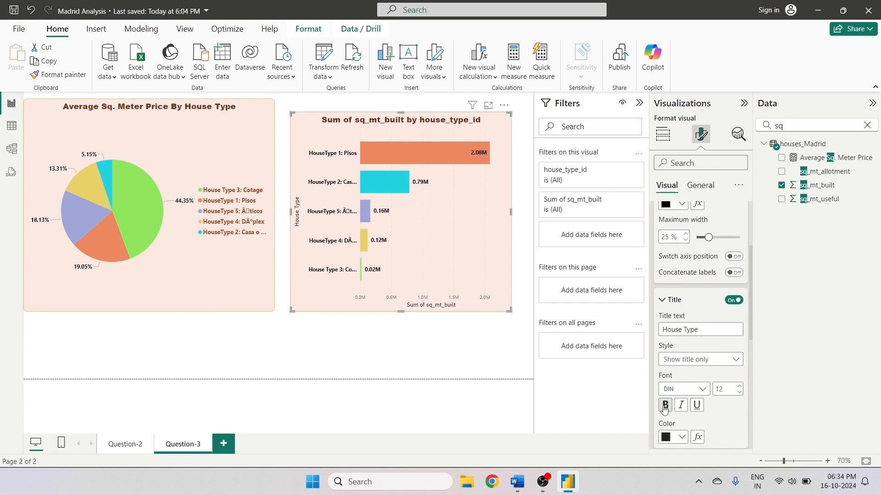
- Set the Y-axis title font to Arial Black with a brown color
{"action": "left_click", "coordinate": [684, 389]}
{"action": "left_click", "coordinate": [683, 217]}
{"action": "scroll", "coordinate": [678, 322], "scroll_direction": "down", "scroll_amount": 4}
{"action": "left_click", "coordinate": [681, 265]}
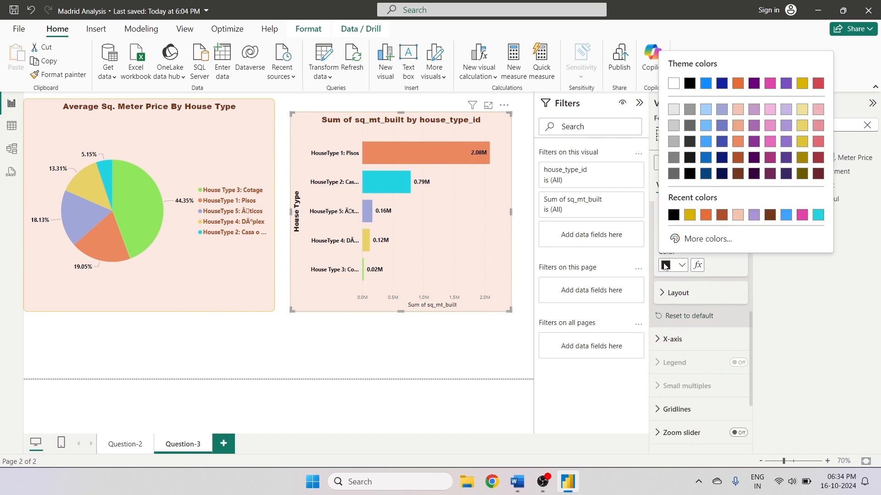
{"action": "left_click", "coordinate": [722, 216]}
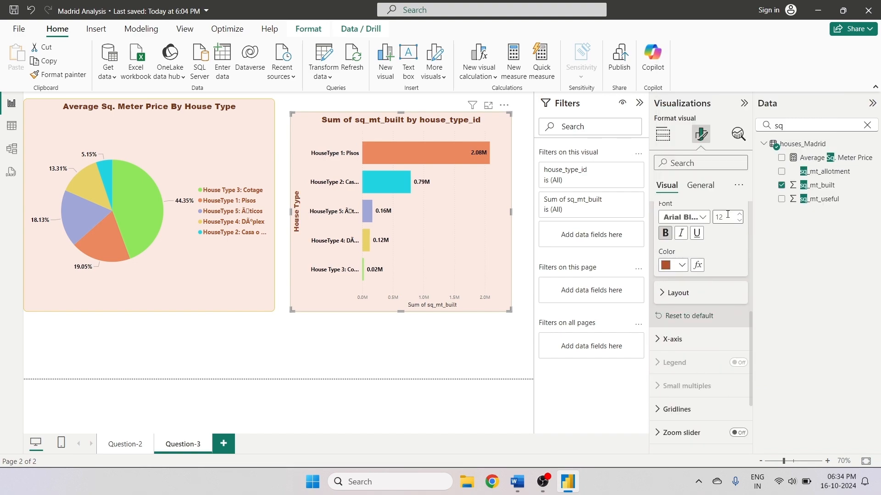
- Format the X-axis values with Segoe UI Bold font in black
{"action": "scroll", "coordinate": [729, 319], "scroll_direction": "down", "scroll_amount": 3}
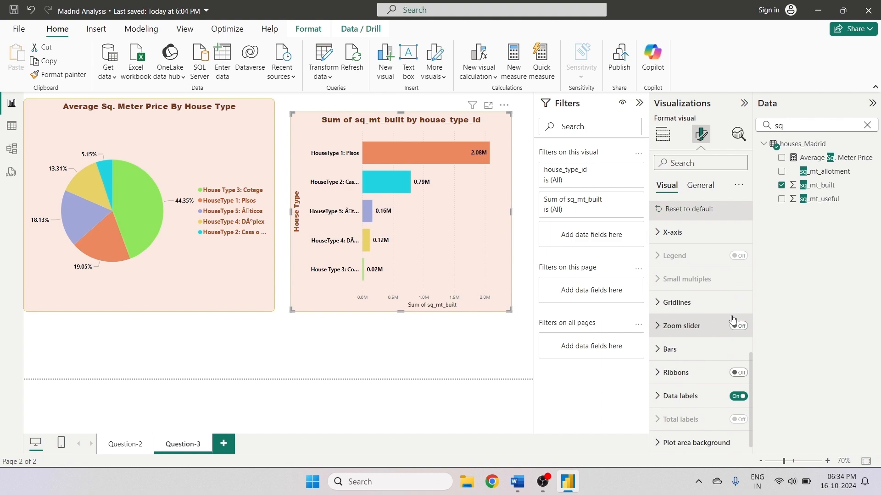
{"action": "left_click", "coordinate": [670, 227]}
{"action": "scroll", "coordinate": [682, 367], "scroll_direction": "up", "scroll_amount": 2}
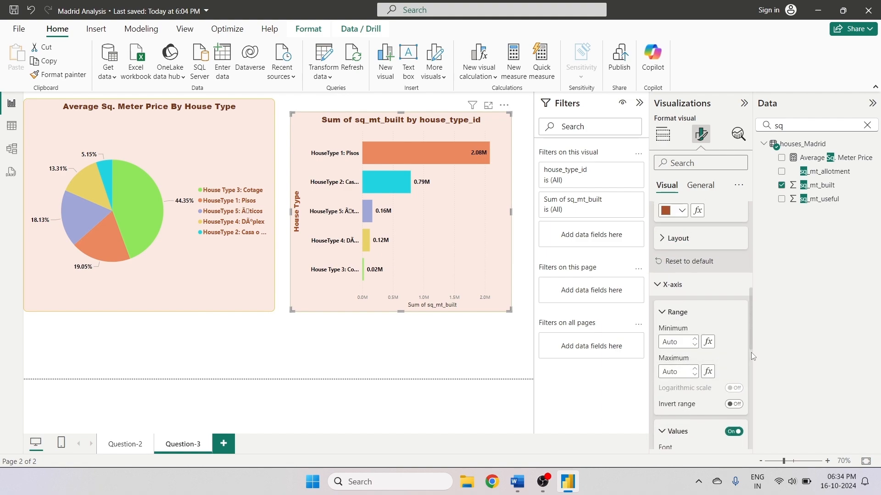
{"action": "scroll", "coordinate": [750, 363], "scroll_direction": "down", "scroll_amount": 6}
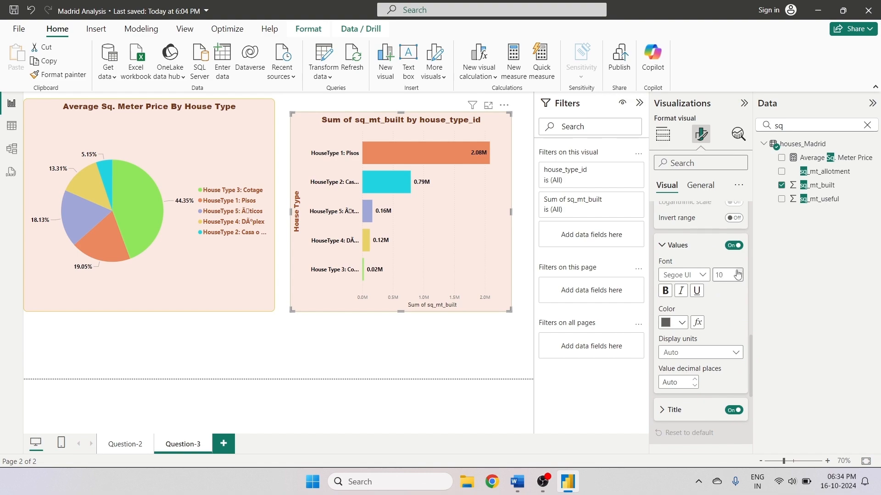
{"action": "left_click", "coordinate": [702, 276]}
{"action": "left_click", "coordinate": [692, 416]}
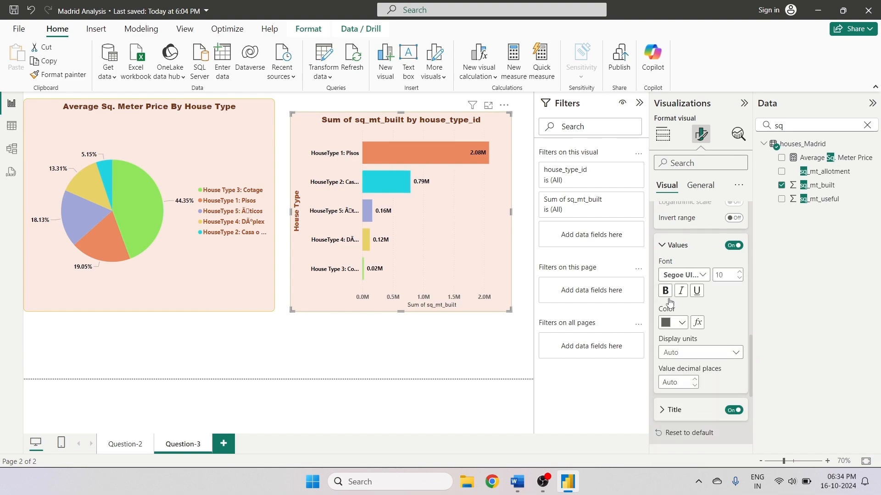
{"action": "left_click", "coordinate": [697, 323]}
{"action": "left_click", "coordinate": [687, 66]}
{"action": "left_click", "coordinate": [673, 323]}
{"action": "left_click", "coordinate": [700, 339]}
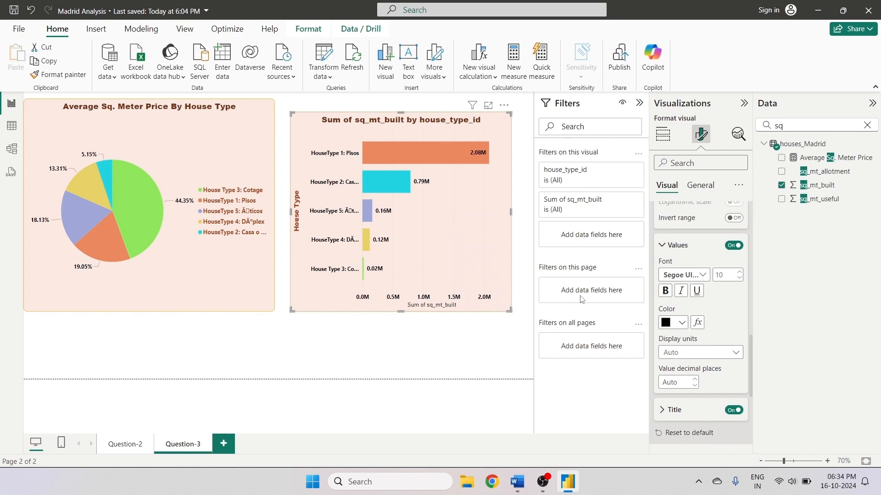
- Set the X-axis values' display units to Thousands
{"action": "left_click", "coordinate": [688, 352]}
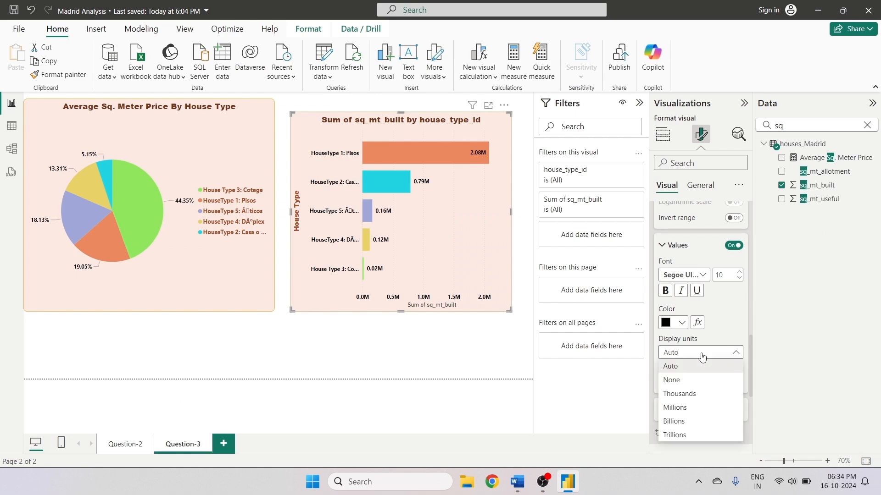
{"action": "left_click", "coordinate": [683, 380]}
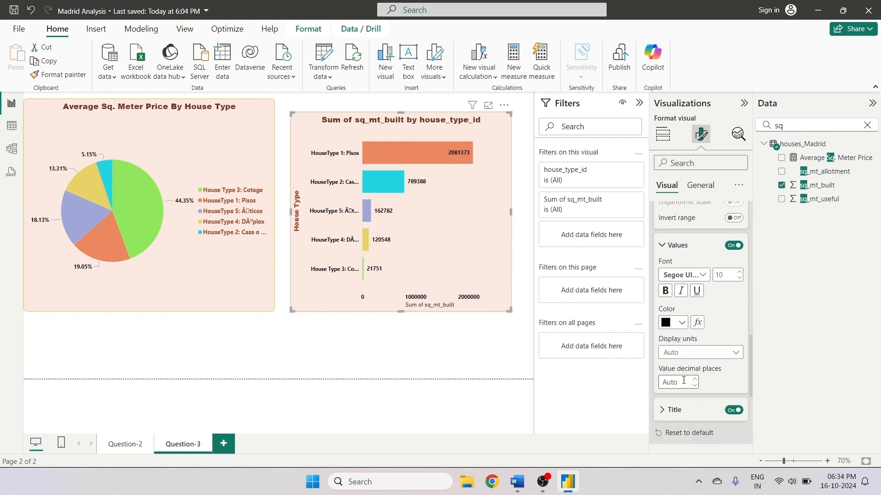
{"action": "left_click", "coordinate": [688, 352]}
{"action": "left_click", "coordinate": [675, 393]}
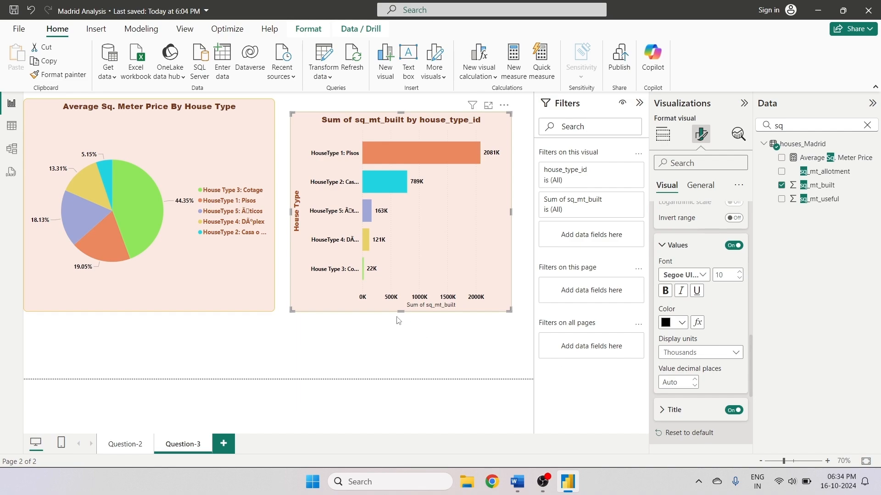
- Rename the X-axis title to Sq. Meter Built and make it bold
{"action": "scroll", "coordinate": [706, 366], "scroll_direction": "down", "scroll_amount": 3}
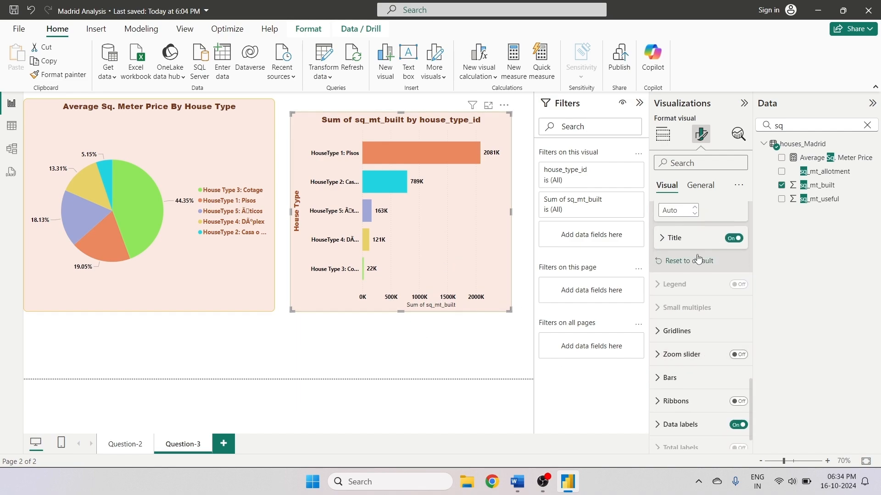
{"action": "left_click", "coordinate": [673, 239]}
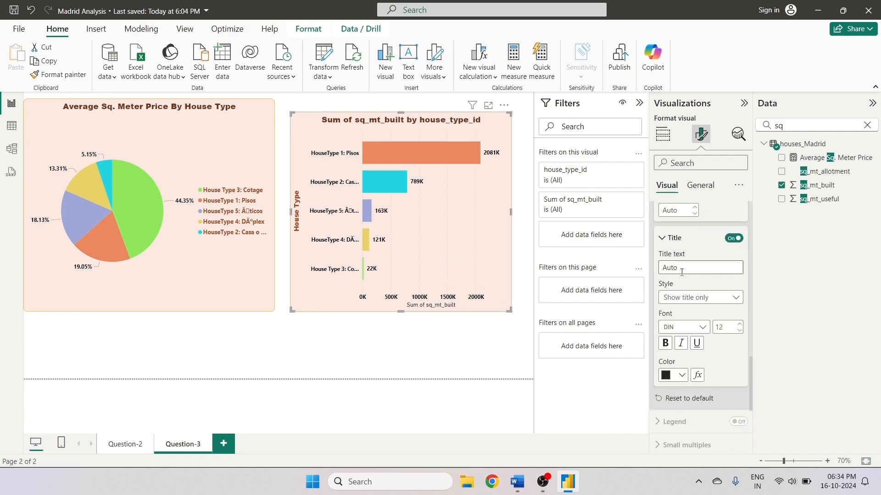
{"action": "left_click", "coordinate": [663, 267]}
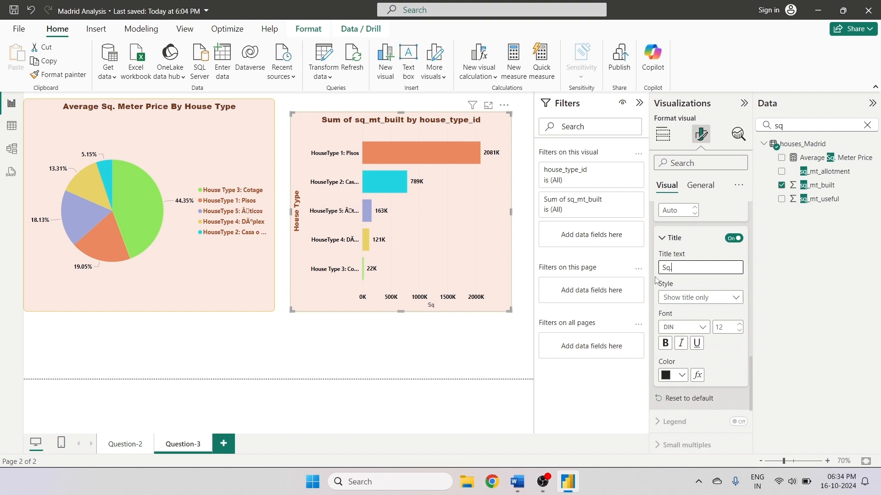
{"action": "type", "text": "Sq. Meter B"}
{"action": "key", "text": "BackSpace"}
{"action": "type", "text": "t"}
{"action": "key", "text": "BackSpace"}
{"action": "left_click", "coordinate": [665, 343]}
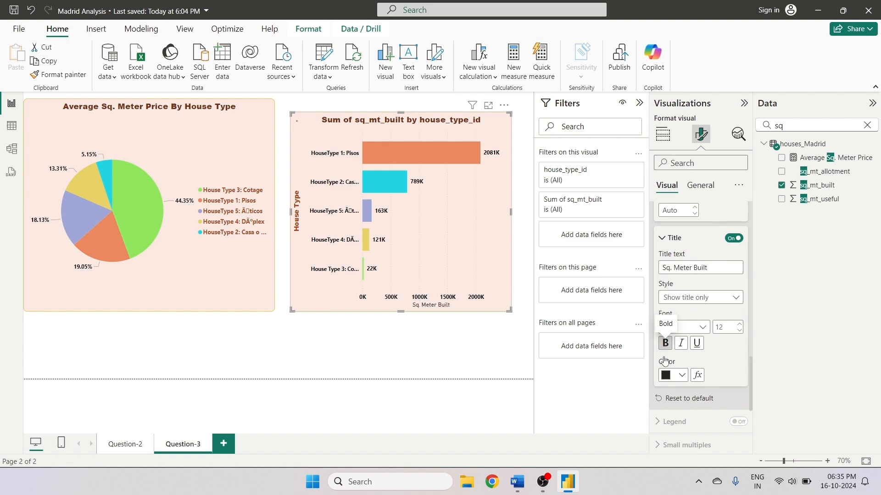
- Set the X-axis title font to Arial Black with a brown color
{"action": "left_click", "coordinate": [697, 331]}
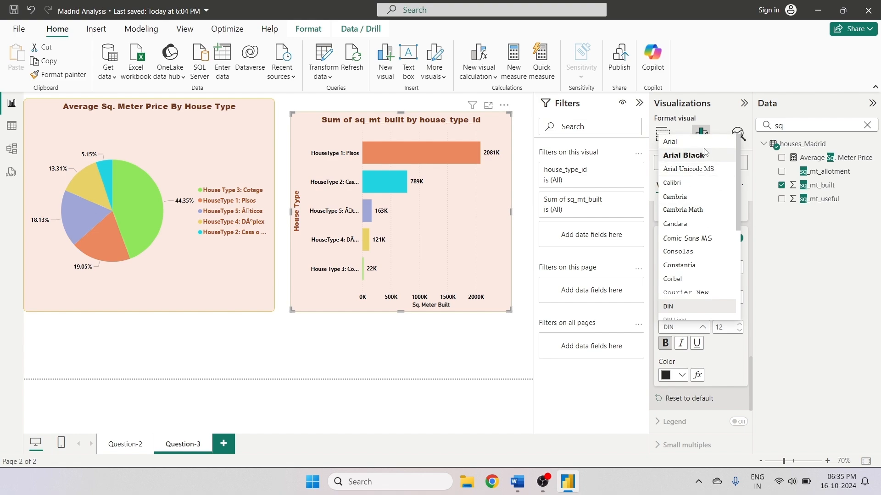
{"action": "left_click", "coordinate": [704, 153]}
{"action": "left_click", "coordinate": [681, 376]}
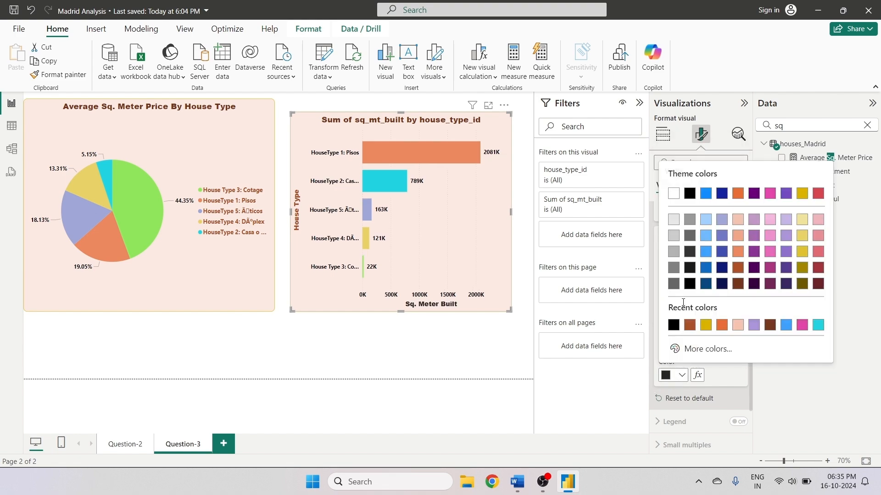
{"action": "left_click", "coordinate": [690, 324]}
- Turn off the bar chart's vertical gridlines
{"action": "scroll", "coordinate": [750, 345], "scroll_direction": "up", "scroll_amount": 2}
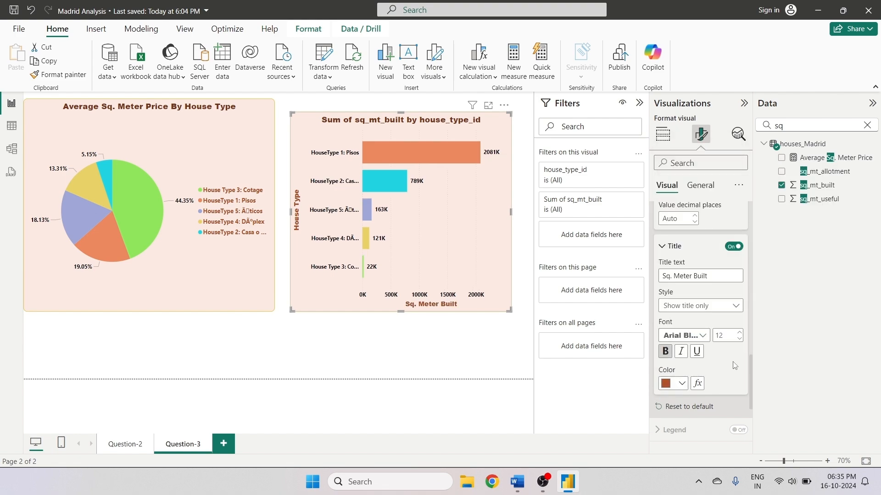
{"action": "left_click_drag", "start_coordinate": [750, 346], "coordinate": [752, 401]}
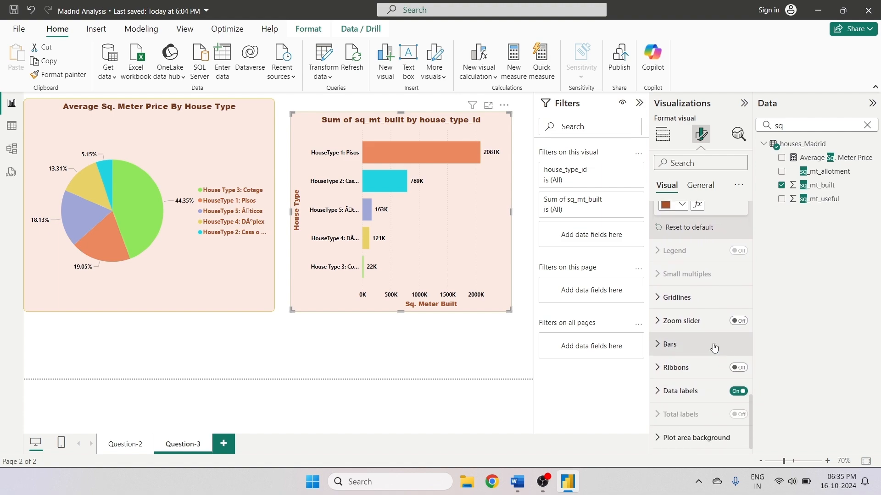
{"action": "left_click", "coordinate": [665, 306]}
{"action": "left_click", "coordinate": [732, 327]}
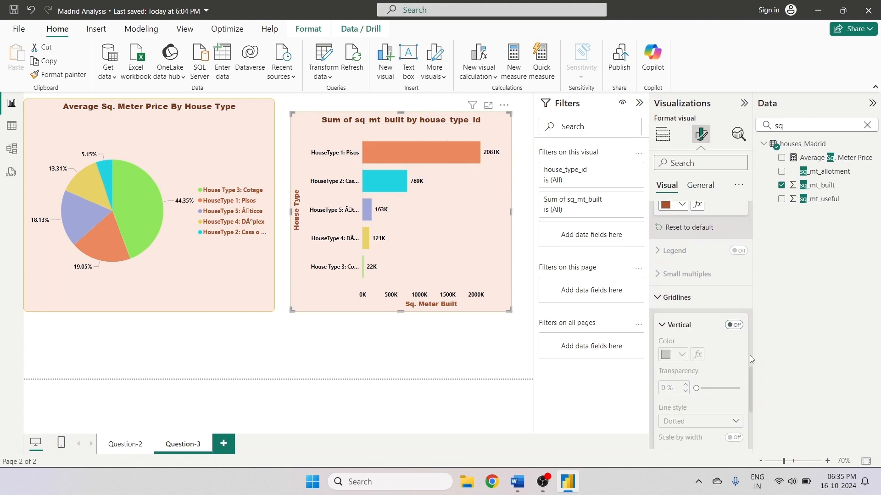
{"action": "scroll", "coordinate": [750, 357], "scroll_direction": "down", "scroll_amount": 2}
{"action": "scroll", "coordinate": [752, 362], "scroll_direction": "down", "scroll_amount": 1}
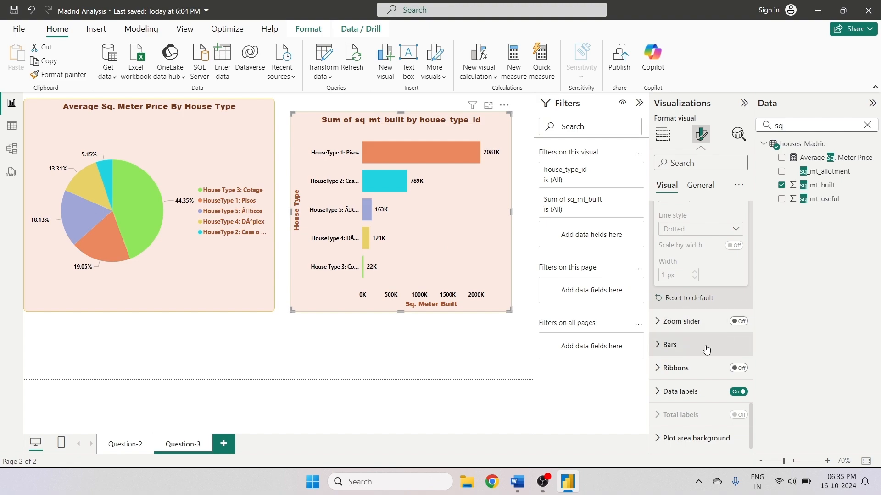
{"action": "left_click", "coordinate": [659, 345]}
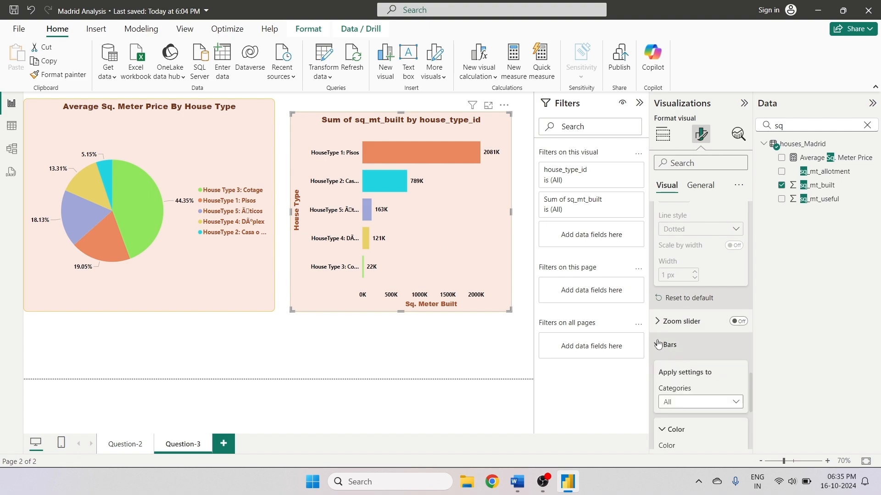
{"action": "left_click", "coordinate": [659, 344]}
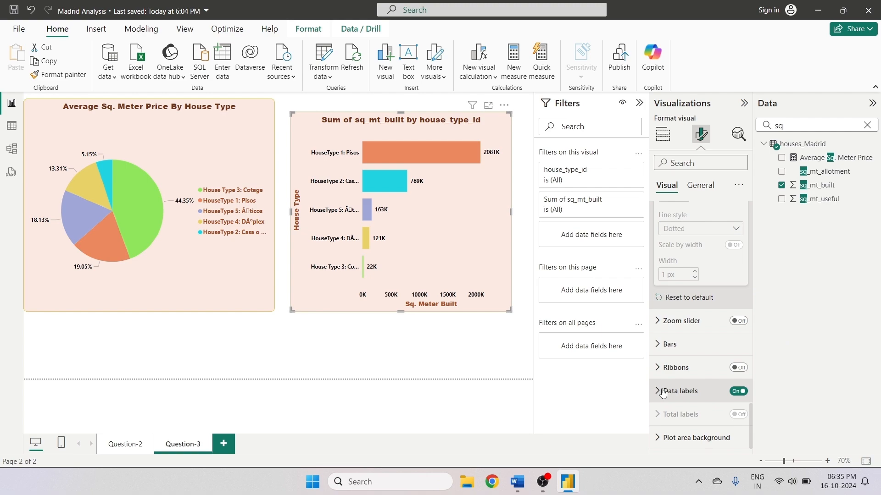
{"action": "scroll", "coordinate": [744, 356], "scroll_direction": "up", "scroll_amount": 1}
{"action": "scroll", "coordinate": [746, 412], "scroll_direction": "down", "scroll_amount": 1}
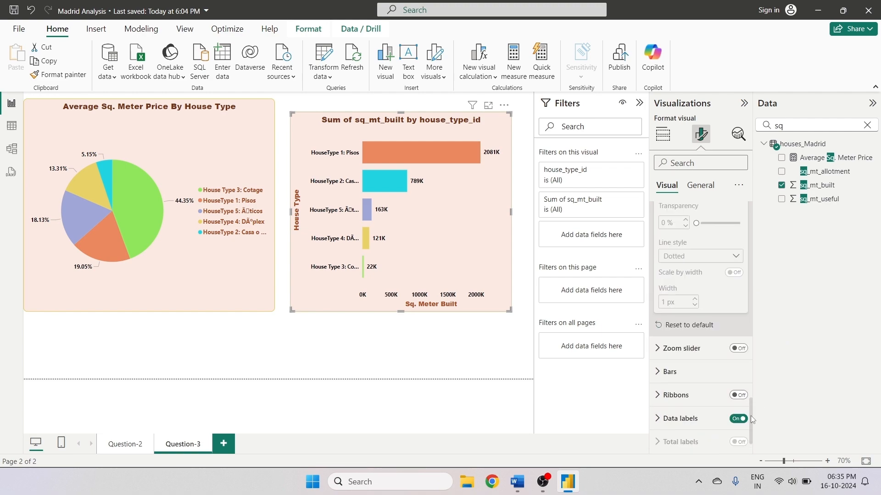
- Rename the bar chart's title to Sq. Meter Built Based On House Type
{"action": "left_click", "coordinate": [748, 448]}
{"action": "left_click", "coordinate": [699, 188]}
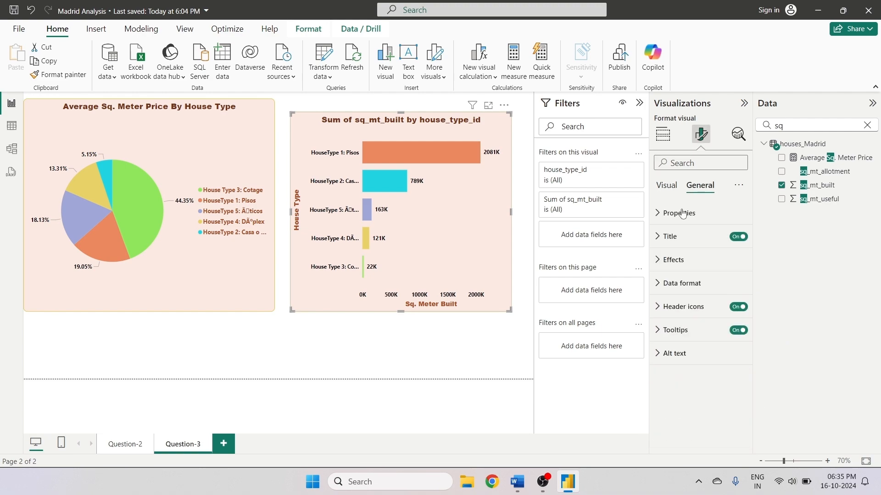
{"action": "left_click", "coordinate": [664, 235]}
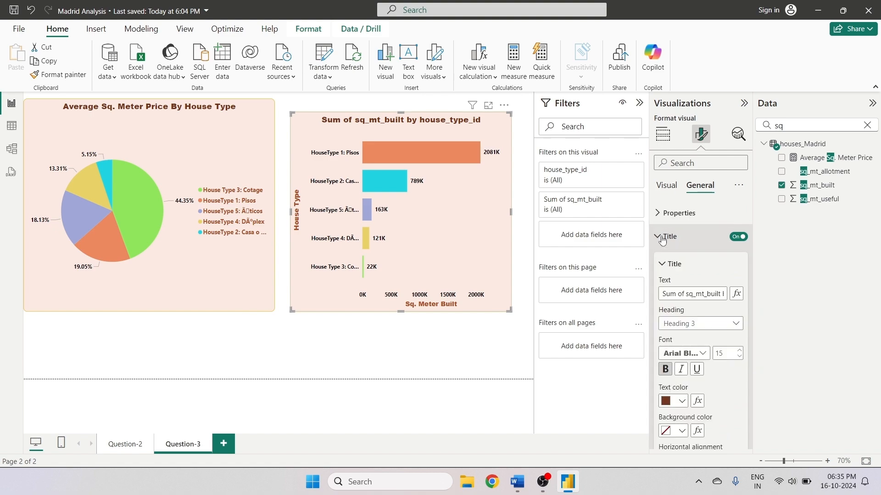
{"action": "left_click", "coordinate": [666, 296]}
{"action": "key", "text": "ctrl+a"}
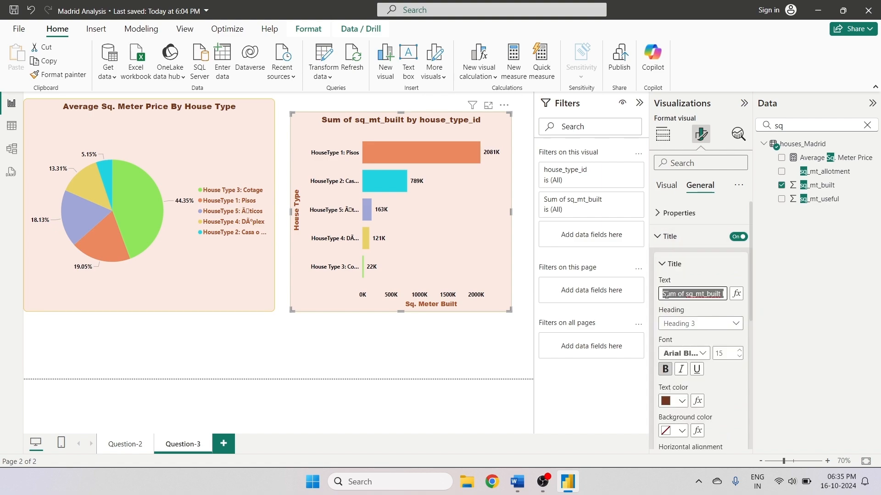
{"action": "type", "text": "Sq. Me"}
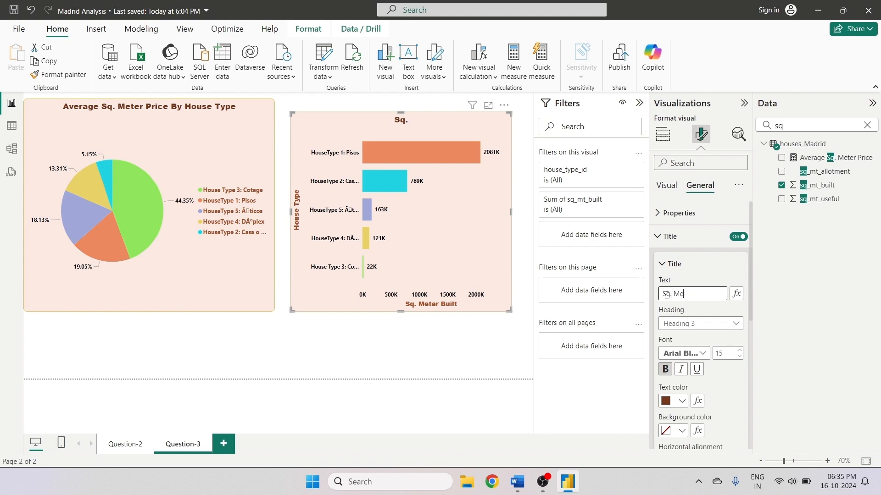
{"action": "type", "text": "ter Buil"}
{"action": "type", "text": "ilt Bs"}
{"action": "key", "text": "BackSpace"}
{"action": "type", "text": "a"}
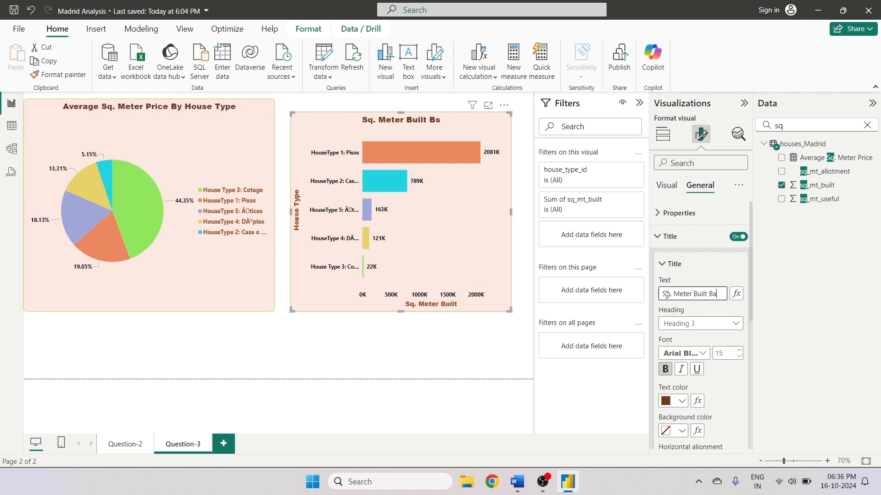
{"action": "type", "text": "sed On"}
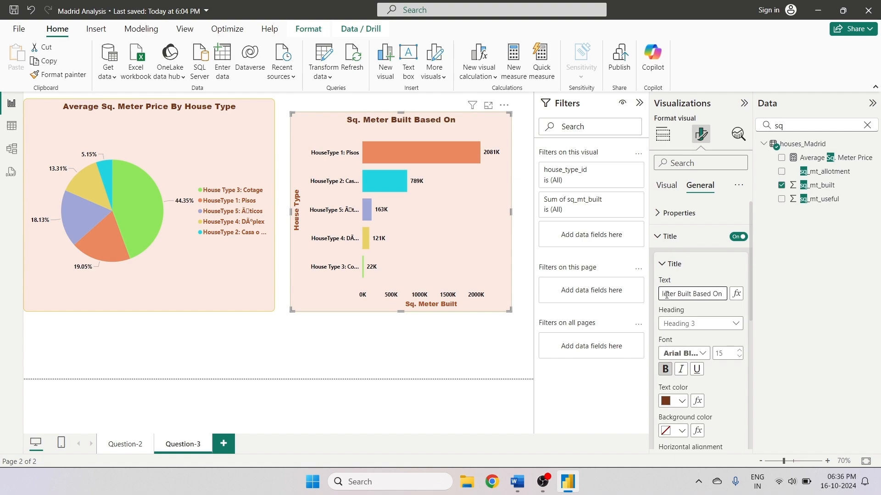
{"action": "type", "text": " Houd"}
{"action": "key", "text": "BackSpace"}
{"action": "type", "text": "s"}
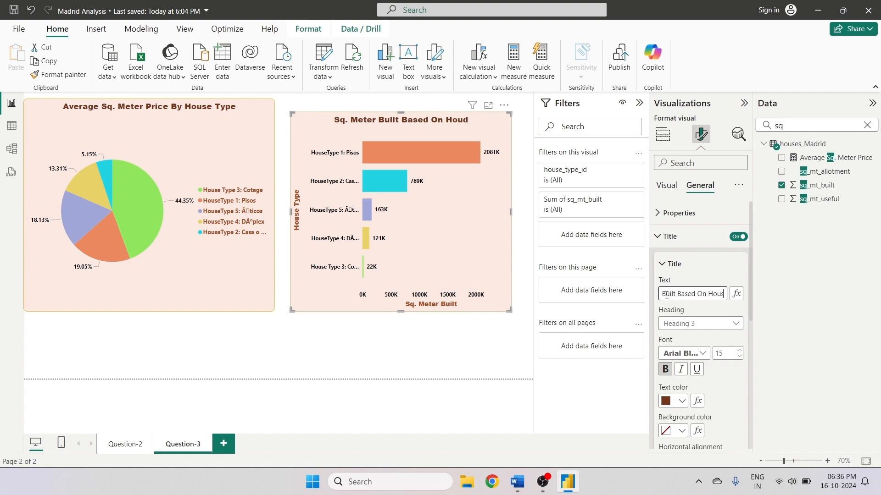
{"action": "type", "text": "e Typ"}
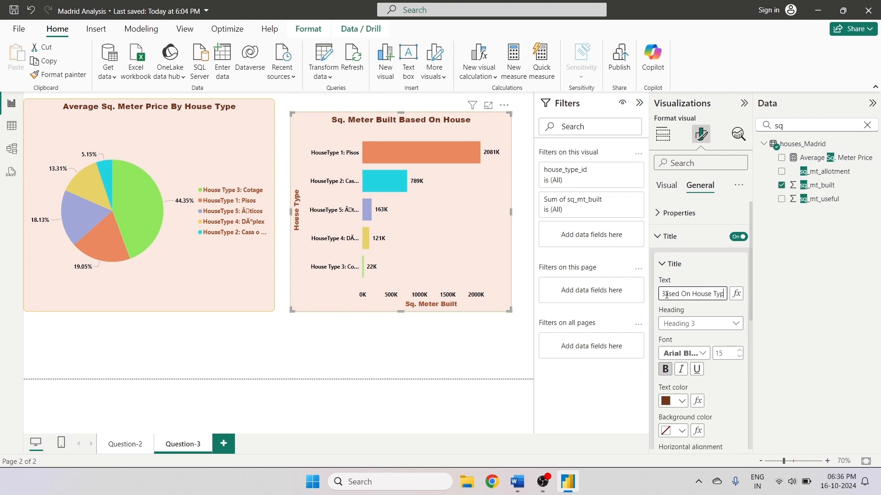
{"action": "type", "text": "e"}
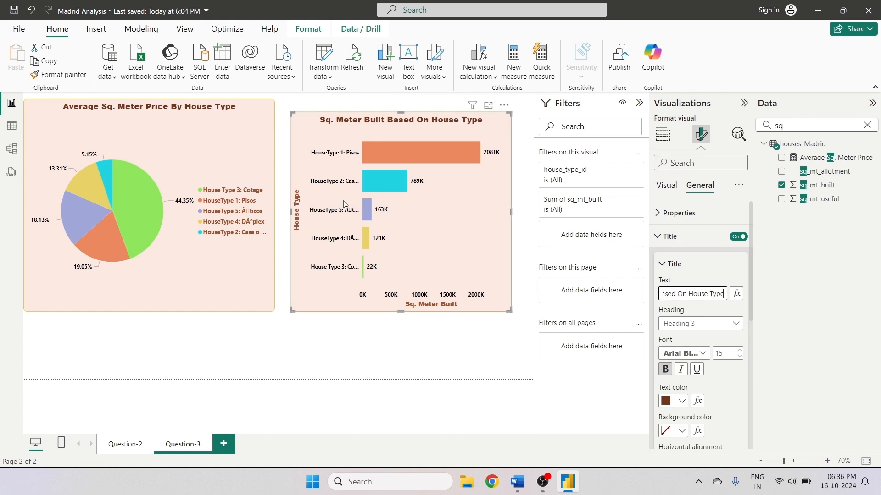
{"action": "left_click", "coordinate": [393, 323]}
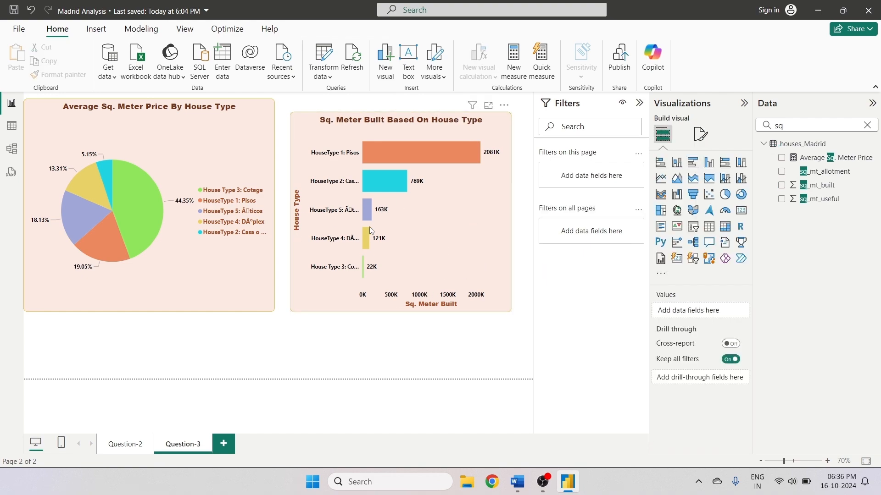
- Review the assignment questions in Word and browse the houses_Madrid table's columns in data view
{"action": "left_click", "coordinate": [517, 491]}
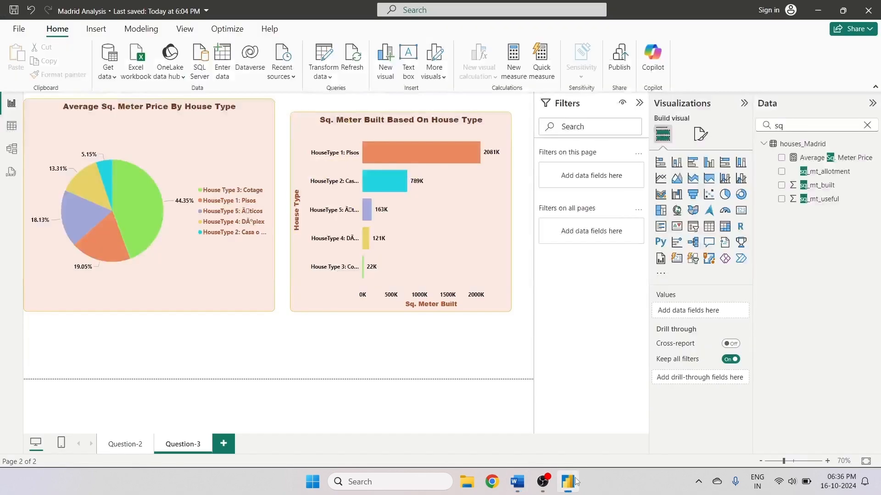
{"action": "left_click", "coordinate": [567, 482]}
{"action": "left_click", "coordinate": [12, 125]}
{"action": "left_click_drag", "start_coordinate": [349, 450], "coordinate": [158, 450]}
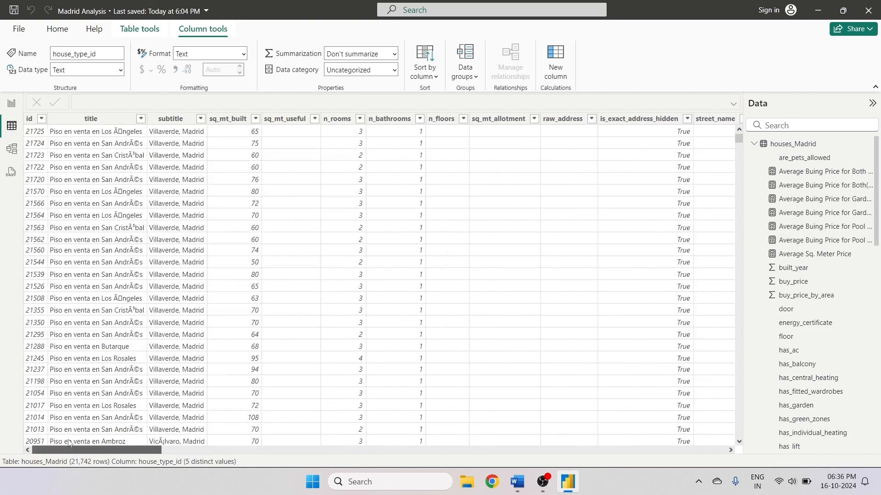
{"action": "left_click", "coordinate": [31, 119]}
{"action": "key", "text": "Right"}
{"action": "key", "text": "Right"}
{"action": "key", "text": "Right"}
{"action": "key", "text": "Right"}
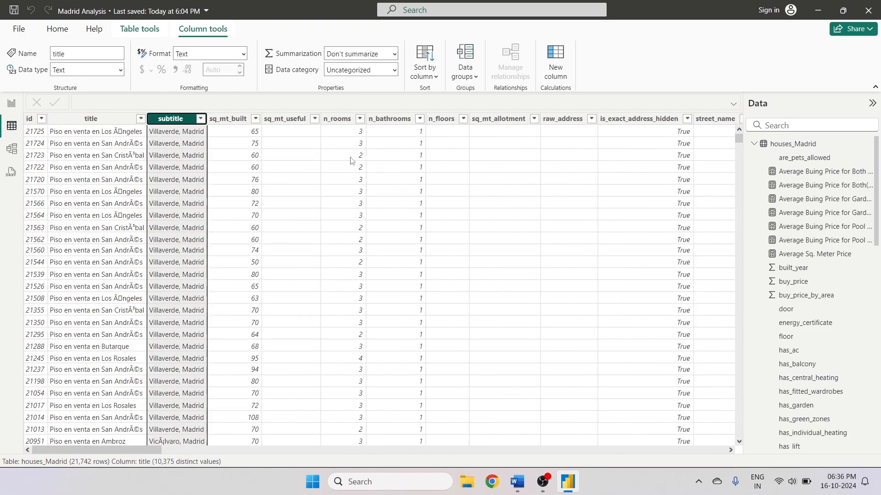
{"action": "key", "text": "Right"}
{"action": "key", "text": "Right"}
{"action": "key", "text": "Right"}
{"action": "key", "text": "Right"}
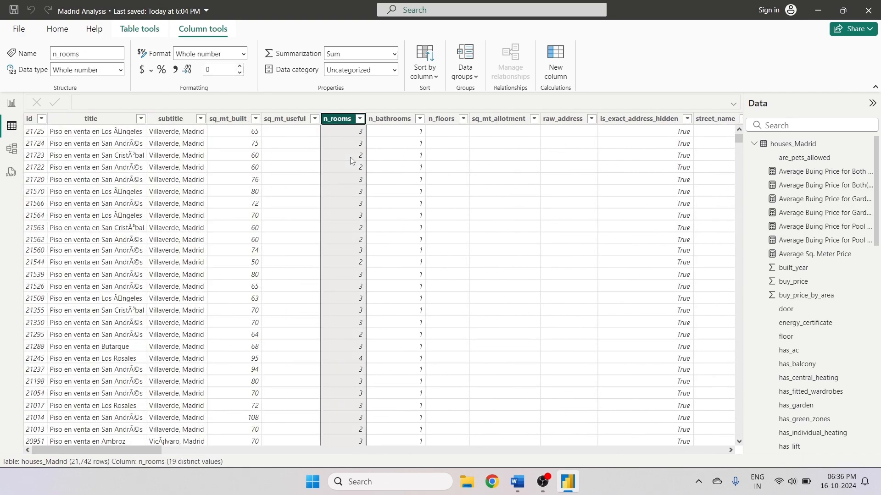
{"action": "key", "text": "Right"}
{"action": "key", "text": "Right"}
{"action": "key", "text": "Right"}
{"action": "key", "text": "Right"}
{"action": "key", "text": "Right"}
{"action": "key", "text": "Right"}
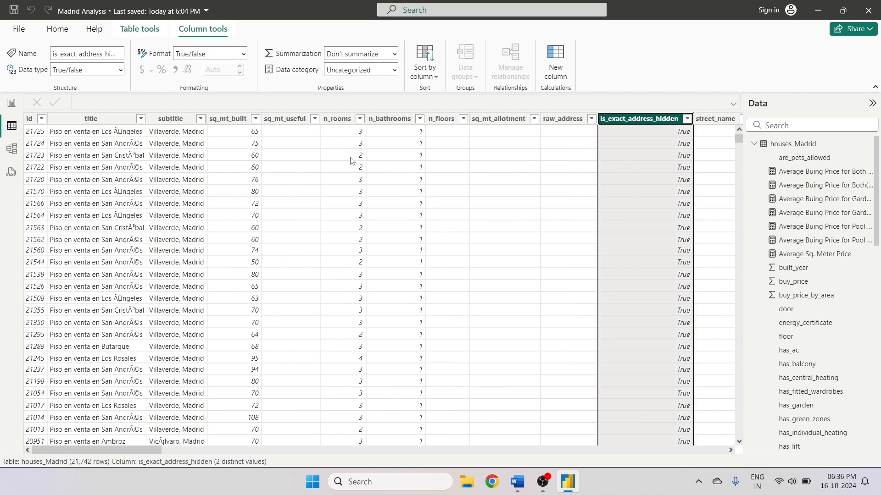
{"action": "key", "text": "Right"}
{"action": "key", "text": "Right"}
{"action": "key", "text": "Right"}
{"action": "key", "text": "Right"}
{"action": "key", "text": "Right"}
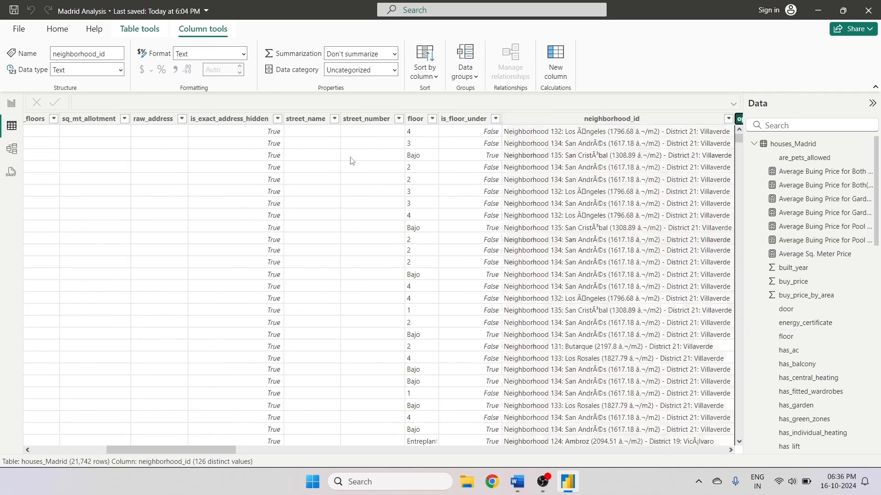
{"action": "key", "text": "Right"}
{"action": "key", "text": "Right"}
{"action": "key", "text": "Right"}
{"action": "key", "text": "Right"}
{"action": "key", "text": "Right"}
{"action": "key", "text": "Right"}
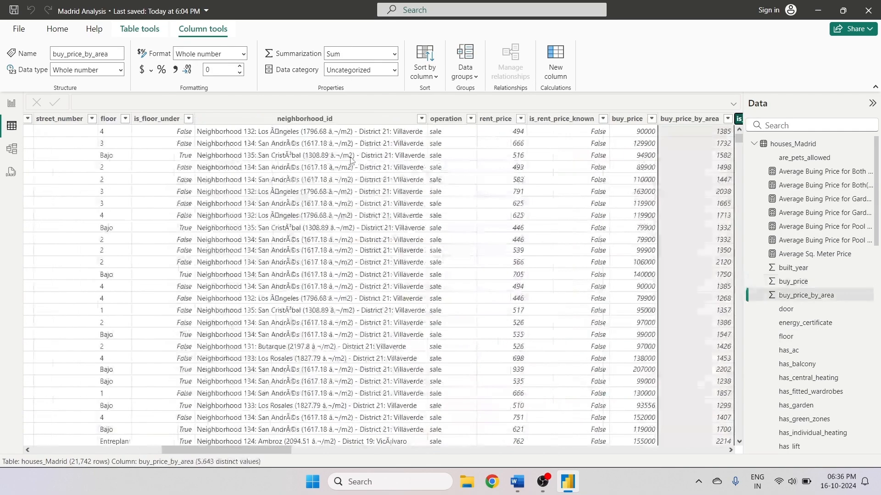
{"action": "key", "text": "Right"}
{"action": "key", "text": "Right"}
{"action": "key", "text": "Right"}
{"action": "key", "text": "Right"}
{"action": "key", "text": "Right"}
{"action": "key", "text": "Right"}
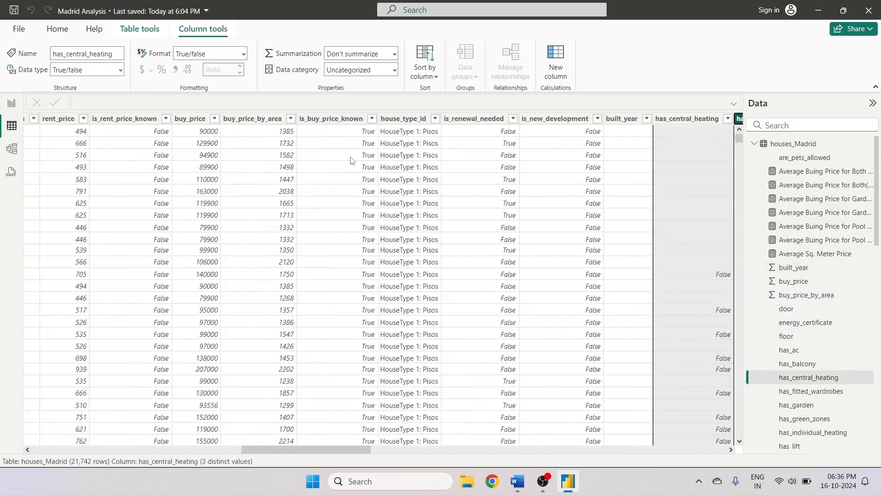
{"action": "key", "text": "Right"}
{"action": "key", "text": "Right"}
{"action": "key", "text": "Right"}
{"action": "key", "text": "Right"}
{"action": "key", "text": "Right"}
{"action": "key", "text": "Right"}
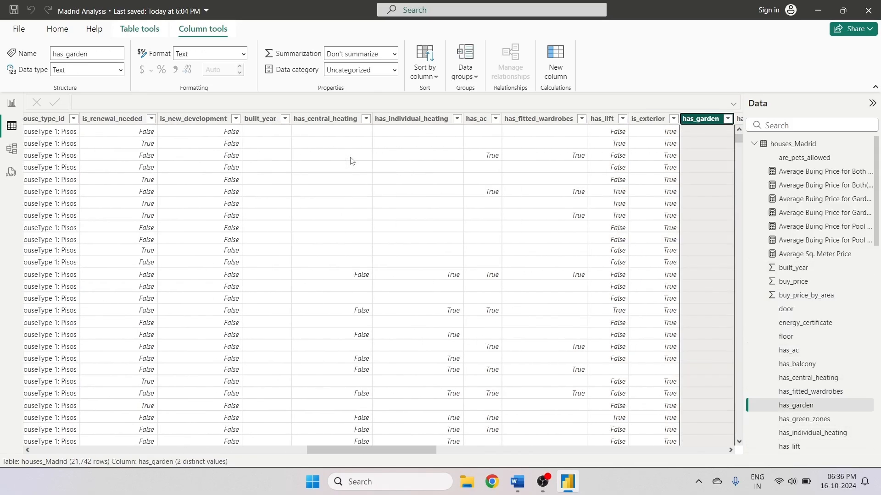
{"action": "key", "text": "Right"}
{"action": "key", "text": "Right"}
{"action": "key", "text": "Right"}
{"action": "key", "text": "Right"}
{"action": "key", "text": "Right"}
{"action": "key", "text": "Right"}
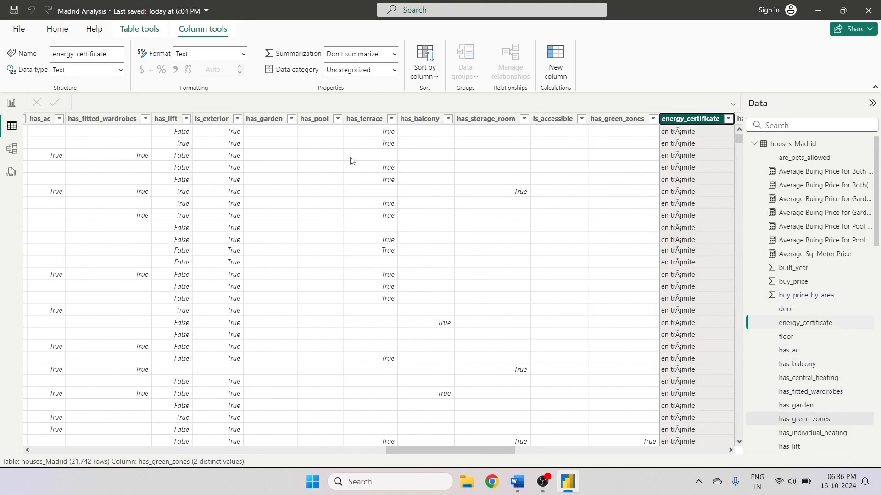
{"action": "key", "text": "Right"}
{"action": "key", "text": "Right"}
{"action": "key", "text": "Right"}
{"action": "key", "text": "Right"}
{"action": "key", "text": "Right"}
{"action": "key", "text": "Right"}
{"action": "key", "text": "Right"}
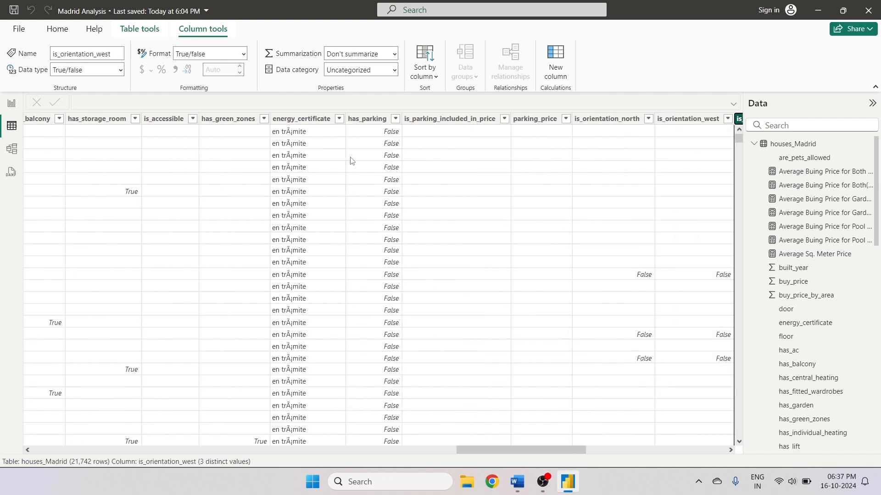
{"action": "key", "text": "Right"}
{"action": "key", "text": "Right"}
{"action": "key", "text": "Right"}
{"action": "key", "text": "Right"}
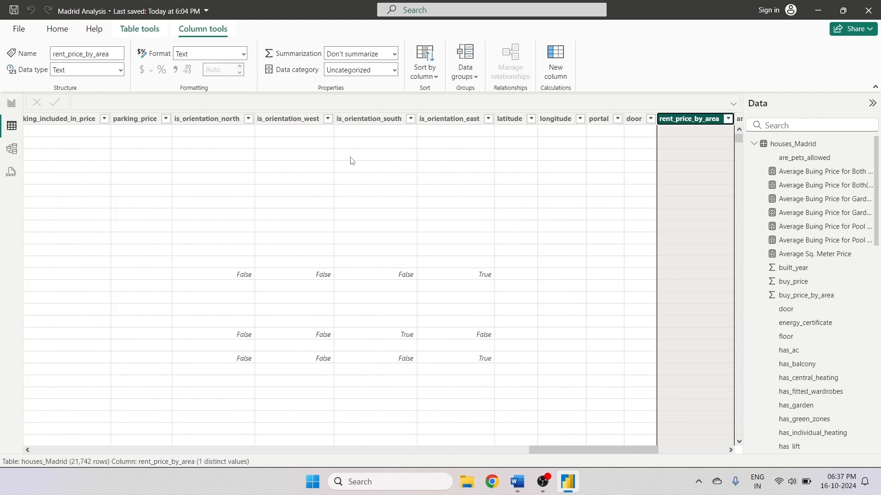
{"action": "key", "text": "Right"}
{"action": "key", "text": "Right"}
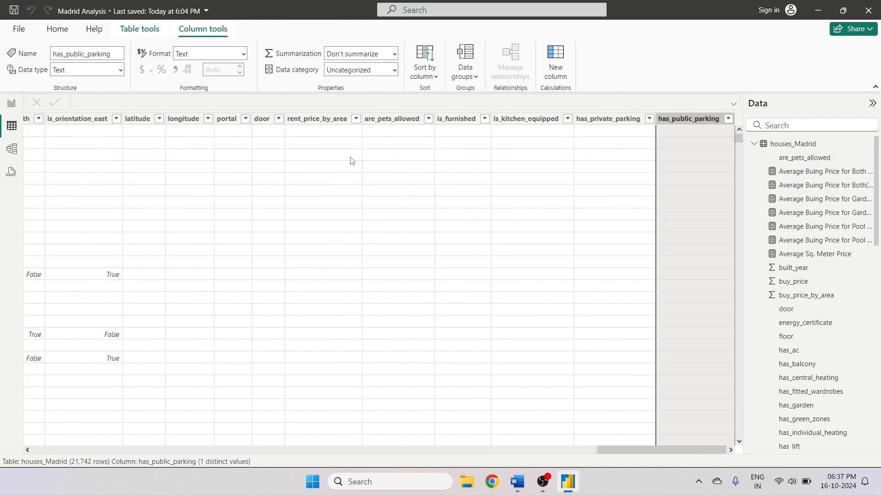
{"action": "key", "text": "ctrl+Home"}
{"action": "key", "text": "Right"}
{"action": "key", "text": "Right"}
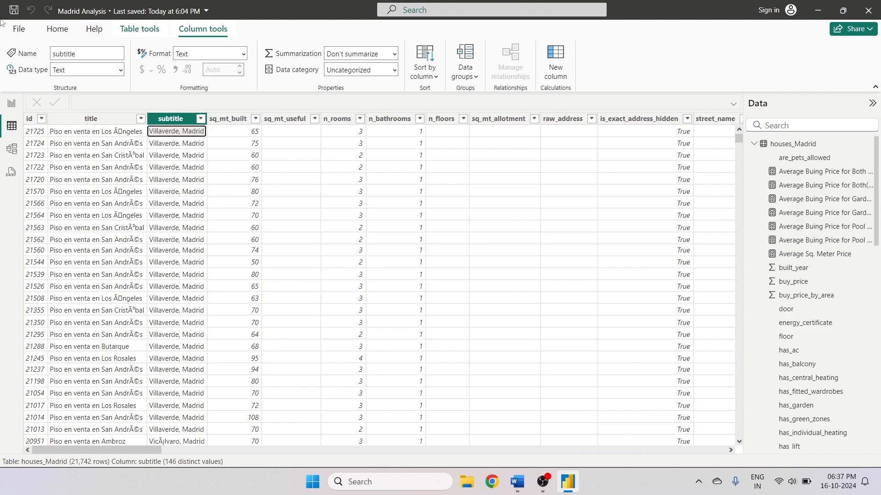
{"action": "left_click", "coordinate": [11, 103]}
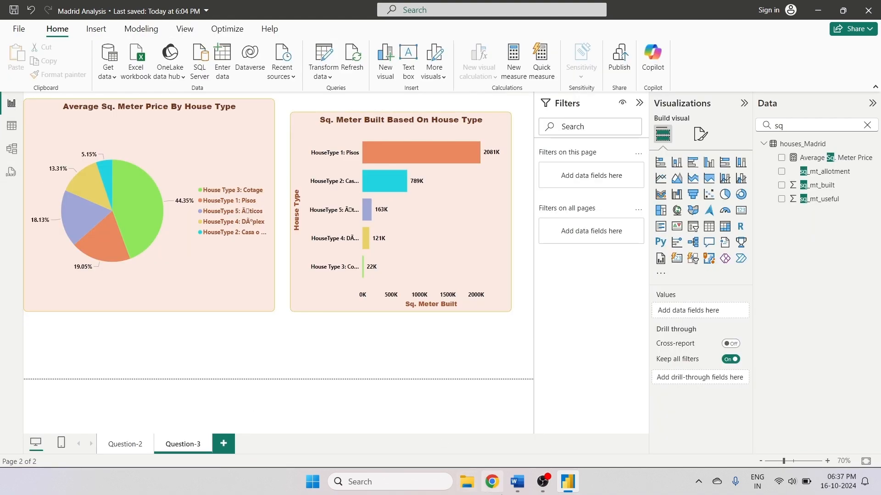
- Switch to Word and highlight the Market Segmentation for Investment Opportunities question in yellow
{"action": "left_click", "coordinate": [517, 481]}
{"action": "left_click_drag", "start_coordinate": [551, 296], "coordinate": [263, 248]}
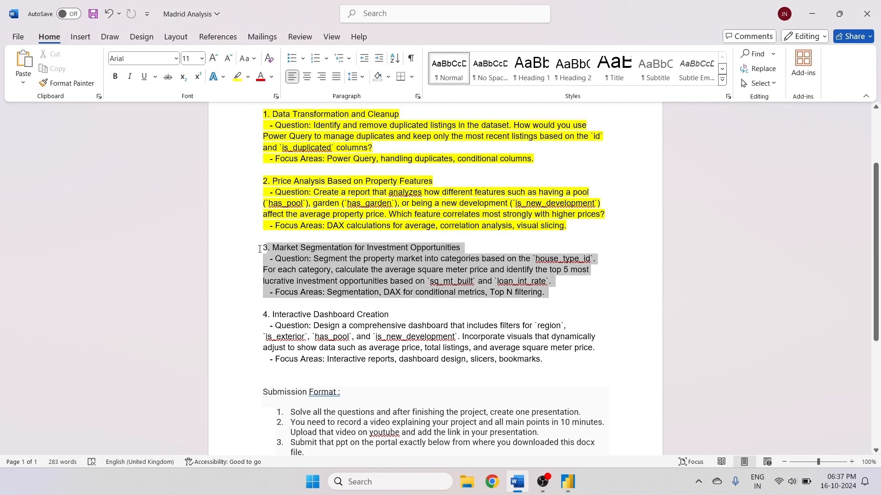
{"action": "left_click", "coordinate": [238, 81]}
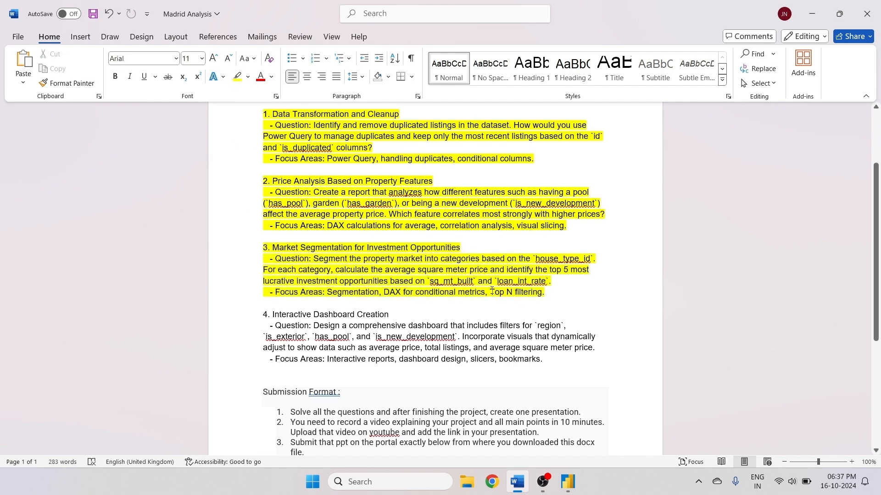
{"action": "key", "text": "alt+Tab"}
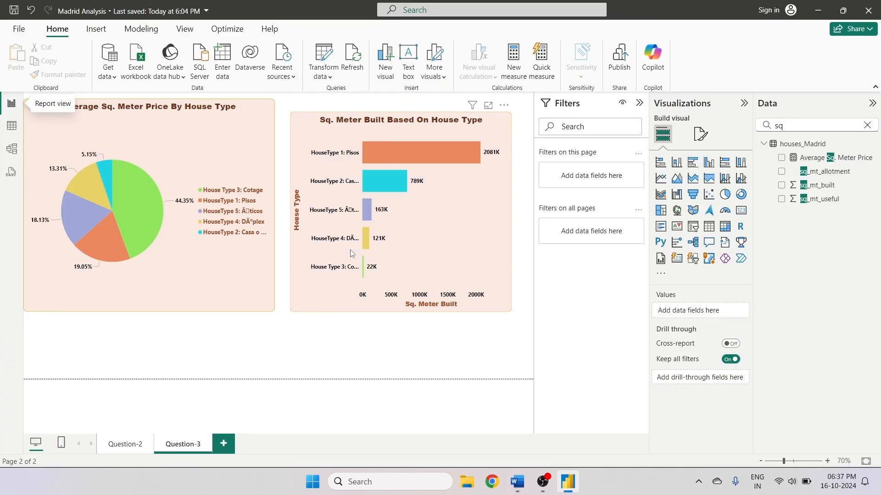
- Select the bar chart and clear the data field search
{"action": "left_click", "coordinate": [417, 236]}
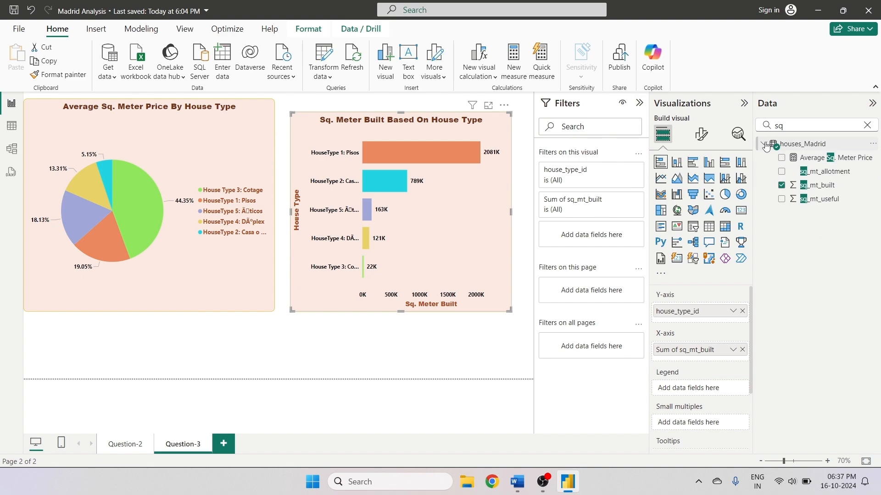
{"action": "left_click_drag", "start_coordinate": [802, 127], "coordinate": [735, 132]}
{"action": "key", "text": "BackSpace"}
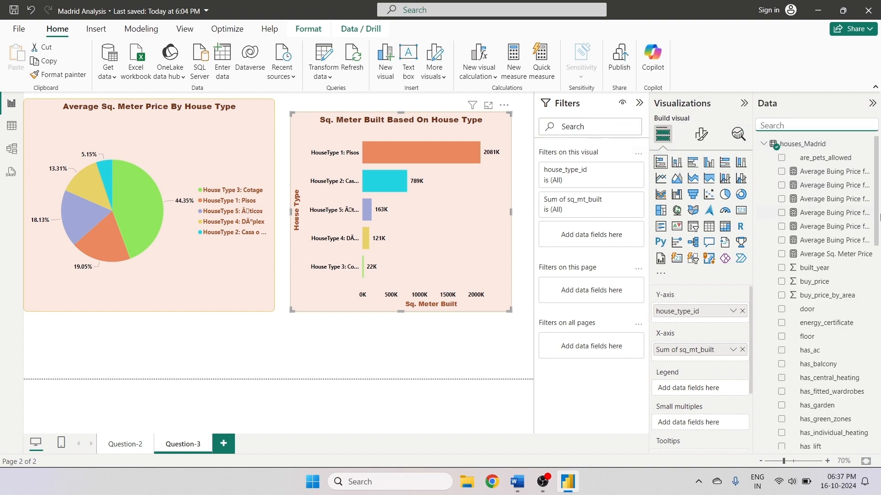
- Try adding a Top N filter on house_type_id to the bar chart showing the top 3 by house_type_id, then remove it
{"action": "scroll", "coordinate": [794, 323], "scroll_direction": "down", "scroll_amount": 2}
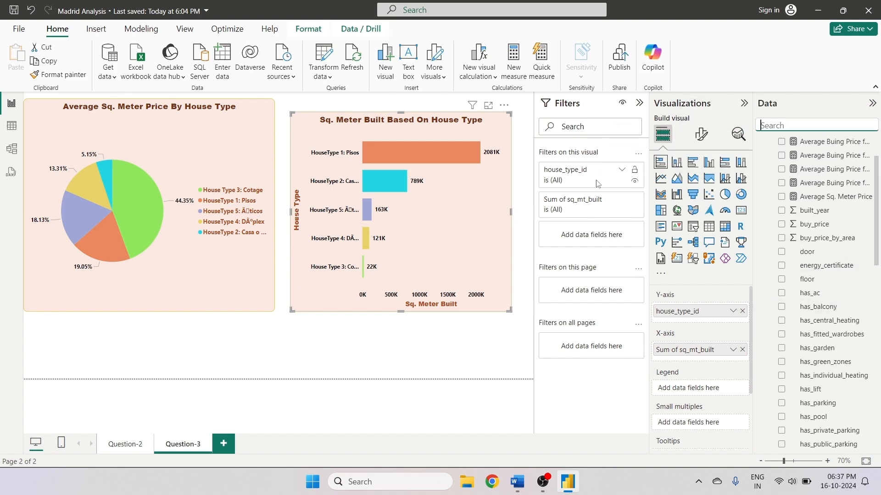
{"action": "left_click", "coordinate": [395, 211]}
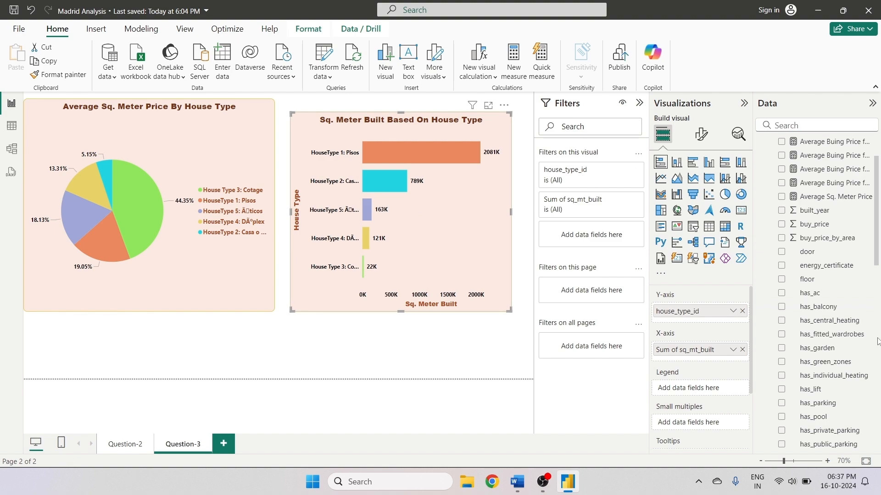
{"action": "scroll", "coordinate": [846, 332], "scroll_direction": "down", "scroll_amount": 6}
{"action": "left_click_drag", "start_coordinate": [821, 314], "coordinate": [596, 240]}
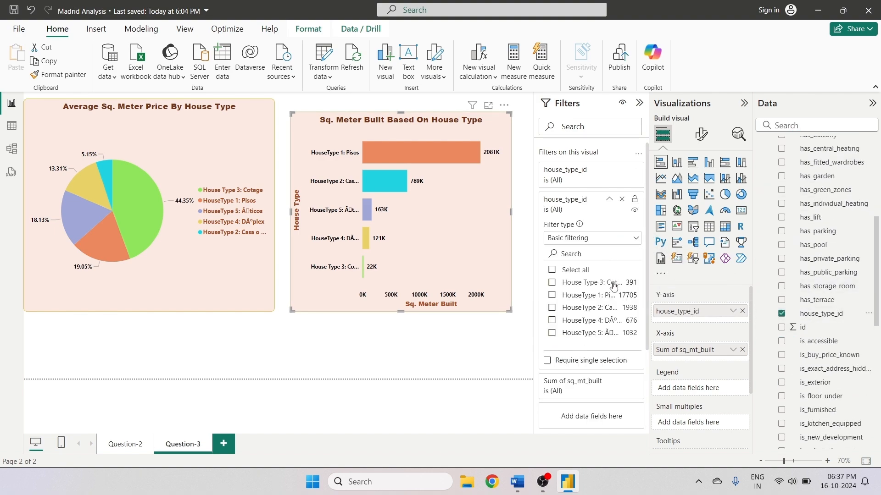
{"action": "left_click", "coordinate": [554, 240]}
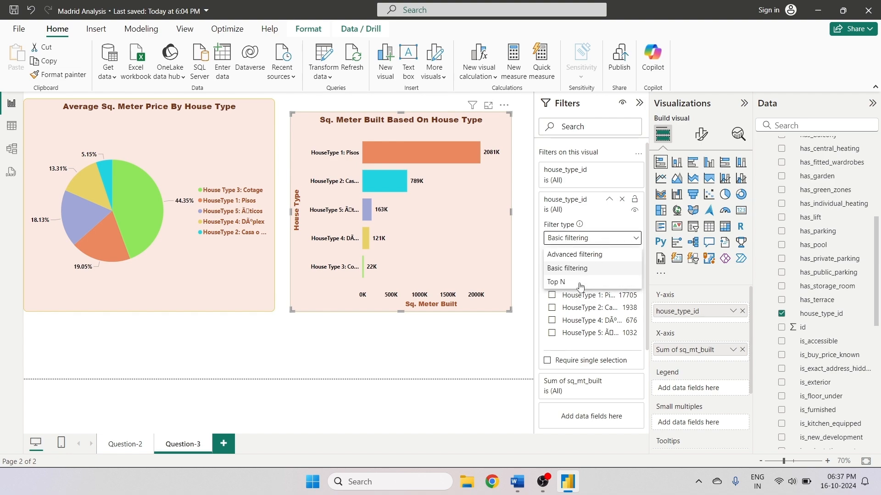
{"action": "left_click", "coordinate": [579, 282]}
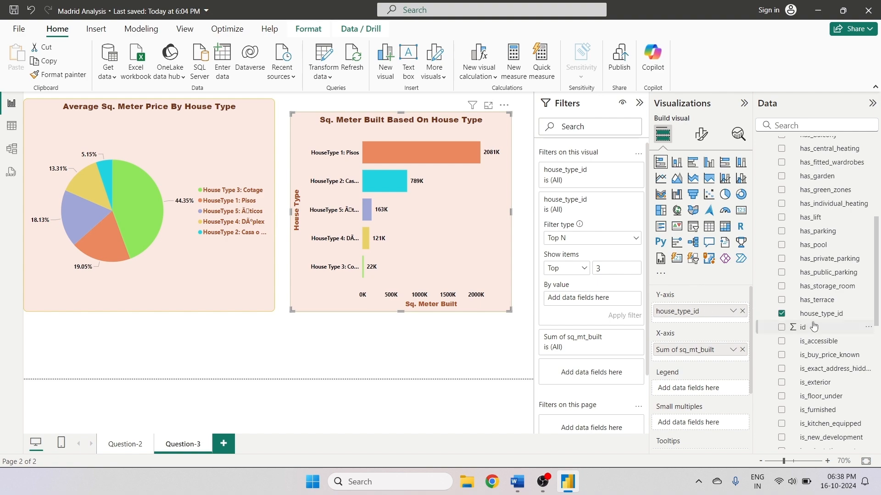
{"action": "left_click_drag", "start_coordinate": [820, 314], "coordinate": [591, 298]}
{"action": "left_click", "coordinate": [624, 315]}
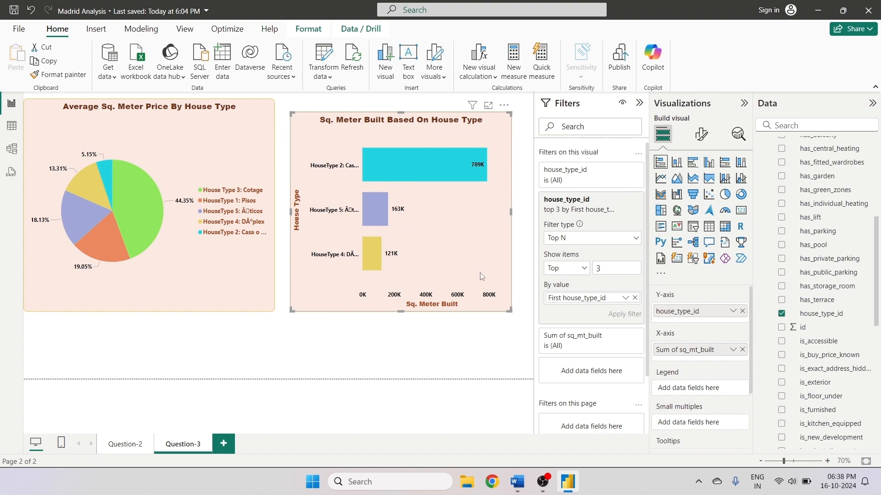
{"action": "left_click", "coordinate": [635, 297]}
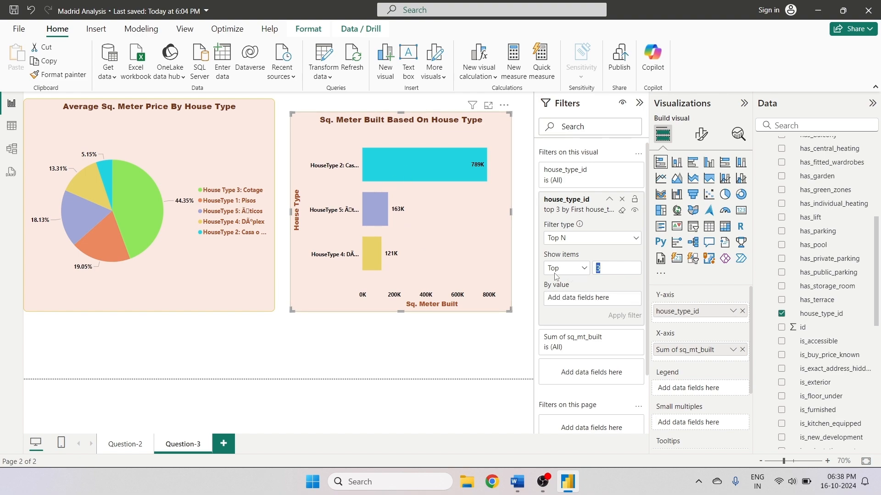
{"action": "left_click", "coordinate": [621, 200]}
- Deselect the chart and switch to Word to review the assignment questions
{"action": "left_click", "coordinate": [345, 354]}
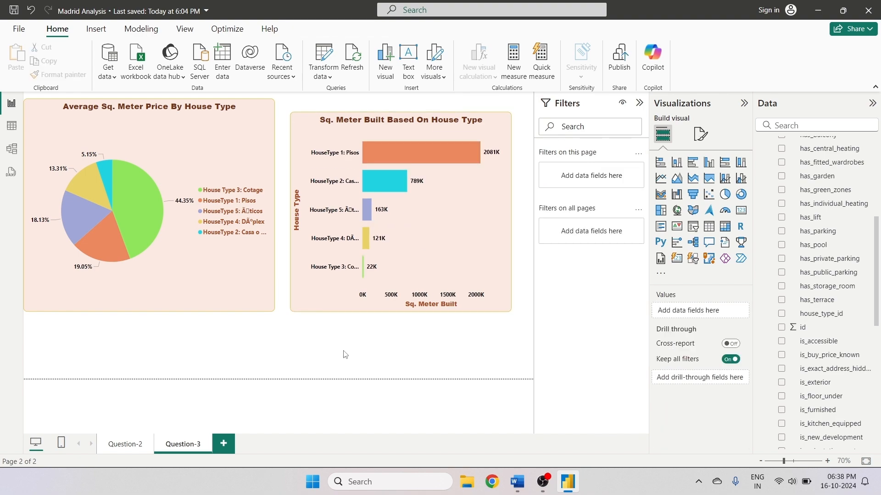
{"action": "left_click", "coordinate": [517, 482]}
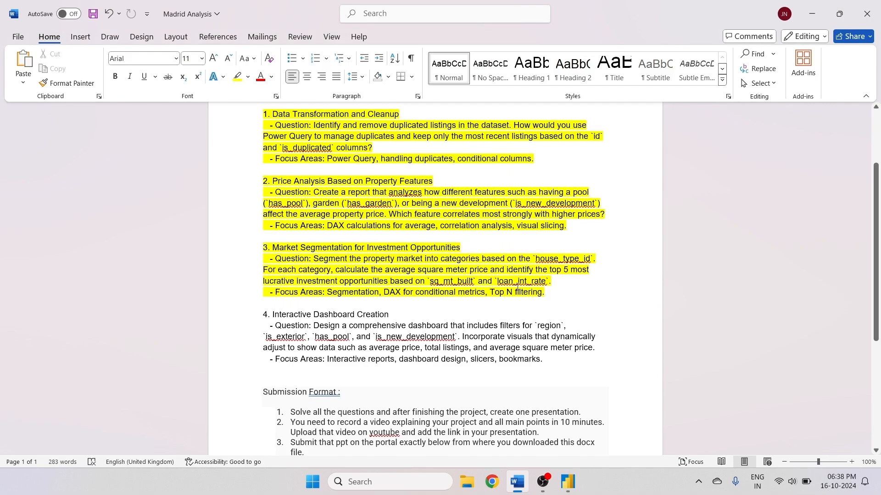
{"action": "left_click", "coordinate": [542, 481]}
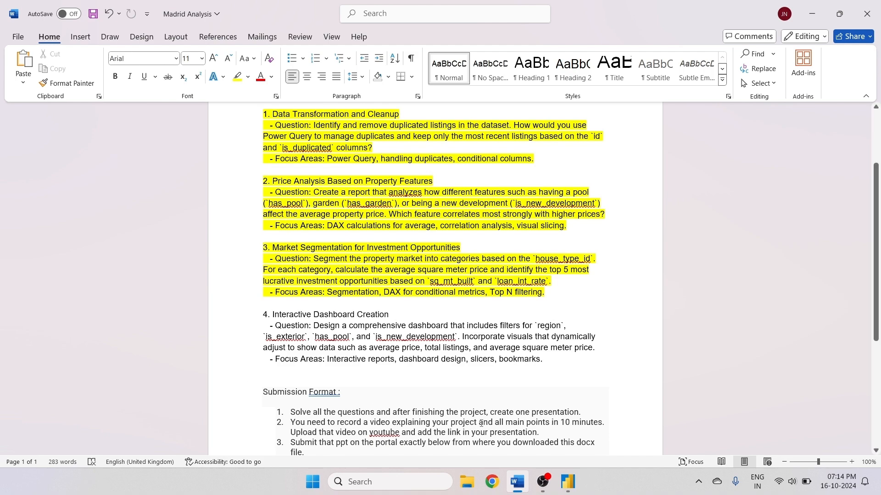
- Switch to Power BI Desktop and add a new report page
{"action": "key", "text": "alt+Tab"}
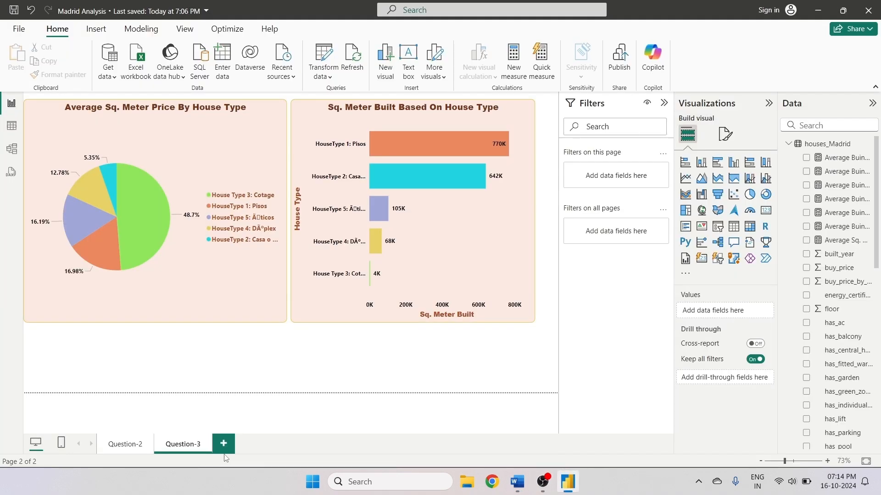
{"action": "left_click", "coordinate": [223, 444]}
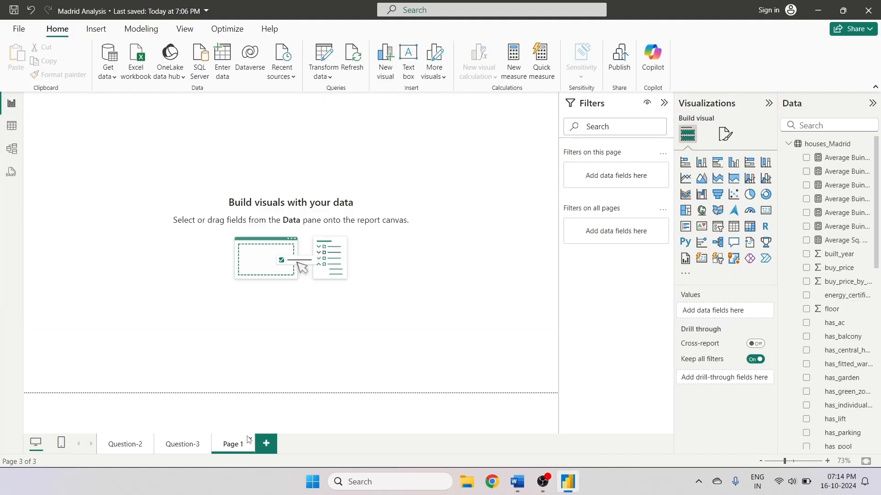
- Rename the new page as Dashboard
{"action": "double_click", "coordinate": [223, 446]}
{"action": "type", "text": "Dashboard"}
{"action": "left_click", "coordinate": [262, 368]}
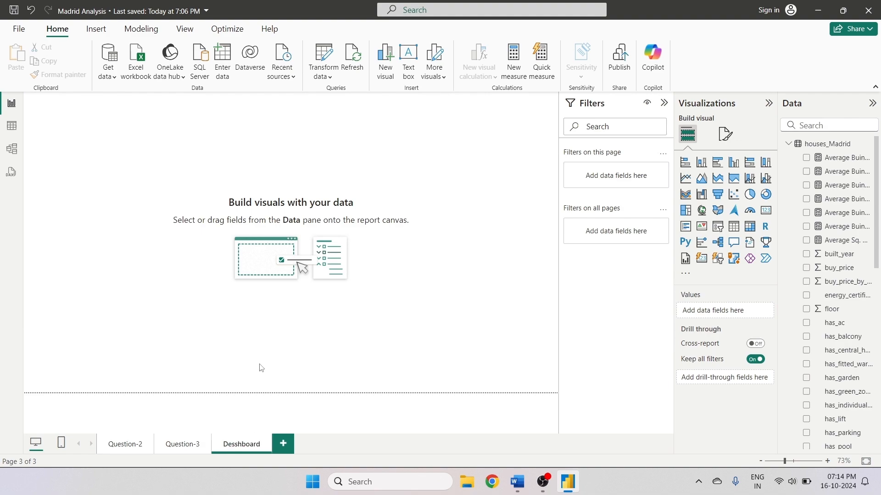
{"action": "double_click", "coordinate": [234, 447]}
{"action": "key", "text": "BackSpace"}
{"action": "left_click", "coordinate": [236, 397]}
- Insert a rounded rectangle shape and resize it into a wide banner across the top of the page
{"action": "left_click", "coordinate": [95, 29]}
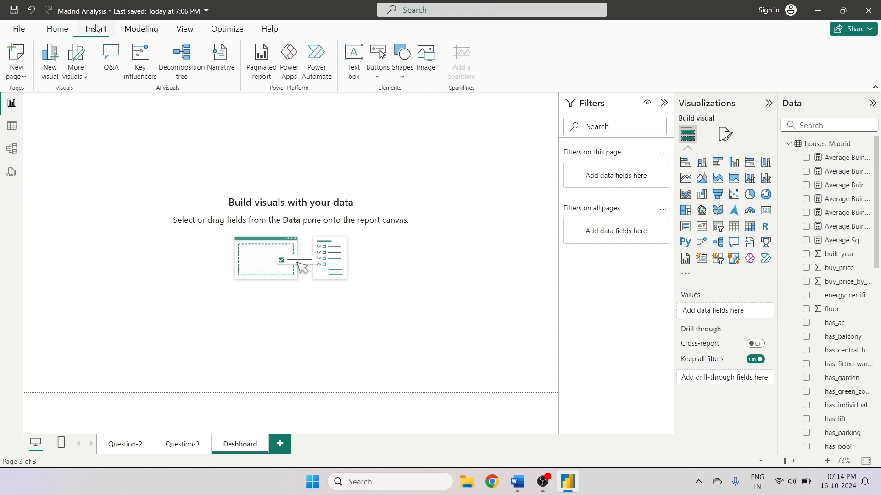
{"action": "left_click", "coordinate": [397, 67]}
{"action": "left_click", "coordinate": [421, 117]}
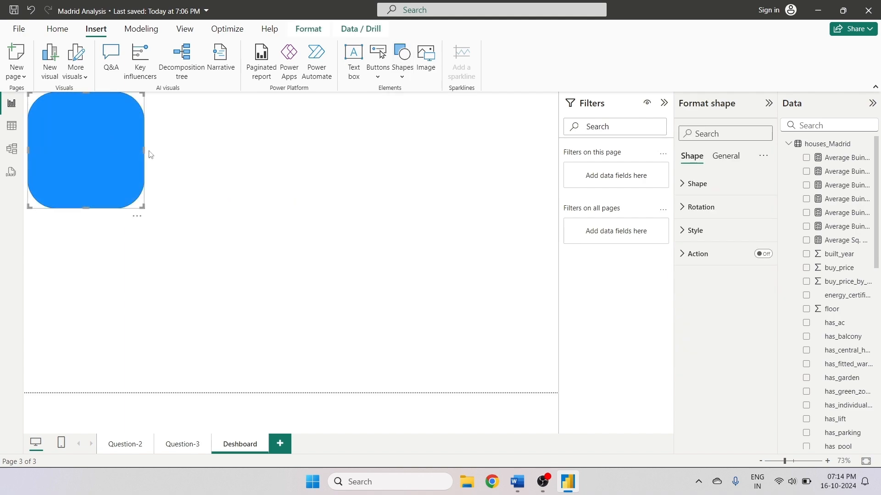
{"action": "left_click_drag", "start_coordinate": [145, 150], "coordinate": [402, 152]}
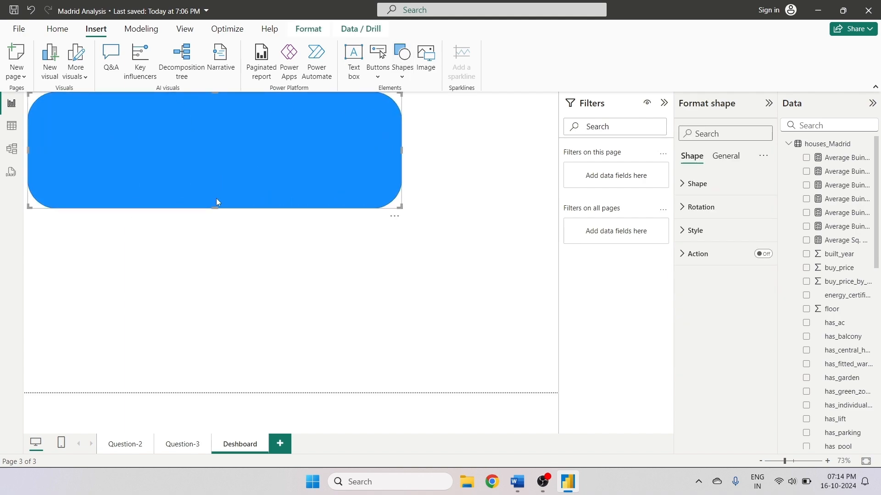
{"action": "left_click_drag", "start_coordinate": [215, 208], "coordinate": [220, 156]}
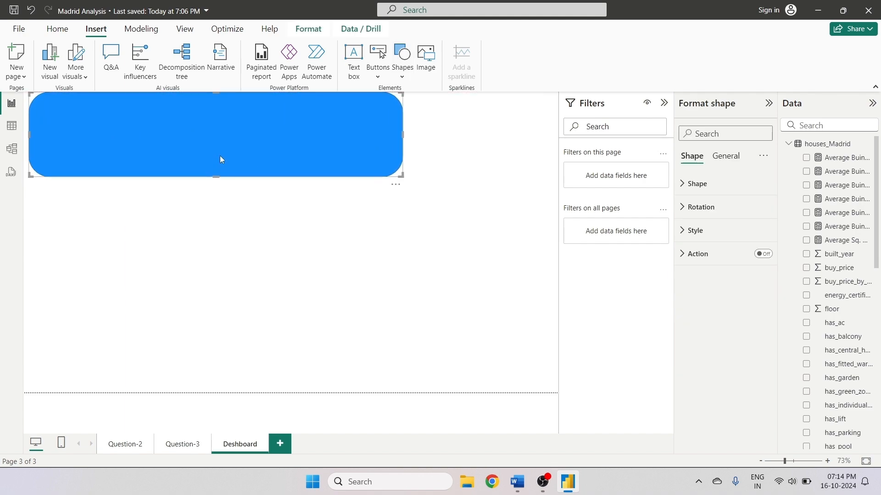
- Insert a text box and move and resize it to sit inside the banner
{"action": "left_click", "coordinate": [353, 60]}
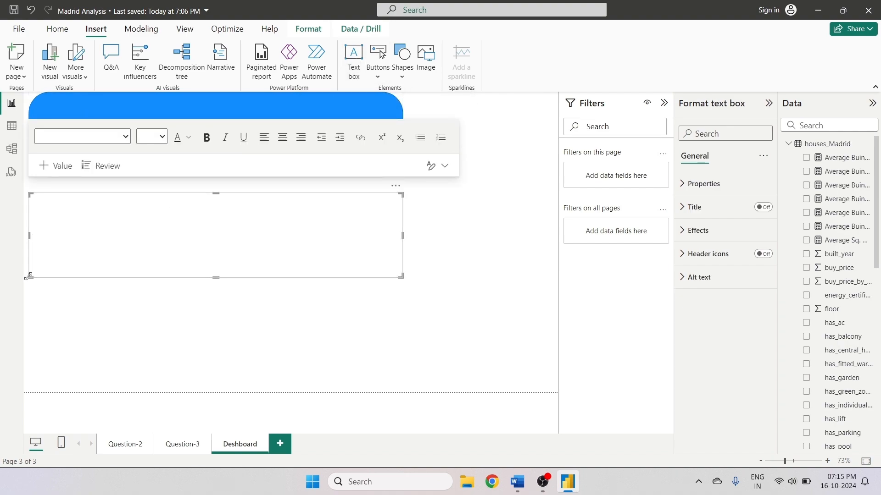
{"action": "left_click_drag", "start_coordinate": [30, 276], "coordinate": [87, 237]}
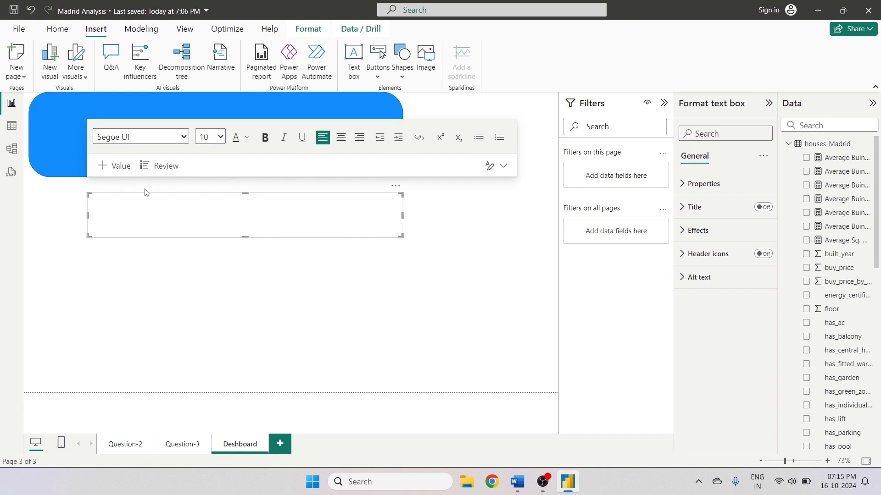
{"action": "left_click_drag", "start_coordinate": [147, 191], "coordinate": [136, 157]}
{"action": "left_click", "coordinate": [145, 220]}
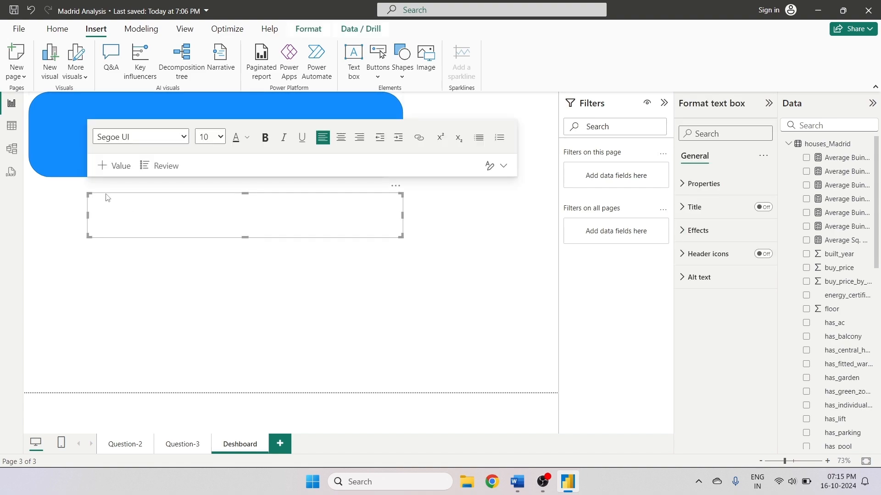
{"action": "left_click_drag", "start_coordinate": [86, 202], "coordinate": [85, 164]}
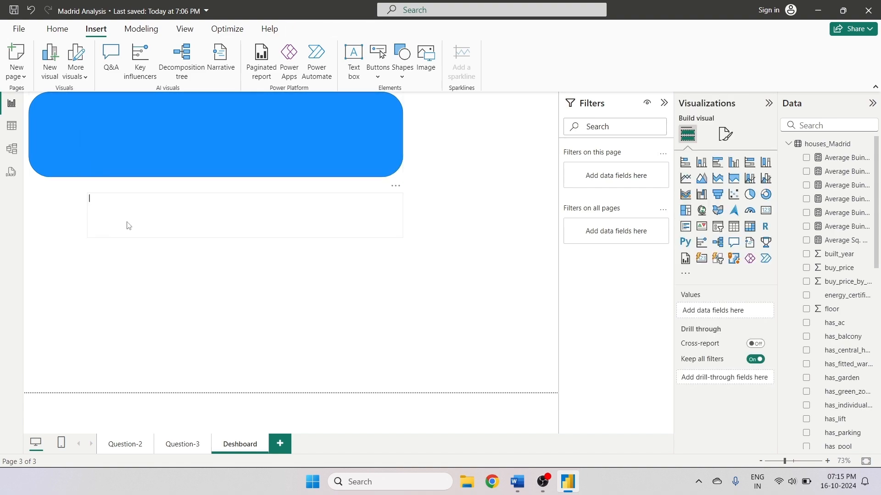
{"action": "left_click", "coordinate": [128, 226]}
{"action": "left_click_drag", "start_coordinate": [402, 196], "coordinate": [367, 101]}
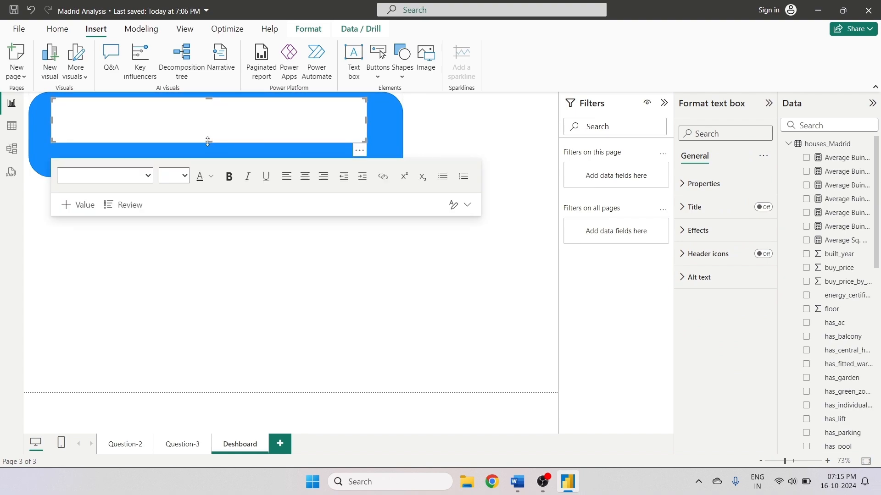
{"action": "left_click_drag", "start_coordinate": [209, 144], "coordinate": [201, 168]}
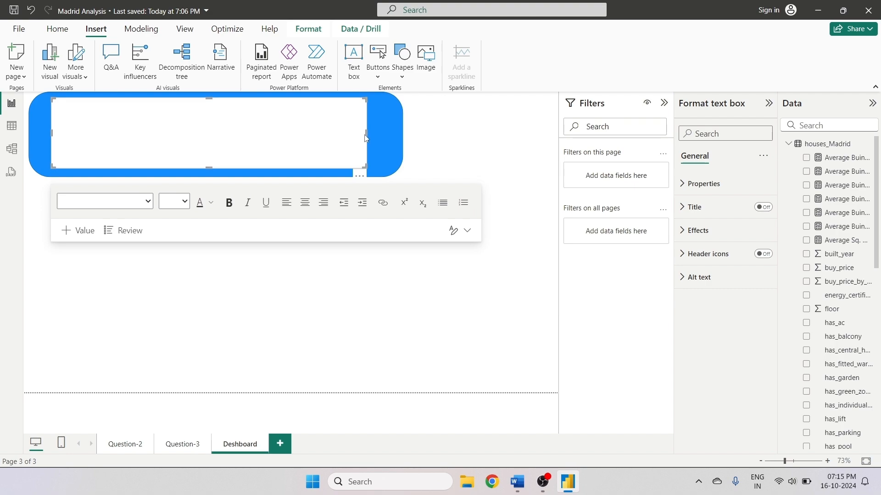
{"action": "left_click_drag", "start_coordinate": [367, 134], "coordinate": [387, 134]}
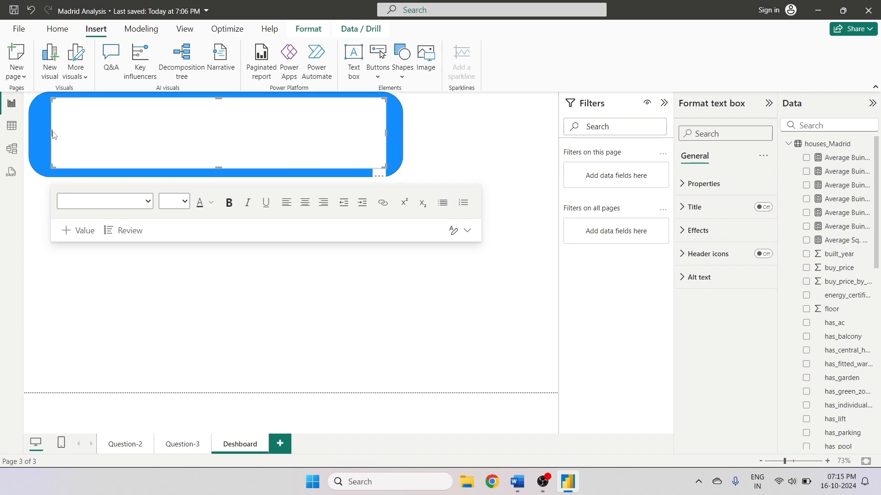
{"action": "left_click_drag", "start_coordinate": [49, 133], "coordinate": [46, 133]}
{"action": "left_click", "coordinate": [243, 138]}
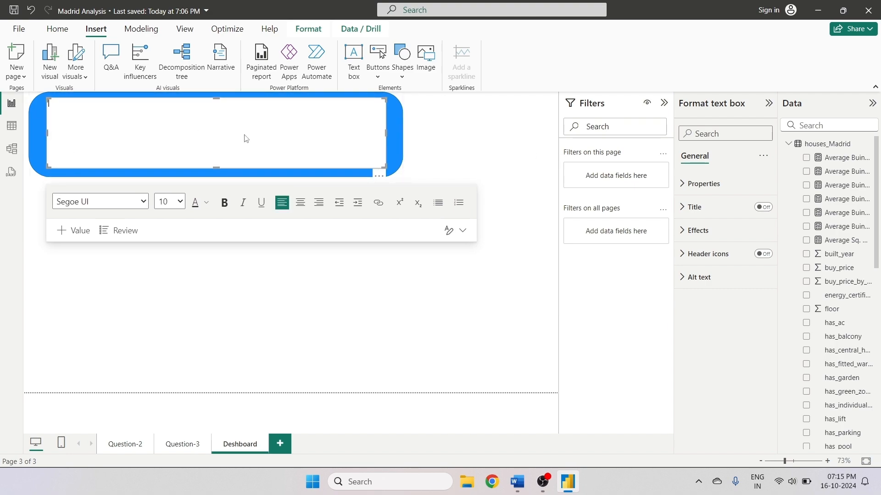
- Turn off the text box's background so the banner shows through
{"action": "left_click", "coordinate": [688, 229]}
{"action": "left_click", "coordinate": [759, 258]}
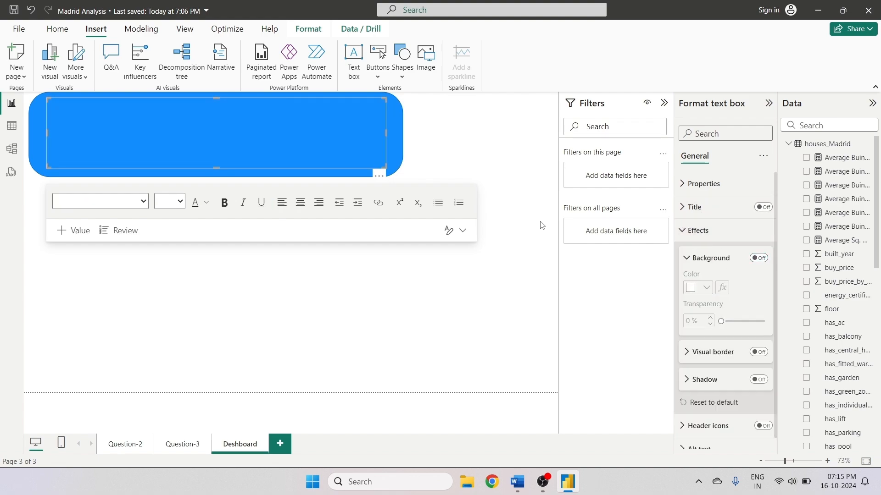
{"action": "left_click", "coordinate": [262, 135]}
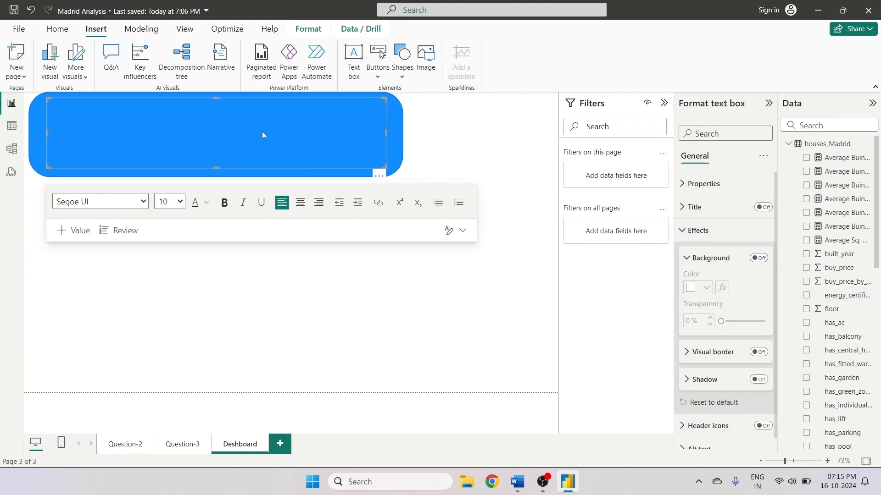
- Enter the title Houses Madrid Analysis in the text box
{"action": "type", "text": "Hoyses Mad"}
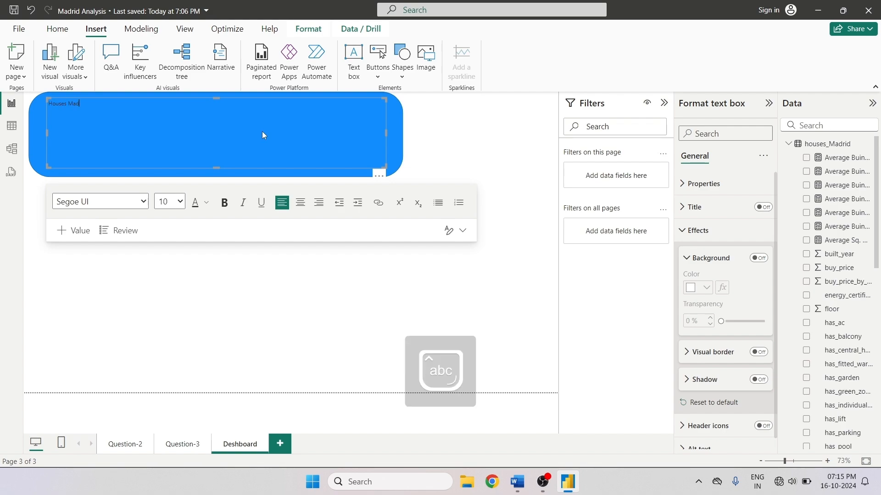
{"action": "type", "text": "rid Analysis"}
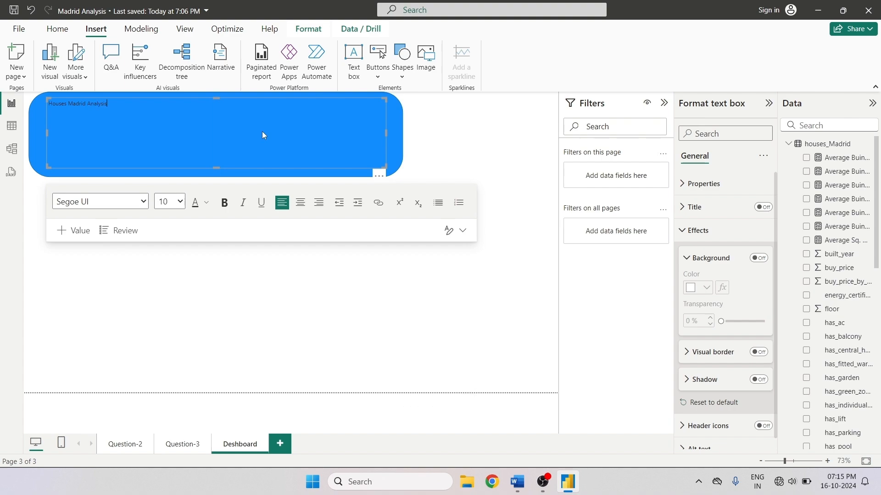
- Format the title as 24 pt bold Arial Black, centred
{"action": "key", "text": "ctrl+a"}
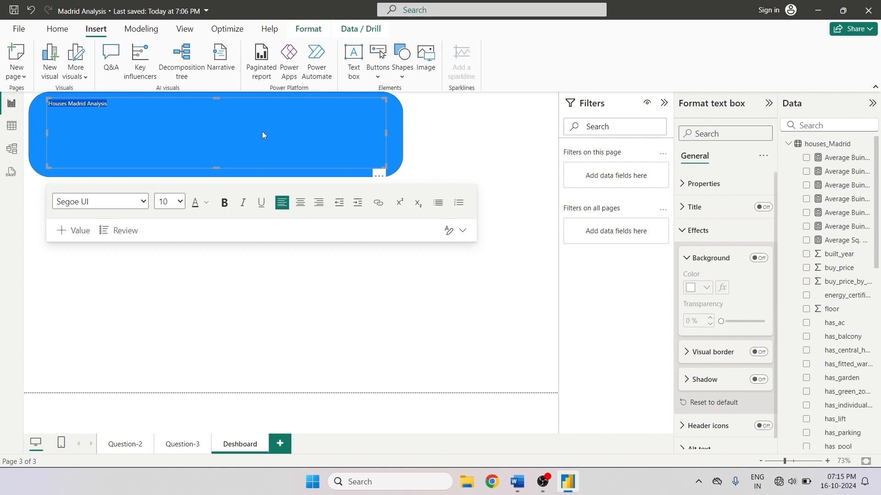
{"action": "left_click", "coordinate": [178, 201]}
{"action": "left_click", "coordinate": [164, 375]}
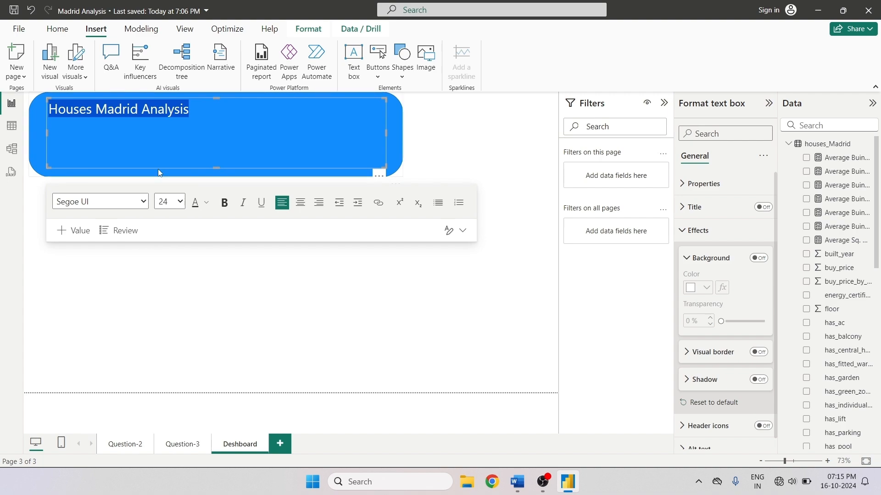
{"action": "left_click", "coordinate": [224, 202]}
{"action": "left_click", "coordinate": [101, 202]}
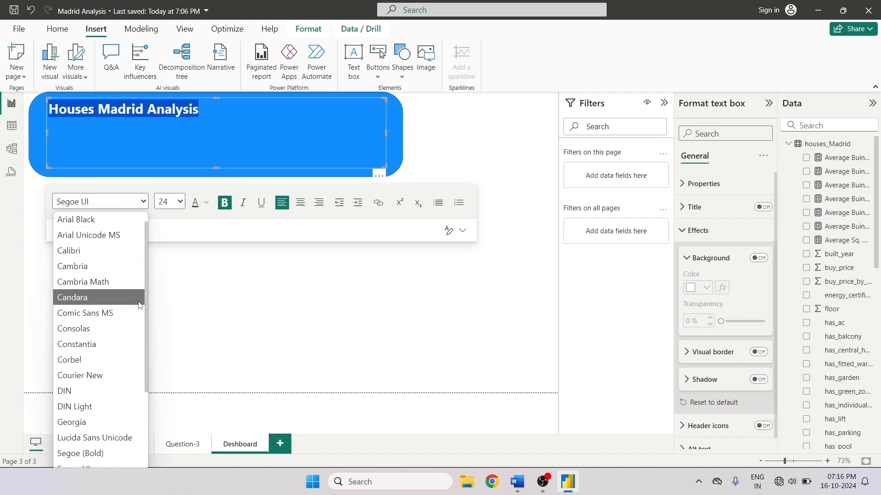
{"action": "left_click", "coordinate": [133, 220]}
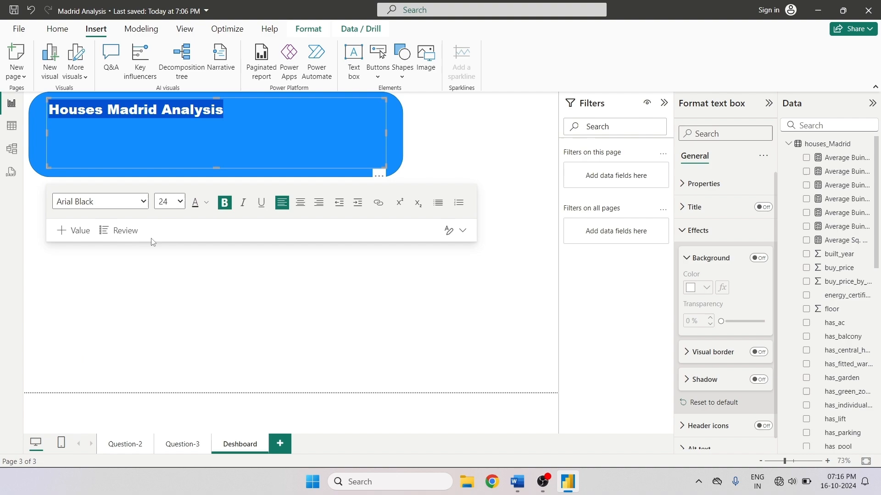
{"action": "left_click", "coordinate": [300, 202]}
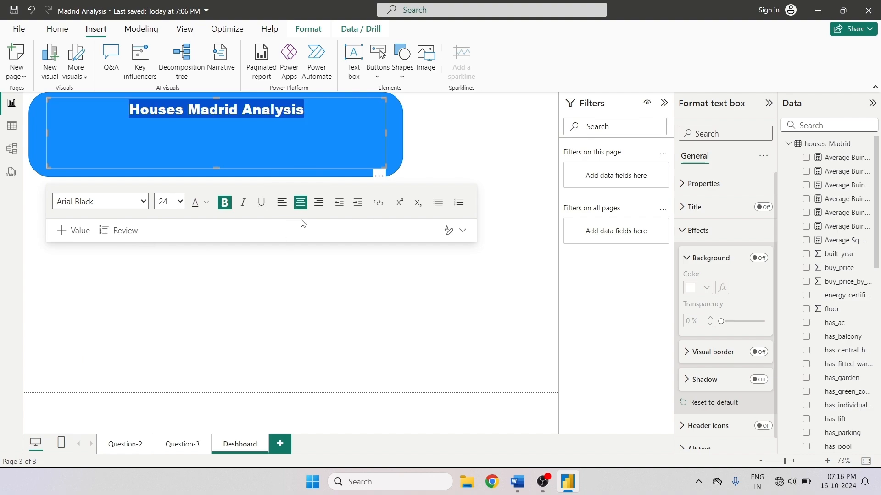
- Set the title's font colour to gold
{"action": "left_click", "coordinate": [206, 202]}
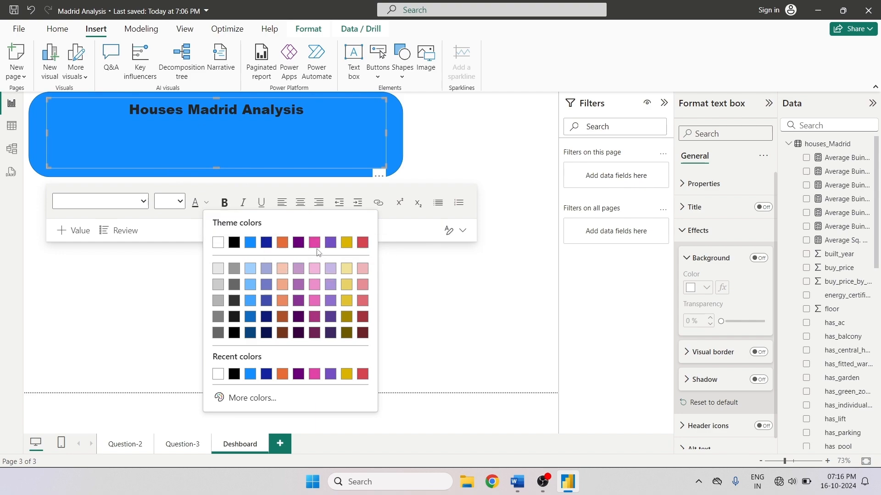
{"action": "left_click", "coordinate": [363, 241]}
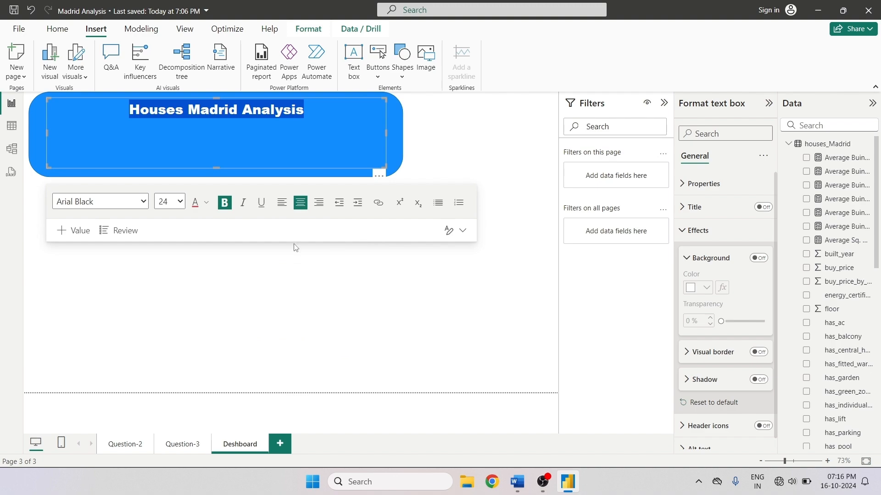
{"action": "left_click", "coordinate": [205, 202]}
{"action": "left_click", "coordinate": [347, 242]}
{"action": "left_click", "coordinate": [389, 152]}
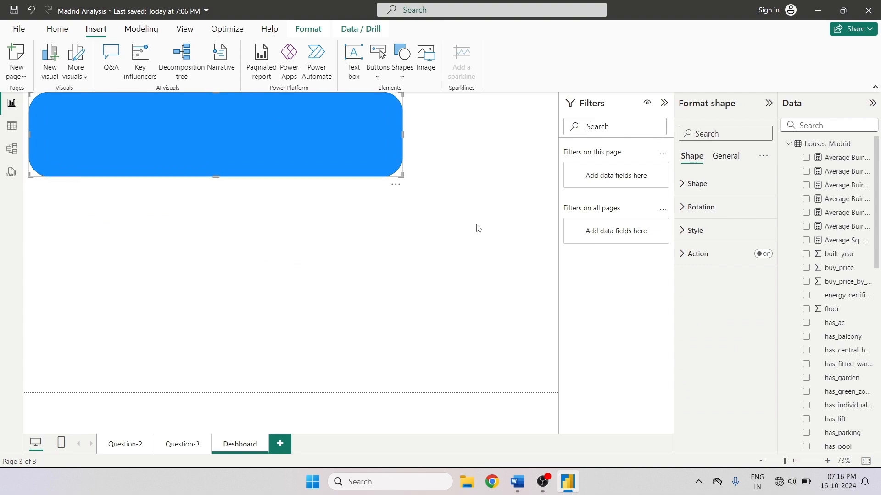
- Turn on a white background and a visual border for the banner shape
{"action": "left_click", "coordinate": [724, 156]}
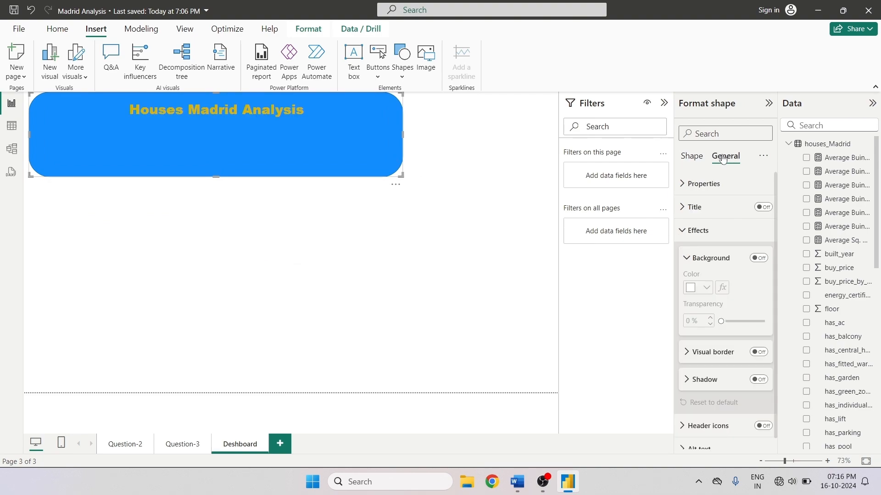
{"action": "left_click", "coordinate": [697, 266]}
{"action": "left_click", "coordinate": [697, 266]}
{"action": "left_click", "coordinate": [759, 258]}
{"action": "left_click", "coordinate": [710, 290]}
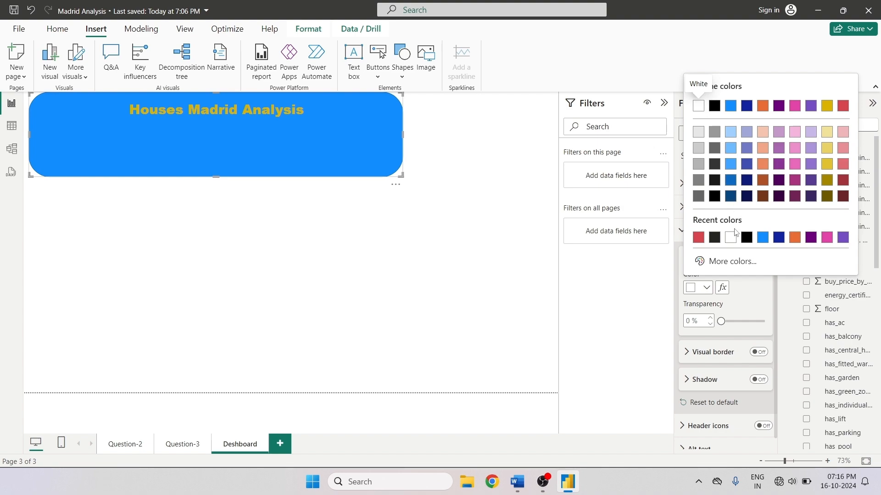
{"action": "left_click", "coordinate": [734, 241]}
{"action": "left_click", "coordinate": [752, 354]}
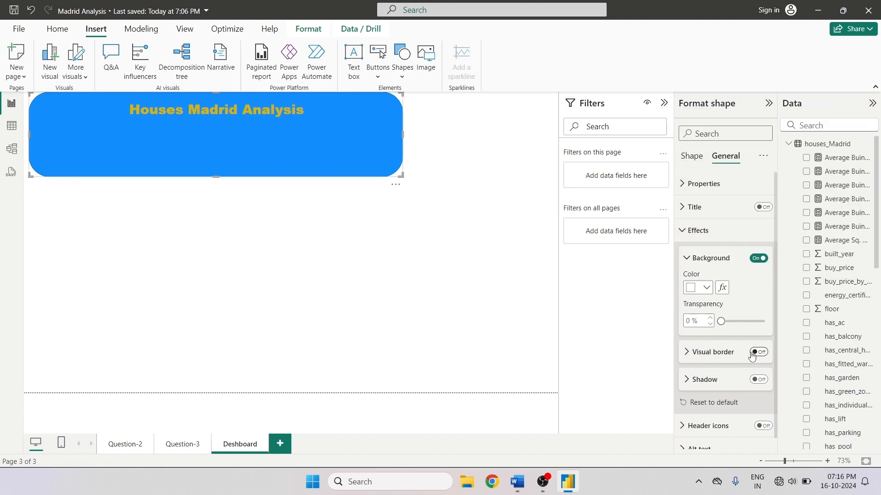
{"action": "left_click", "coordinate": [686, 352]}
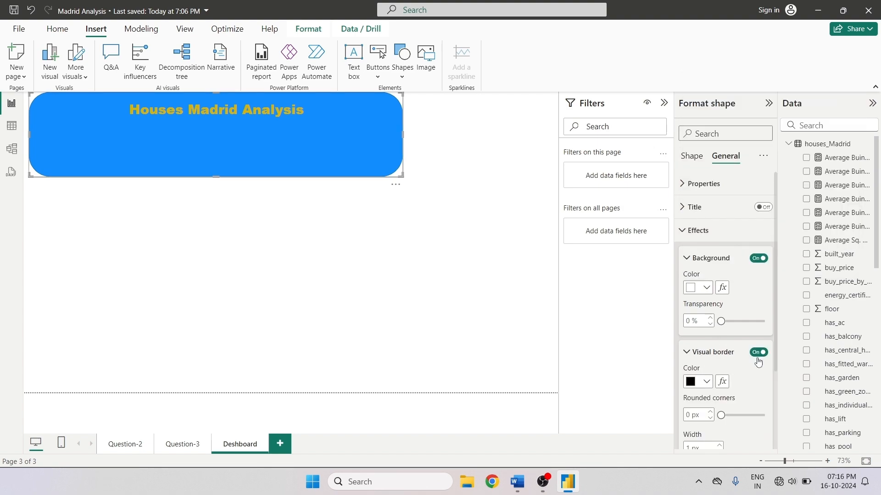
- Inspect the banner shape's Shape, Rotation and Style settings
{"action": "left_click", "coordinate": [699, 158]}
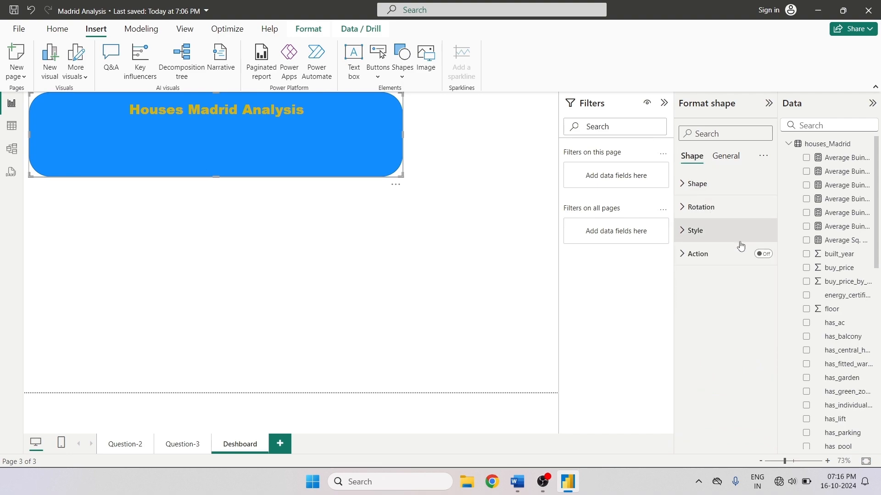
{"action": "left_click", "coordinate": [686, 183]}
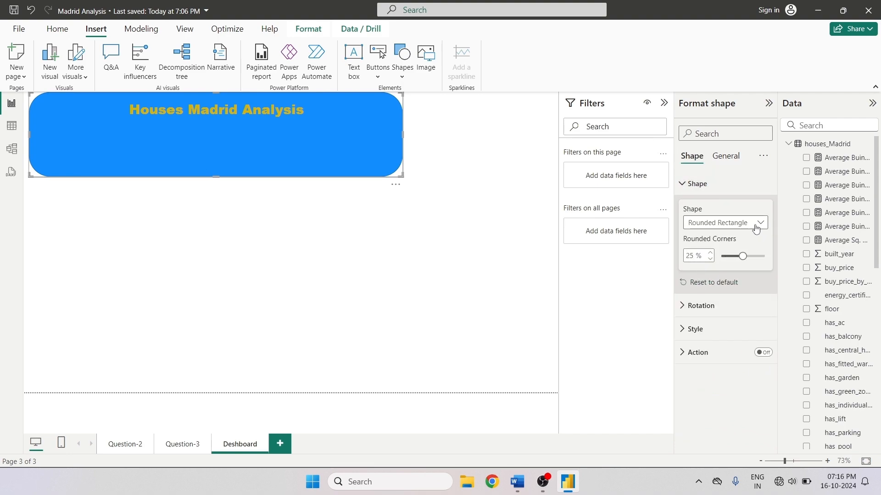
{"action": "left_click", "coordinate": [699, 306]}
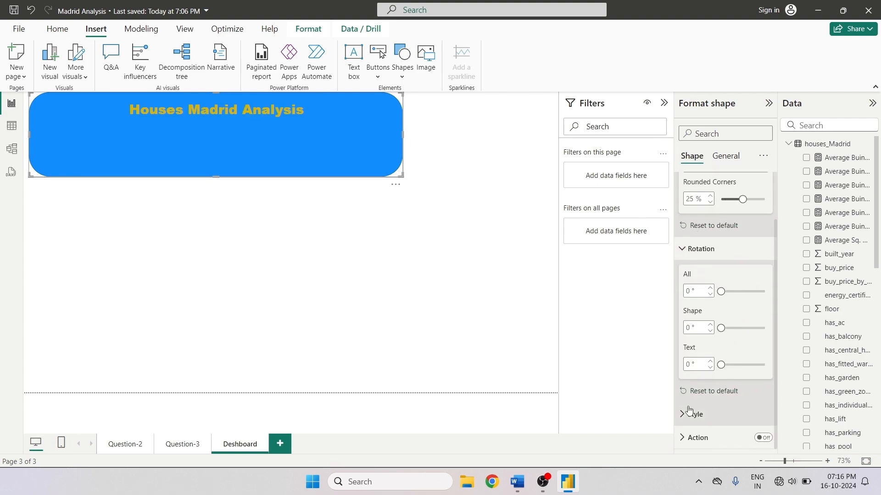
{"action": "left_click", "coordinate": [716, 414]}
{"action": "scroll", "coordinate": [766, 350], "scroll_direction": "down", "scroll_amount": 1}
{"action": "scroll", "coordinate": [772, 342], "scroll_direction": "down", "scroll_amount": 2}
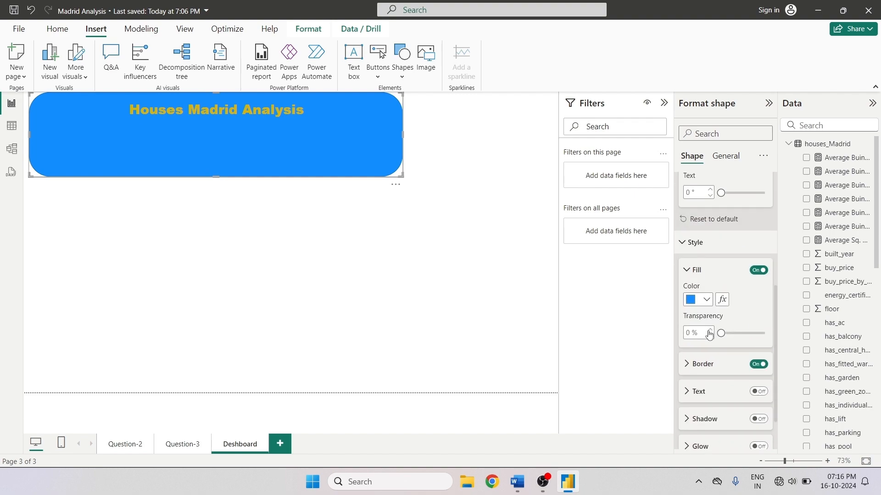
- Change the banner shape's fill colour to a light lavender theme colour
{"action": "left_click", "coordinate": [697, 299]}
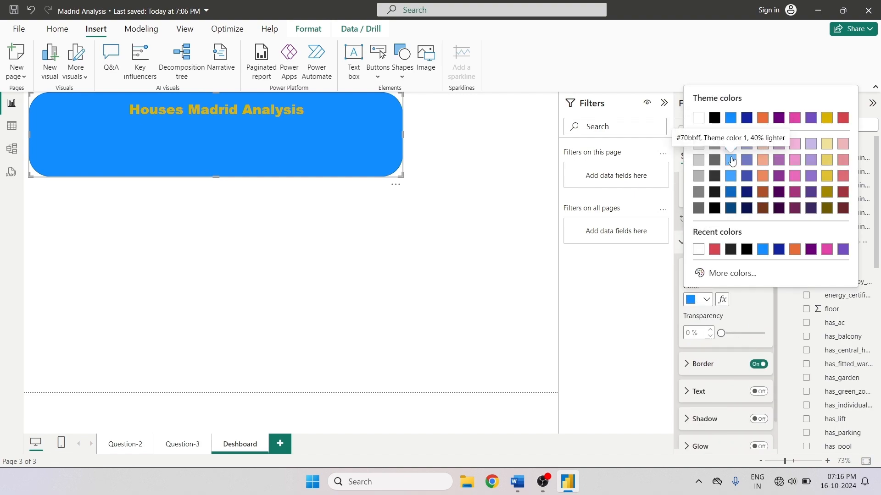
{"action": "left_click", "coordinate": [731, 159]}
{"action": "left_click", "coordinate": [706, 300]}
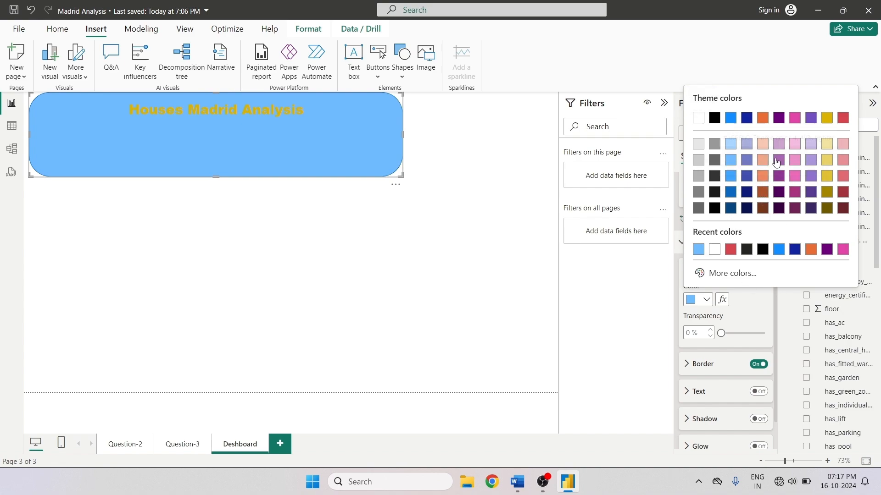
{"action": "left_click", "coordinate": [808, 146]}
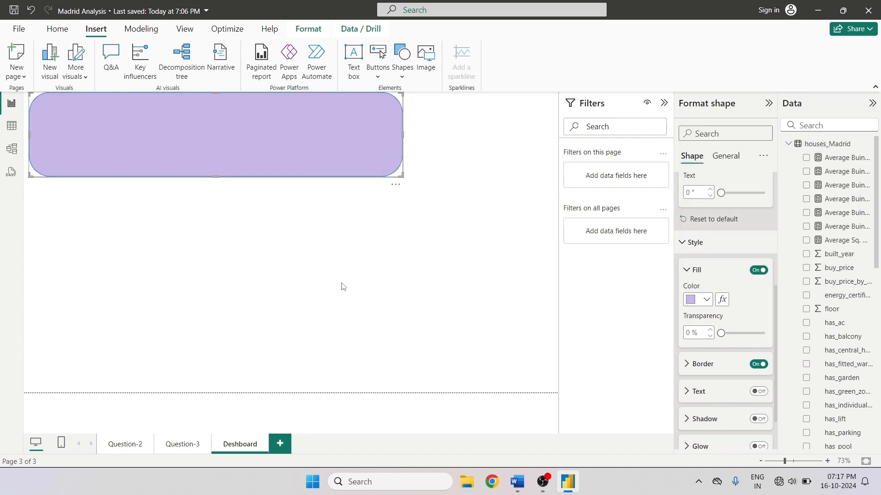
- Select all the title text and set its font size to 36
{"action": "left_click", "coordinate": [269, 204]}
{"action": "left_click", "coordinate": [244, 136]}
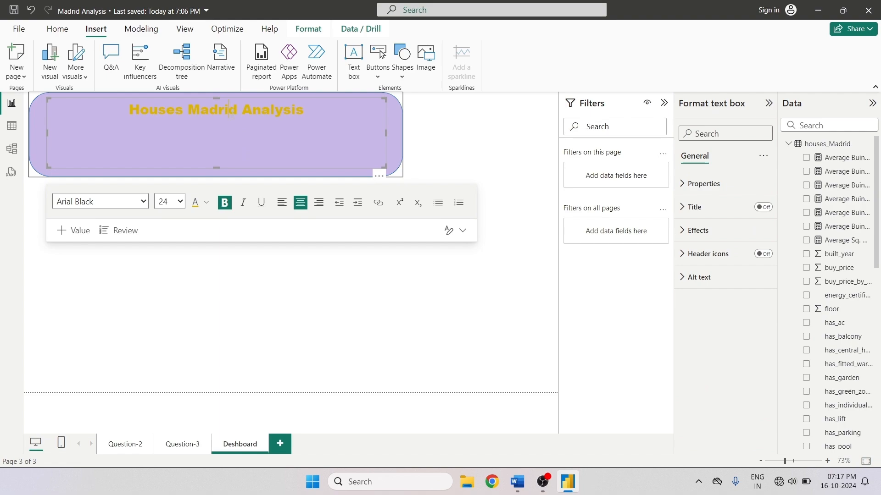
{"action": "key", "text": "ctrl+a"}
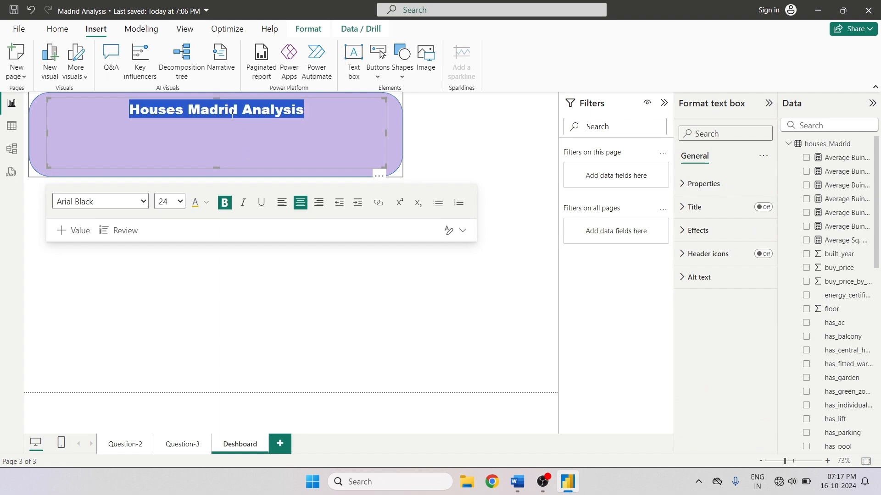
{"action": "left_click", "coordinate": [179, 203]}
{"action": "left_click", "coordinate": [176, 421]}
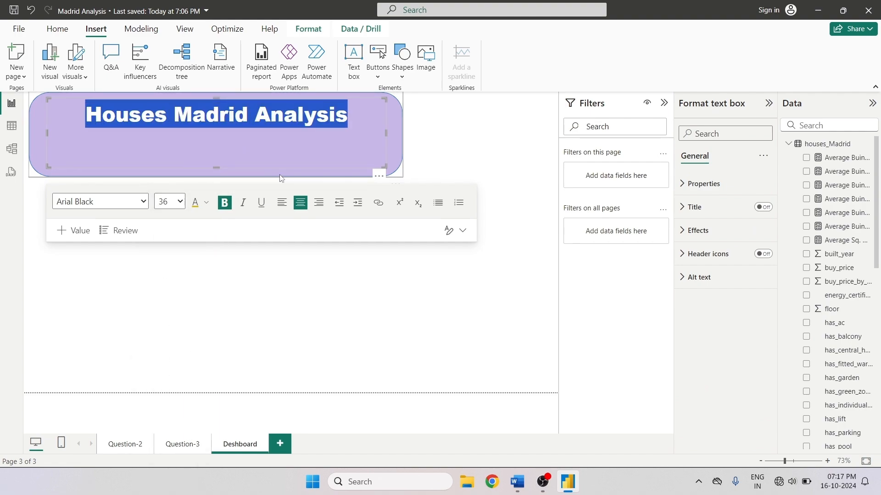
- Set the title's font colour to the red theme colour
{"action": "left_click", "coordinate": [206, 203]}
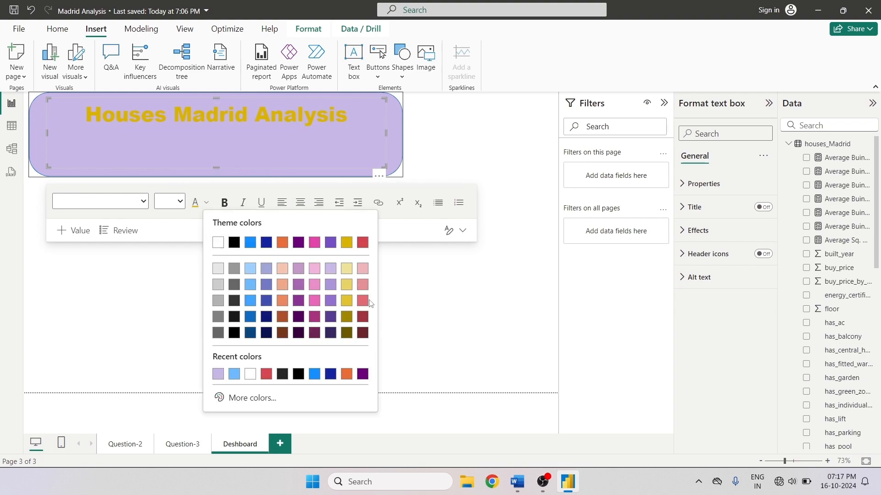
{"action": "left_click", "coordinate": [363, 242]}
{"action": "left_click", "coordinate": [244, 223]}
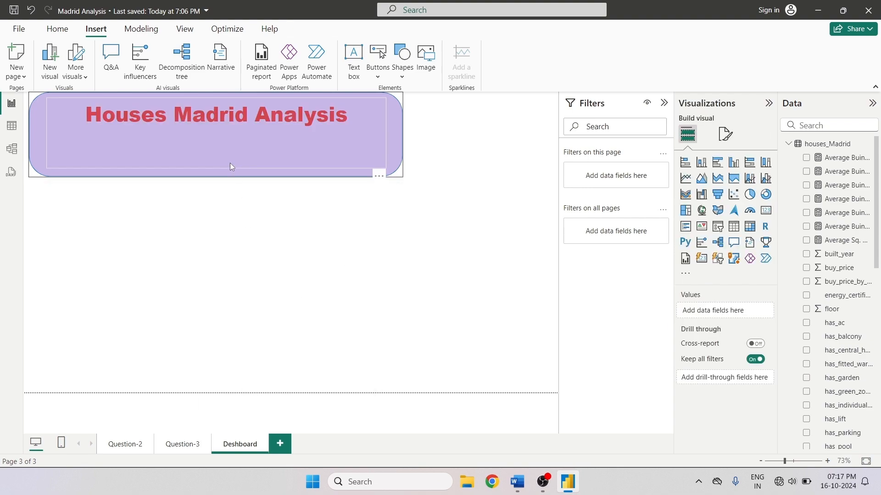
- Reduce the banner shape's height so it fits snugly around the title
{"action": "left_click", "coordinate": [65, 108]}
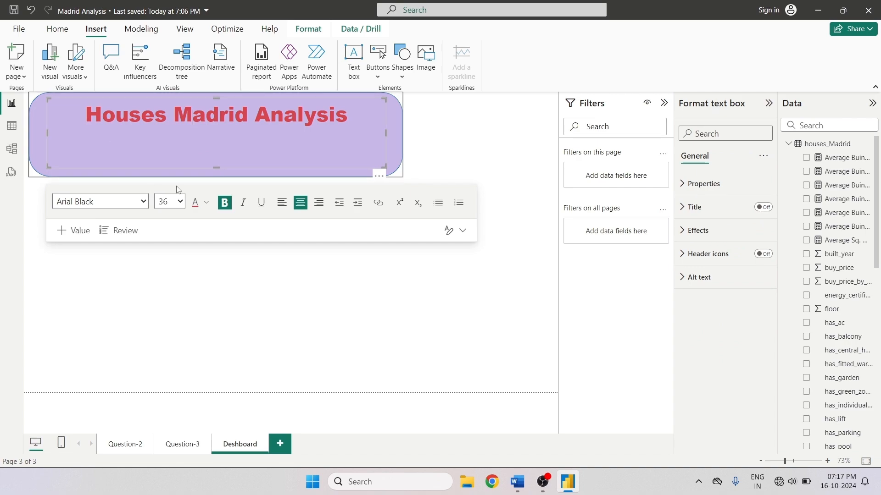
{"action": "left_click", "coordinate": [200, 246]}
{"action": "left_click", "coordinate": [206, 175]}
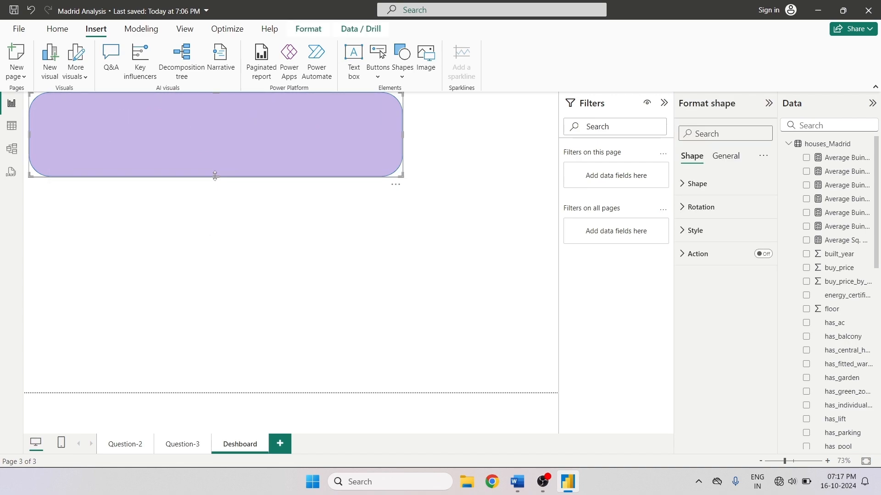
{"action": "left_click_drag", "start_coordinate": [215, 176], "coordinate": [221, 153]}
{"action": "left_click", "coordinate": [220, 203]}
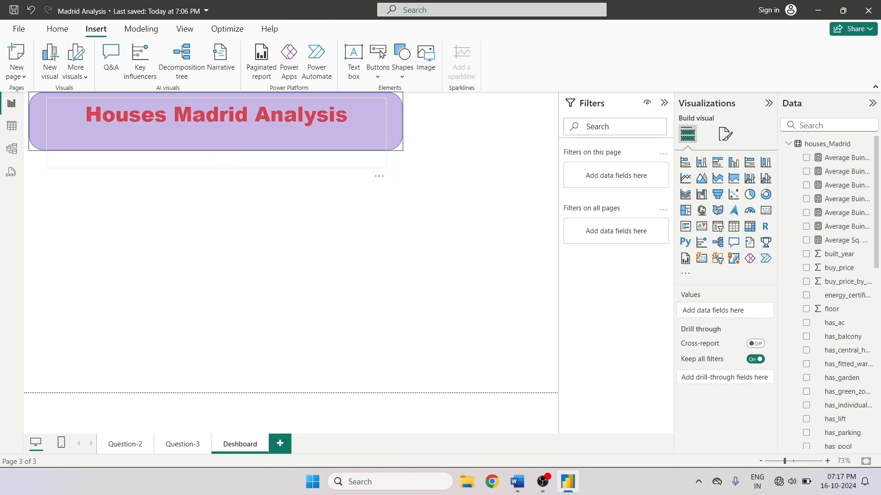
- Resize and reposition the title text box so it sits inside the shortened banner
{"action": "left_click", "coordinate": [173, 145]}
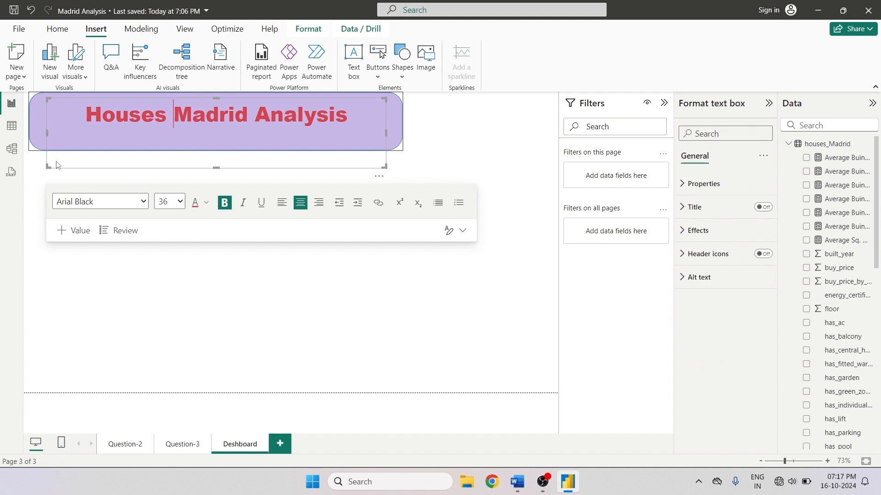
{"action": "left_click_drag", "start_coordinate": [46, 168], "coordinate": [33, 176]}
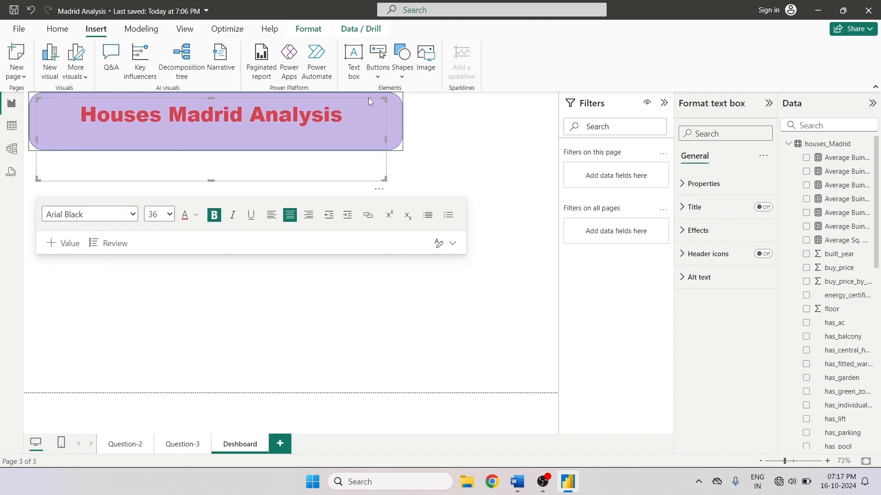
{"action": "mouse_move", "coordinate": [368, 98]}
{"action": "left_mouse_down"}
{"action": "mouse_move", "coordinate": [372, 109]}
{"action": "mouse_move", "coordinate": [365, 104]}
{"action": "left_mouse_up"}
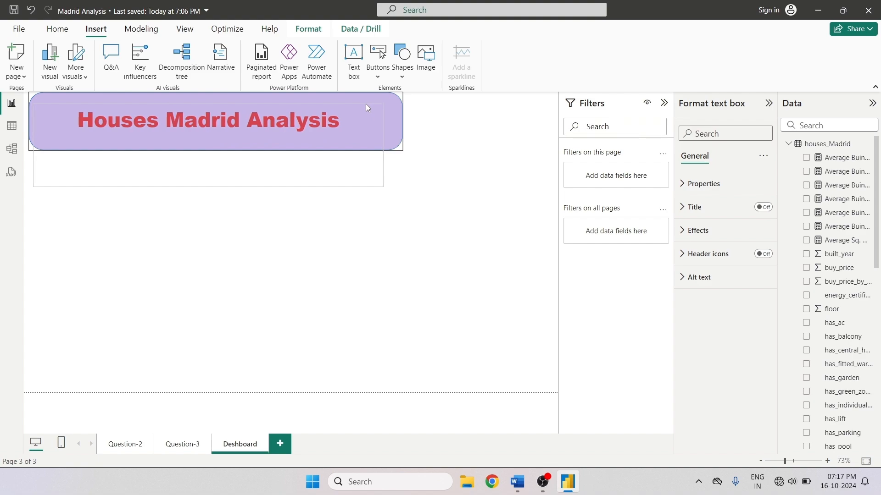
{"action": "left_click", "coordinate": [366, 101]}
{"action": "left_click", "coordinate": [309, 285]}
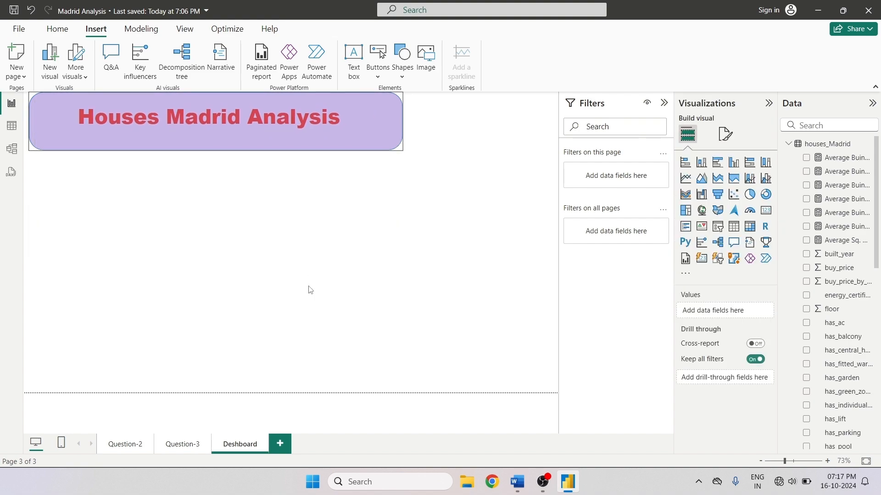
{"action": "left_click", "coordinate": [208, 135]}
{"action": "left_click_drag", "start_coordinate": [208, 181], "coordinate": [213, 139]}
{"action": "left_click", "coordinate": [206, 228]}
- Change the banner shape type from Rounded Rectangle to Rectangle
{"action": "left_click", "coordinate": [385, 138]}
{"action": "left_click", "coordinate": [395, 147]}
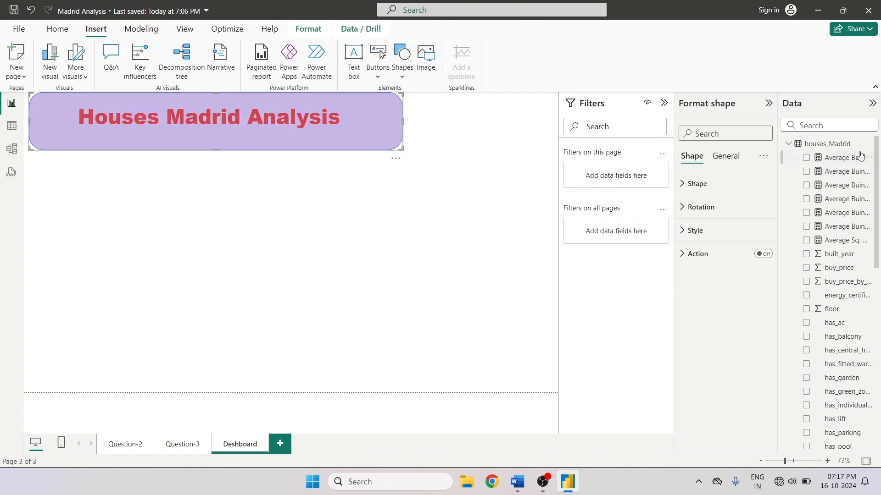
{"action": "left_click", "coordinate": [695, 184]}
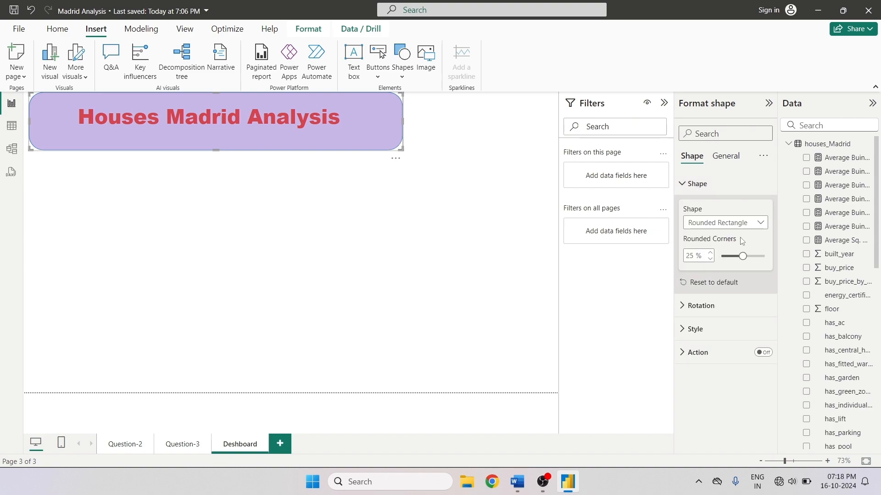
{"action": "left_click", "coordinate": [739, 223]}
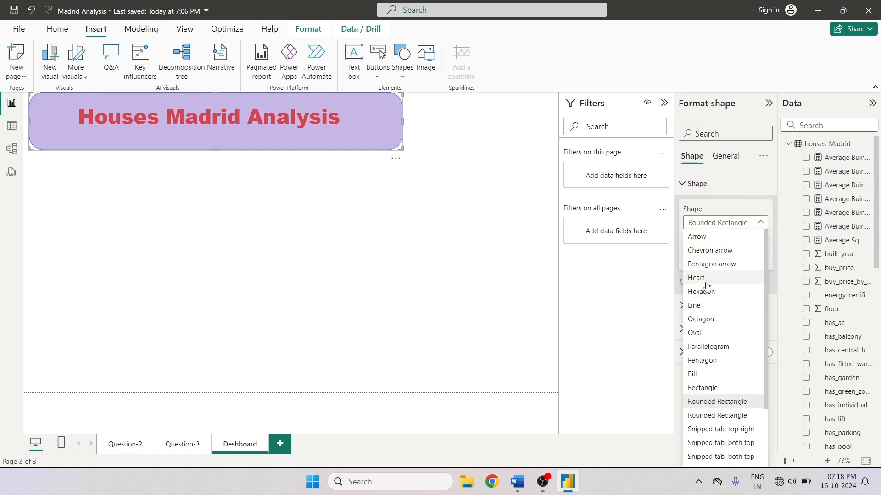
{"action": "left_click", "coordinate": [717, 389]}
{"action": "left_click", "coordinate": [419, 260]}
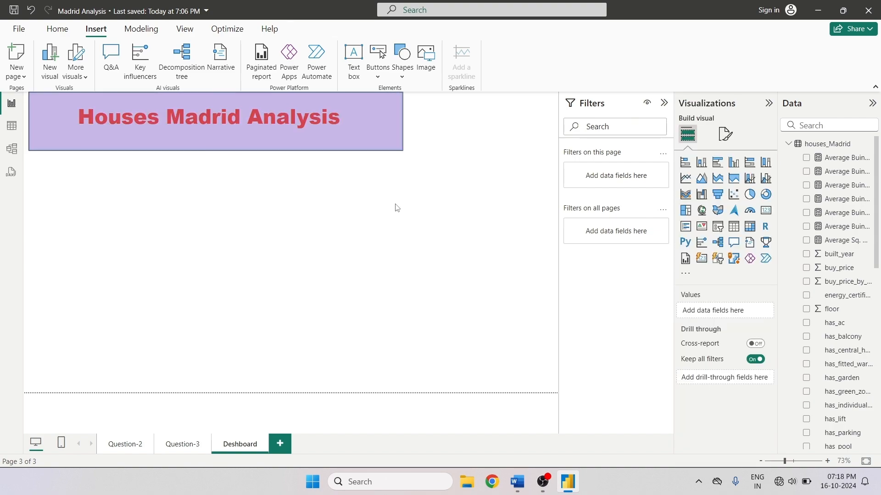
- Adjust the banner's visual border, setting rounded corners to 15 px and changing the border colour
{"action": "left_click", "coordinate": [400, 141]}
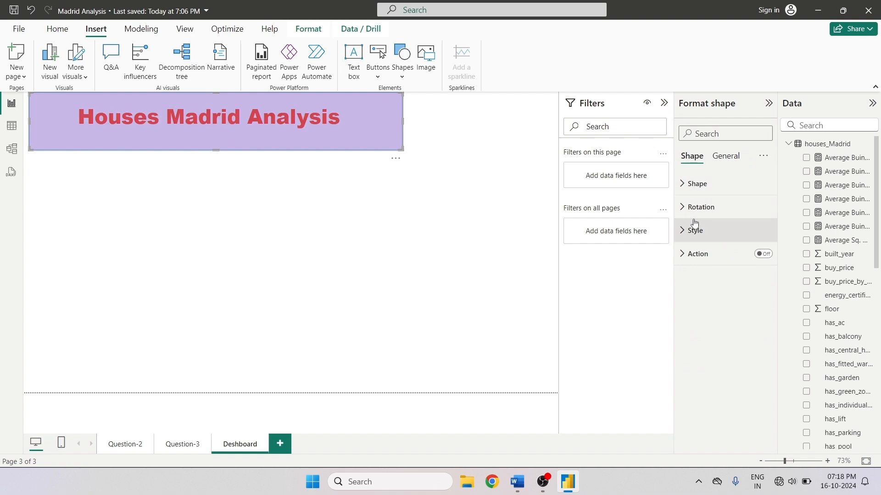
{"action": "left_click", "coordinate": [725, 156]}
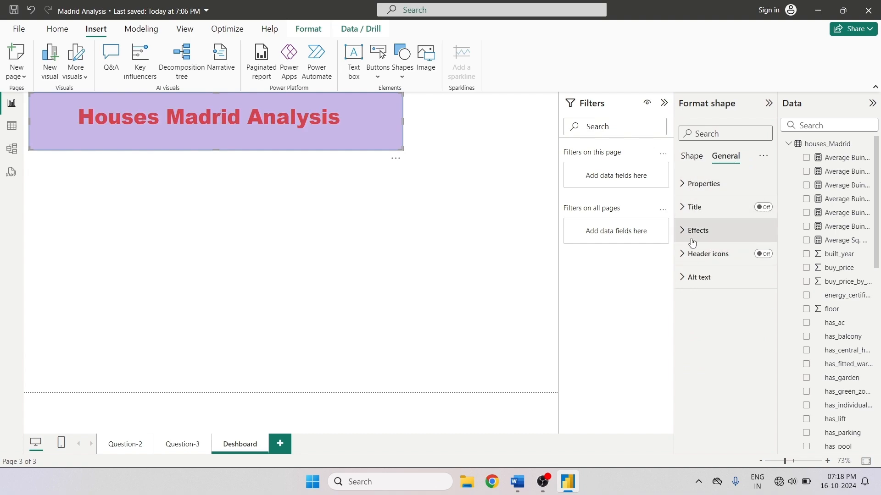
{"action": "left_click", "coordinate": [694, 207]}
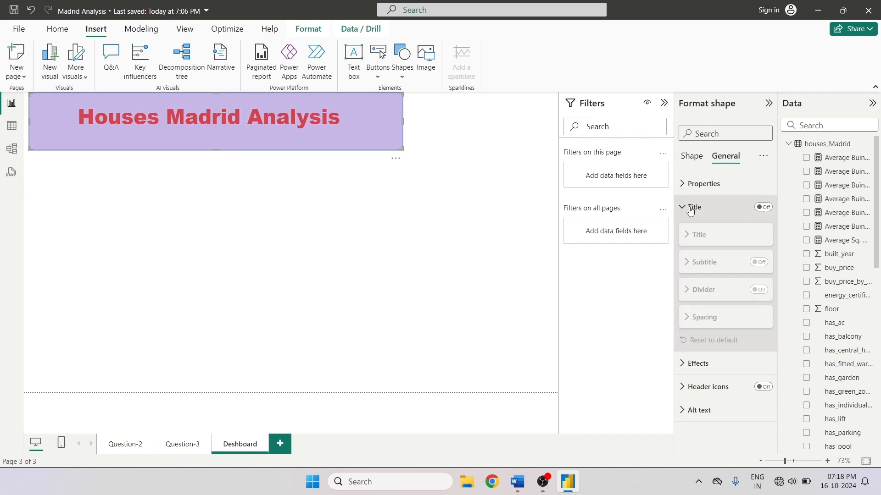
{"action": "left_click", "coordinate": [694, 207]}
{"action": "left_click", "coordinate": [697, 230]}
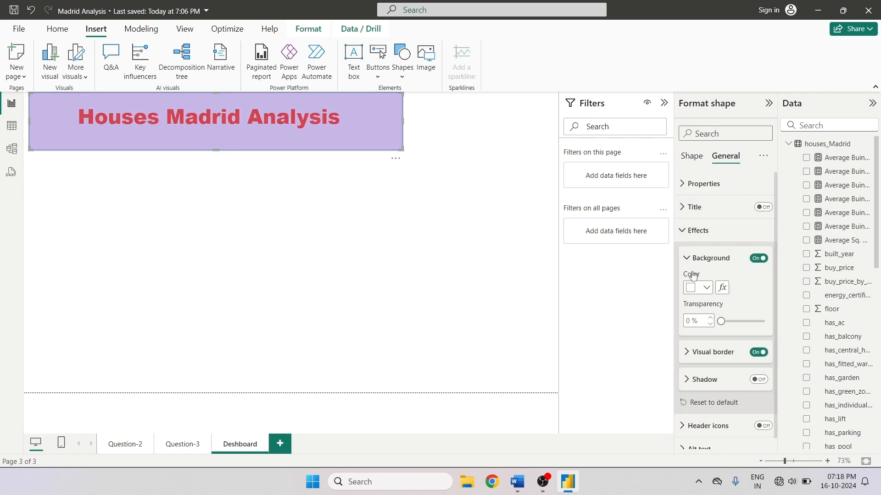
{"action": "left_click", "coordinate": [699, 353]}
{"action": "scroll", "coordinate": [756, 317], "scroll_direction": "down", "scroll_amount": 1}
{"action": "left_click_drag", "start_coordinate": [721, 358], "coordinate": [733, 359]}
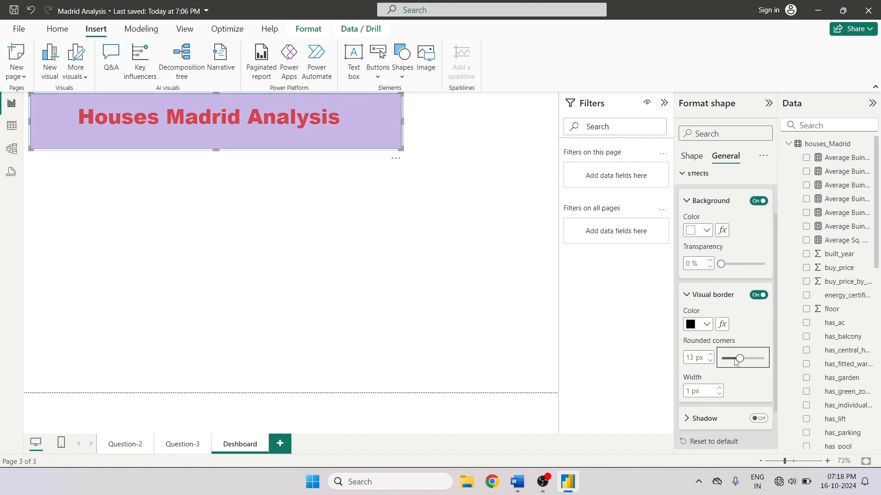
{"action": "left_click", "coordinate": [702, 324]}
{"action": "left_click", "coordinate": [732, 142]}
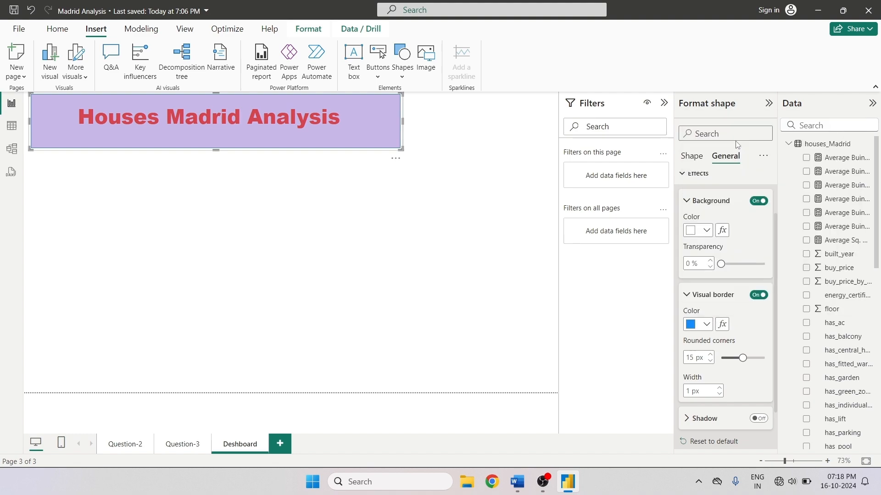
{"action": "left_click", "coordinate": [442, 209]}
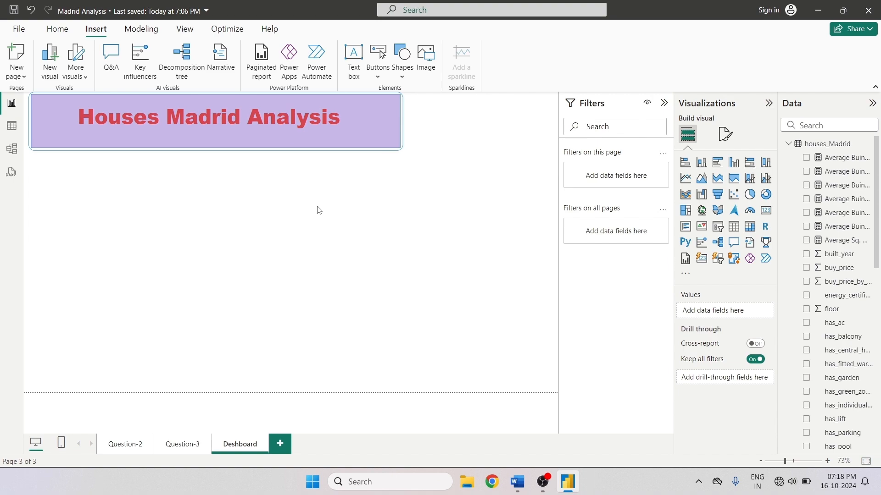
- Extend the banner shape's height slightly downward
{"action": "left_click", "coordinate": [214, 145]}
{"action": "left_click_drag", "start_coordinate": [216, 149], "coordinate": [216, 159]}
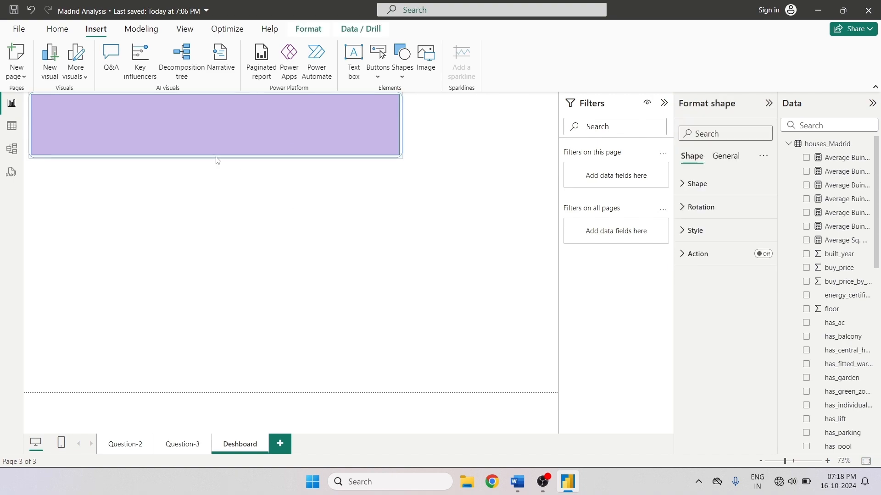
{"action": "left_click", "coordinate": [230, 200]}
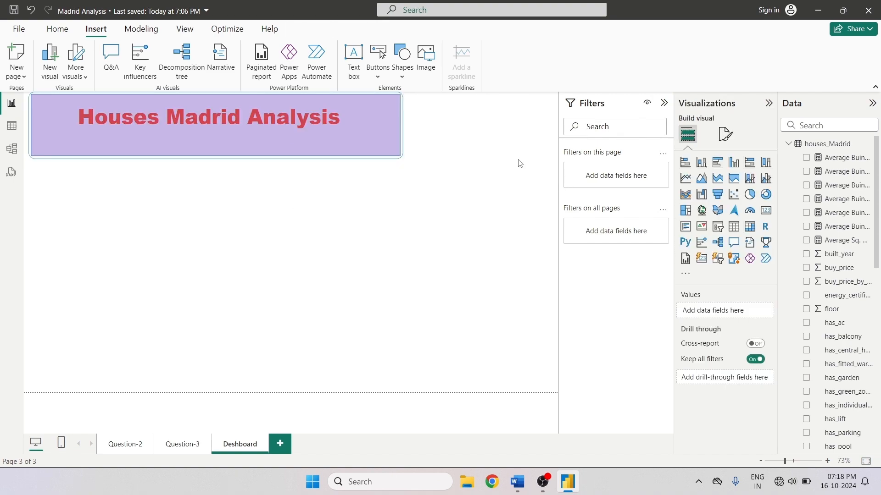
- Select the Garden and Pool slicers on the Question-2 page and copy them
{"action": "left_click", "coordinate": [126, 442]}
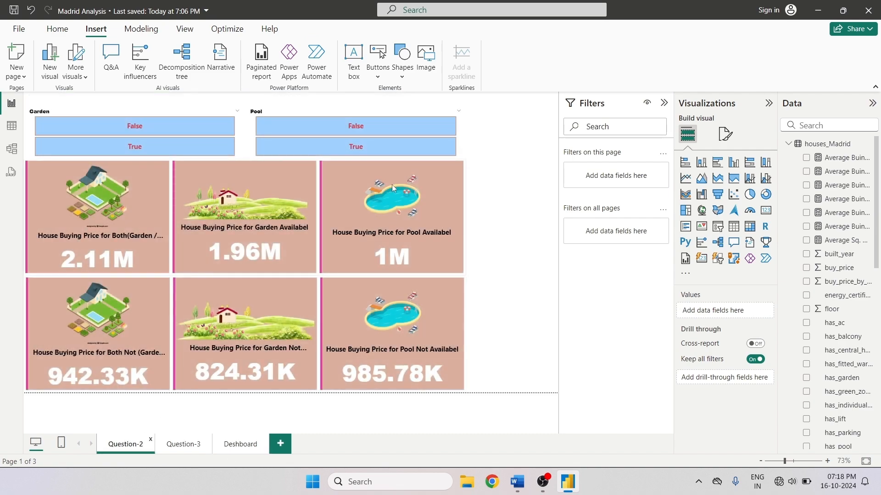
{"action": "left_click", "coordinate": [238, 136]}
{"action": "left_click", "coordinate": [251, 133], "text": "ctrl"}
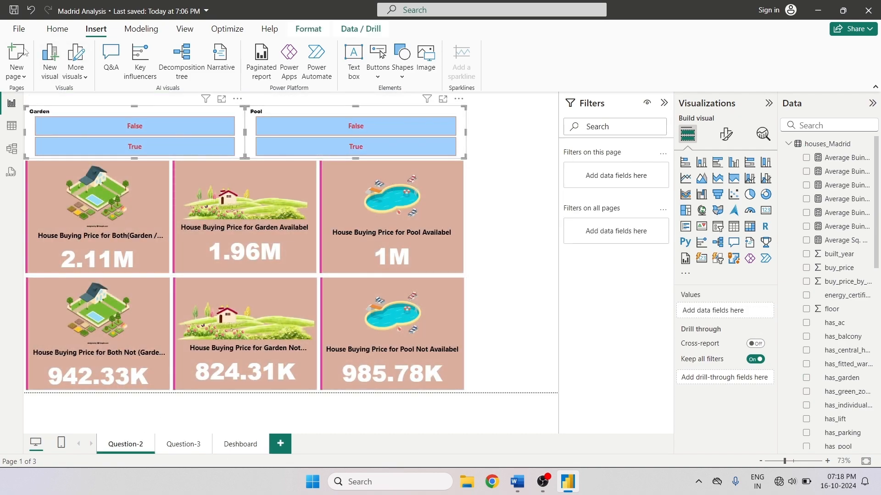
{"action": "left_click", "coordinate": [58, 29]}
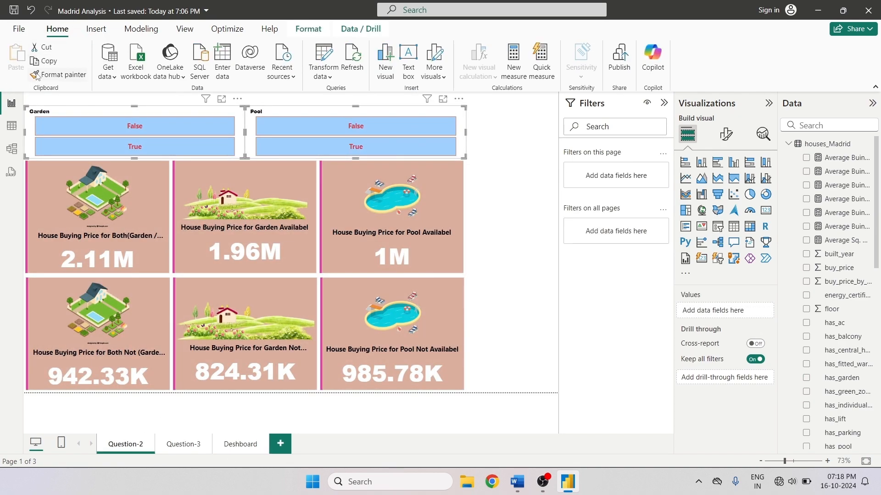
- Paste the copied slicers onto the Dashboard page, keeping them synced with the originals
{"action": "left_click", "coordinate": [242, 445]}
{"action": "left_click", "coordinate": [18, 59]}
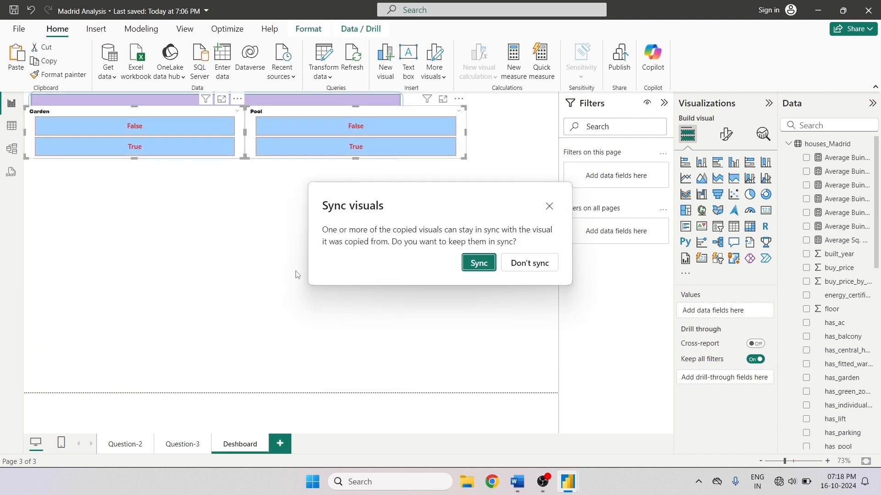
{"action": "left_click", "coordinate": [478, 264]}
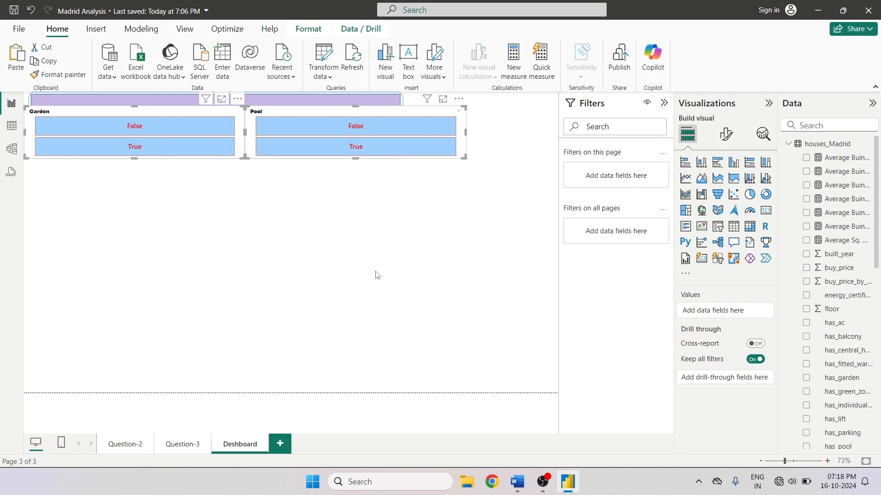
- Move both slicers below the banner and narrow the Pool slicer from its left edge
{"action": "left_click_drag", "start_coordinate": [193, 115], "coordinate": [194, 236]}
{"action": "left_click", "coordinate": [168, 238]}
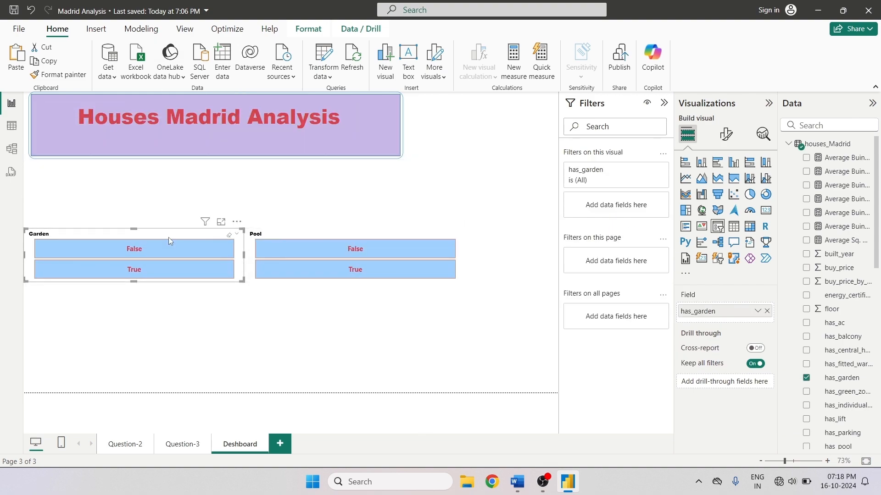
{"action": "left_click", "coordinate": [252, 256]}
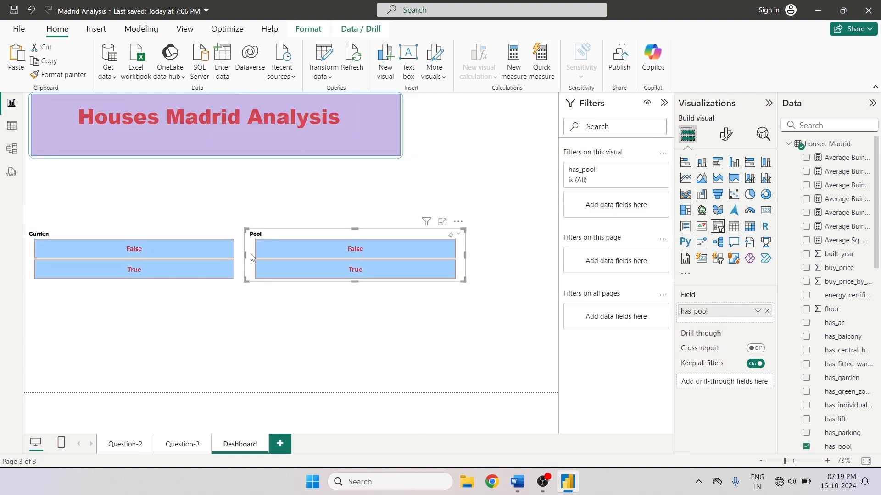
{"action": "left_click_drag", "start_coordinate": [244, 254], "coordinate": [357, 254]}
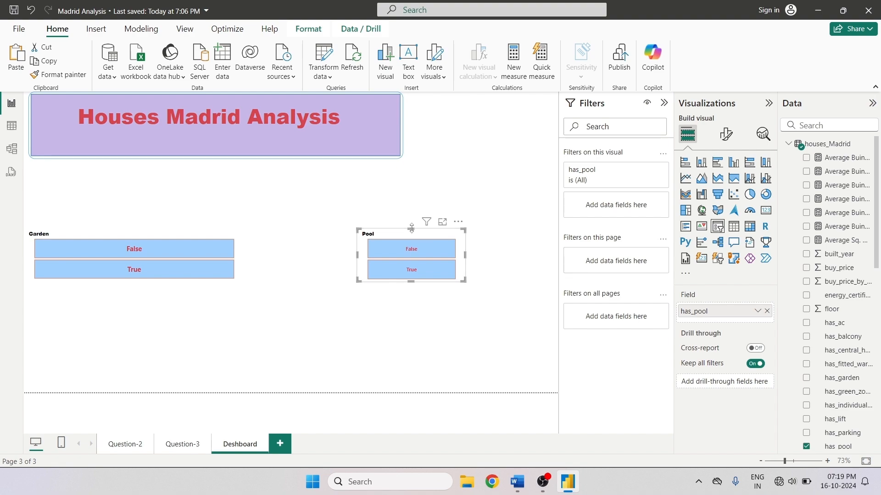
- Move the Pool and Garden slicers beside the banner, stacking Pool above Garden
{"action": "left_click_drag", "start_coordinate": [411, 228], "coordinate": [558, 113]}
{"action": "left_click_drag", "start_coordinate": [482, 120], "coordinate": [481, 126]}
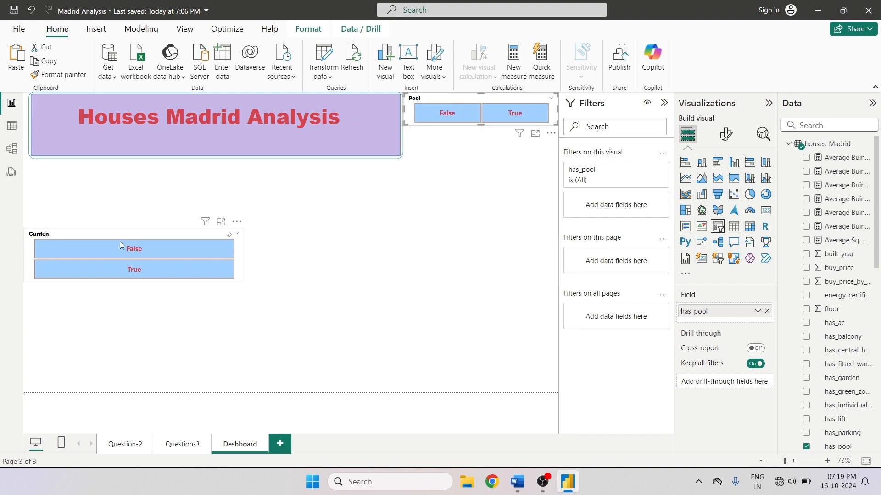
{"action": "left_click_drag", "start_coordinate": [101, 236], "coordinate": [162, 239]}
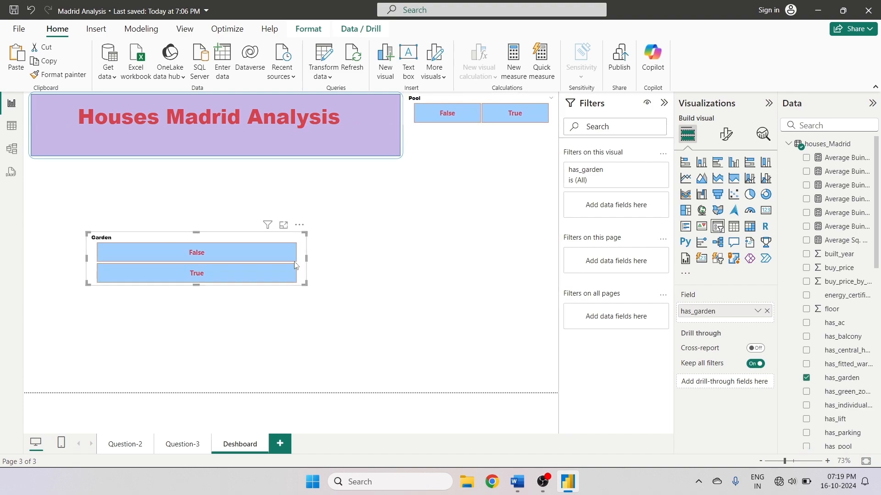
{"action": "left_click_drag", "start_coordinate": [295, 265], "coordinate": [567, 172]}
{"action": "left_click_drag", "start_coordinate": [483, 179], "coordinate": [485, 159]}
{"action": "left_click", "coordinate": [403, 252]}
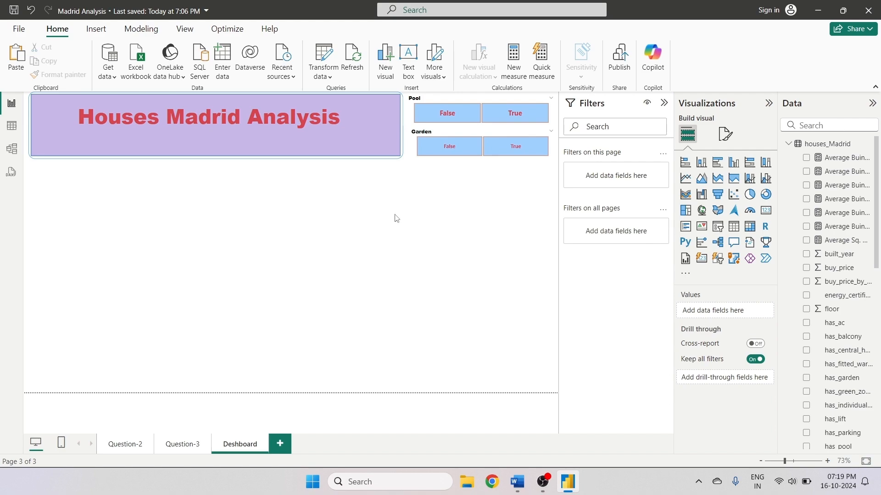
- Toggle the Pool slicer's False option on and off to test it
{"action": "left_click", "coordinate": [444, 120]}
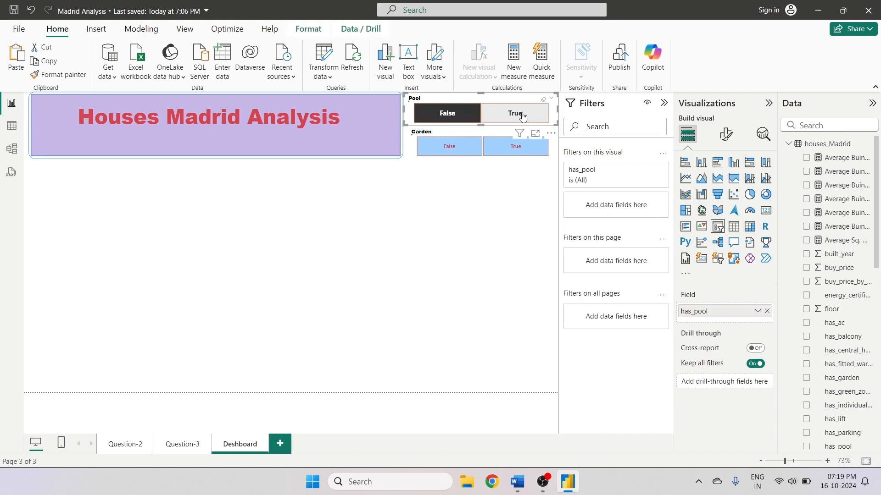
{"action": "left_click", "coordinate": [444, 121]}
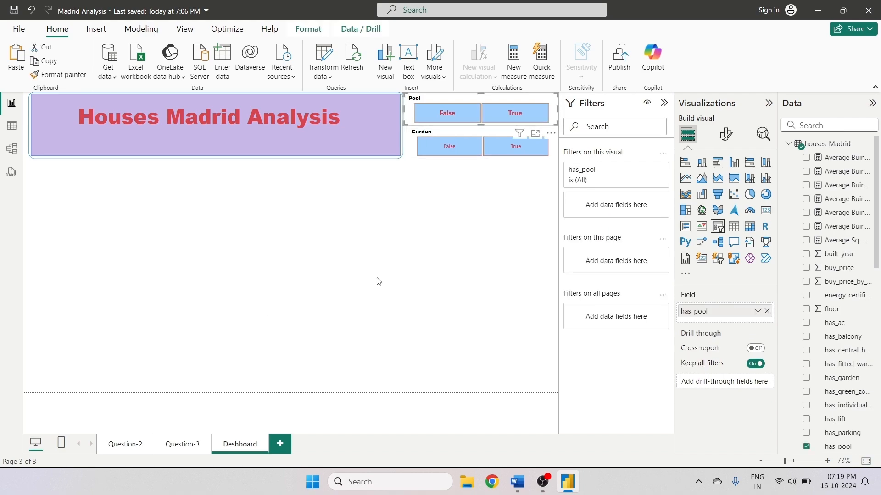
{"action": "left_click", "coordinate": [377, 279]}
- Copy the two card visual rows from the Question-2 page and paste them onto the Dashboard page
{"action": "left_click", "coordinate": [127, 450]}
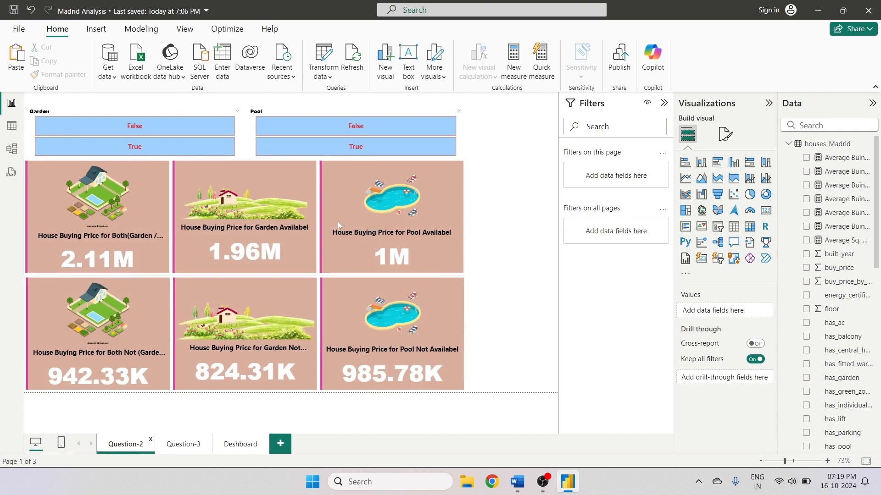
{"action": "left_click", "coordinate": [119, 228]}
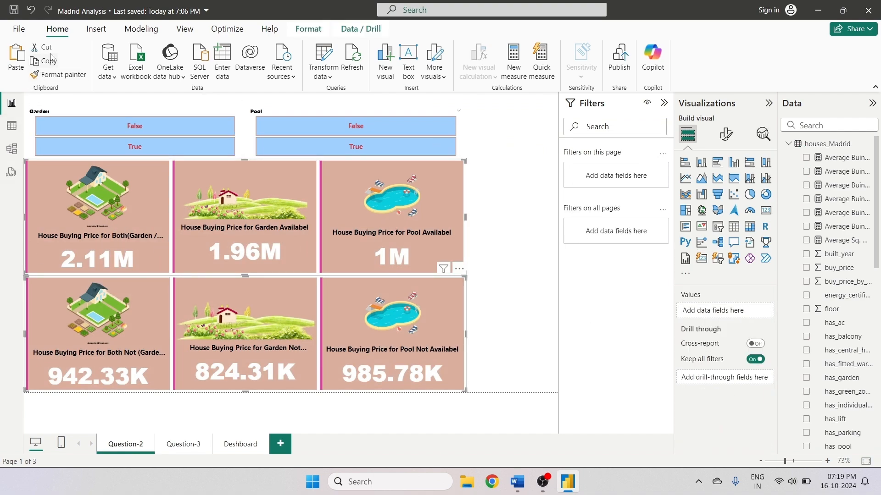
{"action": "left_click", "coordinate": [227, 447]}
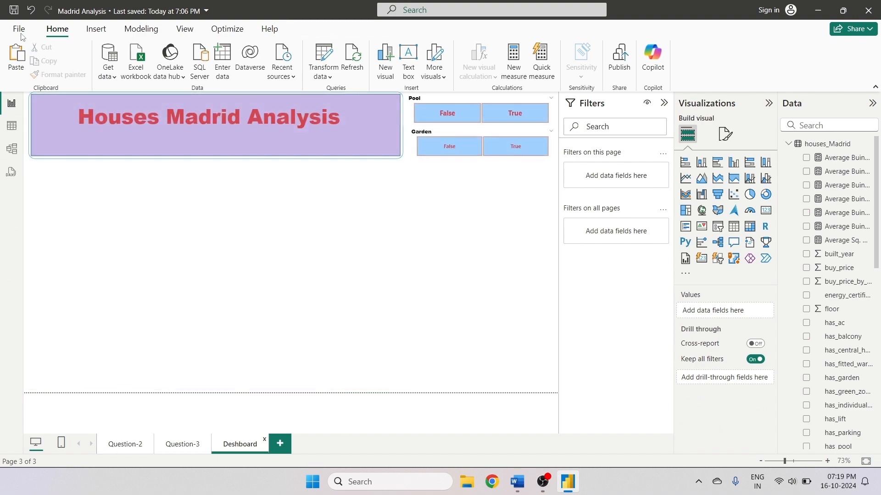
{"action": "left_click", "coordinate": [21, 57]}
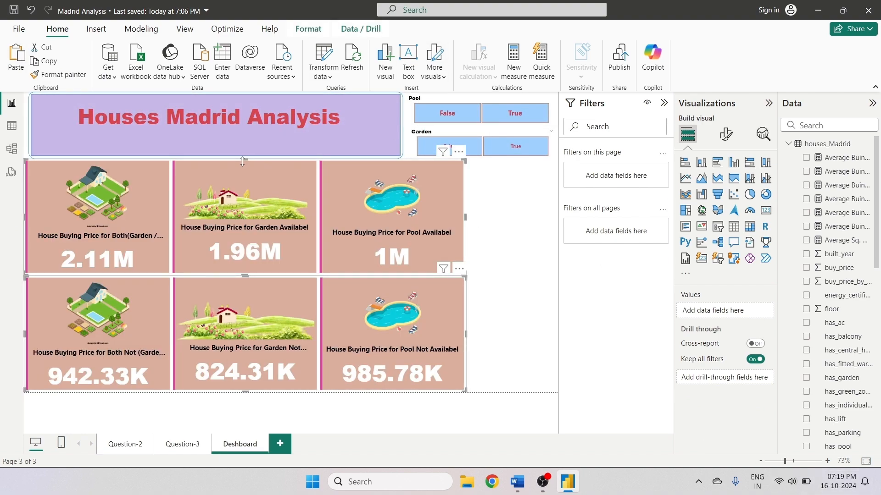
- Move the top card row below the banner and narrow it to the banner's width
{"action": "left_click_drag", "start_coordinate": [244, 160], "coordinate": [255, 183]}
{"action": "left_click_drag", "start_coordinate": [251, 237], "coordinate": [252, 251]}
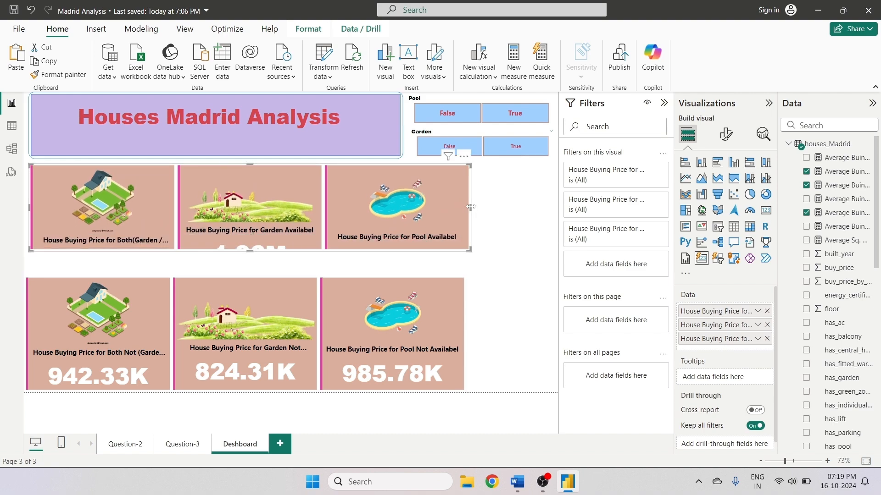
{"action": "left_click_drag", "start_coordinate": [470, 206], "coordinate": [406, 209]}
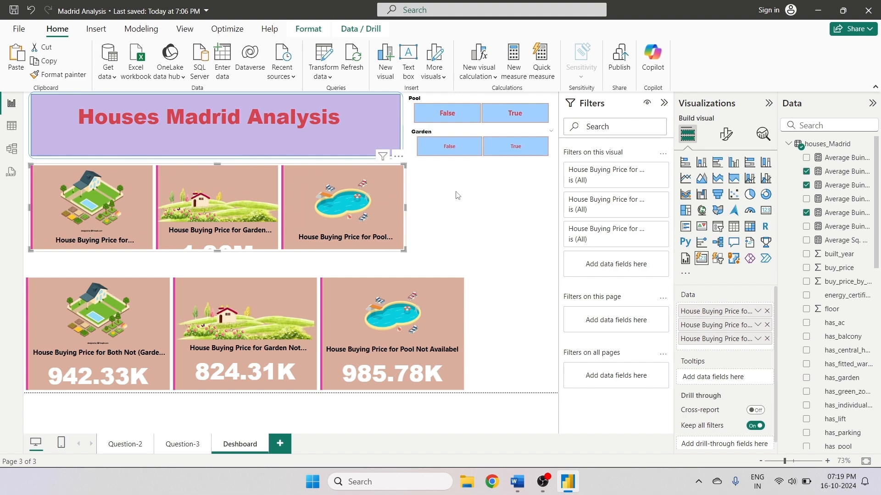
- Browse the top card row's format options for layout and general settings
{"action": "left_click", "coordinate": [726, 133]}
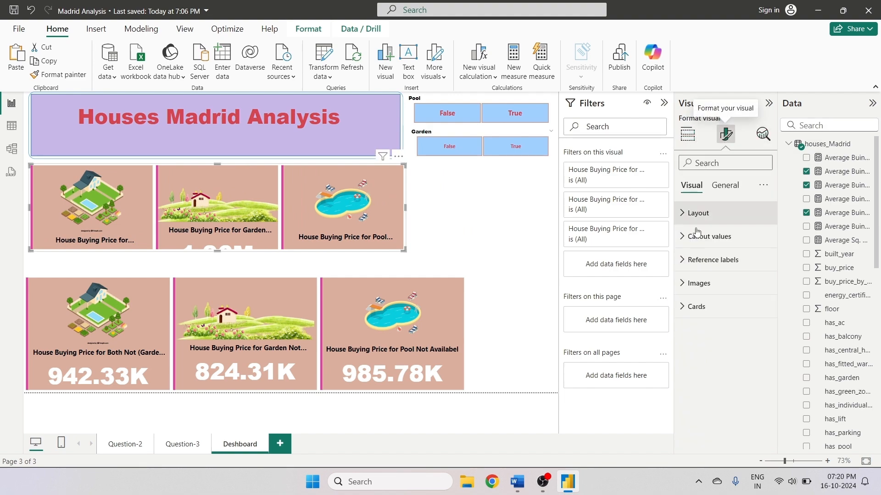
{"action": "left_click", "coordinate": [688, 213]}
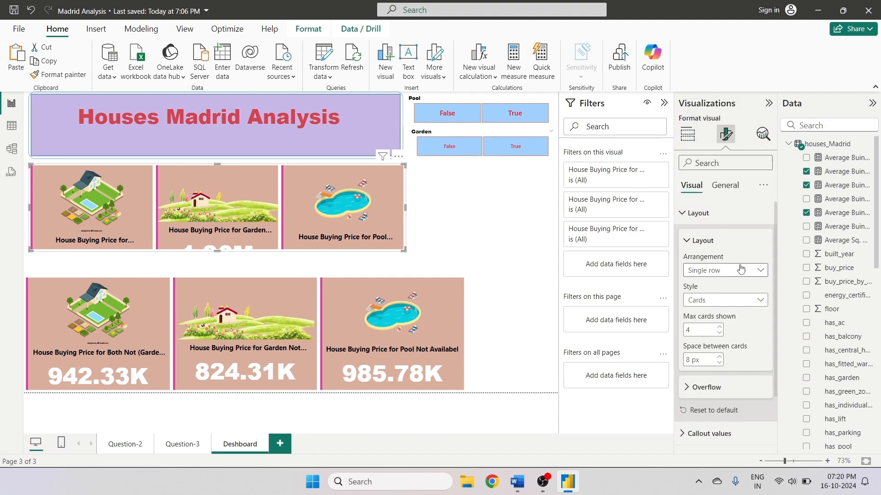
{"action": "scroll", "coordinate": [708, 294], "scroll_direction": "down", "scroll_amount": 3}
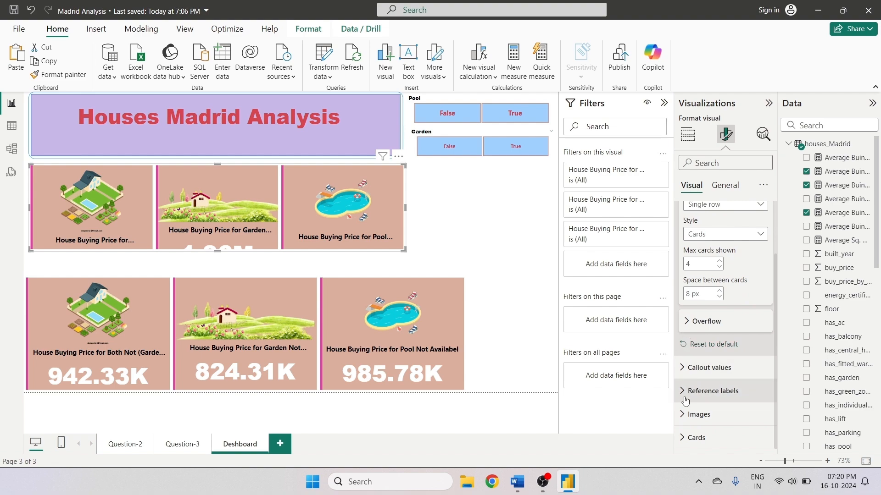
{"action": "scroll", "coordinate": [706, 298], "scroll_direction": "up", "scroll_amount": 3}
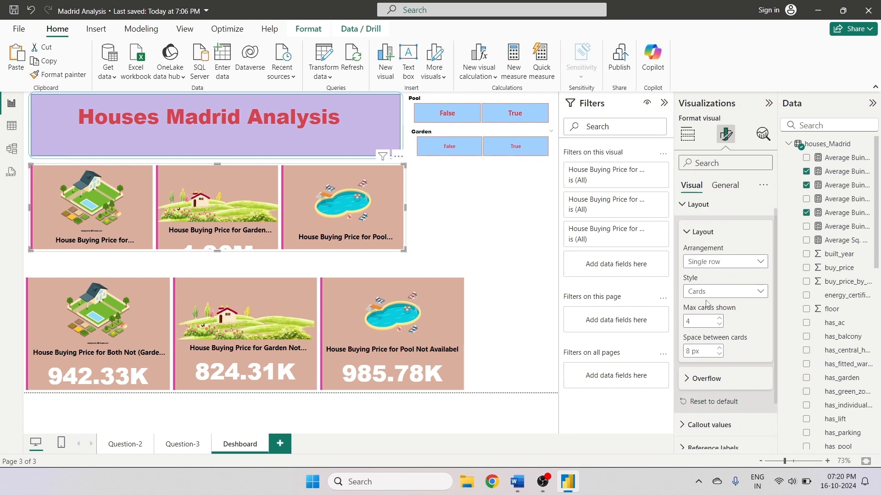
{"action": "scroll", "coordinate": [706, 284], "scroll_direction": "down", "scroll_amount": 3}
{"action": "left_click", "coordinate": [725, 186]}
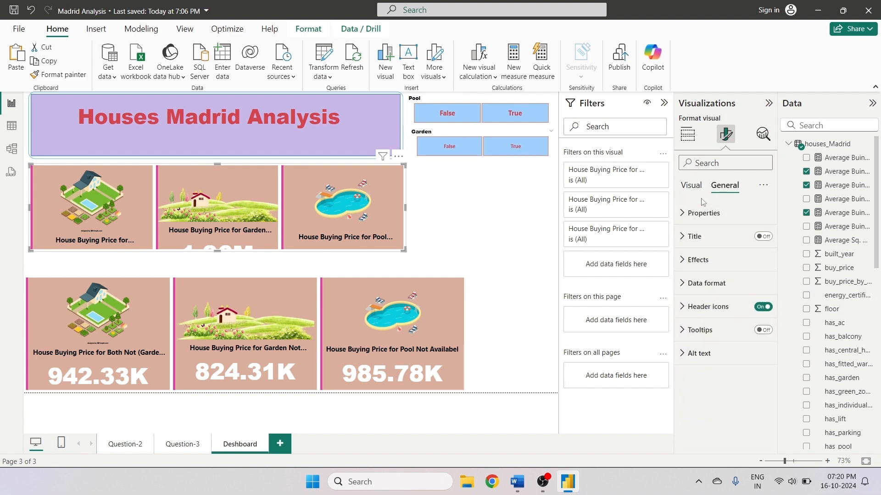
{"action": "left_click", "coordinate": [691, 185]}
{"action": "scroll", "coordinate": [740, 358], "scroll_direction": "down", "scroll_amount": 2}
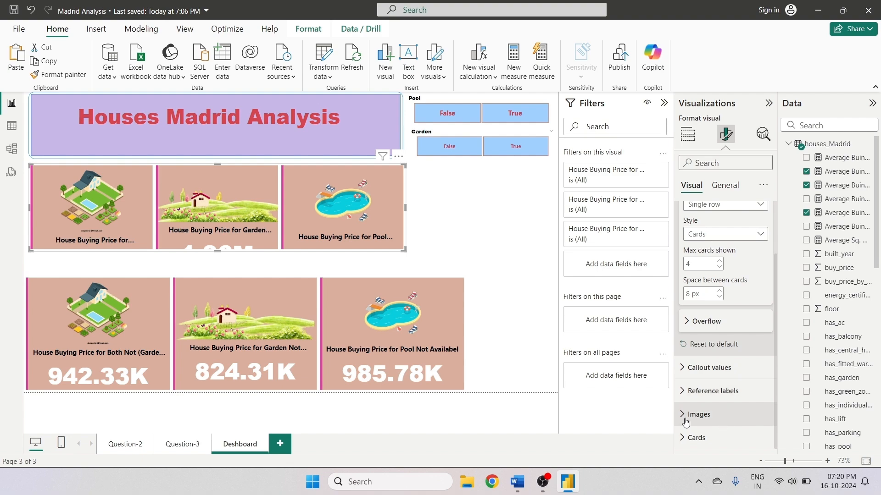
- Set the image size of the first card in the top row to 100 px
{"action": "left_click", "coordinate": [715, 412]}
{"action": "scroll", "coordinate": [722, 394], "scroll_direction": "down", "scroll_amount": 3}
{"action": "left_click", "coordinate": [734, 299]}
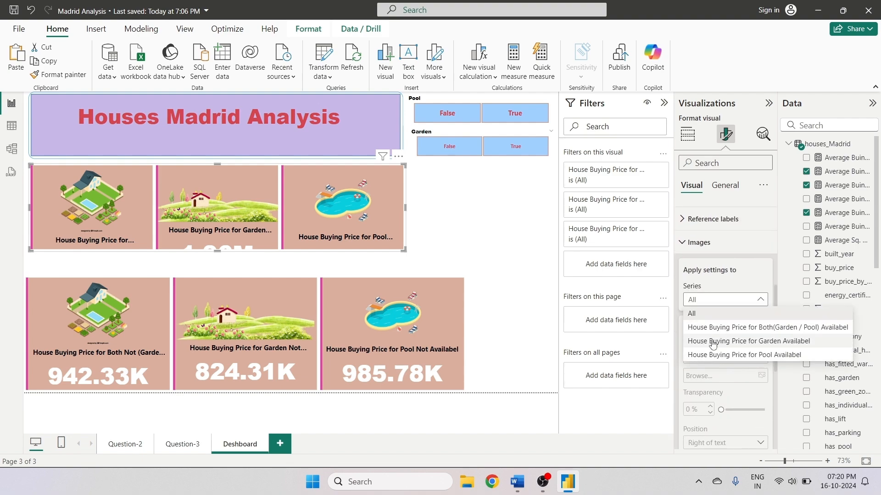
{"action": "left_click", "coordinate": [728, 339]}
{"action": "left_click_drag", "start_coordinate": [774, 364], "coordinate": [775, 417]}
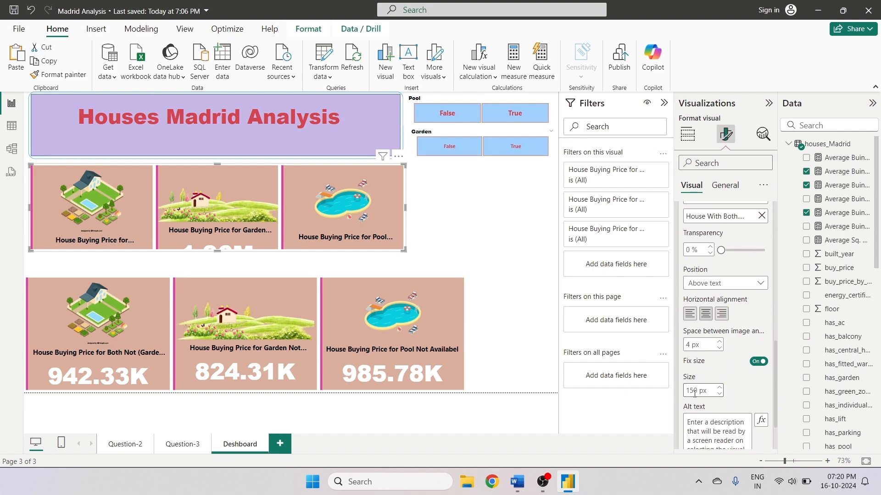
{"action": "key", "text": "BackSpace"}
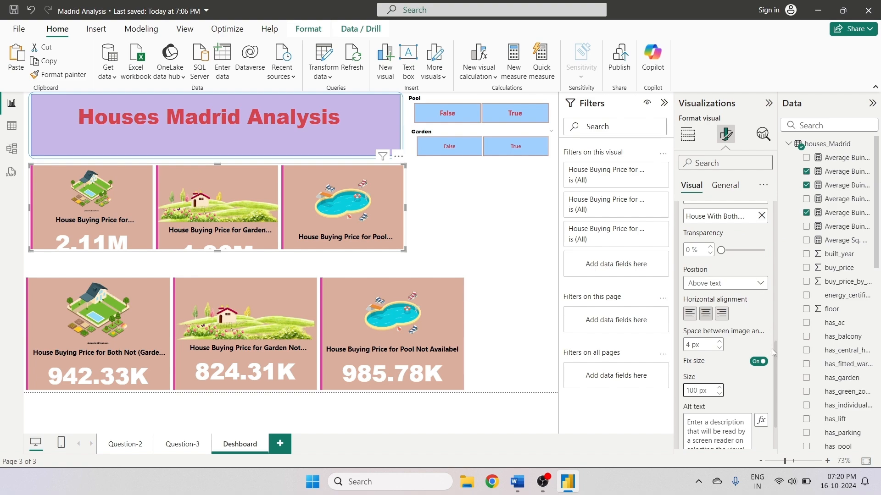
- Set the image size for the Both Not (Garden / Pool) Availabel card in the bottom row to 100 px
{"action": "left_click_drag", "start_coordinate": [777, 355], "coordinate": [756, 348]}
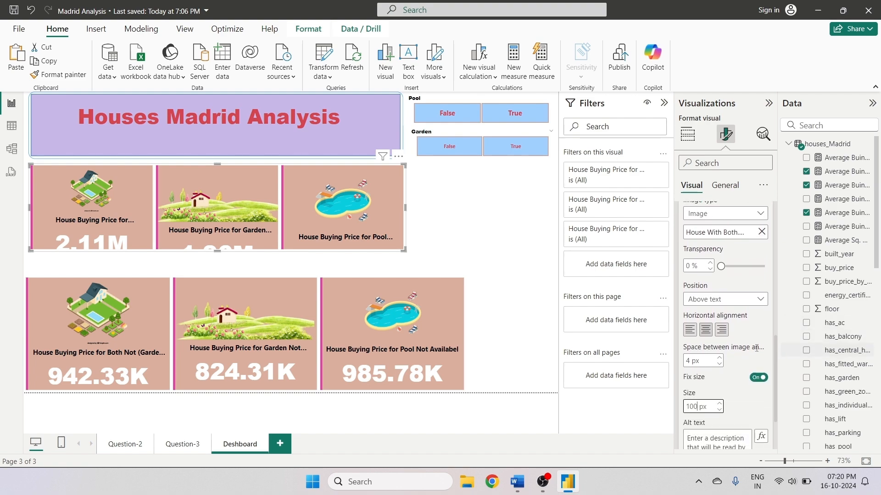
{"action": "left_click", "coordinate": [156, 323]}
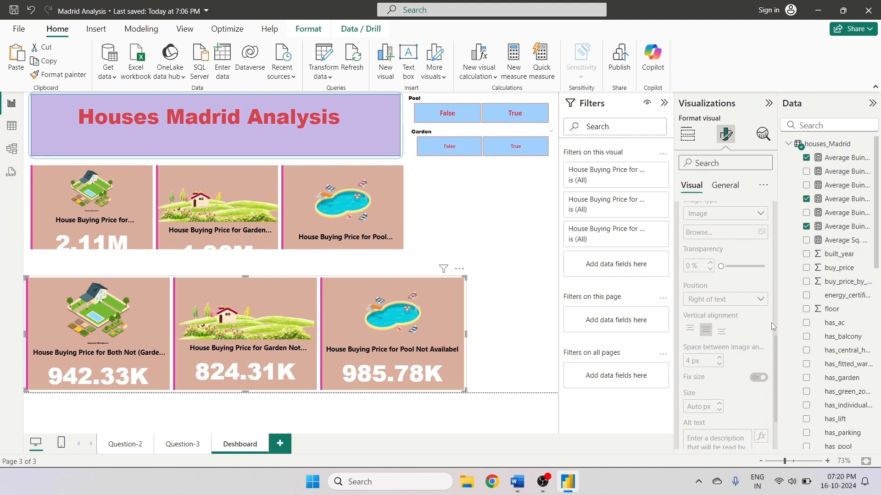
{"action": "scroll", "coordinate": [775, 331], "scroll_direction": "up", "scroll_amount": 3}
{"action": "left_click", "coordinate": [725, 245]}
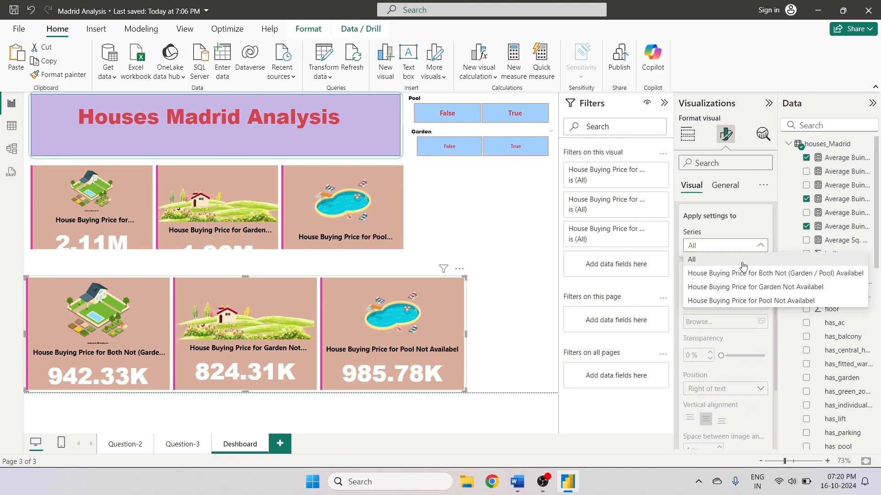
{"action": "left_click", "coordinate": [724, 271]}
{"action": "scroll", "coordinate": [738, 370], "scroll_direction": "down", "scroll_amount": 3}
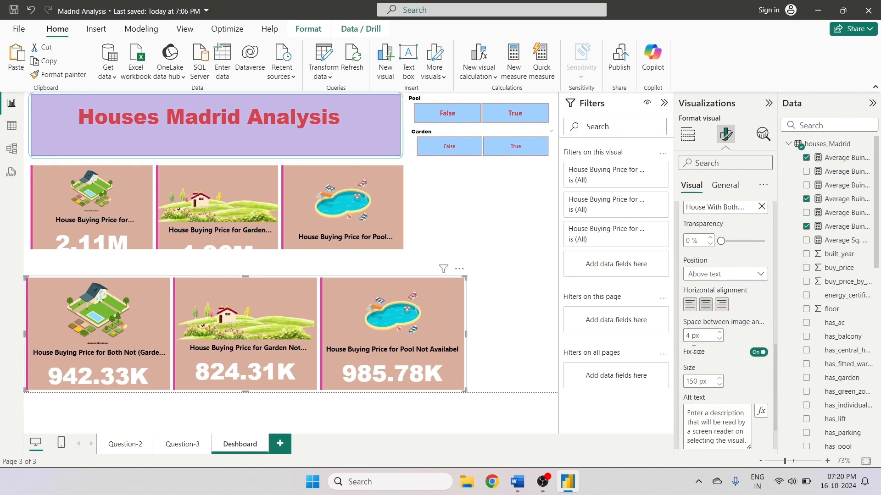
{"action": "type", "text": "00"}
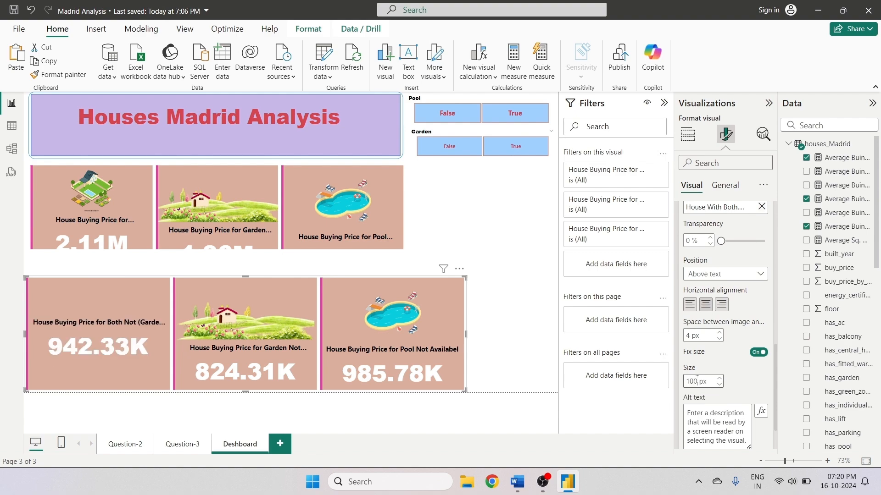
- Reduce the top card row's callout value font size to 32
{"action": "left_click", "coordinate": [536, 312]}
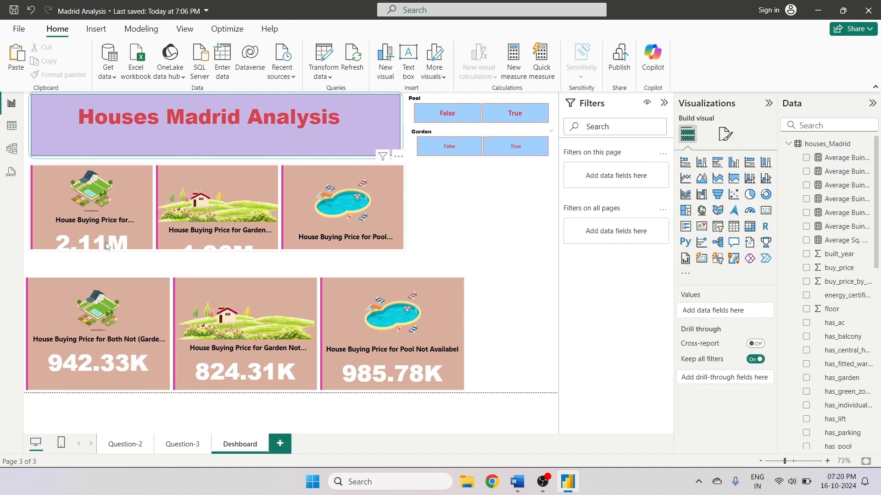
{"action": "left_click", "coordinate": [149, 288]}
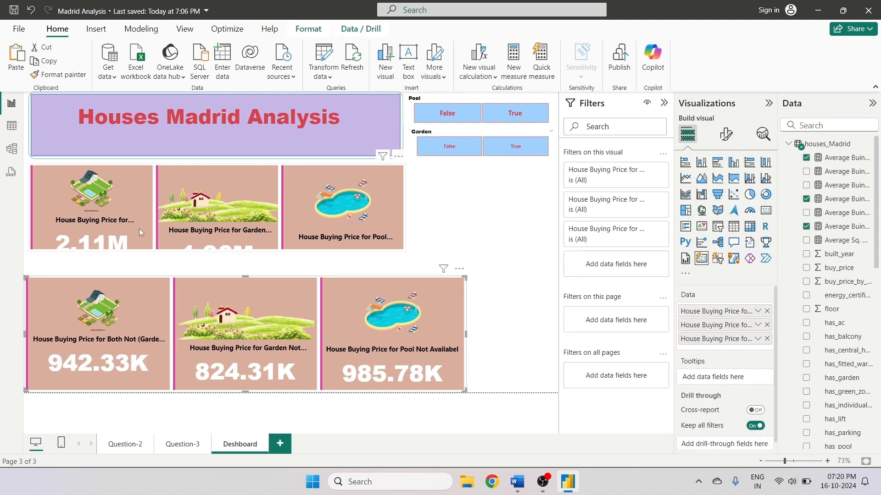
{"action": "left_click", "coordinate": [139, 228]}
{"action": "left_click", "coordinate": [726, 133]}
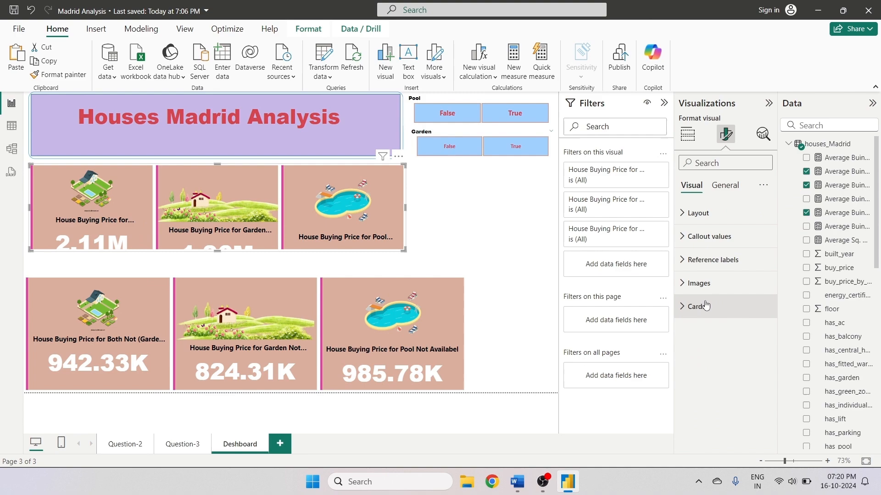
{"action": "left_click", "coordinate": [690, 238]}
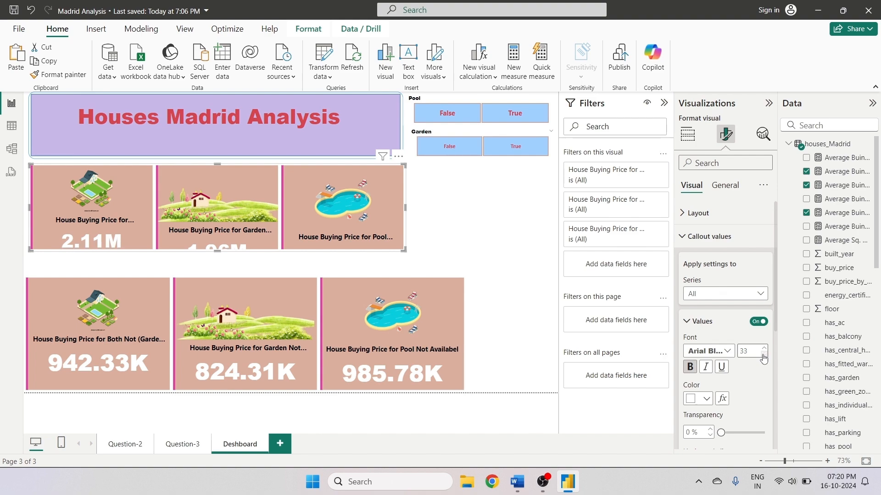
{"action": "left_click", "coordinate": [763, 354]}
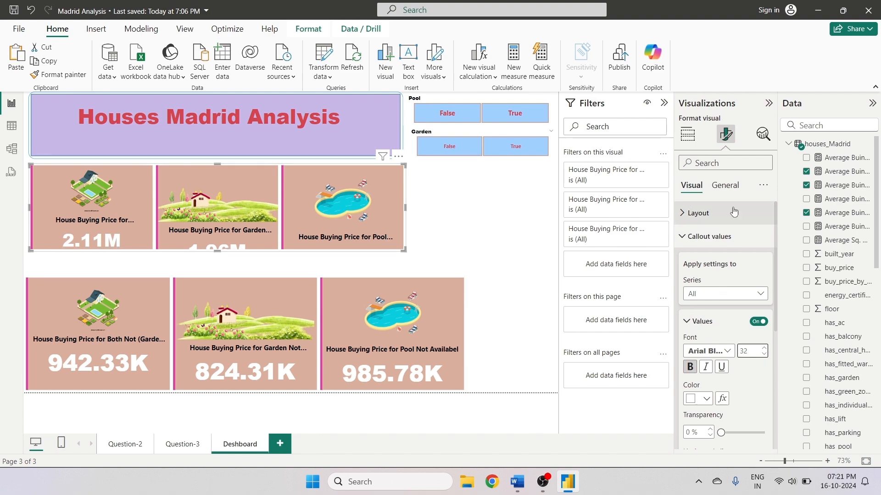
- Open the image settings for the Garden Availabel card series in the top card row
{"action": "left_click", "coordinate": [725, 186]}
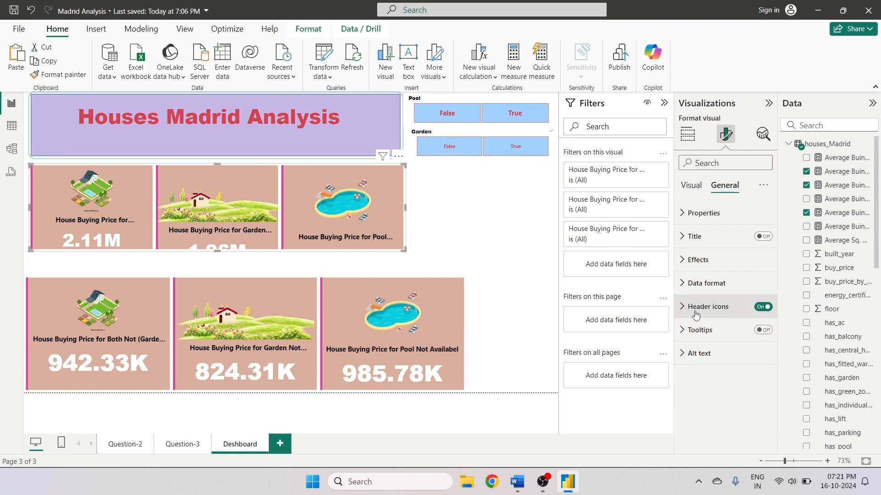
{"action": "left_click", "coordinate": [691, 185]}
{"action": "scroll", "coordinate": [704, 430], "scroll_direction": "down", "scroll_amount": 5}
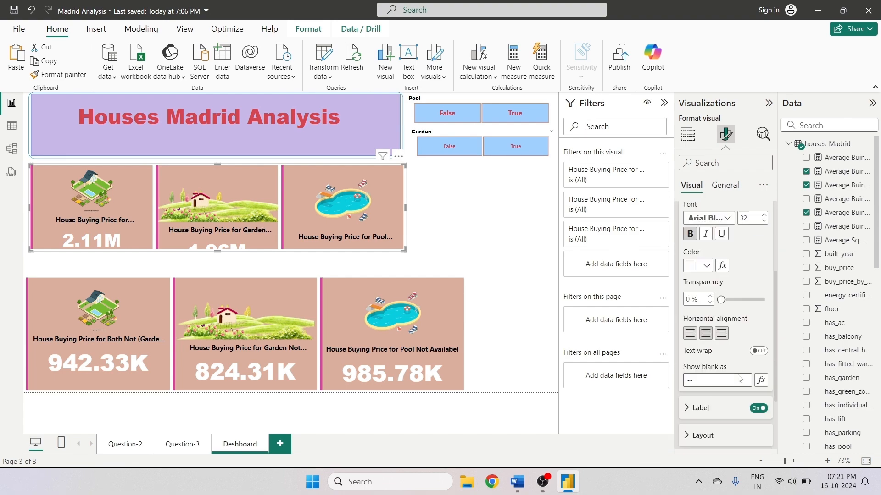
{"action": "left_click", "coordinate": [691, 414]}
{"action": "scroll", "coordinate": [733, 400], "scroll_direction": "down", "scroll_amount": 2}
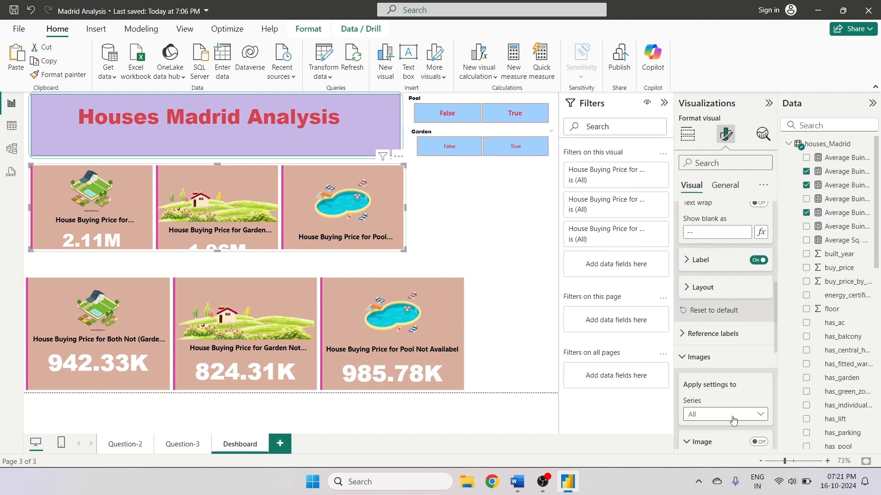
{"action": "left_click", "coordinate": [733, 415]}
{"action": "left_click", "coordinate": [722, 394]}
{"action": "scroll", "coordinate": [722, 393], "scroll_direction": "down", "scroll_amount": 6}
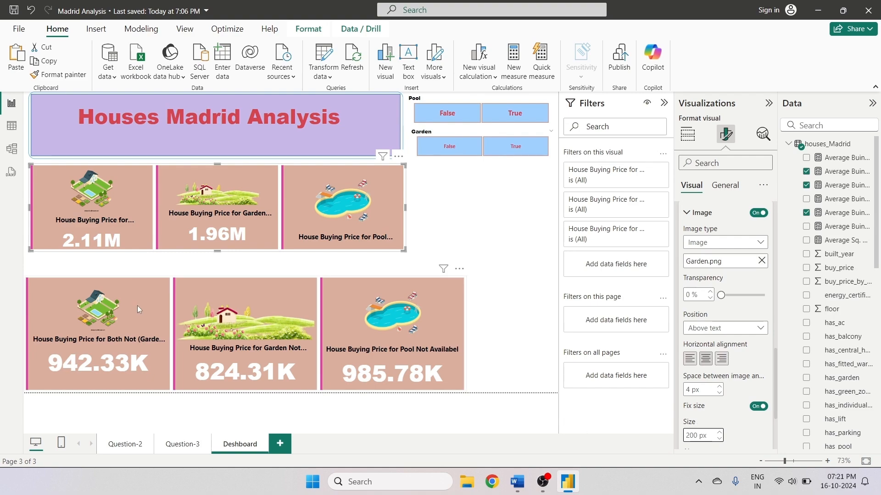
- Reduce the image size for the Garden Not Availabel card series in the bottom card row
{"action": "left_click", "coordinate": [225, 322]}
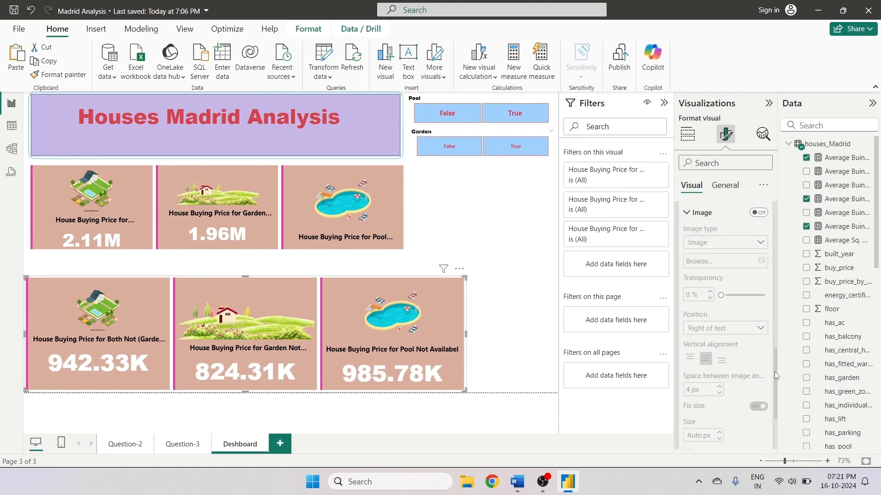
{"action": "scroll", "coordinate": [730, 396], "scroll_direction": "up", "scroll_amount": 5}
{"action": "left_click", "coordinate": [729, 395]}
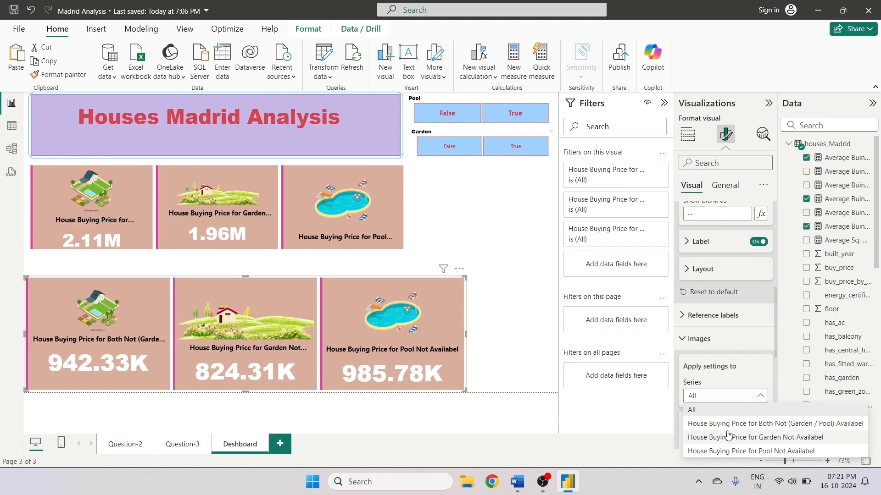
{"action": "left_click", "coordinate": [728, 447]}
{"action": "scroll", "coordinate": [731, 376], "scroll_direction": "down", "scroll_amount": 4}
{"action": "scroll", "coordinate": [732, 376], "scroll_direction": "down", "scroll_amount": 4}
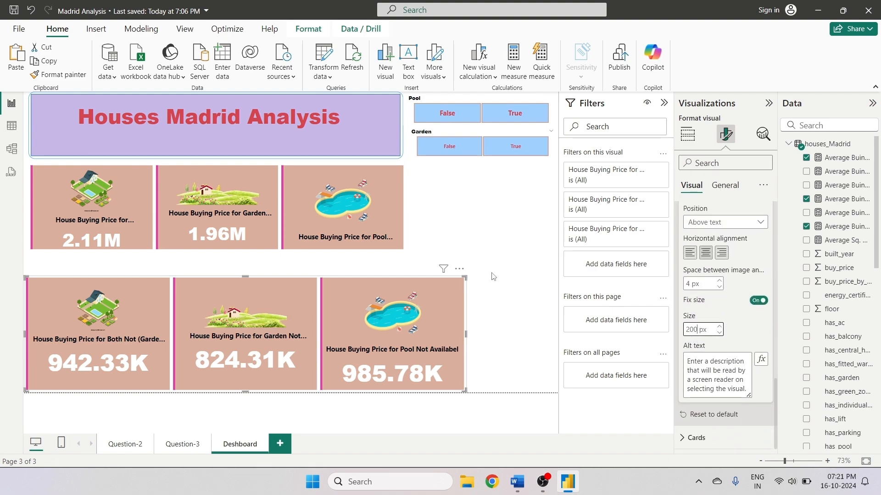
- Set the image size for the Pool Availabel card series in the top card row to 100 px
{"action": "left_click", "coordinate": [357, 212]}
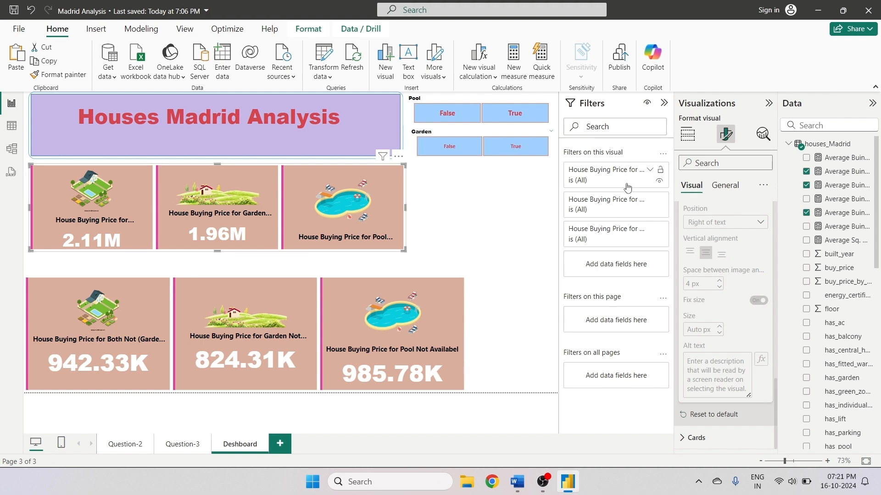
{"action": "left_click", "coordinate": [724, 186]}
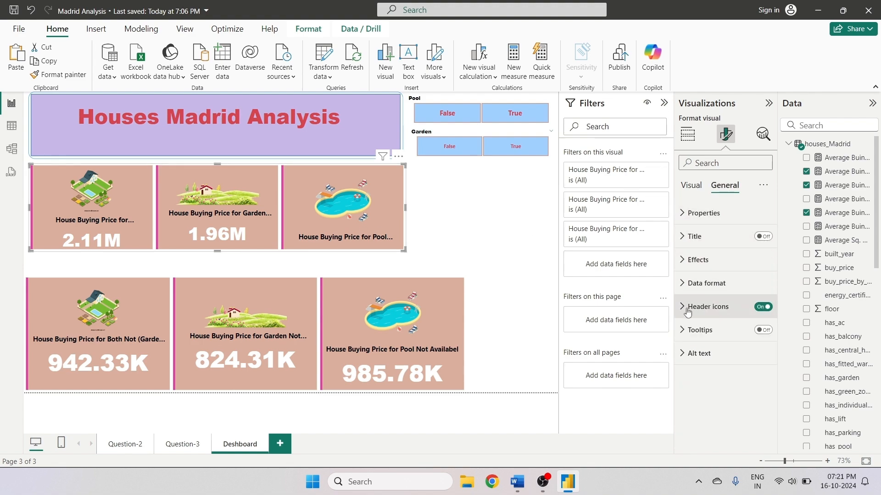
{"action": "left_click", "coordinate": [691, 185]}
{"action": "scroll", "coordinate": [722, 368], "scroll_direction": "down", "scroll_amount": 2}
{"action": "scroll", "coordinate": [729, 362], "scroll_direction": "down", "scroll_amount": 3}
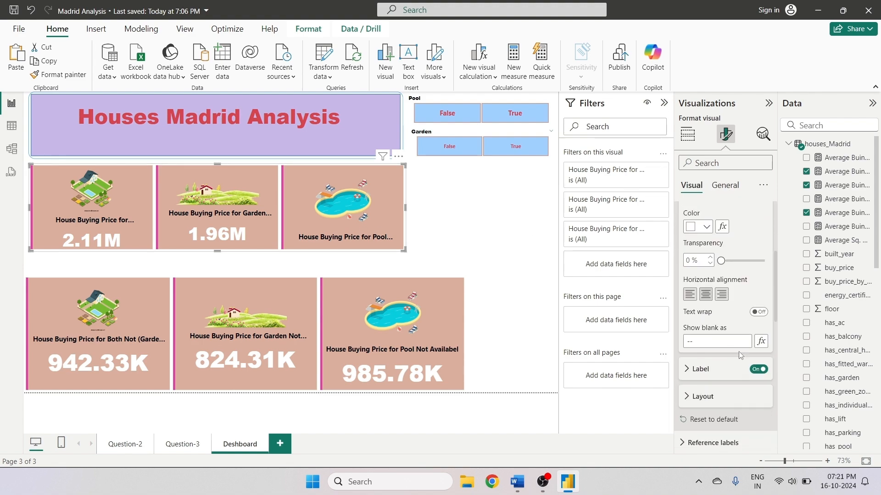
{"action": "scroll", "coordinate": [708, 399], "scroll_direction": "down", "scroll_amount": 5}
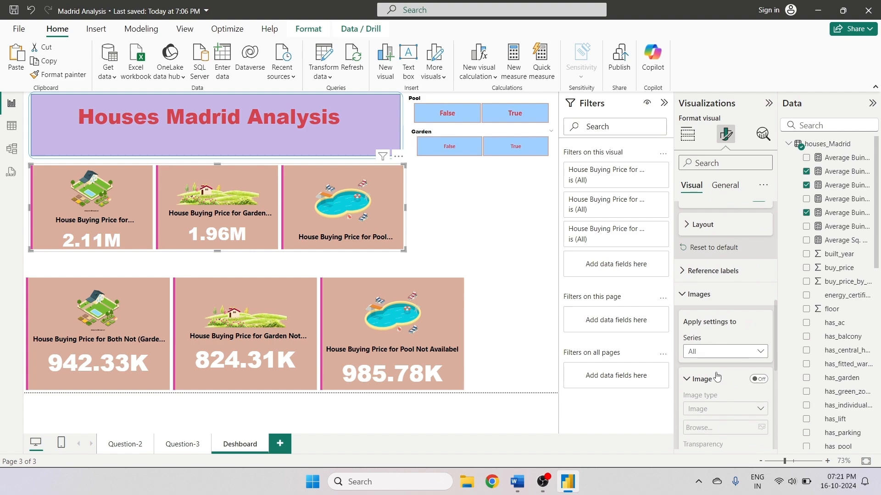
{"action": "scroll", "coordinate": [717, 377], "scroll_direction": "up", "scroll_amount": 3}
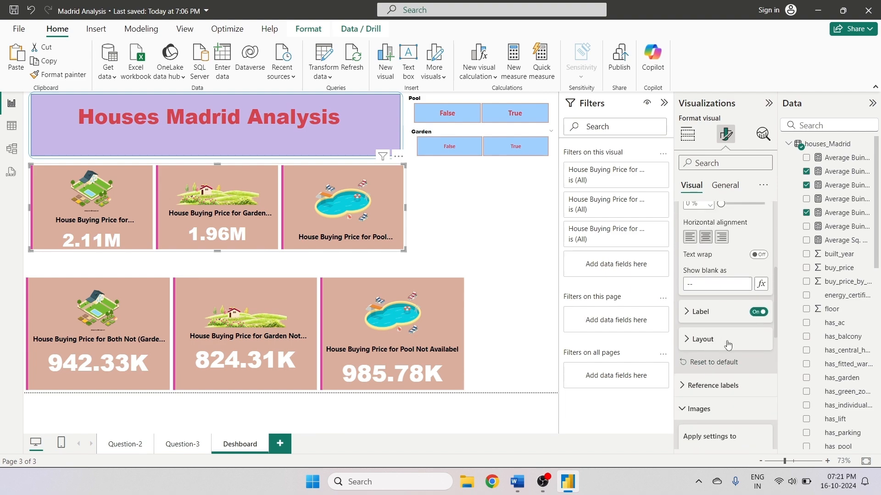
{"action": "scroll", "coordinate": [715, 358], "scroll_direction": "down", "scroll_amount": 3}
{"action": "left_click", "coordinate": [713, 355]}
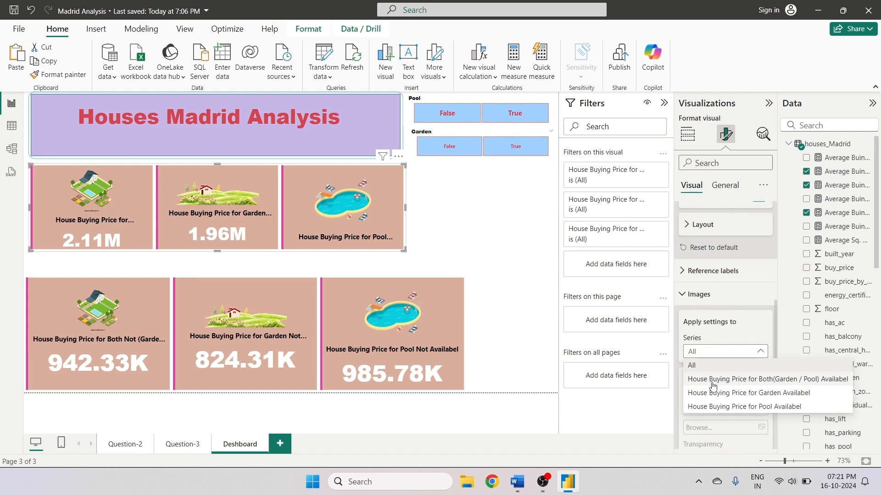
{"action": "left_click", "coordinate": [712, 383]}
{"action": "scroll", "coordinate": [708, 376], "scroll_direction": "down", "scroll_amount": 4}
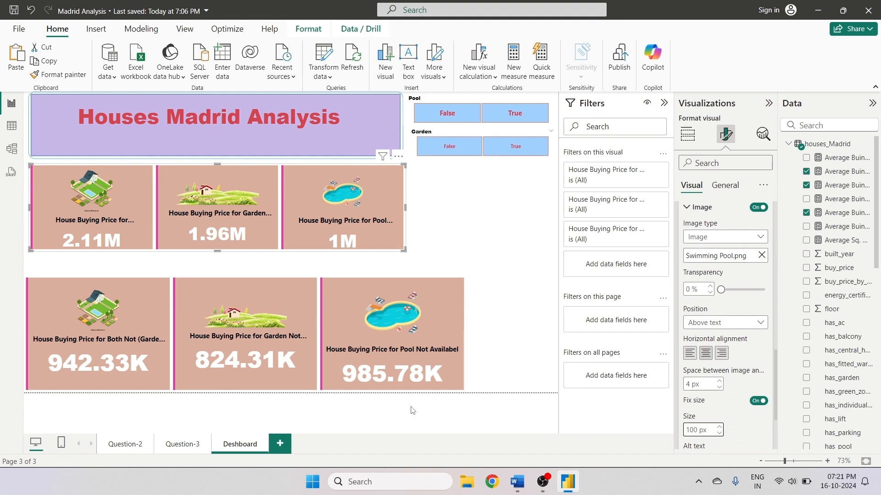
- Set the image size for the Pool Not Availabel card series in the bottom card row to 100 px
{"action": "left_click", "coordinate": [407, 372]}
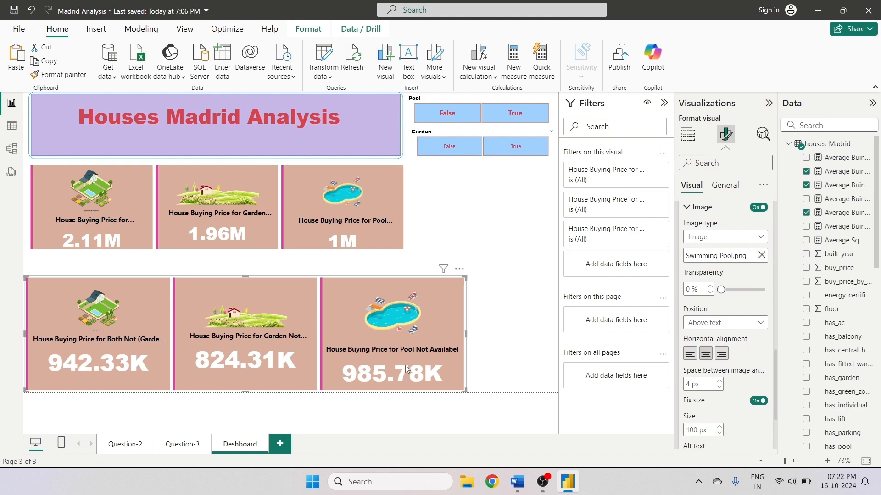
{"action": "left_click", "coordinate": [759, 208]}
{"action": "scroll", "coordinate": [749, 255], "scroll_direction": "up", "scroll_amount": 3}
{"action": "left_click", "coordinate": [725, 352]}
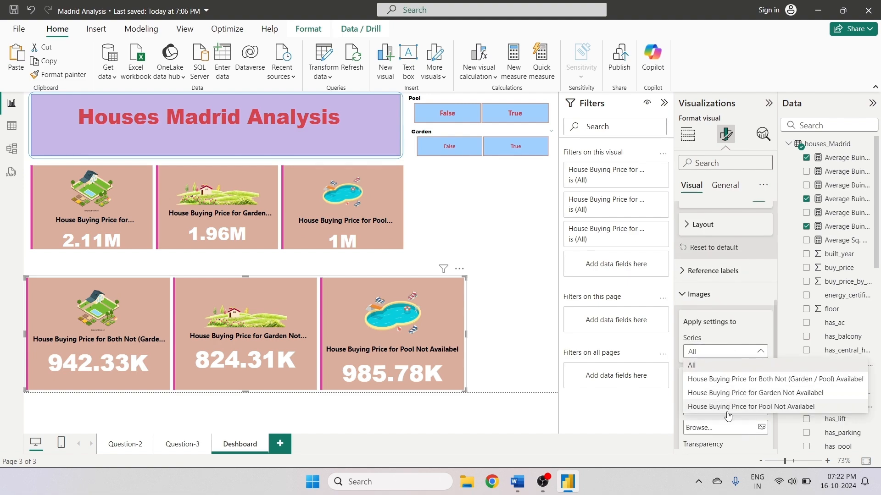
{"action": "left_click", "coordinate": [727, 406]}
{"action": "scroll", "coordinate": [697, 367], "scroll_direction": "down", "scroll_amount": 5}
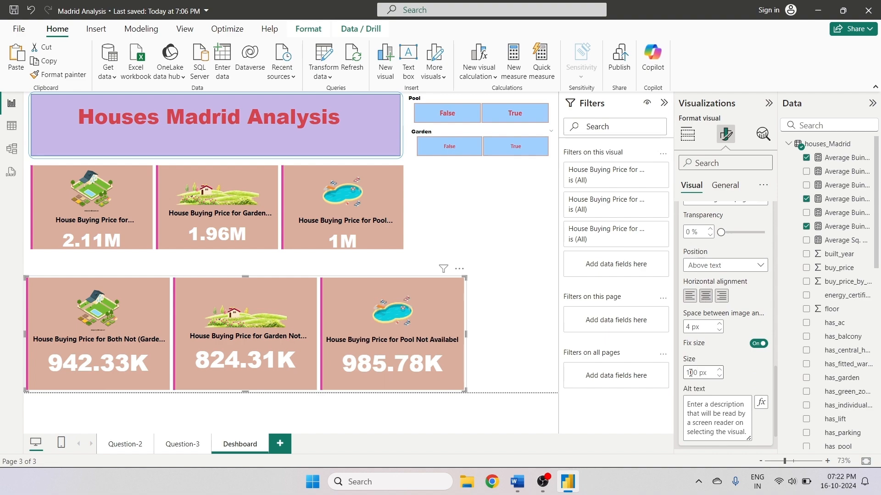
- Narrow the bottom card row to the top row's width and move it directly beneath the top row
{"action": "left_click", "coordinate": [453, 237]}
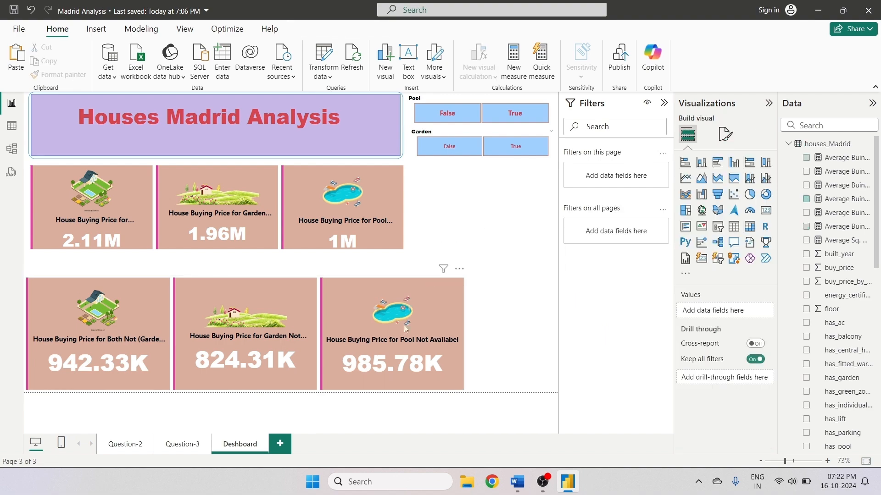
{"action": "left_click", "coordinate": [466, 340]}
{"action": "left_click_drag", "start_coordinate": [467, 335], "coordinate": [403, 335]}
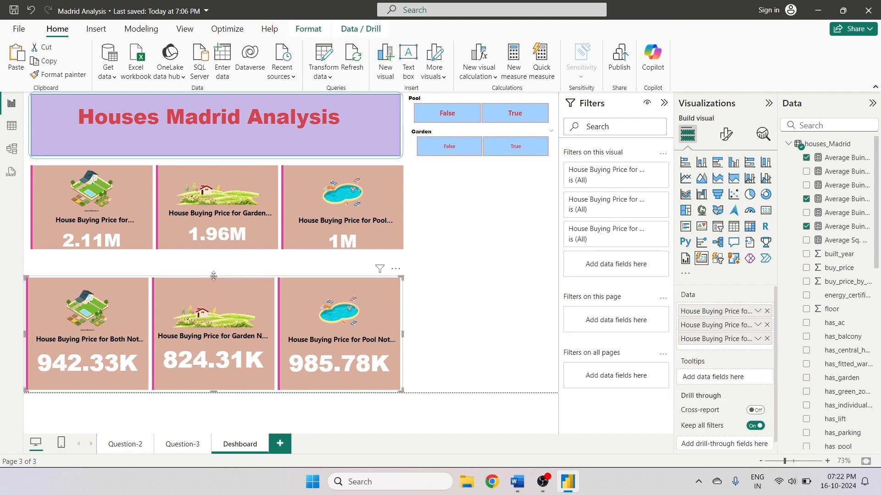
{"action": "mouse_move", "coordinate": [214, 276]}
{"action": "left_mouse_down"}
{"action": "mouse_move", "coordinate": [210, 299]}
{"action": "mouse_move", "coordinate": [204, 280]}
{"action": "mouse_move", "coordinate": [215, 267]}
{"action": "left_mouse_up"}
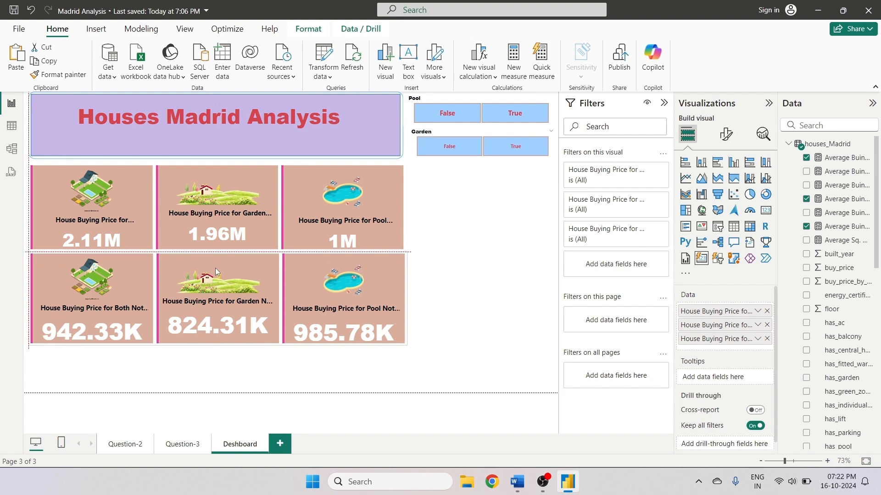
- Move both card rows lower on the page, leaving space beneath the title banner for the slicers
{"action": "left_click", "coordinate": [430, 250]}
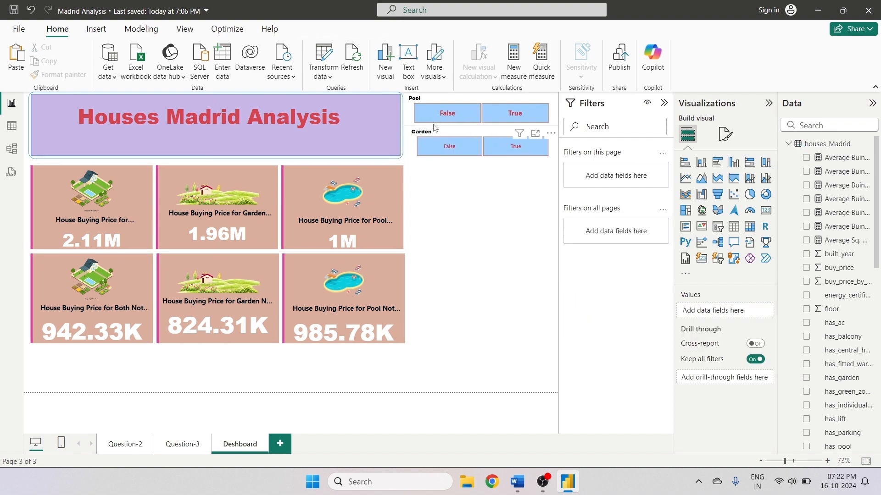
{"action": "left_click", "coordinate": [451, 125]}
{"action": "left_click", "coordinate": [462, 154]}
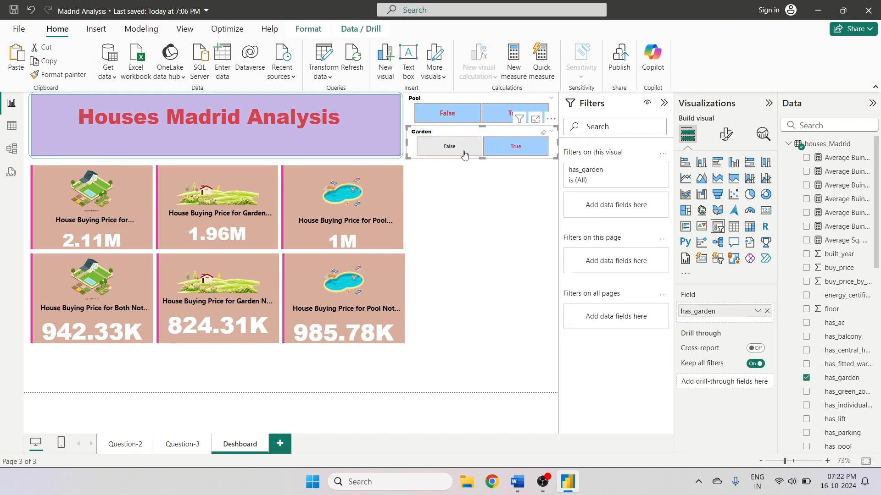
{"action": "left_click", "coordinate": [467, 221]}
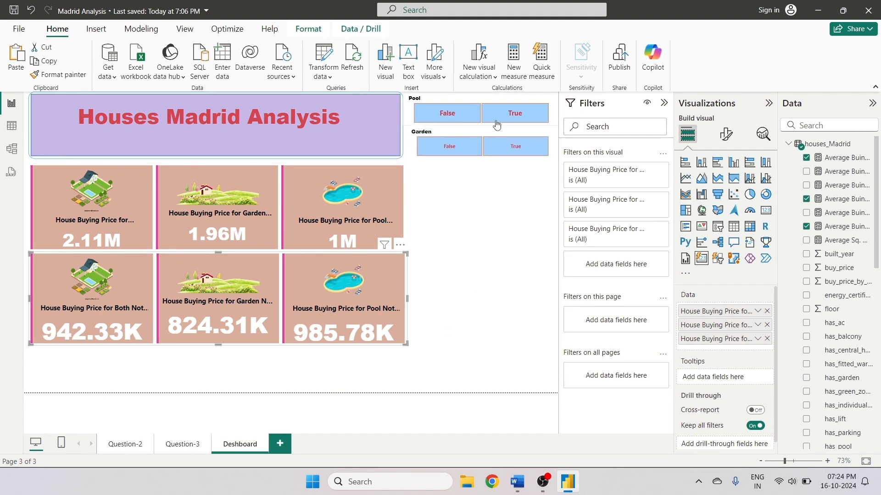
{"action": "left_click_drag", "start_coordinate": [188, 267], "coordinate": [177, 313]}
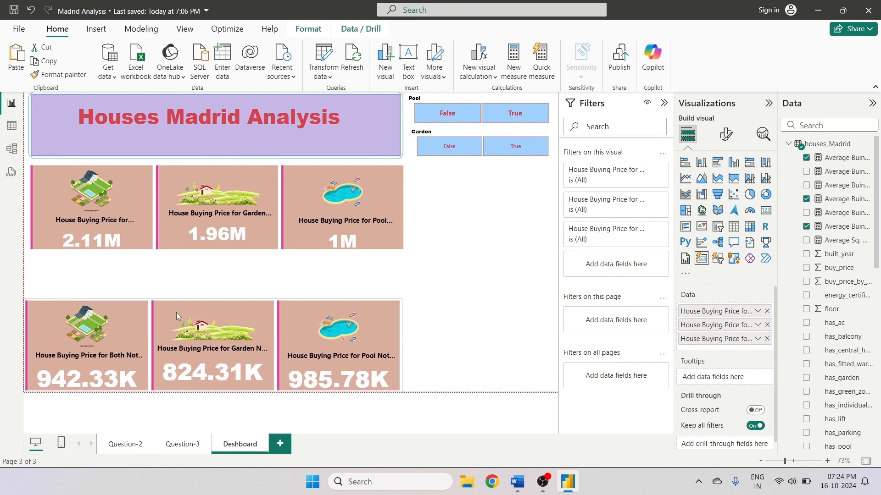
{"action": "left_click_drag", "start_coordinate": [169, 172], "coordinate": [202, 202]}
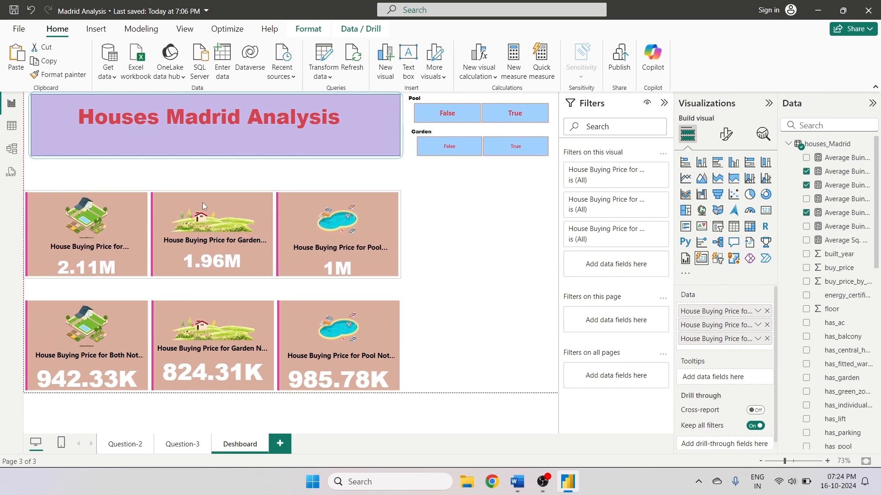
{"action": "left_click", "coordinate": [199, 306]}
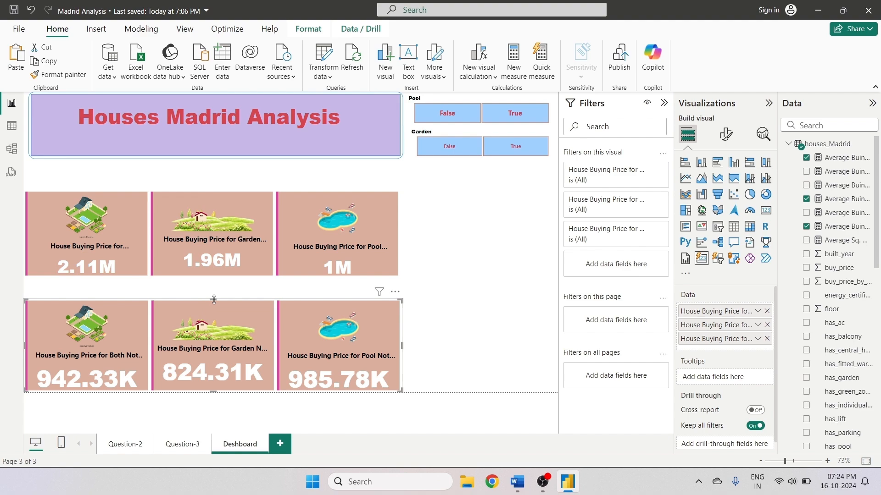
{"action": "left_click_drag", "start_coordinate": [214, 299], "coordinate": [214, 292]}
{"action": "left_click", "coordinate": [215, 287]}
- Move the Pool and Garden slicers into a row directly beneath the title banner
{"action": "left_click", "coordinate": [428, 243]}
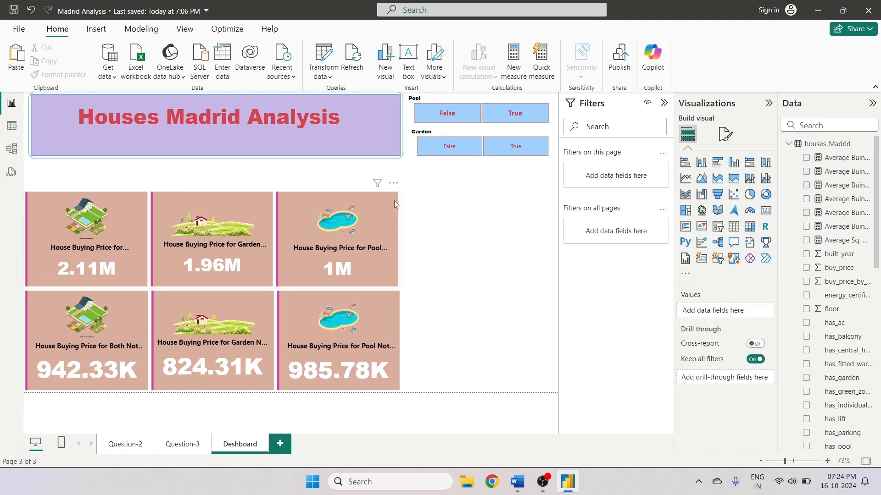
{"action": "left_click", "coordinate": [457, 114]}
{"action": "left_click_drag", "start_coordinate": [430, 102], "coordinate": [49, 166]}
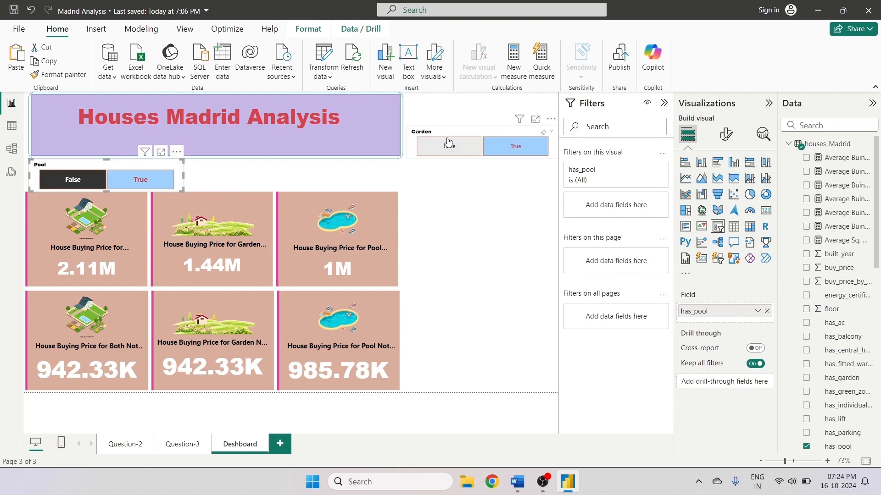
{"action": "left_click_drag", "start_coordinate": [449, 142], "coordinate": [285, 166]}
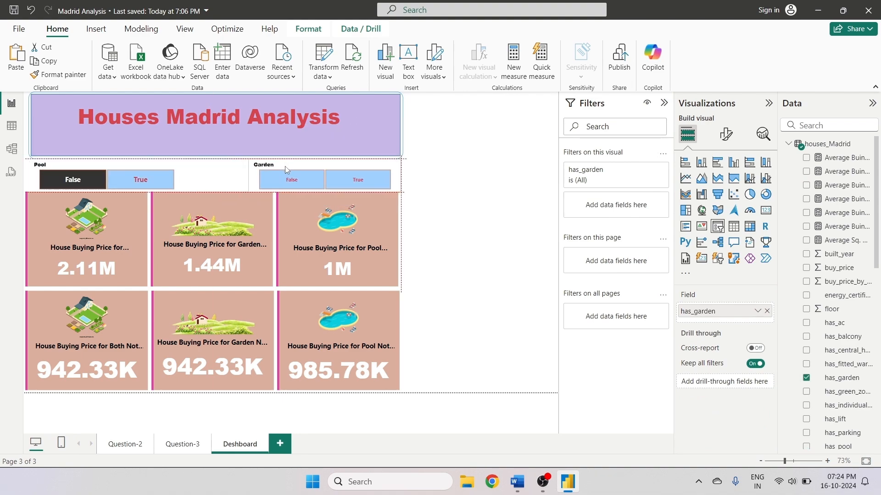
- Widen the Pool and Garden slicers to span the width above the card rows
{"action": "left_click", "coordinate": [168, 183]}
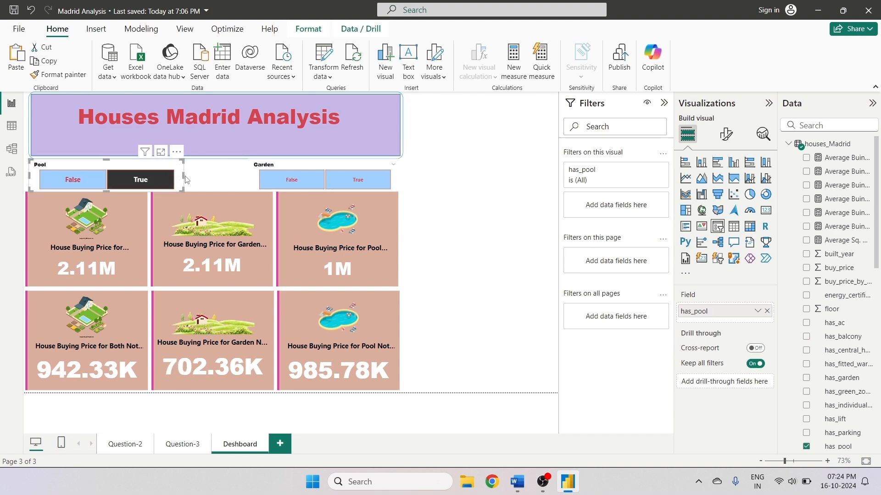
{"action": "left_click_drag", "start_coordinate": [184, 175], "coordinate": [222, 183]}
{"action": "left_click", "coordinate": [251, 184]}
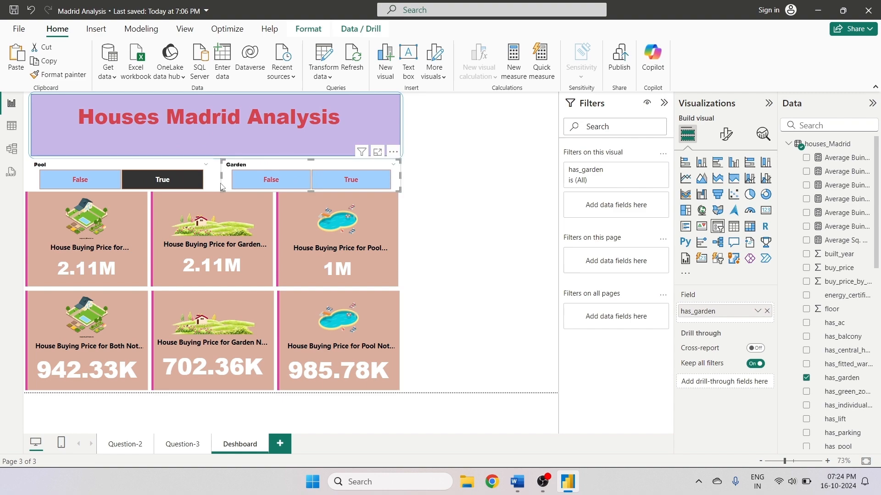
{"action": "left_click", "coordinate": [188, 185]}
{"action": "left_click", "coordinate": [525, 187]}
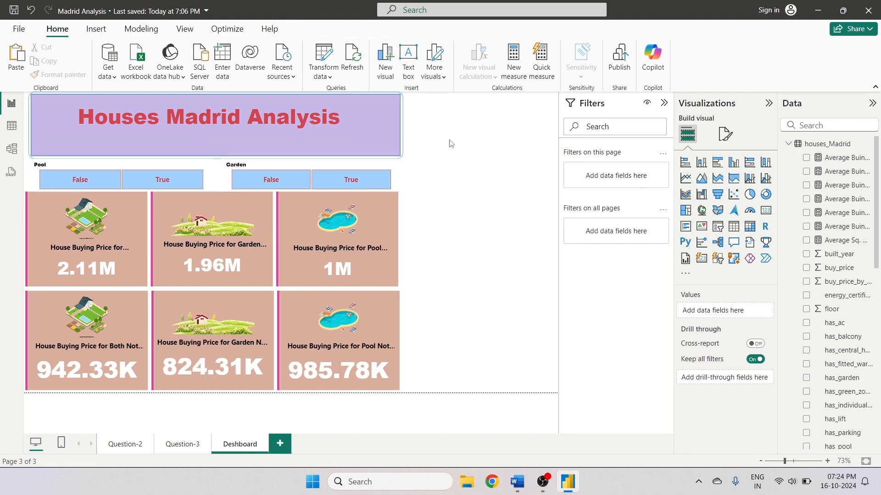
- Copy the Average Sq. Meter Price By House Type pie chart from Question-3 and paste it onto the Dashboard page
{"action": "left_click", "coordinate": [179, 444]}
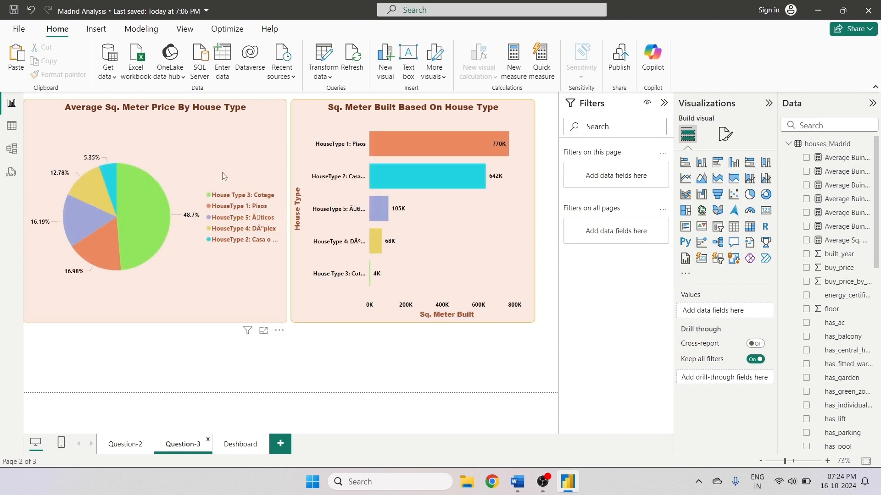
{"action": "left_click", "coordinate": [219, 156]}
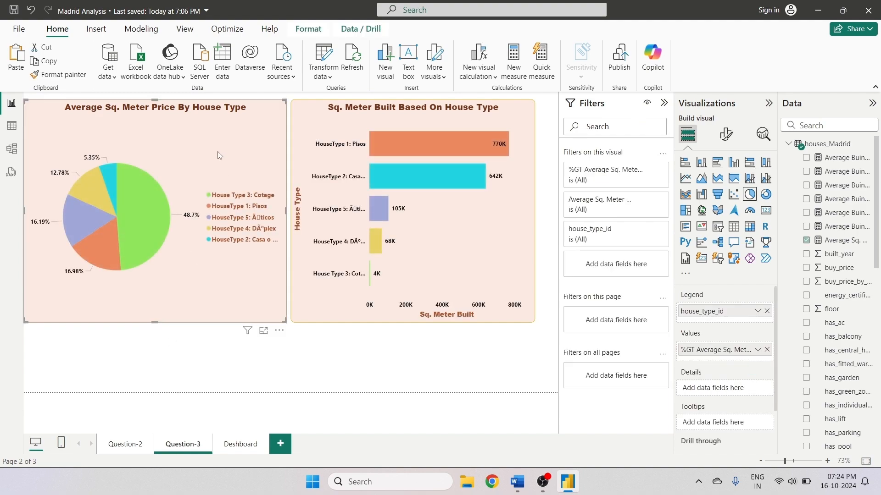
{"action": "left_click", "coordinate": [240, 446]}
{"action": "left_click", "coordinate": [12, 56]}
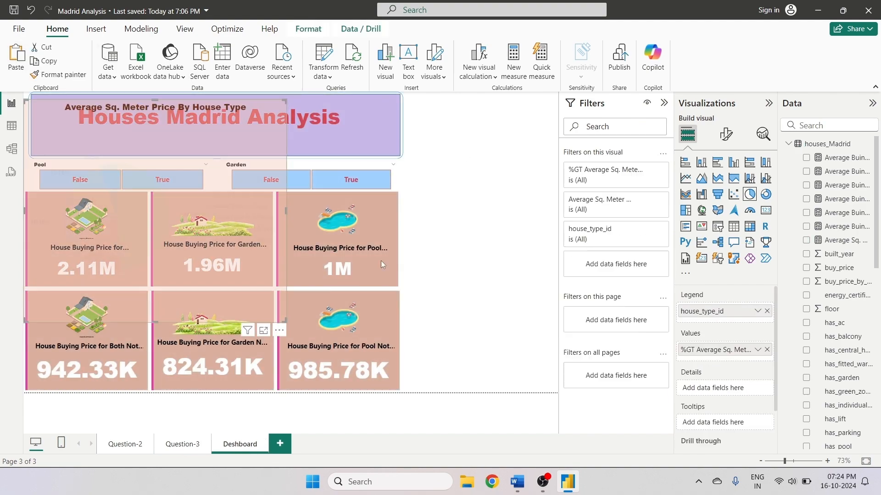
- Place the pasted pie chart beside the title banner and resize it to fit the space right of the cards
{"action": "left_click_drag", "start_coordinate": [134, 239], "coordinate": [405, 239]}
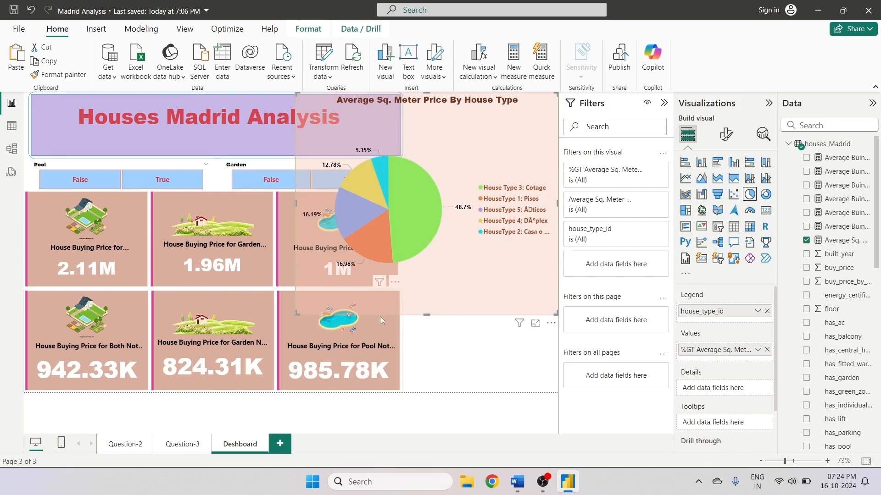
{"action": "left_click_drag", "start_coordinate": [295, 315], "coordinate": [410, 271]}
{"action": "mouse_move", "coordinate": [482, 145]}
{"action": "left_mouse_down"}
{"action": "mouse_move", "coordinate": [481, 157]}
{"action": "mouse_move", "coordinate": [481, 148]}
{"action": "left_mouse_up"}
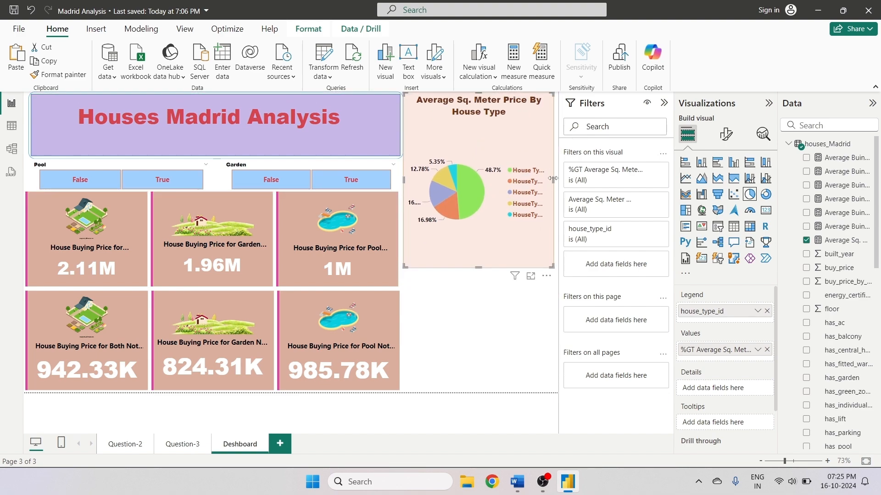
{"action": "left_click_drag", "start_coordinate": [553, 181], "coordinate": [558, 181]}
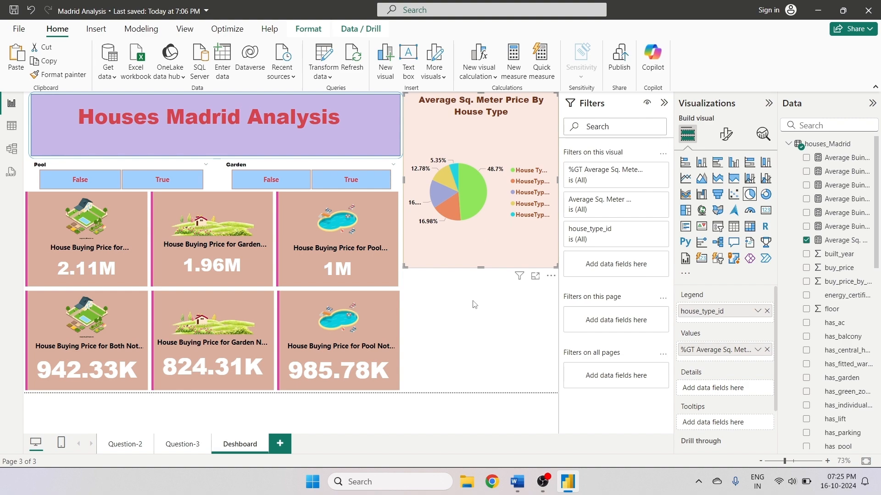
- Move the pie chart's legend to the Top center position
{"action": "left_click", "coordinate": [726, 134]}
{"action": "left_click", "coordinate": [698, 212]}
{"action": "left_click", "coordinate": [721, 270]}
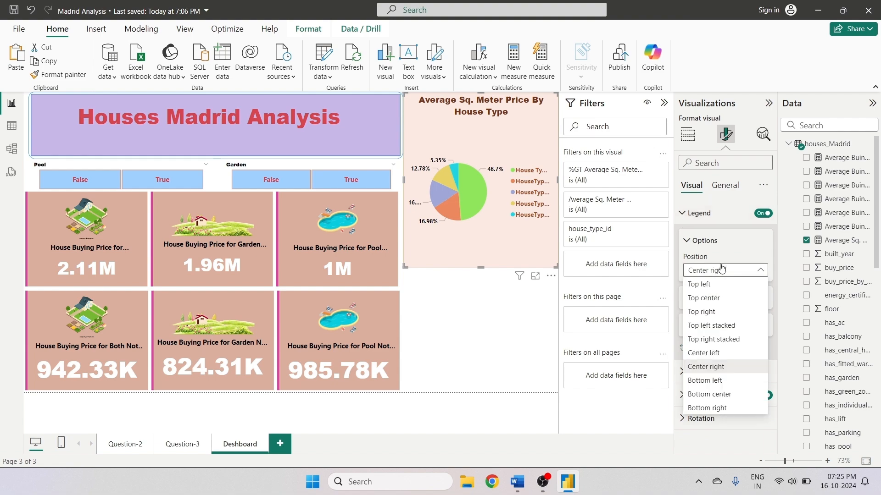
{"action": "left_click", "coordinate": [704, 298]}
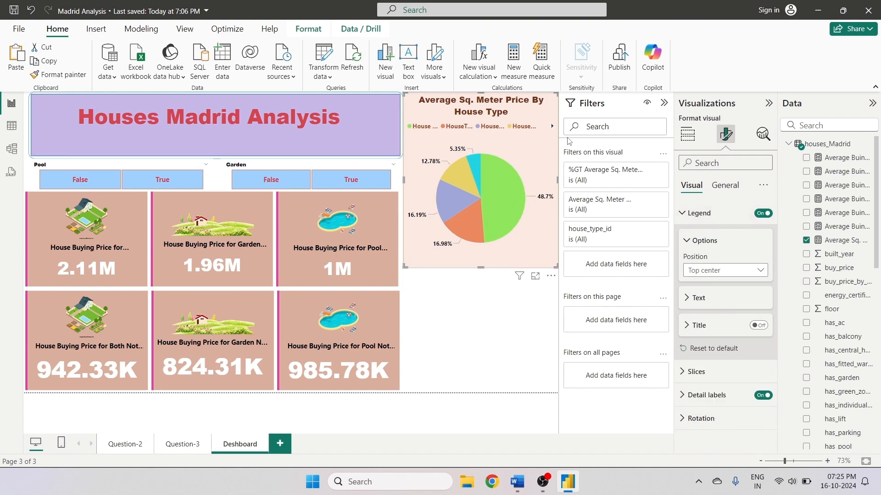
- Browse the pie chart's legend entries and check its legend position options
{"action": "left_click", "coordinate": [552, 128]}
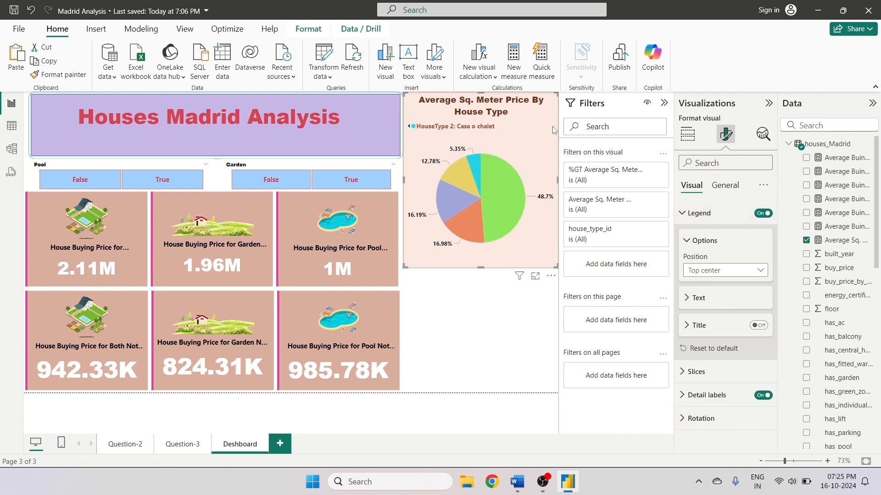
{"action": "left_click", "coordinate": [409, 126]}
{"action": "left_click", "coordinate": [409, 125]}
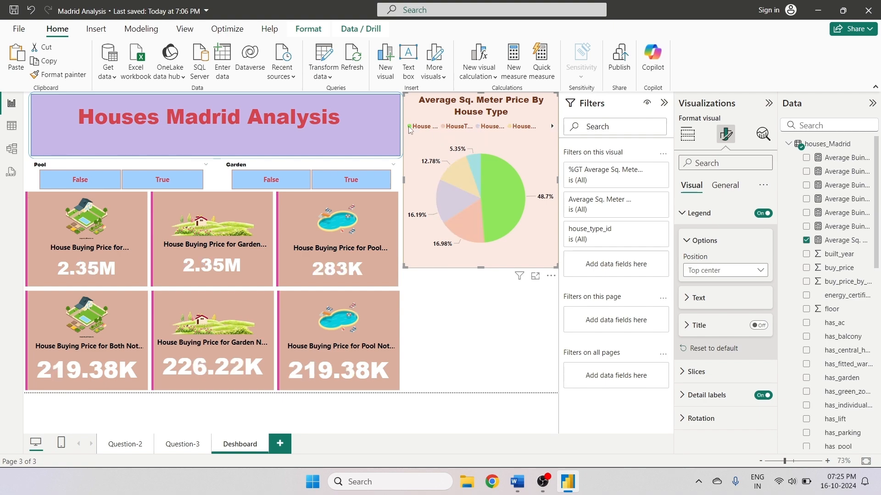
{"action": "left_click", "coordinate": [408, 126]}
{"action": "left_click", "coordinate": [478, 309]}
{"action": "left_click", "coordinate": [504, 200]}
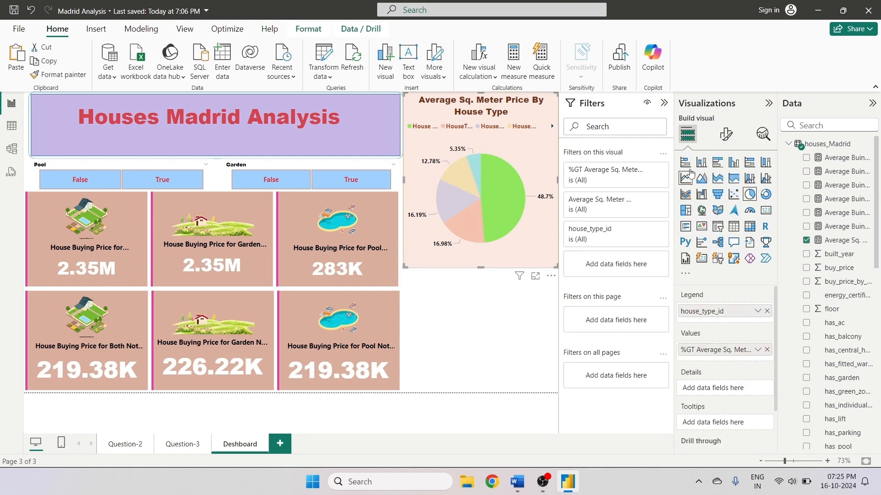
{"action": "left_click", "coordinate": [527, 161]}
{"action": "left_click", "coordinate": [725, 135]}
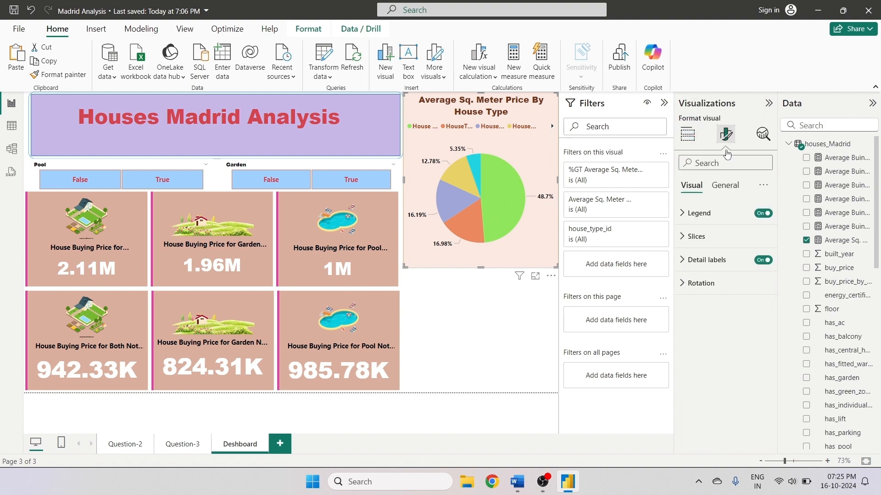
{"action": "left_click", "coordinate": [685, 214]}
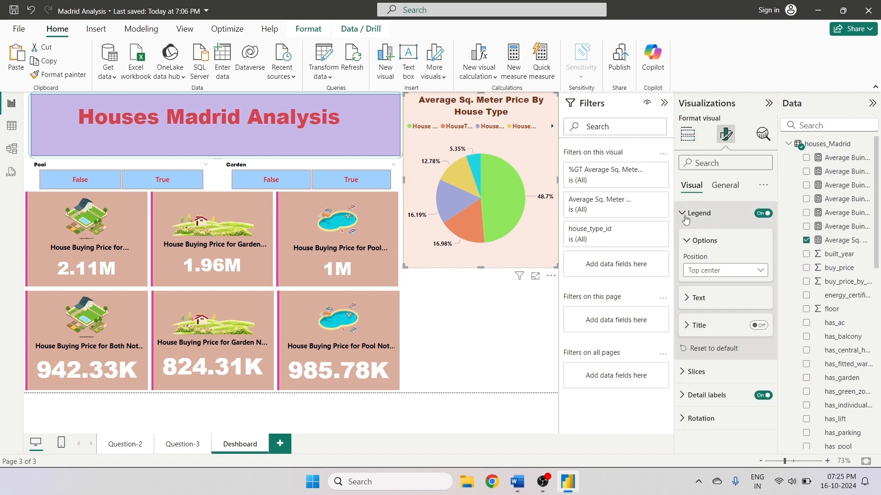
{"action": "left_click", "coordinate": [685, 214]}
{"action": "left_click", "coordinate": [688, 213]}
{"action": "left_click", "coordinate": [723, 269]}
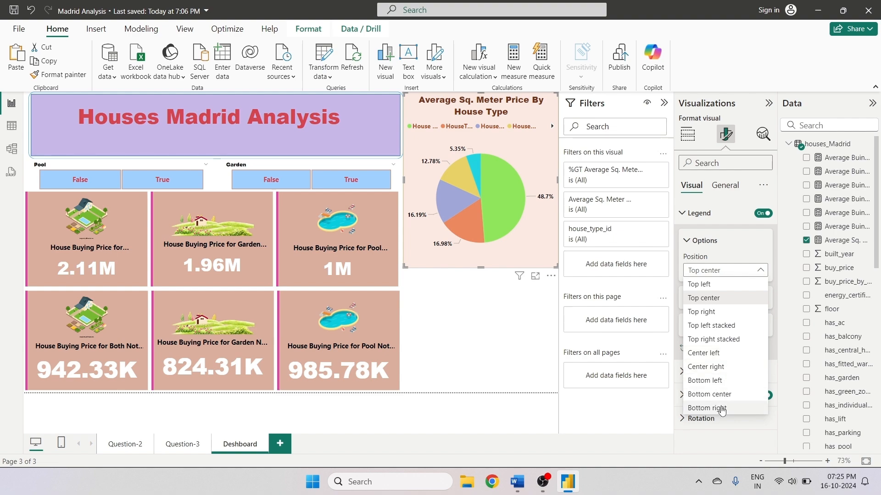
{"action": "left_click", "coordinate": [469, 336]}
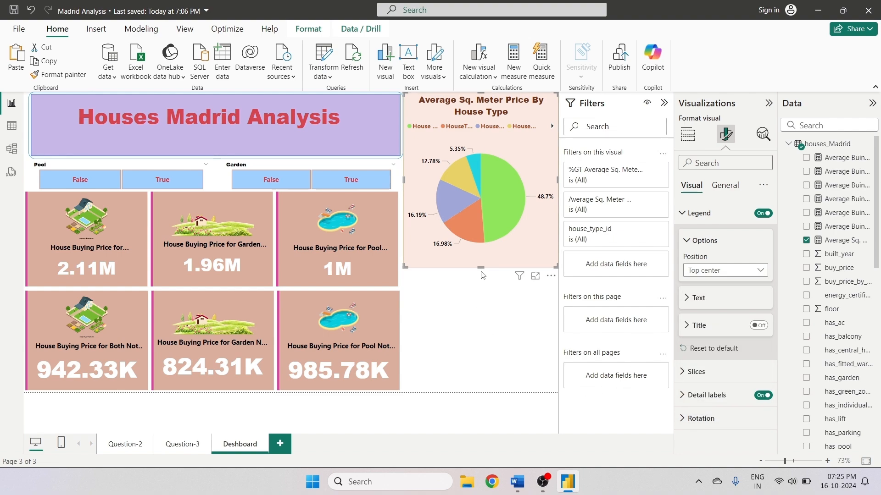
- Shorten the pie chart so it fills only the upper part of the space beside the cards
{"action": "left_click_drag", "start_coordinate": [481, 272], "coordinate": [479, 240]}
{"action": "left_click", "coordinate": [478, 287]}
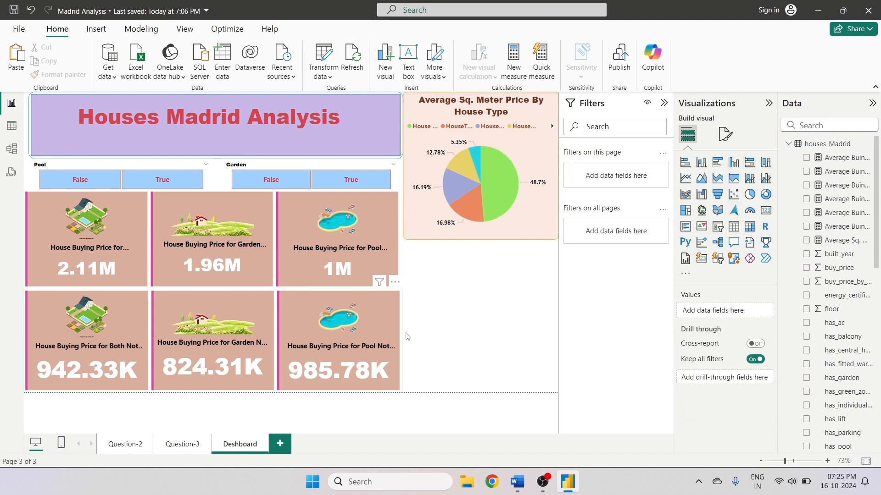
{"action": "left_click", "coordinate": [394, 298]}
{"action": "left_click", "coordinate": [394, 250]}
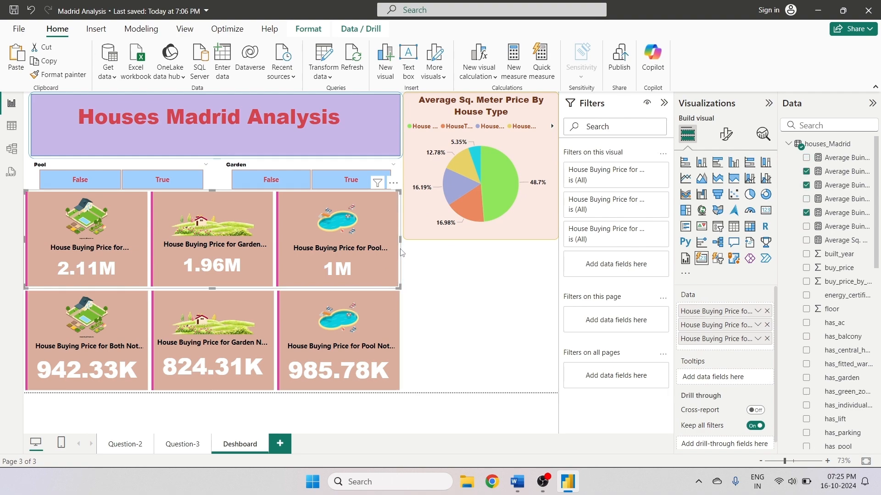
{"action": "left_click", "coordinate": [397, 335]}
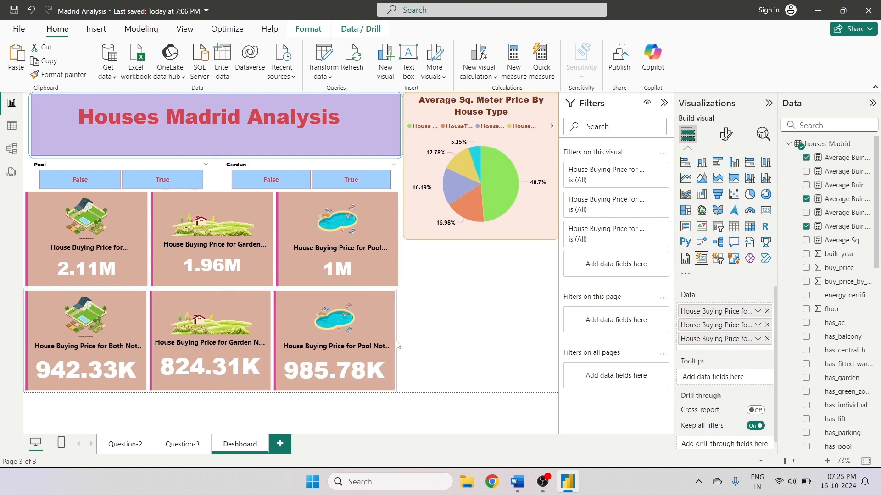
{"action": "left_click", "coordinate": [312, 421]}
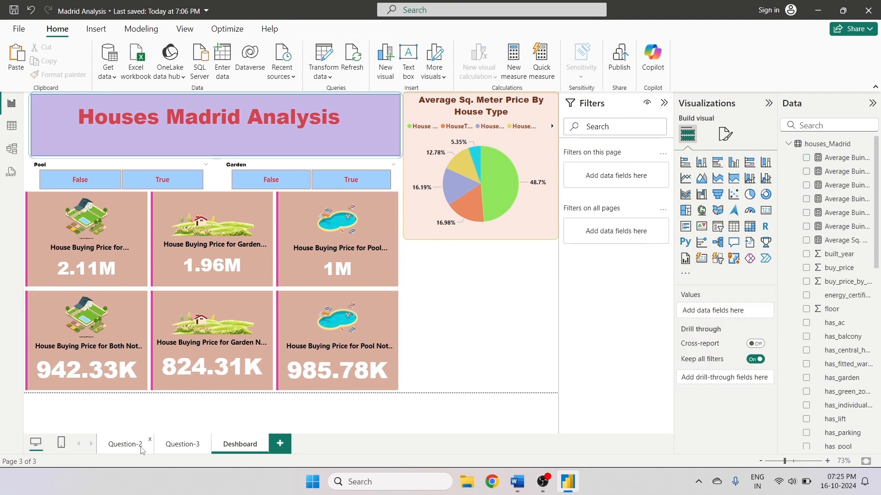
- Copy the Sq. Meter Built Based On House Type bar chart from Question-3 and paste it onto the Dashboard page
{"action": "left_click", "coordinate": [168, 446]}
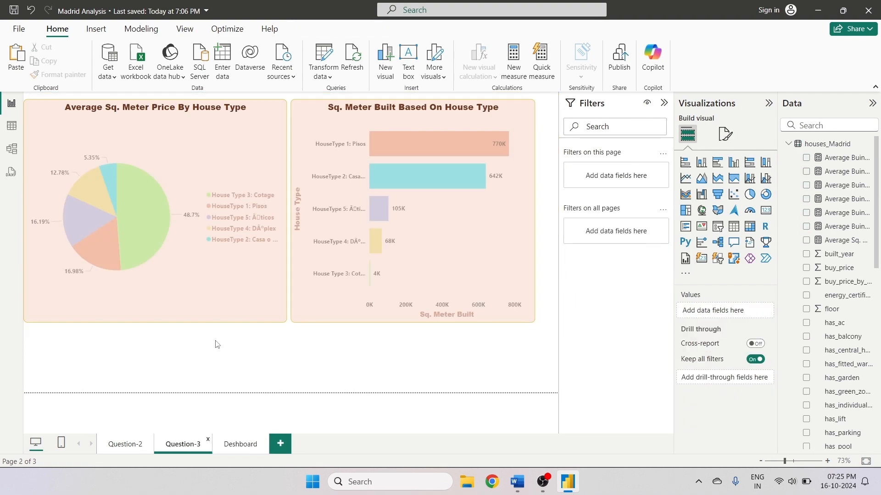
{"action": "left_click", "coordinate": [444, 280]}
{"action": "left_click", "coordinate": [59, 75]}
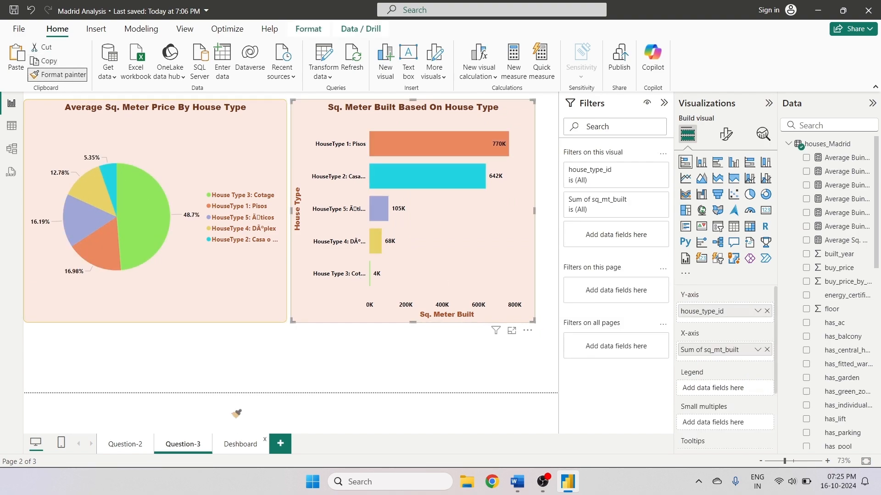
{"action": "left_click", "coordinate": [240, 444]}
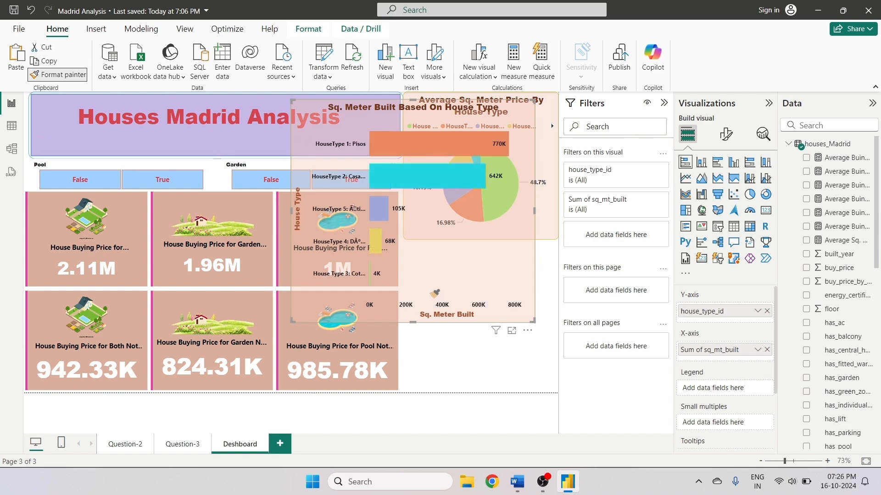
{"action": "left_click", "coordinate": [487, 375]}
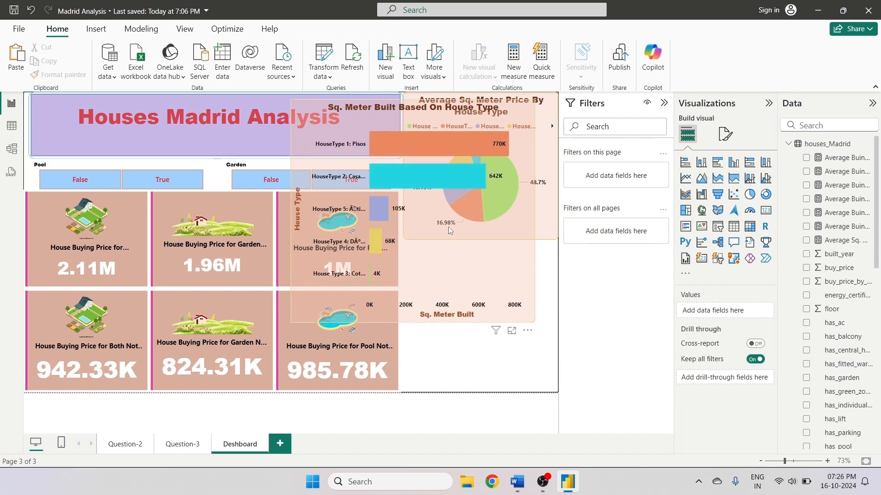
- Resize the pasted bar chart to fit beneath the pie chart, right of the card rows
{"action": "left_click", "coordinate": [500, 324]}
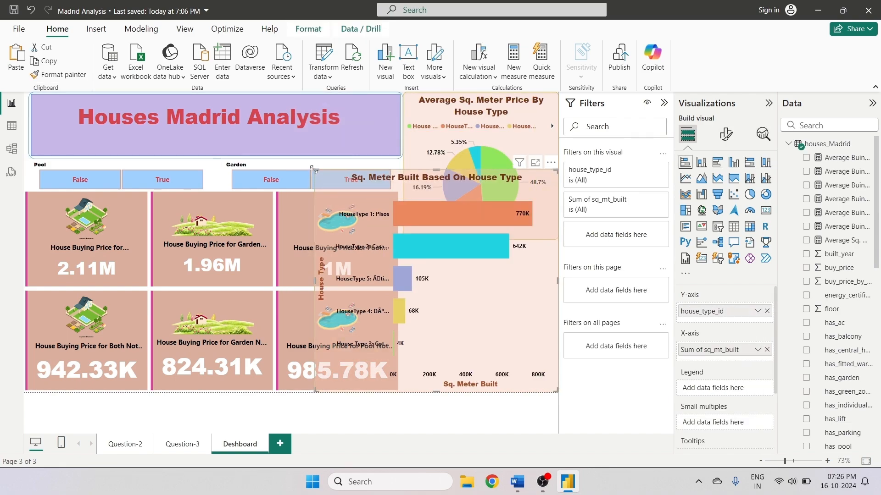
{"action": "left_click_drag", "start_coordinate": [314, 170], "coordinate": [401, 248]}
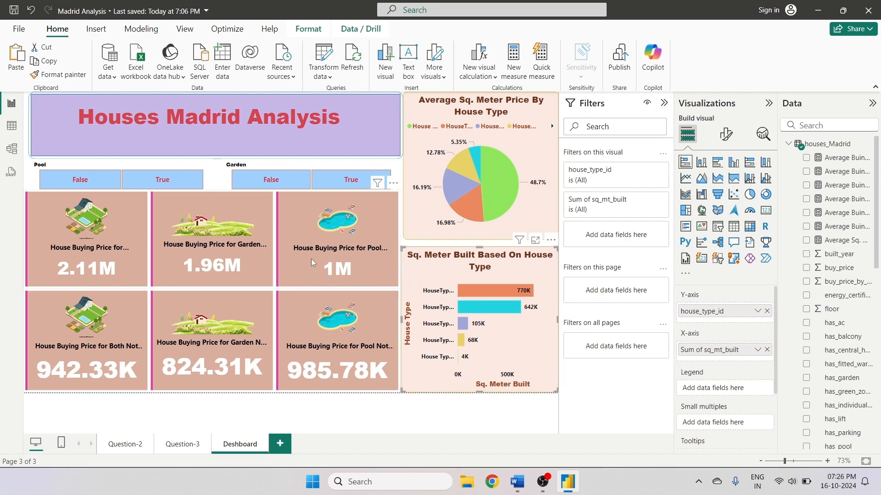
{"action": "left_click", "coordinate": [456, 411]}
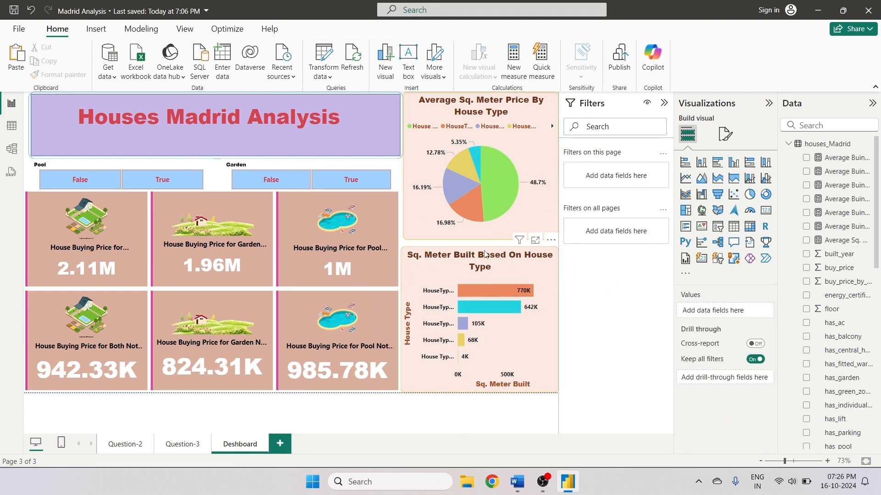
- Test cross-filtering on the dashboard by selecting pie slices, bars and Pool and Garden slicer options
{"action": "left_click", "coordinate": [510, 193]}
{"action": "left_click", "coordinate": [510, 193]}
{"action": "left_click", "coordinate": [472, 215]}
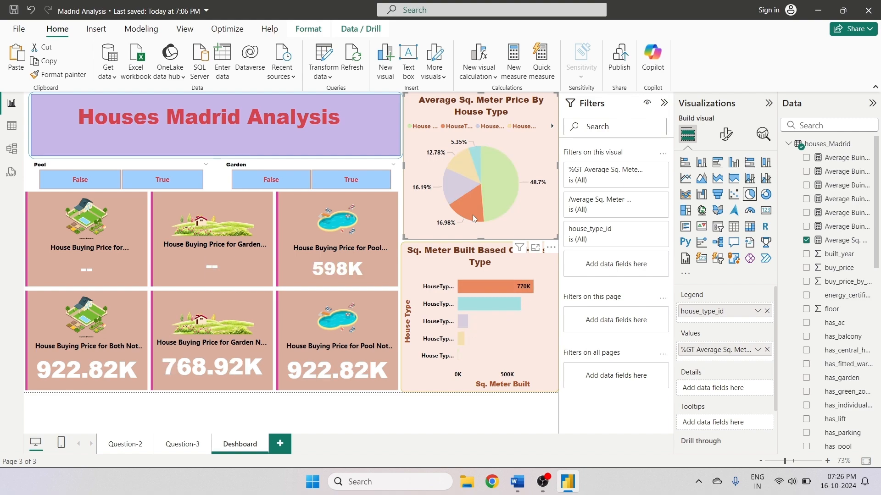
{"action": "left_click", "coordinate": [473, 215]}
{"action": "left_click", "coordinate": [463, 191]}
{"action": "left_click", "coordinate": [463, 191]}
{"action": "left_click", "coordinate": [475, 162]}
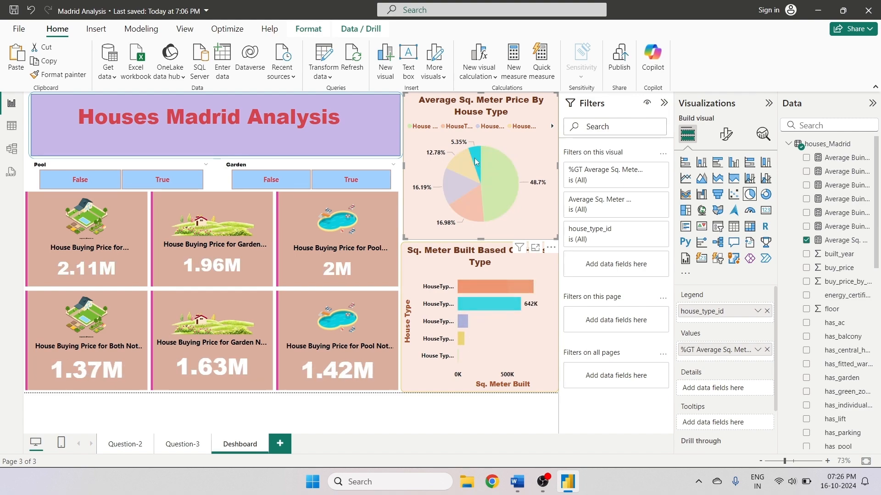
{"action": "left_click", "coordinate": [474, 161]}
{"action": "left_click", "coordinate": [500, 301]}
{"action": "left_click", "coordinate": [500, 302]}
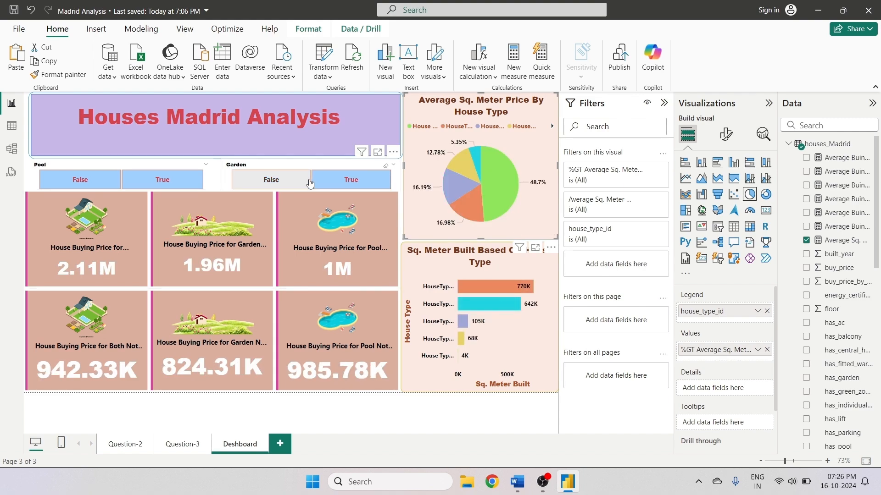
{"action": "left_click", "coordinate": [339, 186]}
{"action": "left_click", "coordinate": [340, 186]}
{"action": "left_click", "coordinate": [298, 182]}
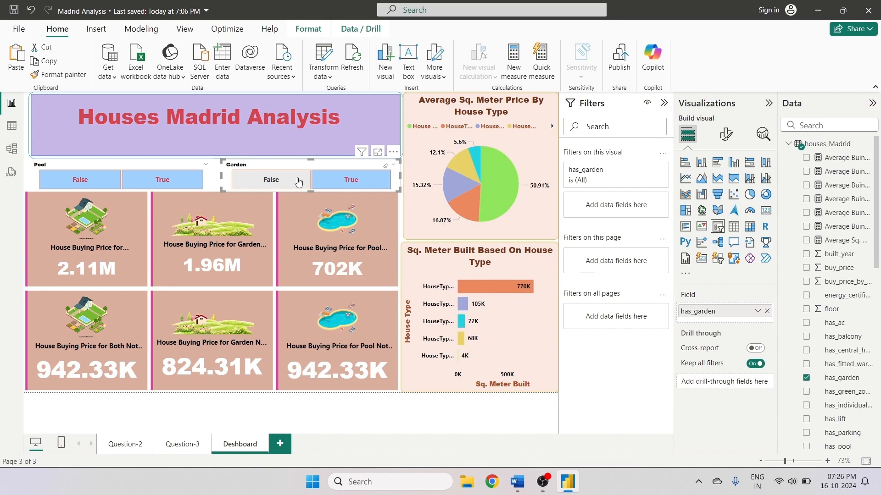
{"action": "left_click", "coordinate": [180, 186]}
{"action": "left_click", "coordinate": [180, 187]}
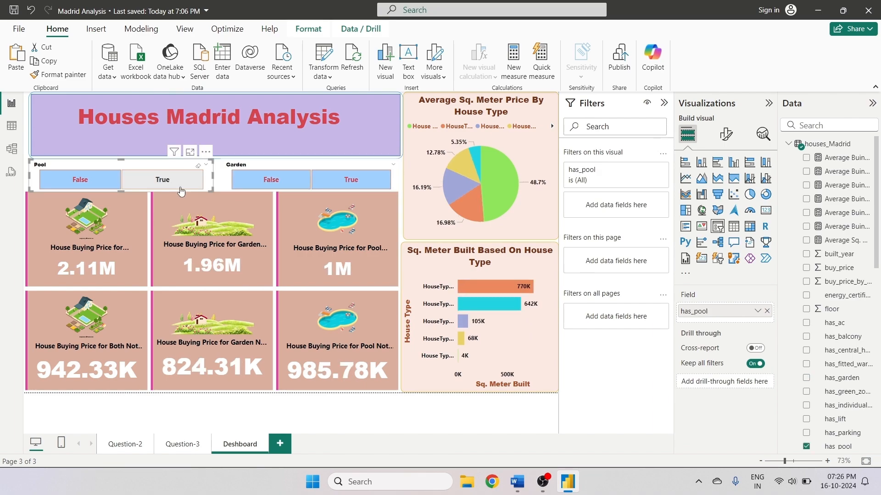
{"action": "left_click", "coordinate": [413, 398]}
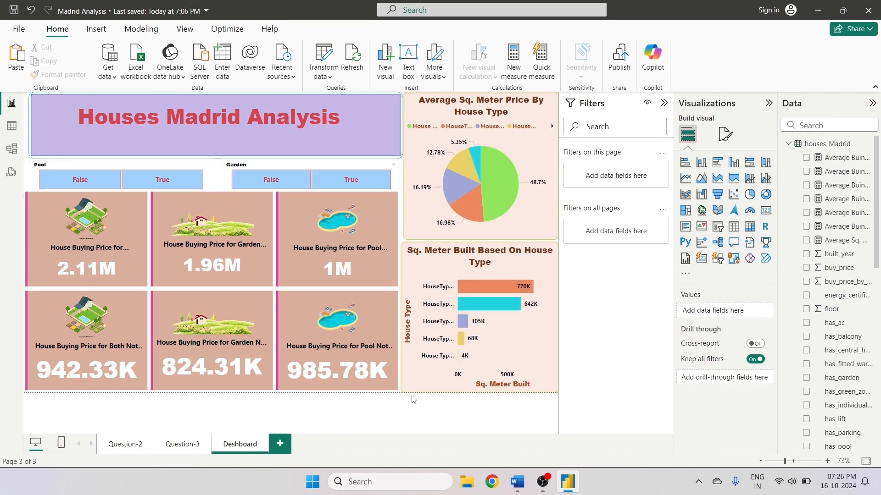
- Switch to Word to review the assignment questions document, then return to Power BI
{"action": "left_click", "coordinate": [517, 481]}
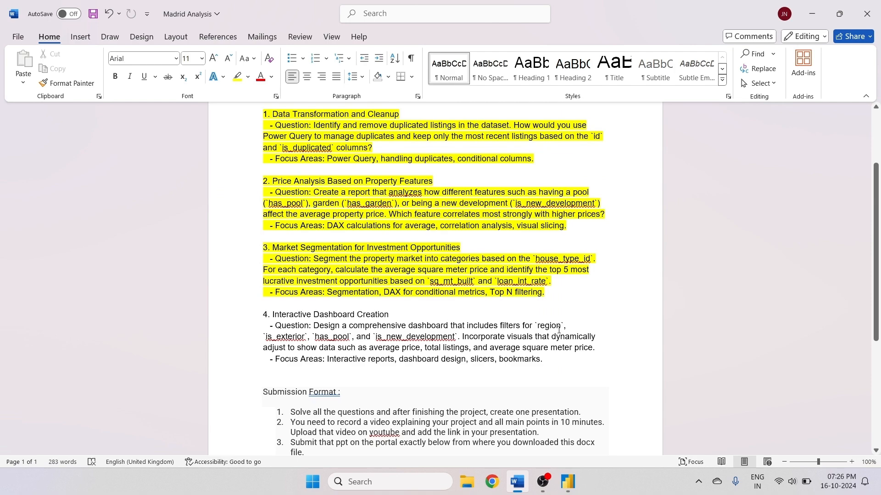
{"action": "left_click", "coordinate": [567, 481]}
- Open the houses_Madrid table in data view and browse across its columns
{"action": "left_click", "coordinate": [11, 125]}
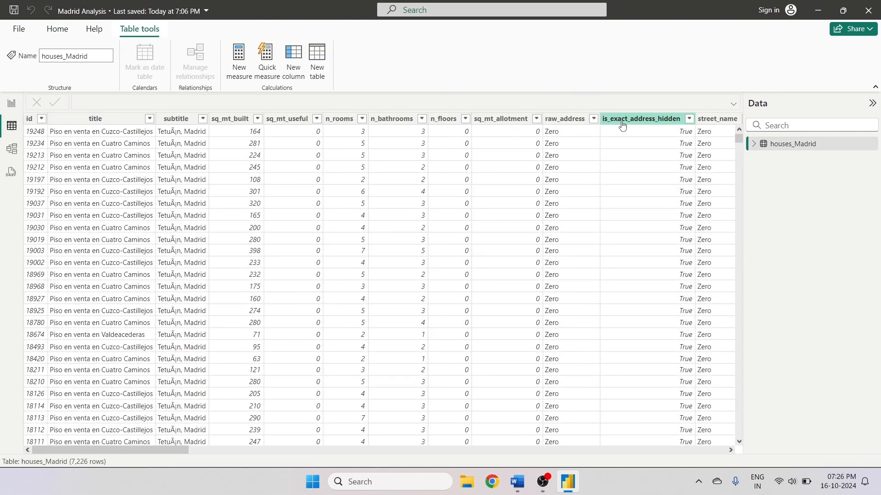
{"action": "left_click", "coordinate": [622, 120]}
{"action": "key", "text": "Right"}
{"action": "key", "text": "Right"}
{"action": "key", "text": "Right"}
{"action": "key", "text": "Right"}
{"action": "key", "text": "Right"}
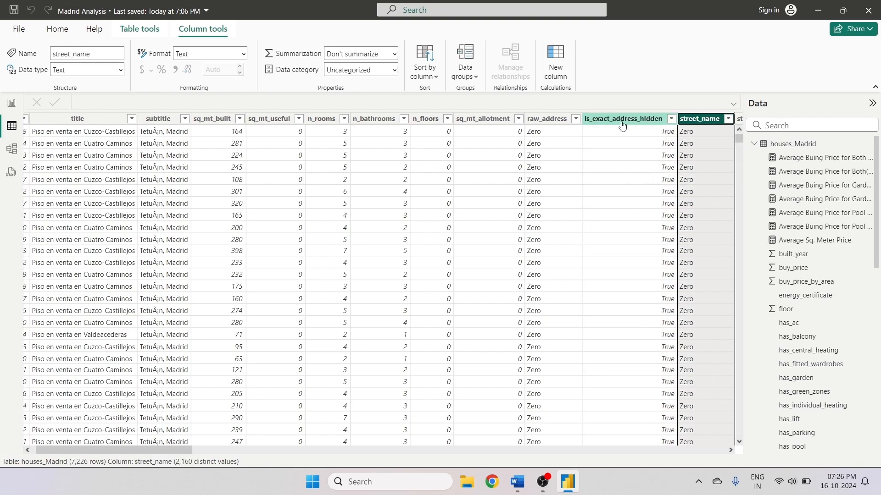
{"action": "key", "text": "Right"}
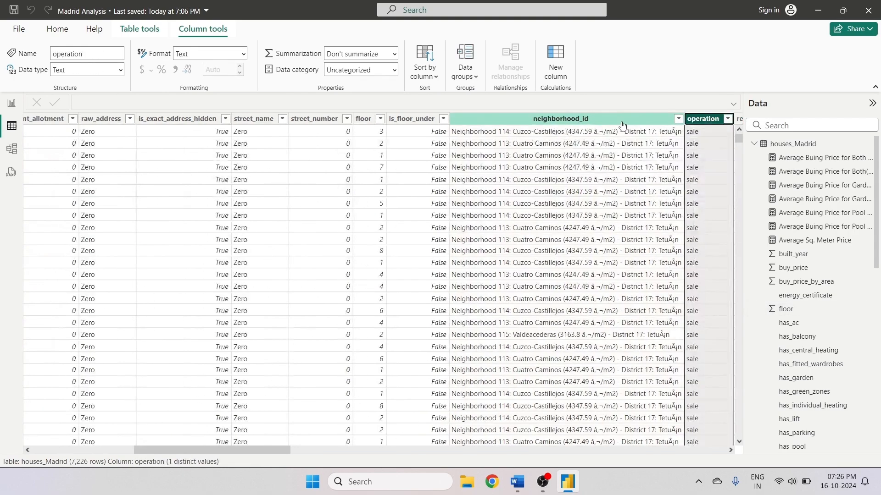
{"action": "key", "text": "Right"}
{"action": "key", "text": "Right"}
{"action": "key", "text": "Right"}
{"action": "key", "text": "Right"}
{"action": "key", "text": "Right"}
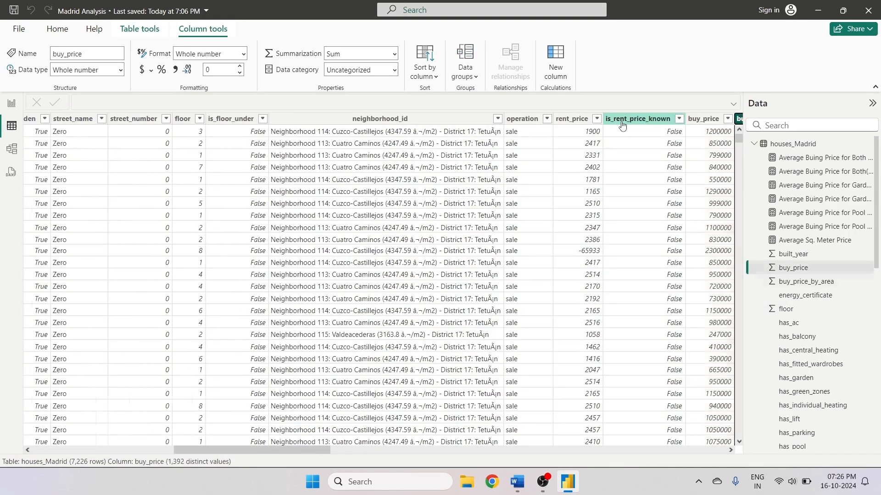
{"action": "key", "text": "Right"}
{"action": "key", "text": "Right"}
{"action": "key", "text": "Right"}
{"action": "key", "text": "Right"}
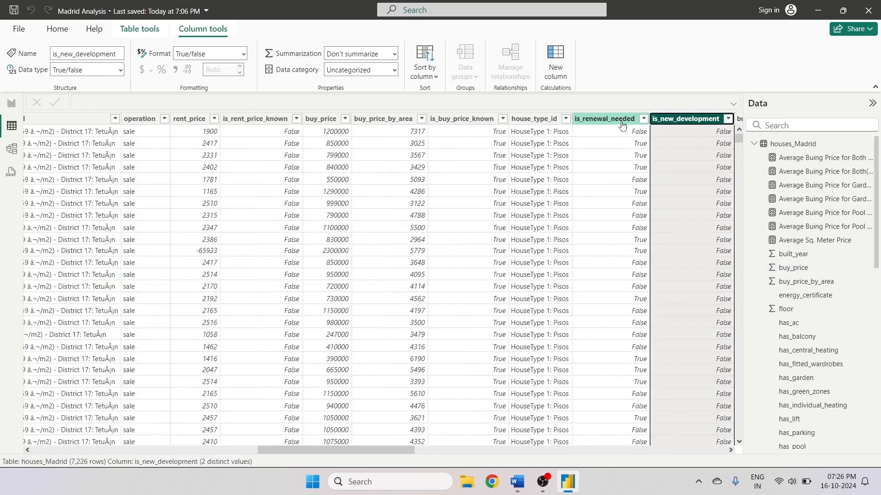
{"action": "key", "text": "Right"}
{"action": "key", "text": "Right"}
{"action": "key", "text": "Right"}
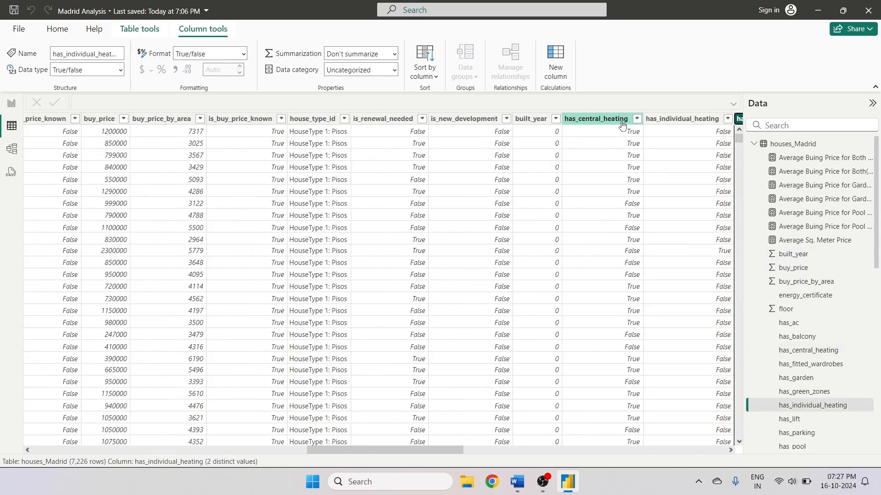
{"action": "key", "text": "Right"}
{"action": "key", "text": "Right"}
{"action": "key", "text": "Right"}
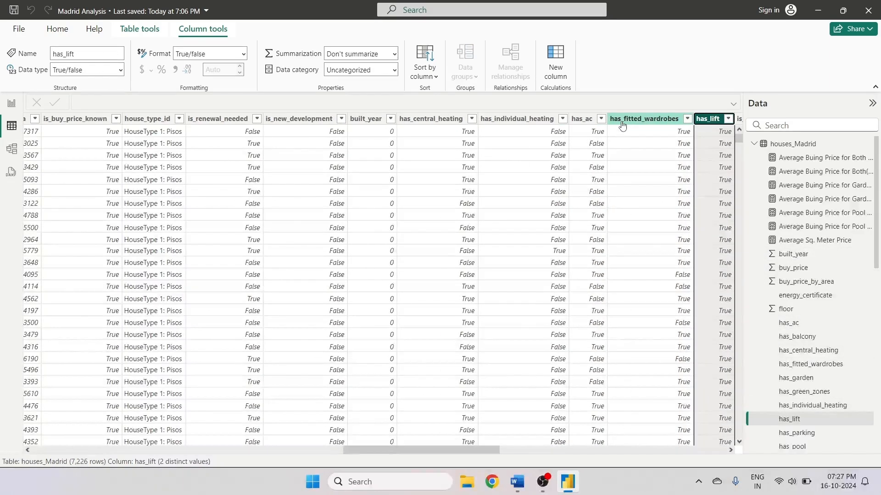
{"action": "key", "text": "Right"}
{"action": "key", "text": "Right"}
{"action": "key", "text": "Right"}
{"action": "key", "text": "Right"}
{"action": "key", "text": "Right"}
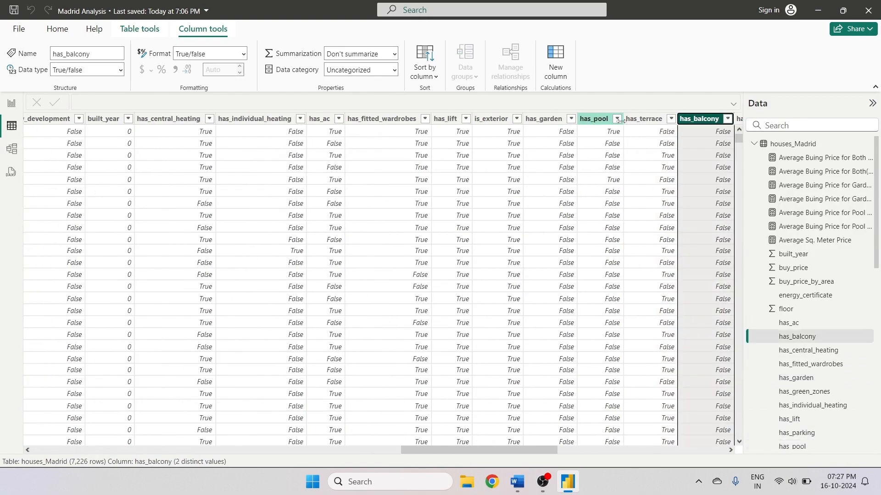
- Continue browsing through the remaining columns of the houses_Madrid table
{"action": "key", "text": "Right"}
{"action": "key", "text": "Right"}
{"action": "key", "text": "Right"}
{"action": "key", "text": "Right"}
{"action": "key", "text": "Right"}
{"action": "key", "text": "Right"}
{"action": "key", "text": "Right"}
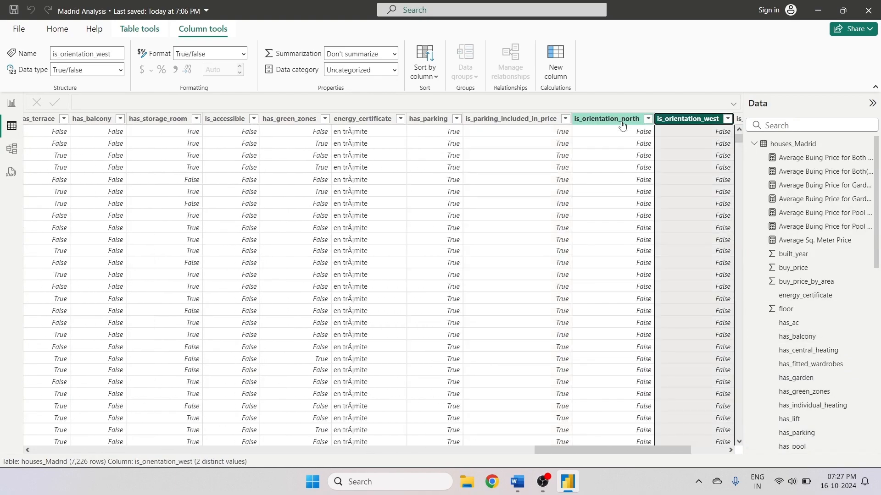
{"action": "key", "text": "Tab"}
{"action": "key", "text": "Tab"}
{"action": "key", "text": "Tab"}
{"action": "key", "text": "Tab"}
{"action": "key", "text": "Tab"}
{"action": "key", "text": "Tab"}
{"action": "key", "text": "Tab"}
{"action": "key", "text": "Tab"}
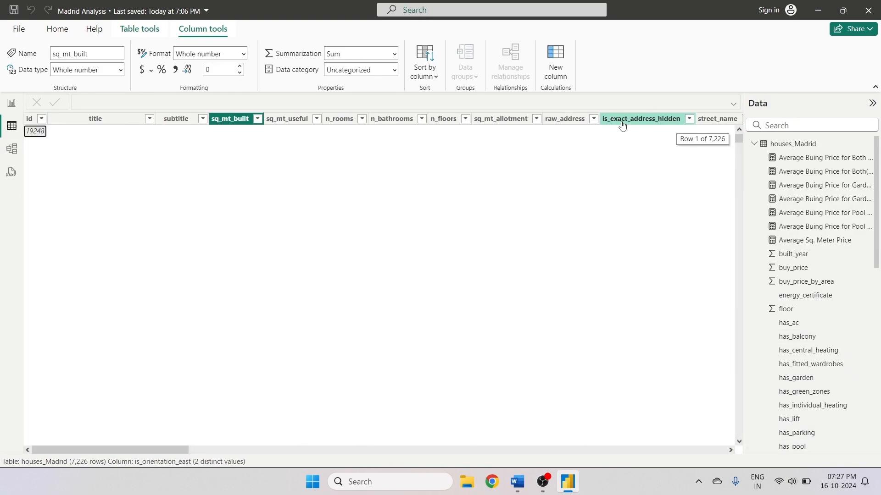
- Return to report view and briefly review the assignment questions document in Word
{"action": "left_click", "coordinate": [12, 103]}
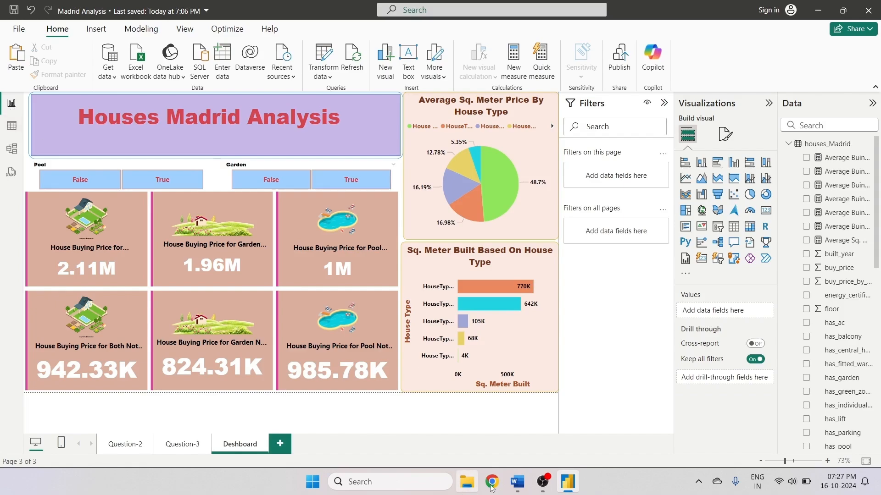
{"action": "left_click", "coordinate": [522, 483]}
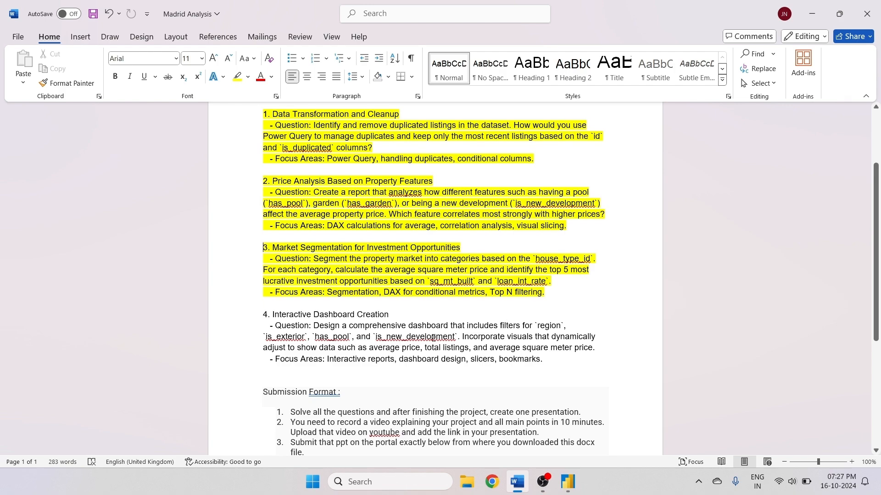
{"action": "left_click", "coordinate": [567, 482]}
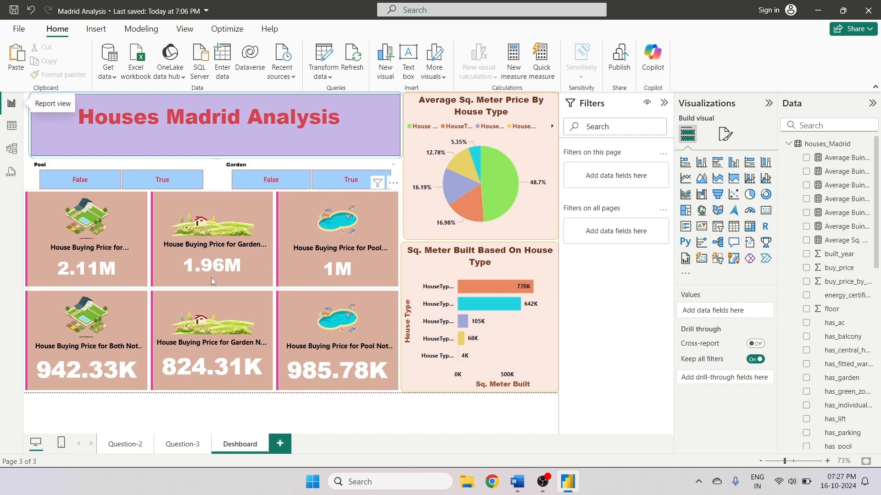
- Add a new blank report page and open it
{"action": "left_click", "coordinate": [281, 444]}
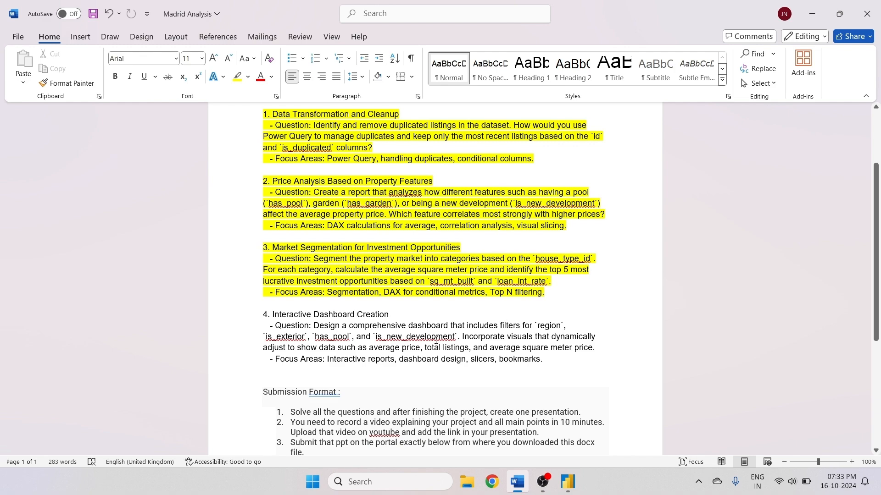
{"action": "left_click", "coordinate": [567, 483]}
{"action": "left_click", "coordinate": [125, 444]}
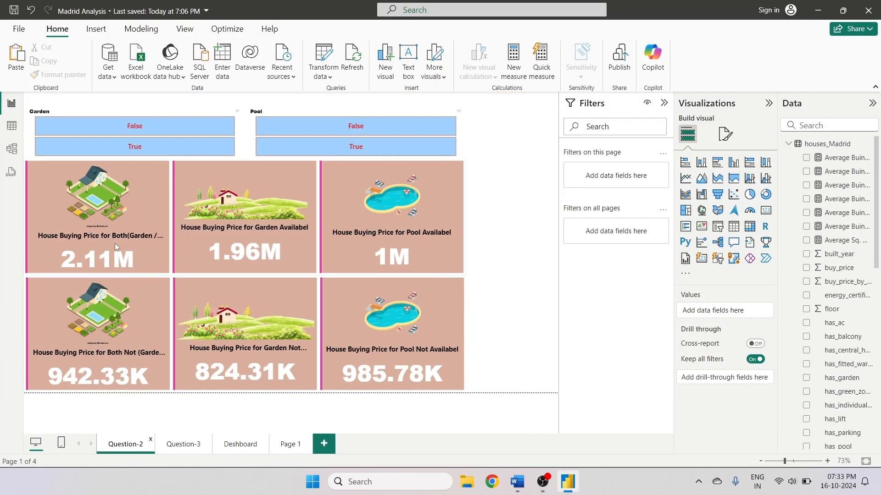
{"action": "left_click", "coordinate": [293, 444]}
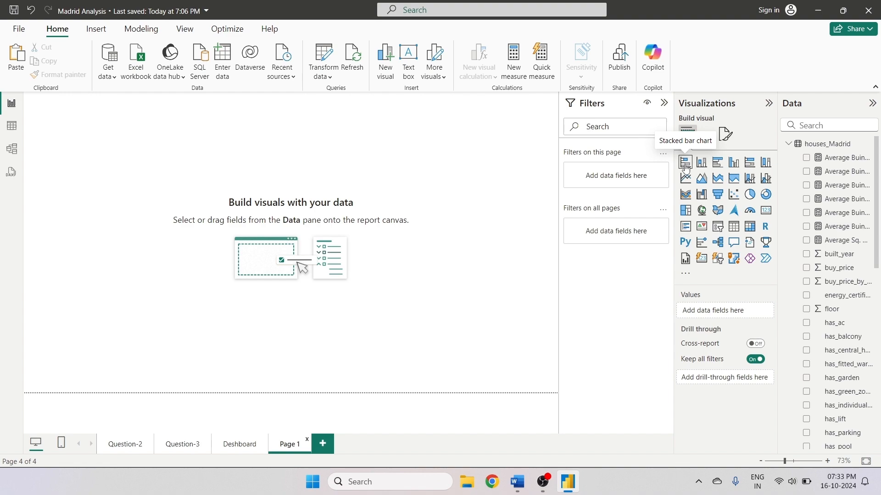
- Create a clustered column chart of buy_price by is_exterior on the new page
{"action": "left_click", "coordinate": [701, 162]}
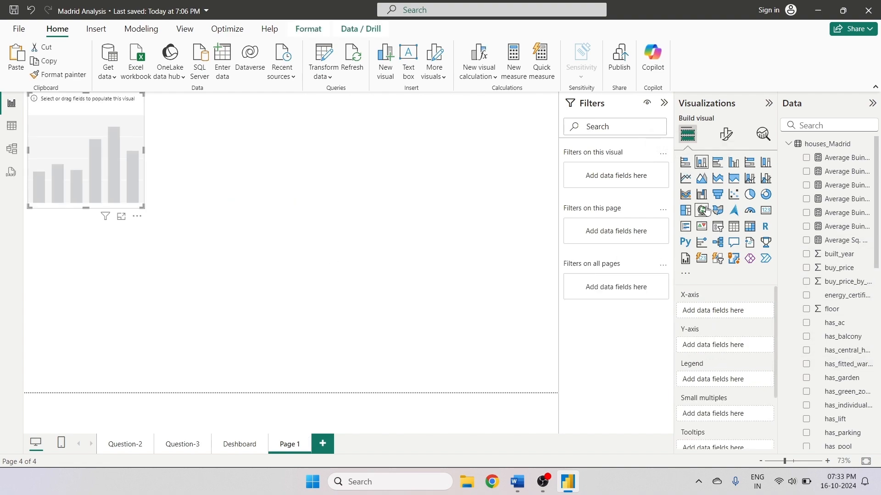
{"action": "left_click", "coordinate": [806, 268]}
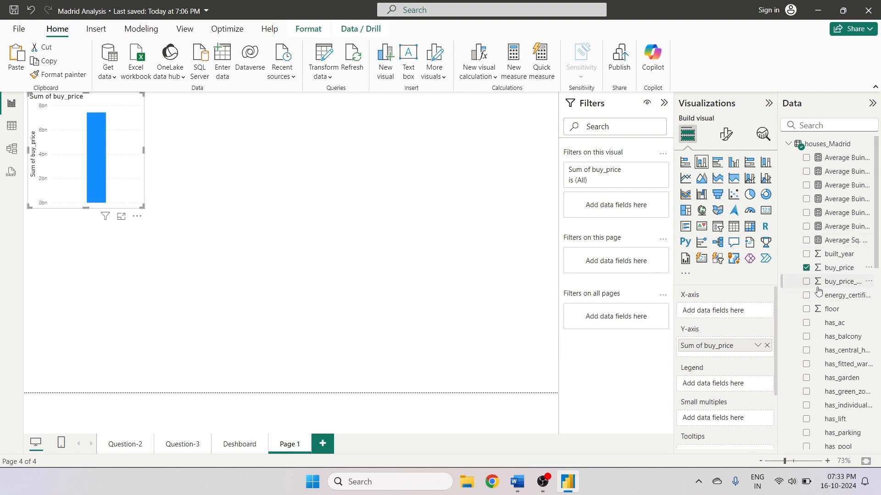
{"action": "scroll", "coordinate": [823, 285], "scroll_direction": "down", "scroll_amount": 2}
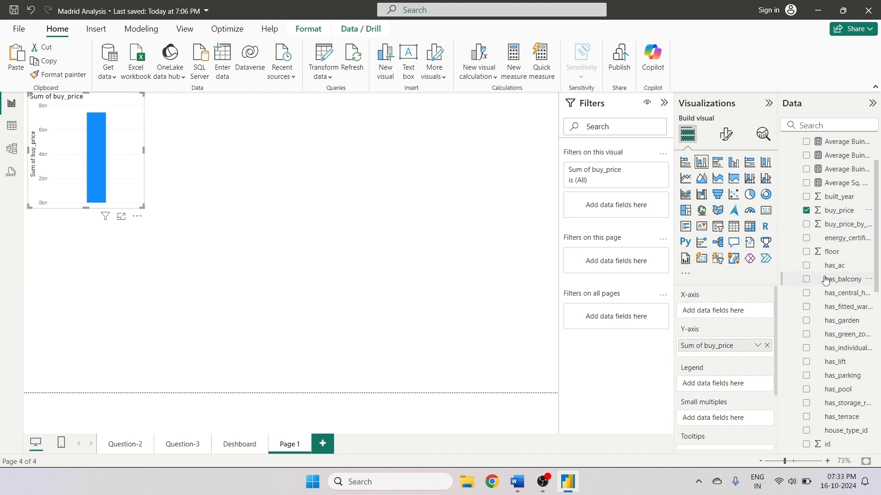
{"action": "scroll", "coordinate": [825, 279], "scroll_direction": "up", "scroll_amount": 2}
{"action": "left_click", "coordinate": [798, 124]}
{"action": "type", "text": "i"}
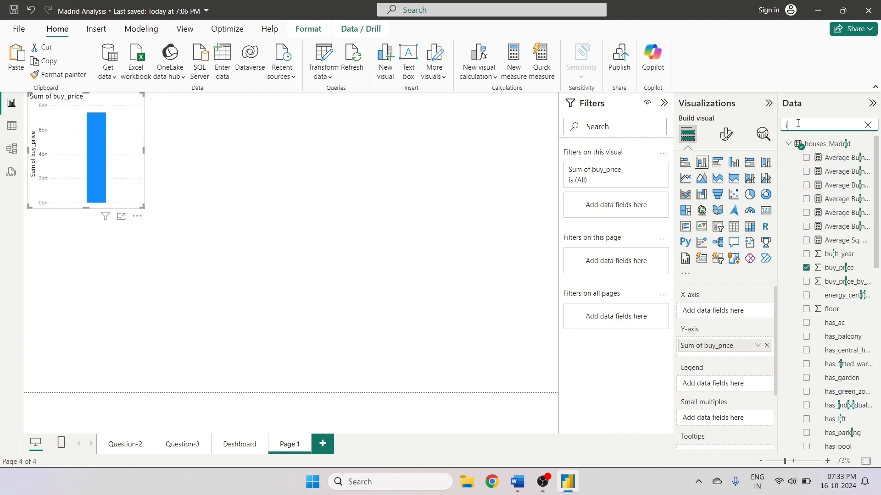
{"action": "type", "text": "s"}
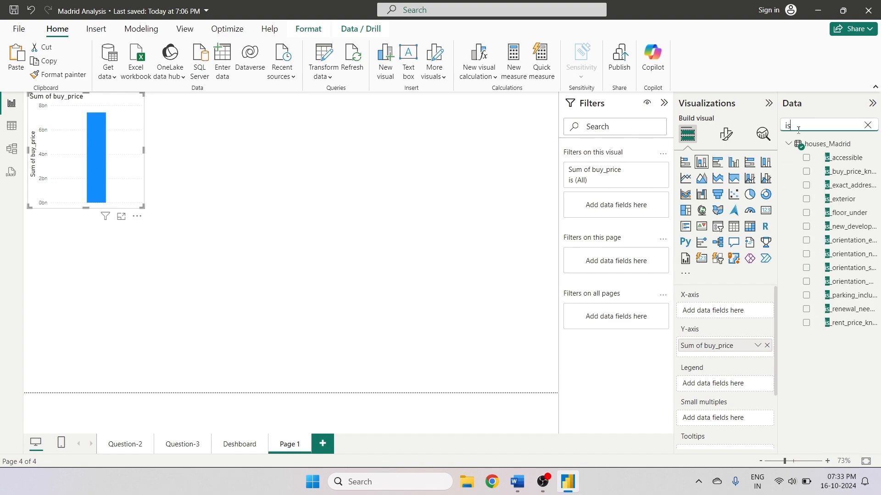
{"action": "left_click", "coordinate": [807, 201]}
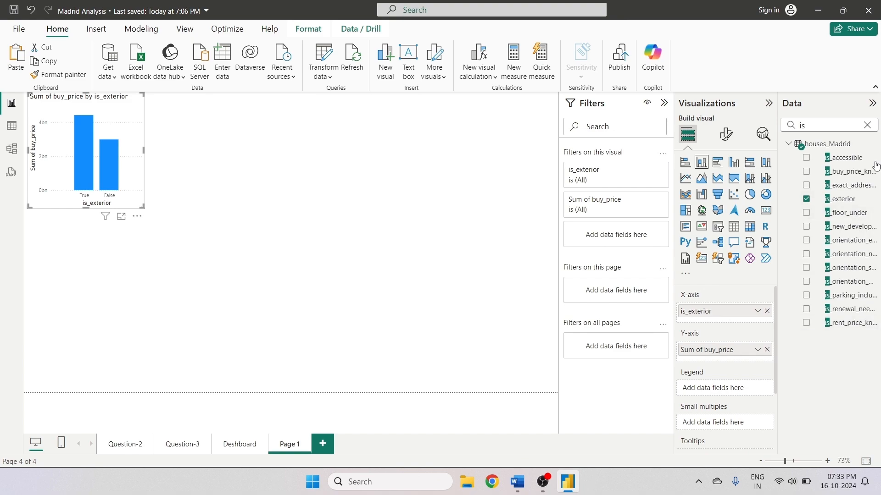
- Add is_exterior as a filter on this visual and restrict it to True
{"action": "left_click_drag", "start_coordinate": [849, 201], "coordinate": [591, 236]}
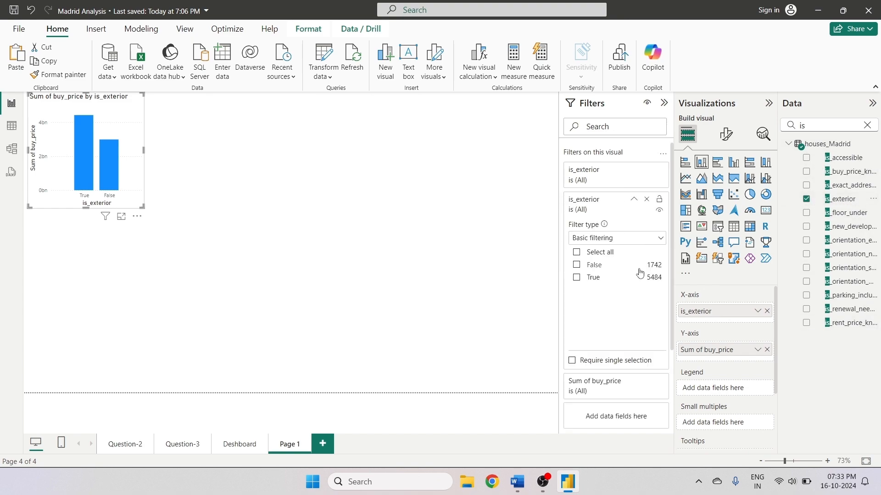
{"action": "left_click", "coordinate": [577, 278]}
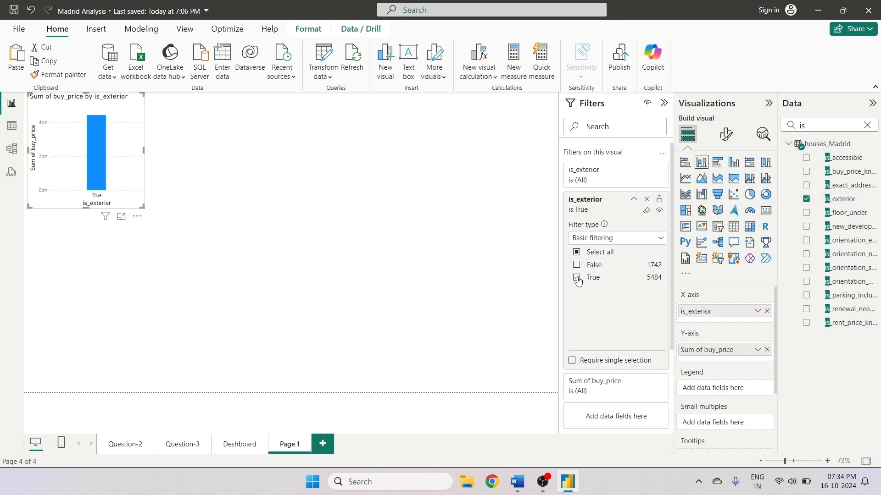
{"action": "scroll", "coordinate": [603, 330], "scroll_direction": "down", "scroll_amount": 2}
{"action": "scroll", "coordinate": [606, 337], "scroll_direction": "down", "scroll_amount": 2}
{"action": "left_click_drag", "start_coordinate": [843, 199], "coordinate": [631, 316]}
{"action": "left_click", "coordinate": [626, 305]}
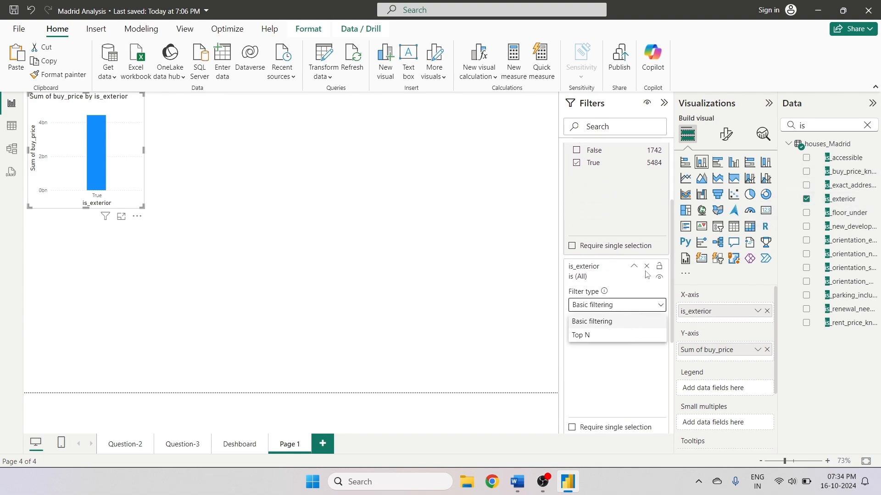
{"action": "left_click", "coordinate": [427, 303]}
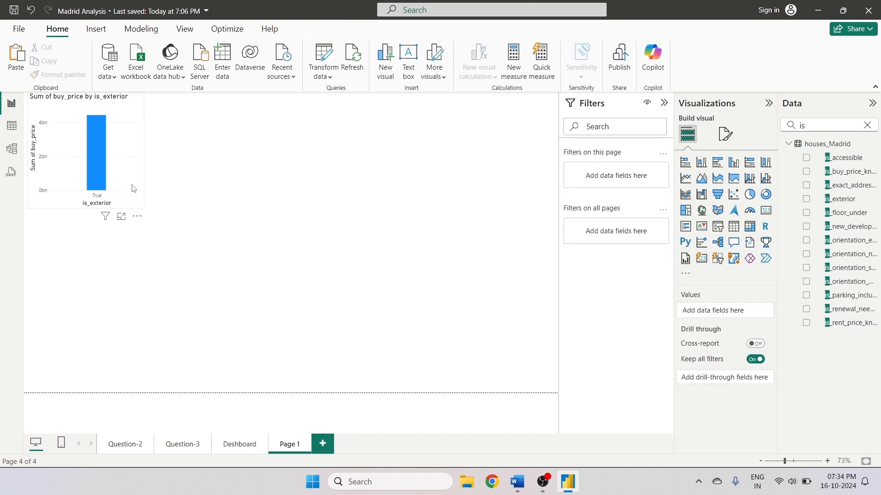
- Copy the dashboard bar chart's formatting onto the new column chart with Format Painter
{"action": "left_click", "coordinate": [125, 167]}
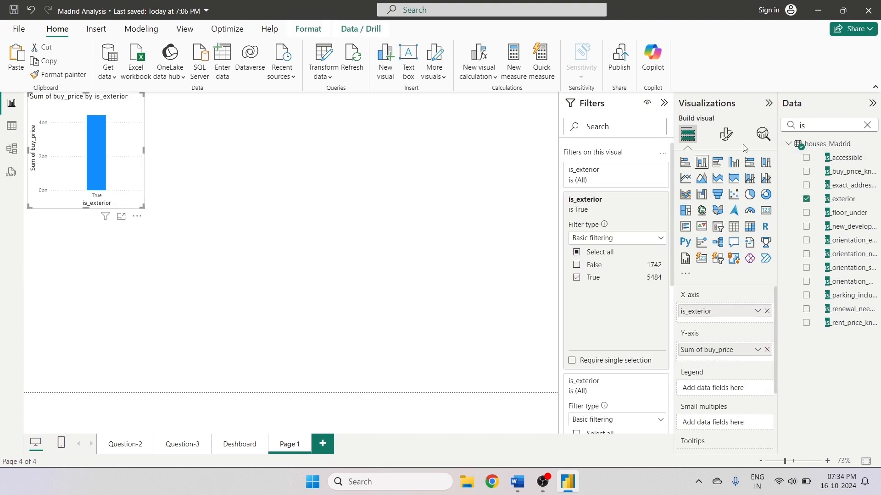
{"action": "left_click", "coordinate": [240, 444]}
{"action": "left_click", "coordinate": [511, 335]}
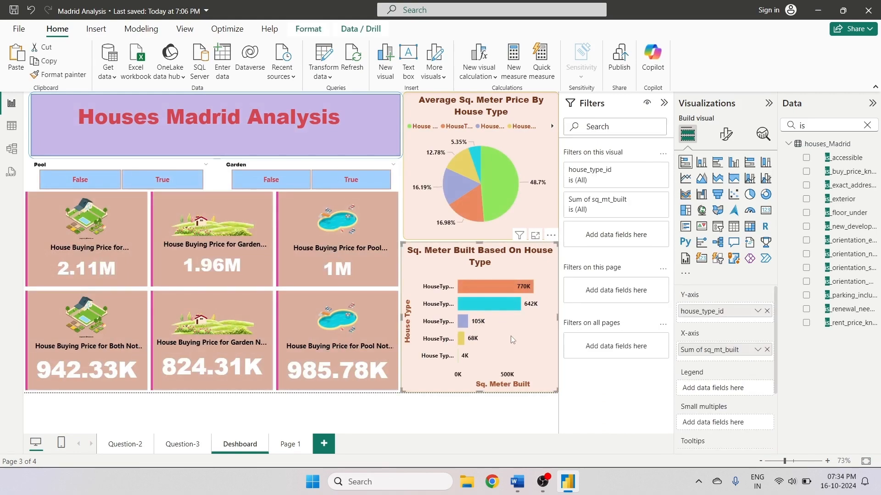
{"action": "left_click", "coordinate": [37, 74]}
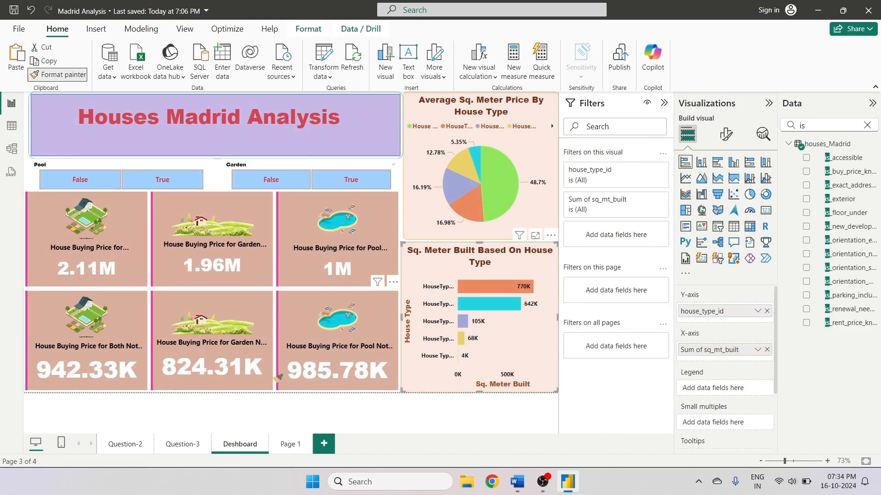
{"action": "left_click", "coordinate": [287, 444]}
{"action": "left_click", "coordinate": [84, 150]}
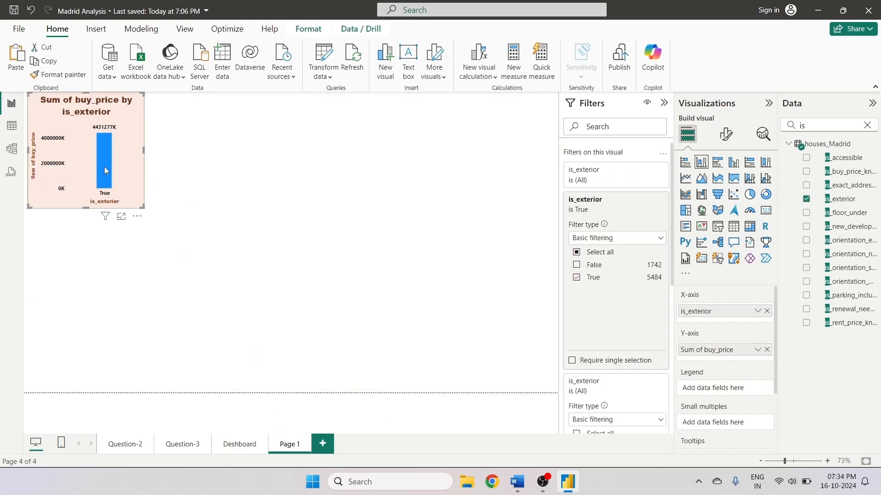
- Enlarge the column chart slightly and change its buy_price aggregation to Average
{"action": "left_click_drag", "start_coordinate": [142, 207], "coordinate": [188, 230]}
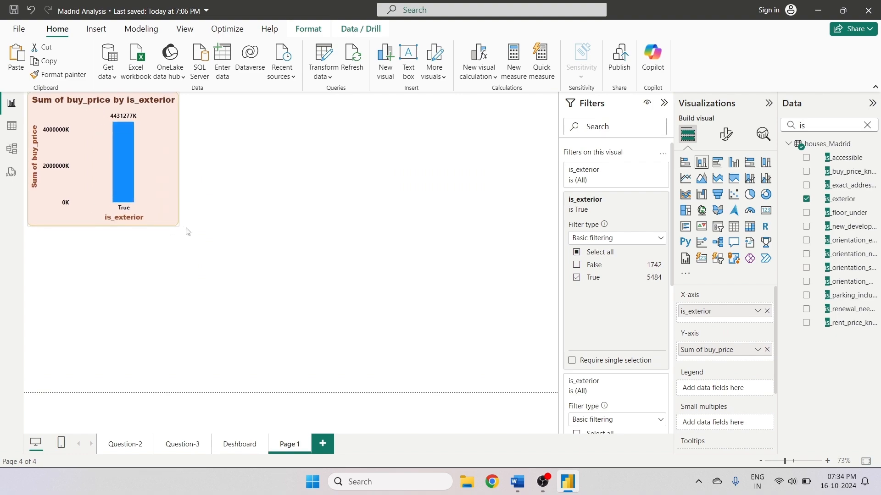
{"action": "left_click", "coordinate": [725, 134]}
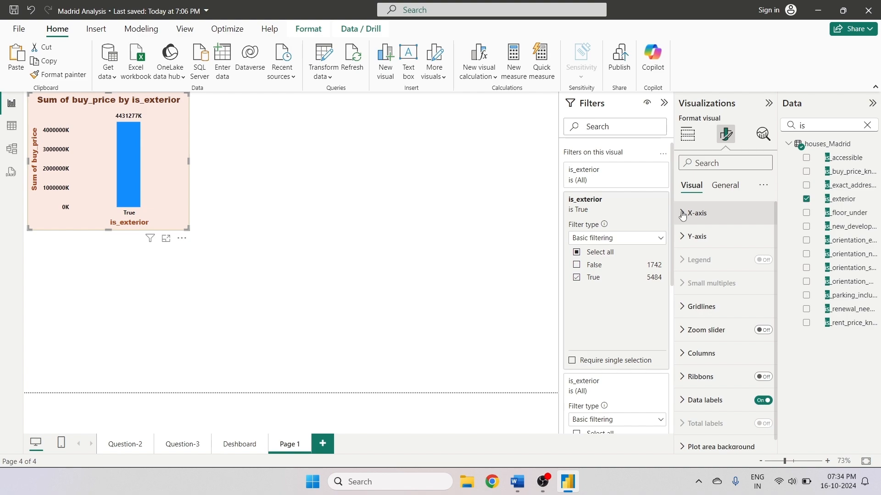
{"action": "left_click", "coordinate": [688, 134]}
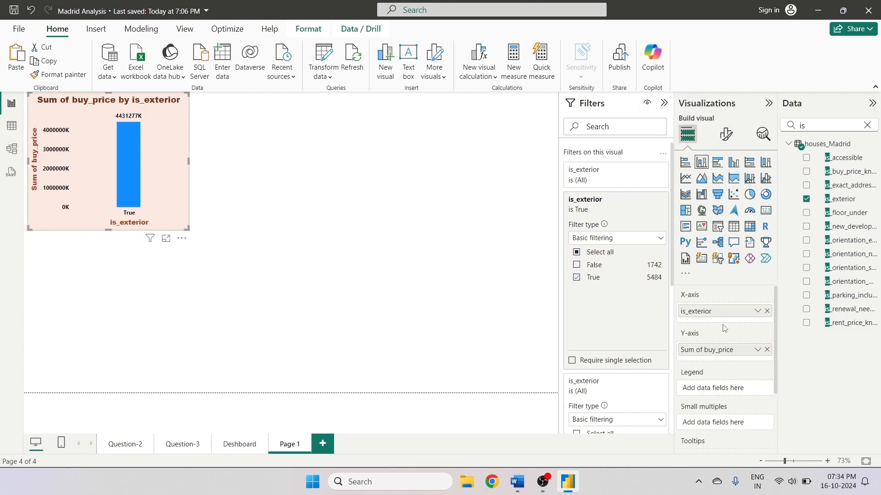
{"action": "left_click", "coordinate": [758, 349]}
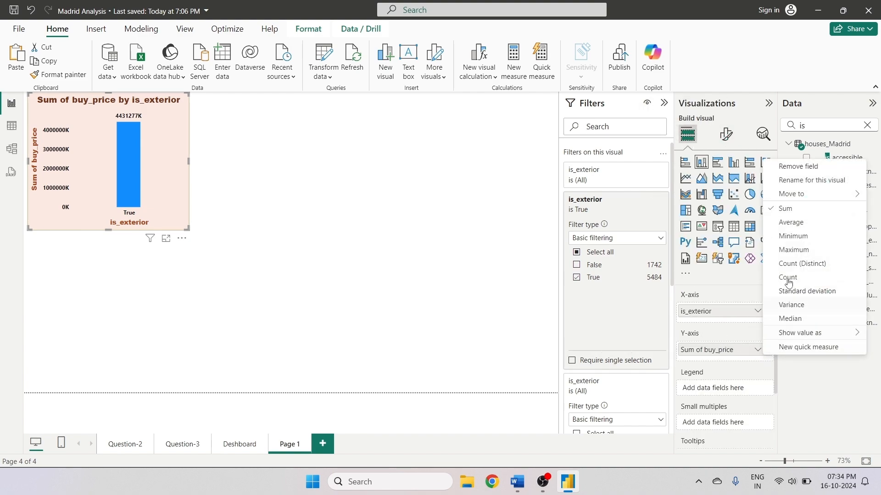
{"action": "left_click", "coordinate": [785, 222]}
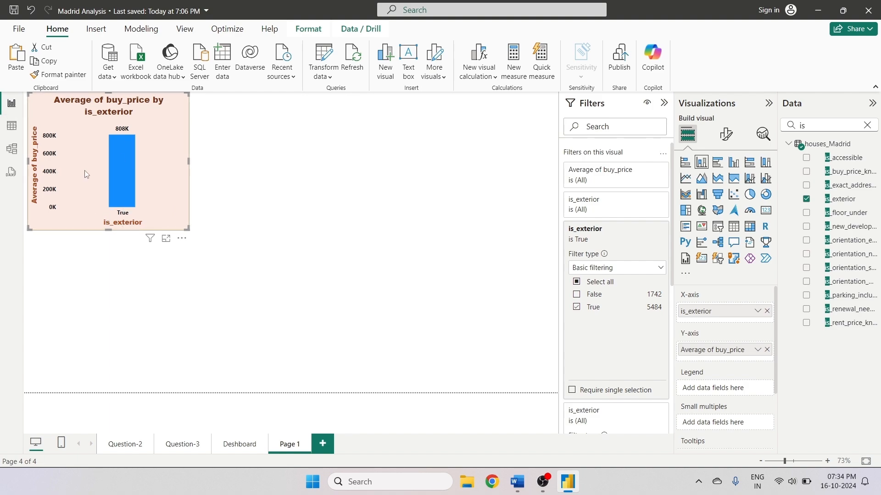
- Set the chart's X-axis title text to House Exterior
{"action": "left_click", "coordinate": [718, 136]}
{"action": "left_click", "coordinate": [686, 215]}
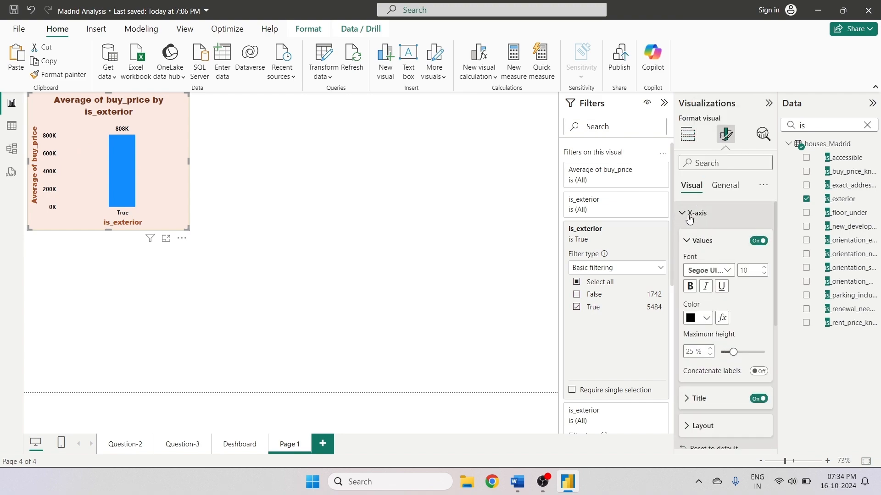
{"action": "scroll", "coordinate": [695, 271], "scroll_direction": "down", "scroll_amount": 2}
{"action": "scroll", "coordinate": [695, 270], "scroll_direction": "down", "scroll_amount": 2}
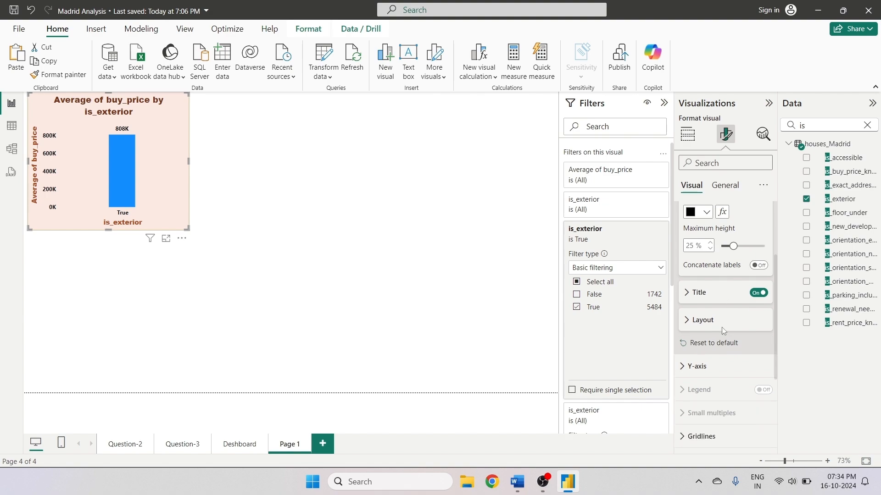
{"action": "left_click", "coordinate": [688, 284]}
{"action": "left_click", "coordinate": [702, 316]}
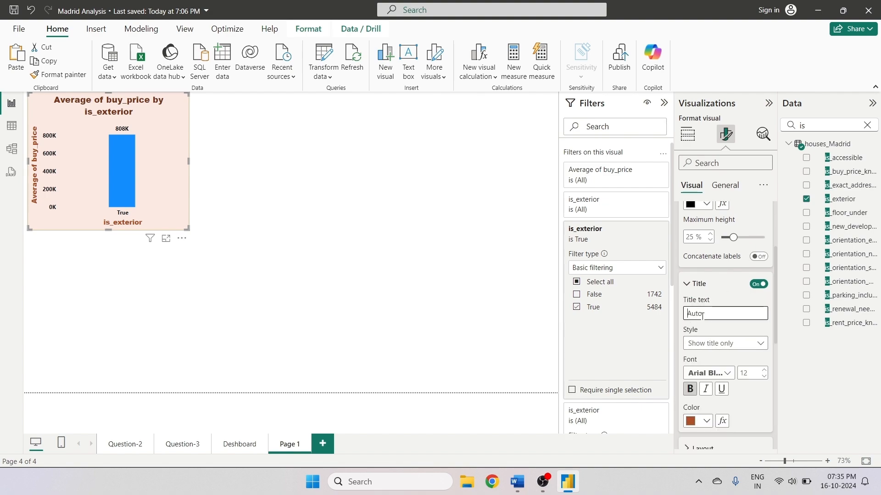
{"action": "type", "text": "House Exterior"}
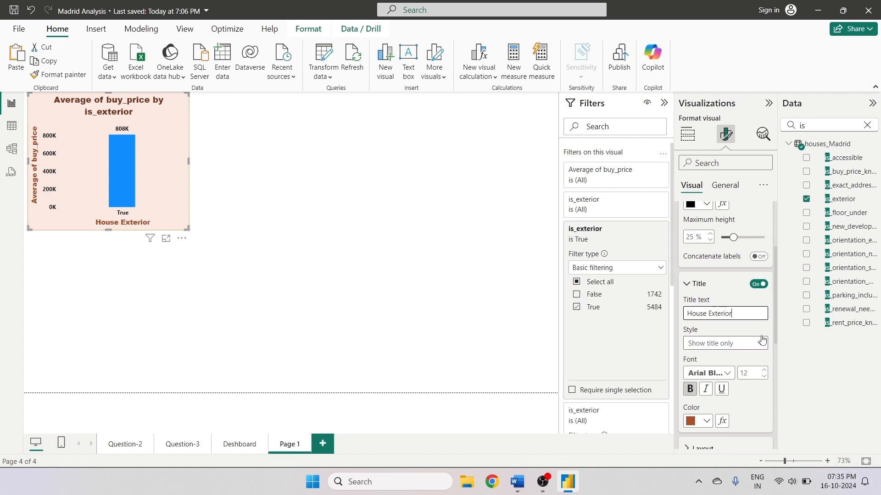
- Set the column chart's Y-axis title text to Buying Price
{"action": "left_click_drag", "start_coordinate": [776, 335], "coordinate": [786, 438]}
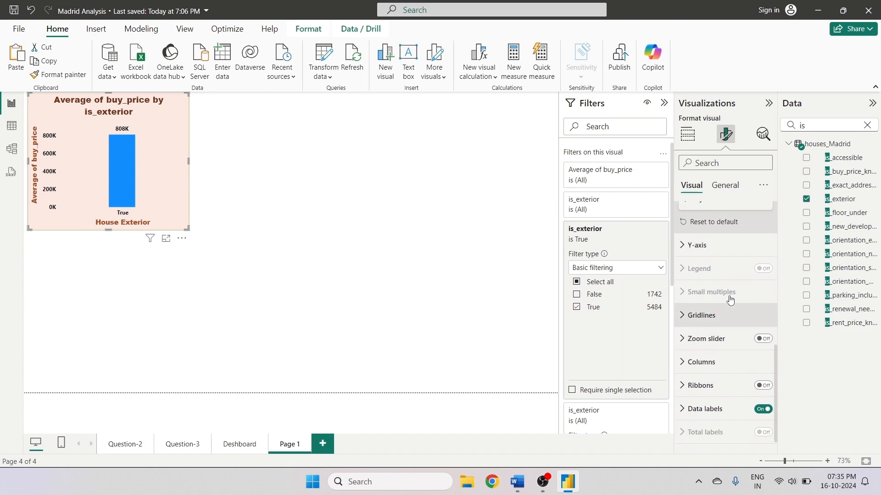
{"action": "left_click", "coordinate": [713, 247]}
{"action": "scroll", "coordinate": [728, 361], "scroll_direction": "down", "scroll_amount": 1}
{"action": "left_click", "coordinate": [693, 363]}
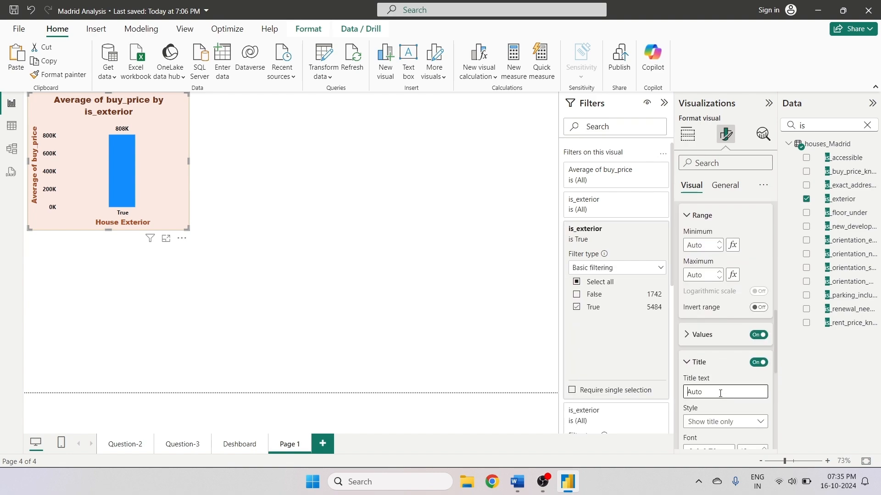
{"action": "left_click", "coordinate": [720, 393]}
{"action": "type", "text": "By"}
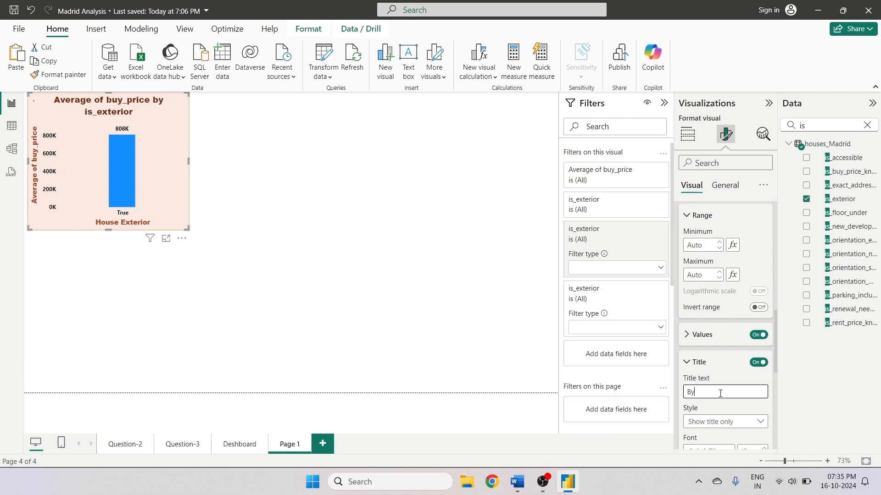
{"action": "key", "text": "BackSpace"}
{"action": "type", "text": "uyig Price"}
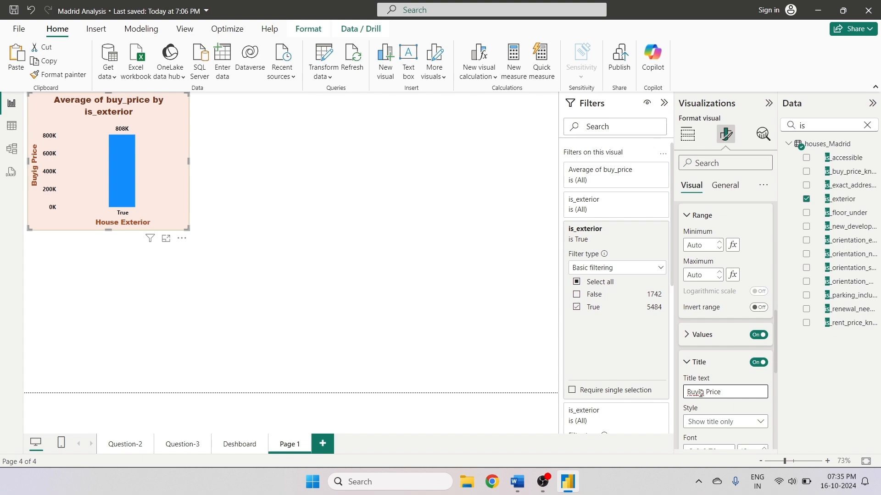
{"action": "type", "text": "n"}
{"action": "left_click", "coordinate": [747, 406]}
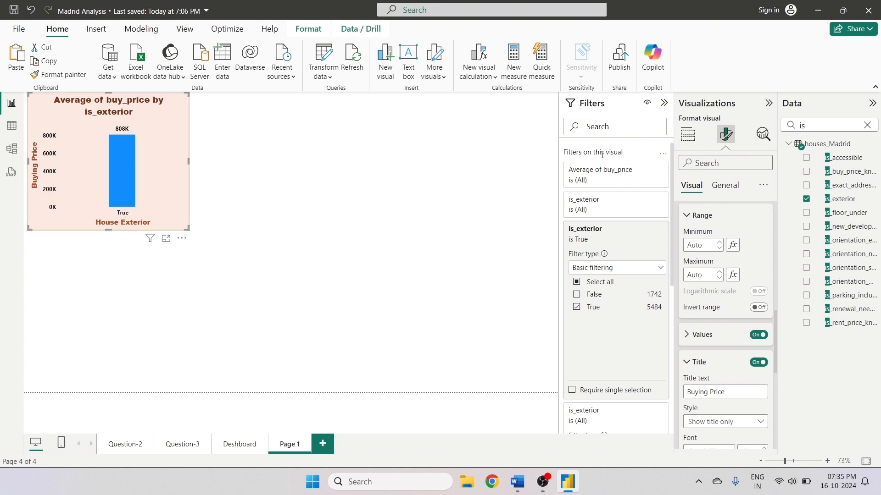
- Set the column chart's title text to Buying Price For Exterior House
{"action": "left_click", "coordinate": [725, 185]}
{"action": "left_click", "coordinate": [703, 237]}
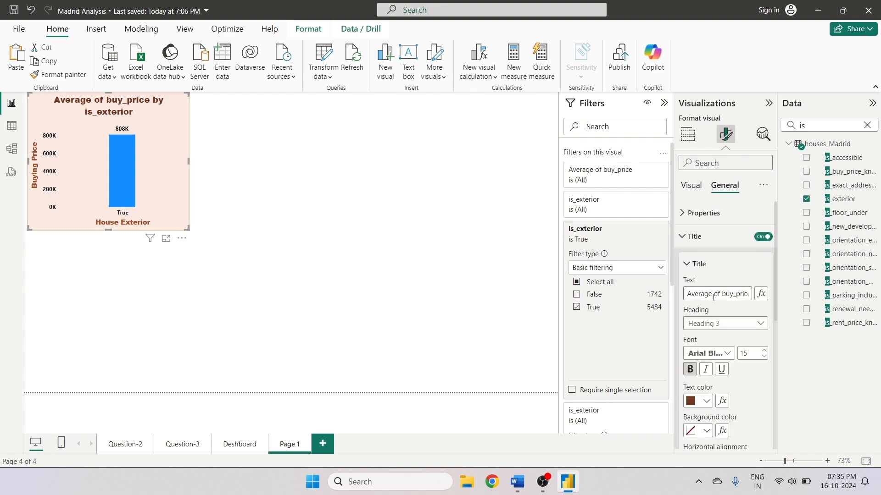
{"action": "left_click", "coordinate": [733, 294]}
{"action": "key", "text": "ctrl+a"}
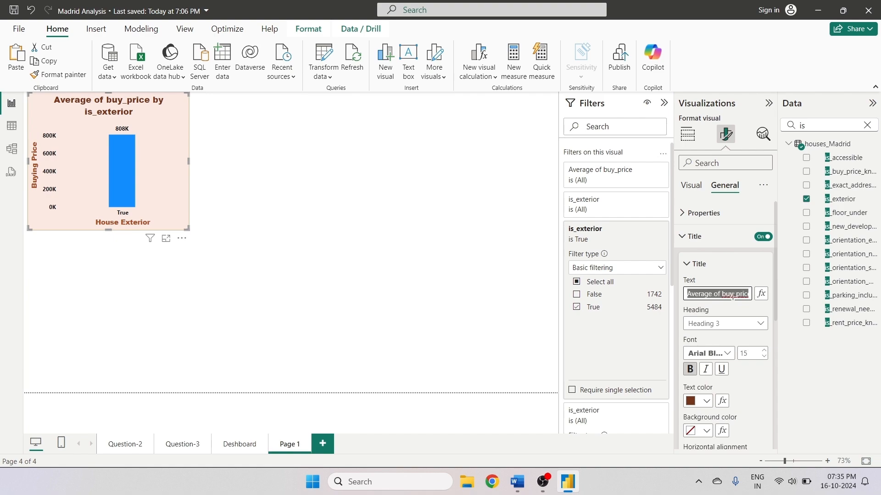
{"action": "type", "text": "By"}
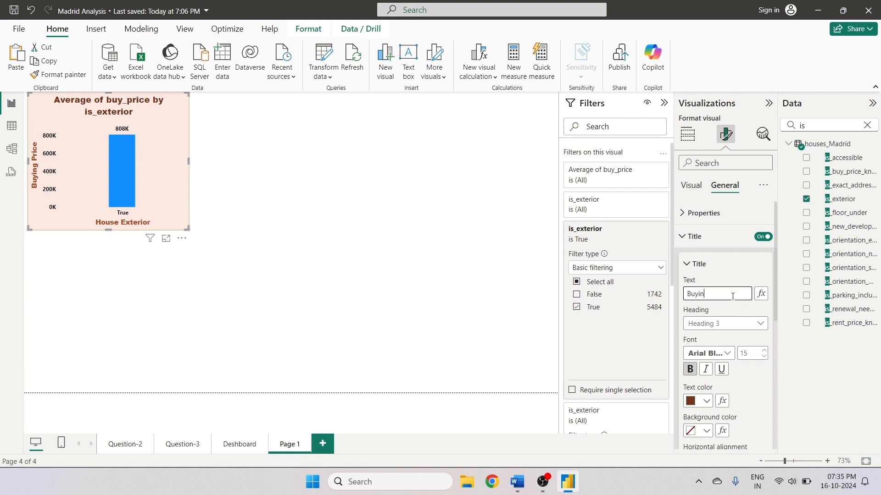
{"action": "type", "text": "ing Pri"}
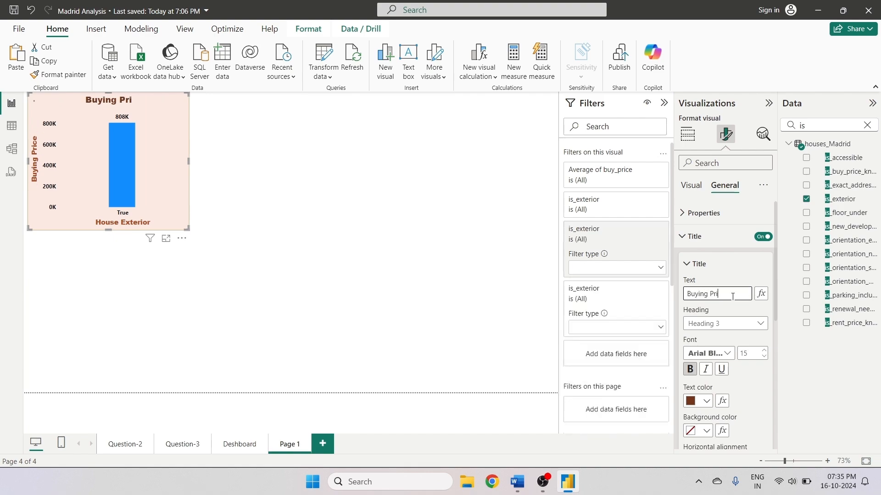
{"action": "type", "text": "cw"}
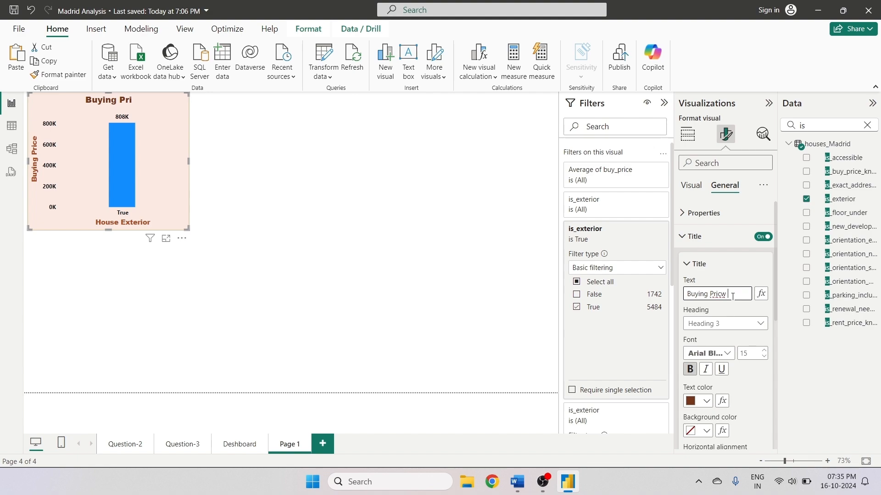
{"action": "type", "text": " For Exter"}
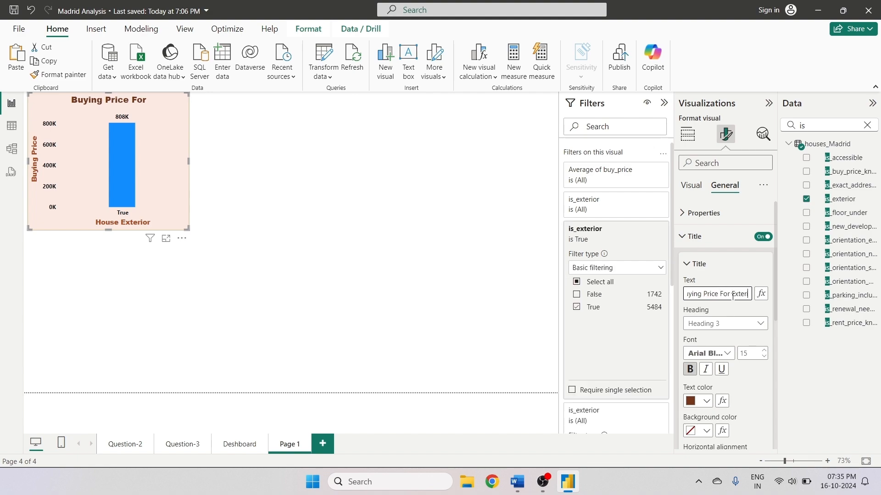
{"action": "type", "text": "ior House"}
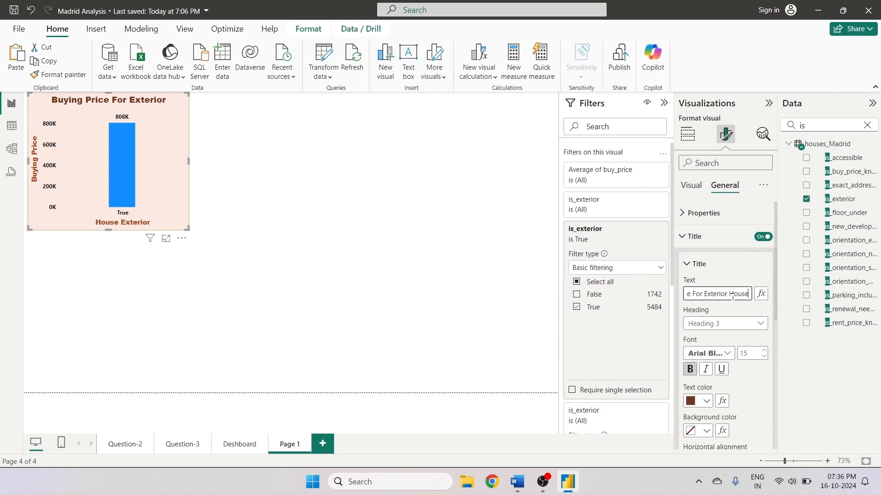
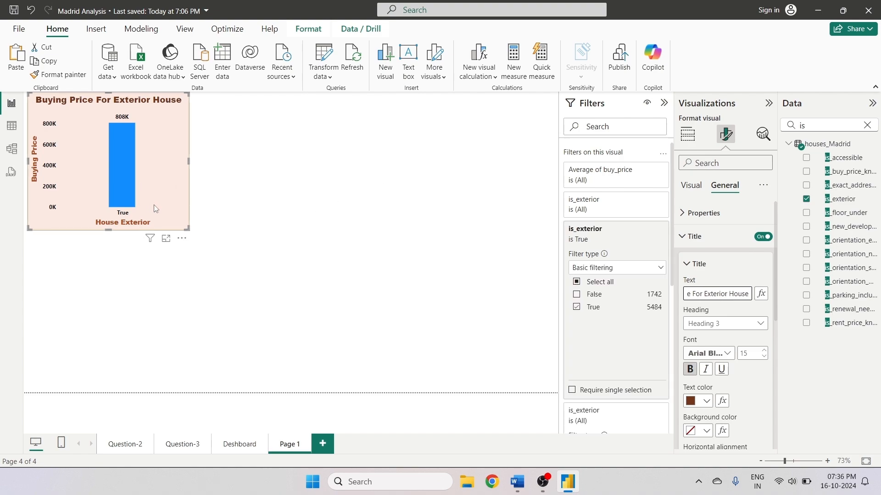
- Review the column chart's X-axis and Y-axis format settings
{"action": "left_click", "coordinate": [691, 185]}
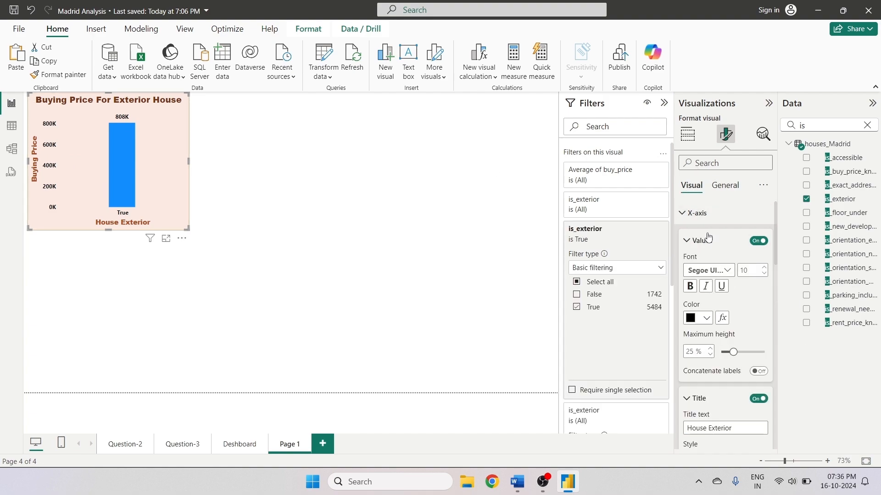
{"action": "scroll", "coordinate": [709, 237], "scroll_direction": "down", "scroll_amount": 5}
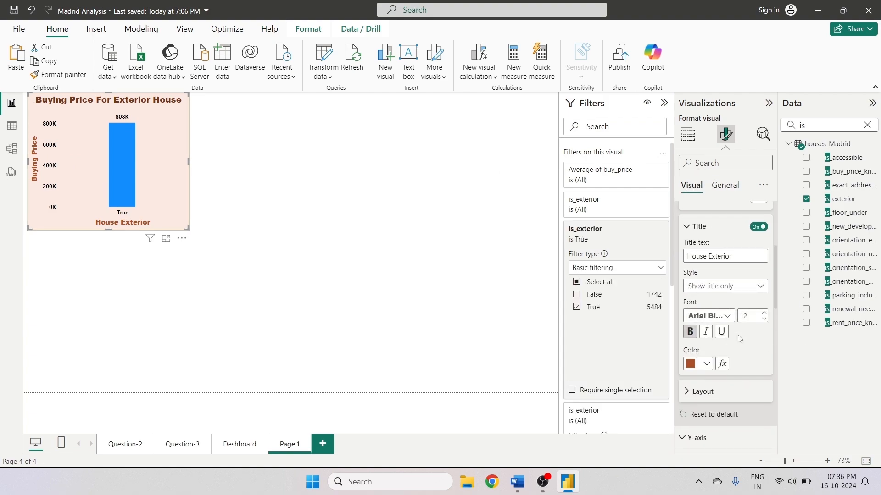
{"action": "scroll", "coordinate": [740, 338], "scroll_direction": "down", "scroll_amount": 5}
{"action": "scroll", "coordinate": [740, 338], "scroll_direction": "up", "scroll_amount": 2}
{"action": "left_click", "coordinate": [758, 412]}
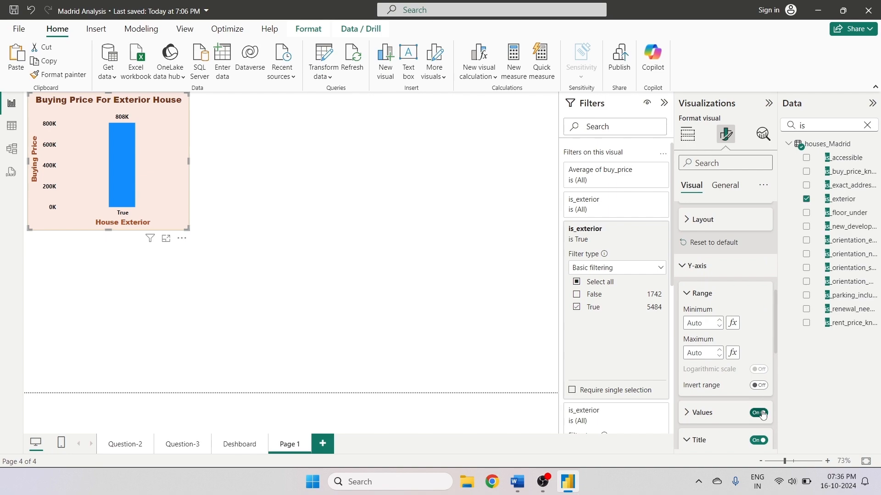
{"action": "left_click", "coordinate": [340, 276]}
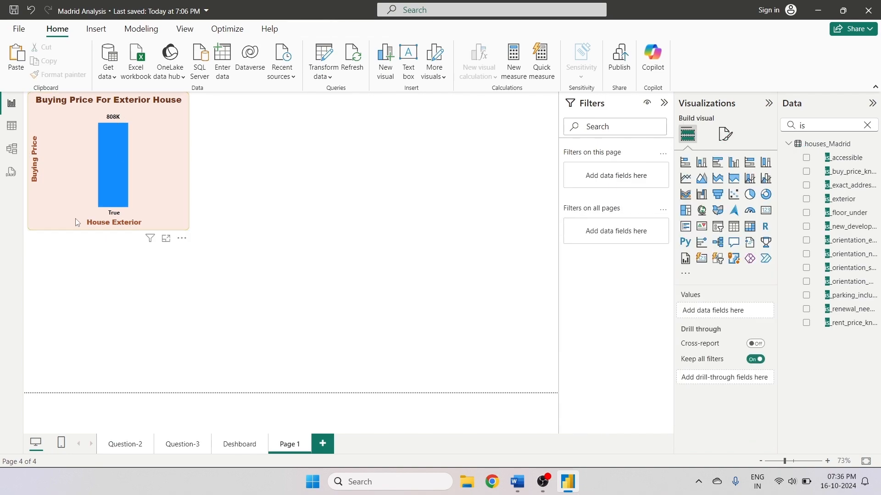
- Duplicate the column chart and place the copy beside the original
{"action": "left_click", "coordinate": [165, 197]}
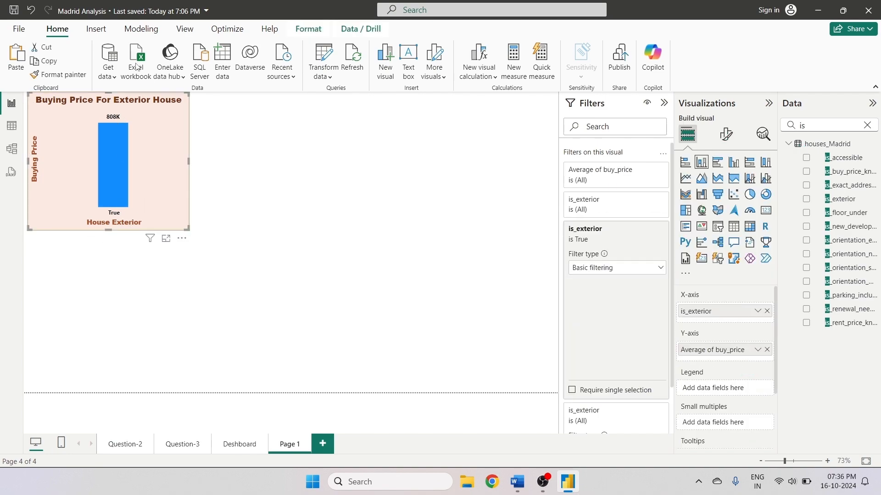
{"action": "left_click", "coordinate": [23, 56]}
{"action": "left_click_drag", "start_coordinate": [214, 169], "coordinate": [287, 173]}
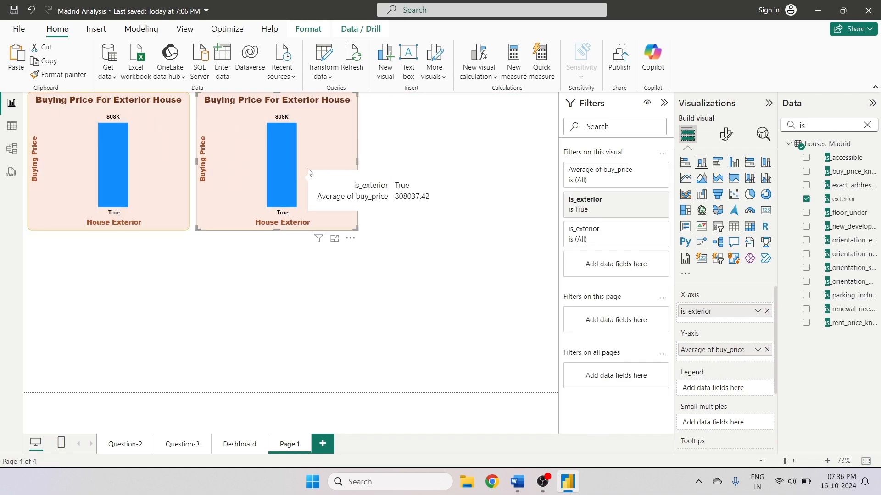
- Change the copied chart's is_exterior filter to False, removing its extra is_exterior filter
{"action": "left_click", "coordinate": [638, 230]}
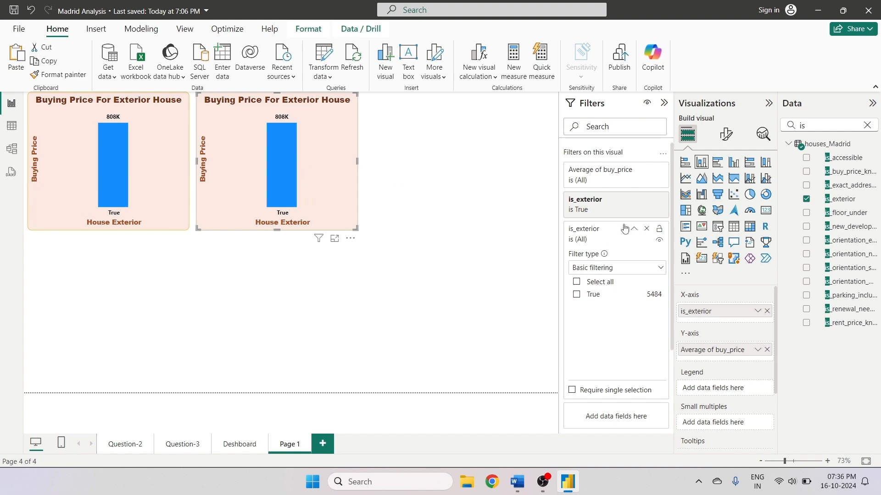
{"action": "left_click", "coordinate": [646, 229]}
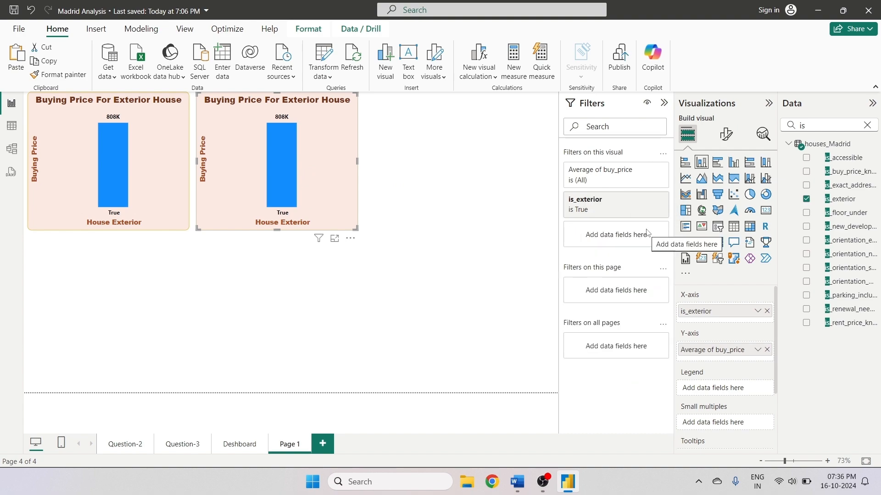
{"action": "left_click", "coordinate": [635, 200]}
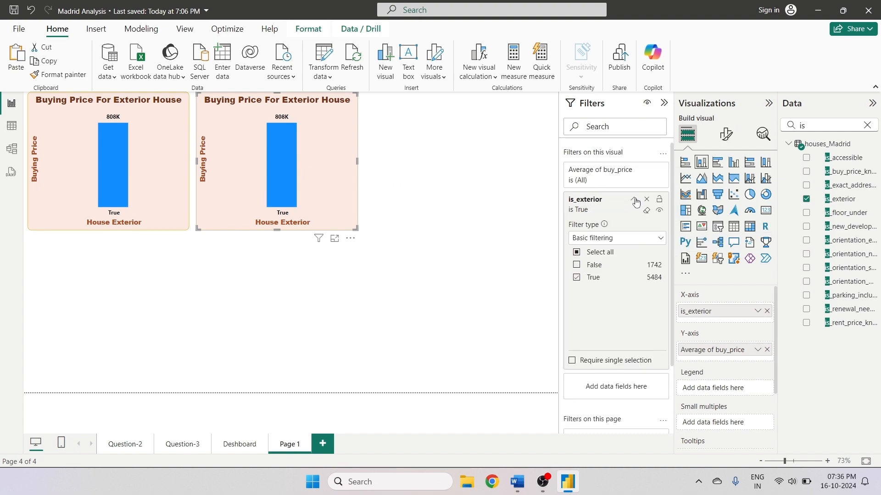
{"action": "left_click", "coordinate": [577, 277]}
{"action": "left_click", "coordinate": [577, 265]}
{"action": "left_click", "coordinate": [502, 318]}
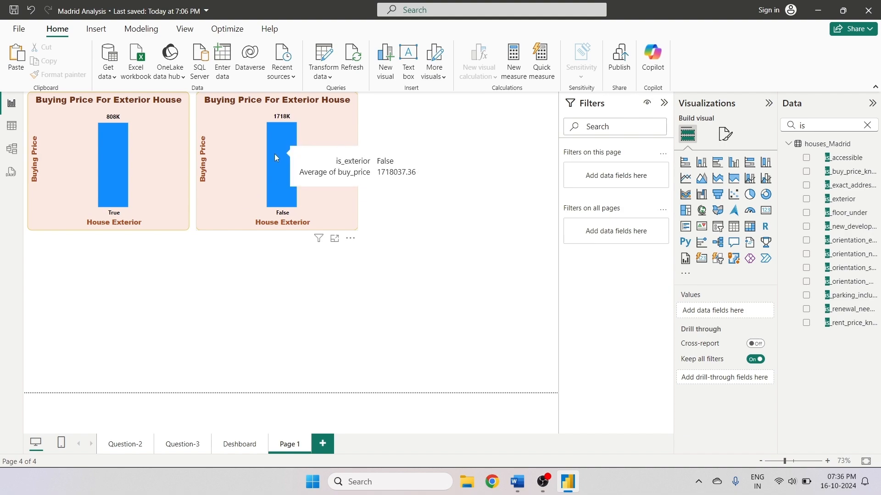
- Set the copied chart's X-axis title text to House Not Exterior
{"action": "left_click", "coordinate": [232, 203]}
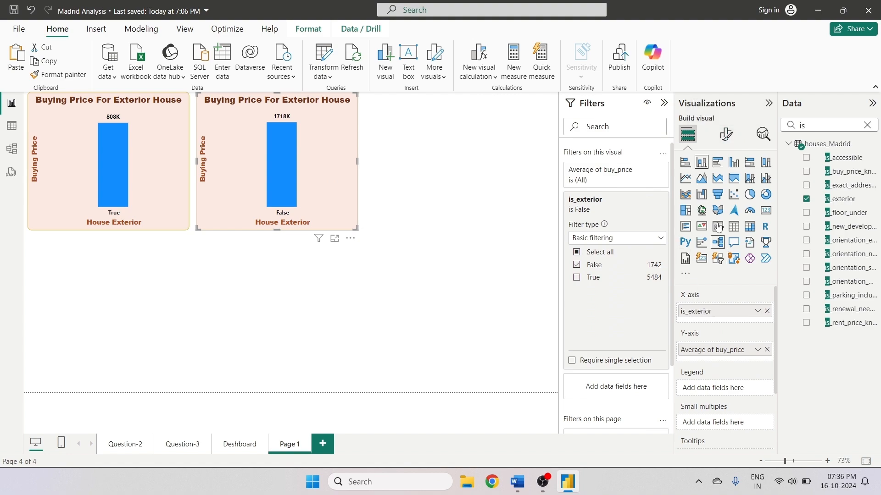
{"action": "left_click", "coordinate": [719, 143]}
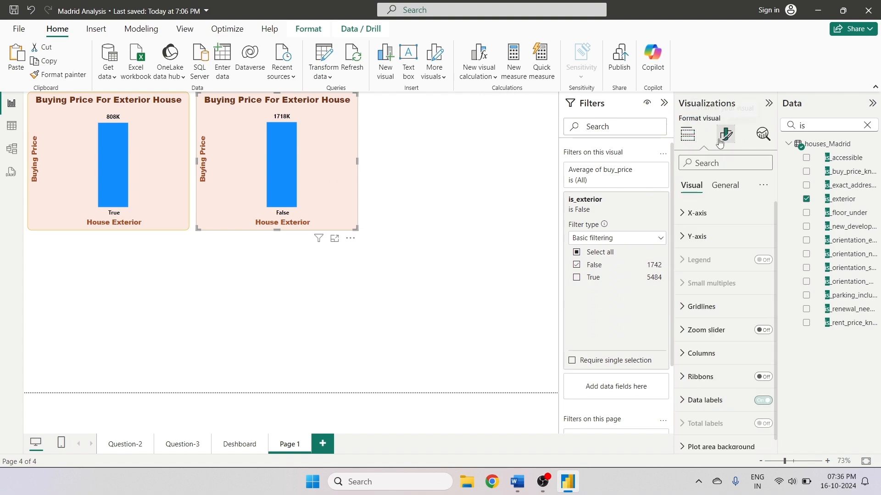
{"action": "left_click", "coordinate": [684, 220]}
{"action": "scroll", "coordinate": [721, 349], "scroll_direction": "down", "scroll_amount": 2}
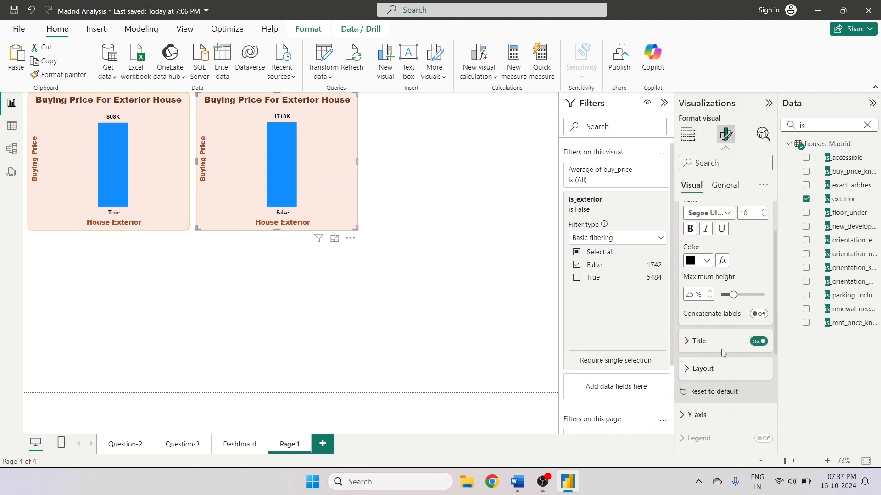
{"action": "left_click", "coordinate": [694, 344]}
{"action": "left_click", "coordinate": [710, 372]}
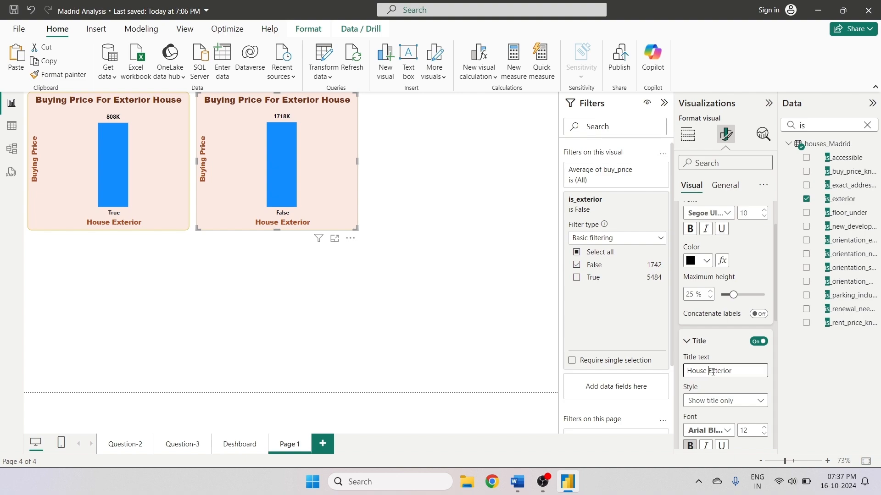
{"action": "type", "text": "Not"}
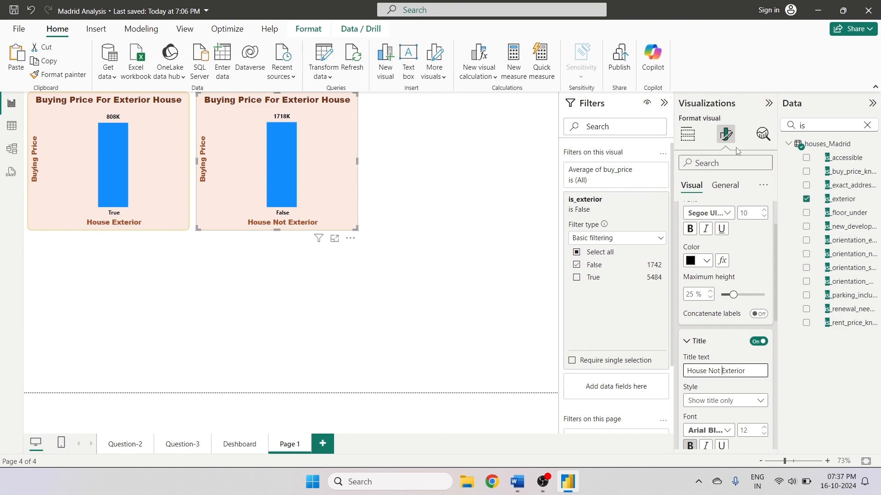
- Set the copied chart's title text to Buying Price For Not Exterior House
{"action": "left_click", "coordinate": [724, 186]}
{"action": "left_click", "coordinate": [694, 236]}
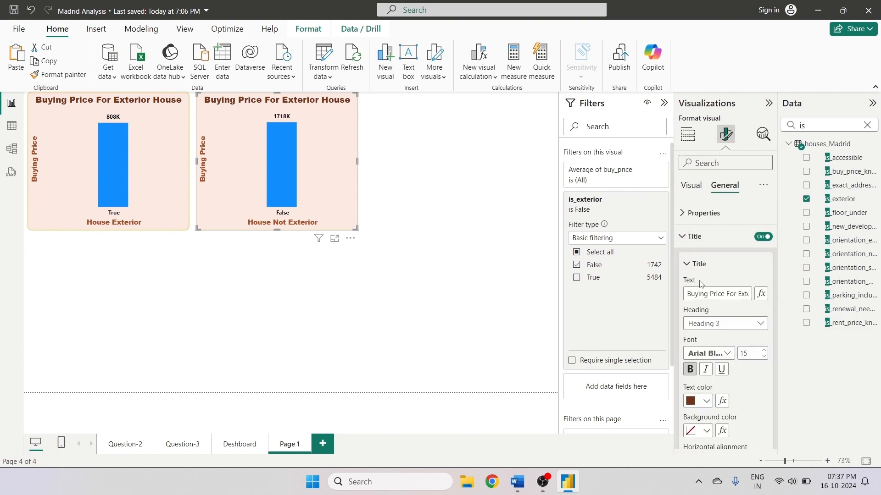
{"action": "left_click", "coordinate": [739, 294]}
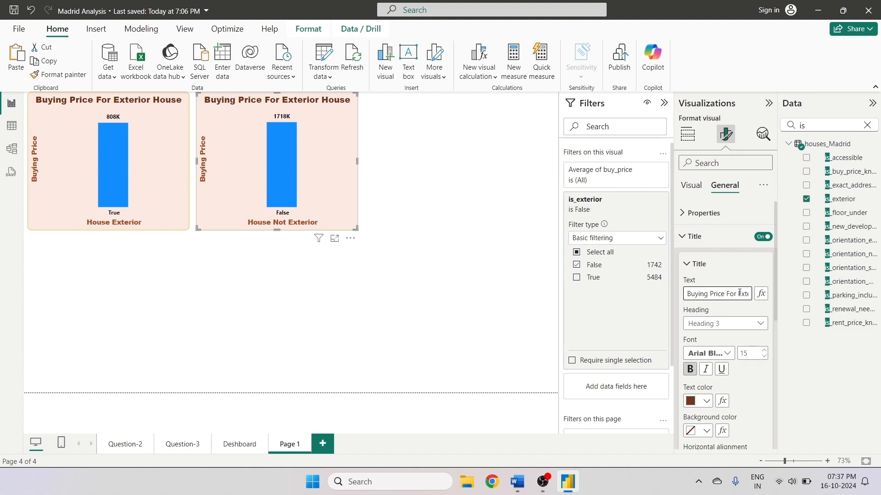
{"action": "type", "text": "Not"}
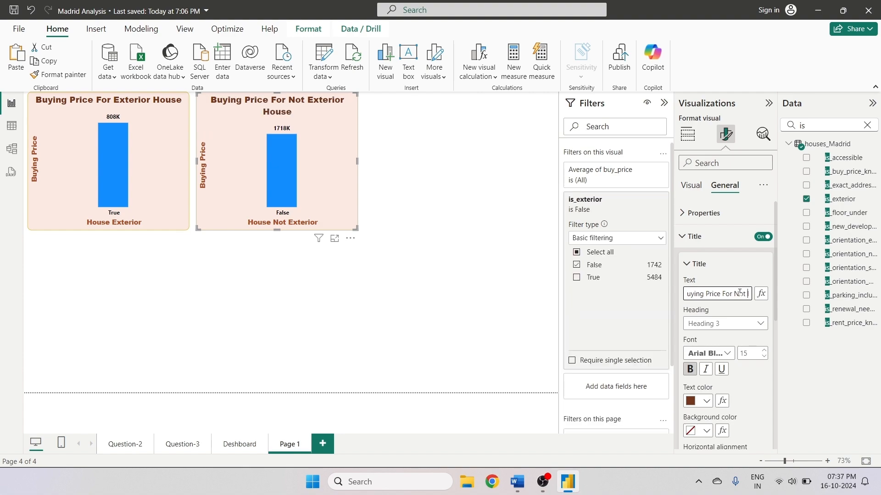
{"action": "left_click", "coordinate": [459, 254]}
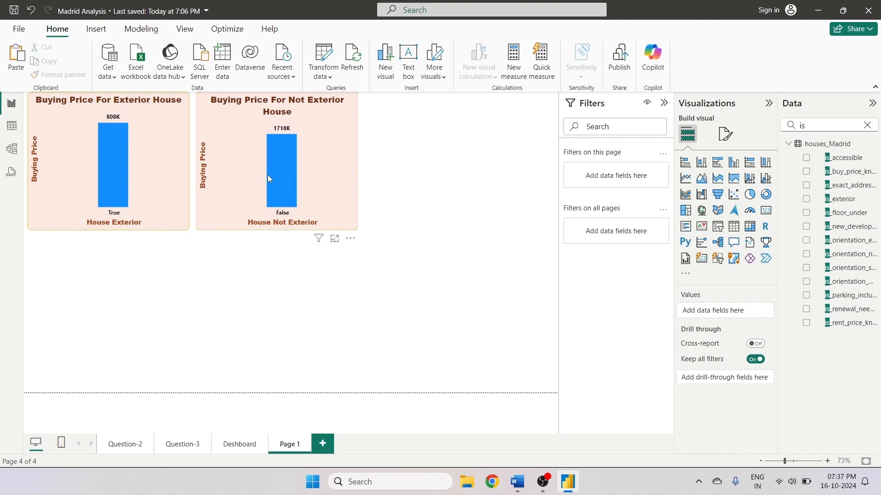
{"action": "left_click", "coordinate": [324, 176]}
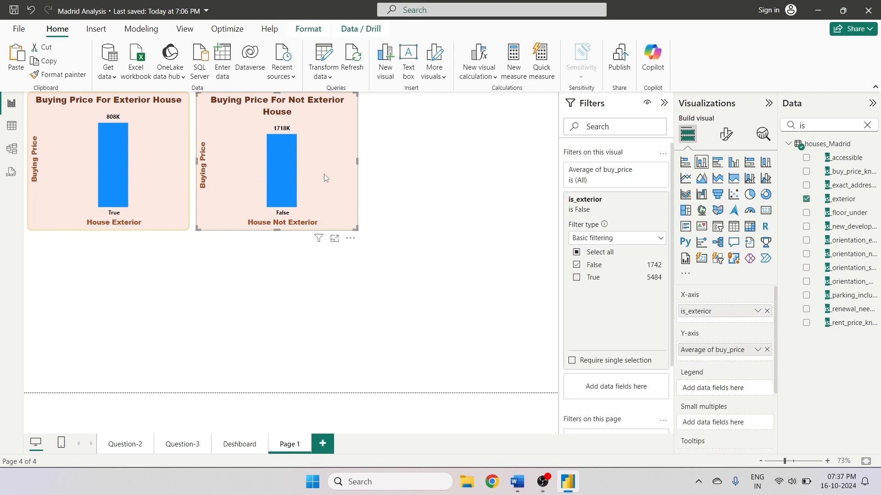
{"action": "left_click", "coordinate": [470, 151]}
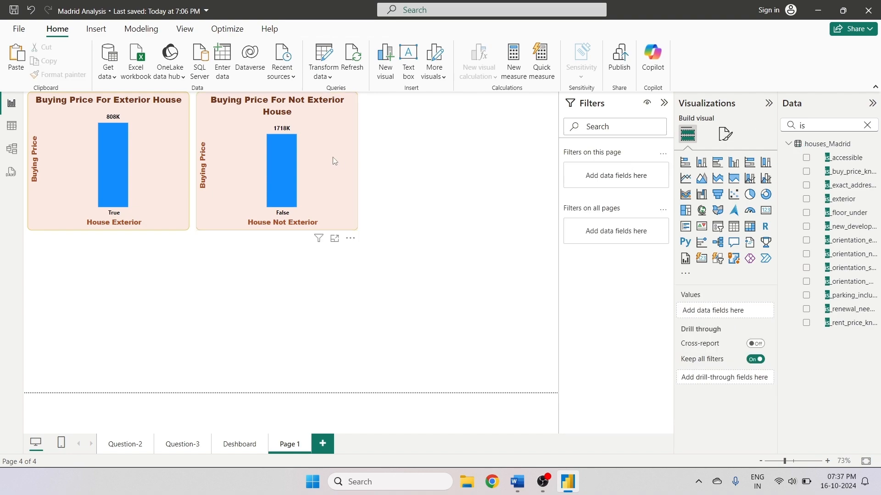
{"action": "left_click", "coordinate": [332, 156]}
{"action": "left_click", "coordinate": [473, 170]}
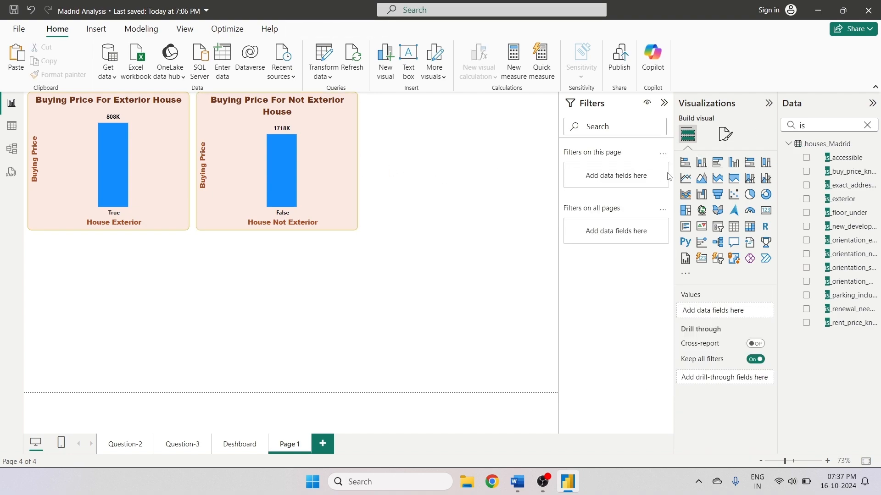
- Insert a clustered column chart to the right of the two charts and resize it
{"action": "left_click", "coordinate": [734, 162]}
{"action": "left_click_drag", "start_coordinate": [151, 278], "coordinate": [475, 145]}
{"action": "left_click_drag", "start_coordinate": [528, 162], "coordinate": [557, 164]}
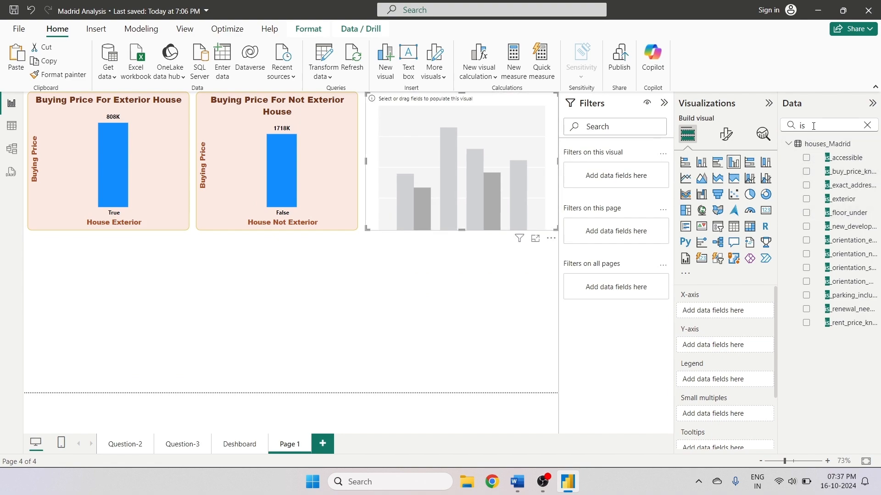
- Build the new chart with is_exterior on the X-axis and Average of buy_price on the Y-axis
{"action": "left_click", "coordinate": [305, 187]}
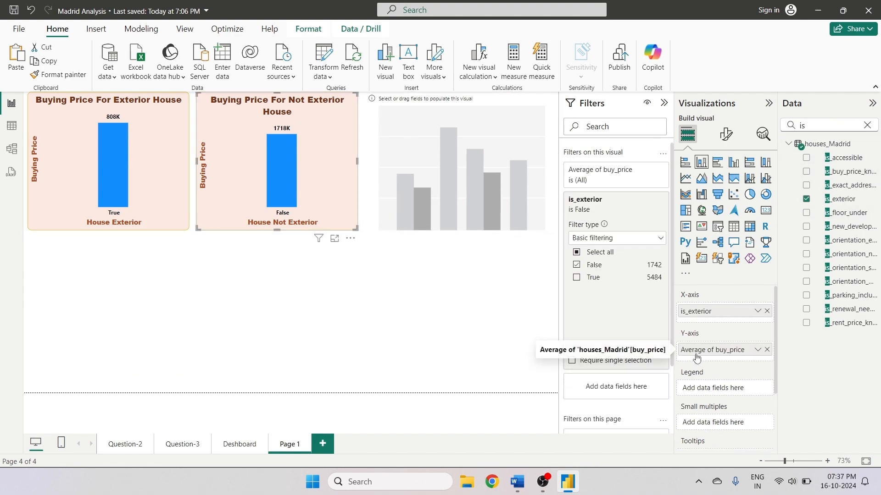
{"action": "left_click", "coordinate": [169, 182]}
{"action": "left_click", "coordinate": [439, 170]}
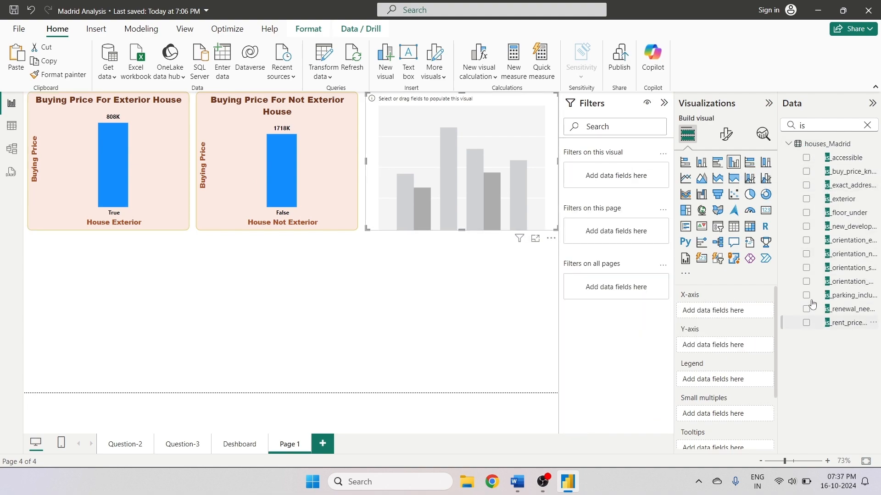
{"action": "left_click", "coordinate": [807, 199]}
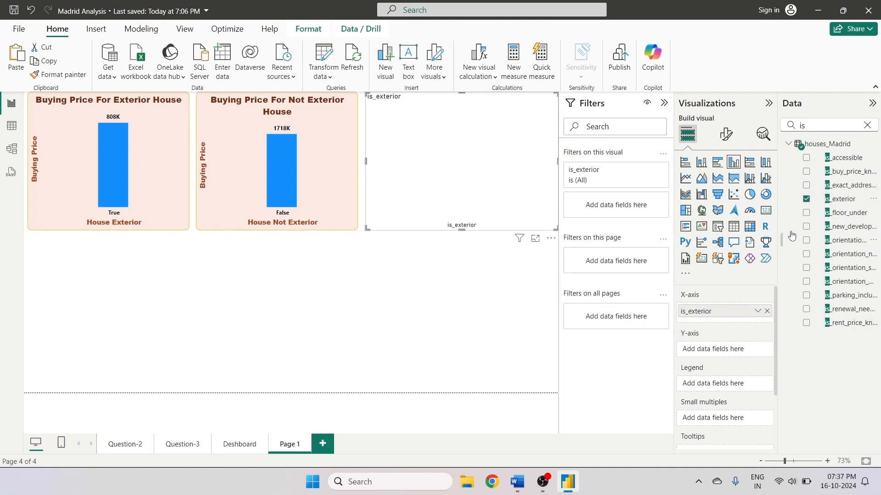
{"action": "double_click", "coordinate": [802, 125]}
{"action": "type", "text": "bu"}
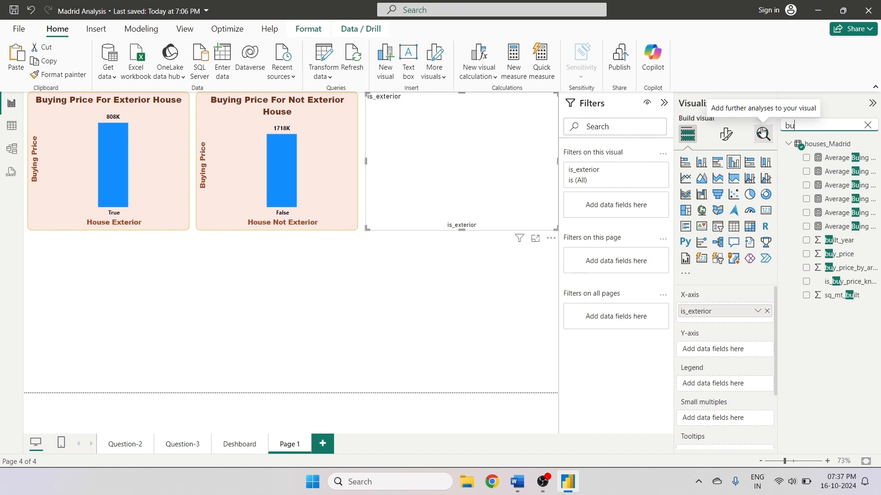
{"action": "left_click", "coordinate": [810, 254]}
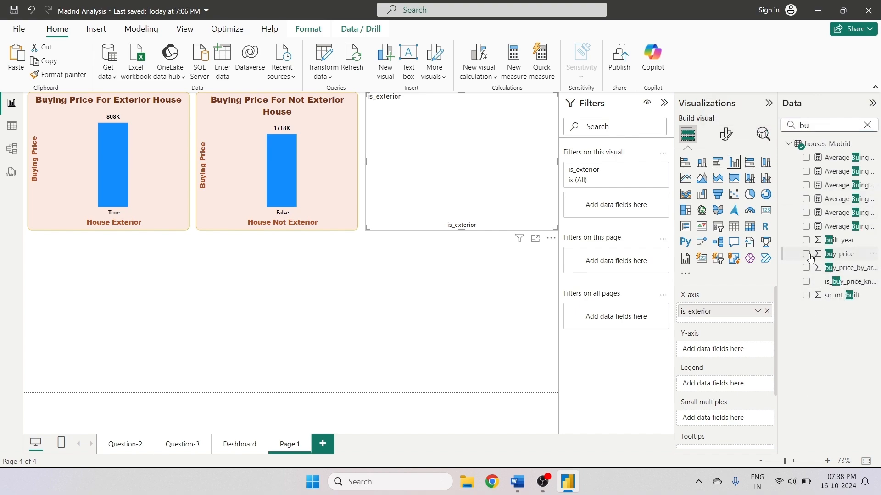
{"action": "left_click", "coordinate": [757, 349]}
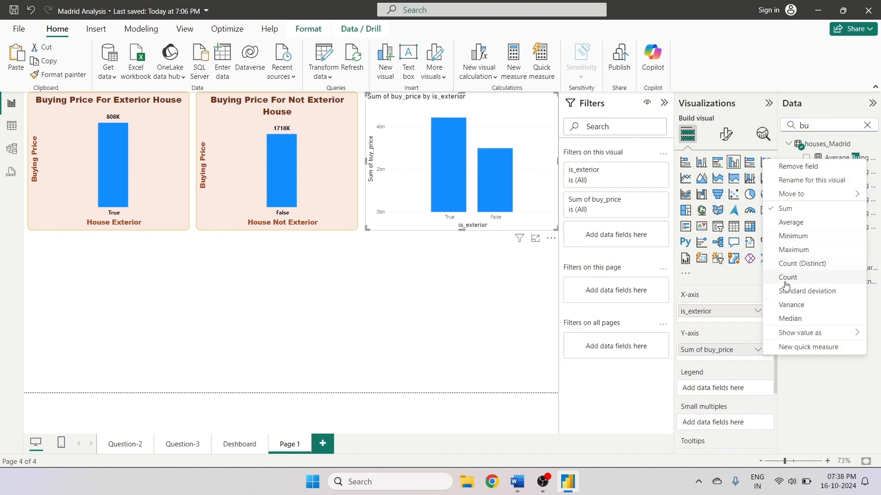
{"action": "left_click", "coordinate": [790, 222]}
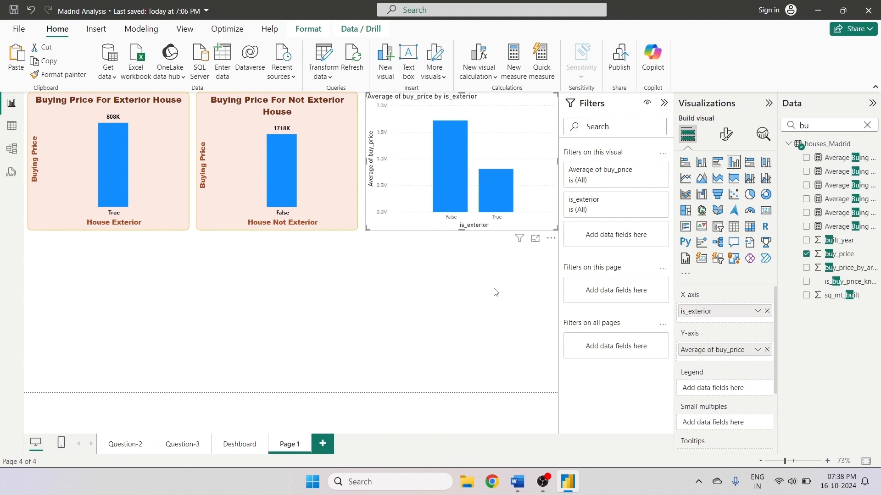
- Copy the not-exterior chart's formatting onto the new chart with Format Painter
{"action": "left_click", "coordinate": [280, 179]}
{"action": "left_click", "coordinate": [51, 74]}
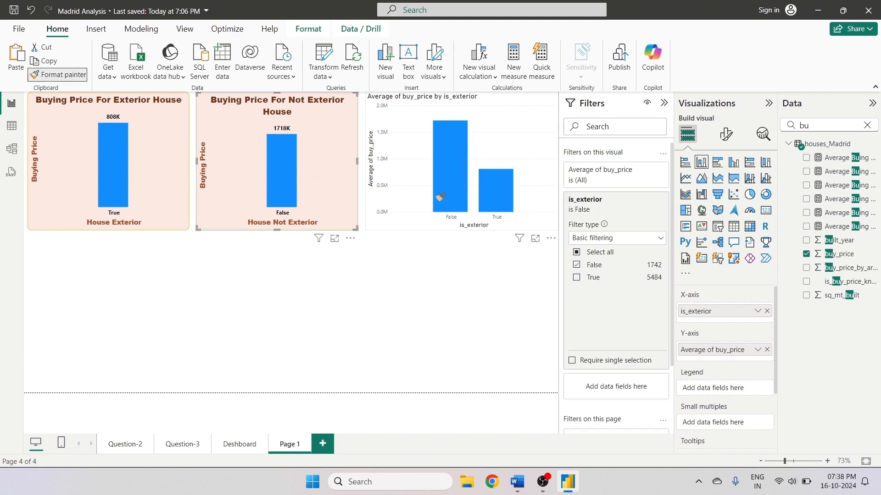
{"action": "left_click", "coordinate": [438, 200]}
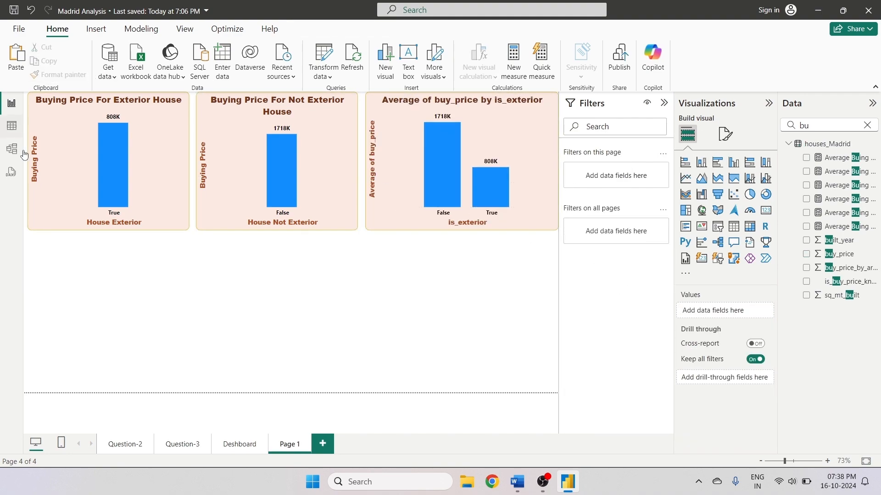
- Set the new chart's X-axis title text to Exterior Status
{"action": "left_click", "coordinate": [428, 218]}
{"action": "left_click", "coordinate": [726, 134]}
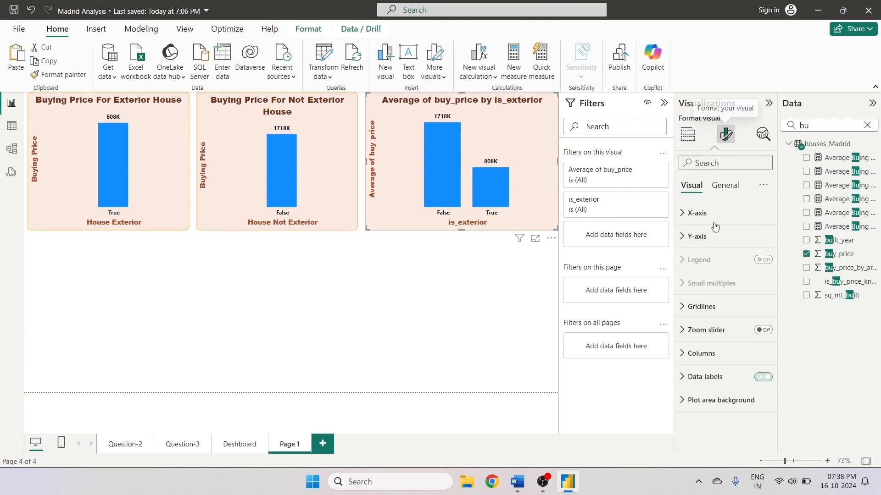
{"action": "left_click", "coordinate": [678, 213]}
{"action": "left_click", "coordinate": [710, 397]}
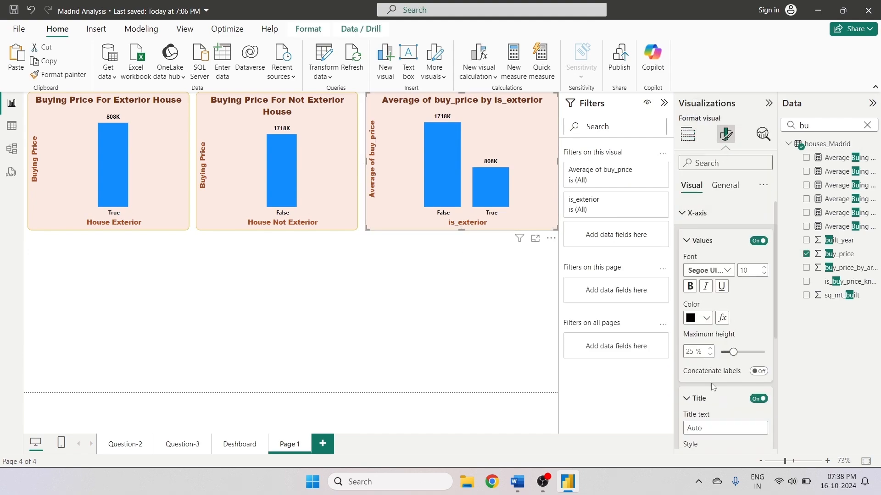
{"action": "left_click", "coordinate": [703, 261]}
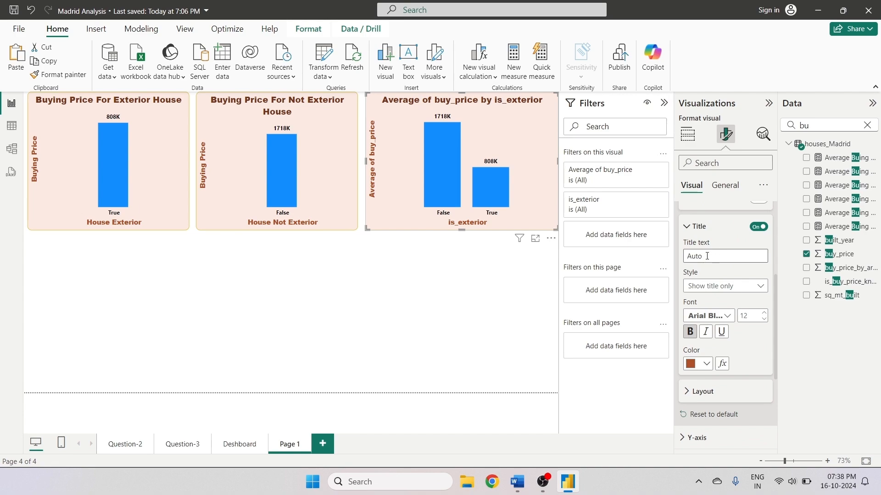
{"action": "left_click", "coordinate": [688, 257]}
{"action": "type", "text": "Exteri"}
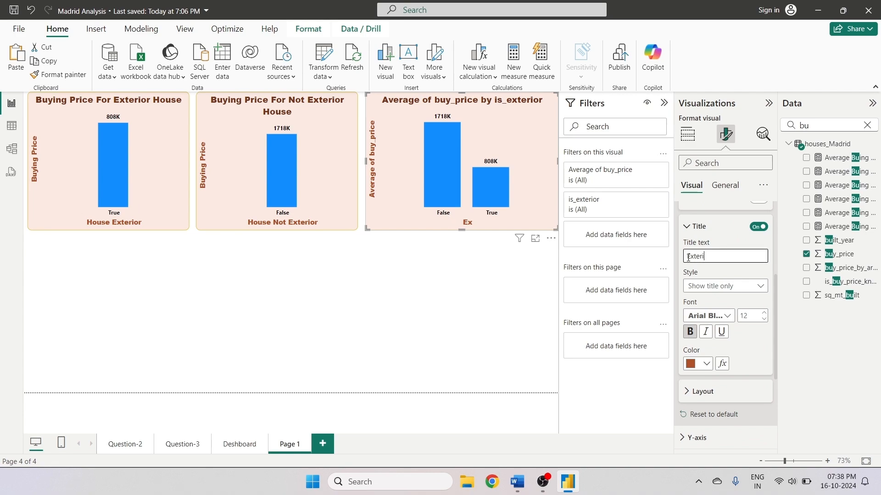
{"action": "type", "text": "or Status"}
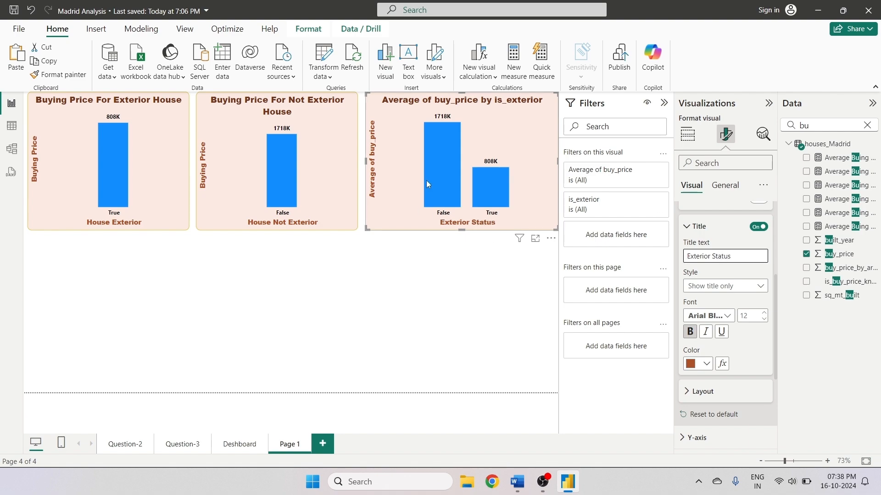
- Set the new chart's Y-axis title text to Average Buying Price
{"action": "scroll", "coordinate": [745, 277], "scroll_direction": "down", "scroll_amount": 3}
{"action": "scroll", "coordinate": [745, 277], "scroll_direction": "down", "scroll_amount": 1}
{"action": "left_click", "coordinate": [756, 275]}
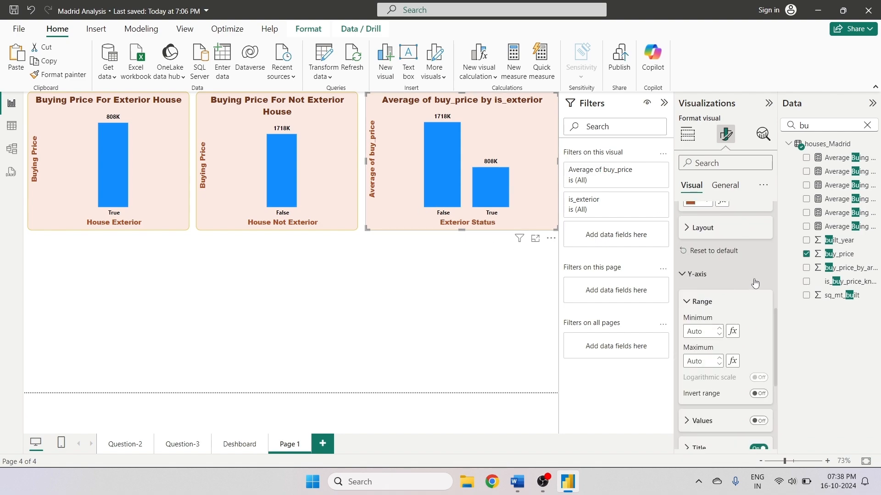
{"action": "scroll", "coordinate": [753, 321], "scroll_direction": "down", "scroll_amount": 1}
{"action": "left_click", "coordinate": [699, 387]}
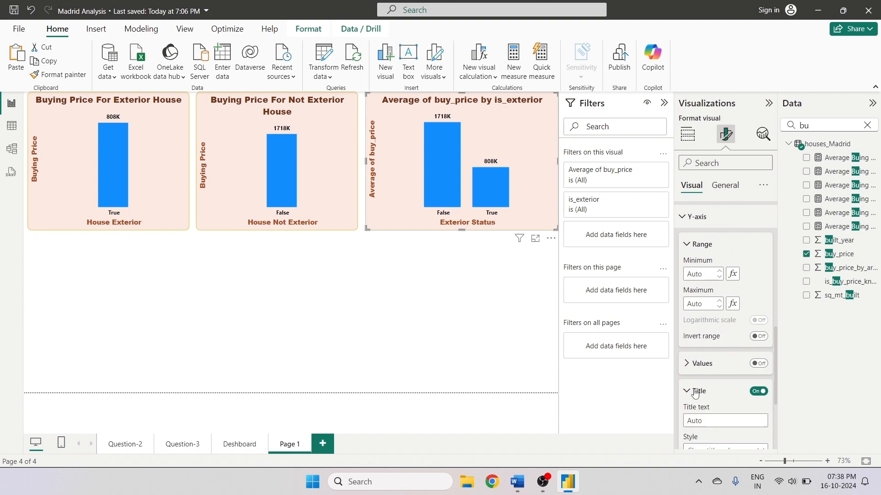
{"action": "scroll", "coordinate": [706, 349], "scroll_direction": "down", "scroll_amount": 3}
{"action": "left_click", "coordinate": [714, 248]}
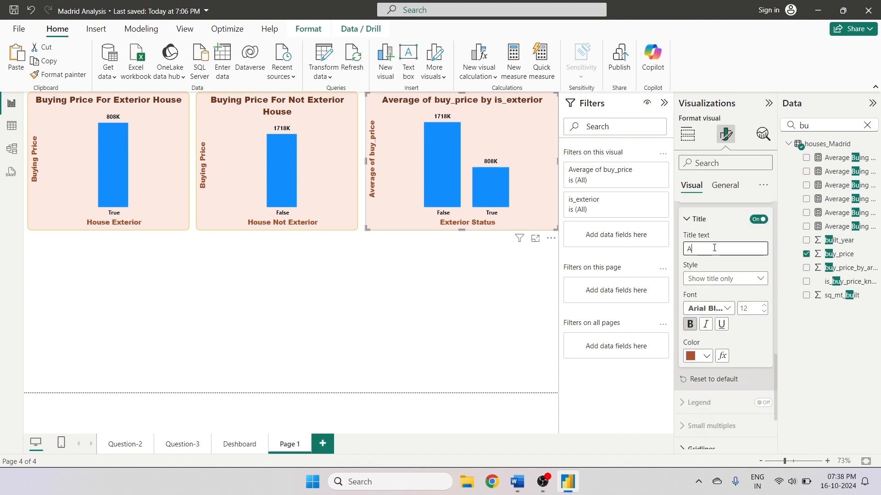
{"action": "type", "text": "Average S"}
{"action": "type", "text": "uying Proiov"}
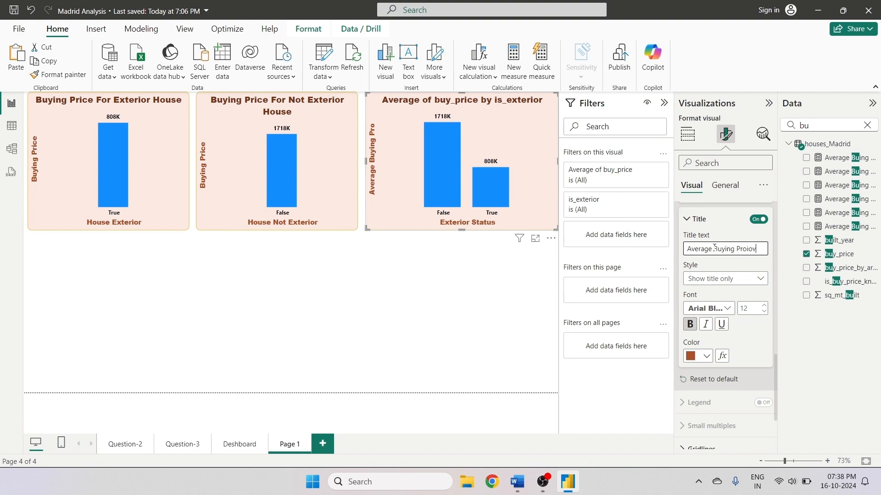
{"action": "type", "text": "i"}
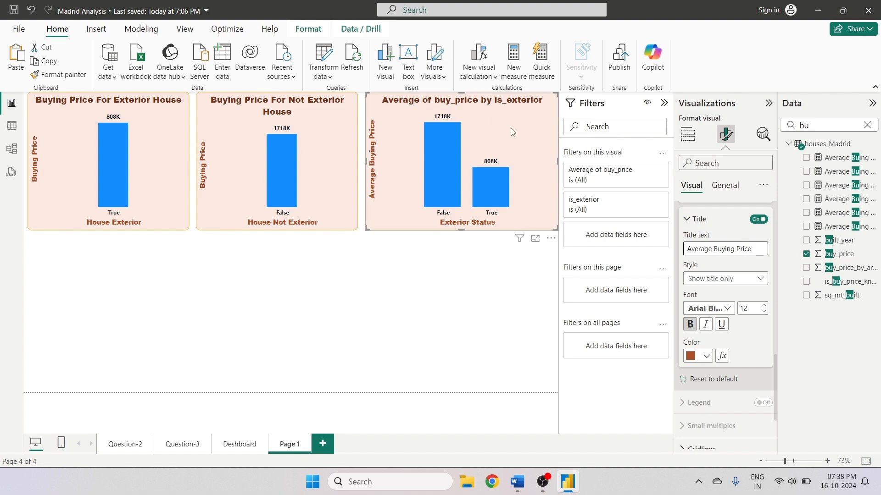
- Replace the new chart's title with Buying Price Based On House Exterior Status
{"action": "left_click", "coordinate": [725, 191]}
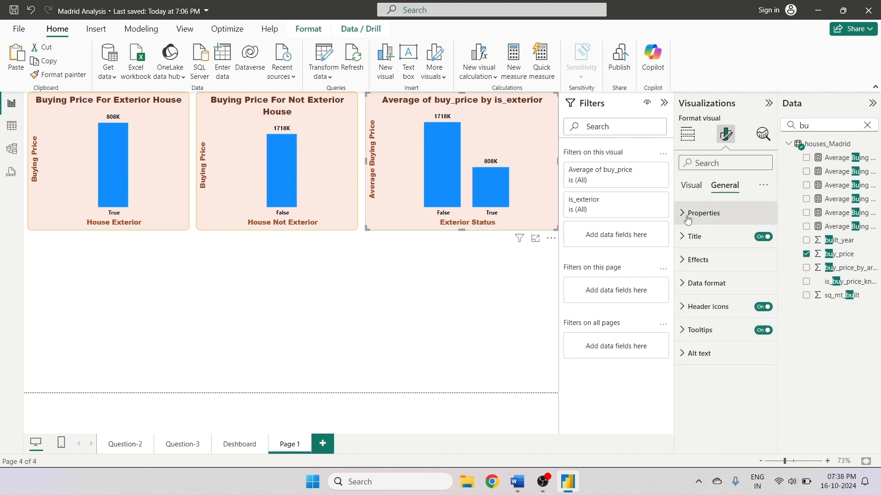
{"action": "left_click", "coordinate": [685, 217]}
{"action": "left_click", "coordinate": [686, 217]}
{"action": "left_click", "coordinate": [694, 236]}
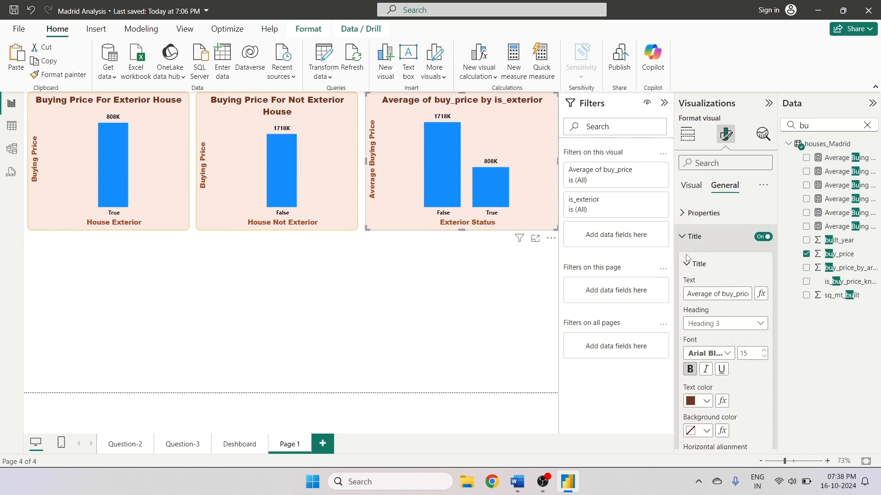
{"action": "left_click_drag", "start_coordinate": [688, 296], "coordinate": [733, 297]}
{"action": "key", "text": "ctrl+a"}
{"action": "key", "text": "BackSpace"}
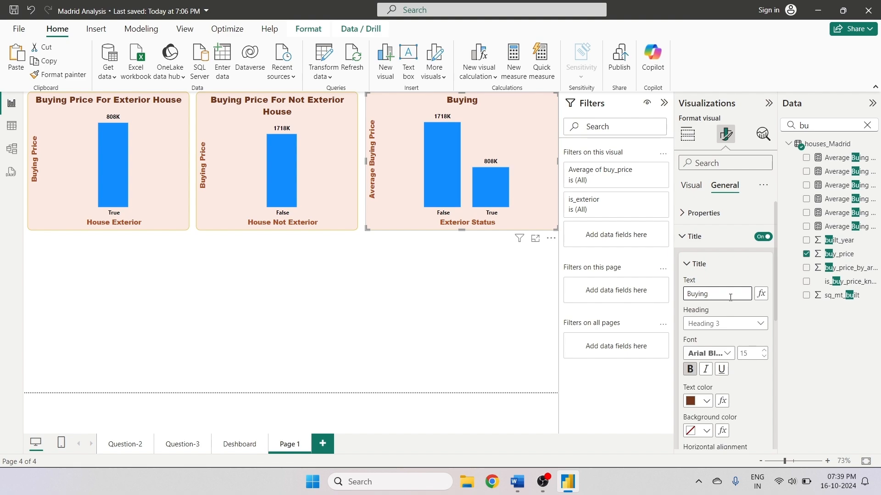
{"action": "type", "text": "Buying Price Based"}
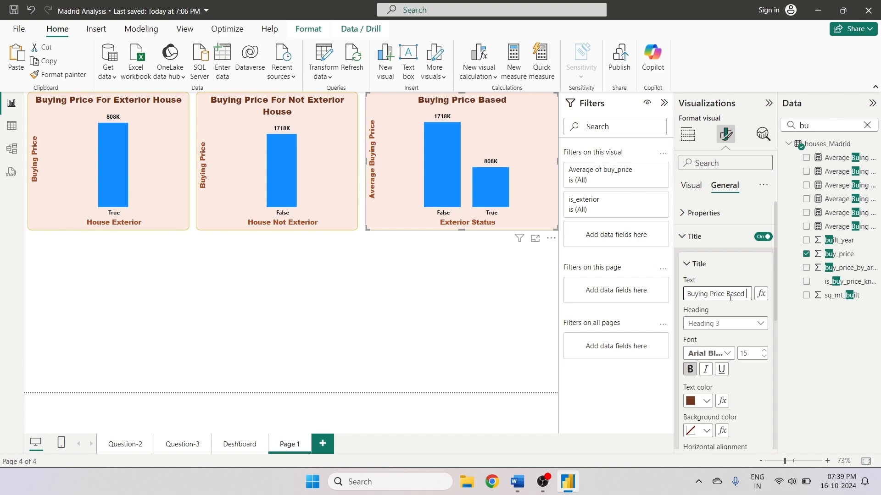
{"action": "type", "text": " On "}
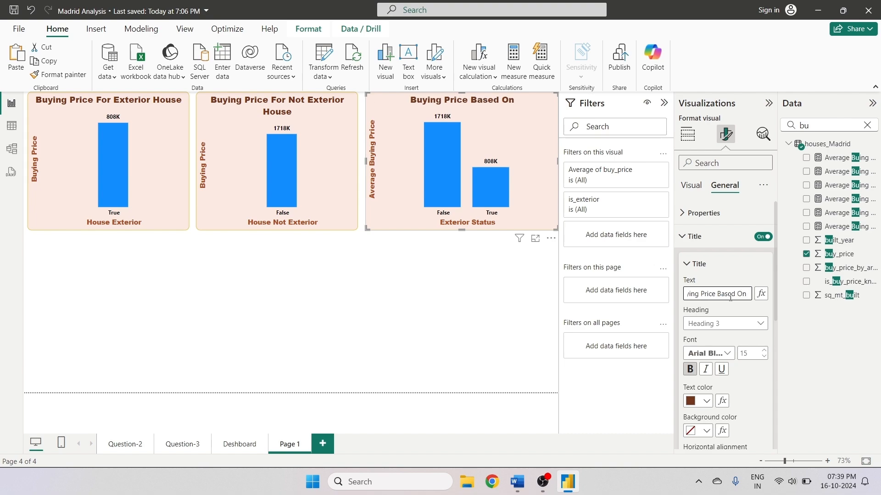
{"action": "type", "text": "Exterirc"}
{"action": "key", "text": "BackSpace"}
{"action": "key", "text": "BackSpace"}
{"action": "key", "text": "BackSpace"}
{"action": "key", "text": "BackSpace"}
{"action": "key", "text": "BackSpace"}
{"action": "key", "text": "BackSpace"}
{"action": "key", "text": "BackSpace"}
{"action": "key", "text": "BackSpace"}
{"action": "type", "text": "House Ex"}
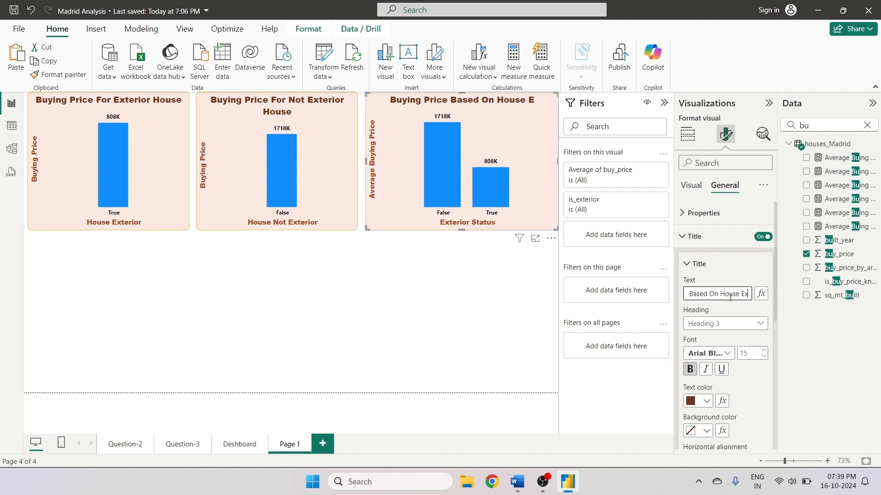
{"action": "type", "text": "terior"}
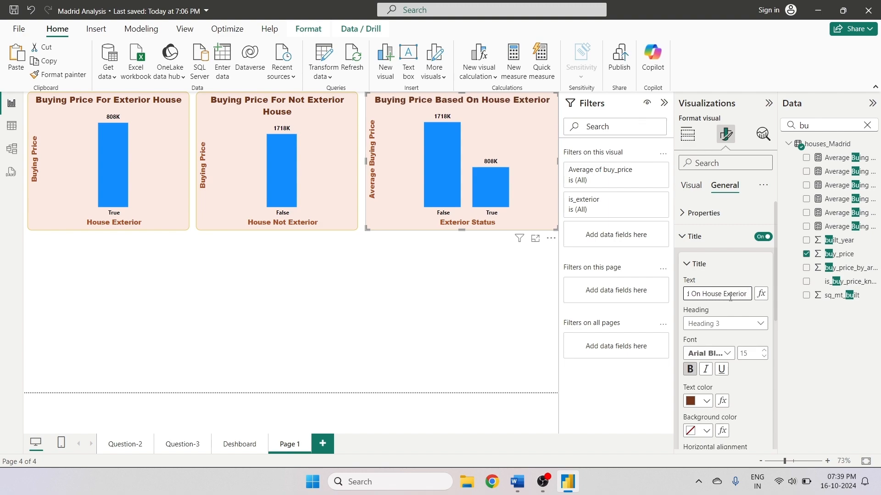
{"action": "type", "text": " Staus"}
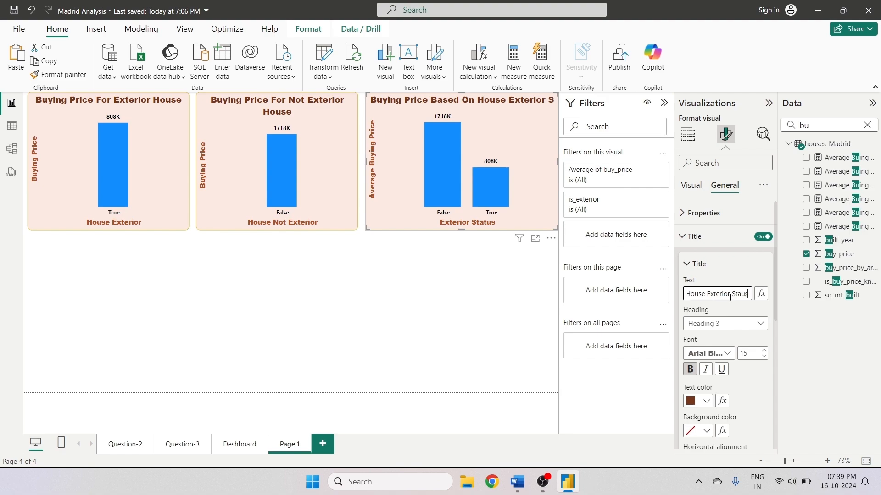
{"action": "key", "text": "BackSpace"}
{"action": "key", "text": "BackSpace"}
{"action": "type", "text": "tus"}
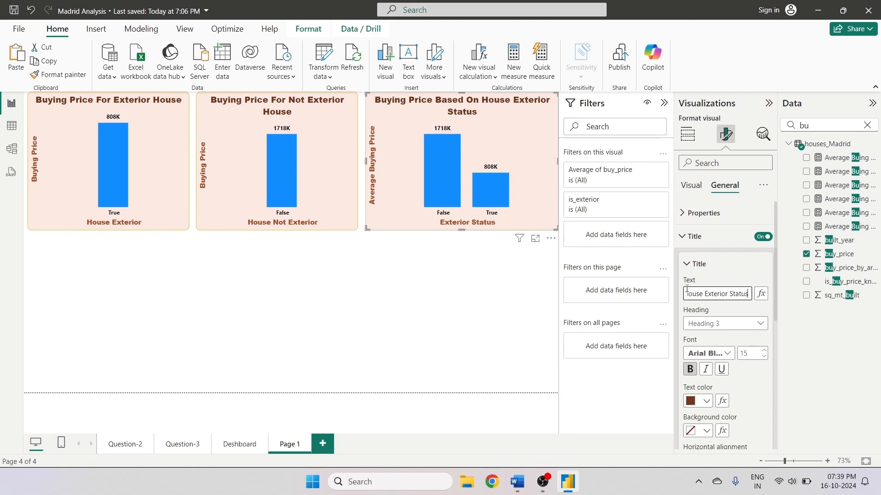
- Switch to Word to review the project questions, then return to the report
{"action": "left_click", "coordinate": [460, 360]}
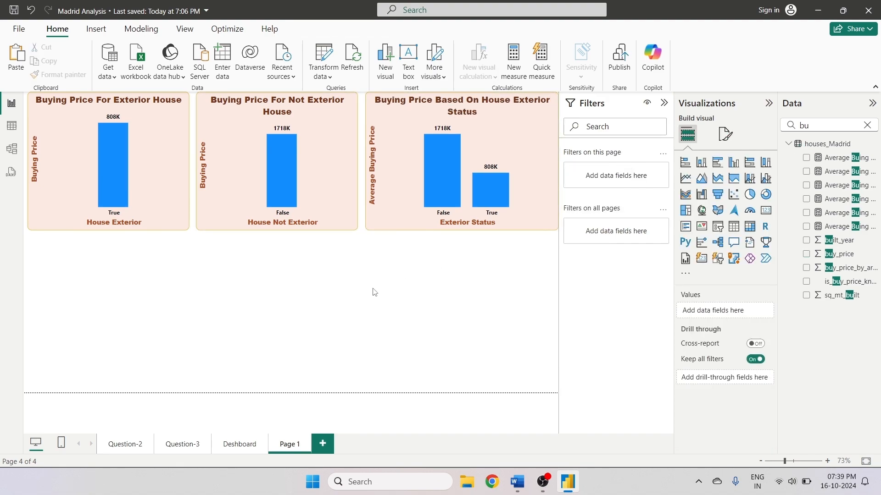
{"action": "left_click", "coordinate": [517, 482]}
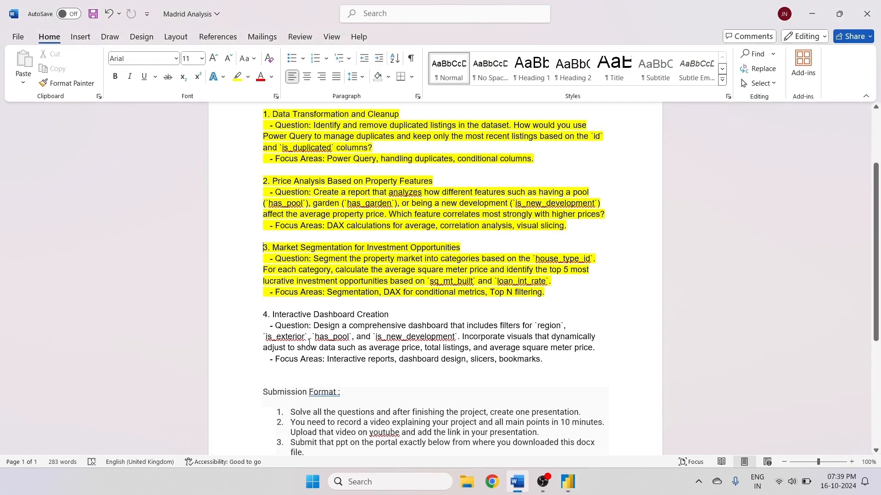
{"action": "left_click", "coordinate": [568, 481]}
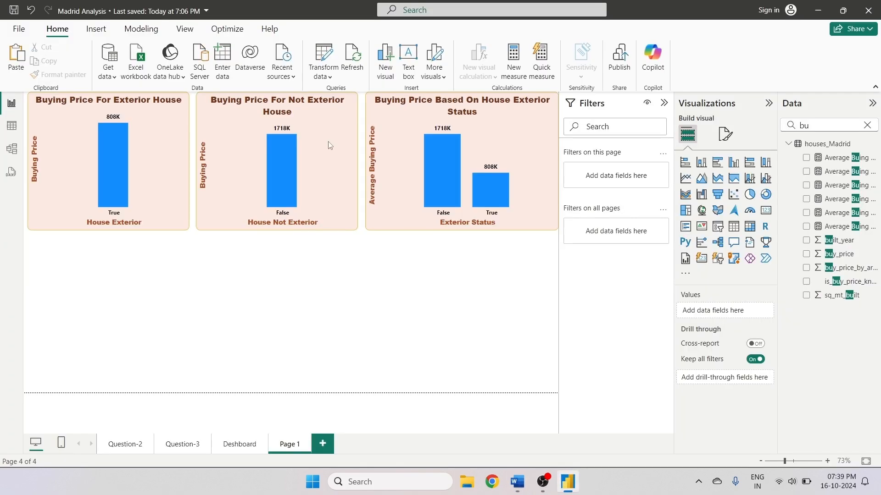
- Duplicate the exterior house chart and place the copy below it
{"action": "left_click", "coordinate": [133, 151]}
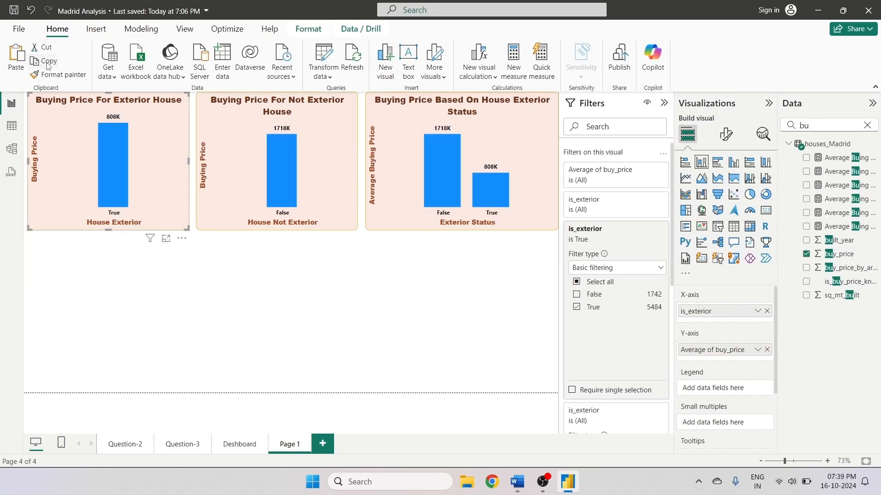
{"action": "left_click_drag", "start_coordinate": [121, 133], "coordinate": [122, 277]}
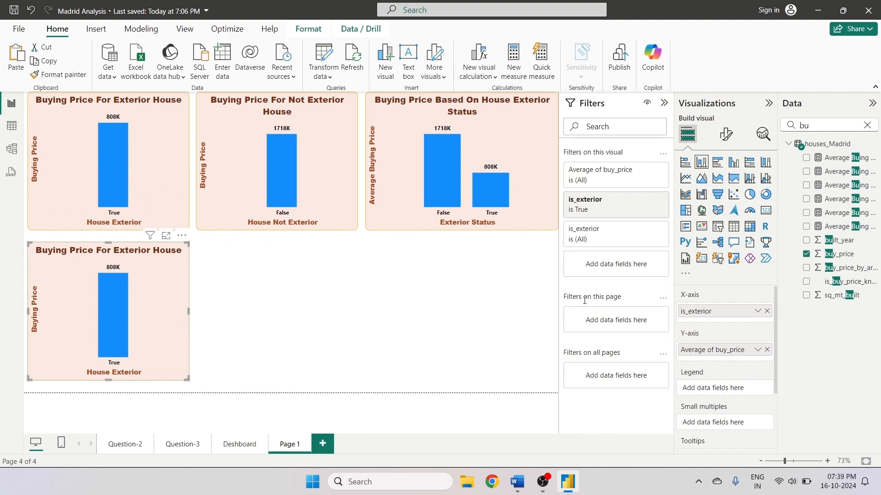
- Replace the copy's X-axis field is_exterior with is_new_development
{"action": "left_click", "coordinate": [767, 311]}
{"action": "double_click", "coordinate": [803, 125]}
{"action": "type", "text": "ner"}
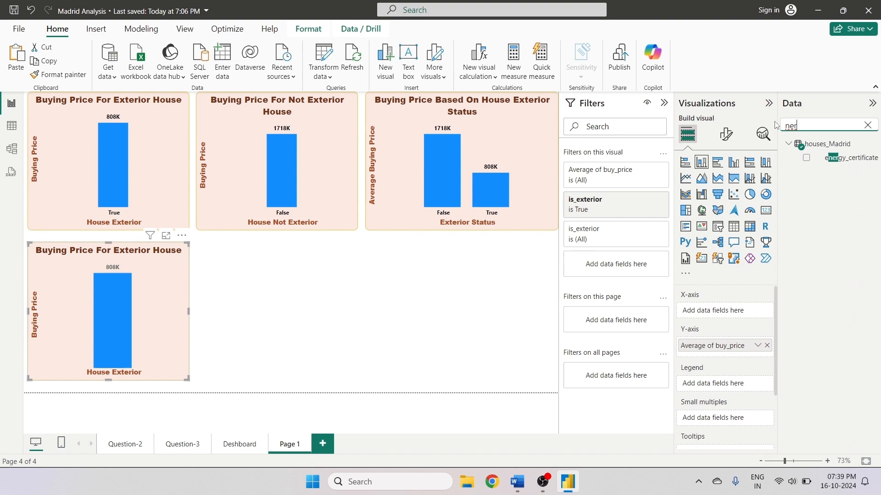
{"action": "key", "text": "BackSpace"}
{"action": "type", "text": "w"}
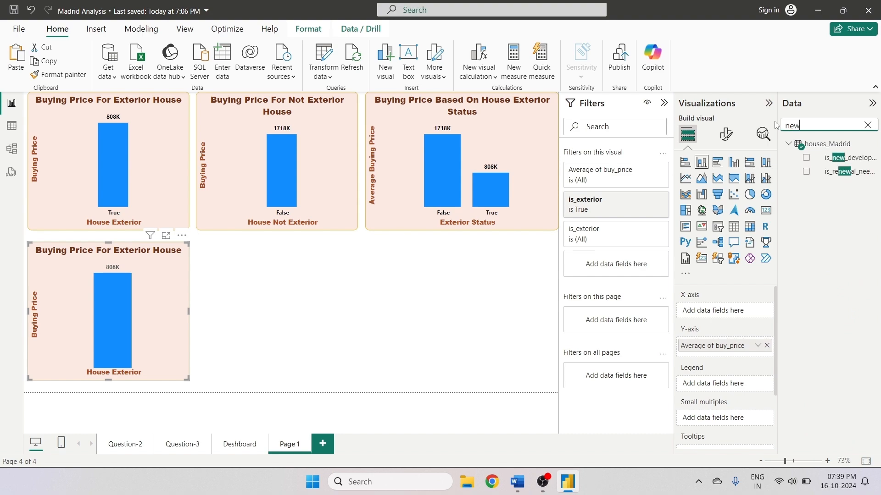
{"action": "left_click", "coordinate": [806, 160]}
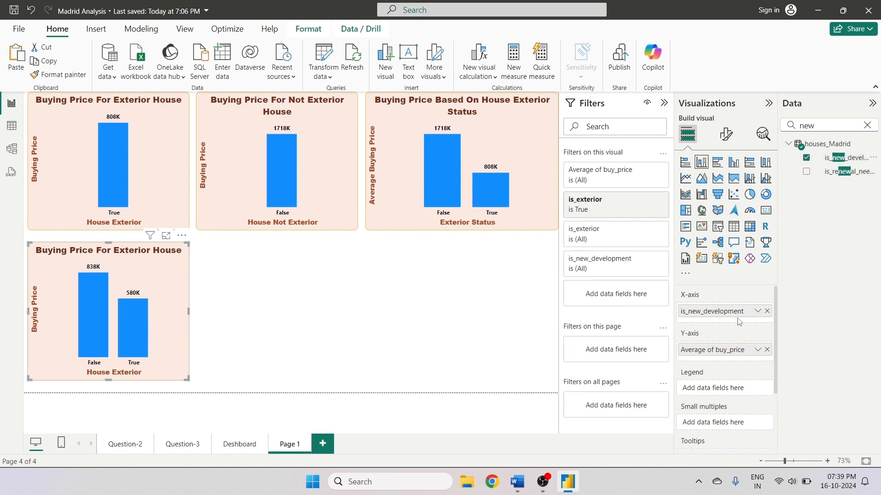
- Remove both is_exterior filters from the copied chart
{"action": "left_click", "coordinate": [633, 232]}
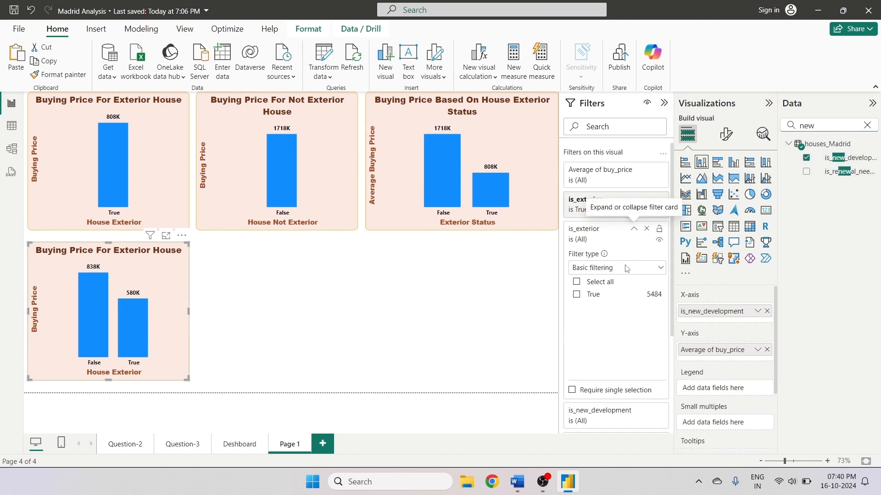
{"action": "left_click", "coordinate": [629, 232]}
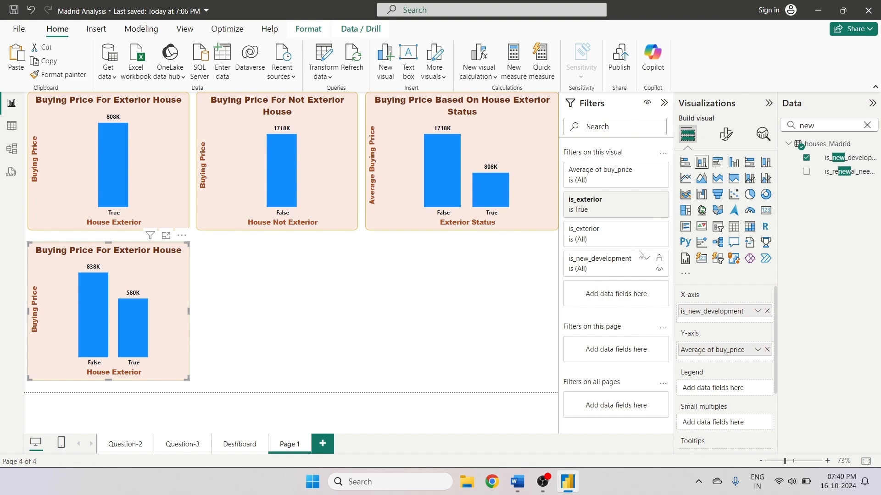
{"action": "left_click", "coordinate": [647, 229]}
{"action": "left_click", "coordinate": [648, 201]}
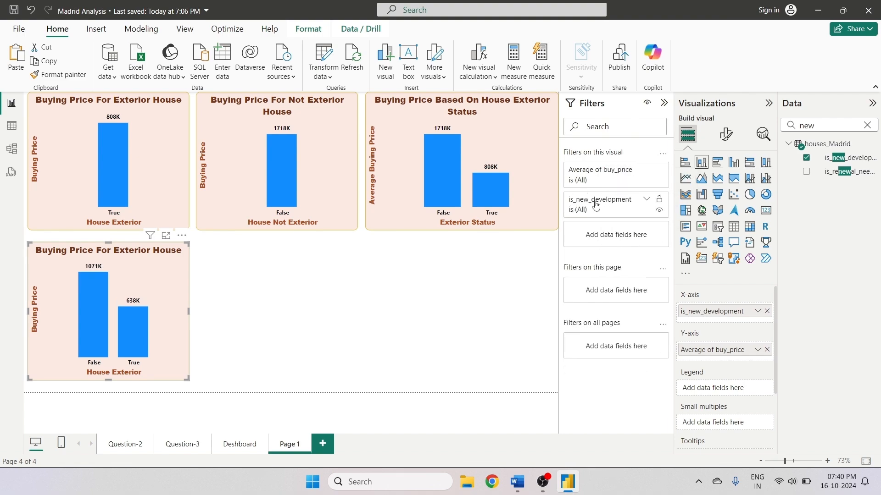
- Filter the copied chart to show only is_new_development True
{"action": "left_click", "coordinate": [646, 203]}
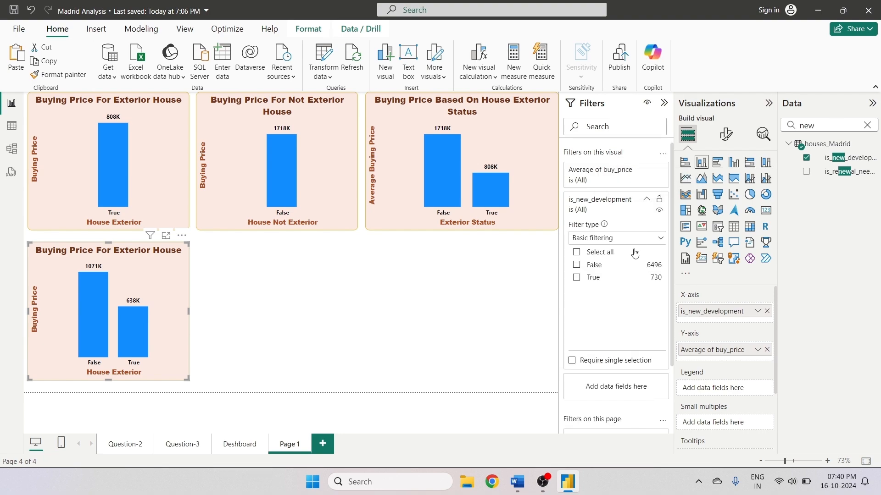
{"action": "left_click", "coordinate": [579, 279]}
{"action": "left_click", "coordinate": [485, 281]}
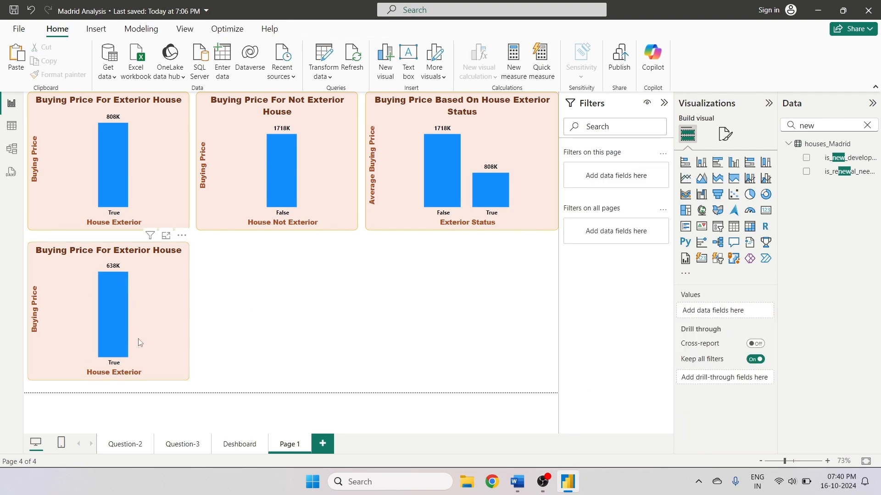
- Rename the copied chart's X-axis title to New Devlopment
{"action": "left_click", "coordinate": [164, 318]}
{"action": "left_click", "coordinate": [725, 135]}
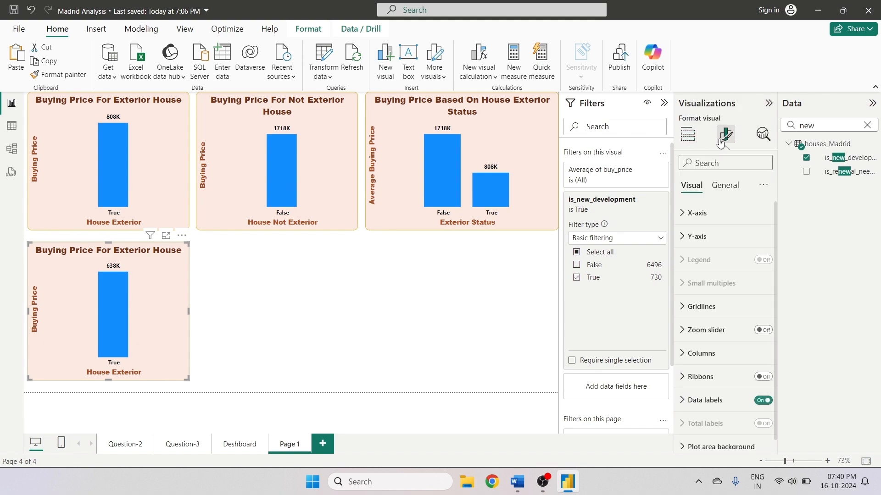
{"action": "left_click", "coordinate": [697, 215]}
{"action": "scroll", "coordinate": [697, 295], "scroll_direction": "down", "scroll_amount": 5}
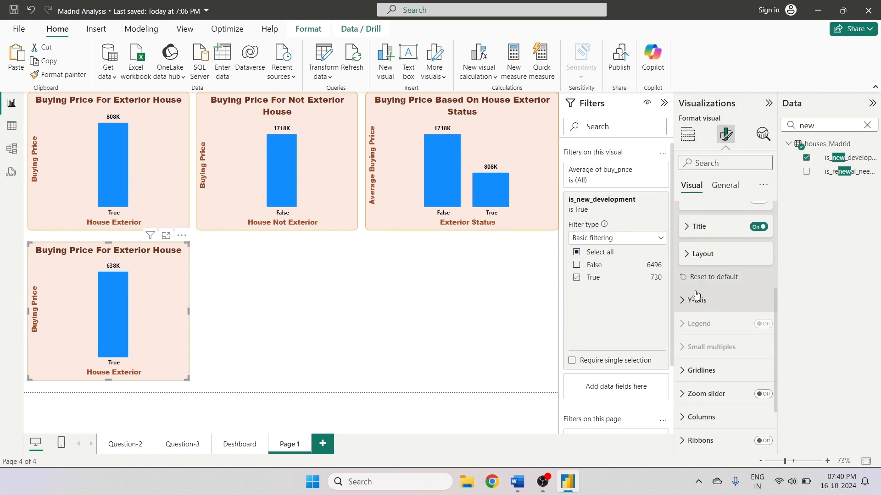
{"action": "scroll", "coordinate": [697, 295], "scroll_direction": "down", "scroll_amount": 1}
{"action": "scroll", "coordinate": [697, 295], "scroll_direction": "up", "scroll_amount": 5}
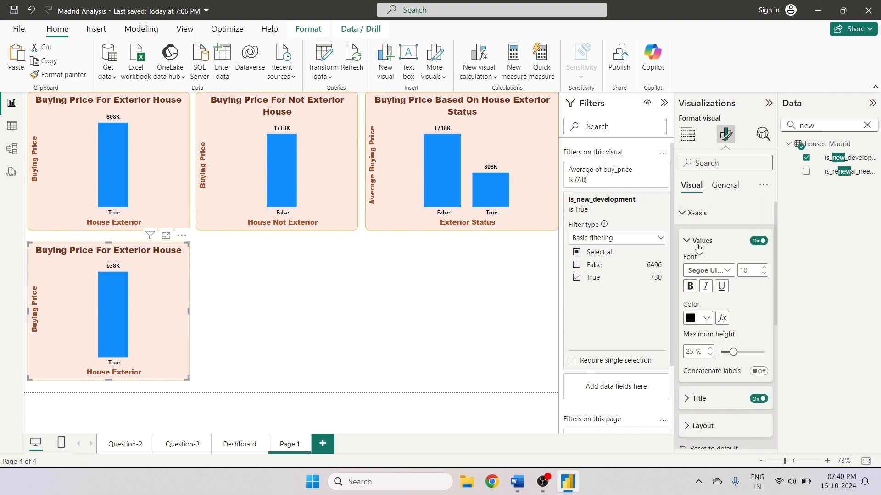
{"action": "scroll", "coordinate": [690, 349], "scroll_direction": "down", "scroll_amount": 1}
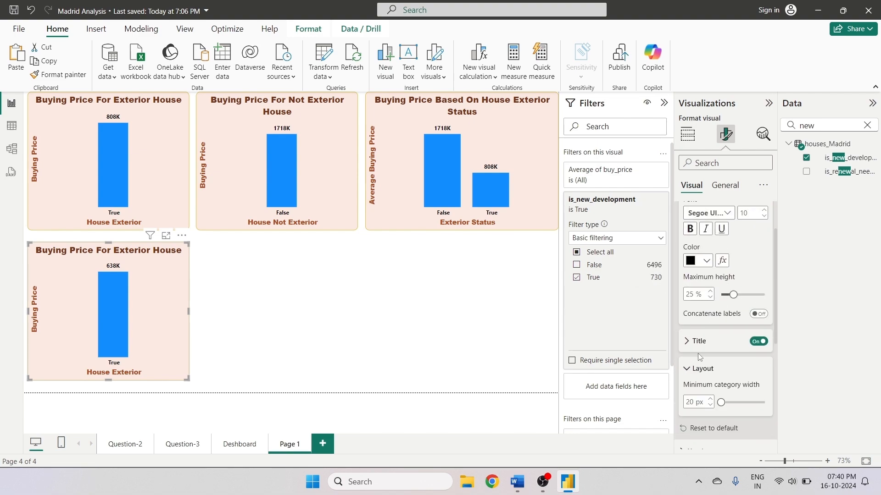
{"action": "left_click", "coordinate": [696, 341]}
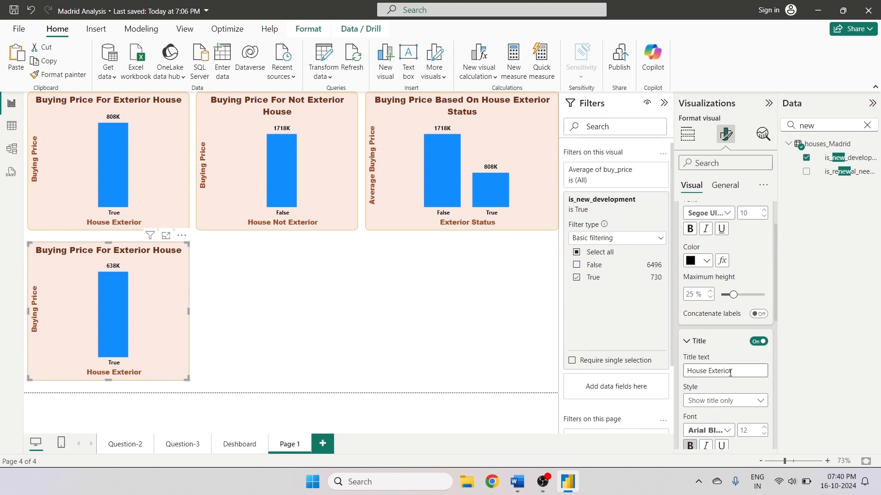
{"action": "left_click_drag", "start_coordinate": [733, 370], "coordinate": [680, 375]}
{"action": "type", "text": "Nwe"}
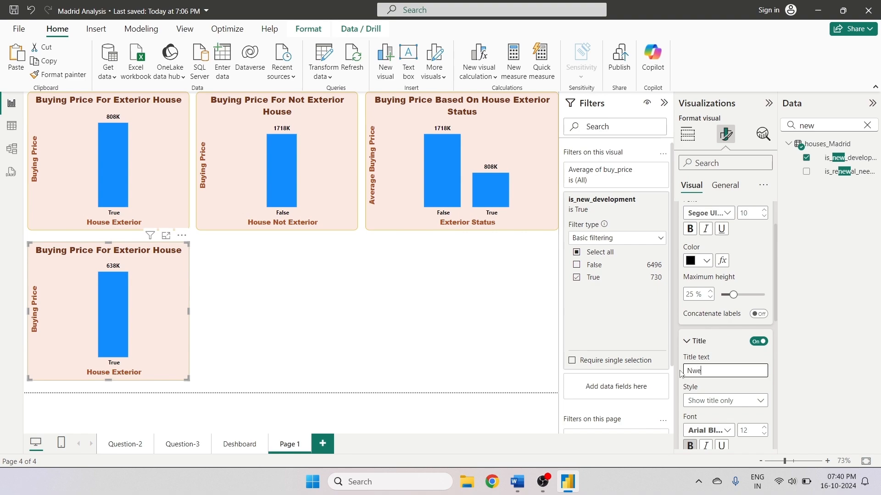
{"action": "key", "text": "BackSpace"}
{"action": "key", "text": "BackSpace"}
{"action": "type", "text": "ew Devlopment"}
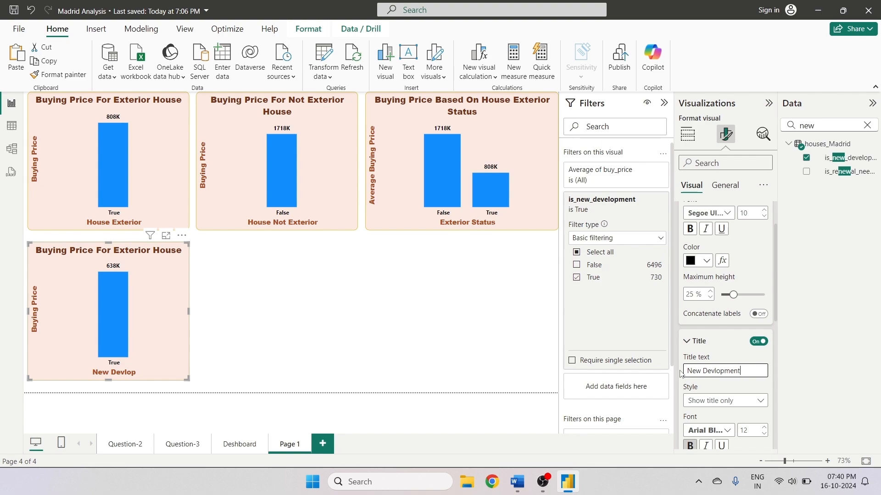
{"action": "left_click", "coordinate": [433, 277]}
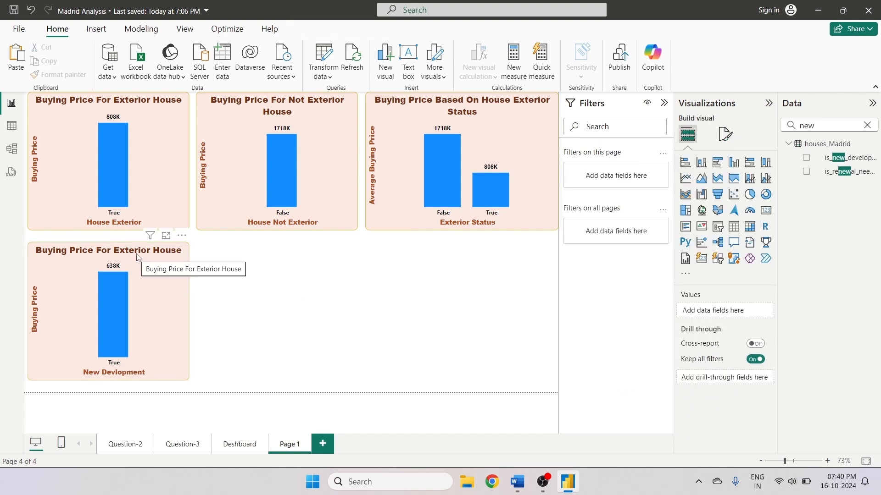
- Change the copied chart's title to Buying Price For New House Devlopment
{"action": "left_click", "coordinate": [143, 292]}
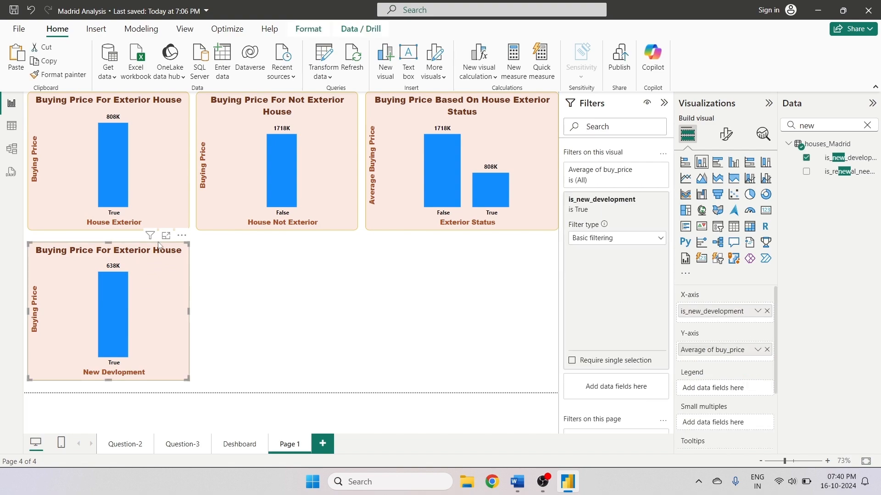
{"action": "left_click", "coordinate": [726, 134]}
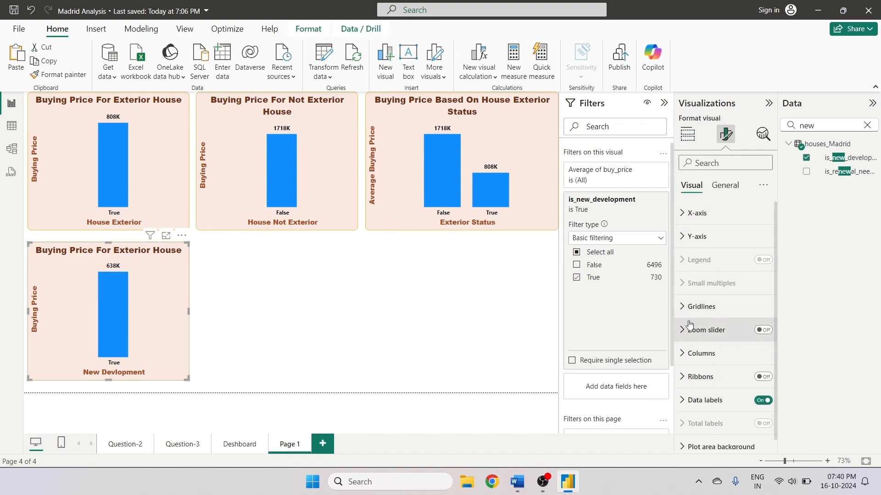
{"action": "left_click", "coordinate": [719, 189]}
{"action": "left_click", "coordinate": [695, 237]}
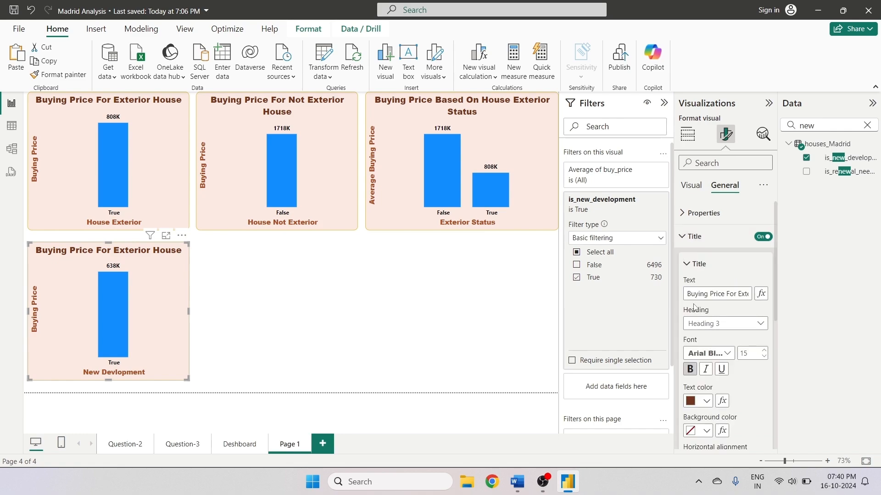
{"action": "double_click", "coordinate": [738, 295]}
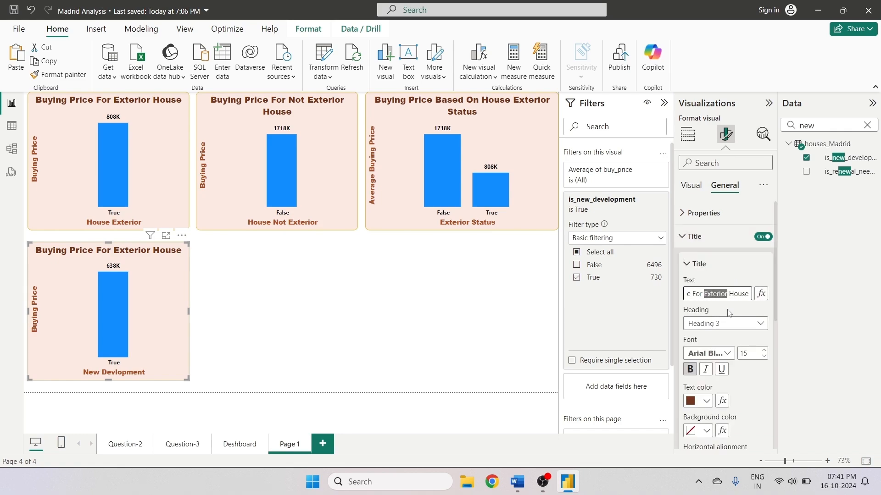
{"action": "type", "text": "New"}
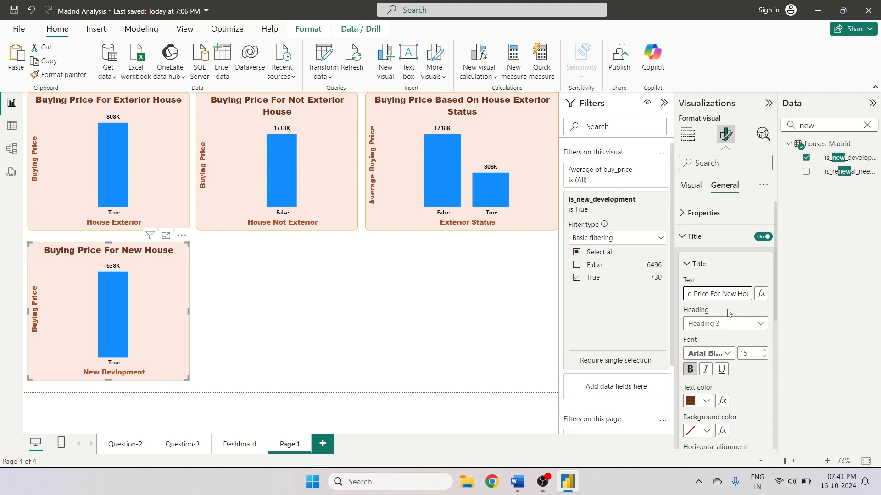
{"action": "key", "text": "Right"}
{"action": "key", "text": "Right"}
{"action": "key", "text": "Right"}
{"action": "key", "text": "Right"}
{"action": "key", "text": "Right"}
{"action": "key", "text": "Right"}
{"action": "type", "text": "Devlo"}
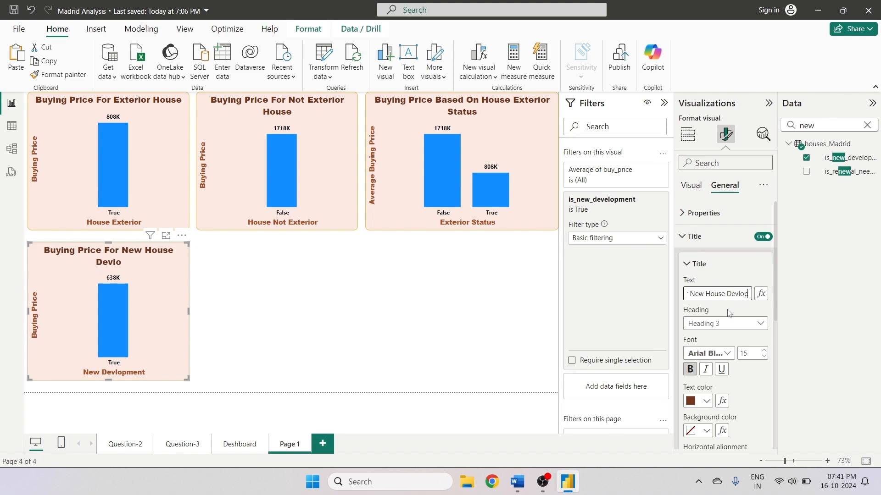
{"action": "type", "text": "pment"}
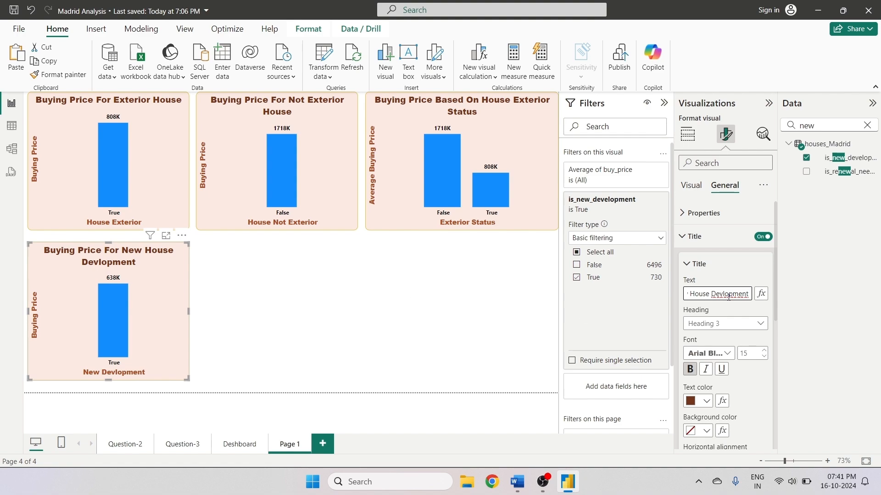
{"action": "left_click", "coordinate": [508, 325]}
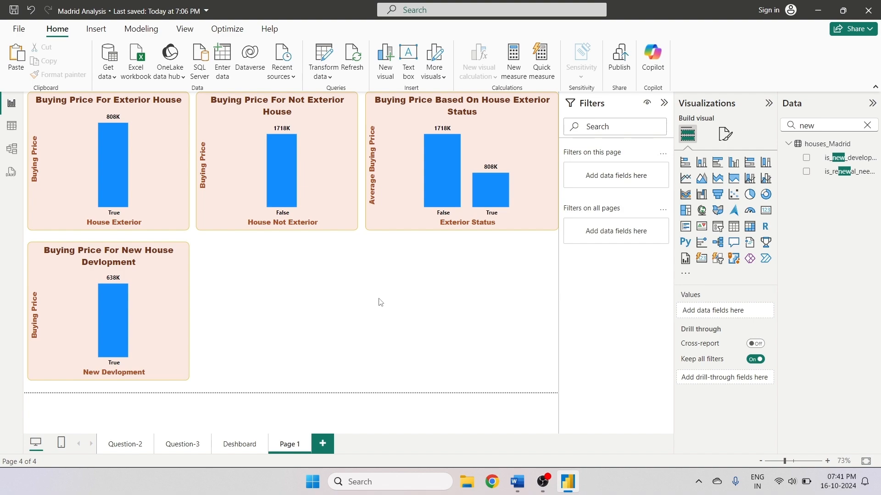
- Correct the chart title's last word so it reads Buying Price For New House Devlepment
{"action": "left_click", "coordinate": [158, 296]}
{"action": "left_click", "coordinate": [726, 134]}
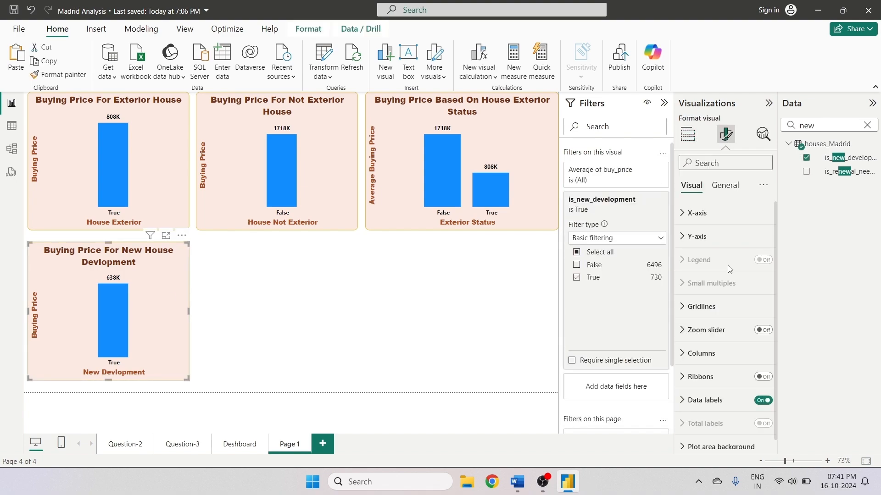
{"action": "left_click", "coordinate": [723, 188]}
{"action": "left_click", "coordinate": [694, 236]}
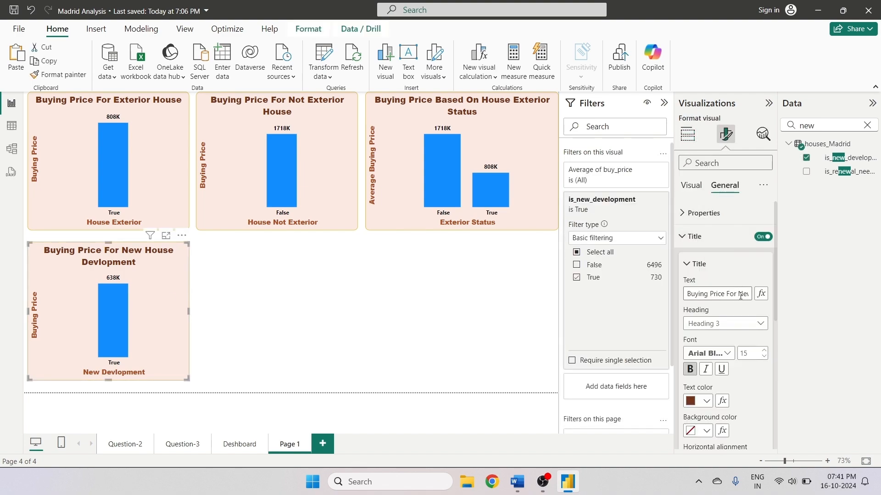
{"action": "key", "text": "Right"}
{"action": "key", "text": "Right"}
{"action": "key", "text": "Right"}
{"action": "key", "text": "Right"}
{"action": "key", "text": "Right"}
{"action": "key", "text": "Right"}
{"action": "key", "text": "Right"}
{"action": "key", "text": "Right"}
{"action": "key", "text": "Right"}
{"action": "key", "text": "Right"}
{"action": "key", "text": "Right"}
{"action": "key", "text": "Right"}
{"action": "key", "text": "Right"}
{"action": "key", "text": "Right"}
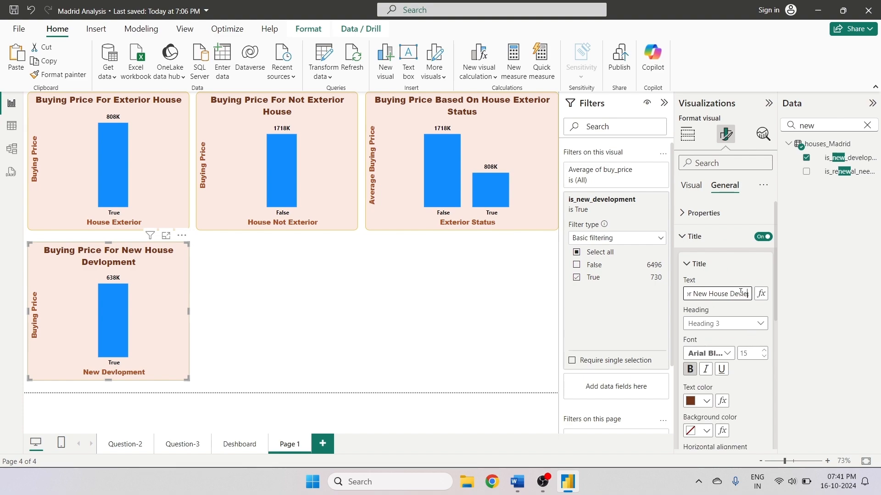
{"action": "left_click", "coordinate": [323, 395]}
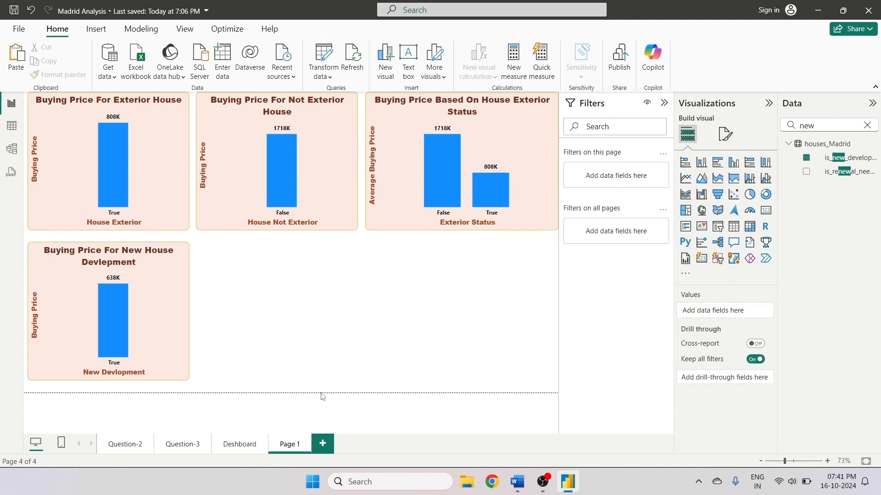
- Paste a duplicate of the new-house chart and place it to the right of the original
{"action": "left_click", "coordinate": [184, 335]}
{"action": "left_click", "coordinate": [16, 60]}
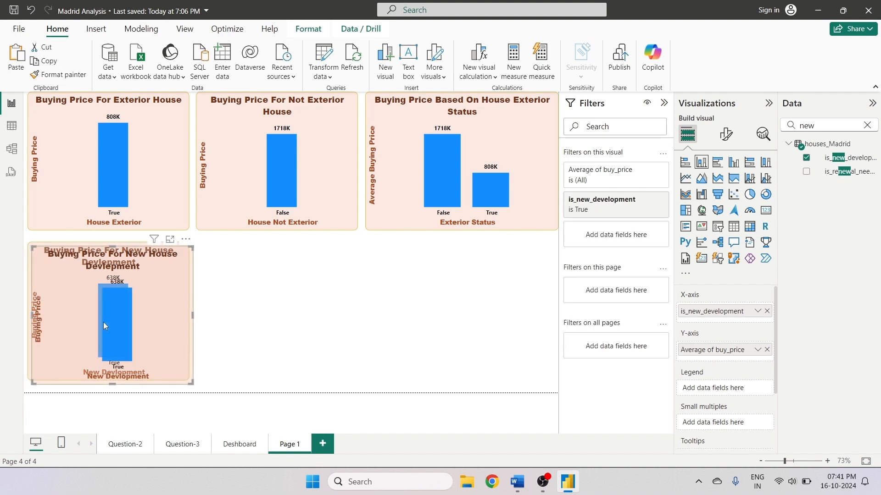
{"action": "left_click_drag", "start_coordinate": [103, 322], "coordinate": [273, 323]}
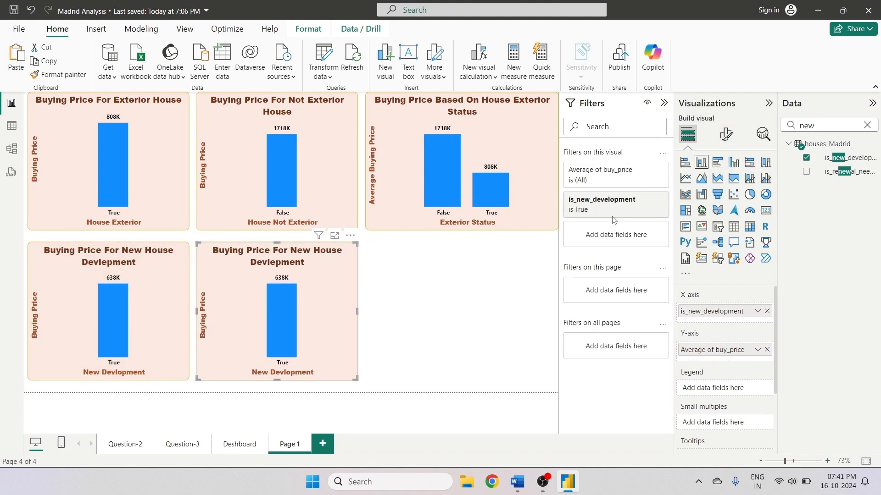
- Filter the duplicate chart to show only is_new_development False
{"action": "left_click", "coordinate": [647, 199]}
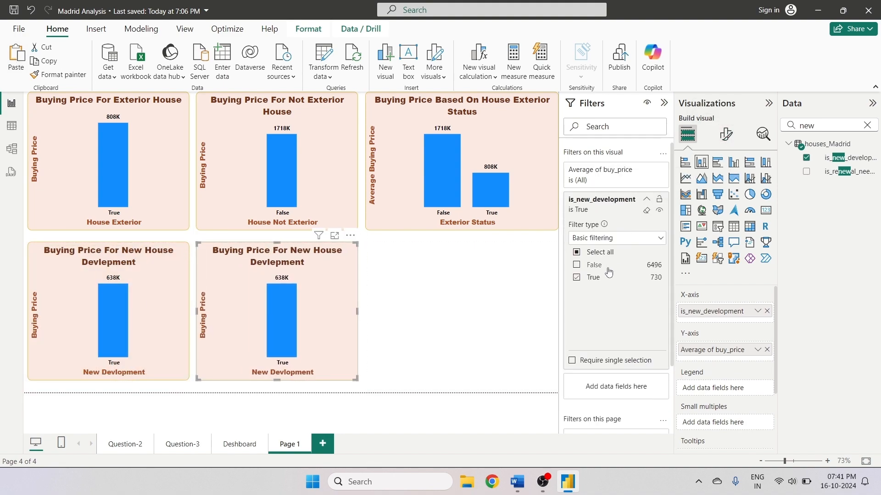
{"action": "left_click", "coordinate": [576, 265]}
{"action": "left_click", "coordinate": [577, 278]}
{"action": "left_click", "coordinate": [520, 295]}
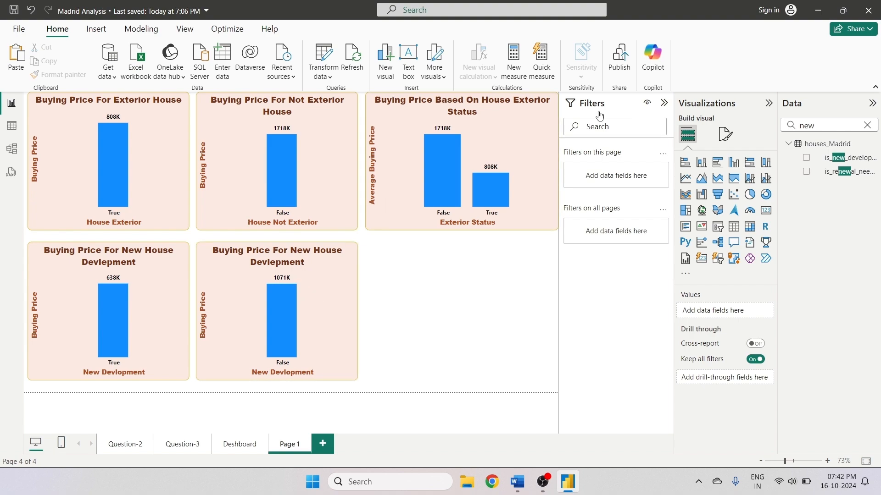
- Change the duplicate's title to Buying Price For Not New House Devlepment
{"action": "left_click", "coordinate": [725, 134]}
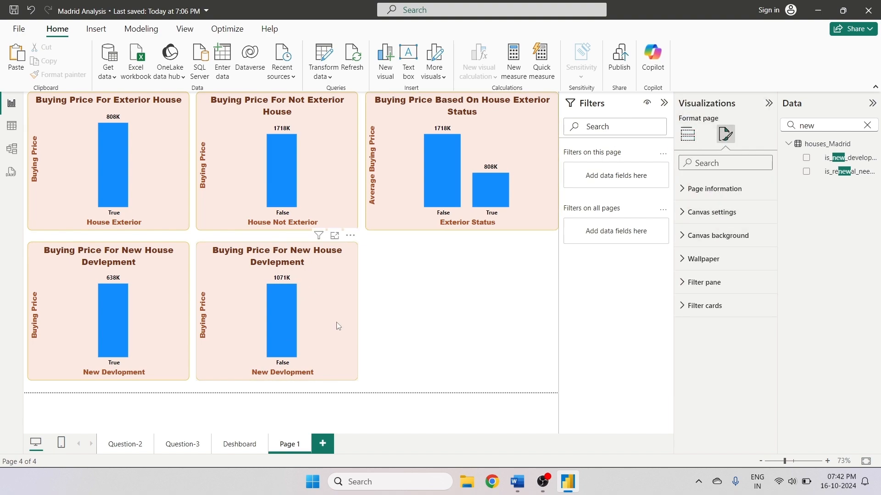
{"action": "left_click", "coordinate": [339, 325]}
{"action": "left_click", "coordinate": [724, 186]}
{"action": "left_click", "coordinate": [695, 236]}
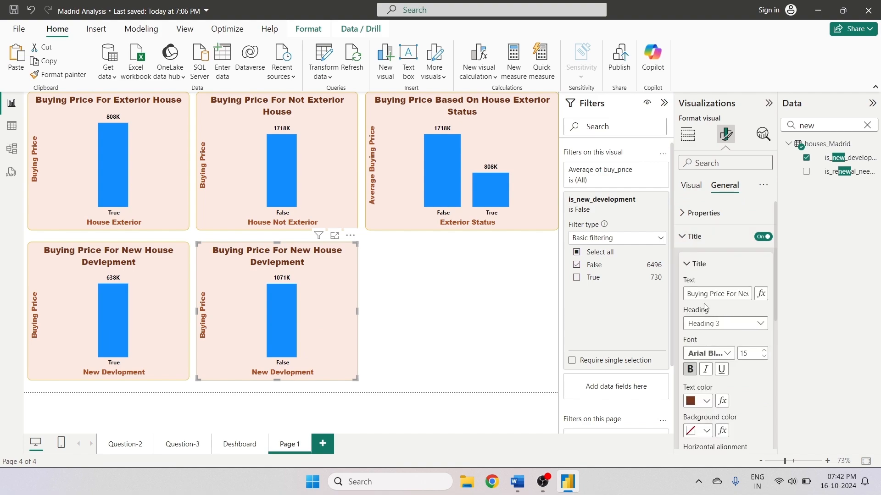
{"action": "left_click", "coordinate": [738, 296]}
{"action": "type", "text": "Not"}
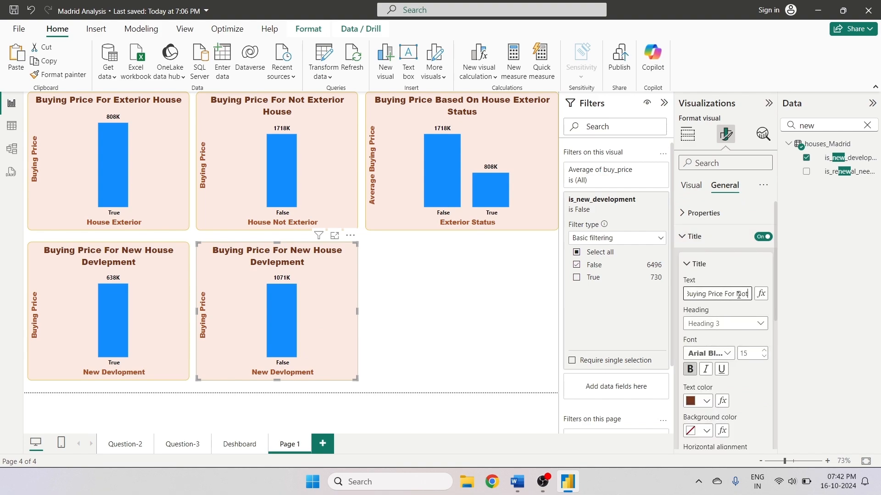
{"action": "left_click", "coordinate": [461, 307]}
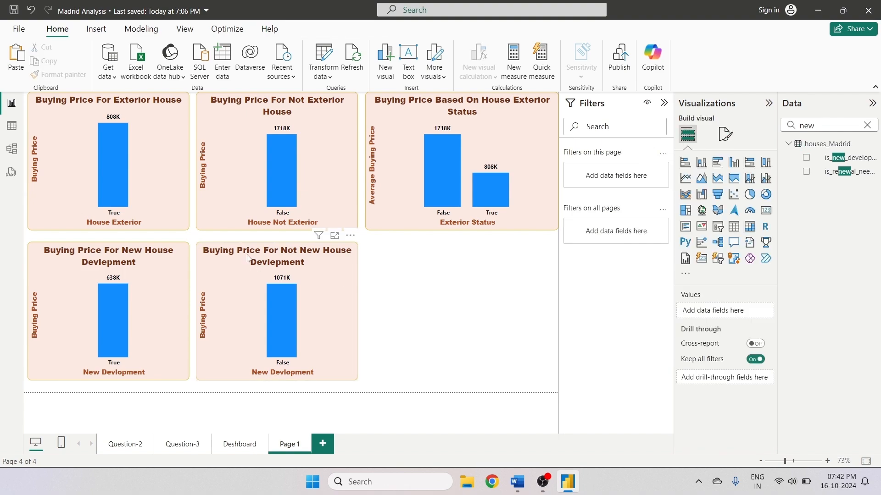
- Copy and paste the not-new-house chart, placing the copy to its right and widening it to the page edge
{"action": "left_click", "coordinate": [341, 307]}
{"action": "key", "text": "ctrl+c"}
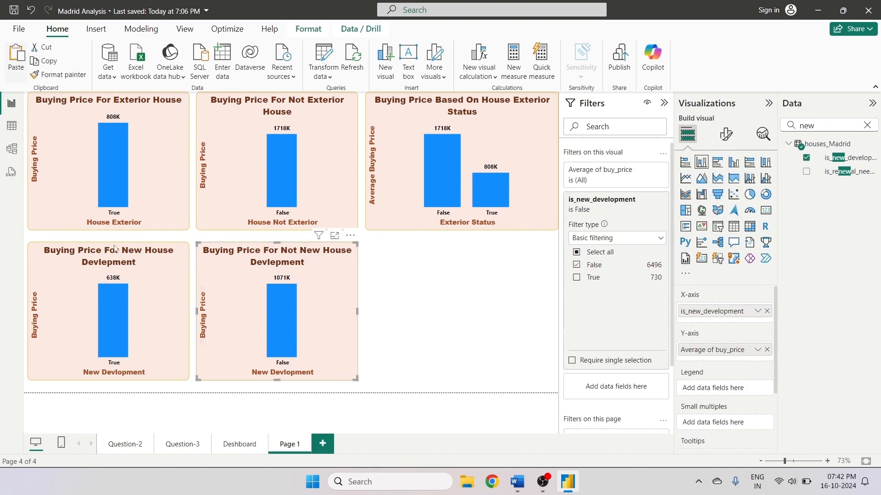
{"action": "key", "text": "ctrl+v"}
{"action": "left_click_drag", "start_coordinate": [466, 308], "coordinate": [435, 304]}
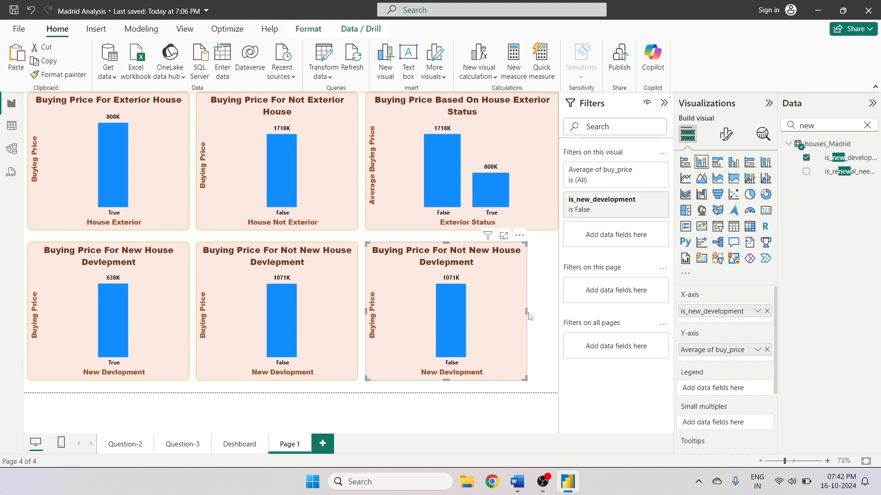
{"action": "left_click_drag", "start_coordinate": [527, 312], "coordinate": [558, 312]}
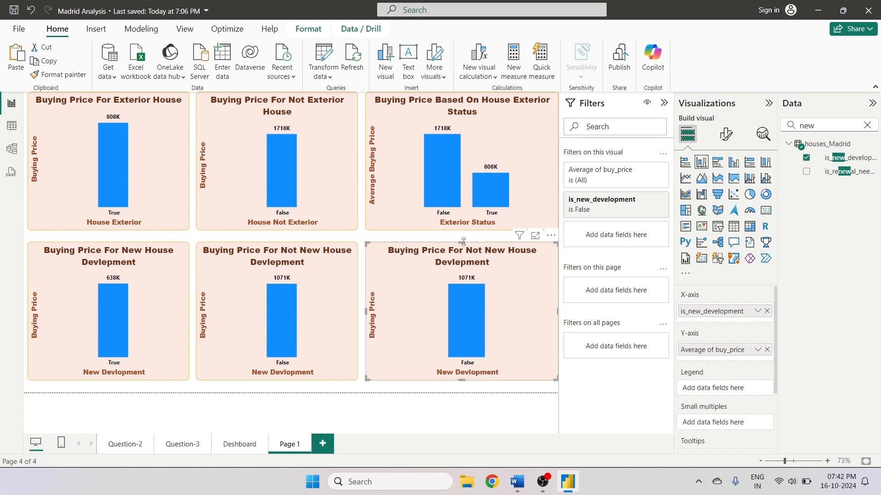
{"action": "left_click_drag", "start_coordinate": [463, 242], "coordinate": [463, 248]}
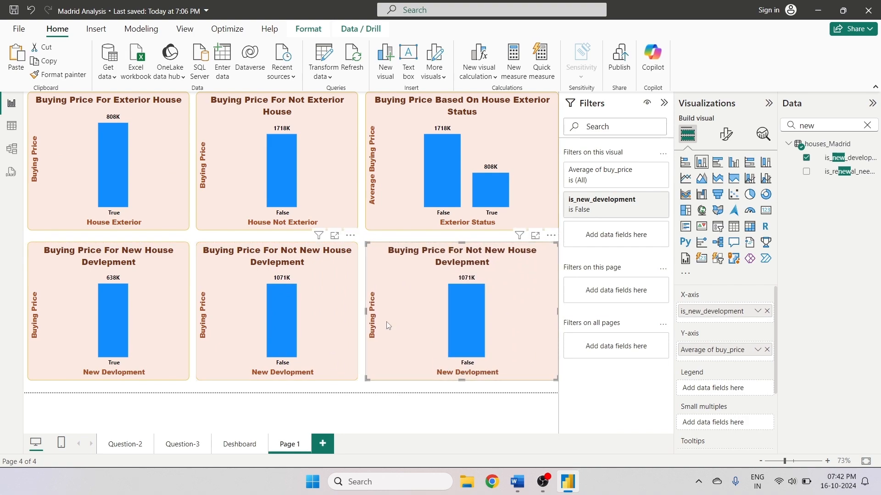
- Filter the newest chart to include both False and True is_new_development values
{"action": "left_click", "coordinate": [646, 200]}
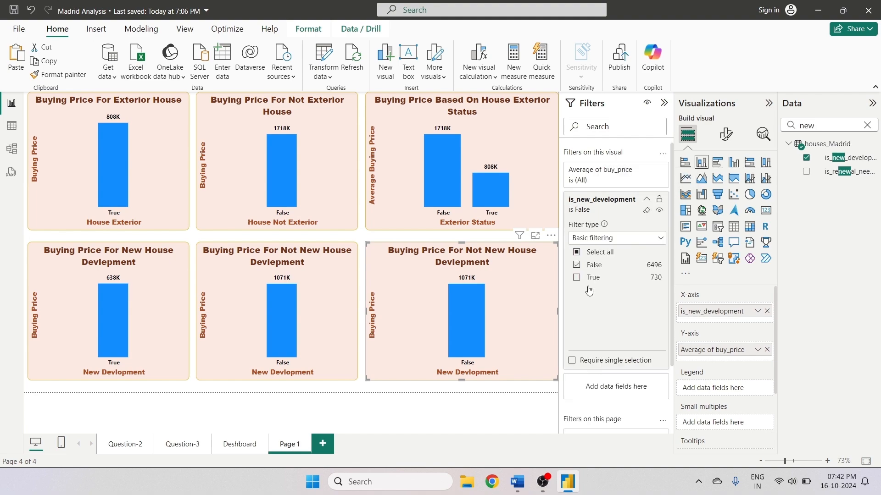
{"action": "left_click", "coordinate": [576, 277]}
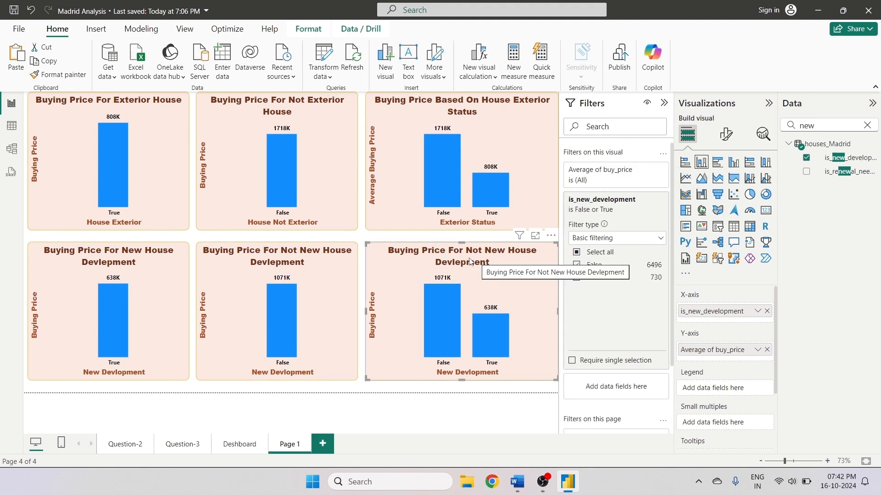
{"action": "left_click", "coordinate": [726, 136]}
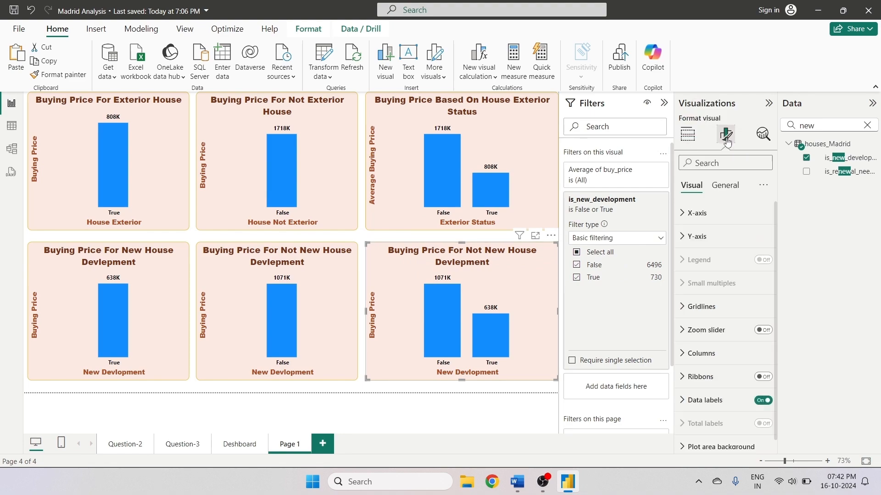
- Retitle the combined new-development chart as Buying Price For New Devlopement
{"action": "left_click", "coordinate": [725, 185]}
{"action": "left_click", "coordinate": [708, 237]}
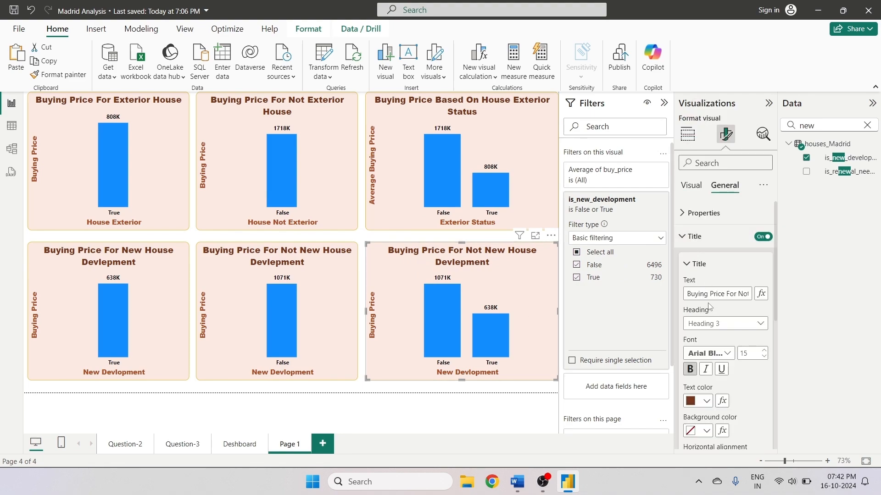
{"action": "mouse_move", "coordinate": [726, 294]}
{"action": "left_mouse_down"}
{"action": "mouse_move", "coordinate": [766, 295]}
{"action": "mouse_move", "coordinate": [688, 303]}
{"action": "mouse_move", "coordinate": [752, 300]}
{"action": "mouse_move", "coordinate": [697, 303]}
{"action": "mouse_move", "coordinate": [713, 297]}
{"action": "left_mouse_up"}
{"action": "key", "text": "BackSpace"}
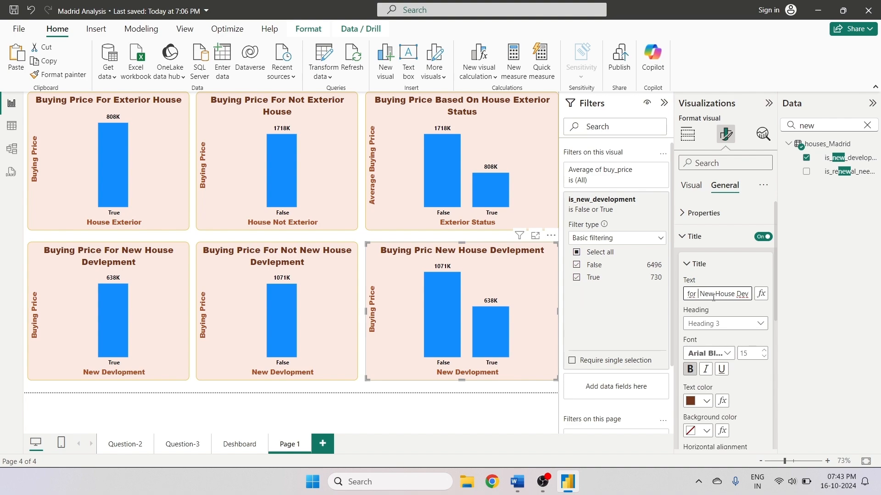
{"action": "type", "text": "f"}
{"action": "key", "text": "BackSpace"}
{"action": "key", "text": "BackSpace"}
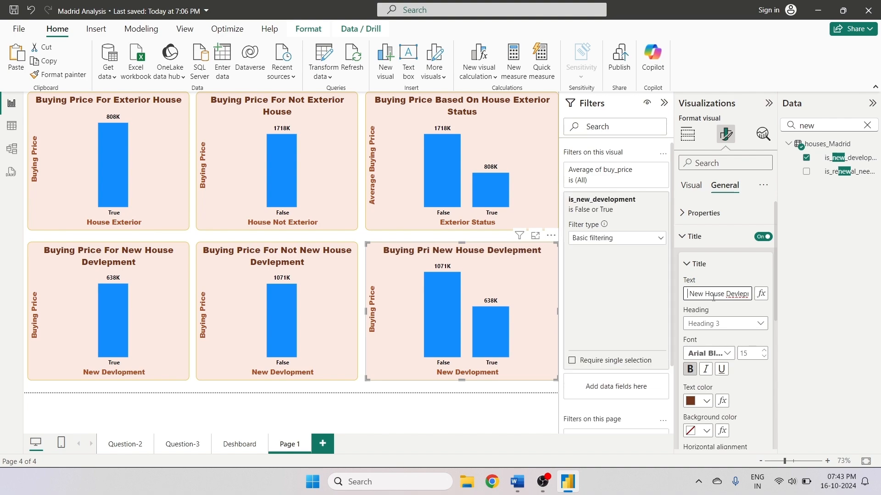
{"action": "key", "text": "ctrl+a"}
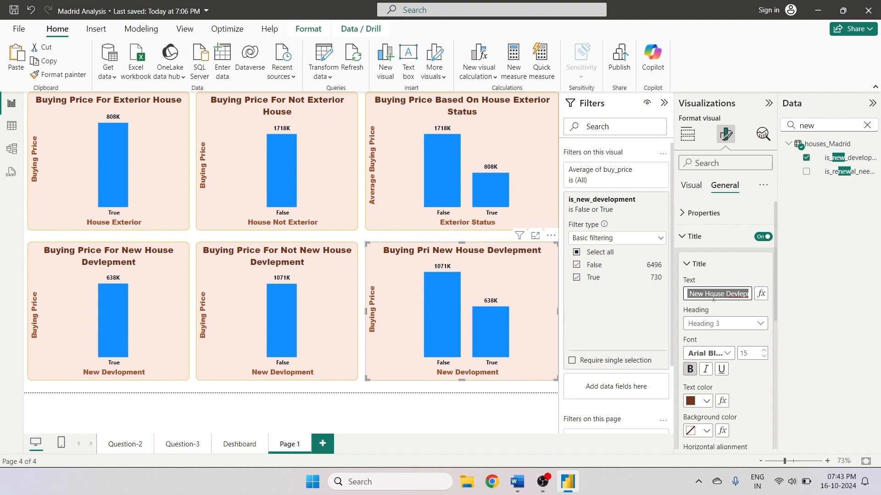
{"action": "key", "text": "BackSpace"}
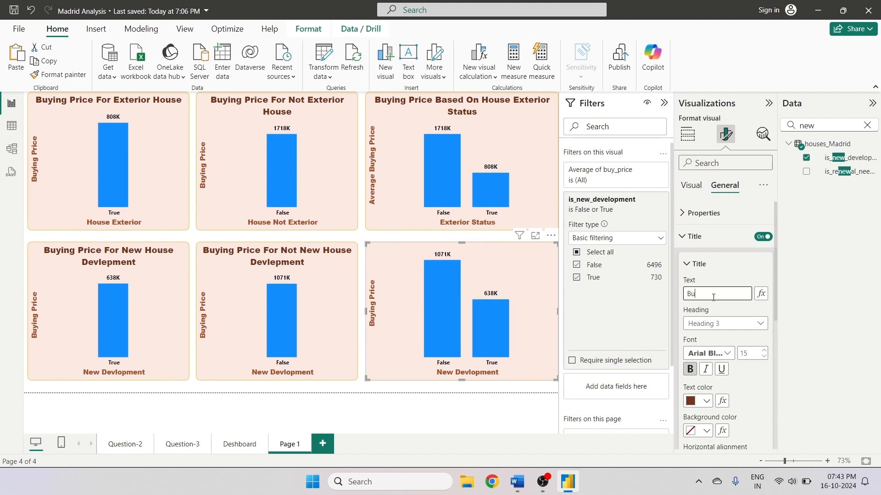
{"action": "type", "text": "Buyning"}
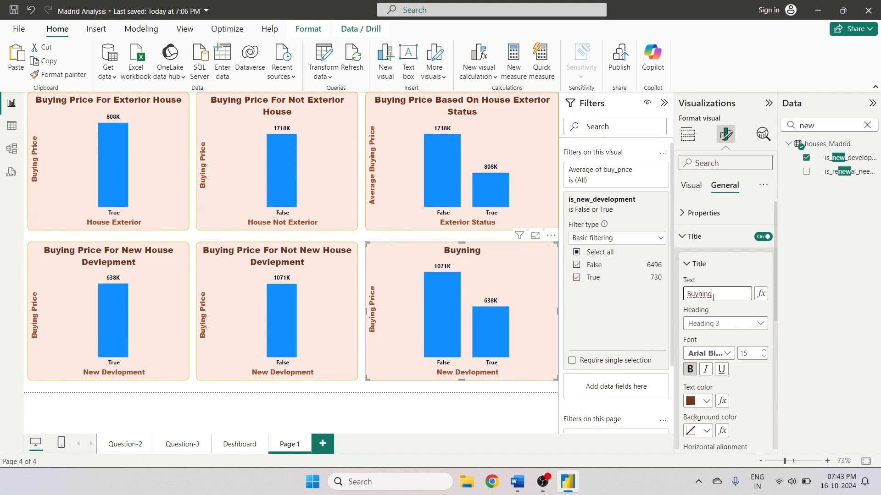
{"action": "type", "text": "ing Price Fo"}
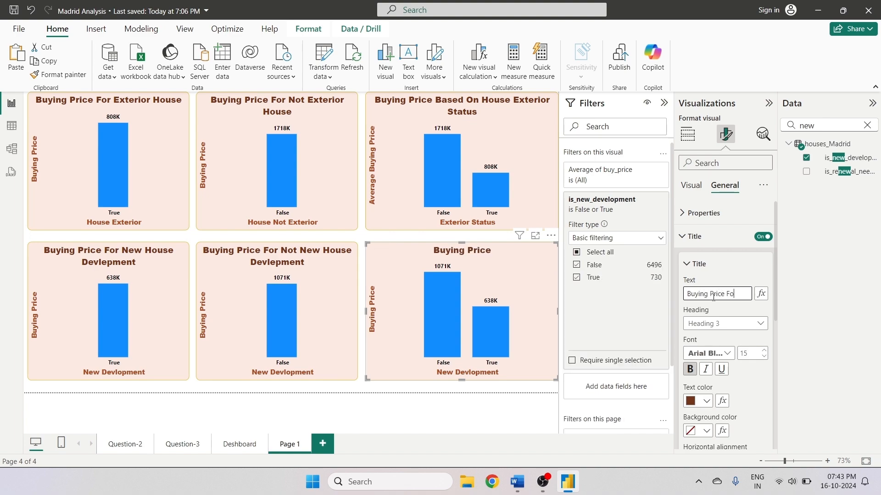
{"action": "type", "text": "r"}
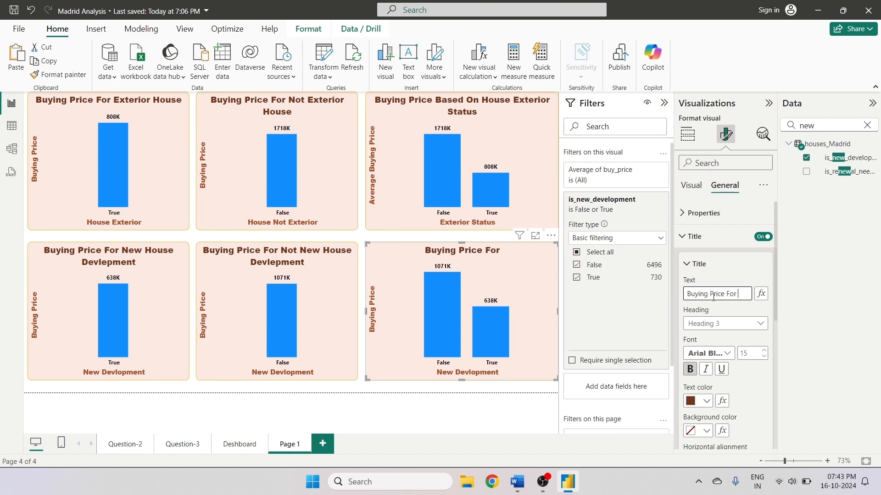
{"action": "type", "text": " New De"}
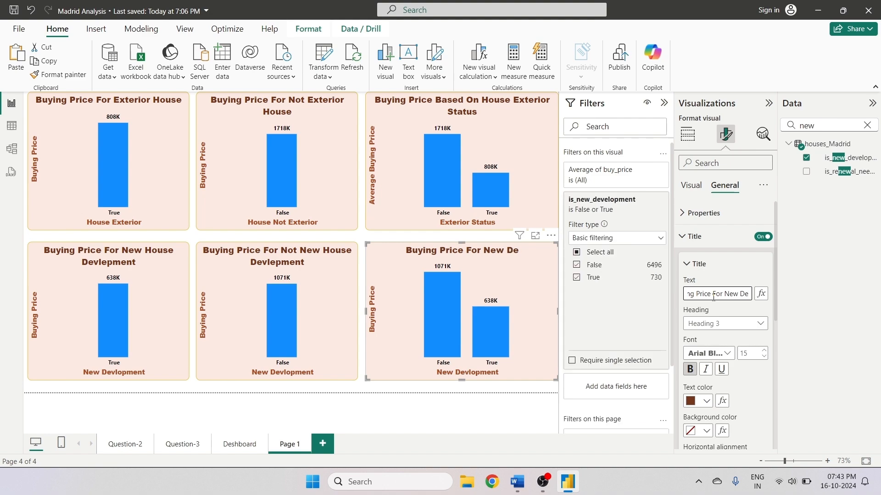
{"action": "type", "text": "vpo"}
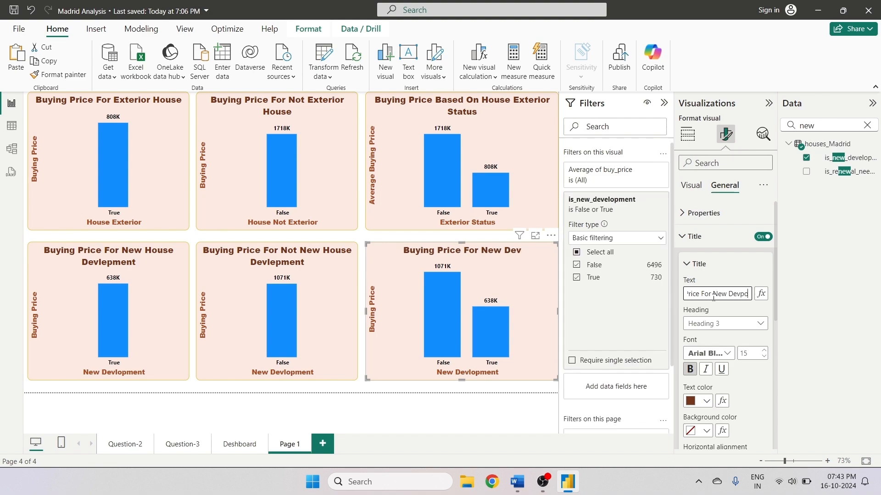
{"action": "key", "text": "BackSpace"}
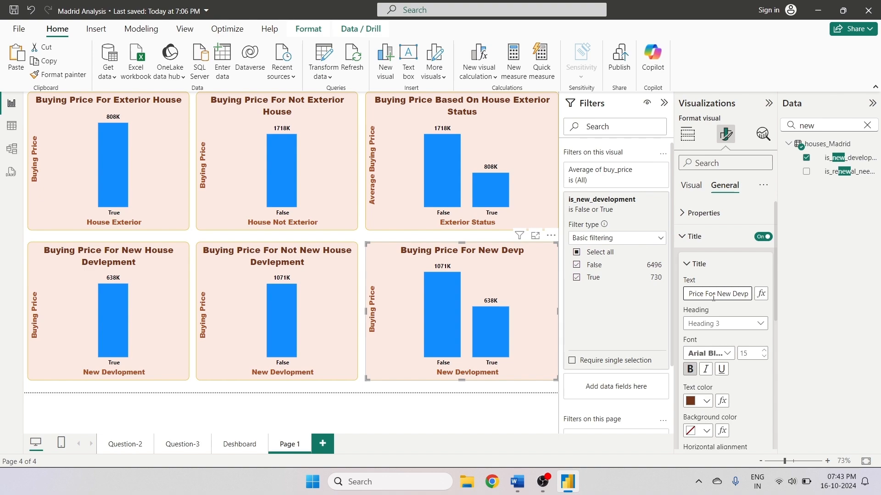
{"action": "key", "text": "BackSpace"}
{"action": "type", "text": "lop"}
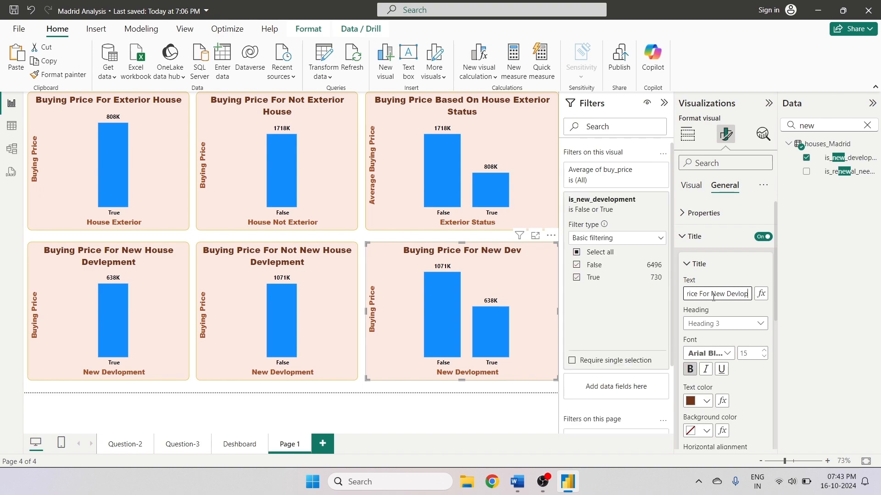
{"action": "type", "text": "ement"}
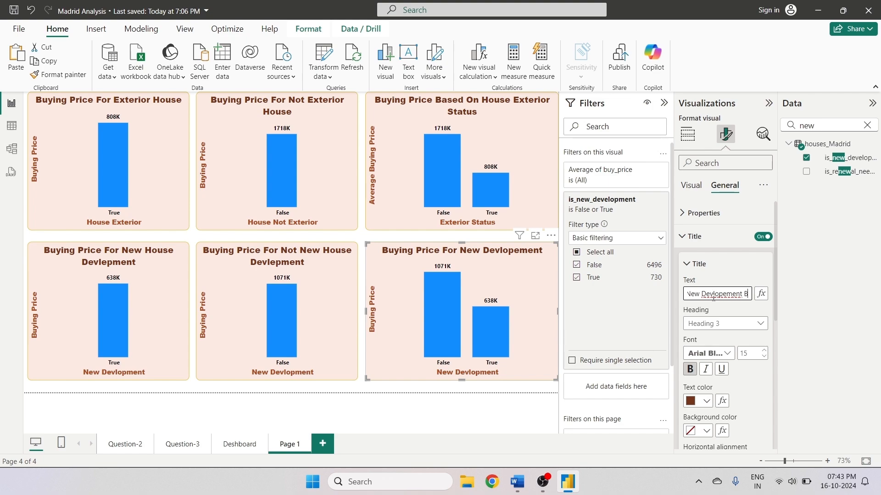
- Append Based to the title and correct it to Buying Price For New Devlepment Based
{"action": "type", "text": "Based"}
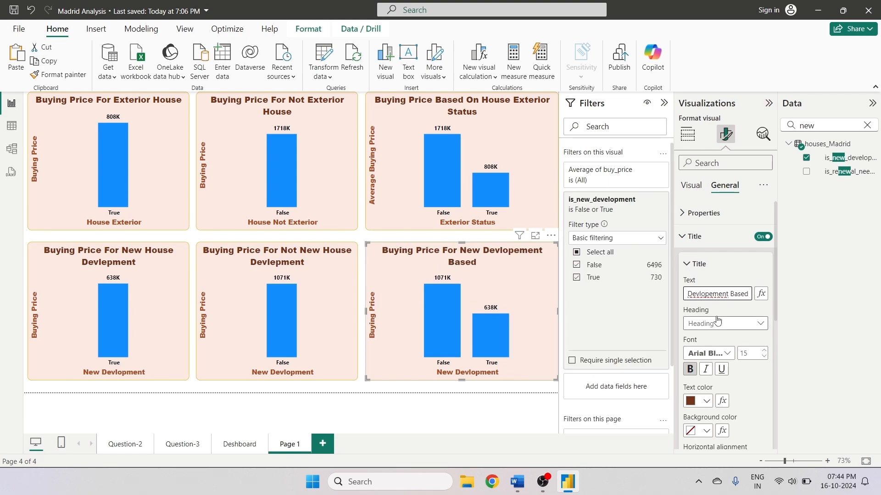
{"action": "left_click", "coordinate": [705, 296]}
{"action": "key", "text": "BackSpace"}
{"action": "type", "text": "e"}
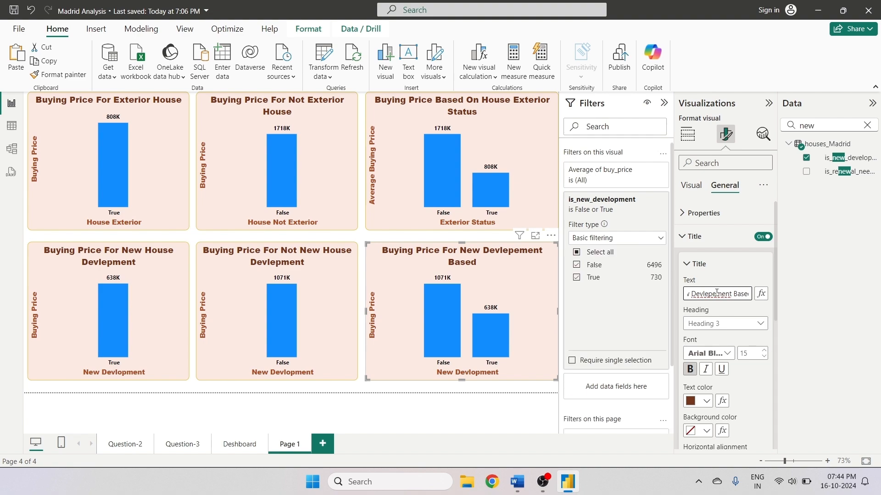
{"action": "left_click", "coordinate": [717, 293]}
{"action": "key", "text": "BackSpace"}
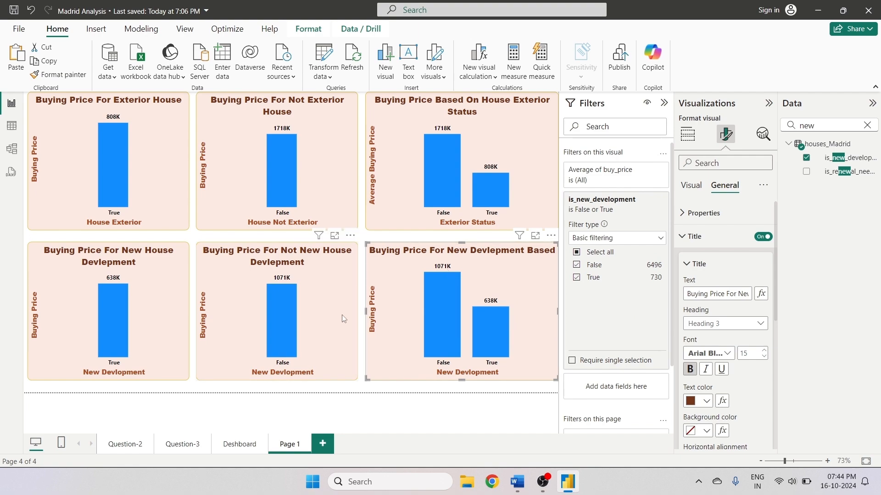
- Color all columns of the Buying Price For Exterior House chart lime green, #B3FF10
{"action": "left_click", "coordinate": [123, 191]}
{"action": "left_click", "coordinate": [151, 178]}
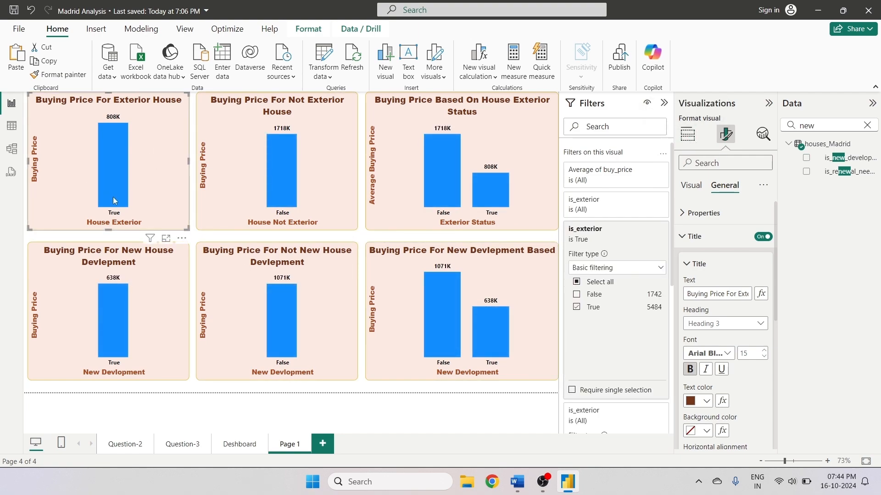
{"action": "left_click", "coordinate": [687, 134]}
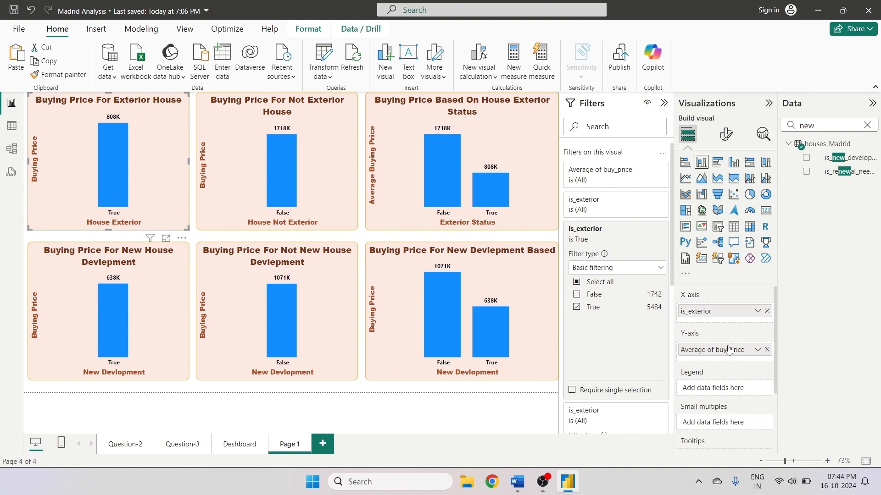
{"action": "left_click", "coordinate": [727, 133]}
{"action": "left_click", "coordinate": [700, 353]}
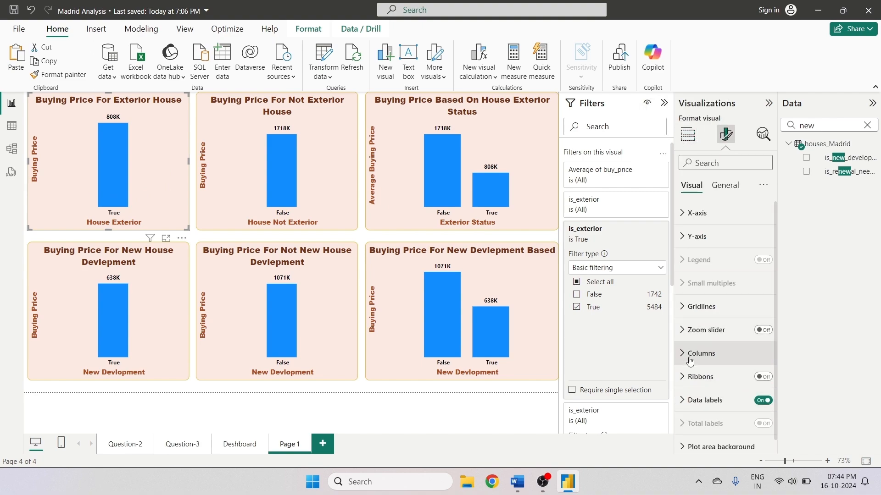
{"action": "left_click", "coordinate": [751, 409]}
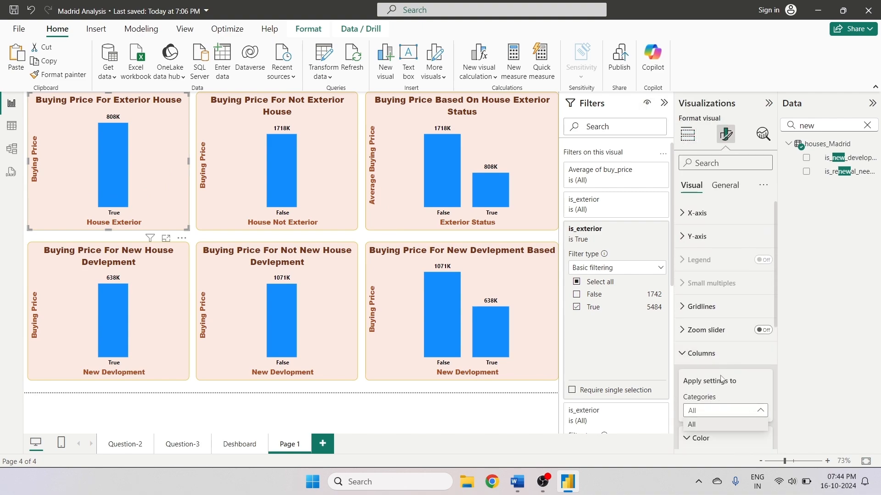
{"action": "left_click", "coordinate": [723, 430]}
{"action": "scroll", "coordinate": [722, 412], "scroll_direction": "down", "scroll_amount": 5}
{"action": "left_click", "coordinate": [697, 296]}
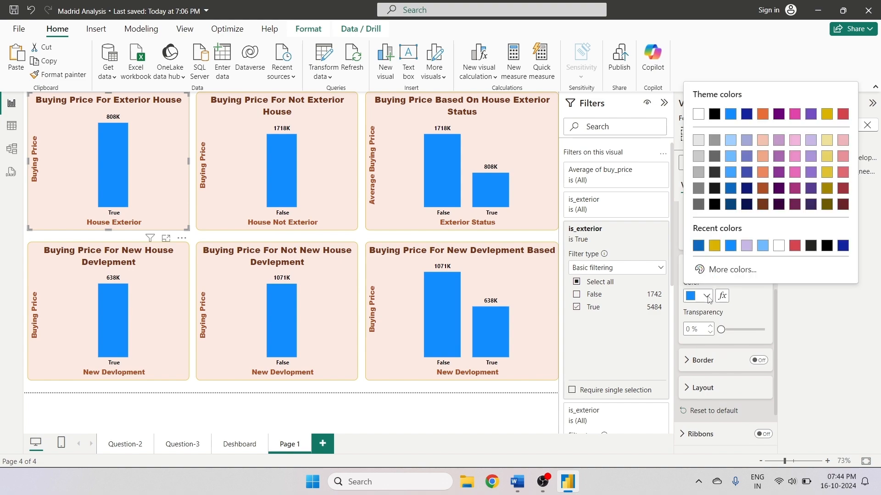
{"action": "left_click", "coordinate": [732, 269]}
{"action": "left_click", "coordinate": [741, 233]}
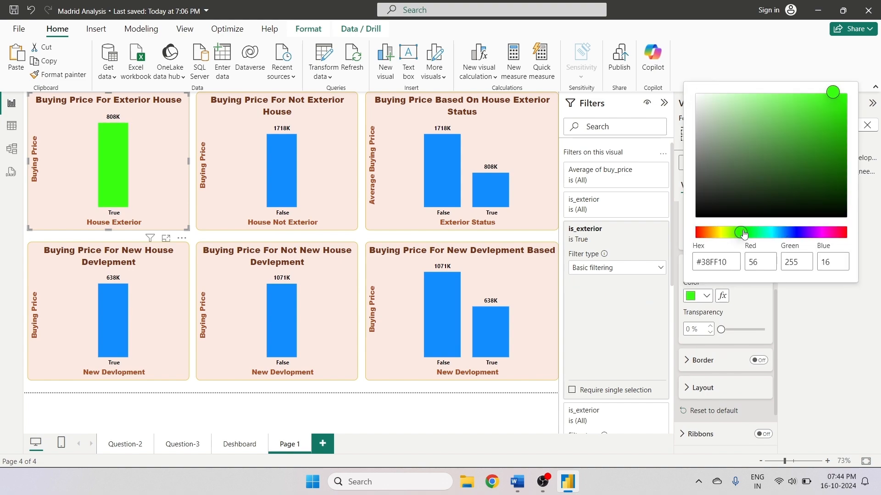
{"action": "left_click", "coordinate": [732, 233]}
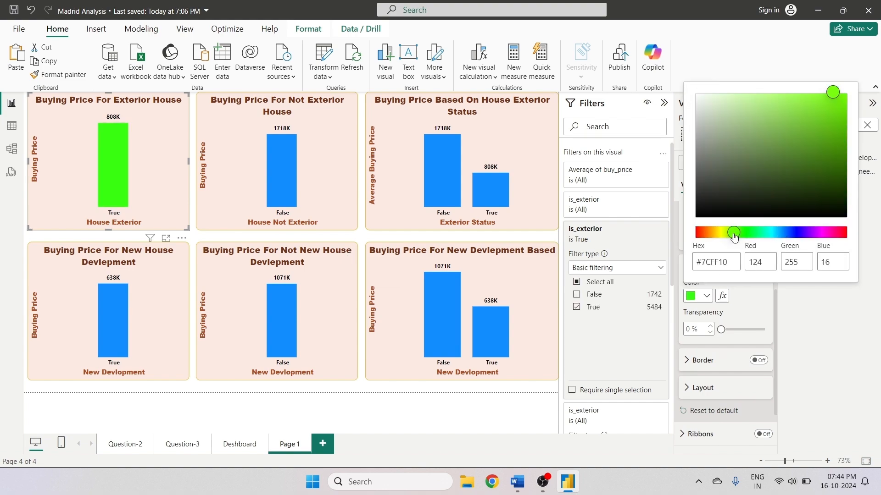
{"action": "left_click", "coordinate": [730, 234]}
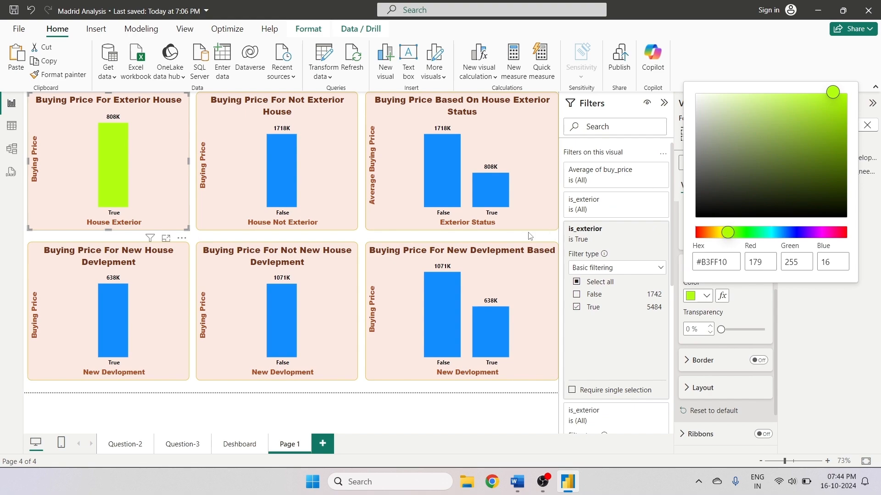
- Apply the same lime green to the columns of the Buying Price For New House Devlepment chart
{"action": "left_click", "coordinate": [164, 303]}
{"action": "left_click", "coordinate": [164, 302]}
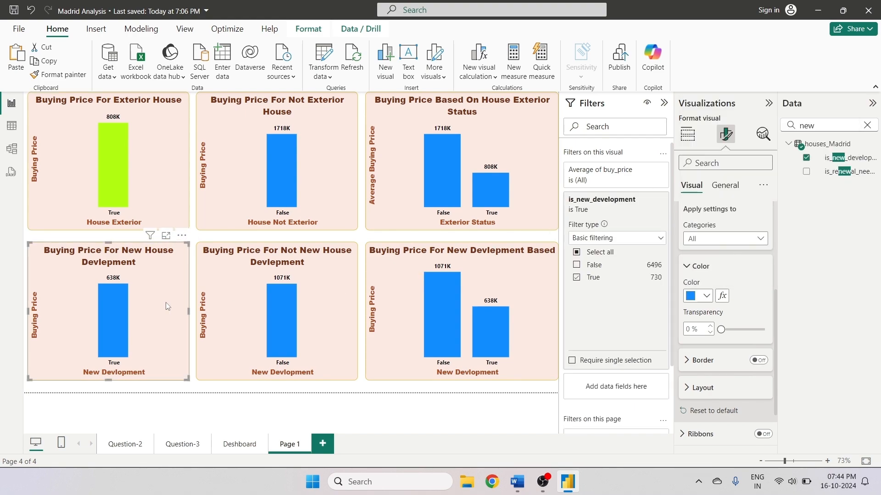
{"action": "left_click", "coordinate": [148, 201]}
{"action": "left_click", "coordinate": [146, 305]}
{"action": "left_click", "coordinate": [707, 296]}
{"action": "left_click", "coordinate": [696, 246]}
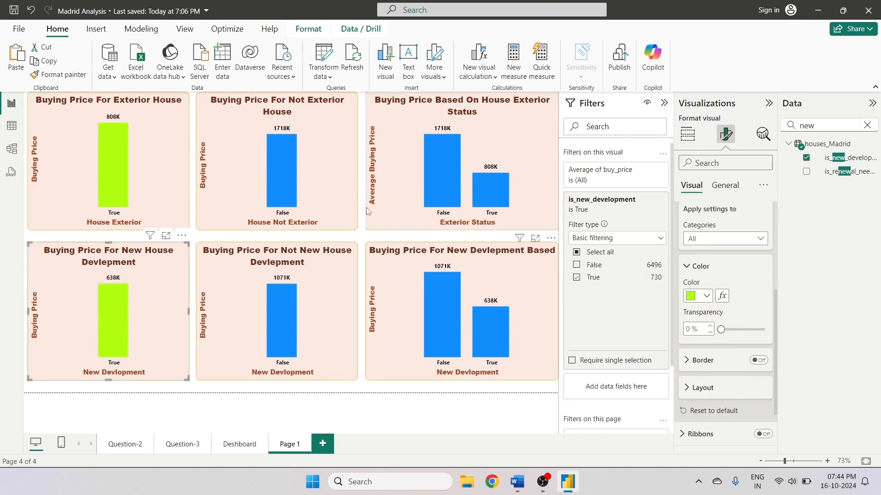
- Color the Buying Price For Not Exterior House chart's columns orange, #FF7410
{"action": "left_click", "coordinate": [351, 200]}
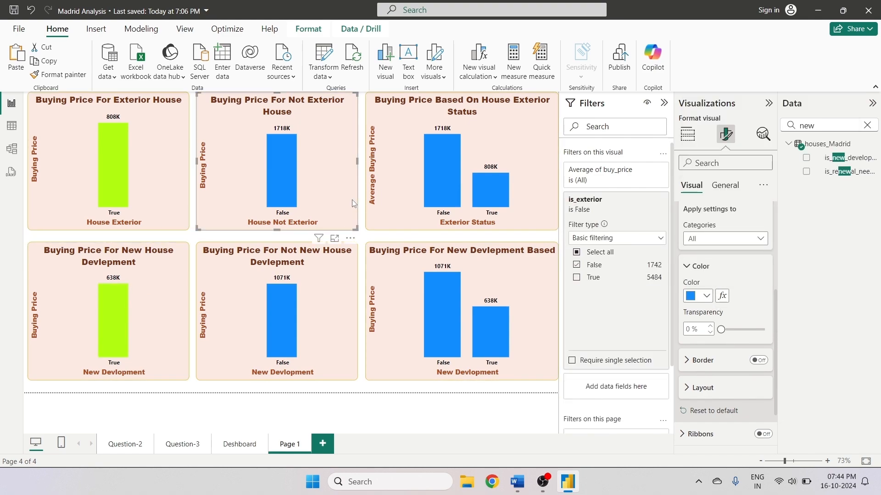
{"action": "left_click", "coordinate": [707, 296]}
{"action": "left_click", "coordinate": [723, 271]}
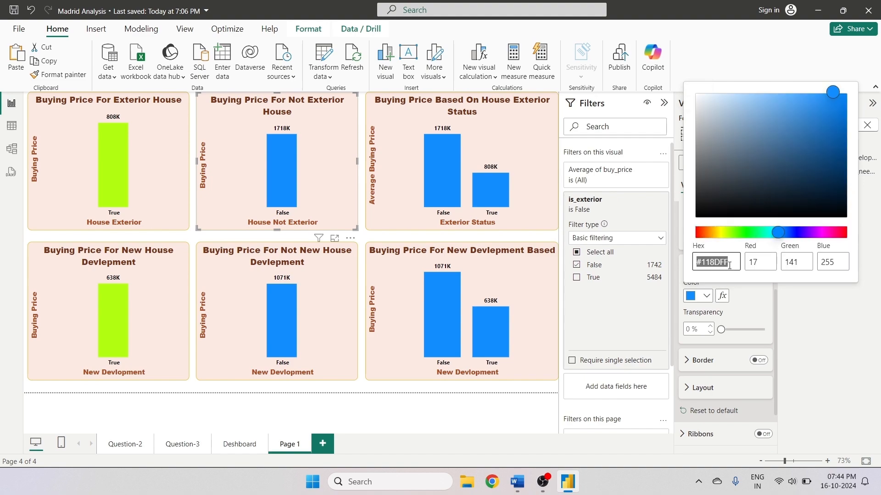
{"action": "left_click_drag", "start_coordinate": [717, 242], "coordinate": [705, 238]}
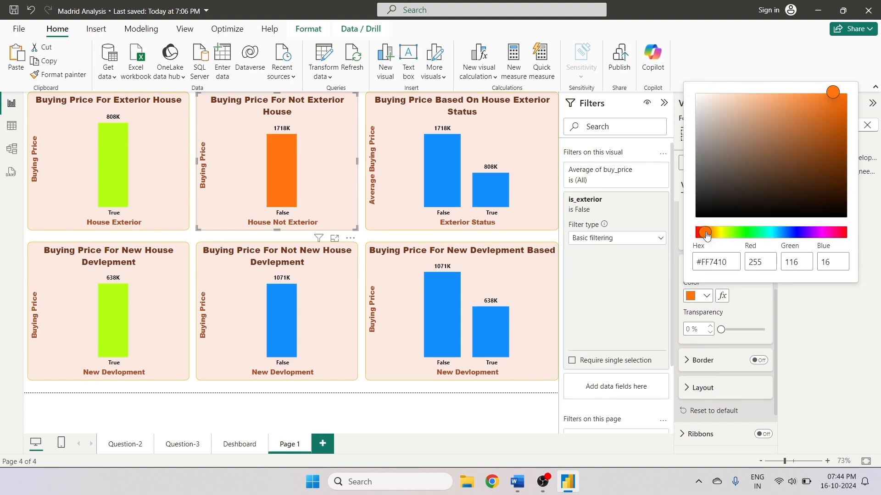
{"action": "key", "text": "Escape"}
{"action": "left_click", "coordinate": [707, 296]}
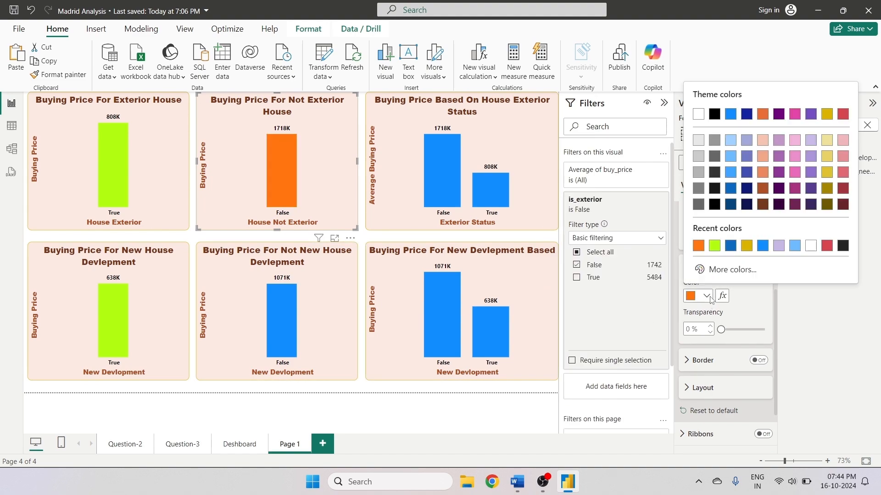
{"action": "left_click", "coordinate": [698, 246]}
- Apply the same orange to the columns of the Buying Price For Not New House Devlepment chart
{"action": "left_click", "coordinate": [338, 310]}
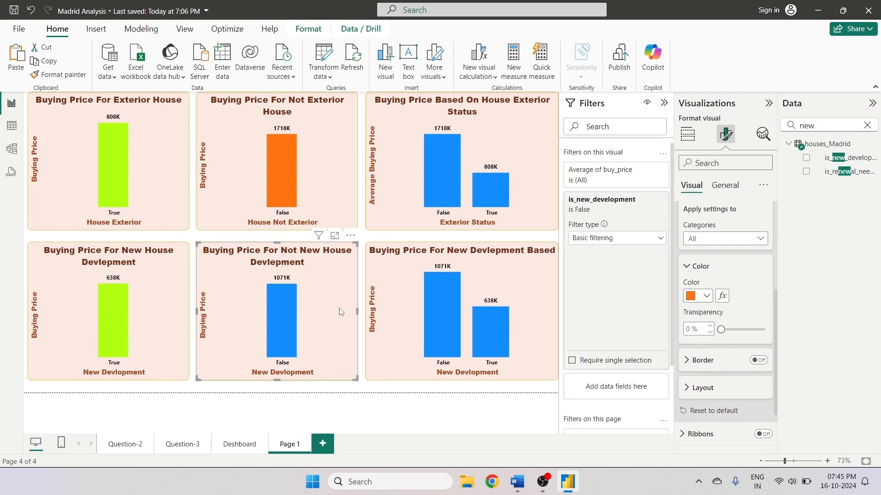
{"action": "left_click", "coordinate": [707, 297]}
{"action": "left_click", "coordinate": [698, 246]}
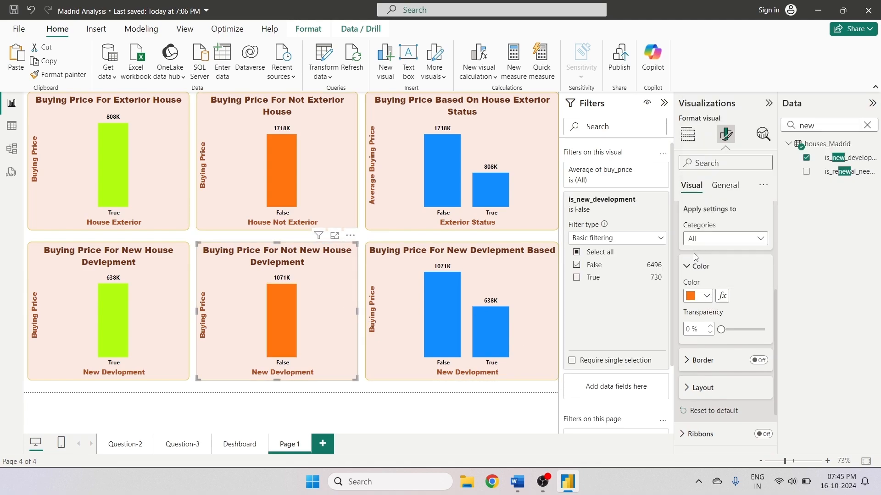
- Color the False column of the Buying Price Based On House Exterior Status chart orange
{"action": "left_click", "coordinate": [534, 195]}
{"action": "left_click", "coordinate": [709, 240]}
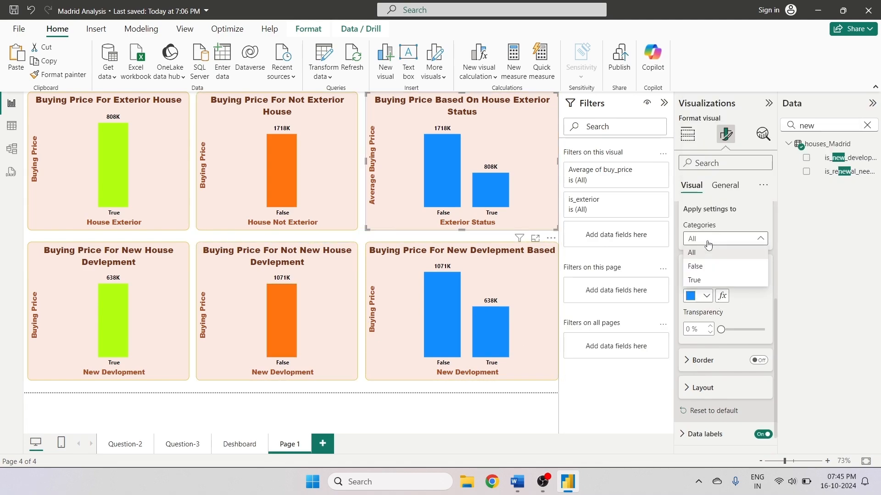
{"action": "left_click", "coordinate": [705, 299]}
{"action": "left_click", "coordinate": [706, 298]}
{"action": "left_click", "coordinate": [709, 239]}
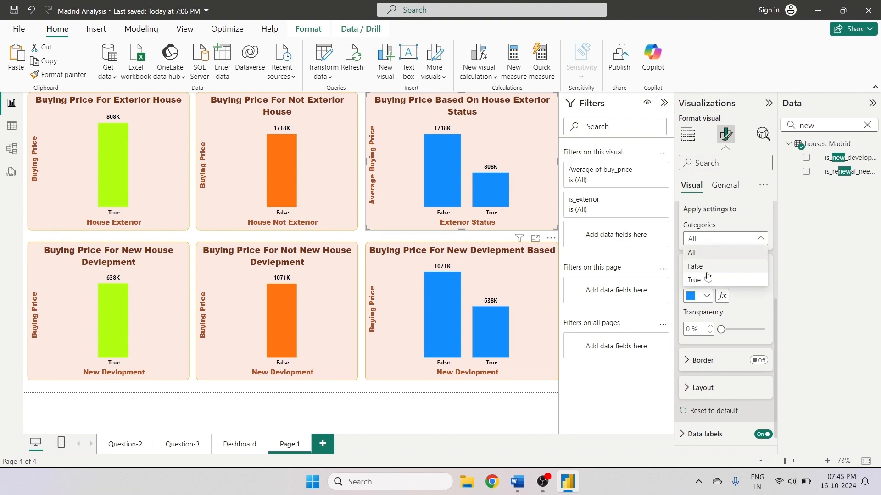
{"action": "left_click", "coordinate": [696, 266]}
{"action": "left_click", "coordinate": [706, 295]}
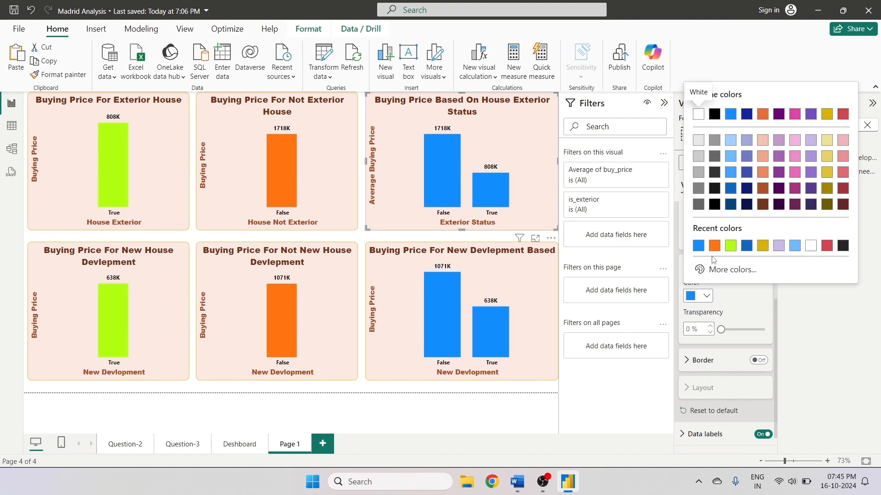
{"action": "left_click", "coordinate": [698, 246]}
- Color the True column of the same exterior status chart lime green
{"action": "left_click", "coordinate": [709, 239]}
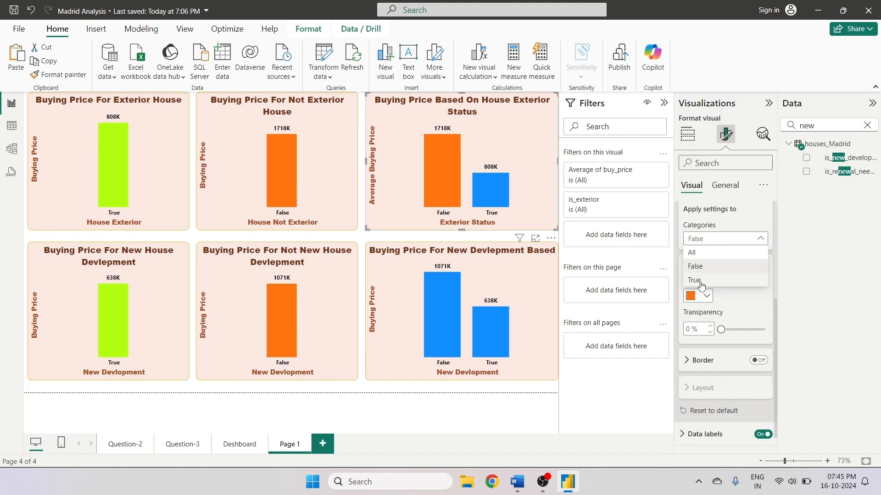
{"action": "left_click", "coordinate": [695, 280]}
{"action": "left_click", "coordinate": [706, 296]}
{"action": "left_click", "coordinate": [730, 245]}
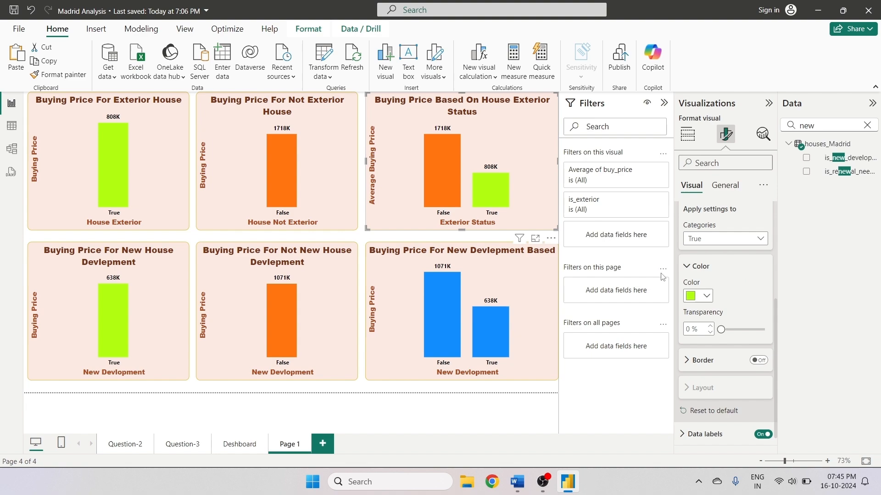
- Color the True column of the Buying Price For New Devlepment Based chart orange
{"action": "left_click", "coordinate": [529, 299]}
{"action": "left_click", "coordinate": [725, 238]}
{"action": "left_click", "coordinate": [702, 279]}
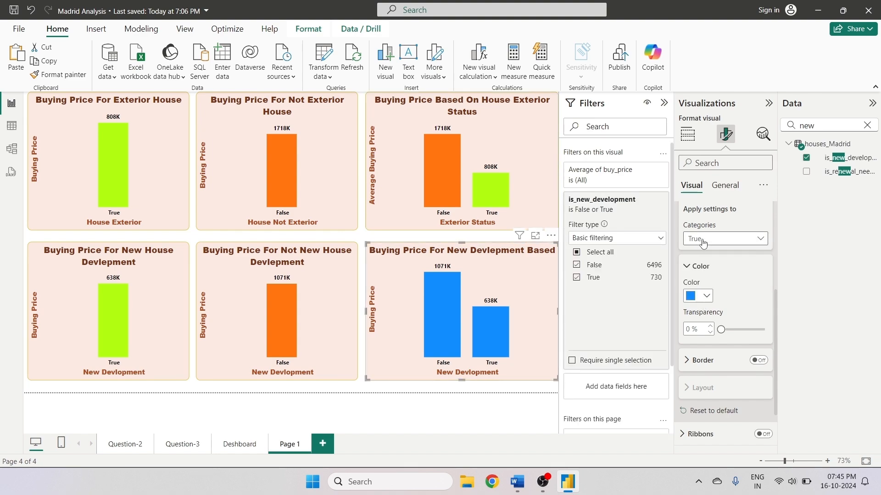
{"action": "left_click", "coordinate": [706, 296]}
{"action": "left_click", "coordinate": [698, 251]}
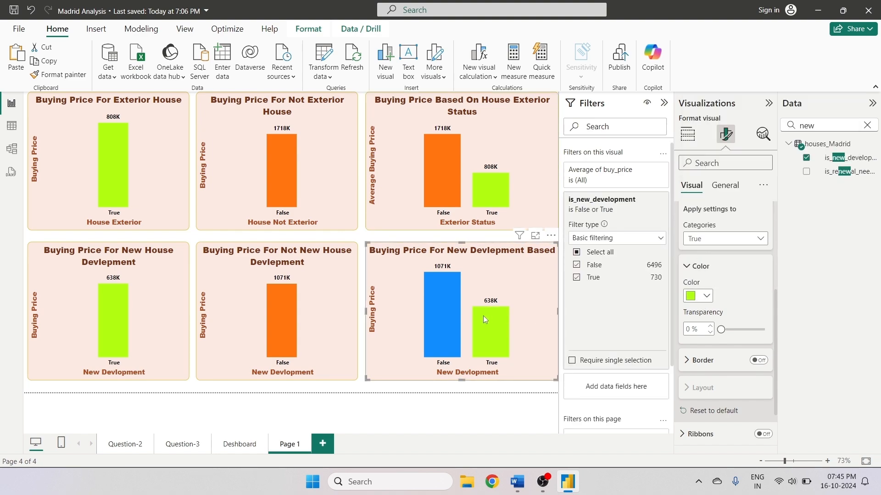
{"action": "left_click", "coordinate": [706, 296]}
{"action": "left_click", "coordinate": [712, 247]}
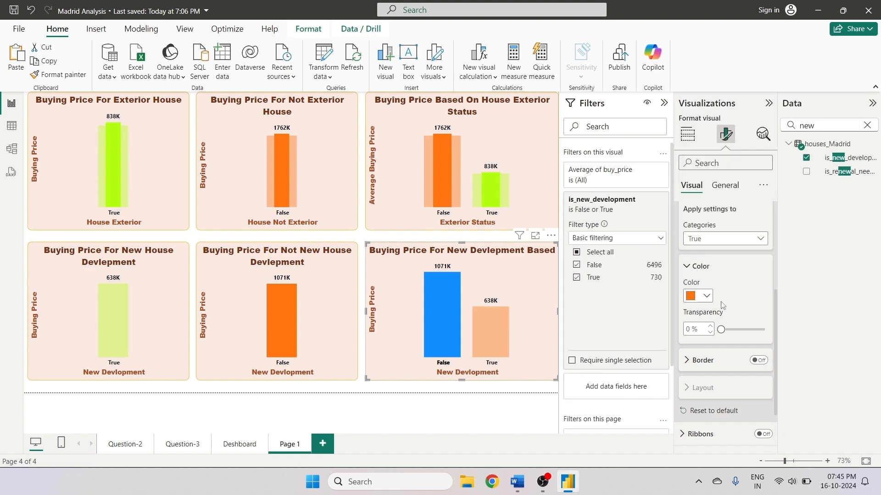
{"action": "left_click", "coordinate": [505, 339]}
{"action": "left_click", "coordinate": [515, 335]}
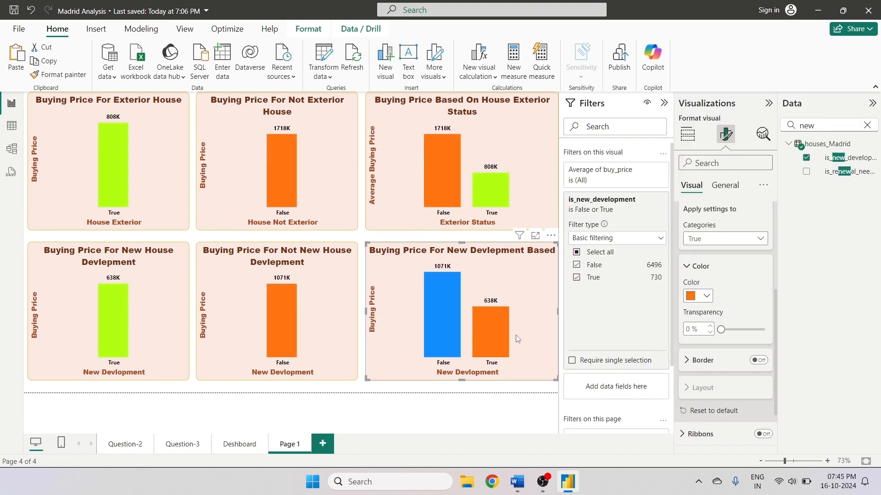
- On the Dashboard page, set the canvas background transparency to 50%
{"action": "left_click", "coordinate": [332, 388]}
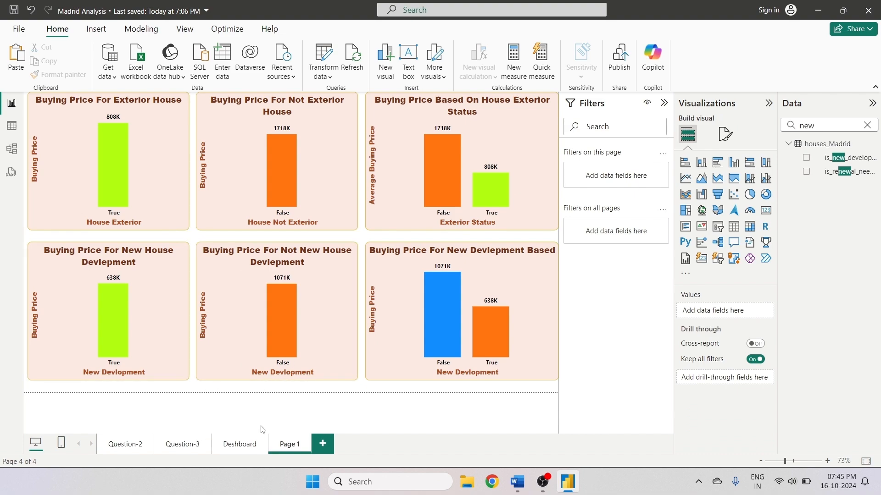
{"action": "left_click", "coordinate": [231, 444]}
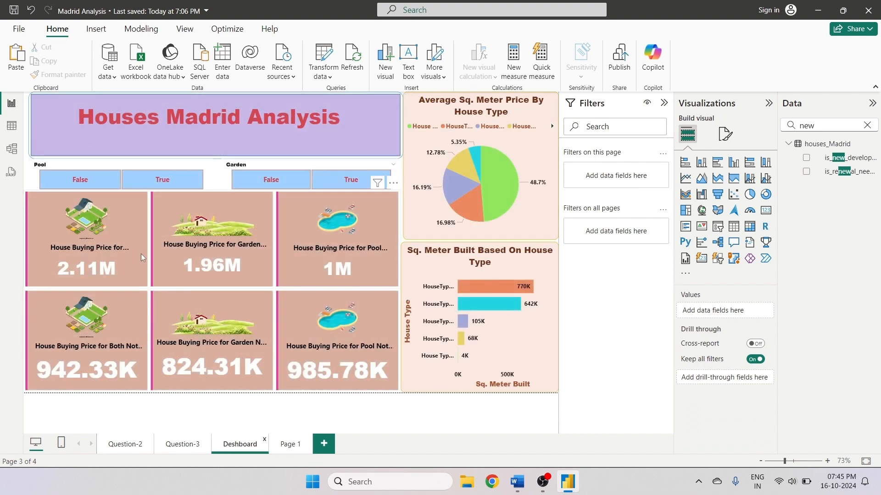
{"action": "key", "text": "ctrl+a"}
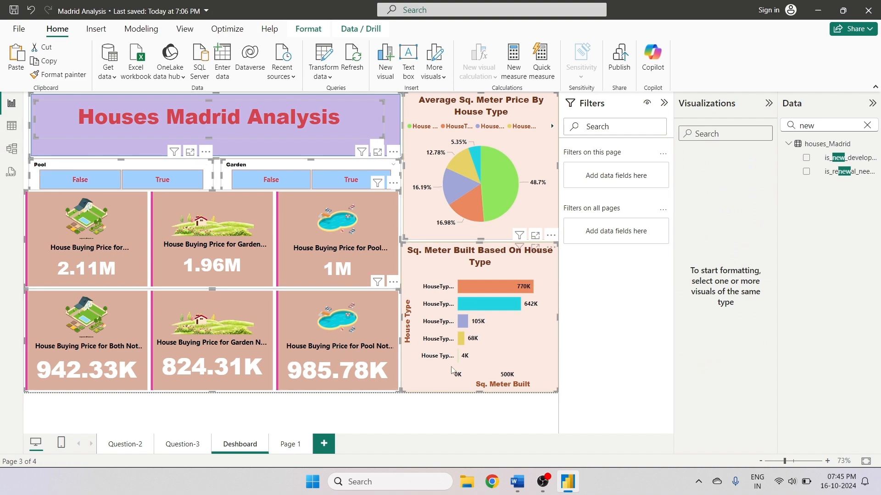
{"action": "left_click", "coordinate": [434, 370]}
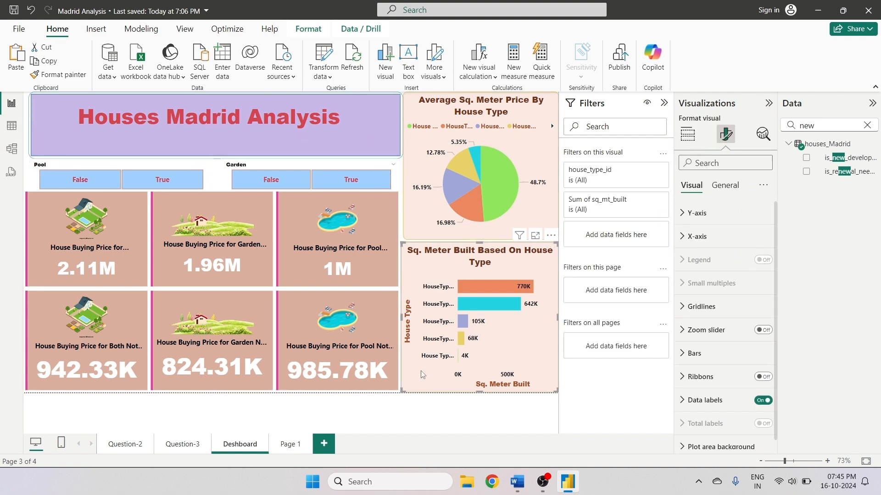
{"action": "left_click", "coordinate": [28, 178]}
{"action": "left_click", "coordinate": [725, 134]}
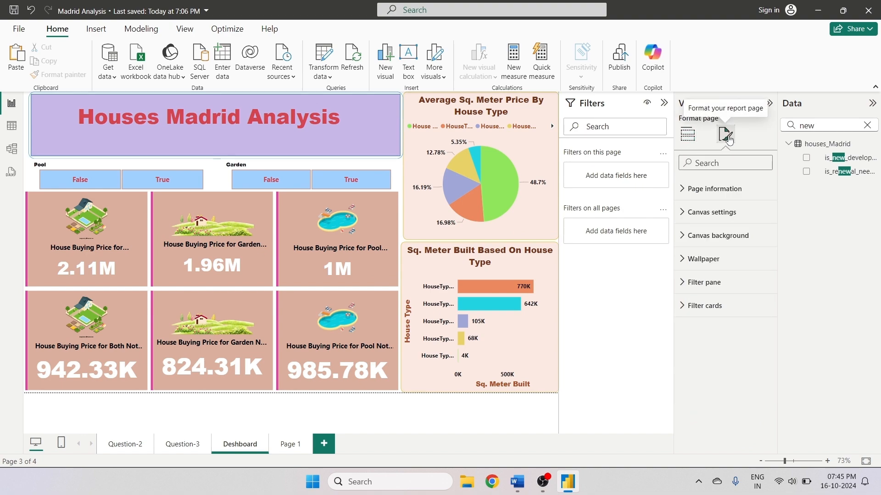
{"action": "left_click", "coordinate": [711, 212]}
{"action": "left_click", "coordinate": [704, 393]}
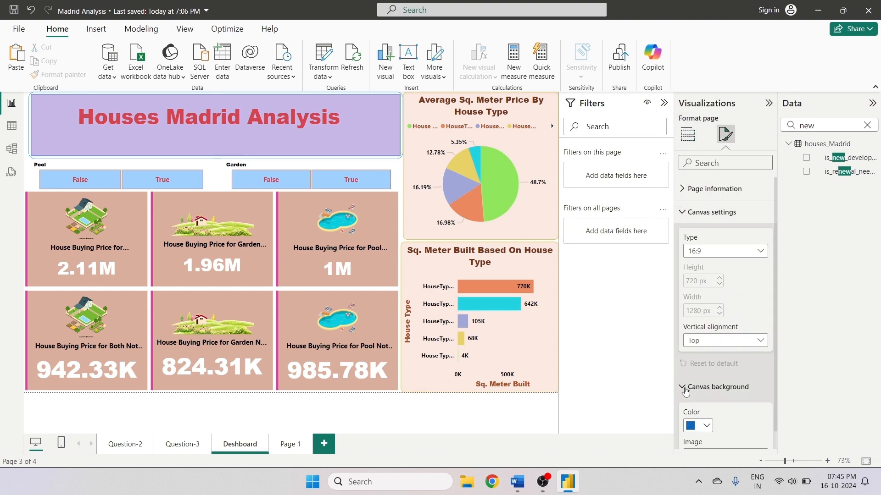
{"action": "left_click", "coordinate": [706, 255]}
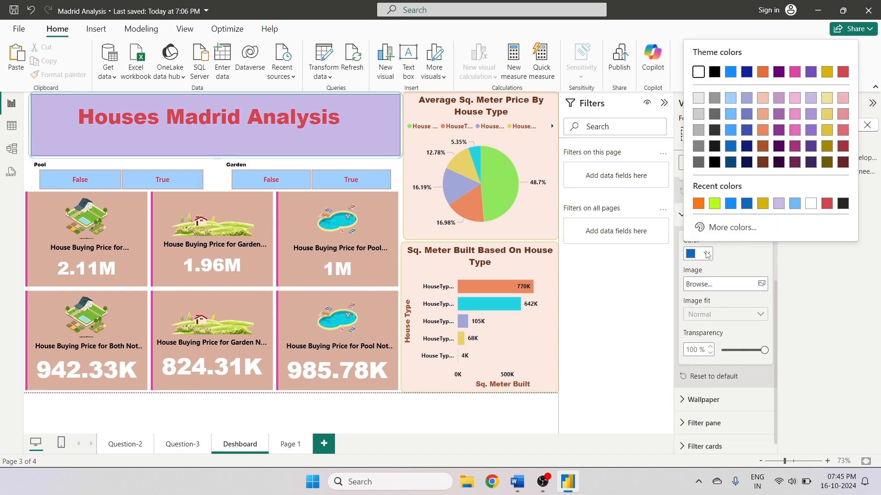
{"action": "left_click", "coordinate": [707, 255]}
{"action": "left_click_drag", "start_coordinate": [725, 350], "coordinate": [739, 351]}
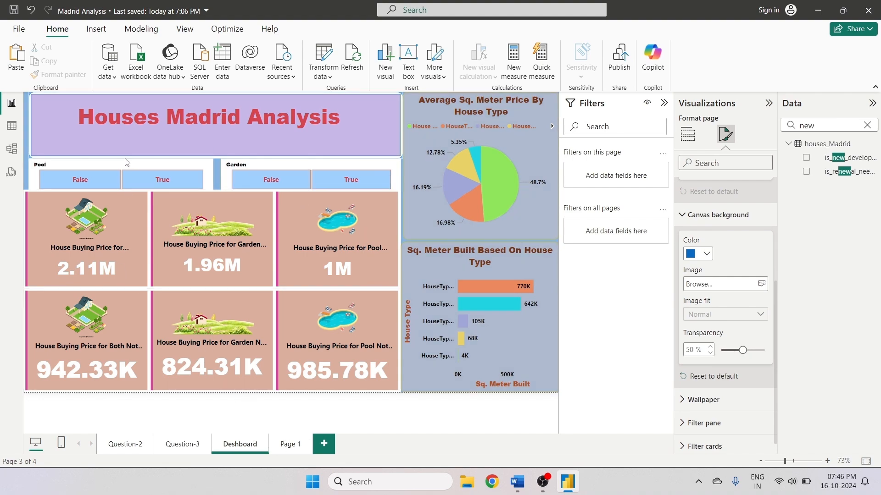
- Duplicate the Dashboard page and rename the copy DeshBoard-2
{"action": "right_click", "coordinate": [249, 448]}
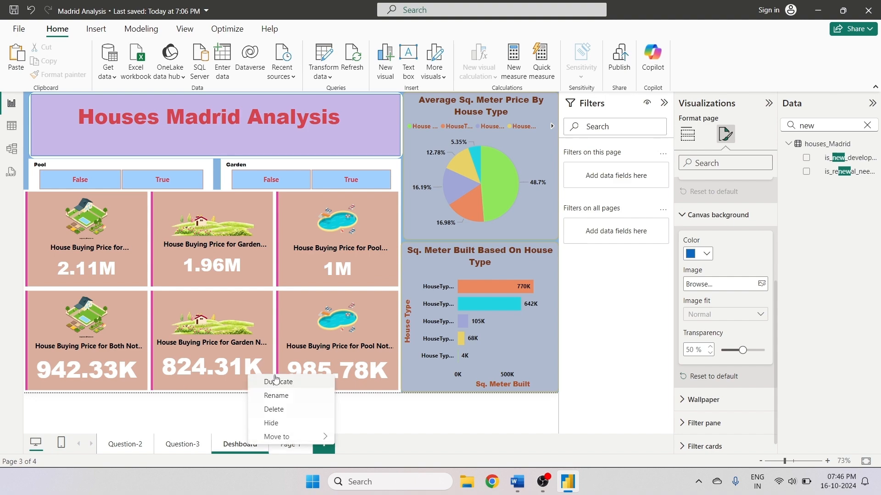
{"action": "left_click", "coordinate": [284, 385]}
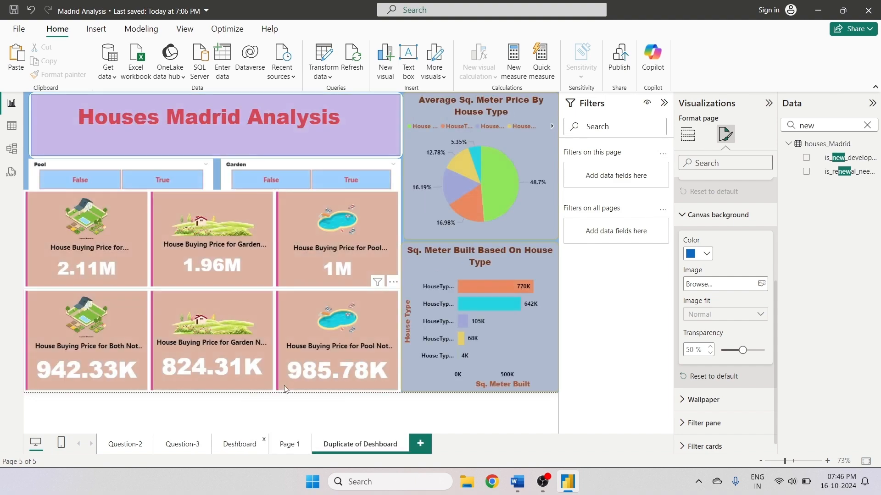
{"action": "double_click", "coordinate": [359, 444]}
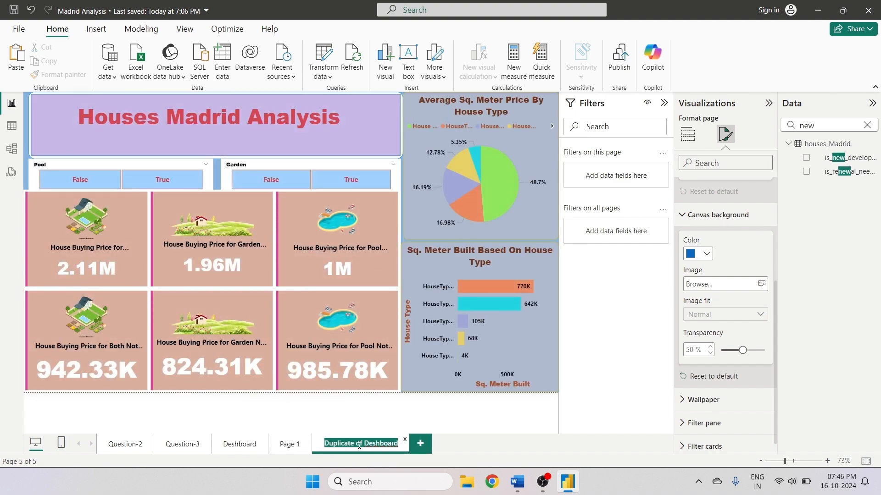
{"action": "key", "text": "BackSpace"}
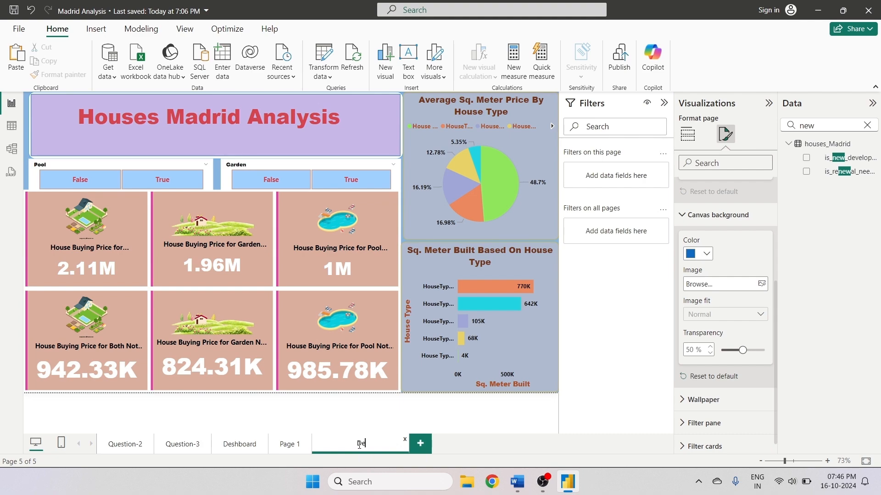
{"action": "type", "text": "DeshBoard-2"}
{"action": "key", "text": "Return"}
- Delete the slicers, cards and charts on DeshBoard-2, keeping only the Houses Madrid Analysis title
{"action": "left_click", "coordinate": [294, 448]}
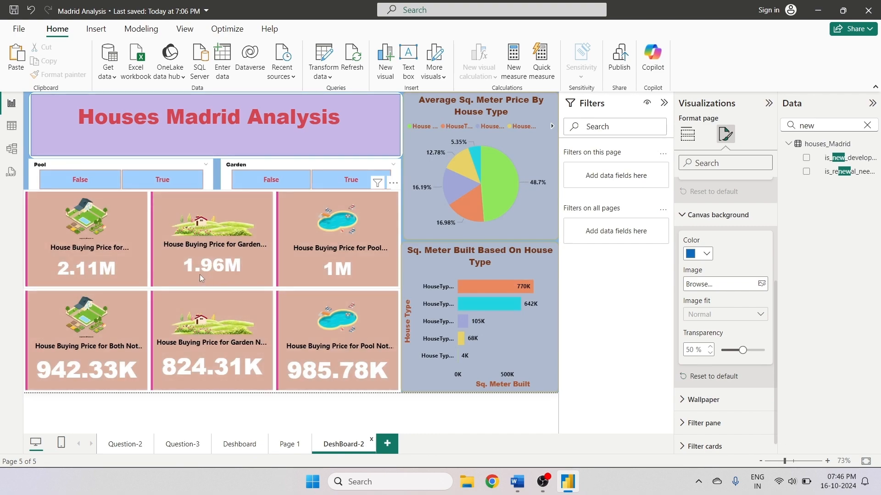
{"action": "left_click", "coordinate": [115, 165]}
{"action": "left_click", "coordinate": [257, 167], "text": "ctrl"}
{"action": "left_click", "coordinate": [65, 231], "text": "ctrl"}
{"action": "left_click", "coordinate": [65, 230], "text": "ctrl"}
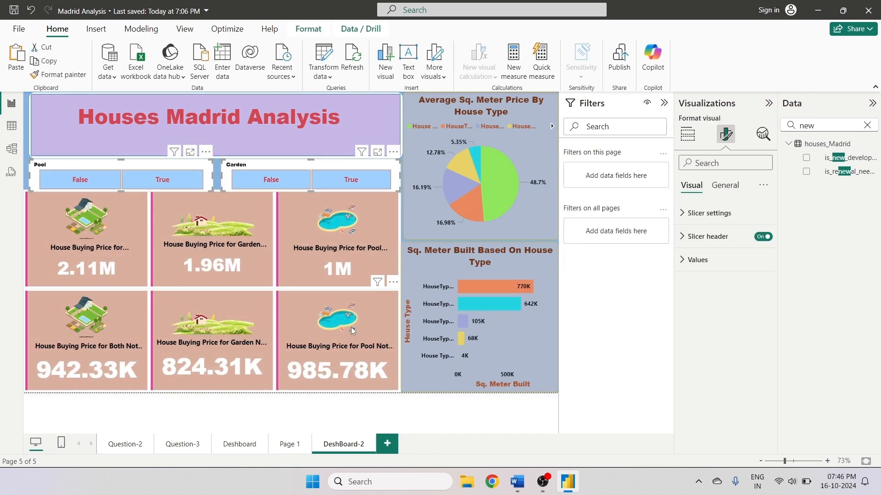
{"action": "left_click", "coordinate": [218, 320], "text": "ctrl"}
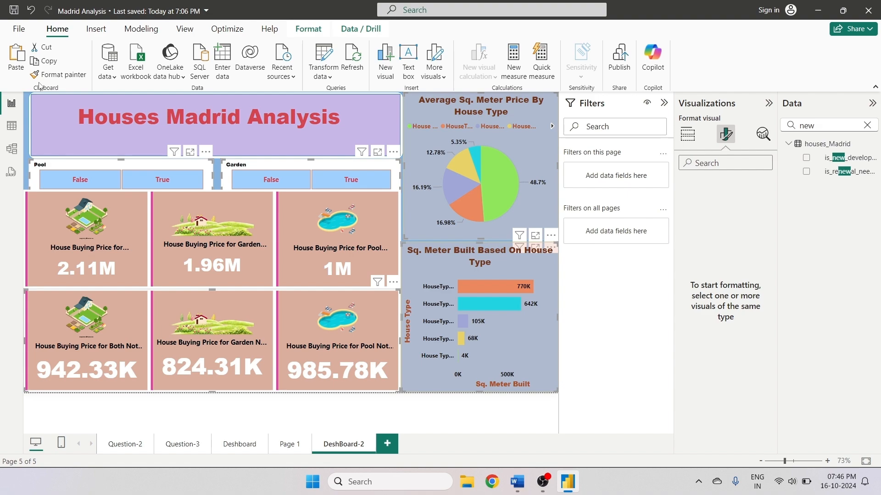
{"action": "key", "text": "Delete"}
{"action": "left_click", "coordinate": [237, 273]}
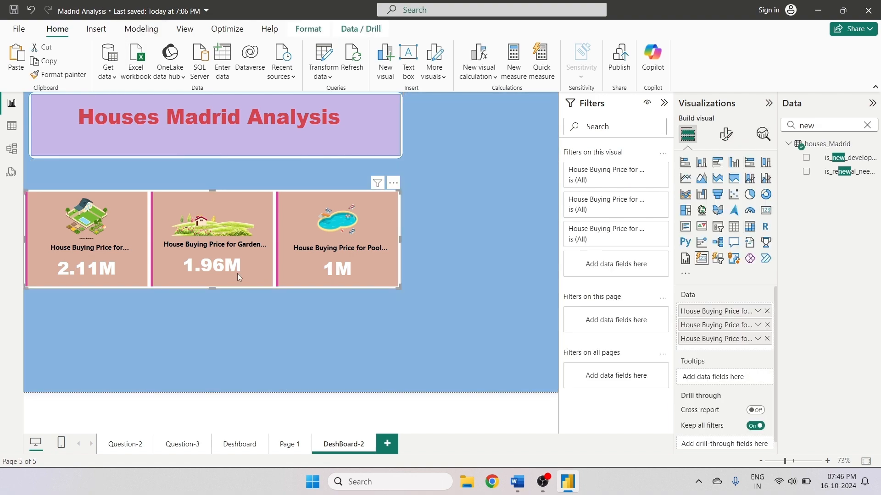
{"action": "key", "text": "Delete"}
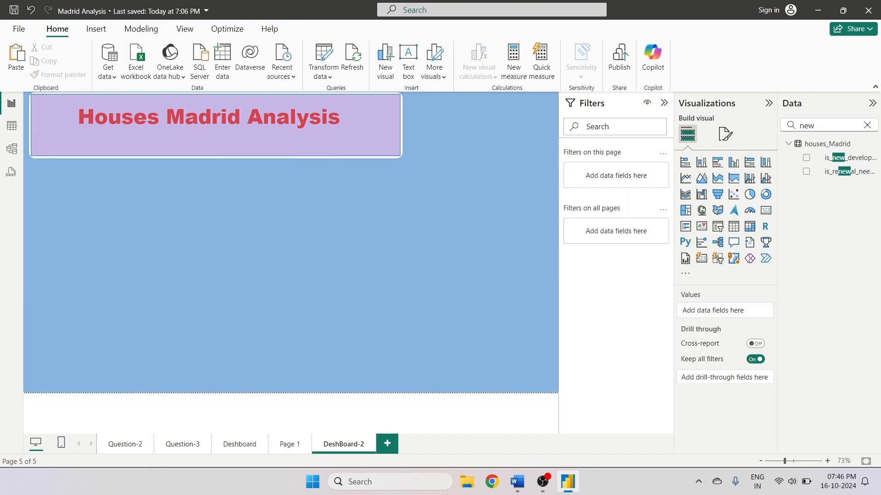
- Copy all six column charts from Page 1 and paste them onto the DeshBoard-2 page
{"action": "left_click", "coordinate": [292, 448]}
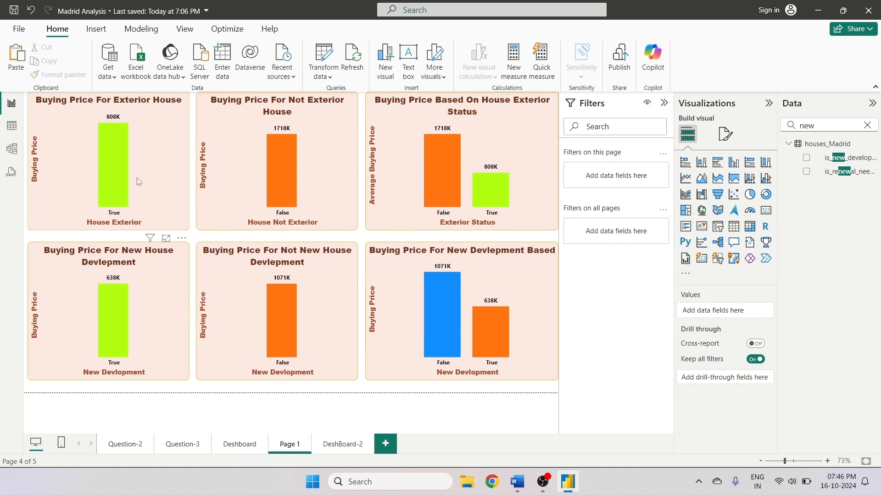
{"action": "left_click", "coordinate": [139, 181]}
{"action": "left_click", "coordinate": [246, 200], "text": "ctrl"}
{"action": "left_click", "coordinate": [400, 201], "text": "ctrl"}
{"action": "left_click", "coordinate": [400, 289], "text": "ctrl"}
{"action": "left_click", "coordinate": [237, 288], "text": "ctrl"}
{"action": "left_click", "coordinate": [164, 292], "text": "ctrl"}
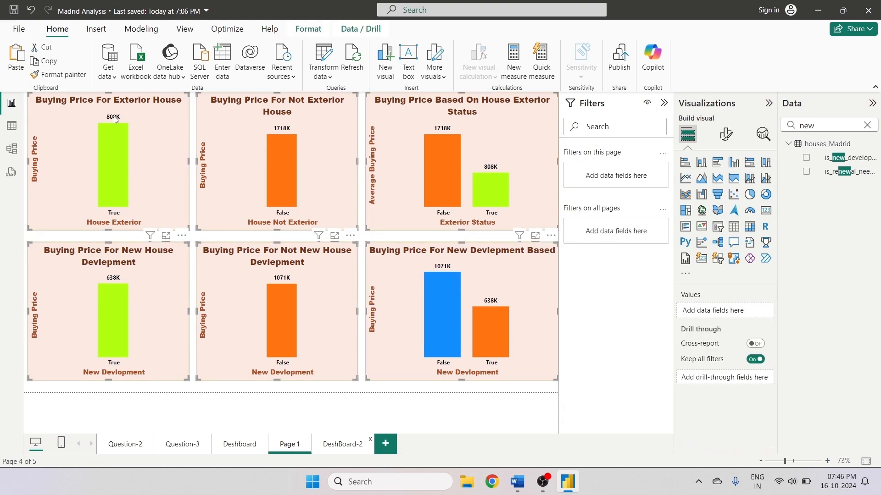
{"action": "left_click", "coordinate": [342, 444]}
{"action": "key", "text": "ctrl+v"}
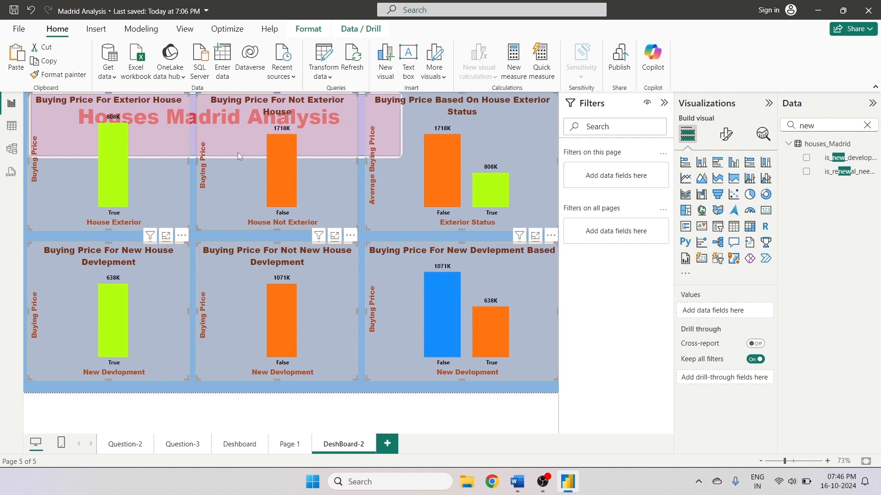
- Move the three new-development charts down to form the bottom row of DeshBoard-2 and resize them to fit the canvas
{"action": "left_click", "coordinate": [149, 274]}
{"action": "left_click_drag", "start_coordinate": [148, 277], "coordinate": [146, 289]}
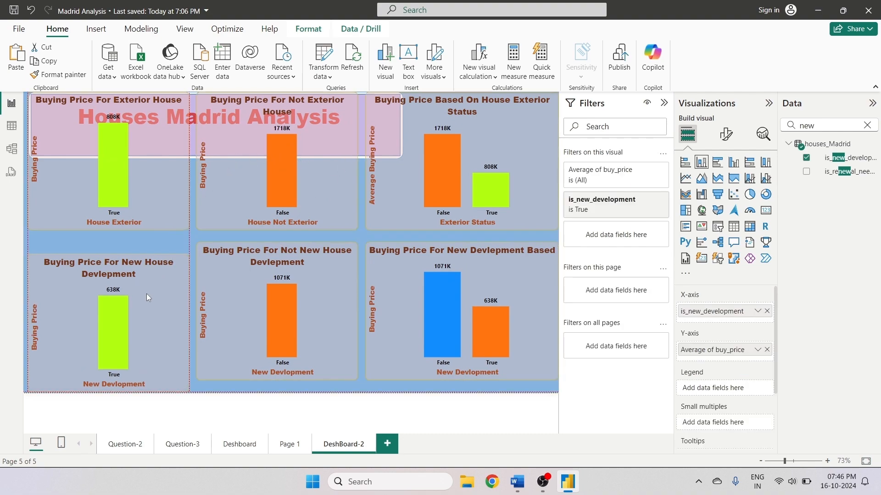
{"action": "left_click_drag", "start_coordinate": [130, 255], "coordinate": [104, 280]}
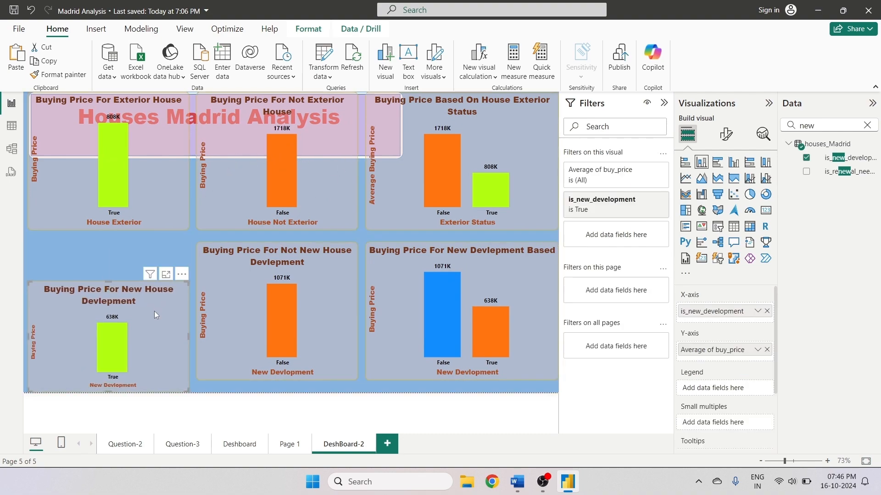
{"action": "left_click_drag", "start_coordinate": [259, 248], "coordinate": [271, 281]}
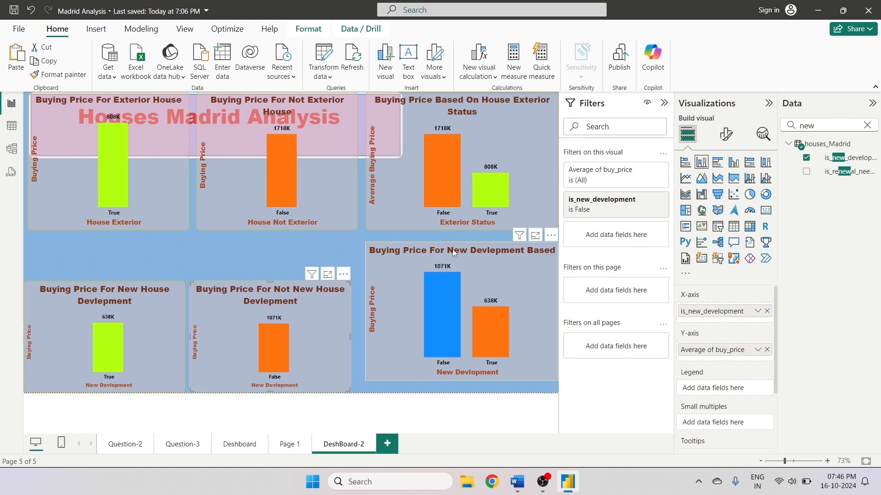
{"action": "left_click_drag", "start_coordinate": [402, 258], "coordinate": [396, 279]}
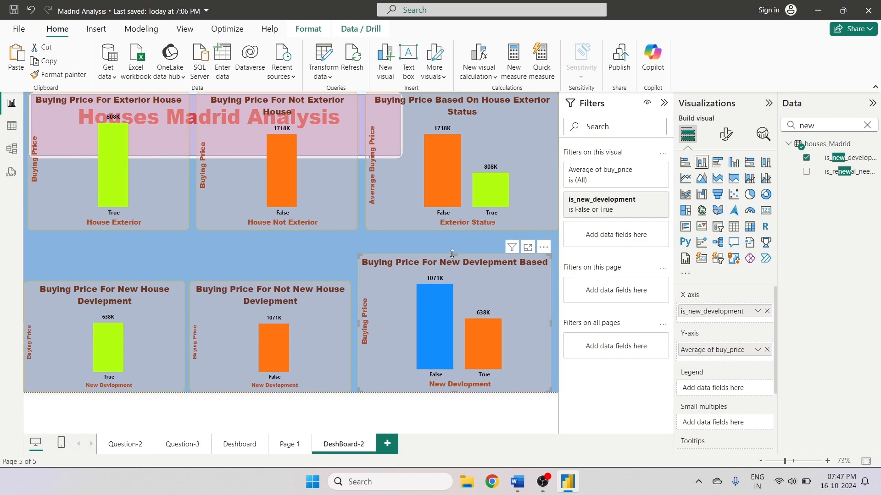
{"action": "left_click_drag", "start_coordinate": [450, 265], "coordinate": [451, 279]}
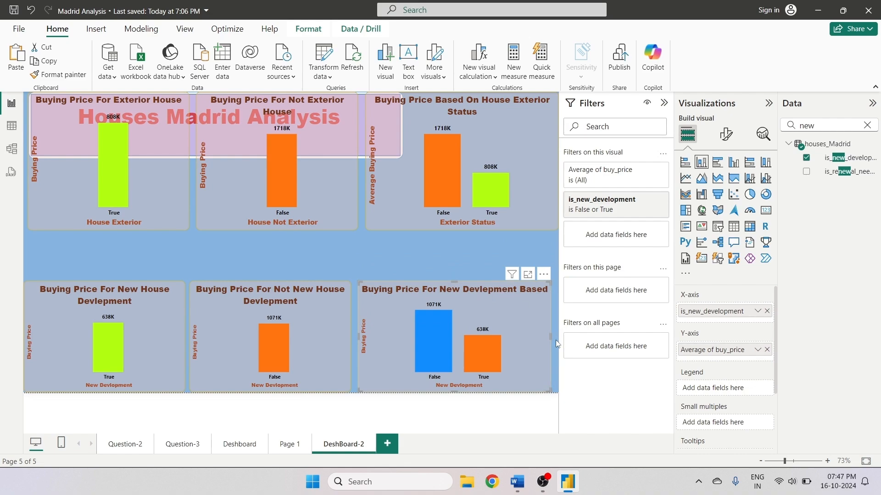
{"action": "left_click_drag", "start_coordinate": [550, 337], "coordinate": [557, 337]}
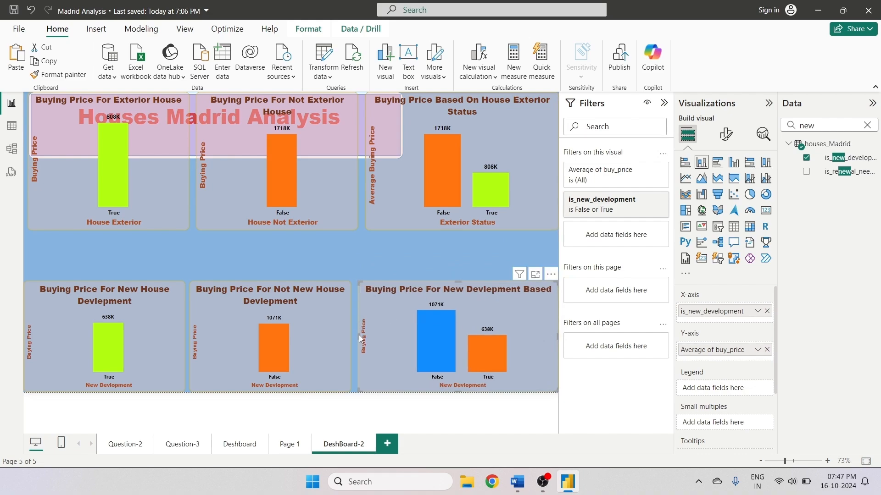
{"action": "left_click_drag", "start_coordinate": [356, 336], "coordinate": [354, 343]}
- Move the three exterior-status charts below the Houses Madrid Analysis title and resize them into the top row
{"action": "left_click", "coordinate": [326, 257]}
{"action": "left_click_drag", "start_coordinate": [139, 178], "coordinate": [147, 214]}
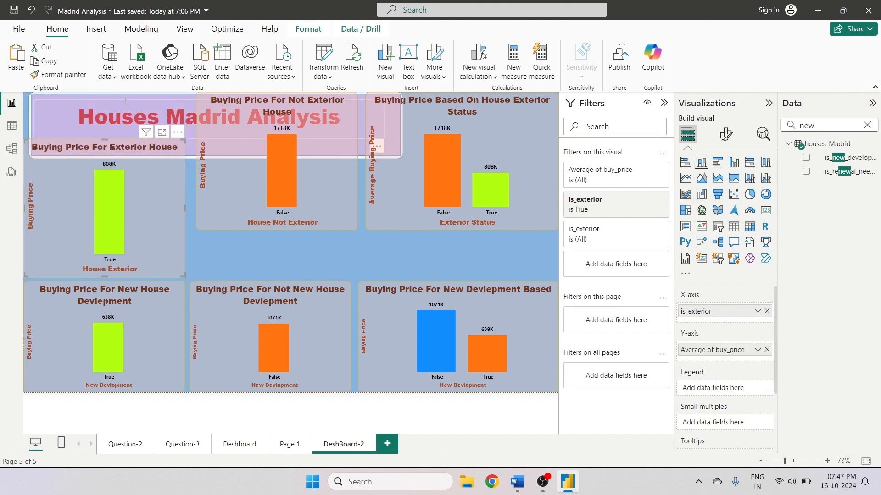
{"action": "left_click", "coordinate": [147, 223]}
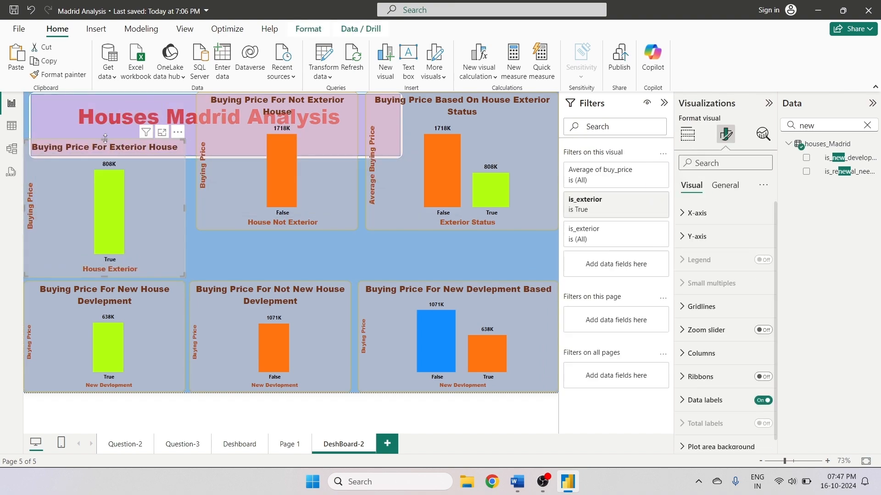
{"action": "left_click_drag", "start_coordinate": [105, 139], "coordinate": [108, 163]}
{"action": "left_click", "coordinate": [240, 172]}
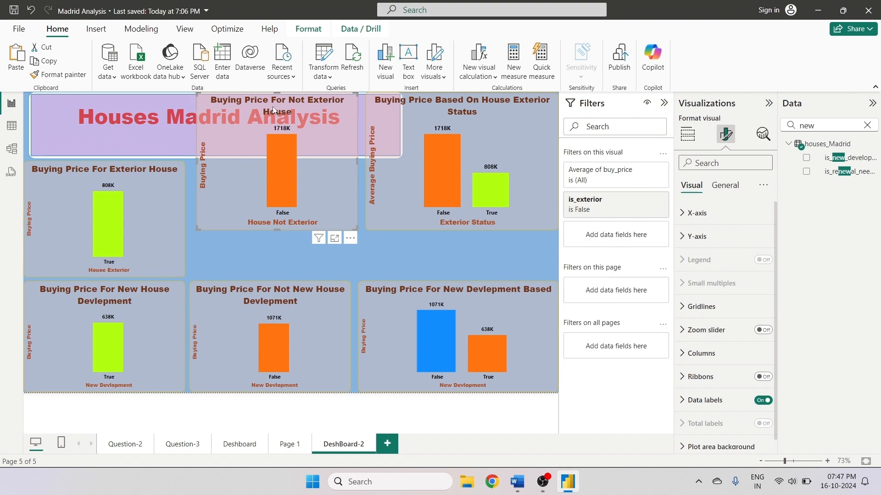
{"action": "left_click_drag", "start_coordinate": [272, 108], "coordinate": [265, 163]}
{"action": "left_click", "coordinate": [433, 171]}
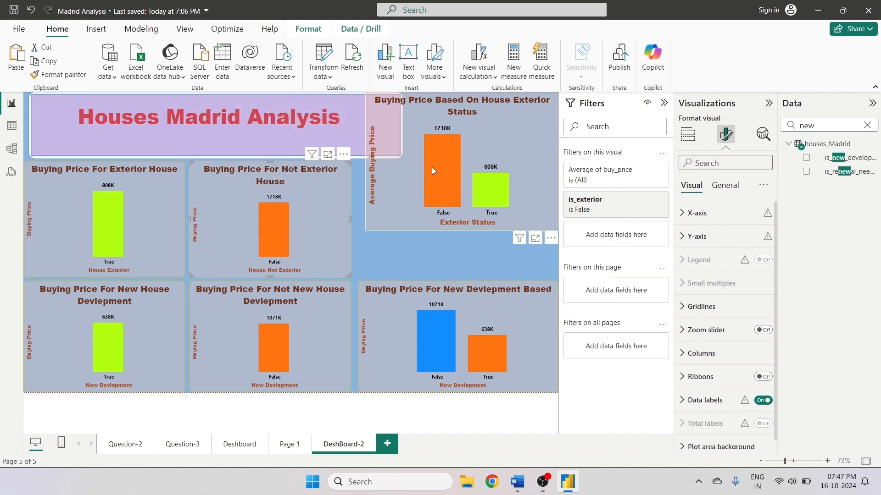
{"action": "left_click_drag", "start_coordinate": [407, 183], "coordinate": [400, 234]}
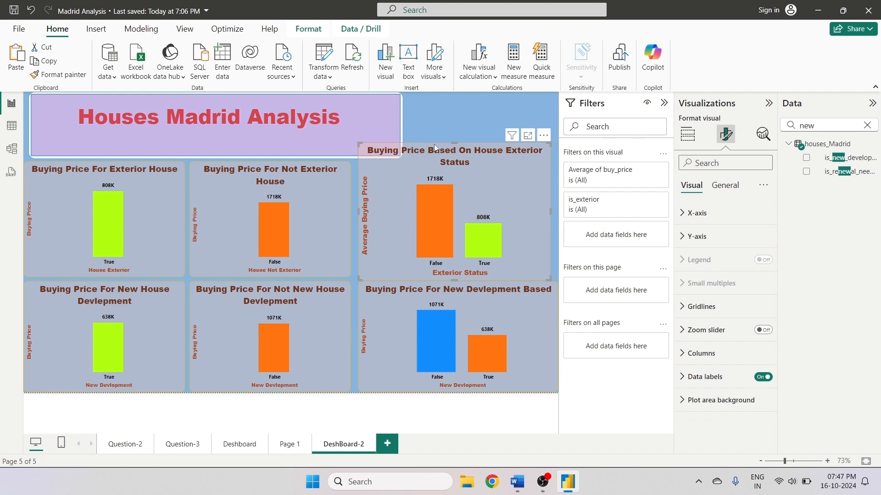
{"action": "left_click_drag", "start_coordinate": [454, 142], "coordinate": [453, 161]}
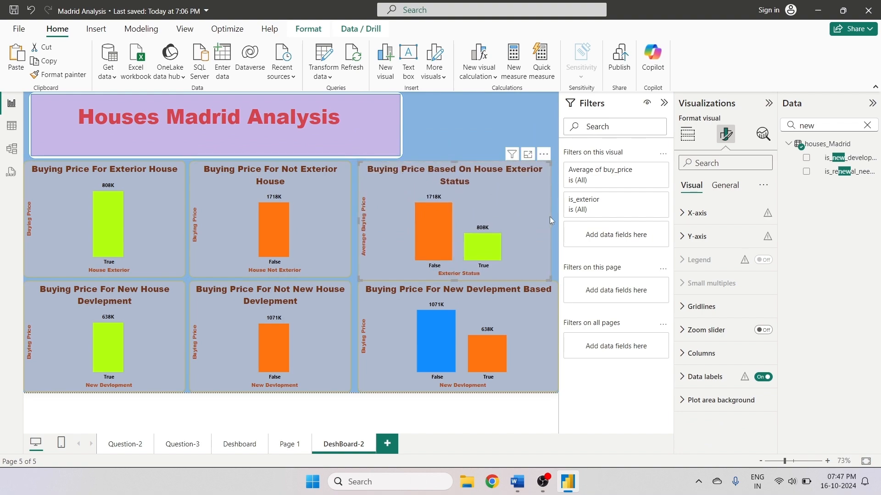
{"action": "left_click_drag", "start_coordinate": [549, 217], "coordinate": [557, 217]}
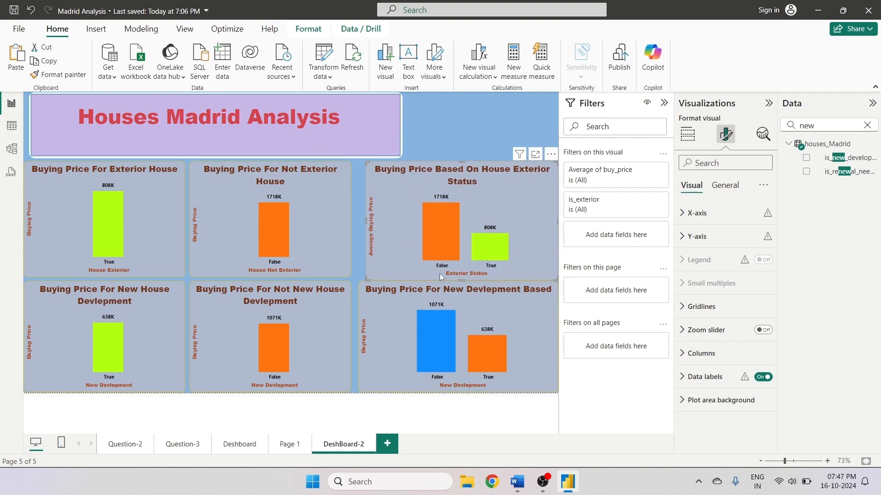
{"action": "left_click_drag", "start_coordinate": [430, 263], "coordinate": [423, 258]}
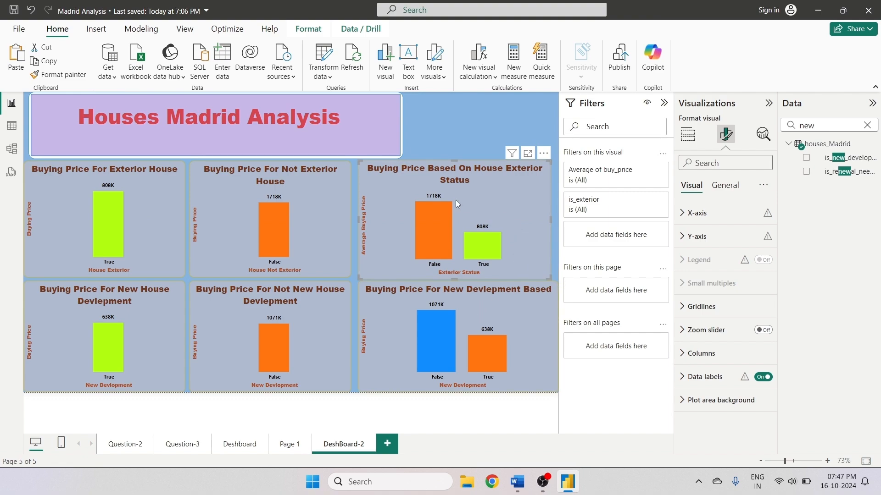
{"action": "left_click_drag", "start_coordinate": [551, 223], "coordinate": [558, 223]}
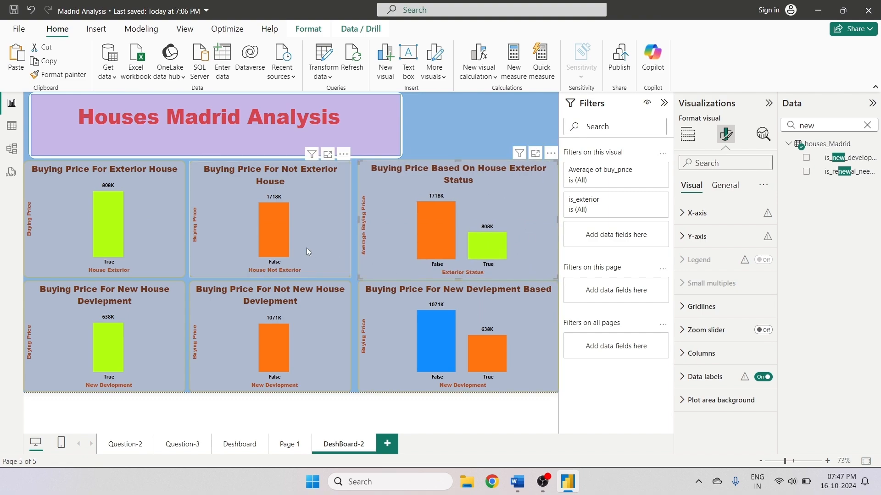
- Adjust the edges of the six charts so they align evenly in a two-row grid without gaps
{"action": "left_click", "coordinate": [313, 270]}
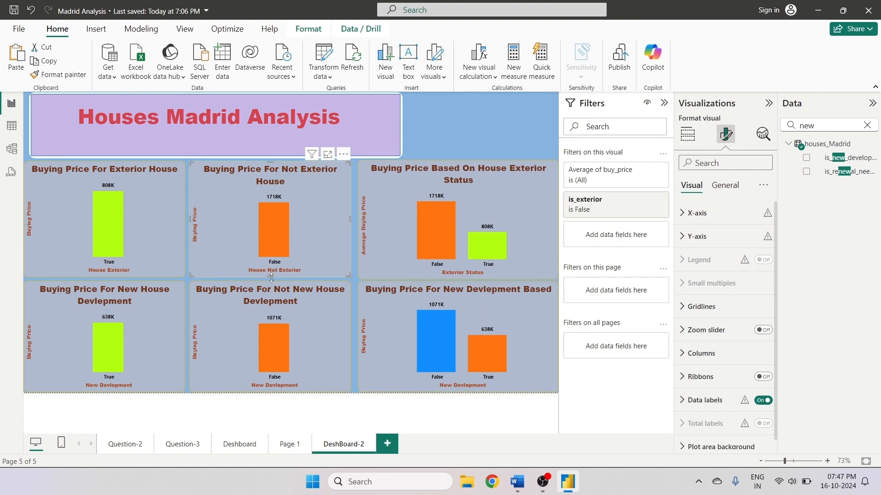
{"action": "left_click_drag", "start_coordinate": [271, 278], "coordinate": [271, 282]}
{"action": "left_click", "coordinate": [93, 270]}
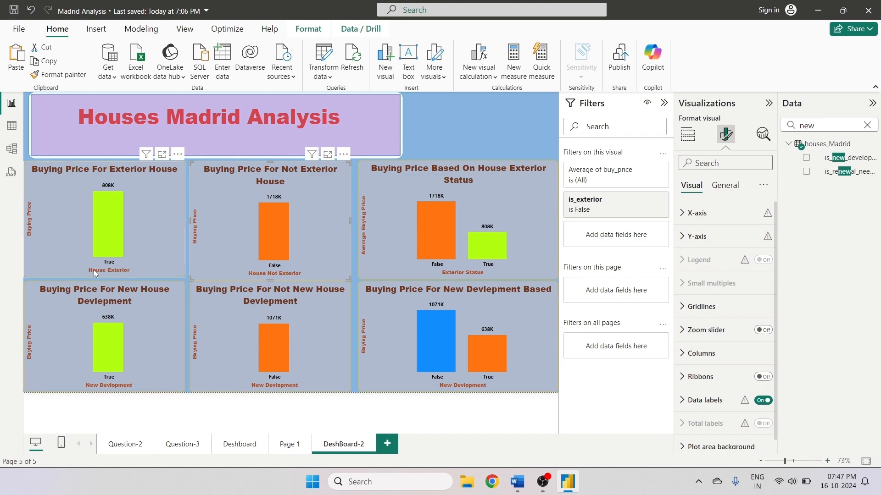
{"action": "left_click", "coordinate": [109, 278]}
{"action": "left_click", "coordinate": [100, 277]}
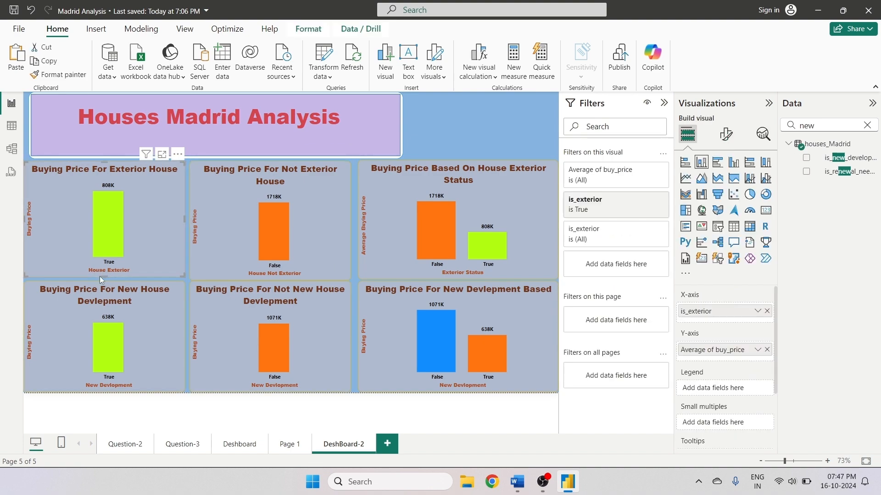
{"action": "left_click_drag", "start_coordinate": [105, 277], "coordinate": [105, 280]}
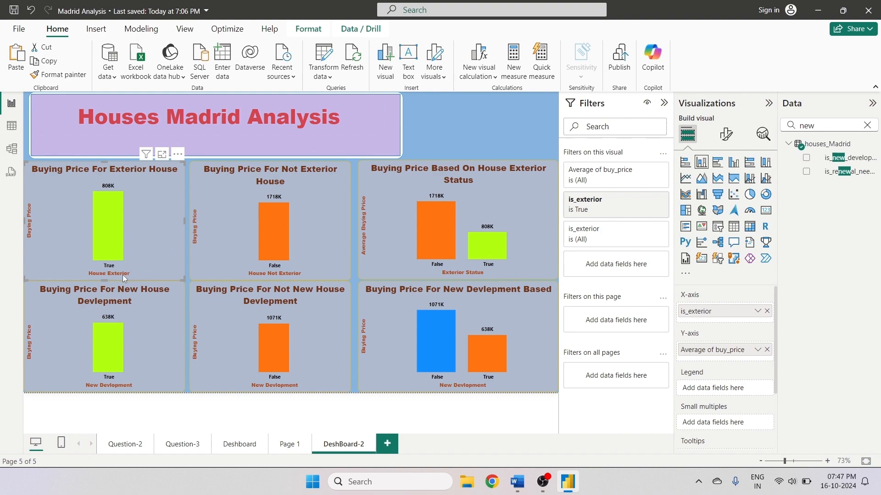
{"action": "left_click_drag", "start_coordinate": [105, 280], "coordinate": [110, 275]}
{"action": "mouse_move", "coordinate": [258, 257]}
{"action": "left_mouse_down"}
{"action": "mouse_move", "coordinate": [268, 260]}
{"action": "mouse_move", "coordinate": [259, 257]}
{"action": "left_mouse_up"}
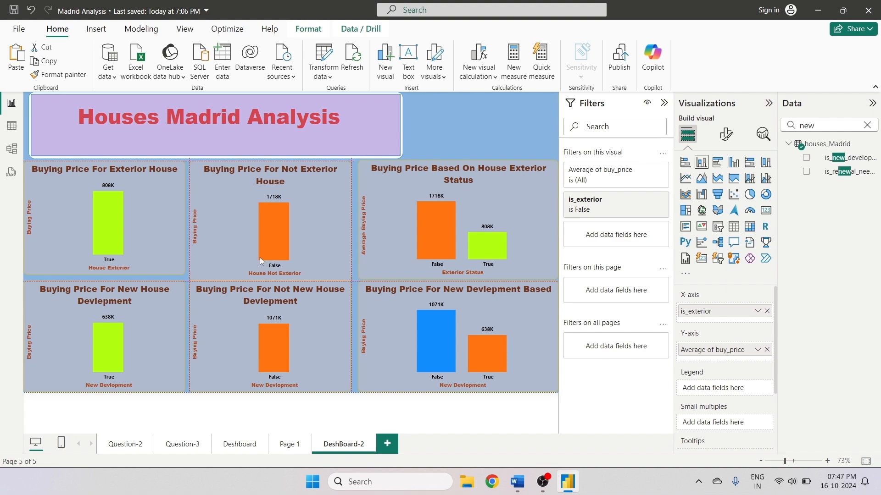
{"action": "left_click_drag", "start_coordinate": [350, 220], "coordinate": [353, 228]}
{"action": "left_click_drag", "start_coordinate": [191, 220], "coordinate": [194, 224]}
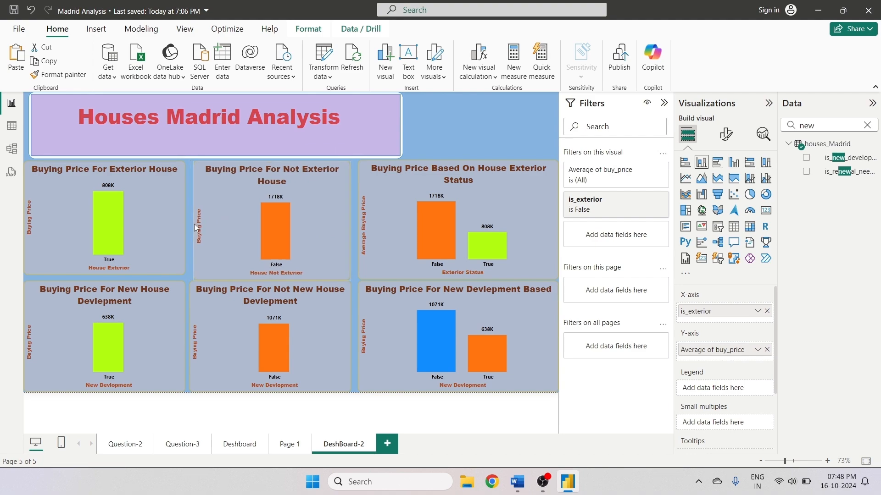
{"action": "left_click", "coordinate": [244, 296]}
{"action": "left_click_drag", "start_coordinate": [190, 337], "coordinate": [195, 335]}
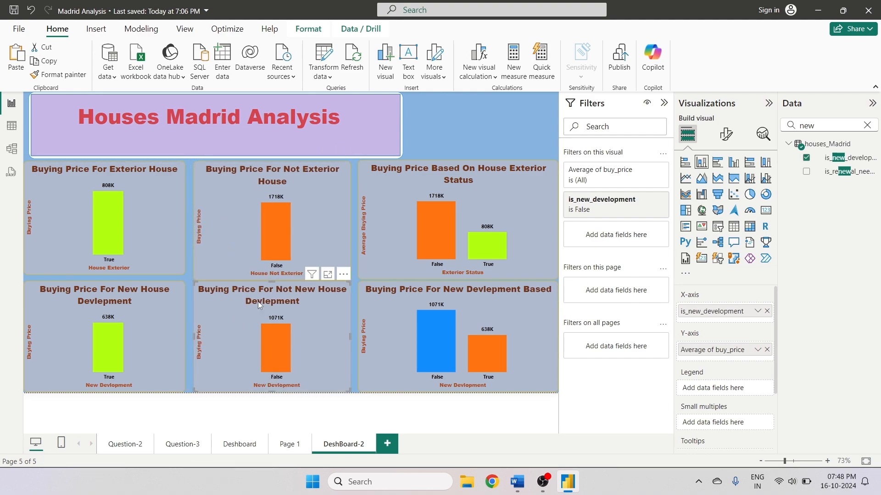
{"action": "left_click_drag", "start_coordinate": [272, 283], "coordinate": [272, 280]}
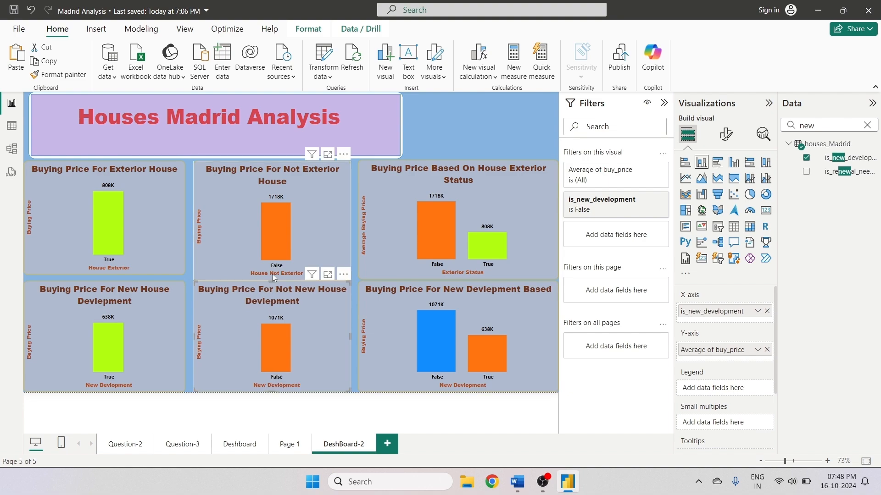
{"action": "left_click", "coordinate": [273, 273]}
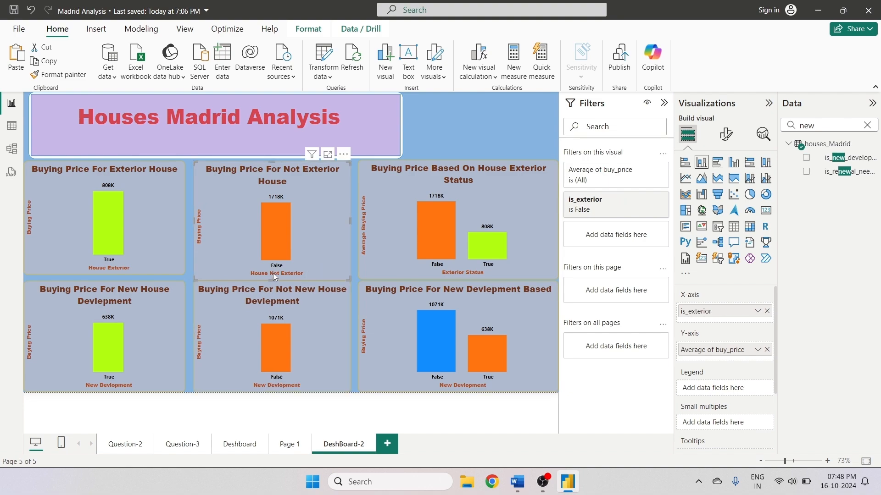
{"action": "left_click_drag", "start_coordinate": [272, 280], "coordinate": [271, 275]}
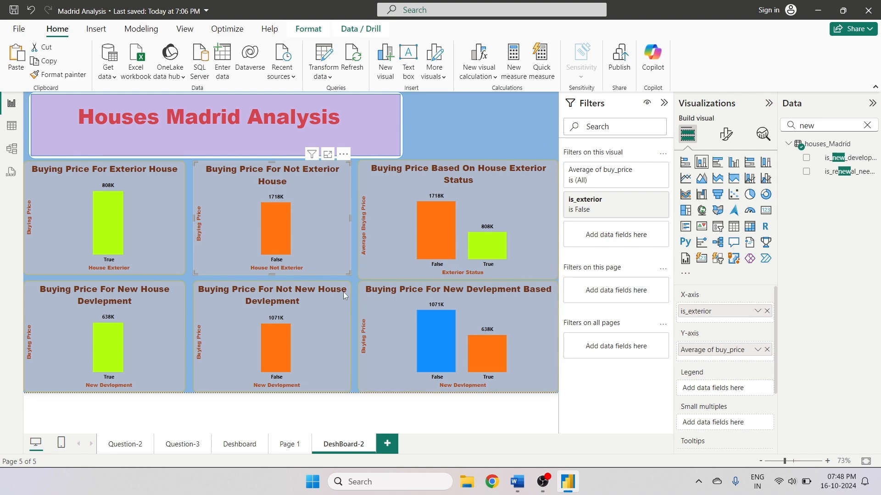
- Widen the title shape and its text box to span the full canvas width, centering the Houses Madrid Analysis heading
{"action": "left_click", "coordinate": [455, 128]}
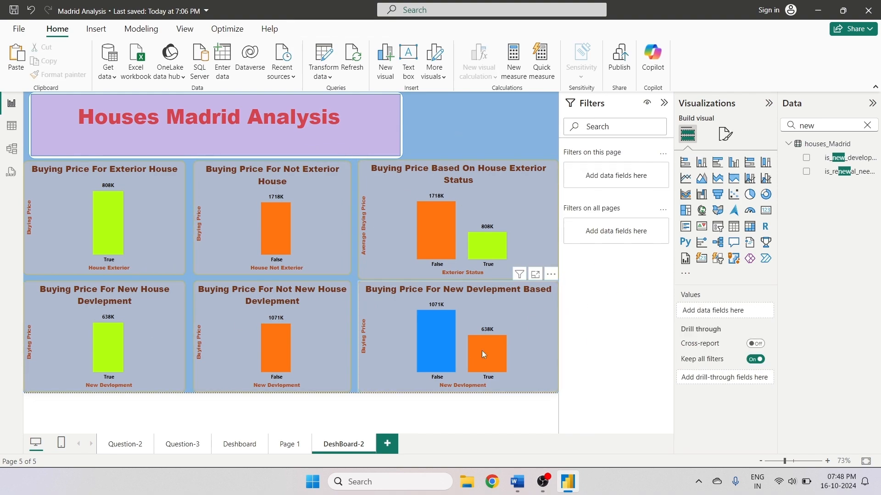
{"action": "left_click", "coordinate": [458, 280]}
{"action": "left_click_drag", "start_coordinate": [458, 281], "coordinate": [425, 276]}
{"action": "left_click", "coordinate": [474, 124]}
{"action": "left_click", "coordinate": [398, 128]}
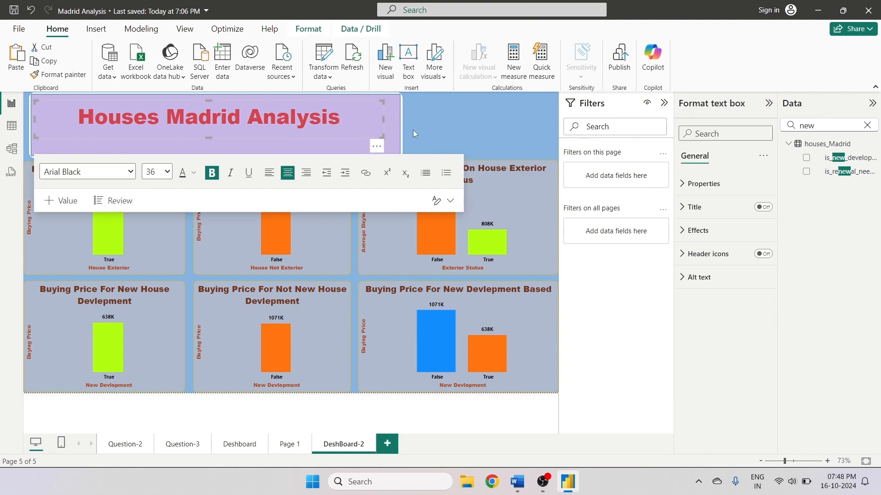
{"action": "left_click", "coordinate": [436, 131]}
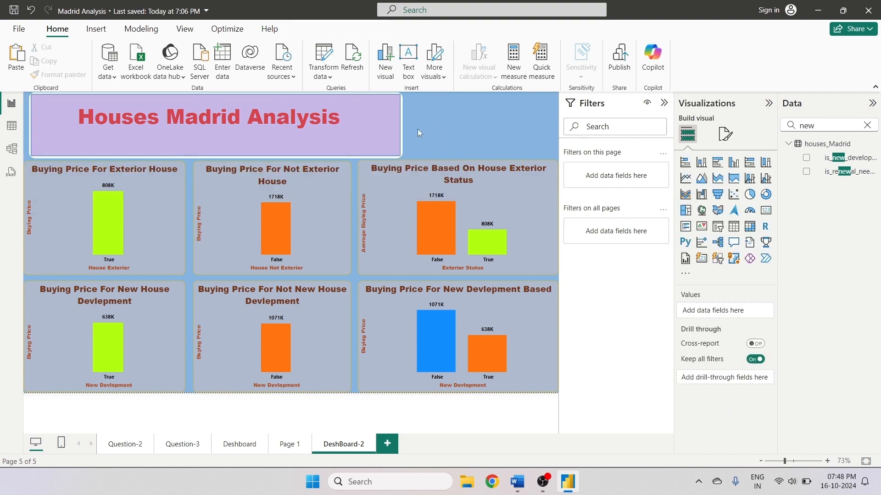
{"action": "left_click", "coordinate": [401, 123]}
{"action": "left_click_drag", "start_coordinate": [402, 124], "coordinate": [554, 137]}
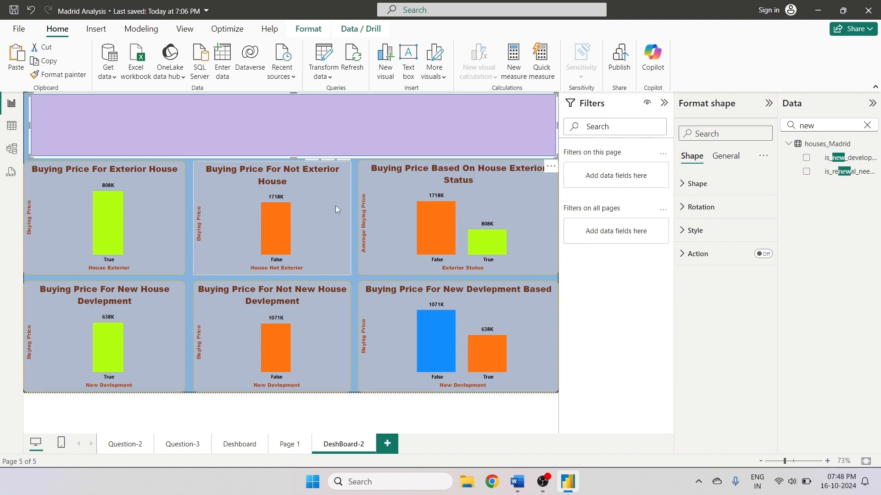
{"action": "left_click", "coordinate": [353, 220]}
{"action": "left_click", "coordinate": [270, 101]}
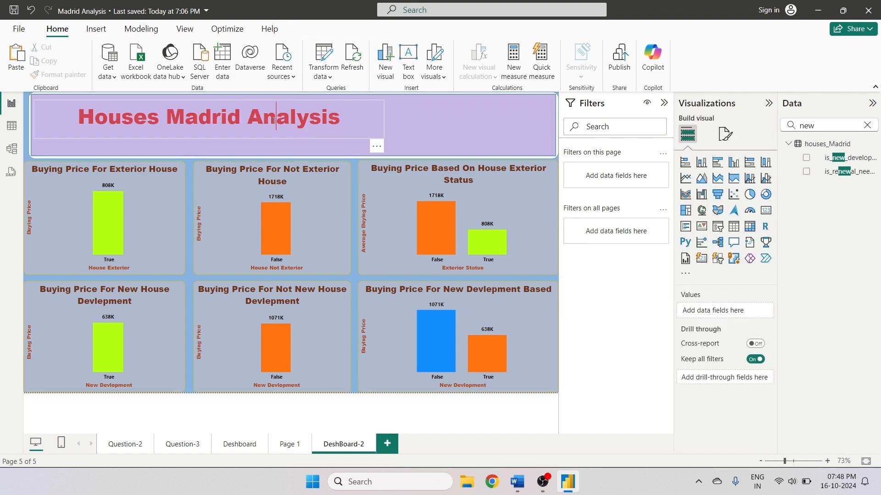
{"action": "left_click", "coordinate": [275, 115]}
{"action": "left_click_drag", "start_coordinate": [389, 118], "coordinate": [546, 124]}
{"action": "left_click", "coordinate": [351, 365]}
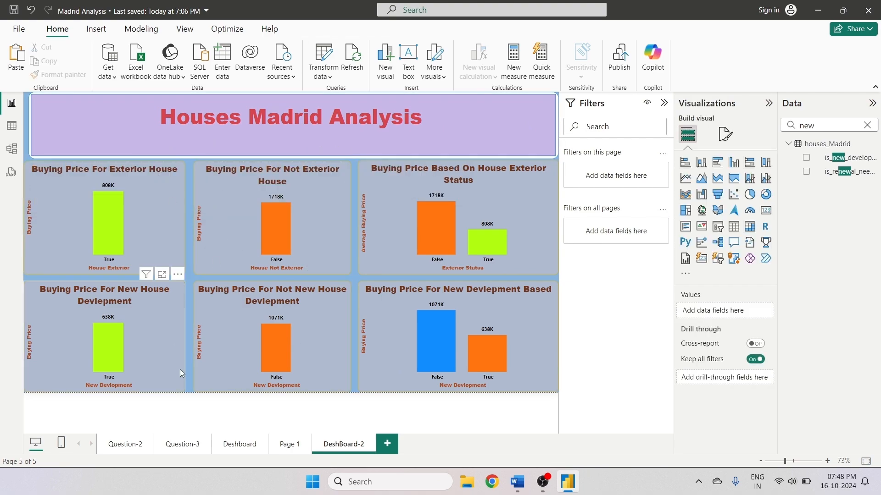
- Delete the Page 1 report page
{"action": "left_click", "coordinate": [293, 445]}
{"action": "right_click", "coordinate": [295, 446]}
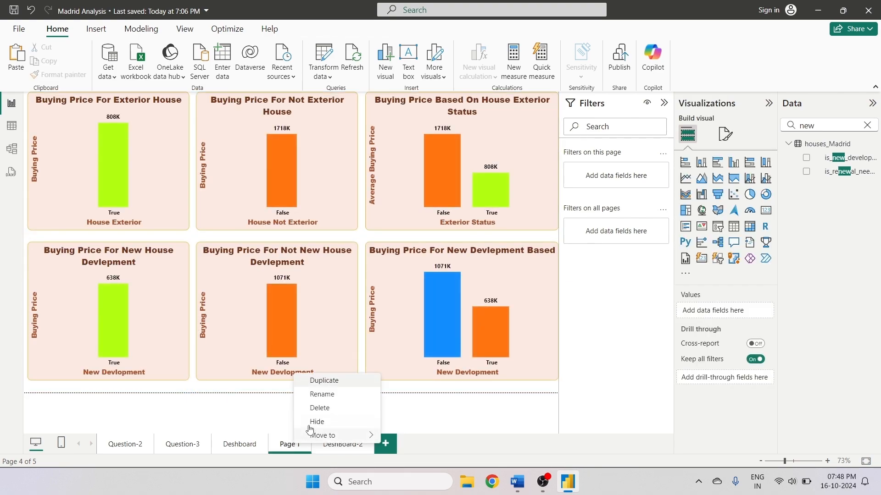
{"action": "left_click", "coordinate": [323, 408]}
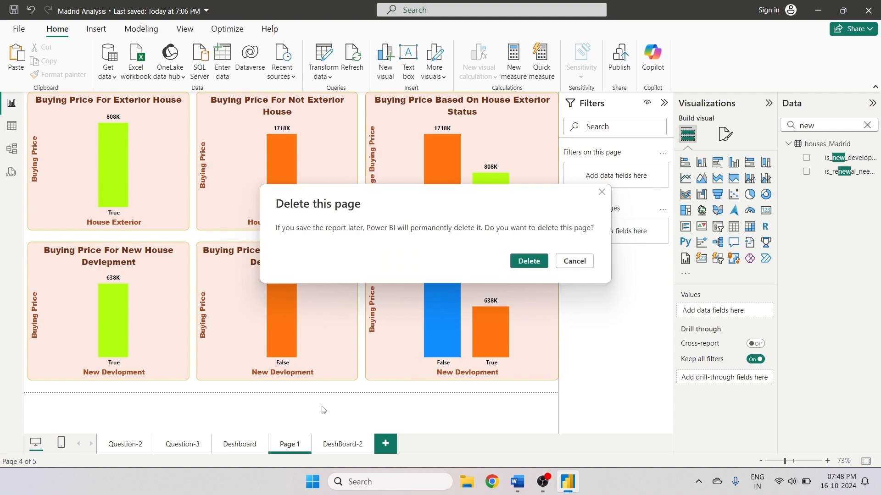
{"action": "left_click", "coordinate": [530, 261]}
- Review the Dashboard and DeshBoard-2 pages
{"action": "left_click", "coordinate": [244, 447]}
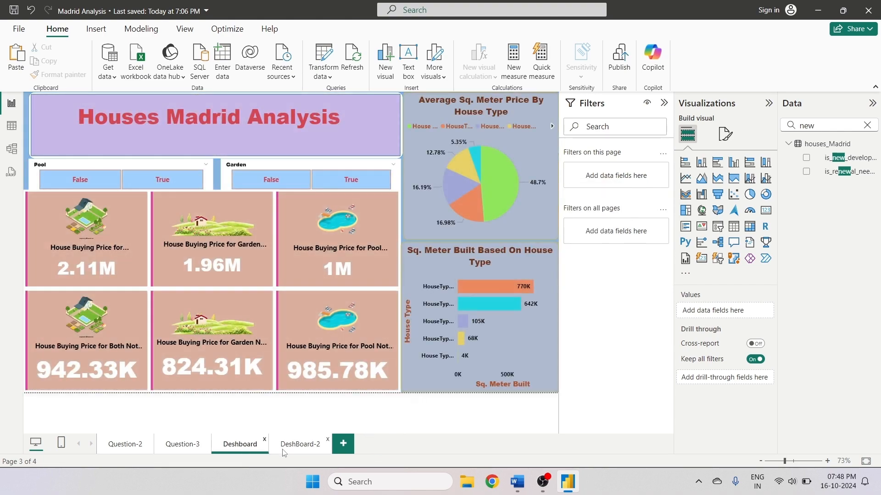
{"action": "left_click", "coordinate": [290, 450]}
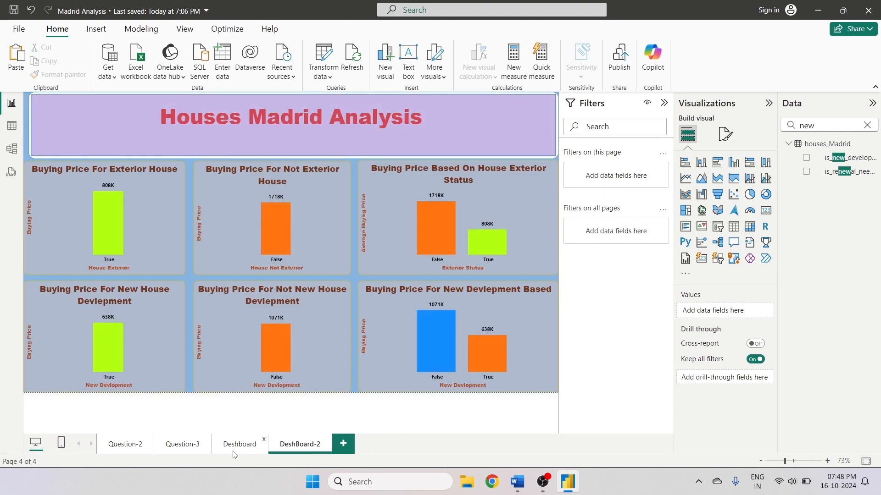
{"action": "left_click", "coordinate": [266, 454]}
{"action": "left_click", "coordinate": [289, 453]}
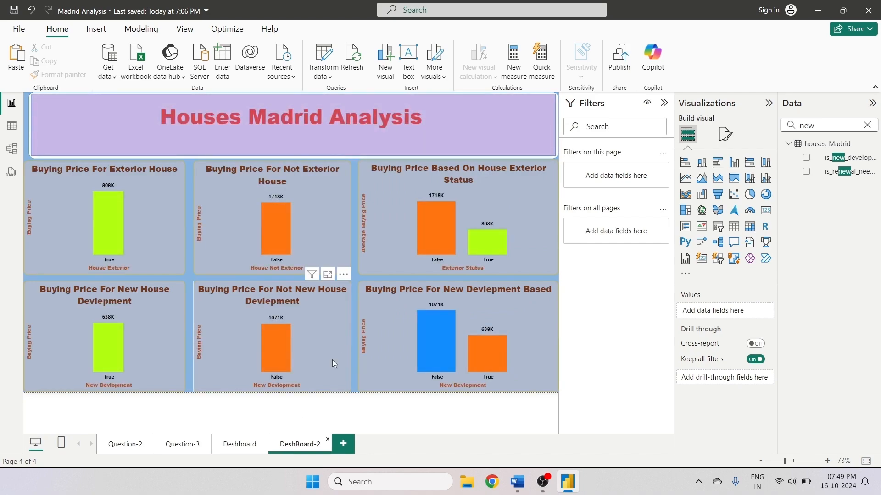
- Switch to Word and highlight the 4. Interactive Dashboard Creation question in the assignment document
{"action": "left_click", "coordinate": [523, 487]}
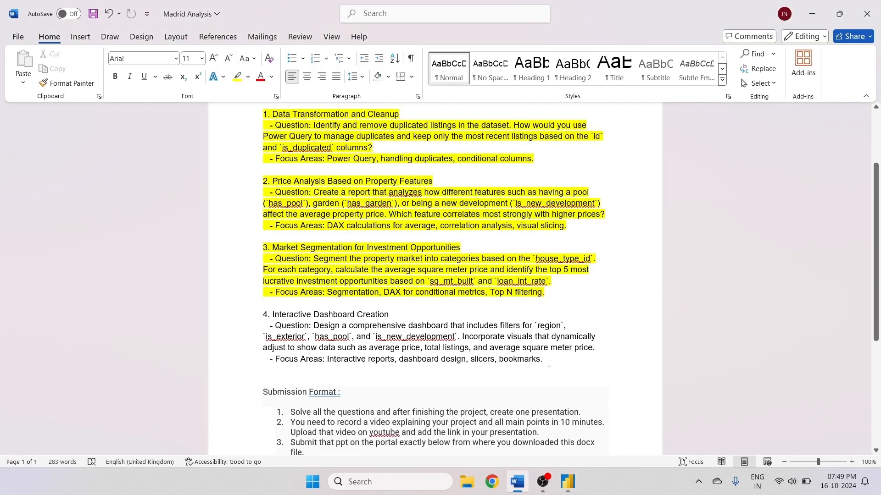
{"action": "left_click_drag", "start_coordinate": [549, 363], "coordinate": [264, 314]}
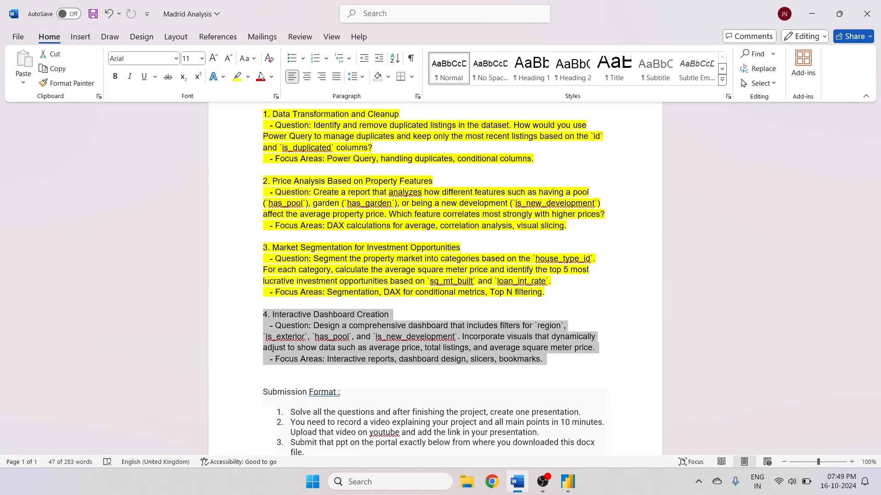
{"action": "left_click", "coordinate": [237, 77]}
{"action": "left_click", "coordinate": [420, 282]}
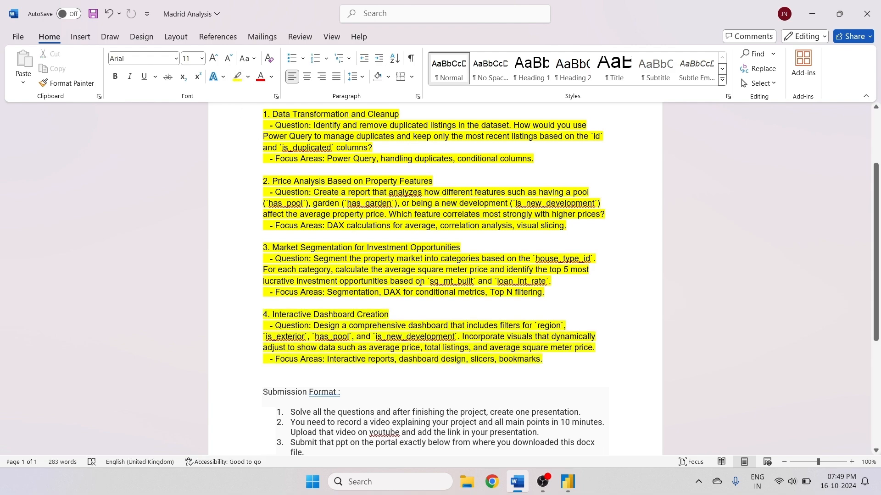